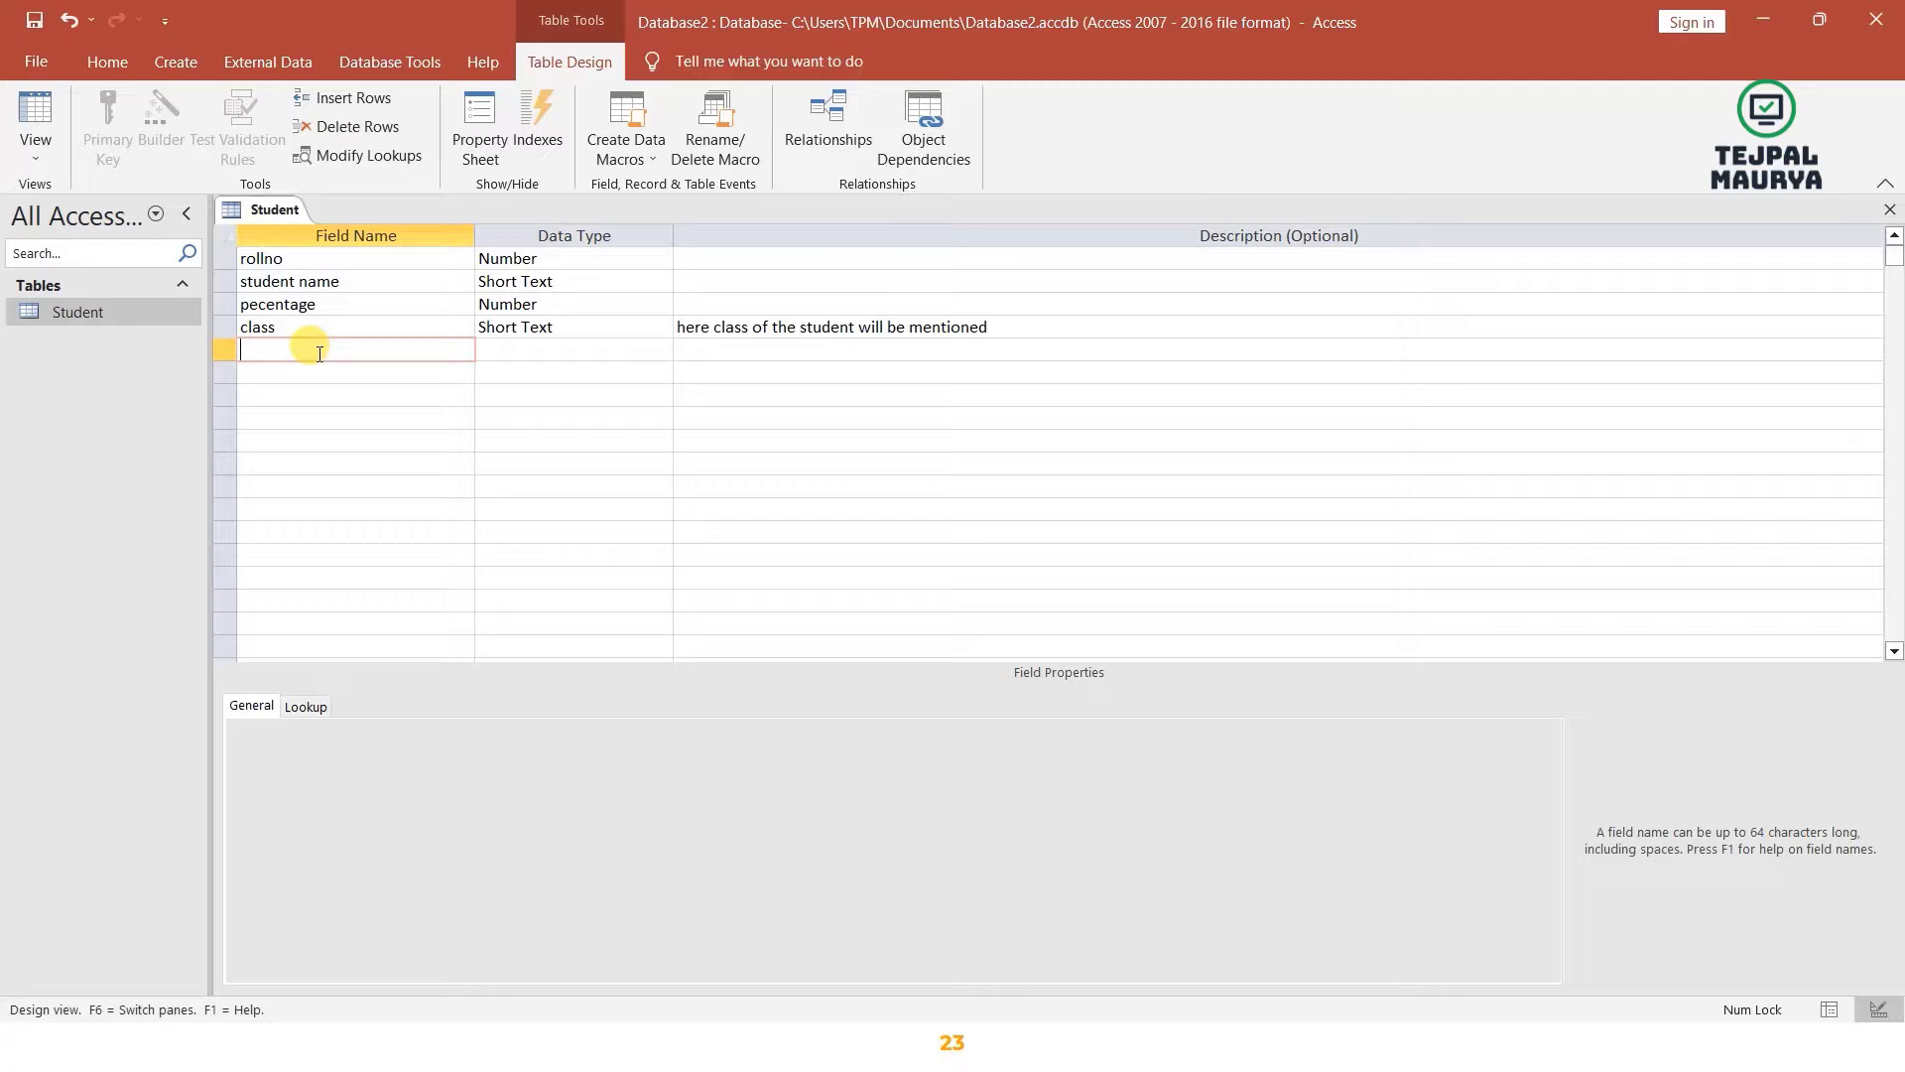
- Add a field named address with the Short Text data type below the class field, leaving its description blank
{"action": "type", "text": "address"}
{"action": "key", "text": "Tab"}
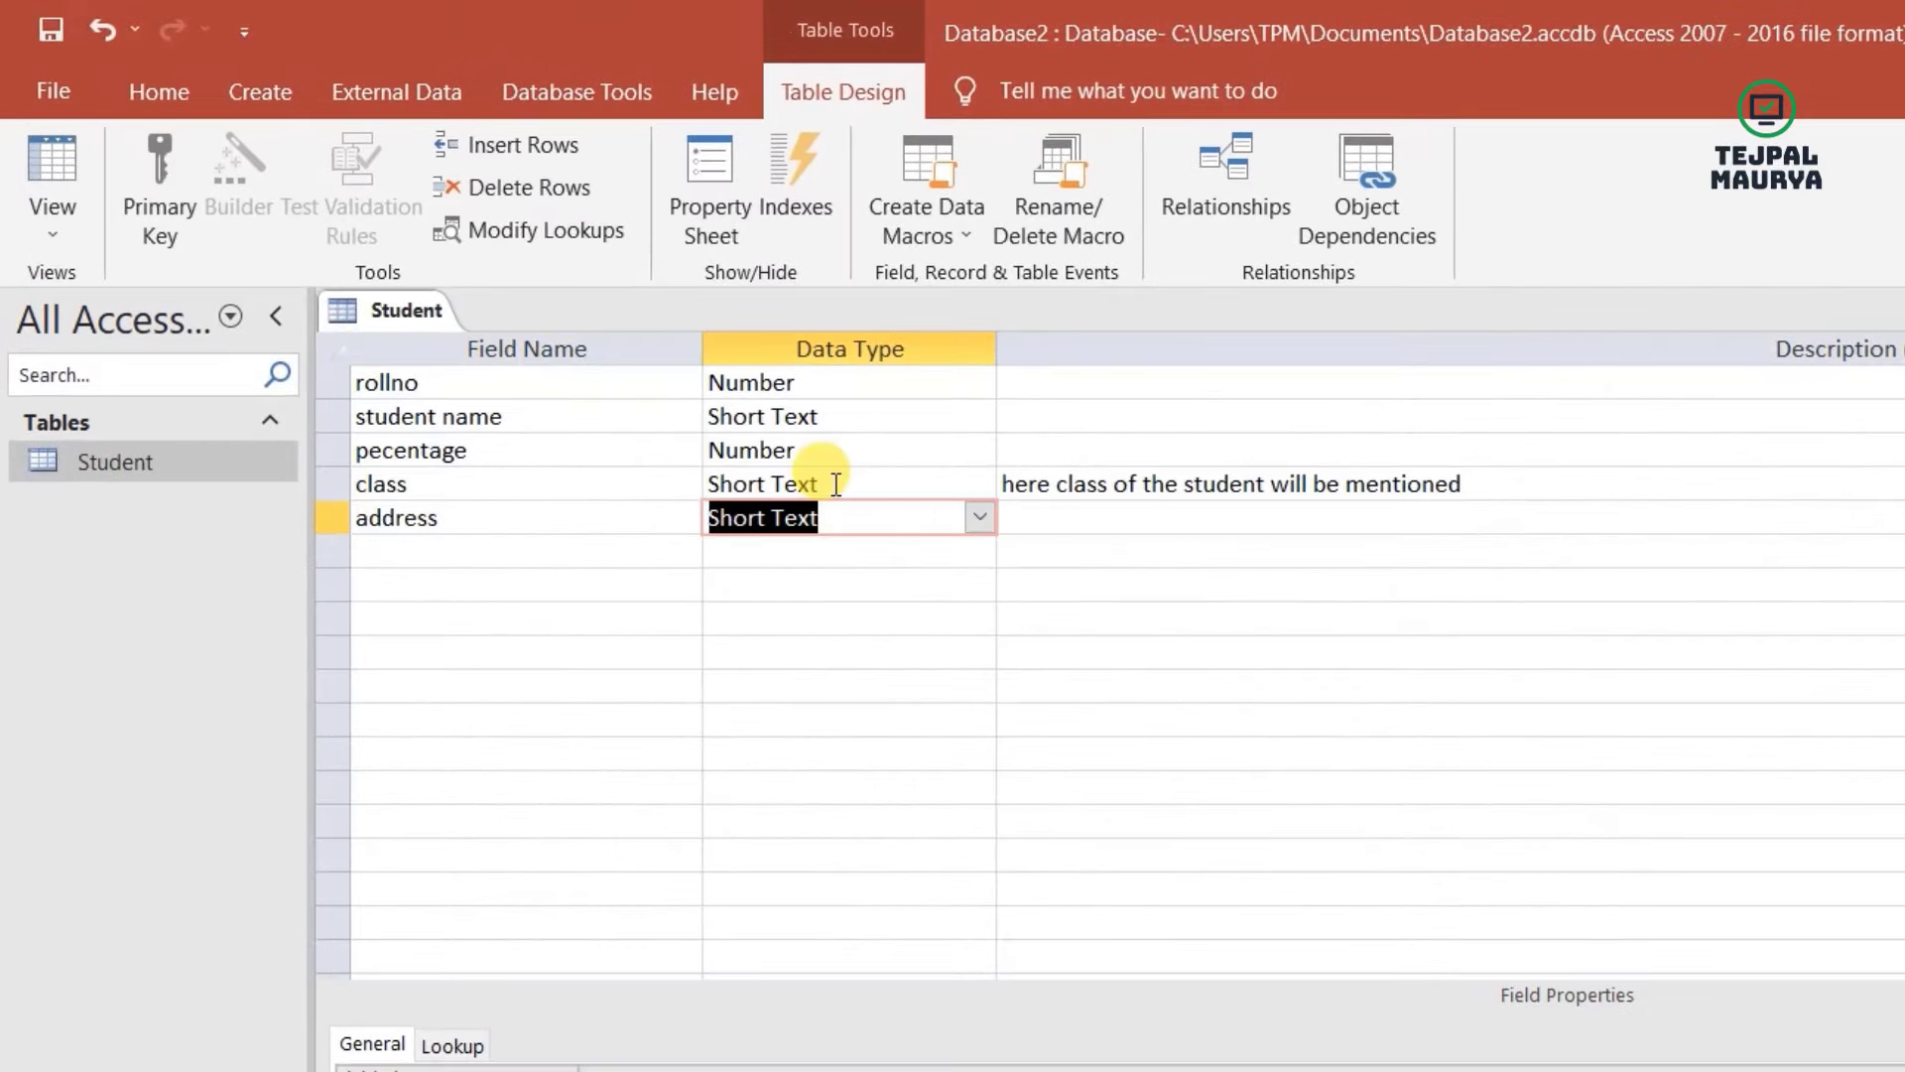
{"action": "key", "text": "Tab"}
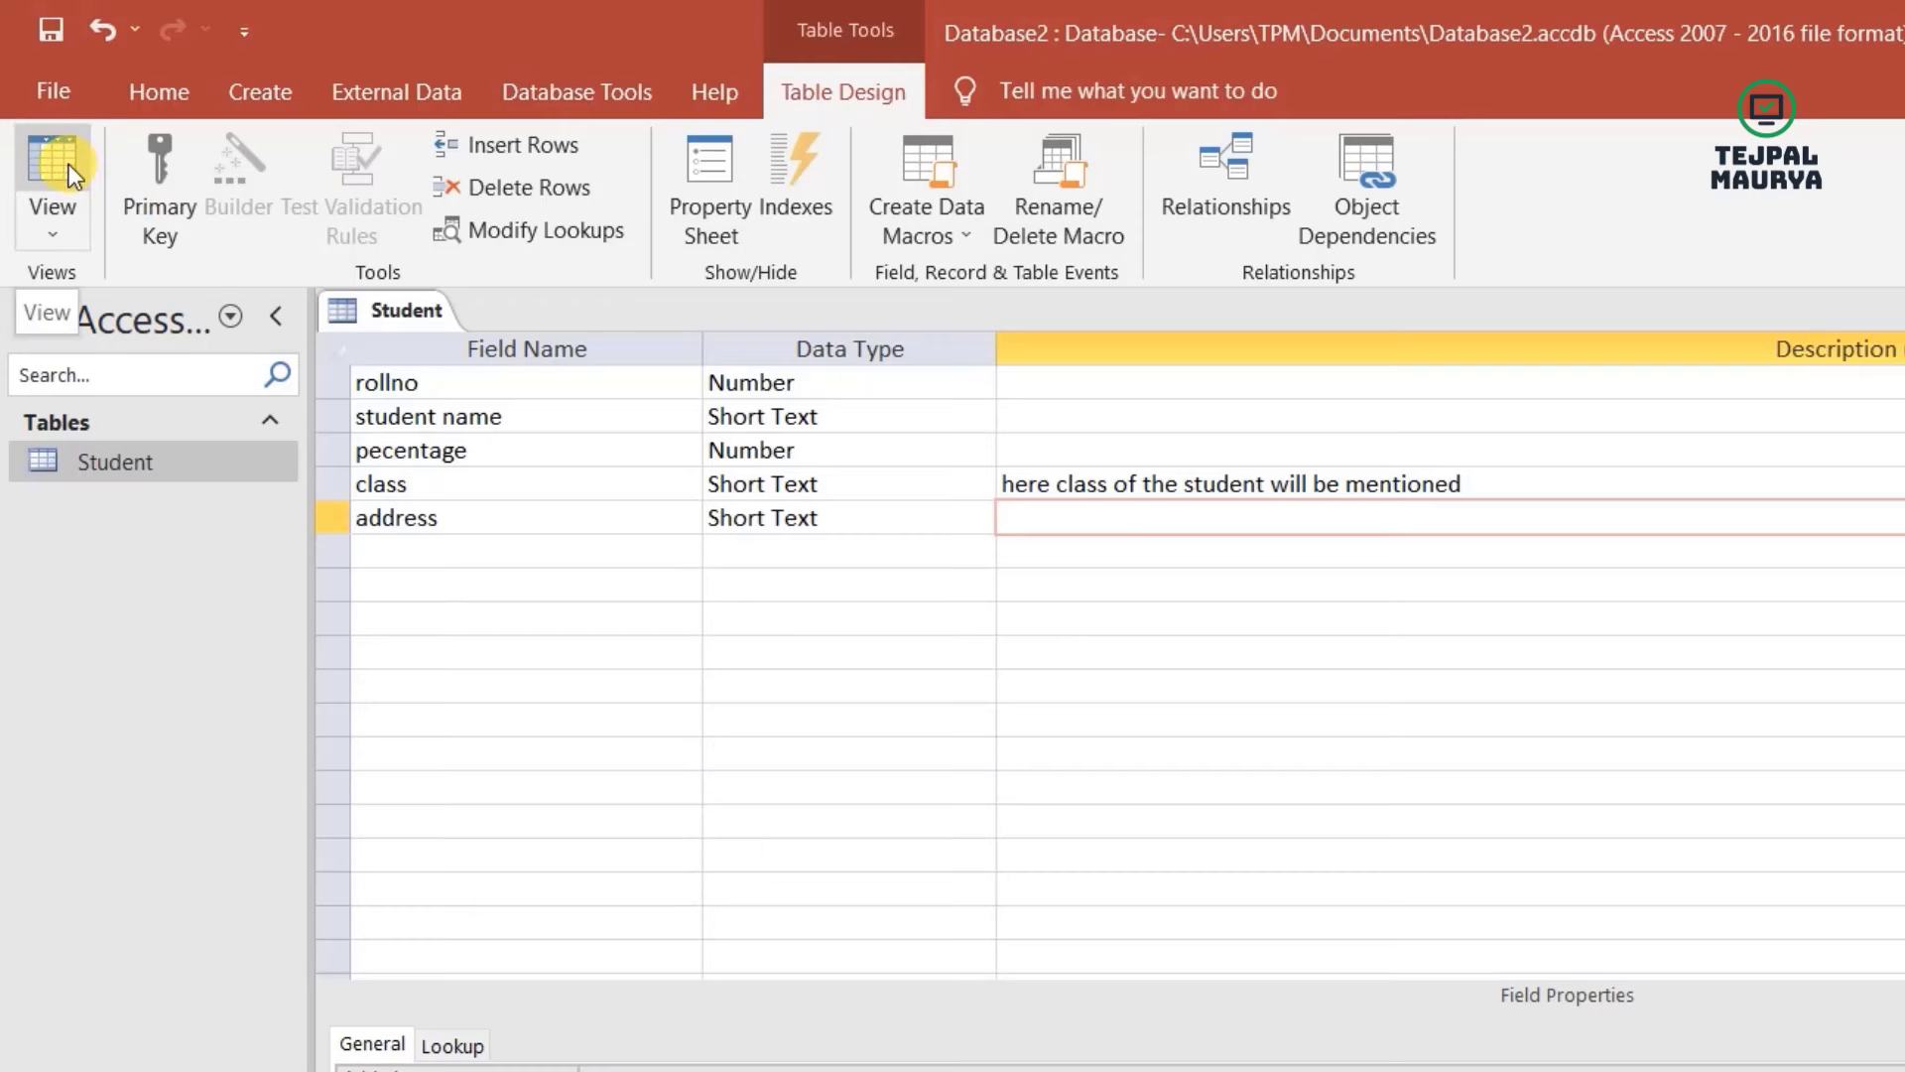
- Switch the Student table to Datasheet View, saving the table design
{"action": "left_click", "coordinate": [69, 194]}
{"action": "left_click", "coordinate": [149, 286]}
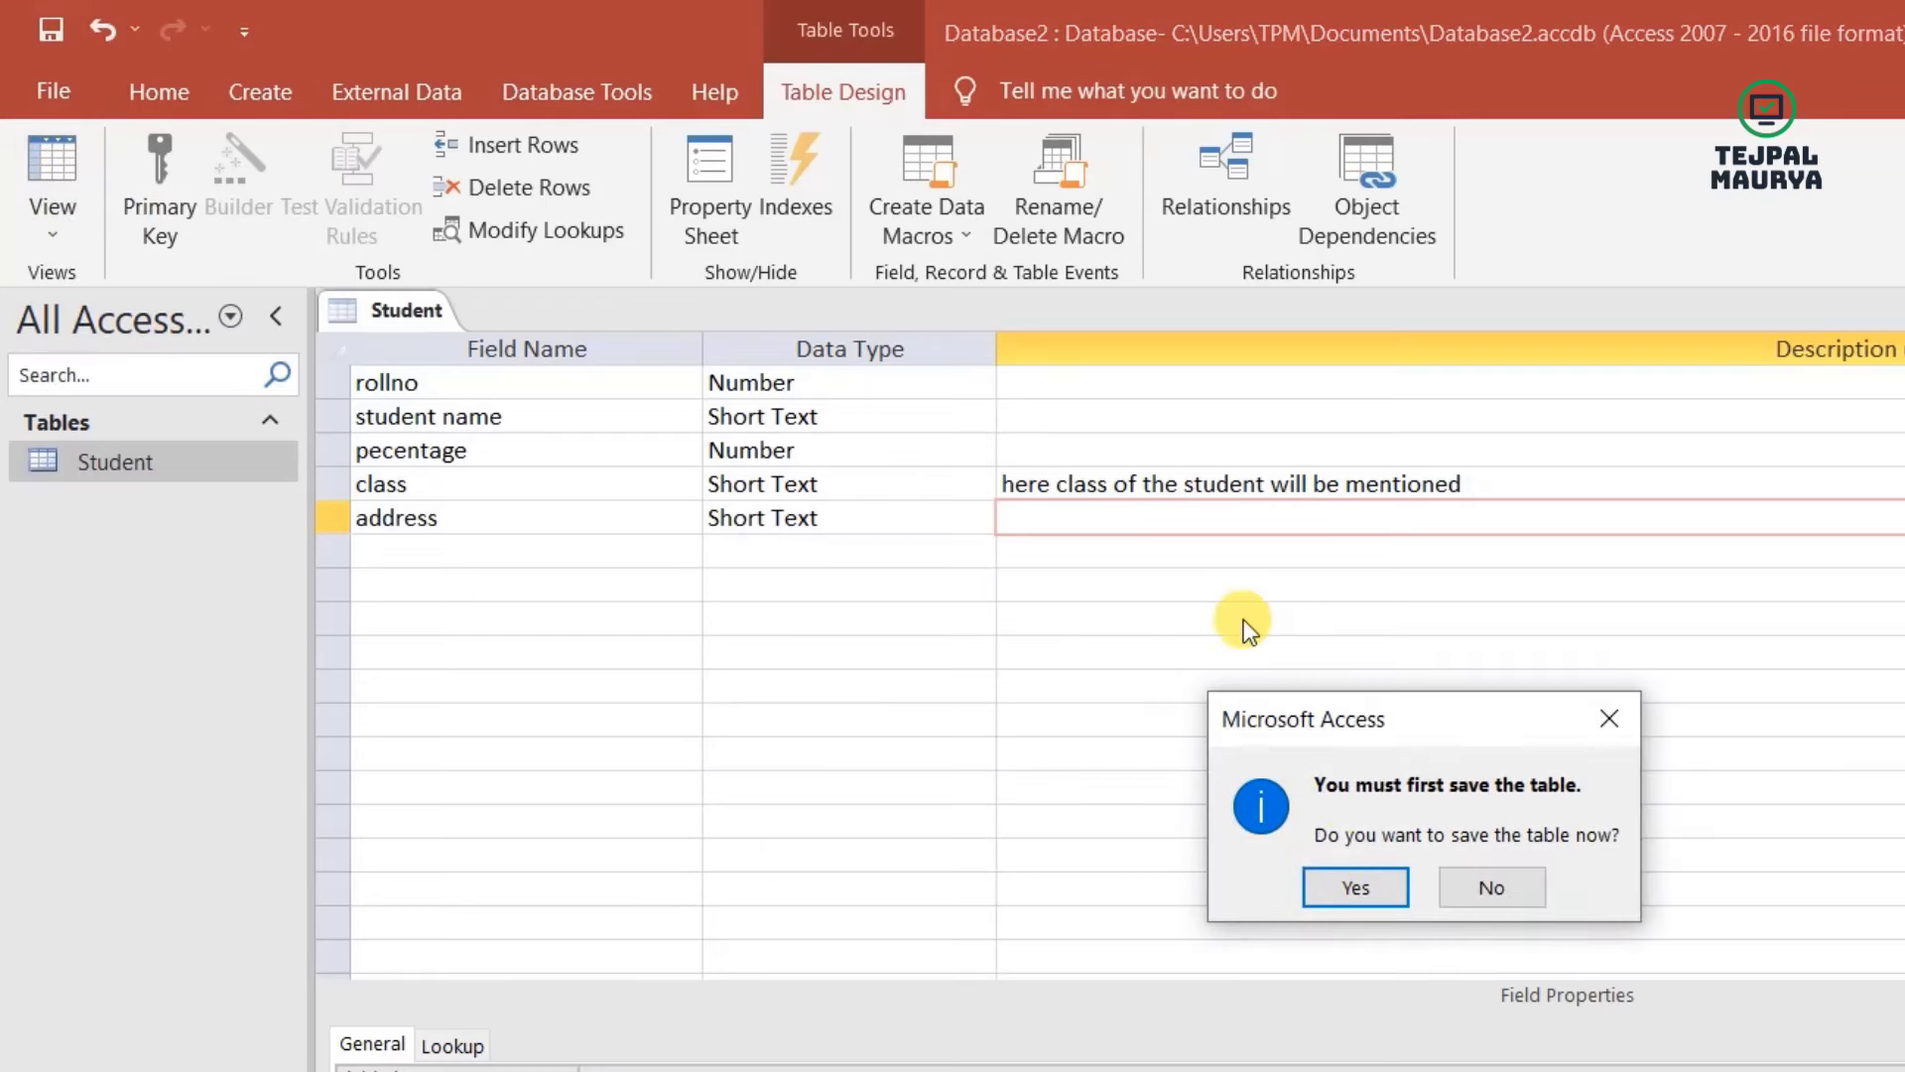
{"action": "left_click", "coordinate": [1354, 893]}
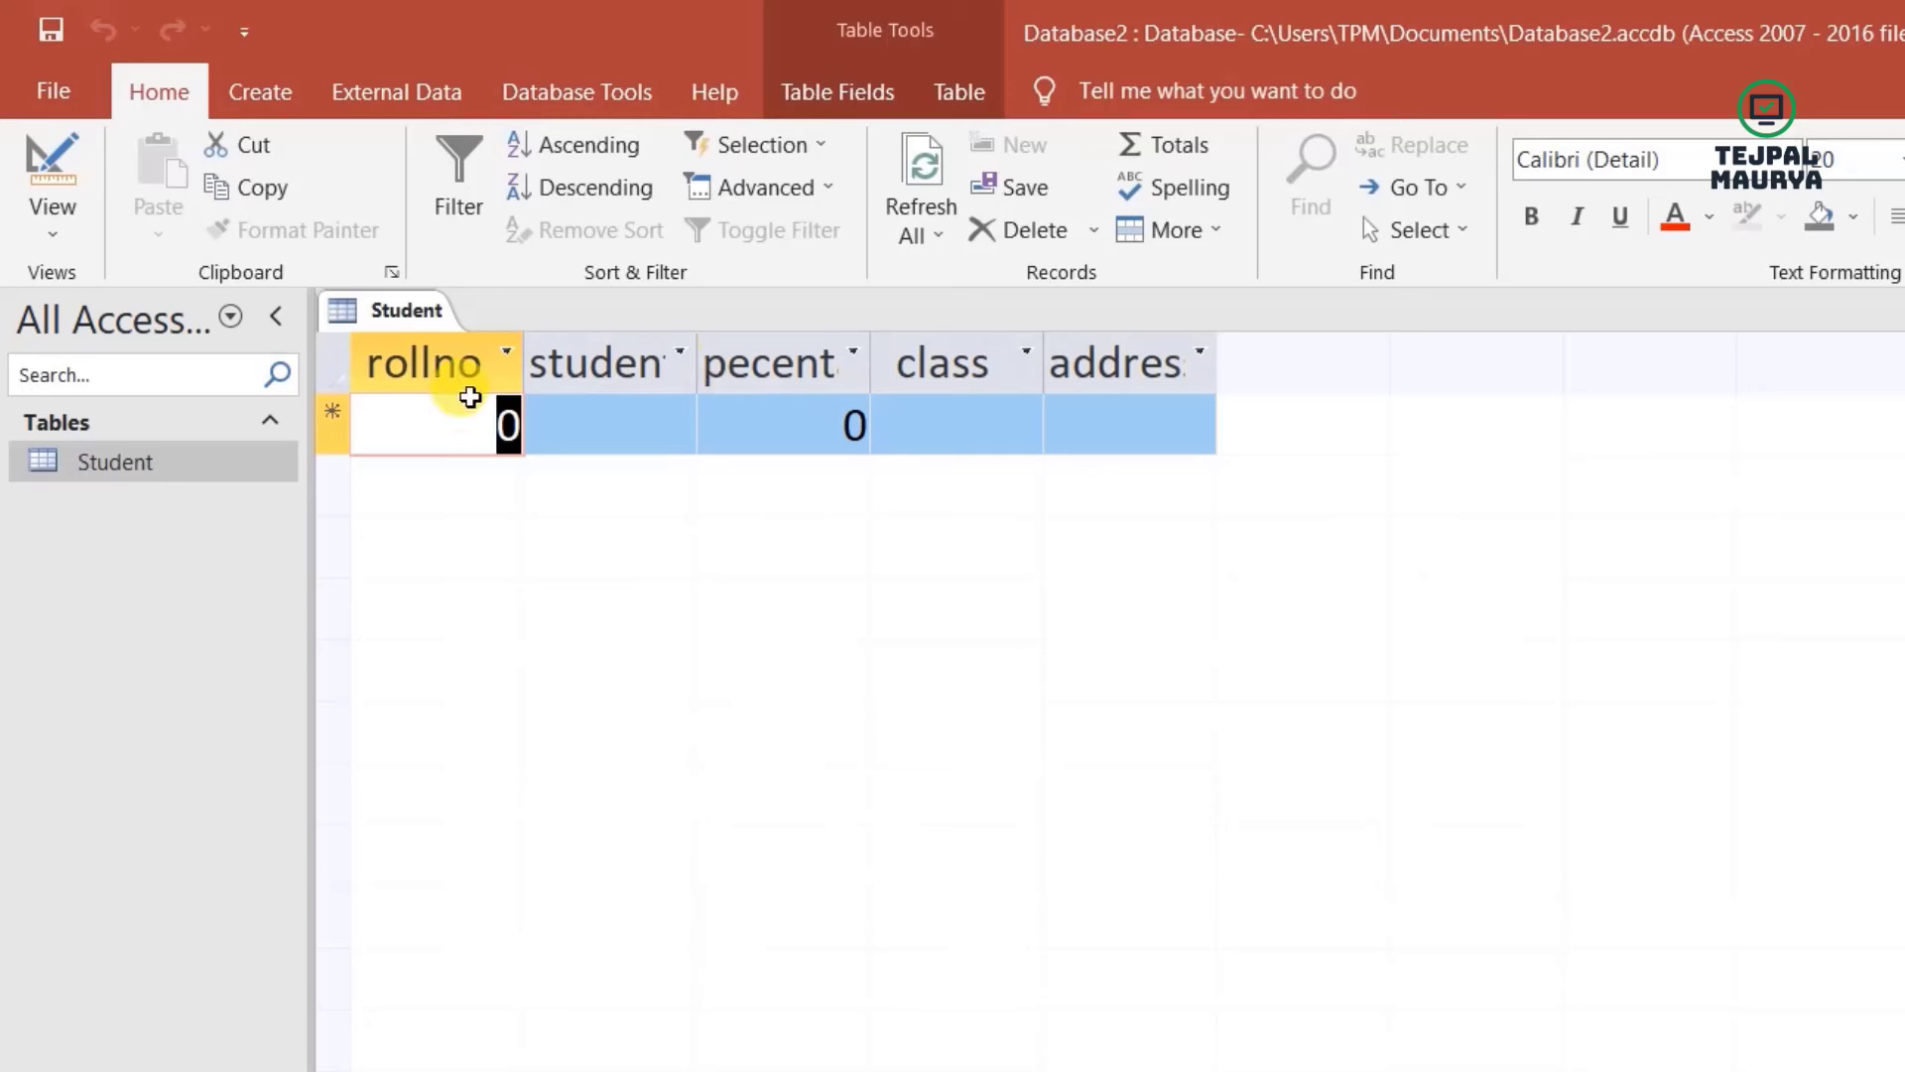
- Enter a first record with student name "student", pecentage 75 and address Delhi, leaving class empty
{"action": "left_click", "coordinate": [635, 417]}
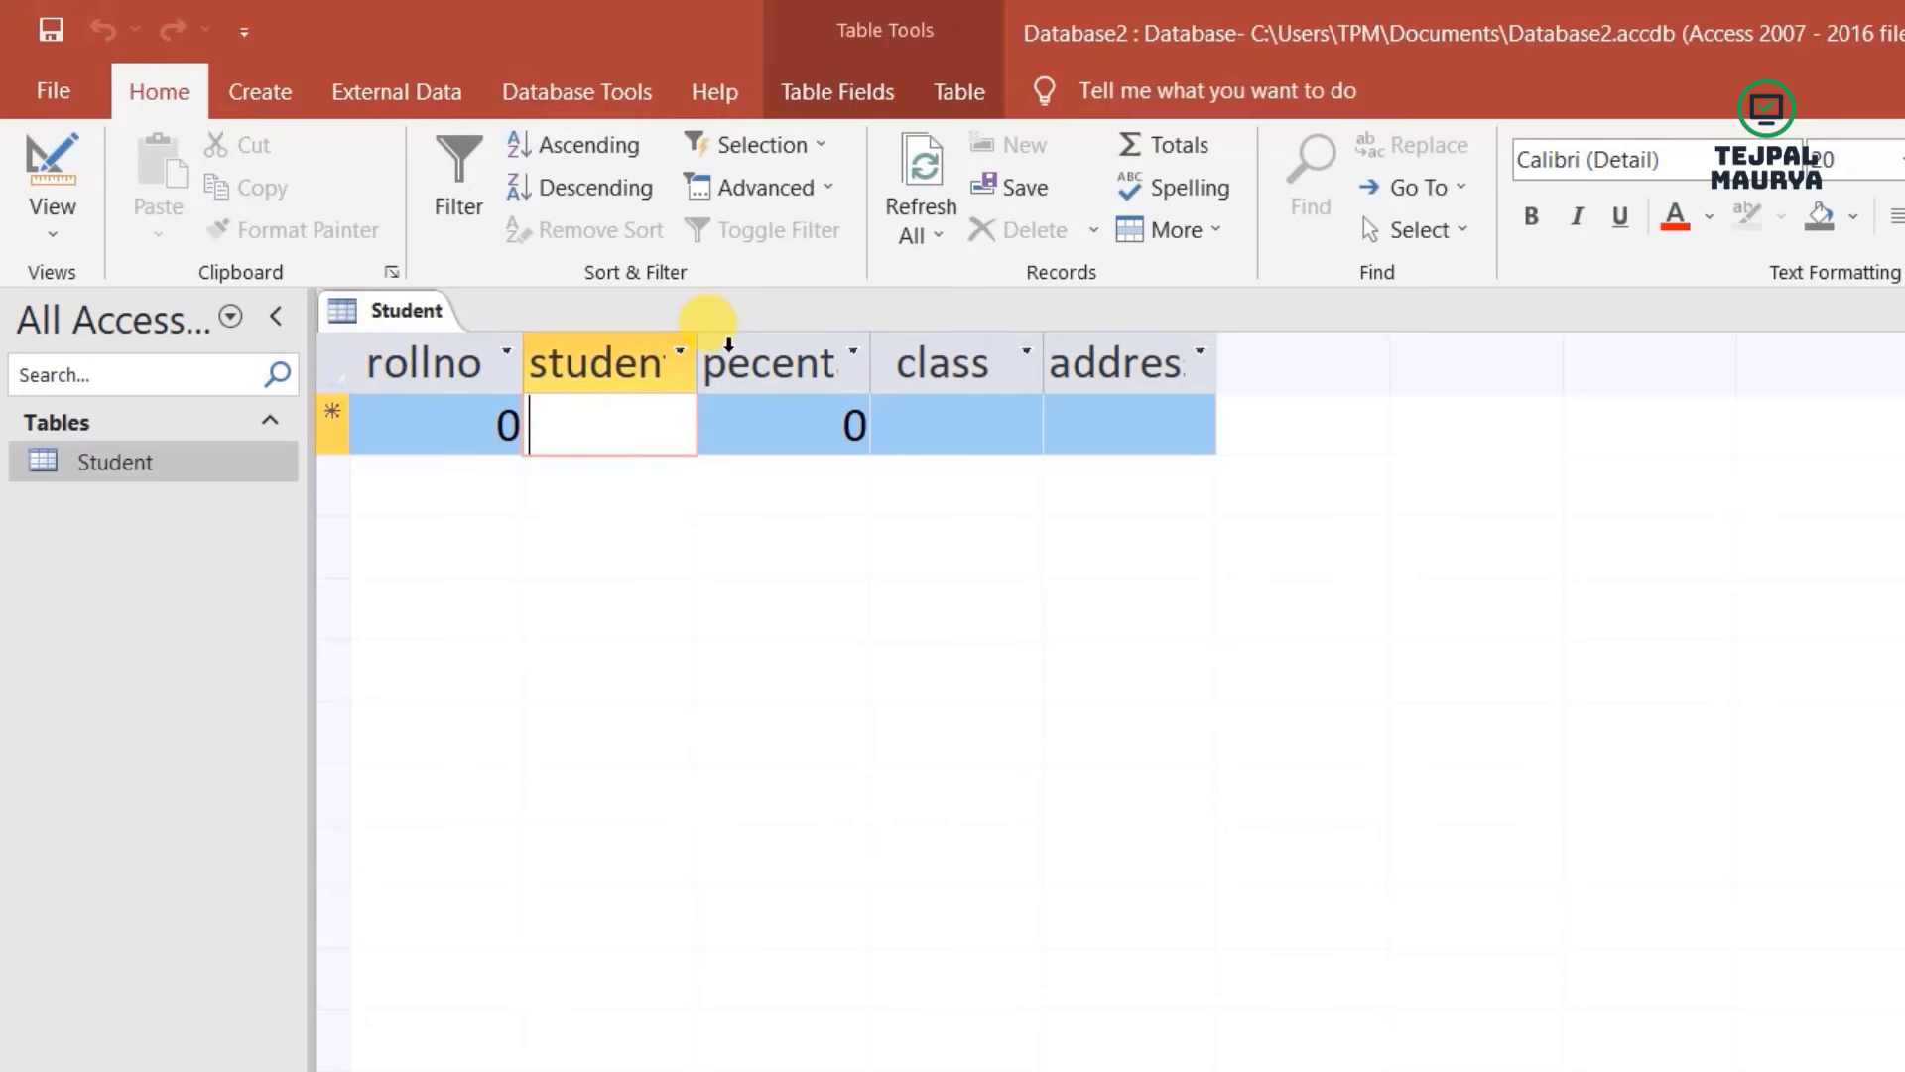
{"action": "type", "text": "student"}
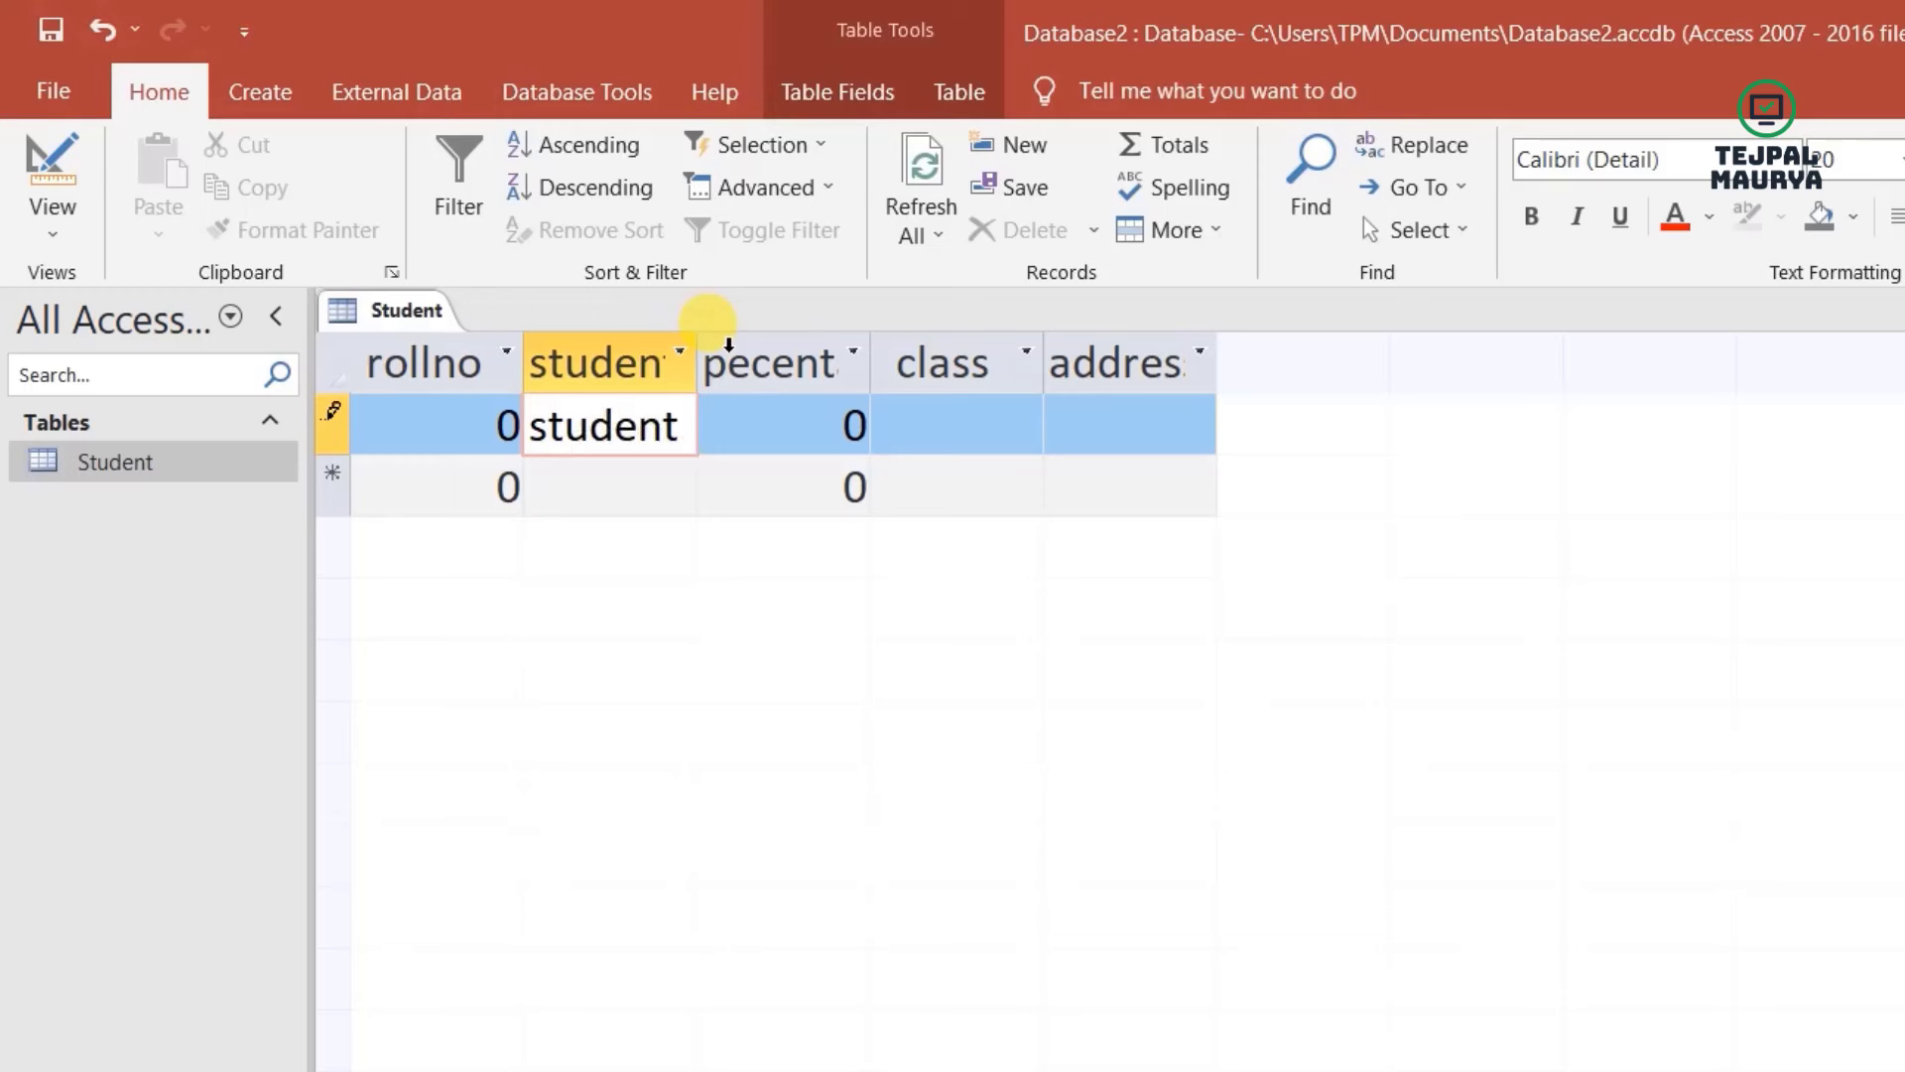
{"action": "key", "text": "Tab"}
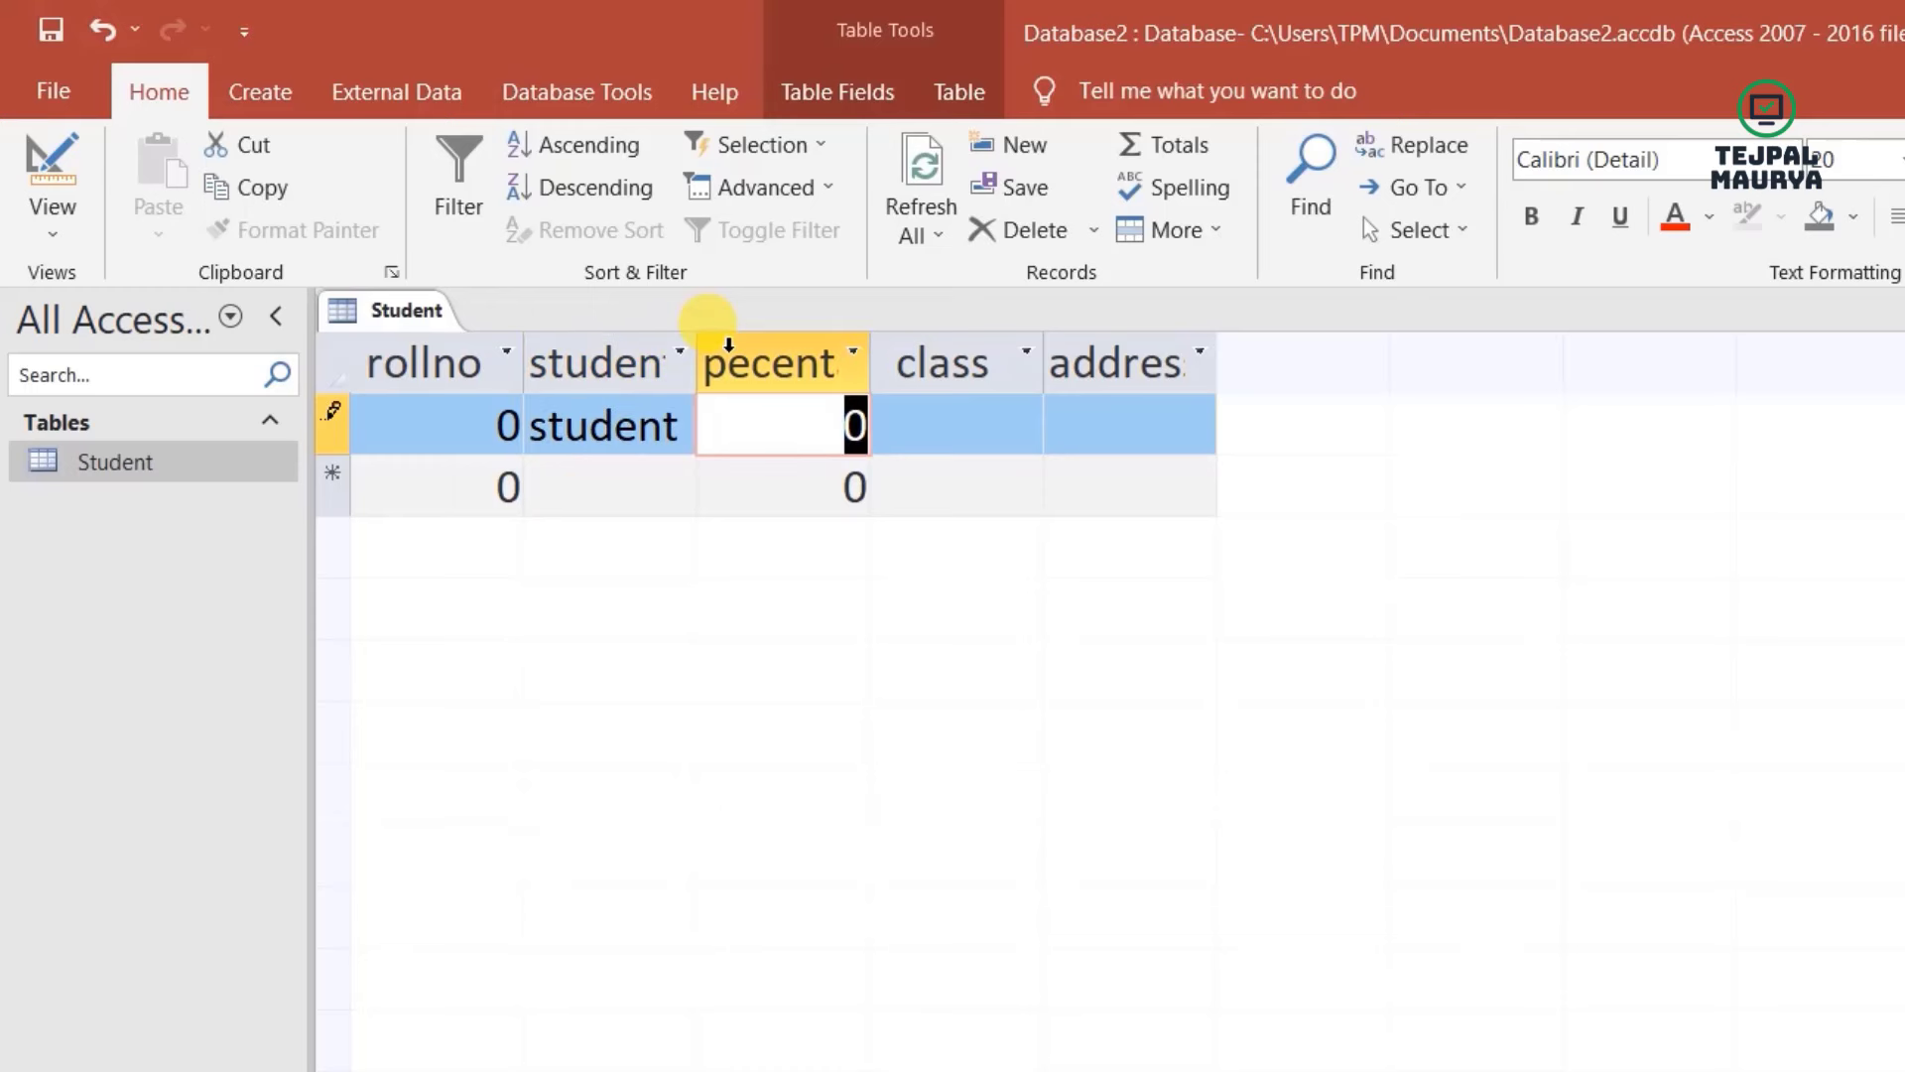
{"action": "type", "text": "75"}
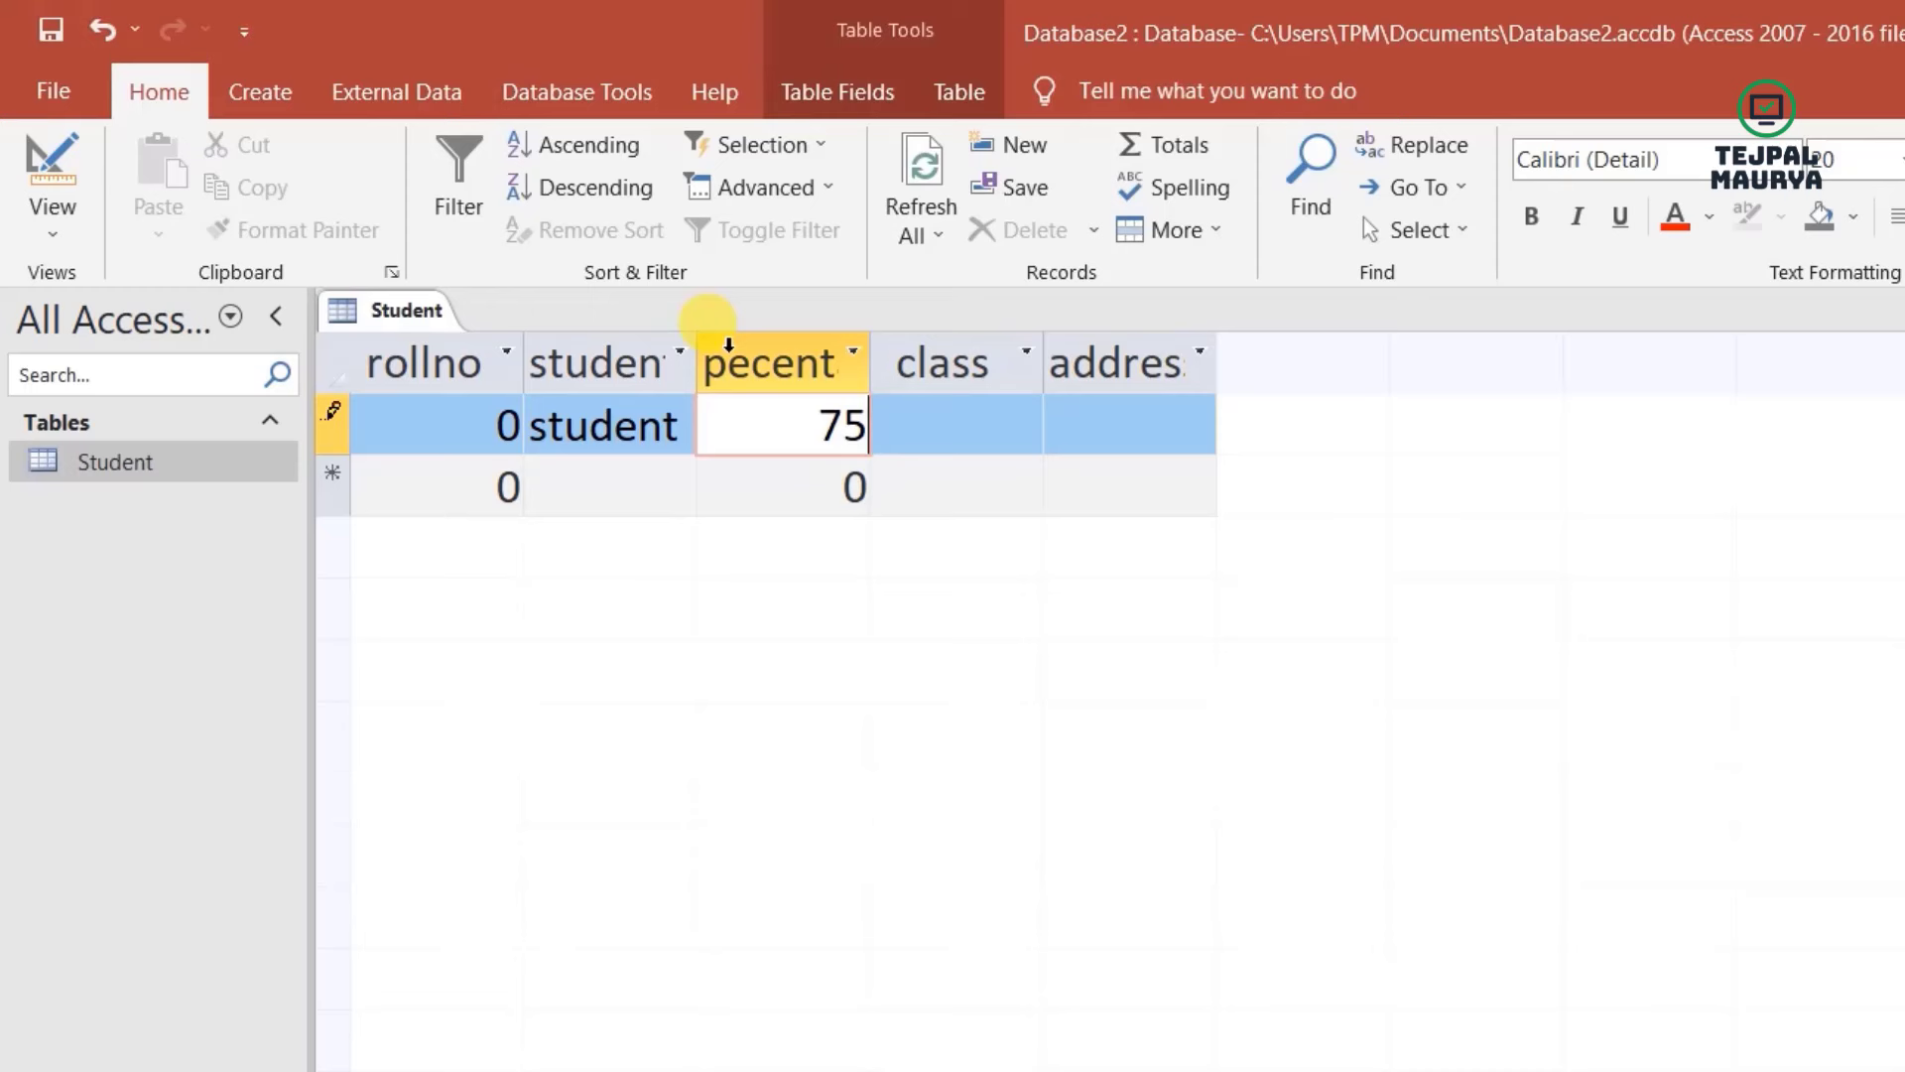
{"action": "key", "text": "Tab"}
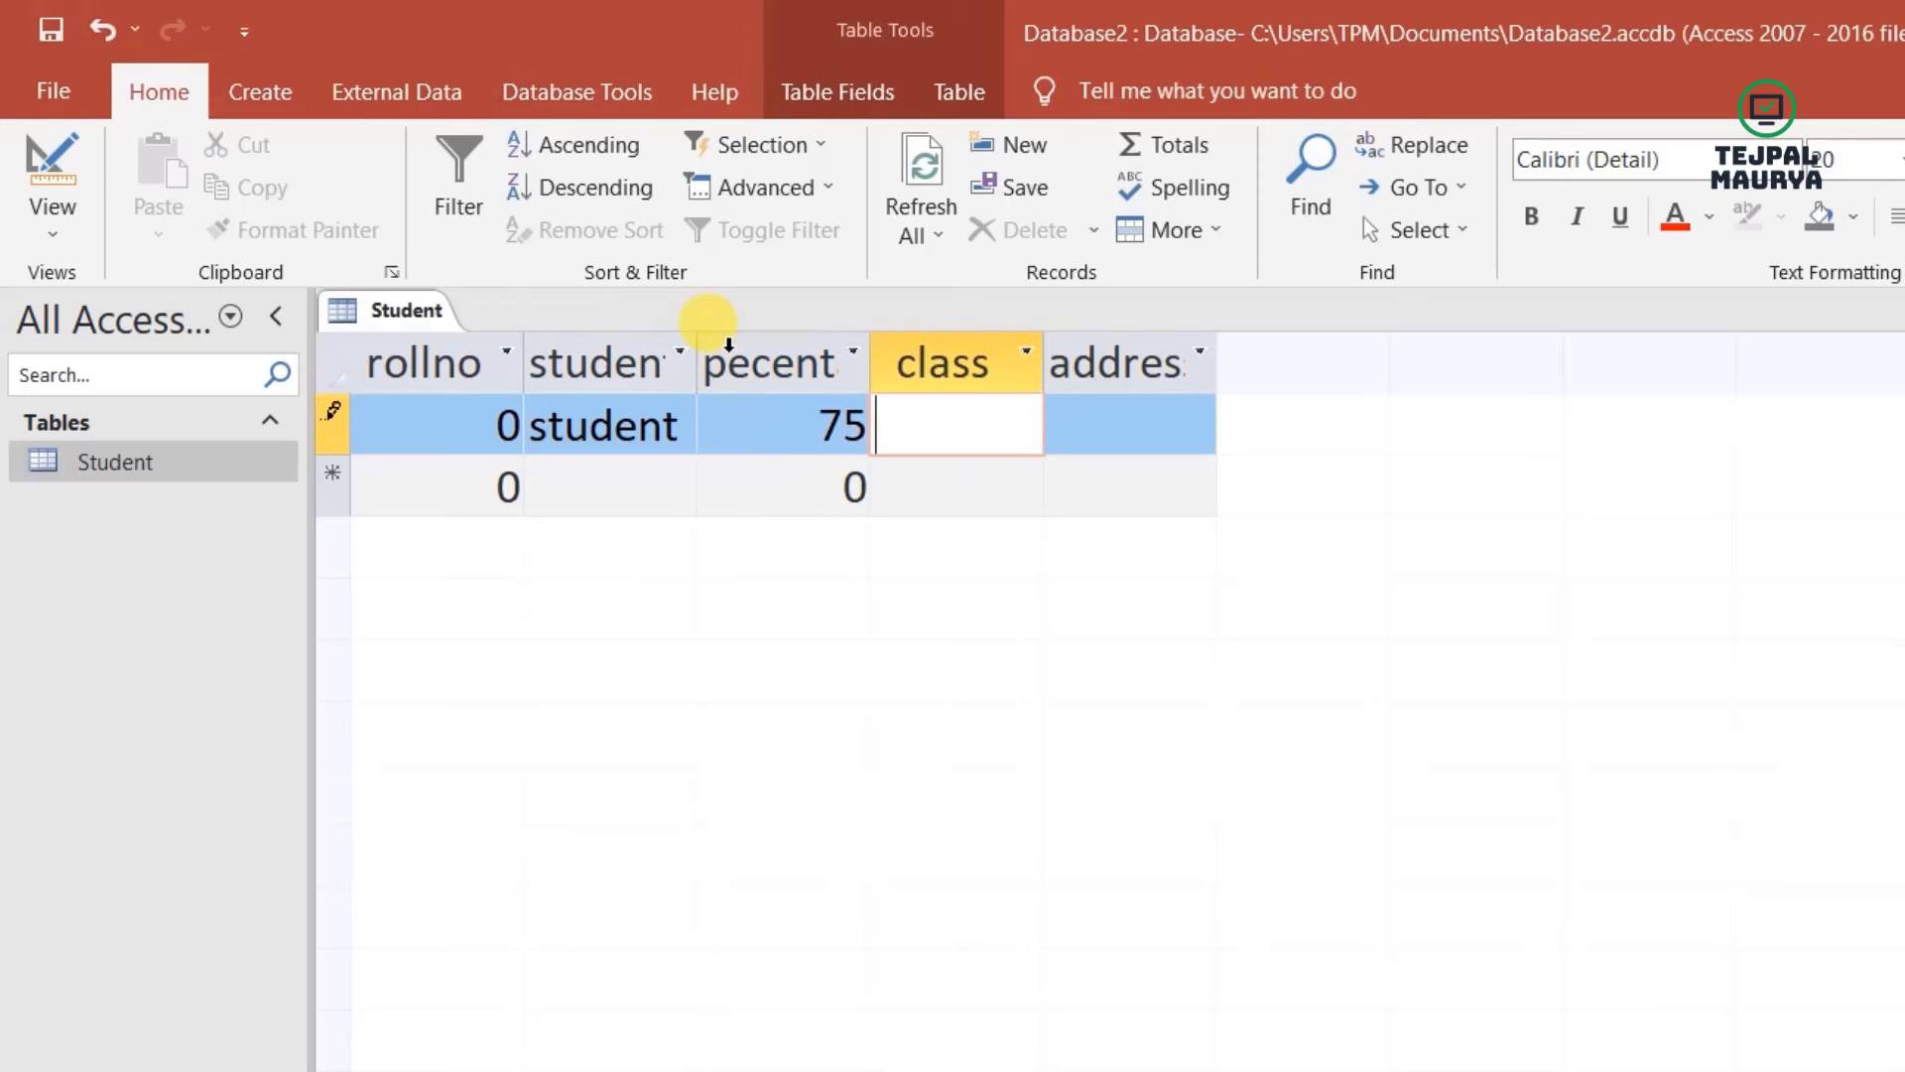
{"action": "key", "text": "Tab"}
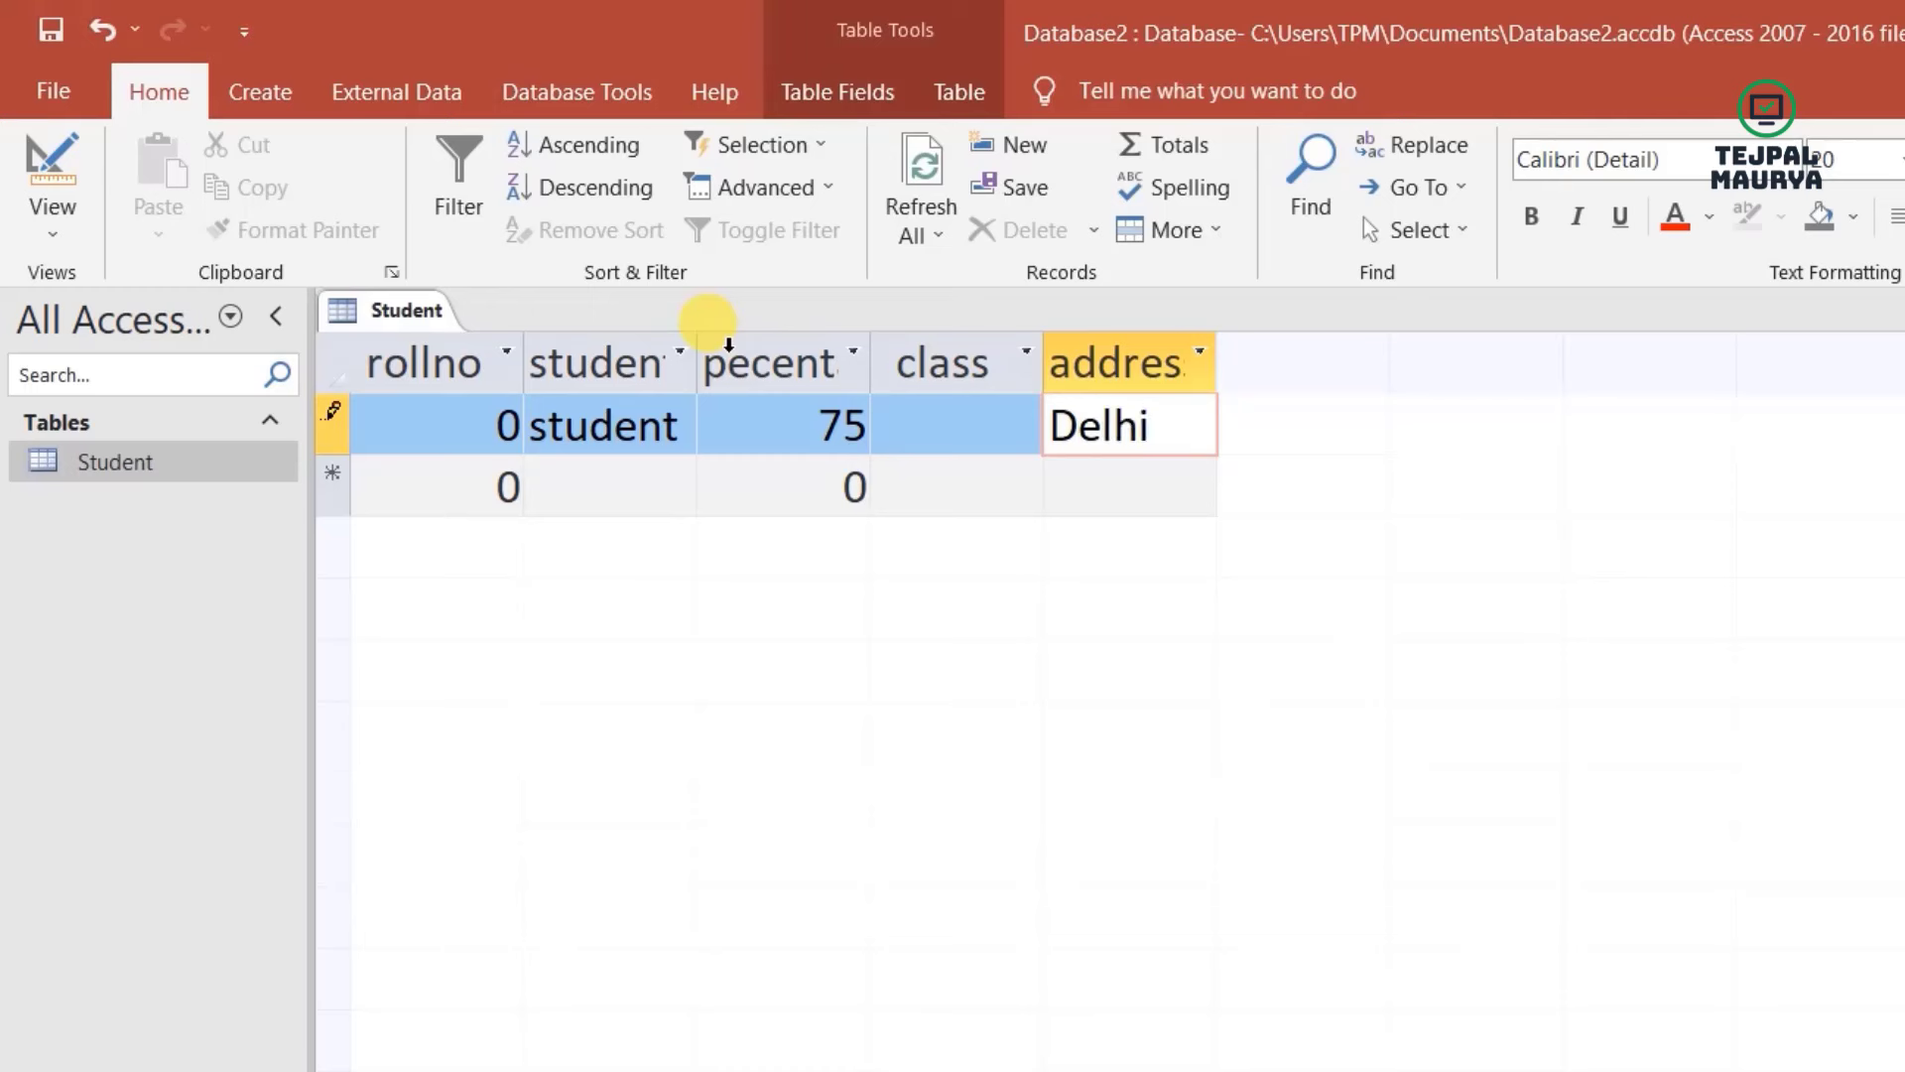
{"action": "key", "text": "Tab"}
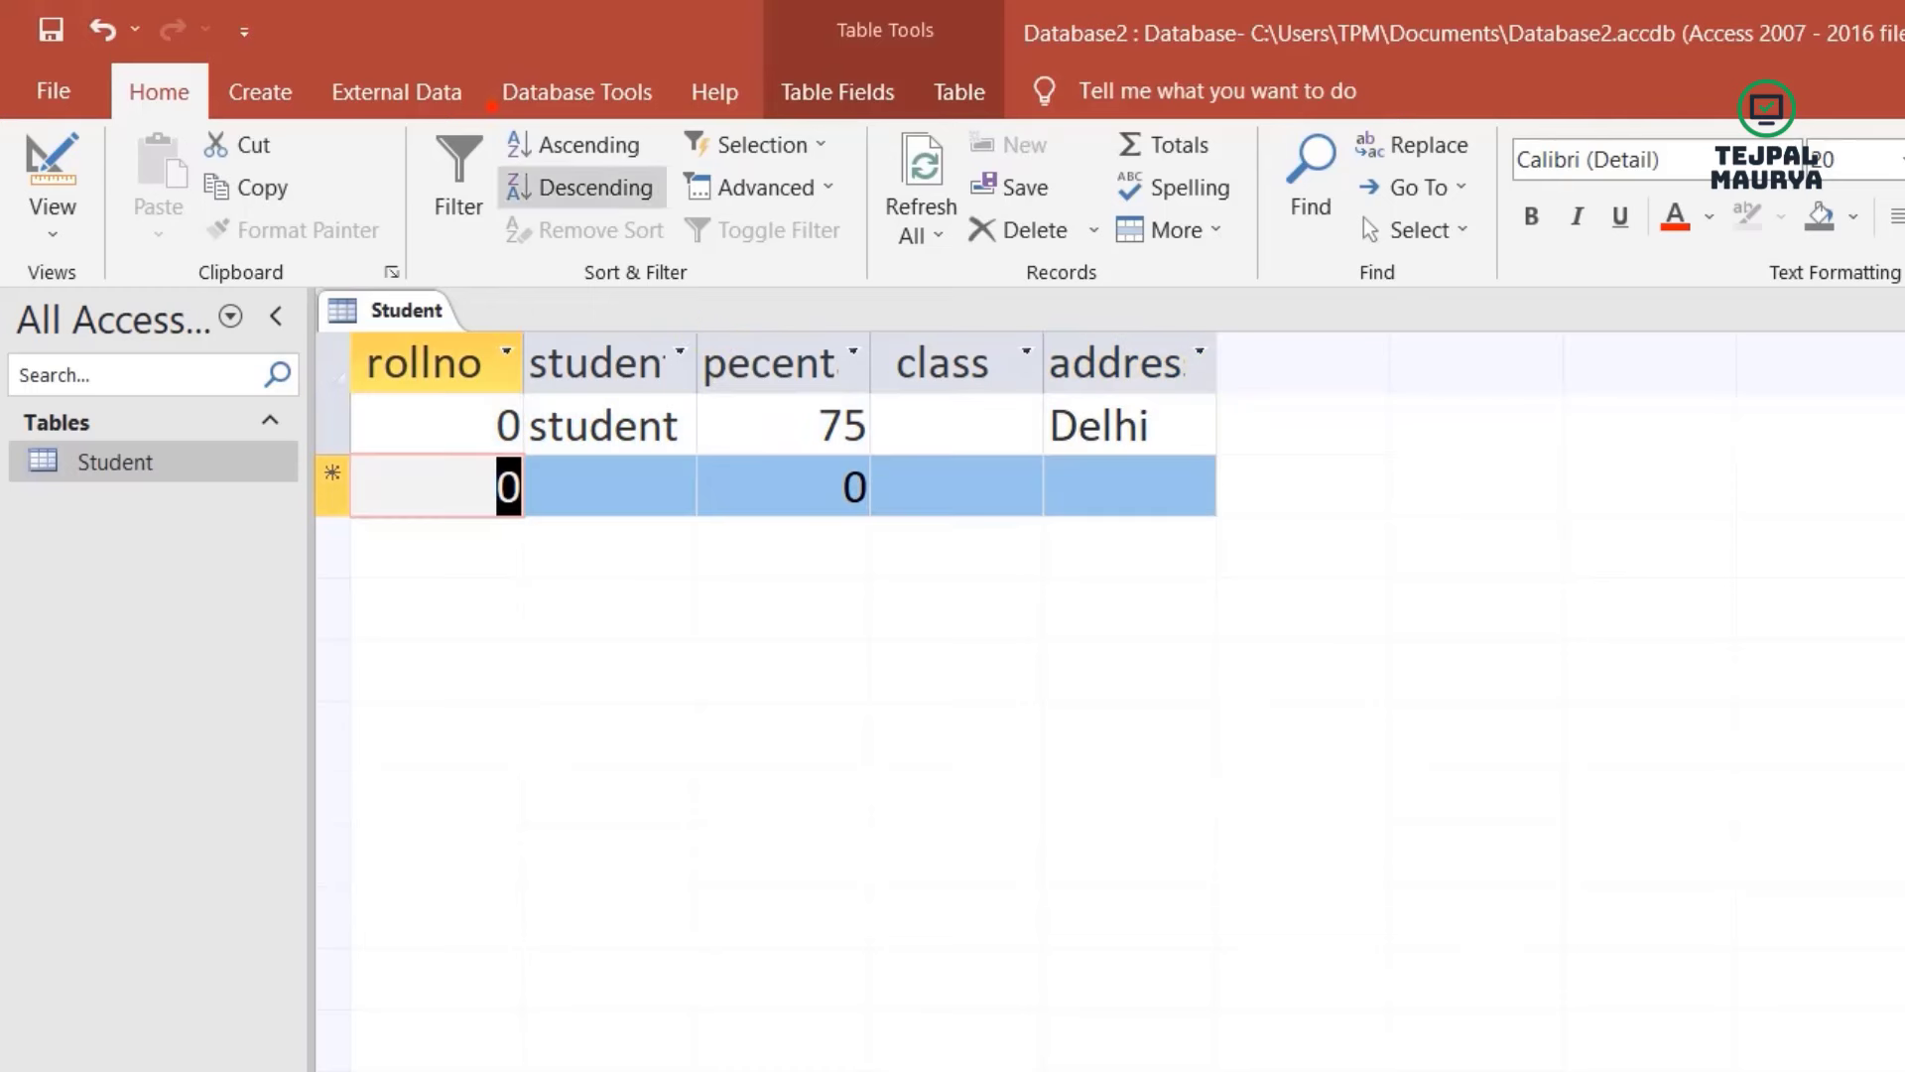
- Return the Student table to Design View and move the database window higher over the slide
{"action": "left_click_drag", "start_coordinate": [934, 421], "coordinate": [1041, 352]}
{"action": "key", "text": "Escape"}
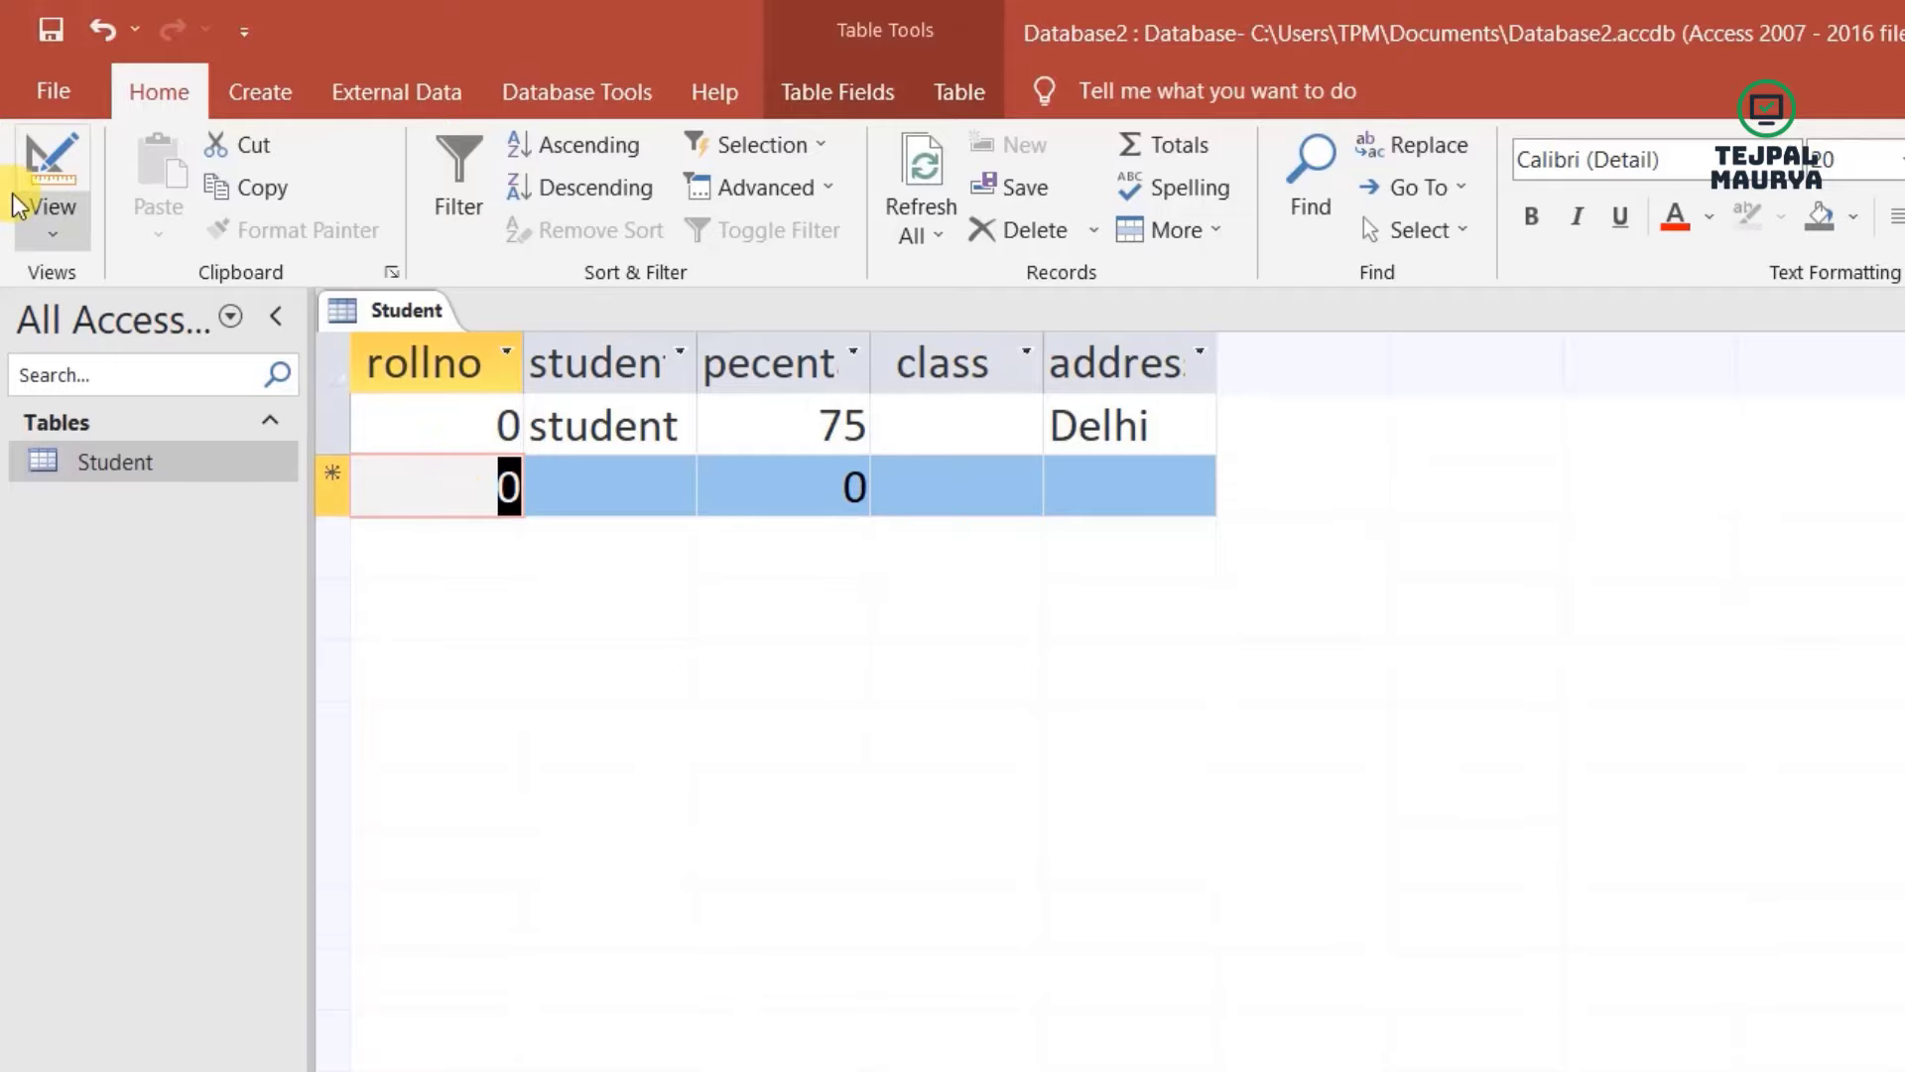
{"action": "left_click", "coordinate": [75, 206]}
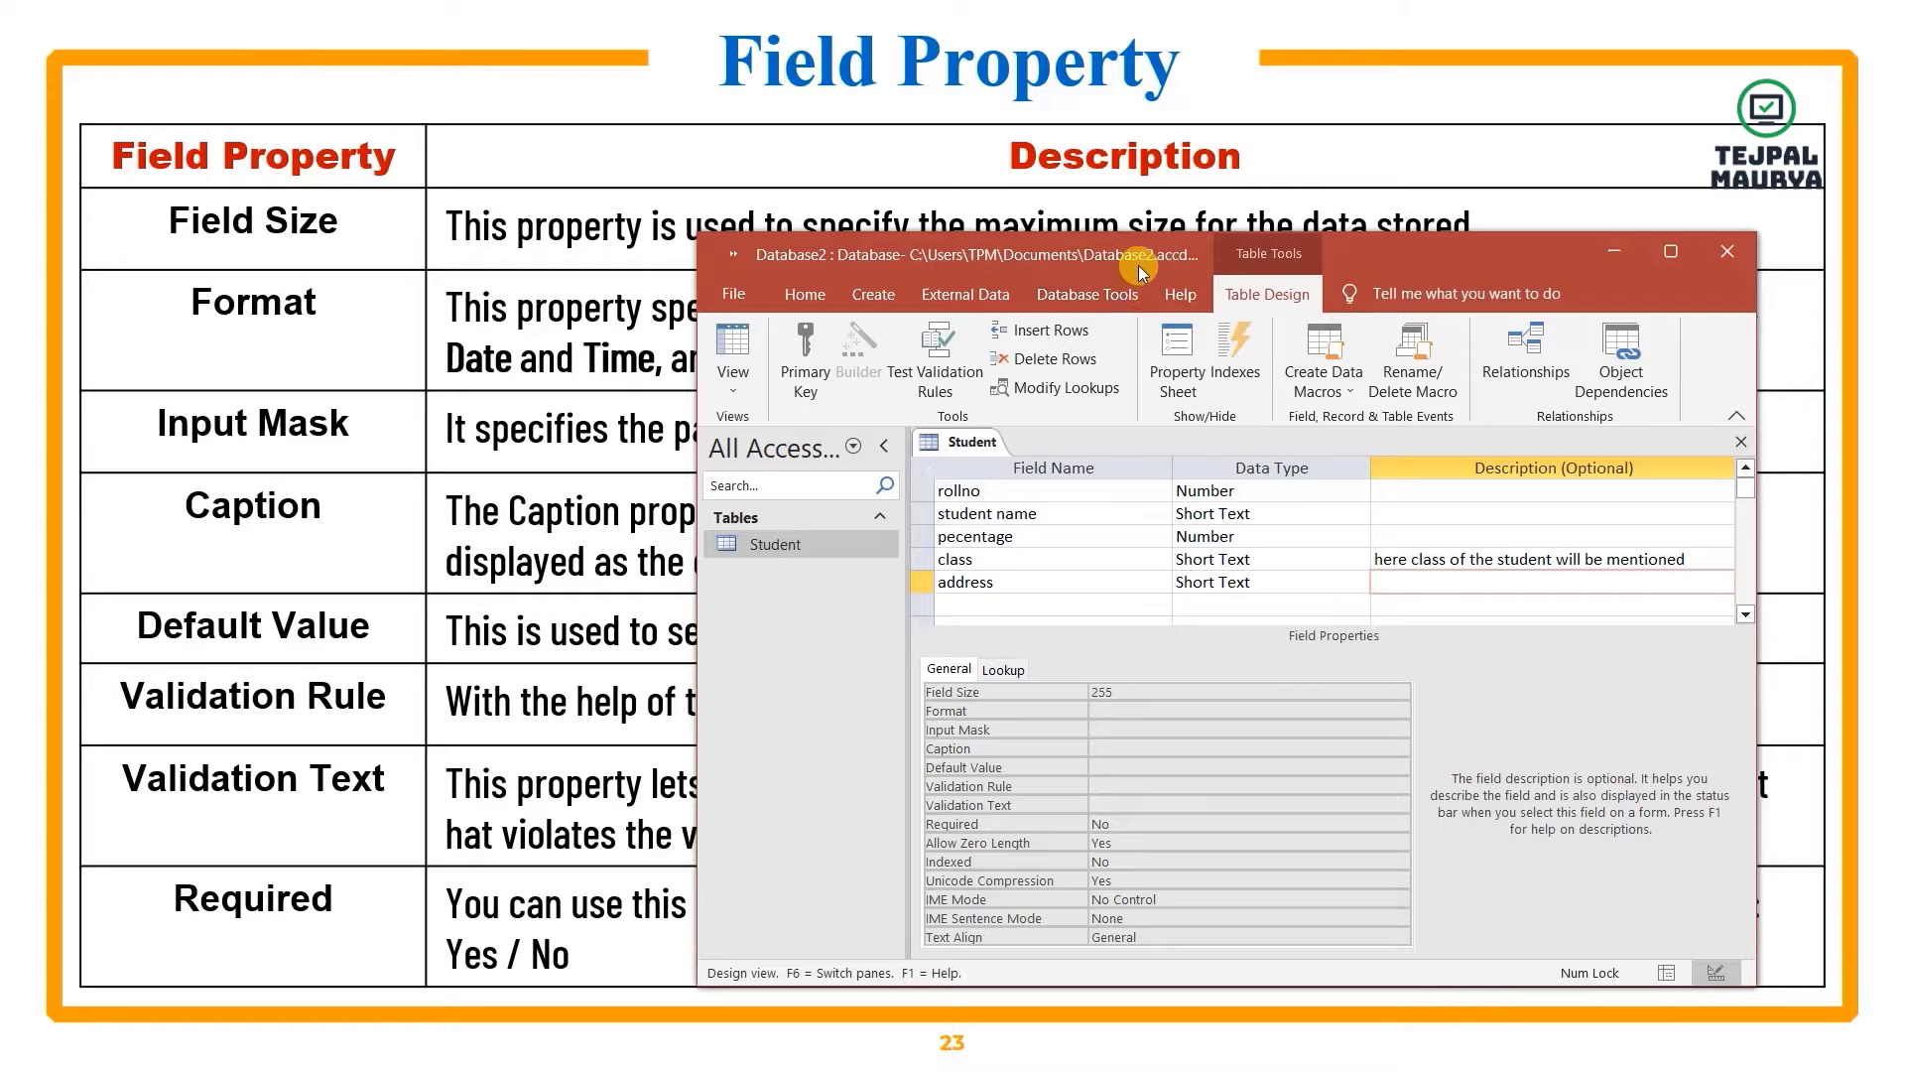
{"action": "left_click_drag", "start_coordinate": [1139, 265], "coordinate": [1089, 174]}
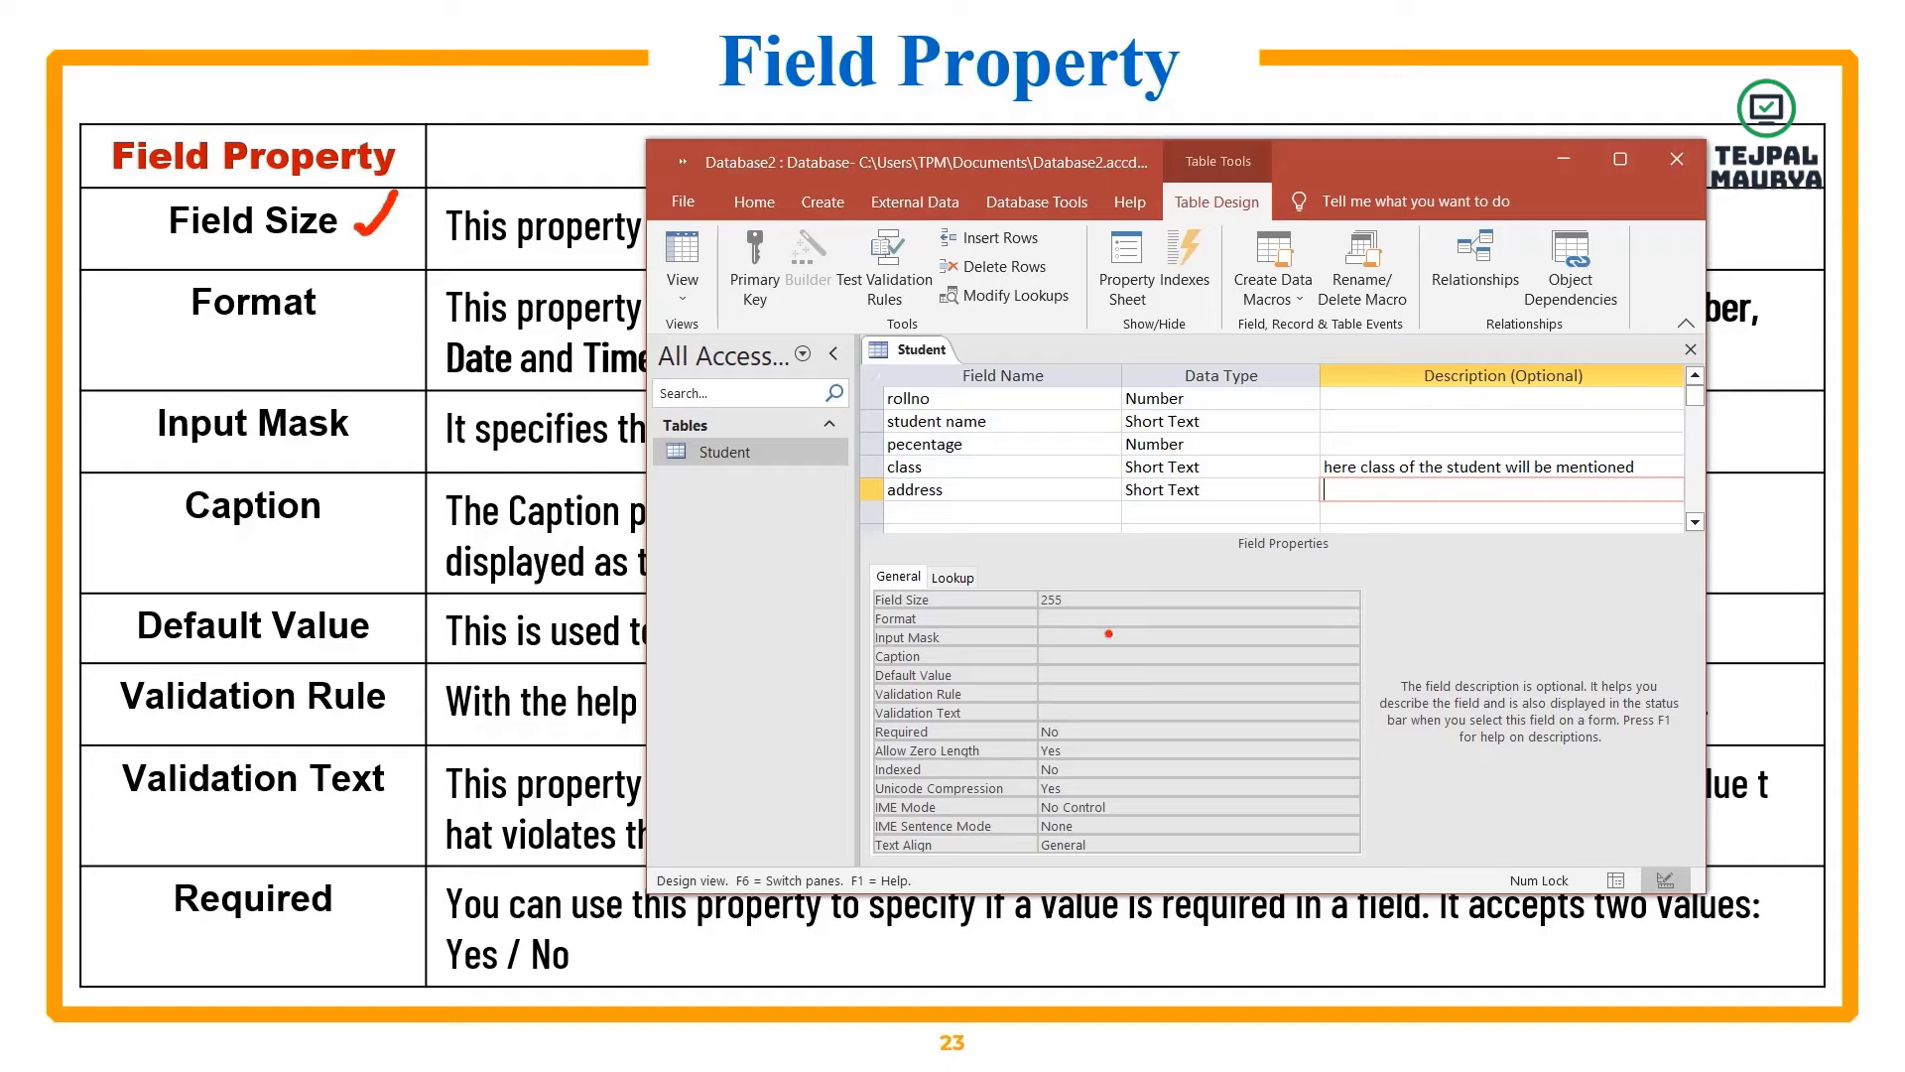
{"action": "key", "text": "Escape"}
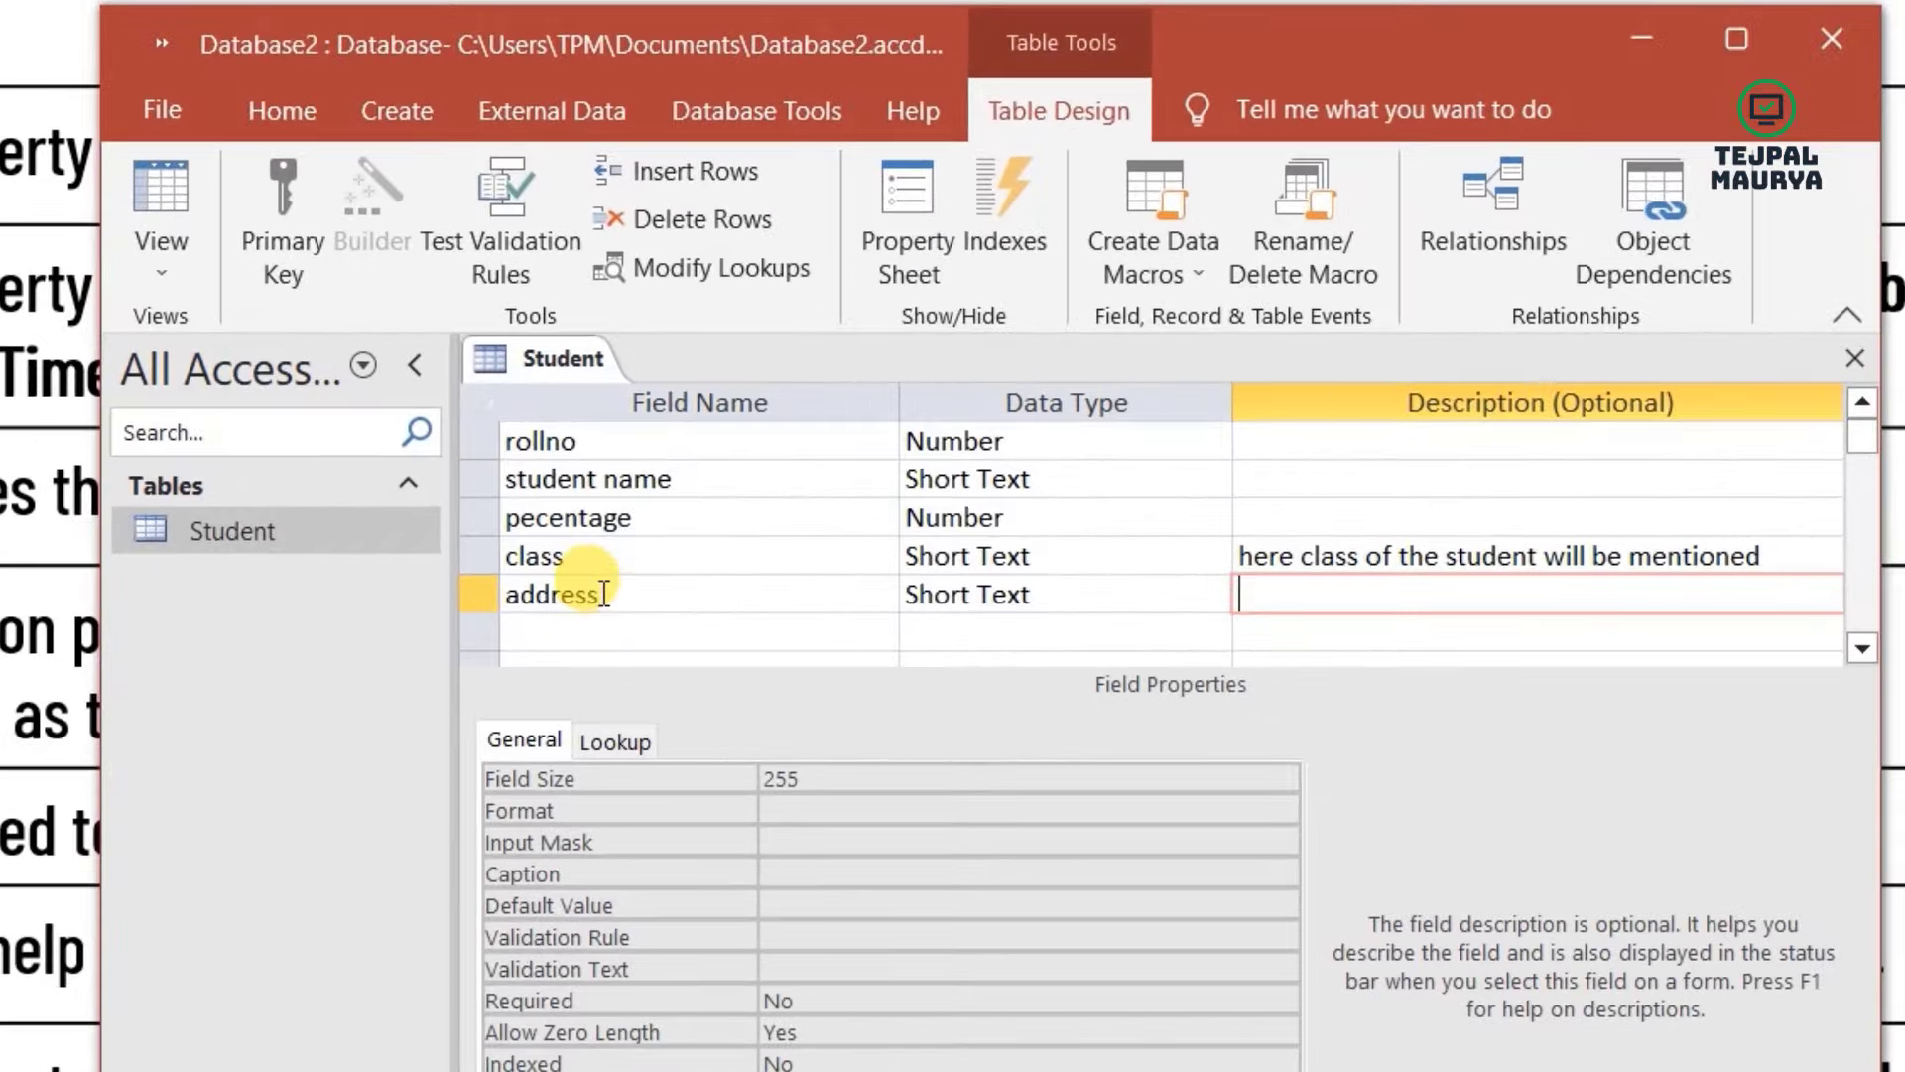
- Select the address field's data type and examine its Field Size property
{"action": "left_click", "coordinate": [949, 490]}
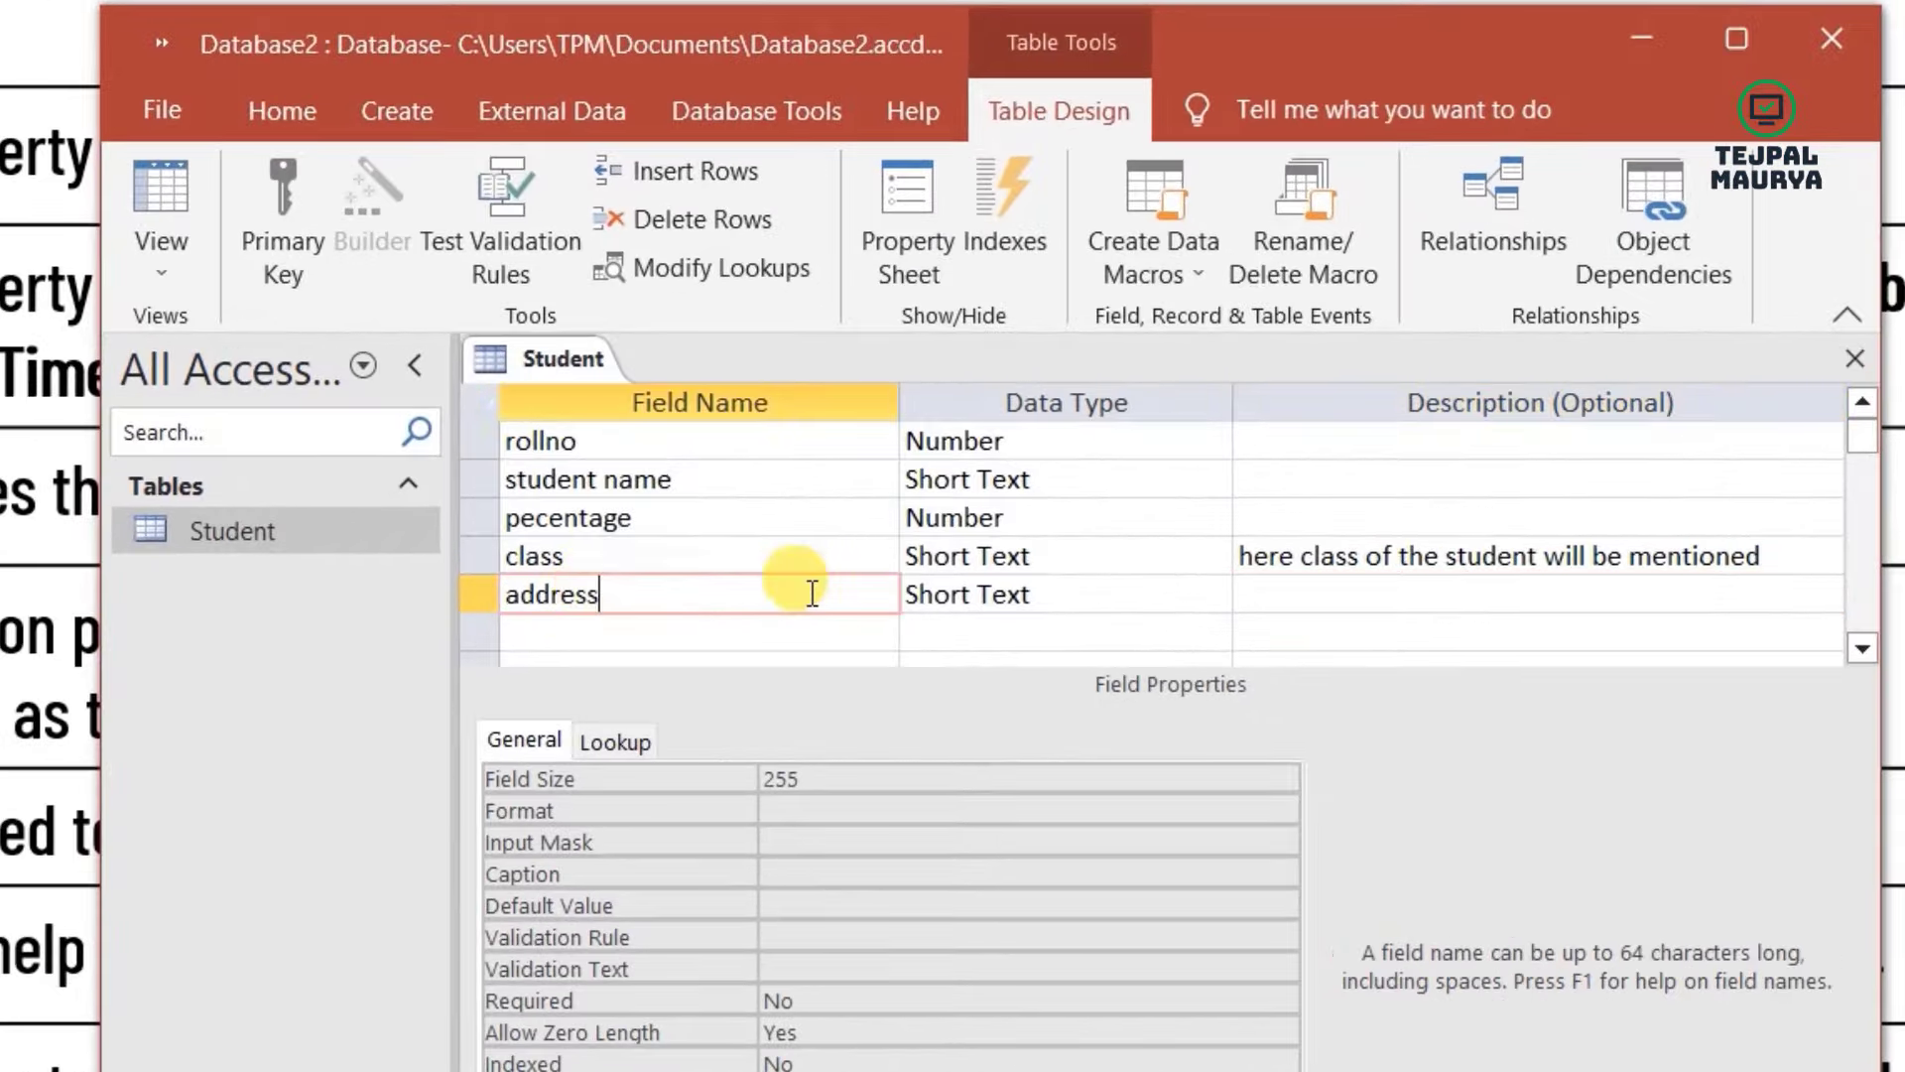
{"action": "left_click", "coordinate": [1073, 618]}
{"action": "left_click", "coordinate": [1092, 597]}
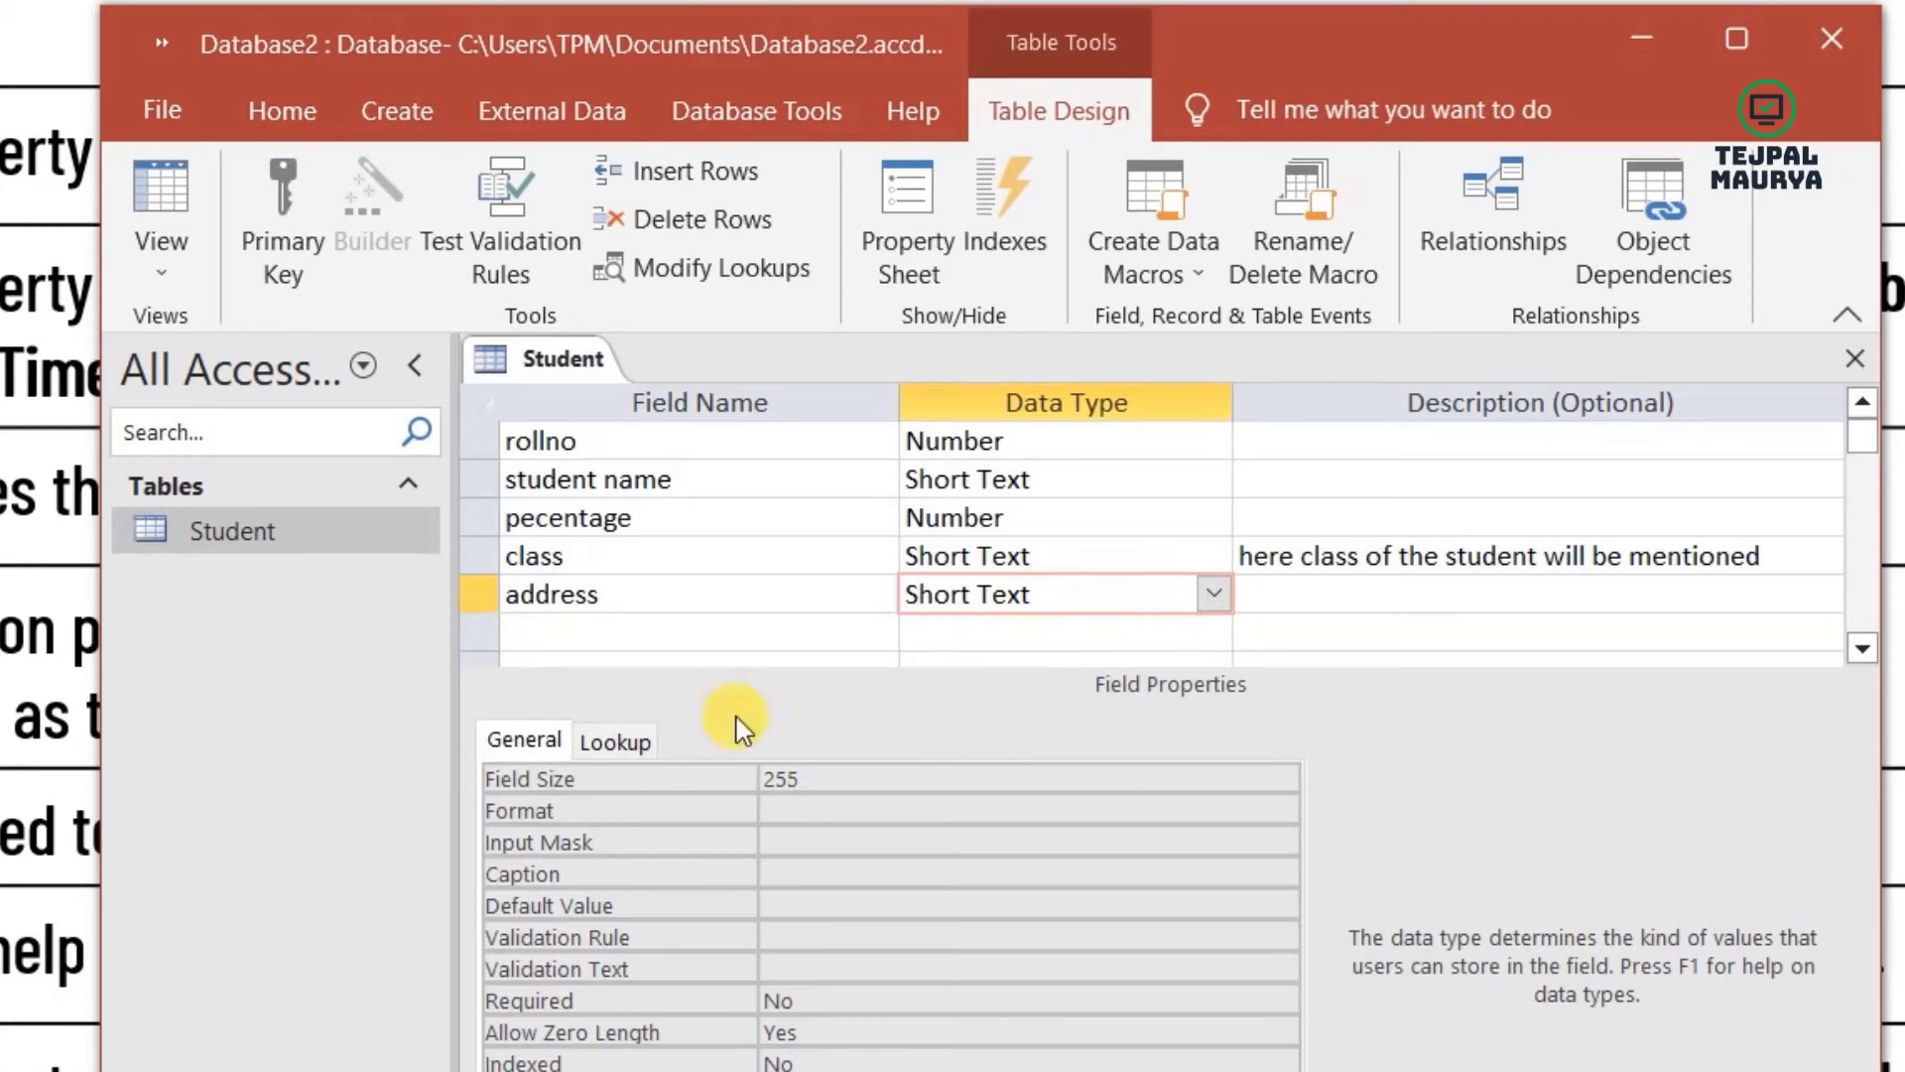
{"action": "key", "text": "ctrl+2"}
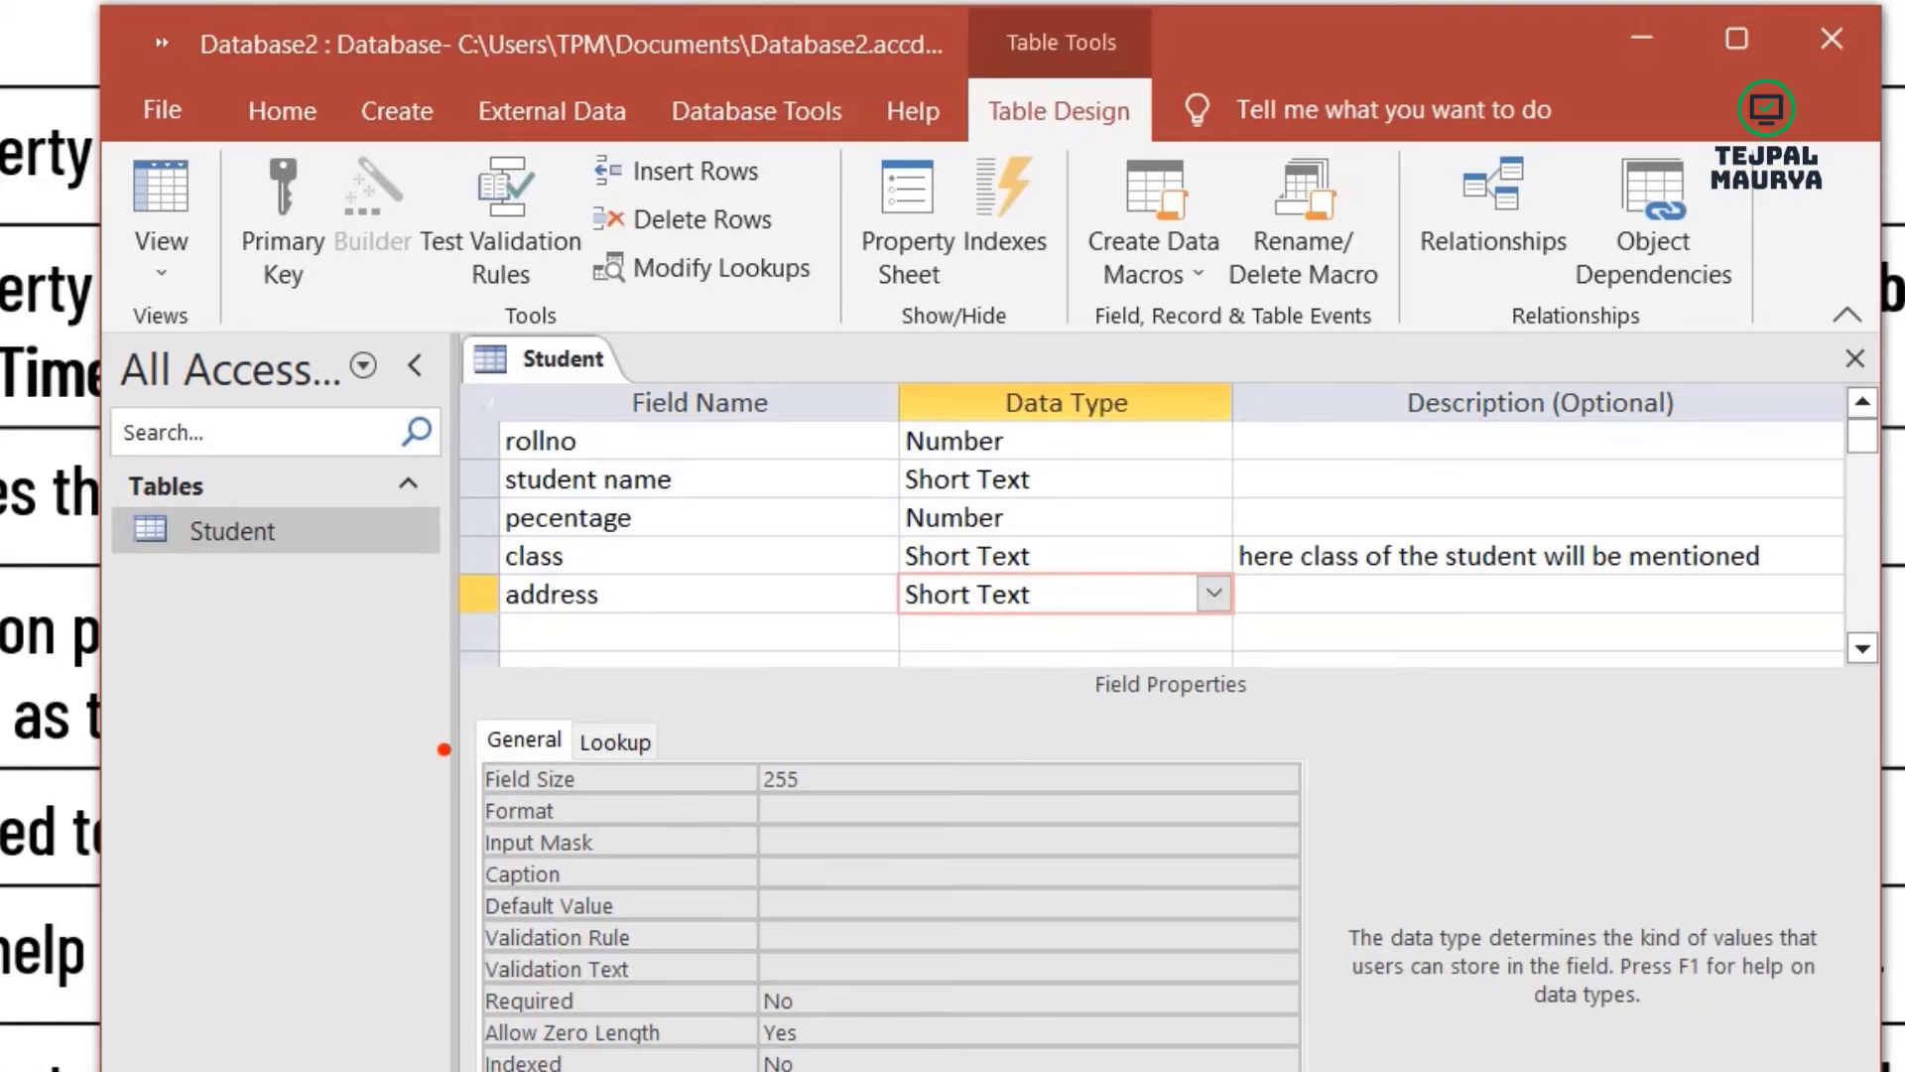
{"action": "mouse_move", "coordinate": [443, 749]}
{"action": "left_mouse_down"}
{"action": "mouse_move", "coordinate": [873, 806]}
{"action": "mouse_move", "coordinate": [913, 731]}
{"action": "left_mouse_up"}
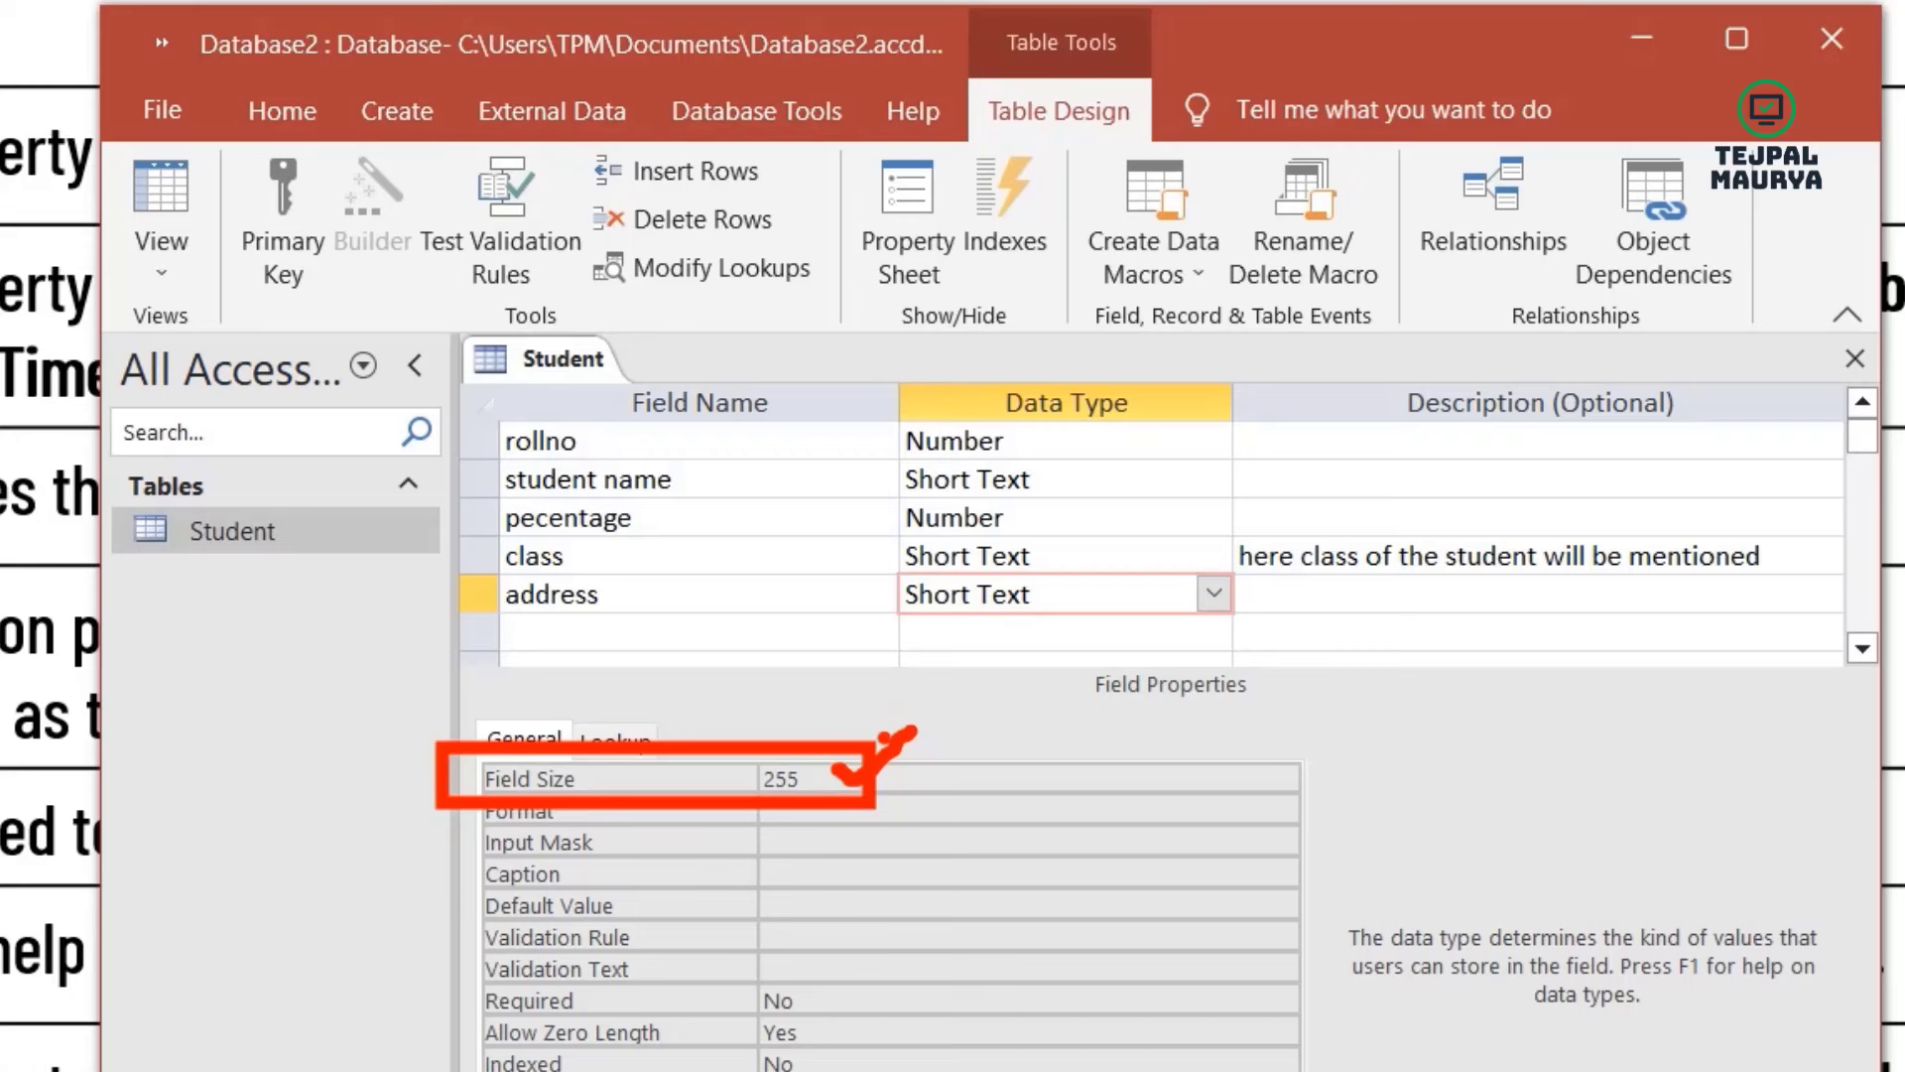
{"action": "key", "text": "Escape"}
- Open the Student table in Datasheet View and fill the second record's address with a long string of random letters
{"action": "left_click", "coordinate": [281, 540]}
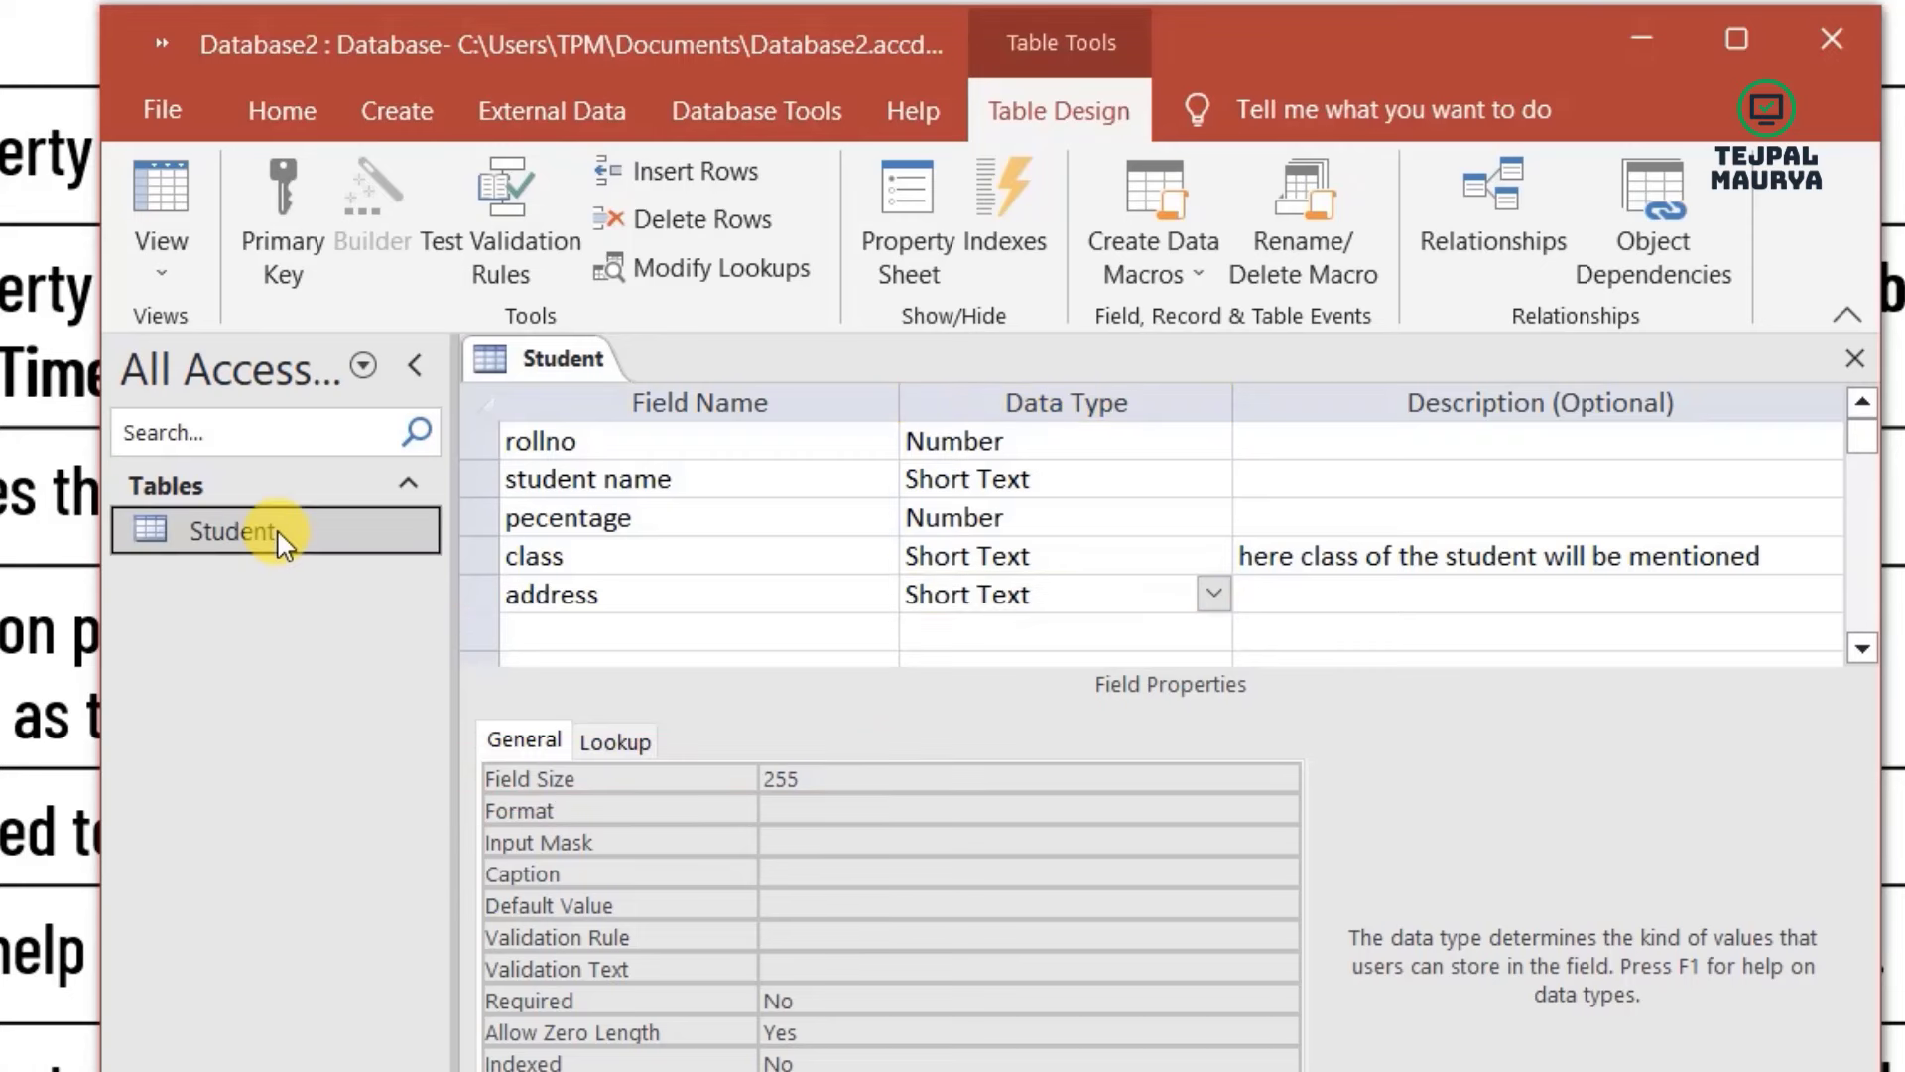
{"action": "double_click", "coordinate": [281, 536]}
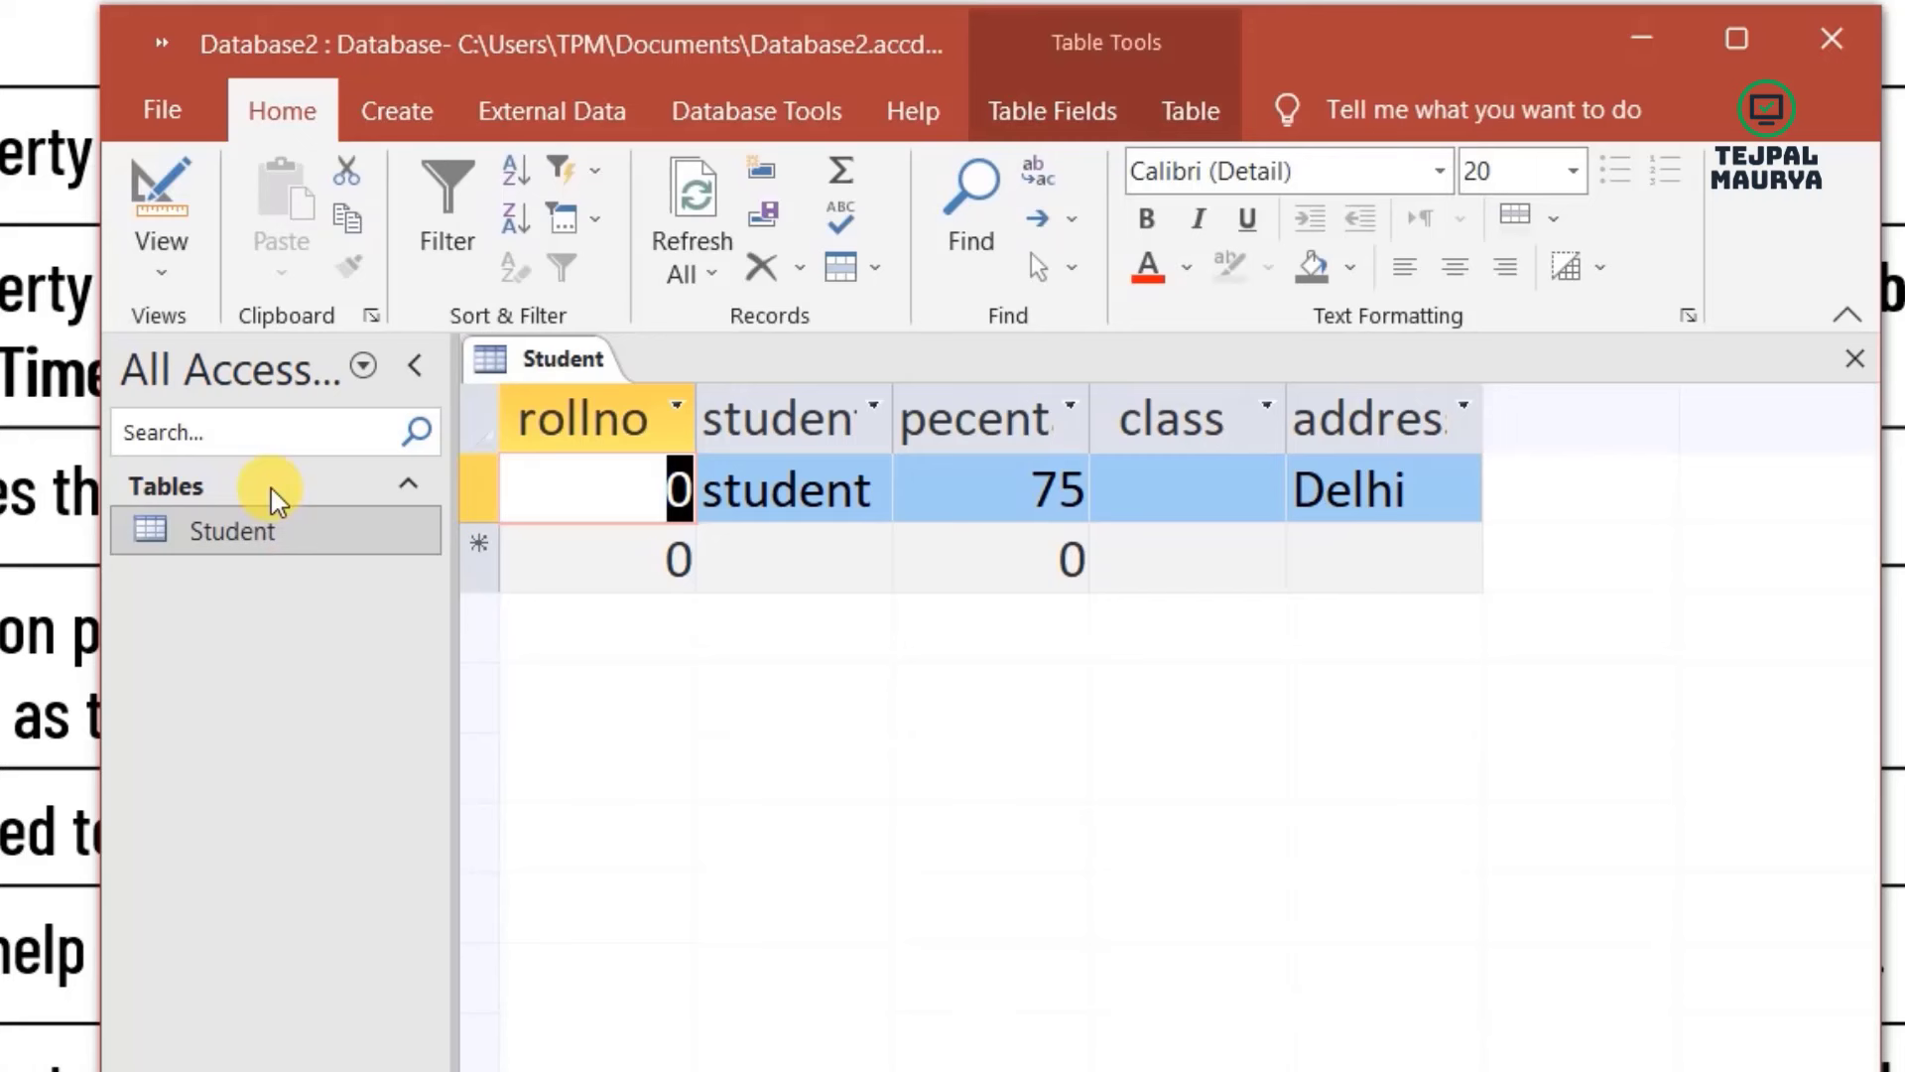
{"action": "left_click", "coordinate": [1367, 558]}
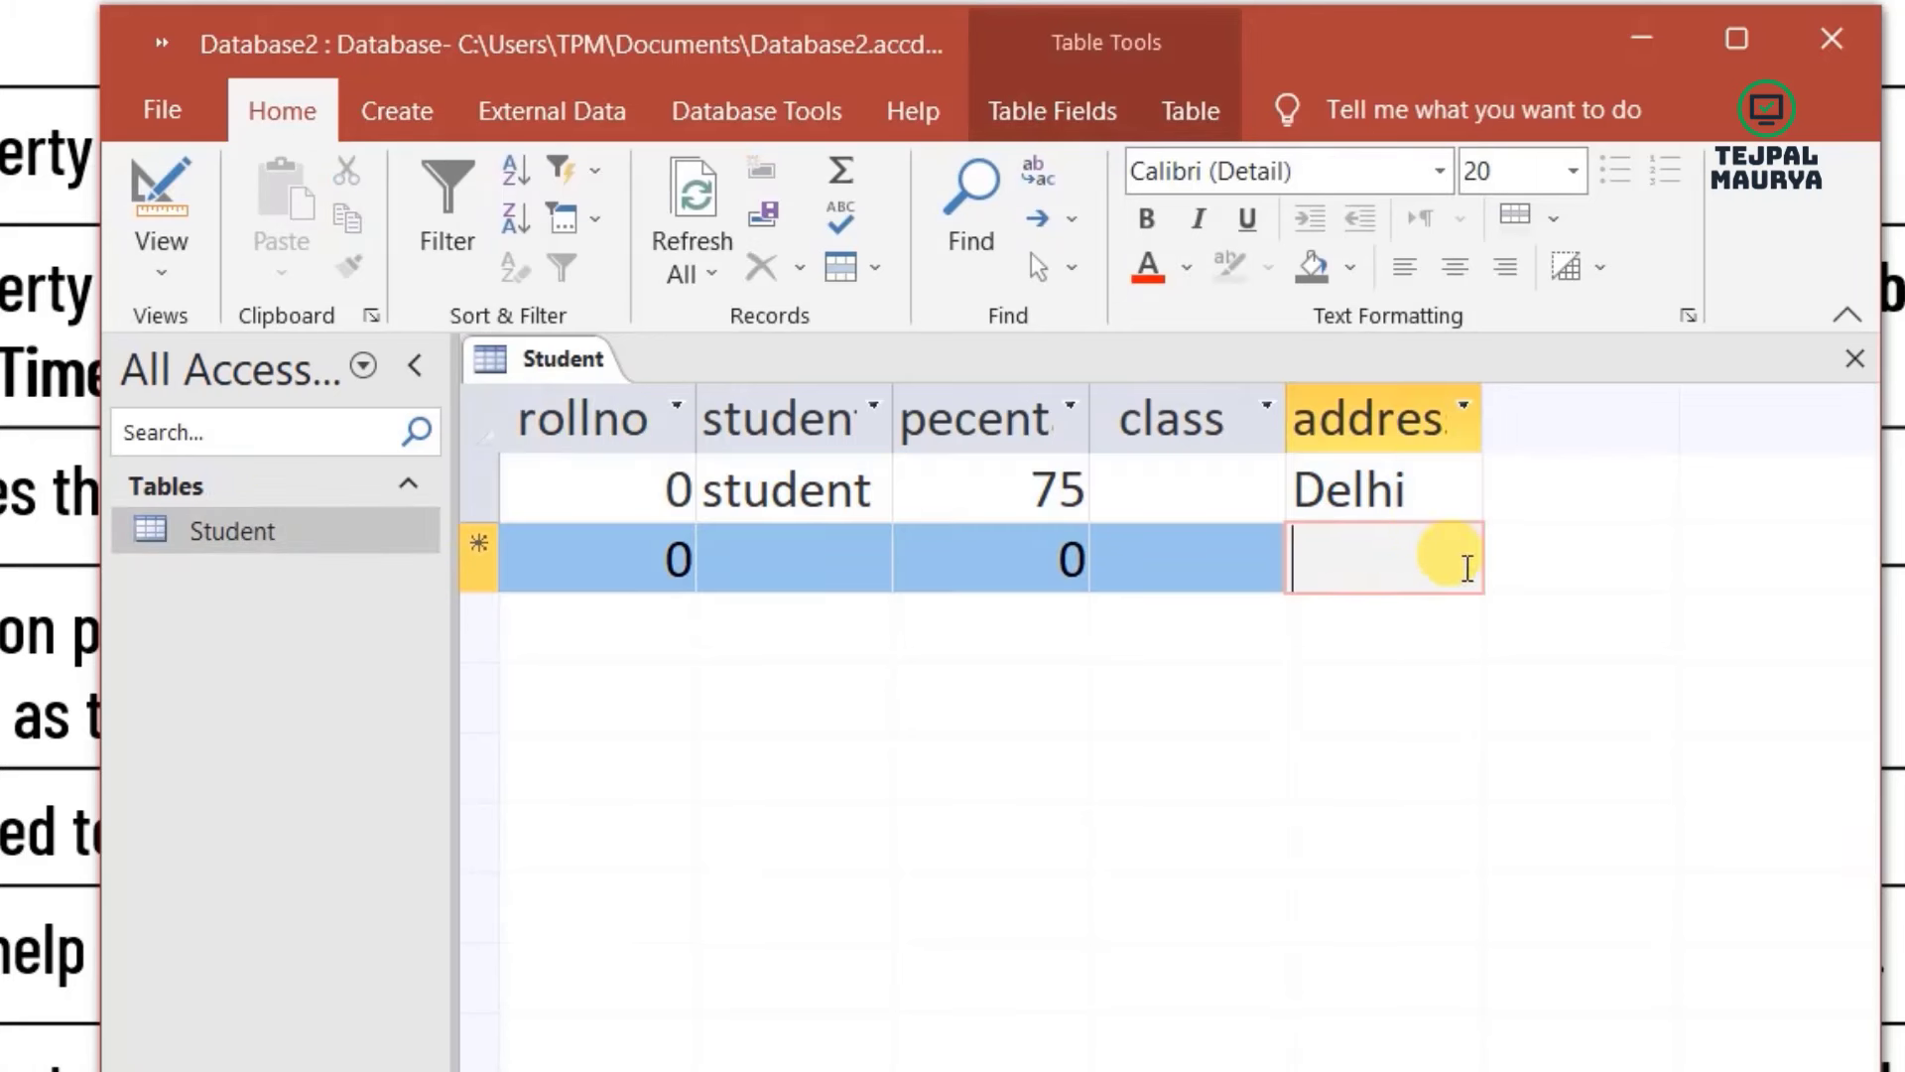
{"action": "type", "text": "njksdbfgjbjhbjfgfjsd"}
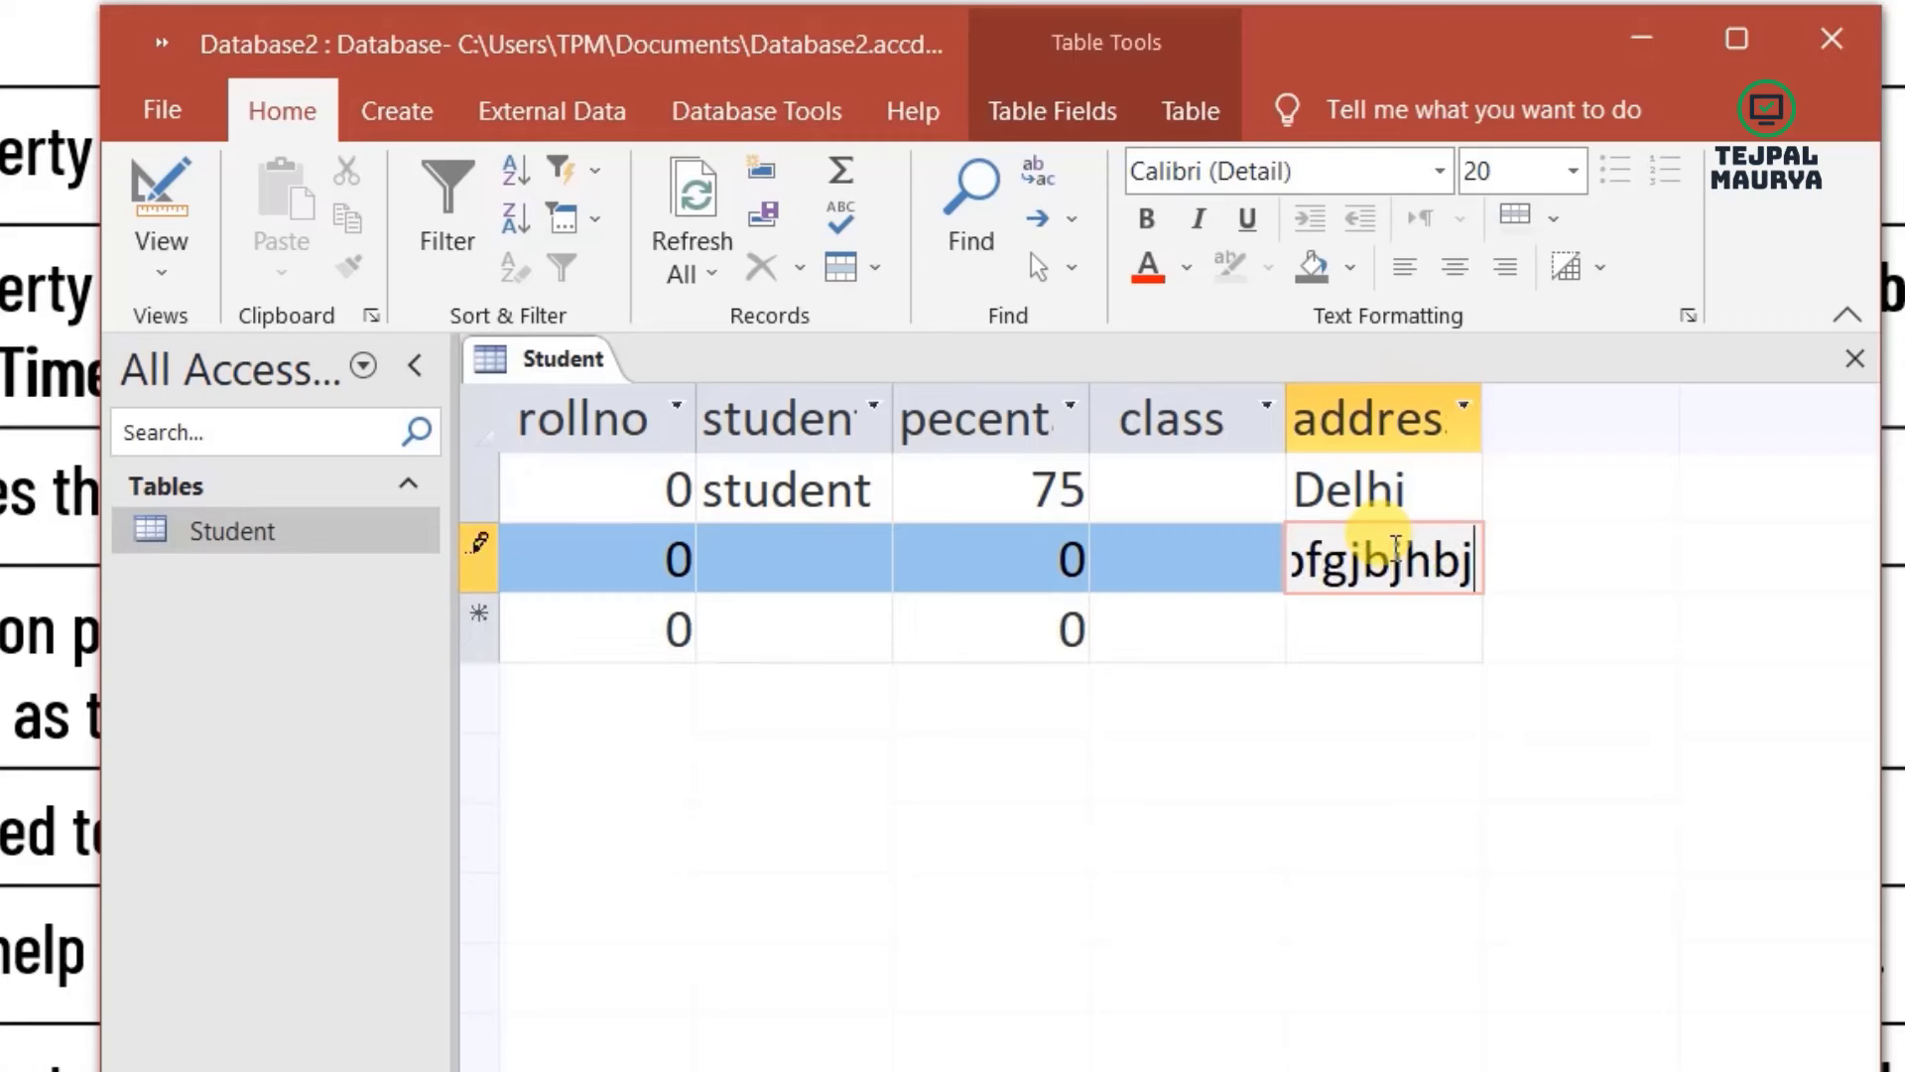
{"action": "type", "text": "bghjfsdbjhbsdfgbbfdd"}
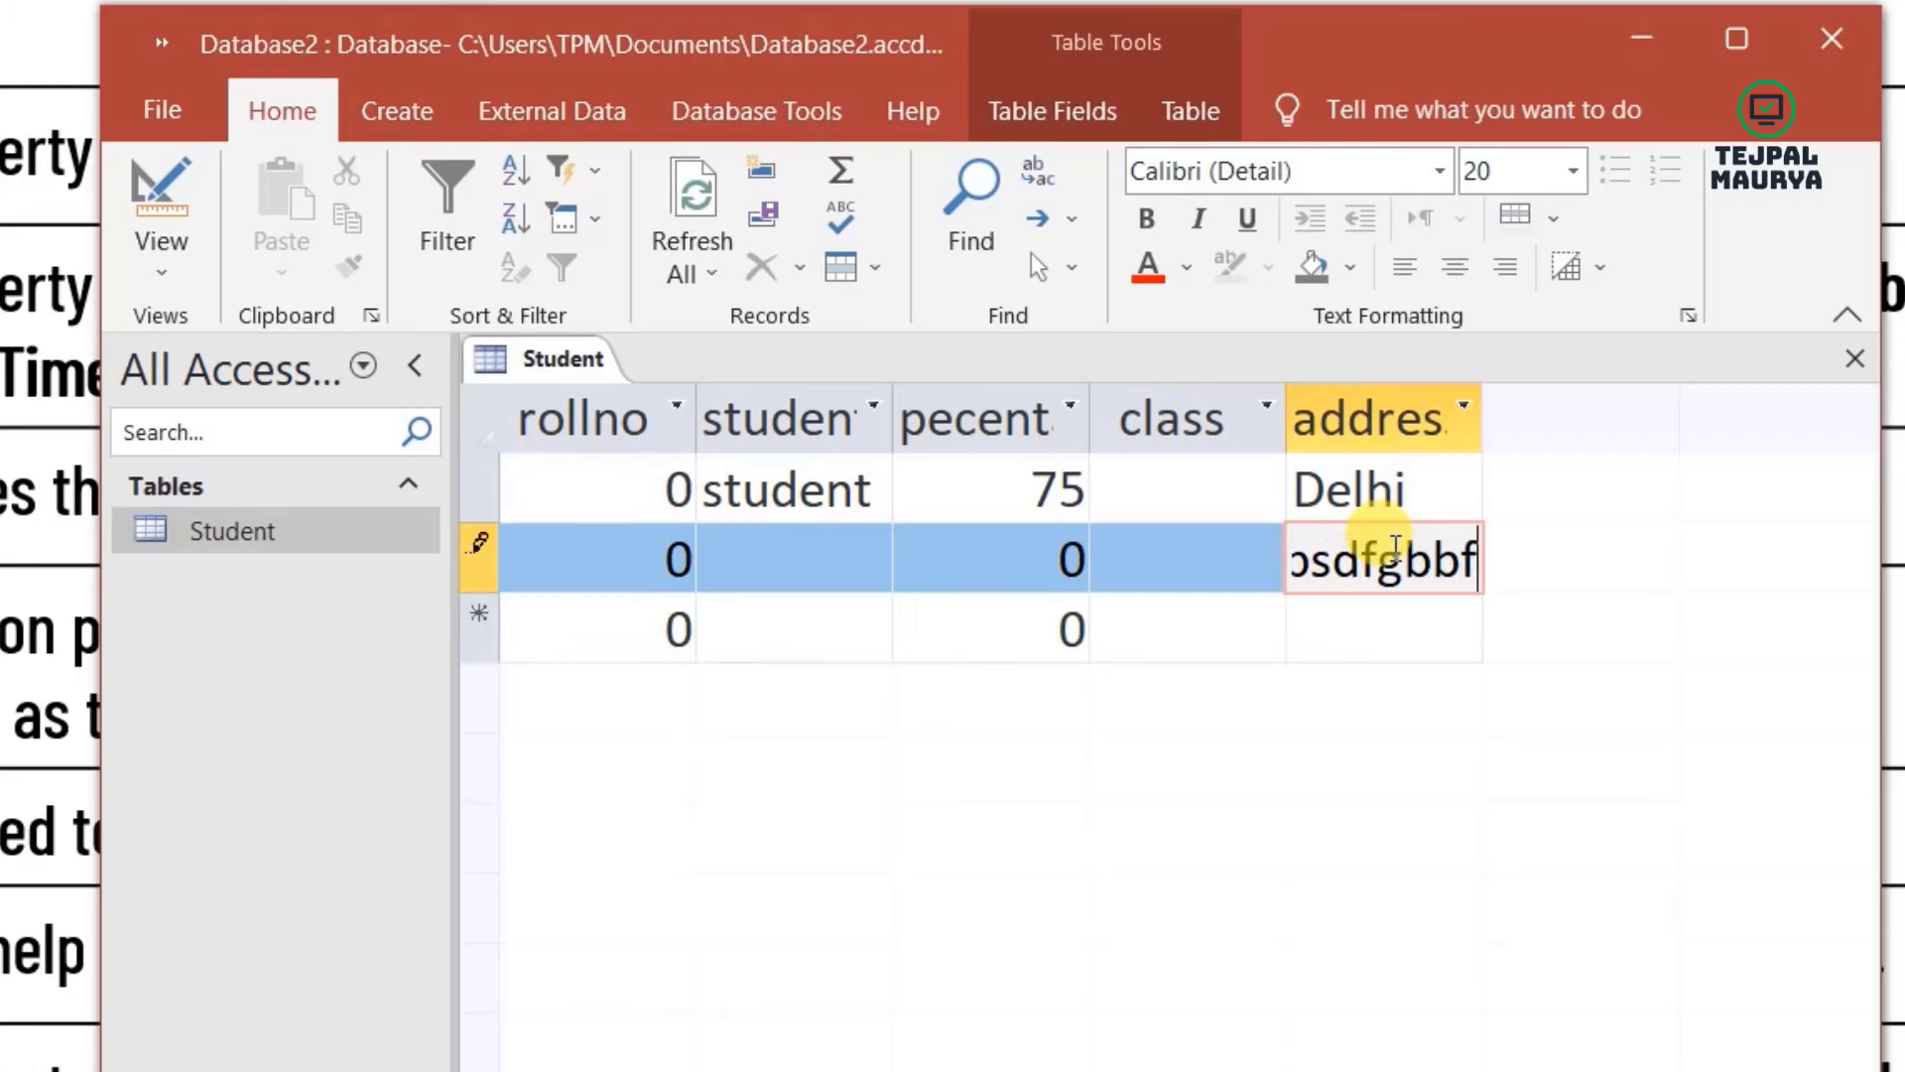
- Erase all the random letters from the second record's address
{"action": "key", "text": "BackSpace"}
{"action": "key", "text": "BackSpace"}
{"action": "key", "text": "BackSpace"}
{"action": "key", "text": "BackSpace"}
{"action": "key", "text": "BackSpace"}
{"action": "key", "text": "BackSpace"}
{"action": "key", "text": "BackSpace"}
{"action": "key", "text": "BackSpace"}
{"action": "key", "text": "BackSpace"}
{"action": "key", "text": "BackSpace"}
{"action": "key", "text": "BackSpace"}
{"action": "key", "text": "BackSpace"}
{"action": "key", "text": "BackSpace"}
{"action": "key", "text": "BackSpace"}
{"action": "key", "text": "BackSpace"}
{"action": "key", "text": "BackSpace"}
{"action": "key", "text": "BackSpace"}
{"action": "key", "text": "BackSpace"}
{"action": "key", "text": "BackSpace"}
{"action": "key", "text": "BackSpace"}
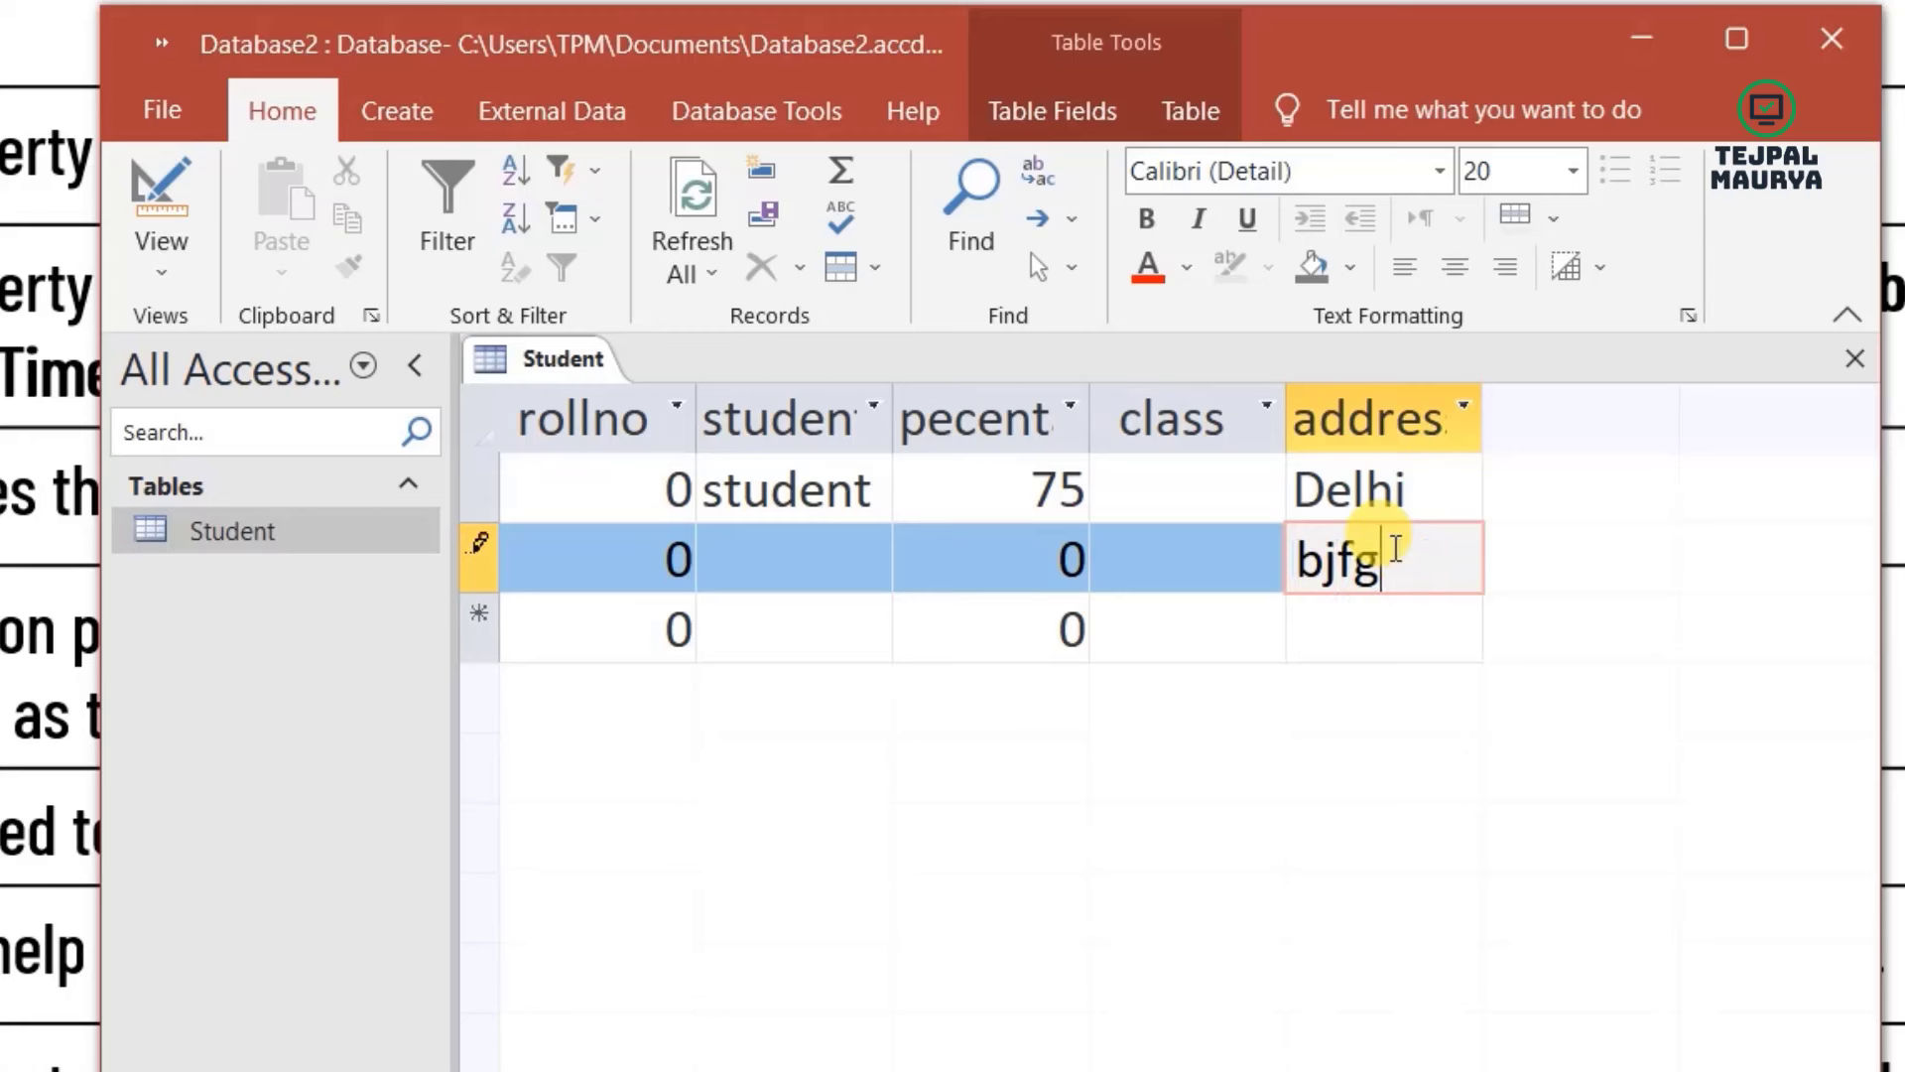
{"action": "key", "text": "BackSpace"}
{"action": "key", "text": "BackSpace"}
{"action": "key", "text": "BackSpace"}
{"action": "key", "text": "BackSpace"}
{"action": "key", "text": "BackSpace"}
{"action": "key", "text": "BackSpace"}
{"action": "key", "text": "BackSpace"}
{"action": "key", "text": "BackSpace"}
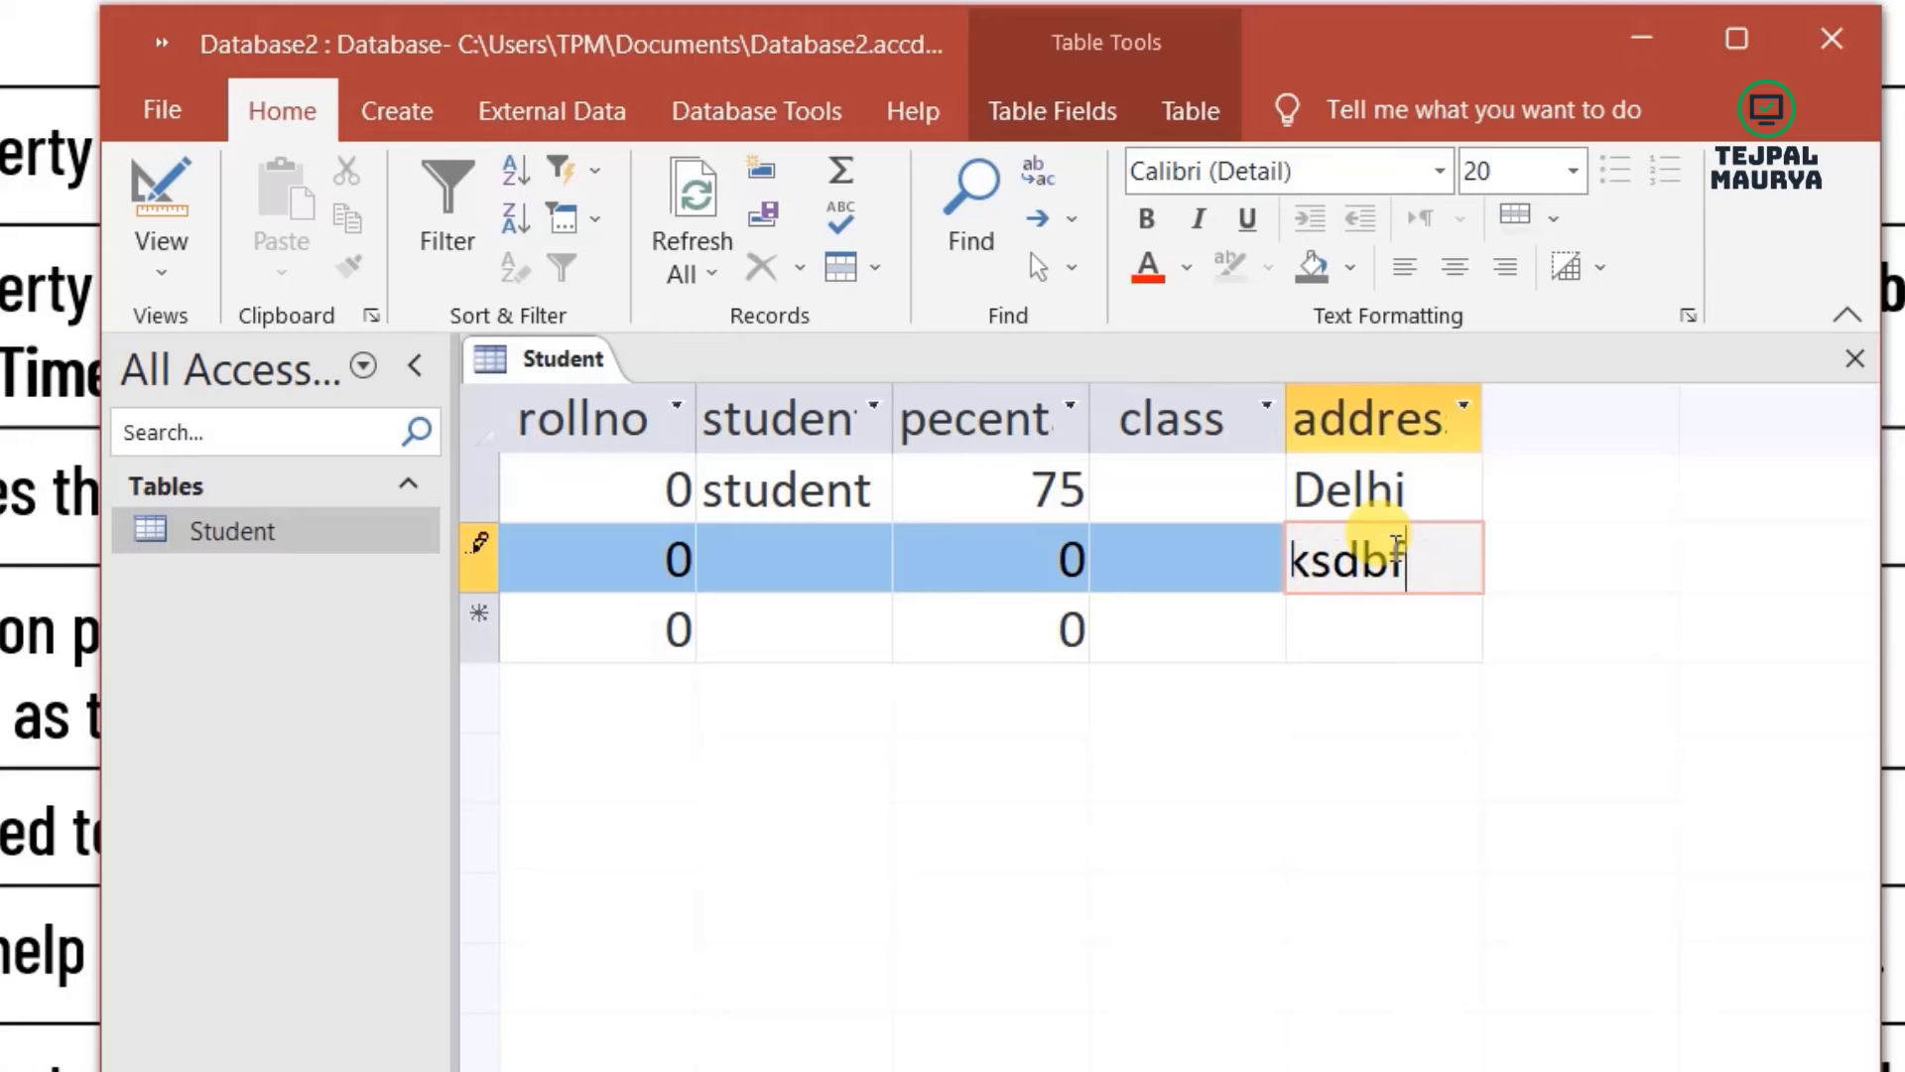
{"action": "key", "text": "BackSpace"}
{"action": "key", "text": "BackSpace"}
{"action": "key", "text": "BackSpace"}
{"action": "key", "text": "BackSpace"}
{"action": "key", "text": "BackSpace"}
{"action": "key", "text": "BackSpace"}
{"action": "key", "text": "BackSpace"}
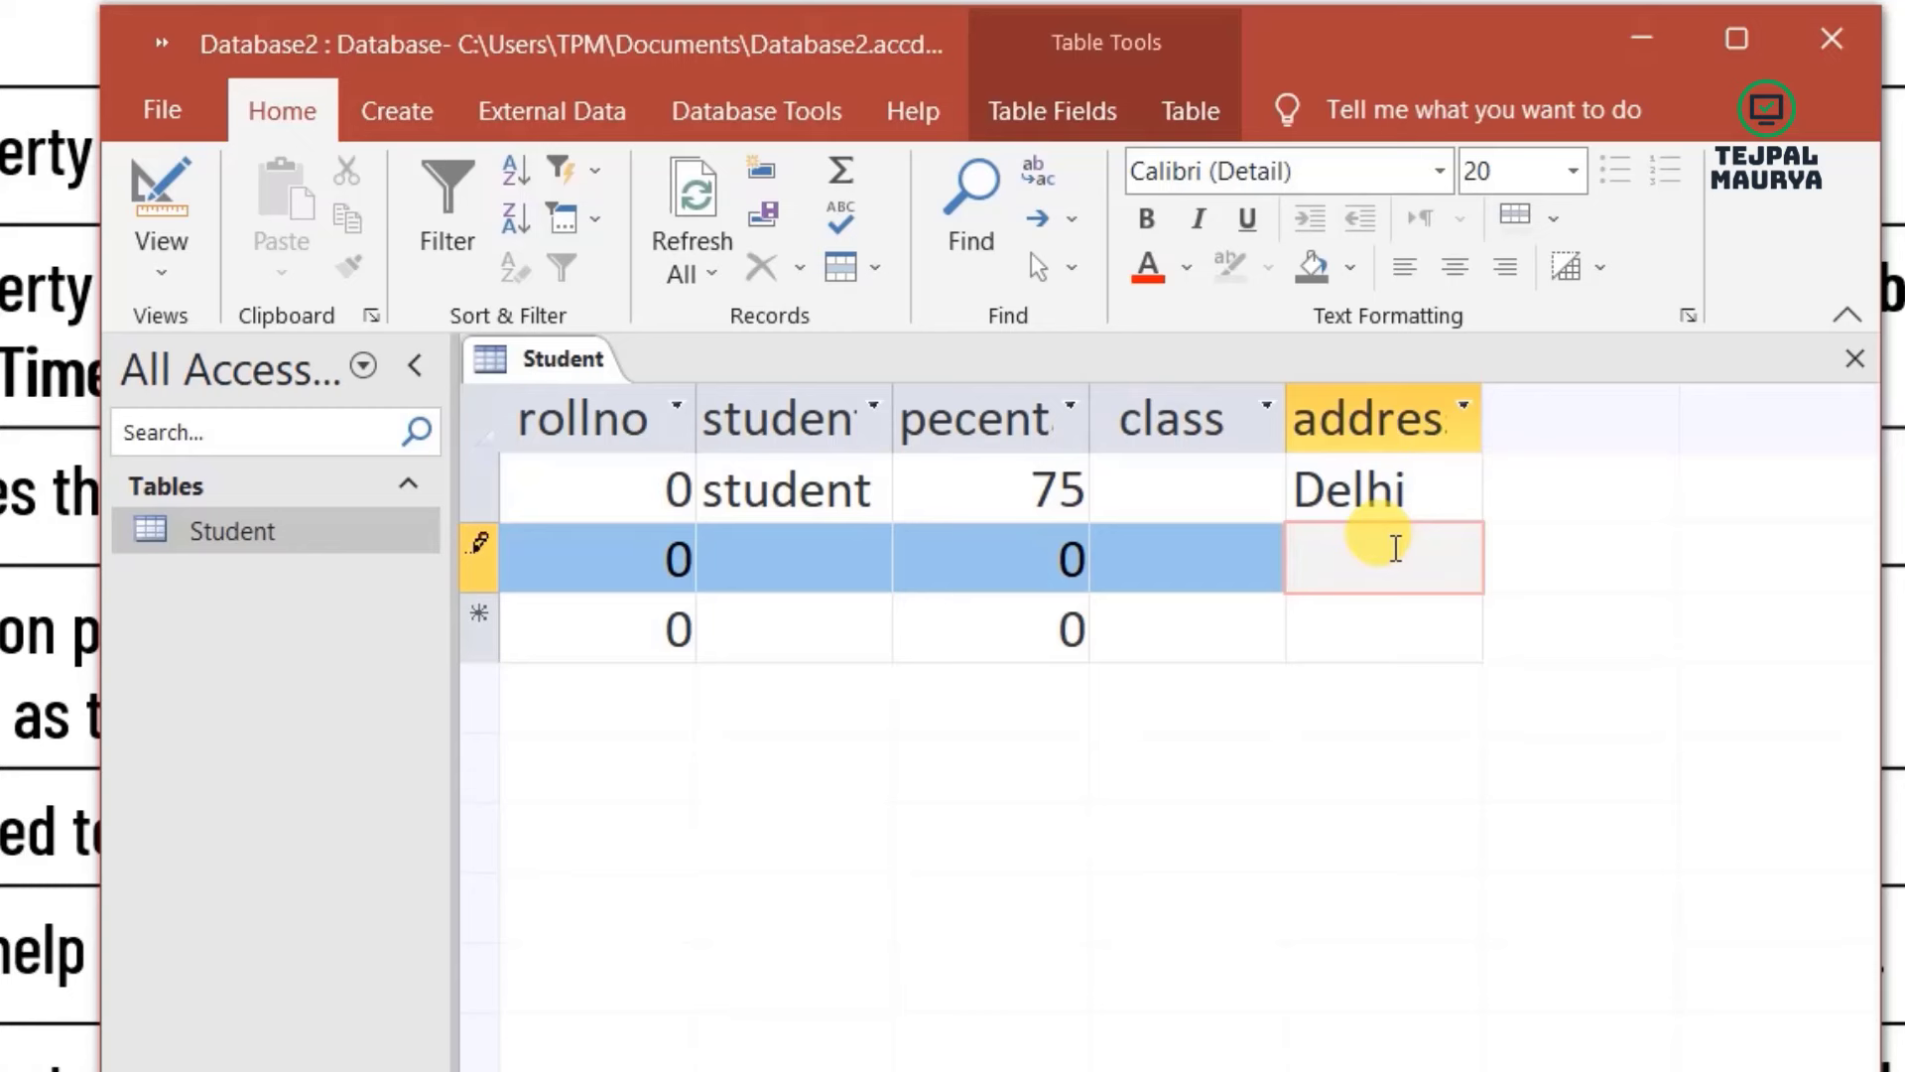
- Switch the Student table back to Design View and examine the address field's Format property
{"action": "left_click", "coordinate": [158, 199]}
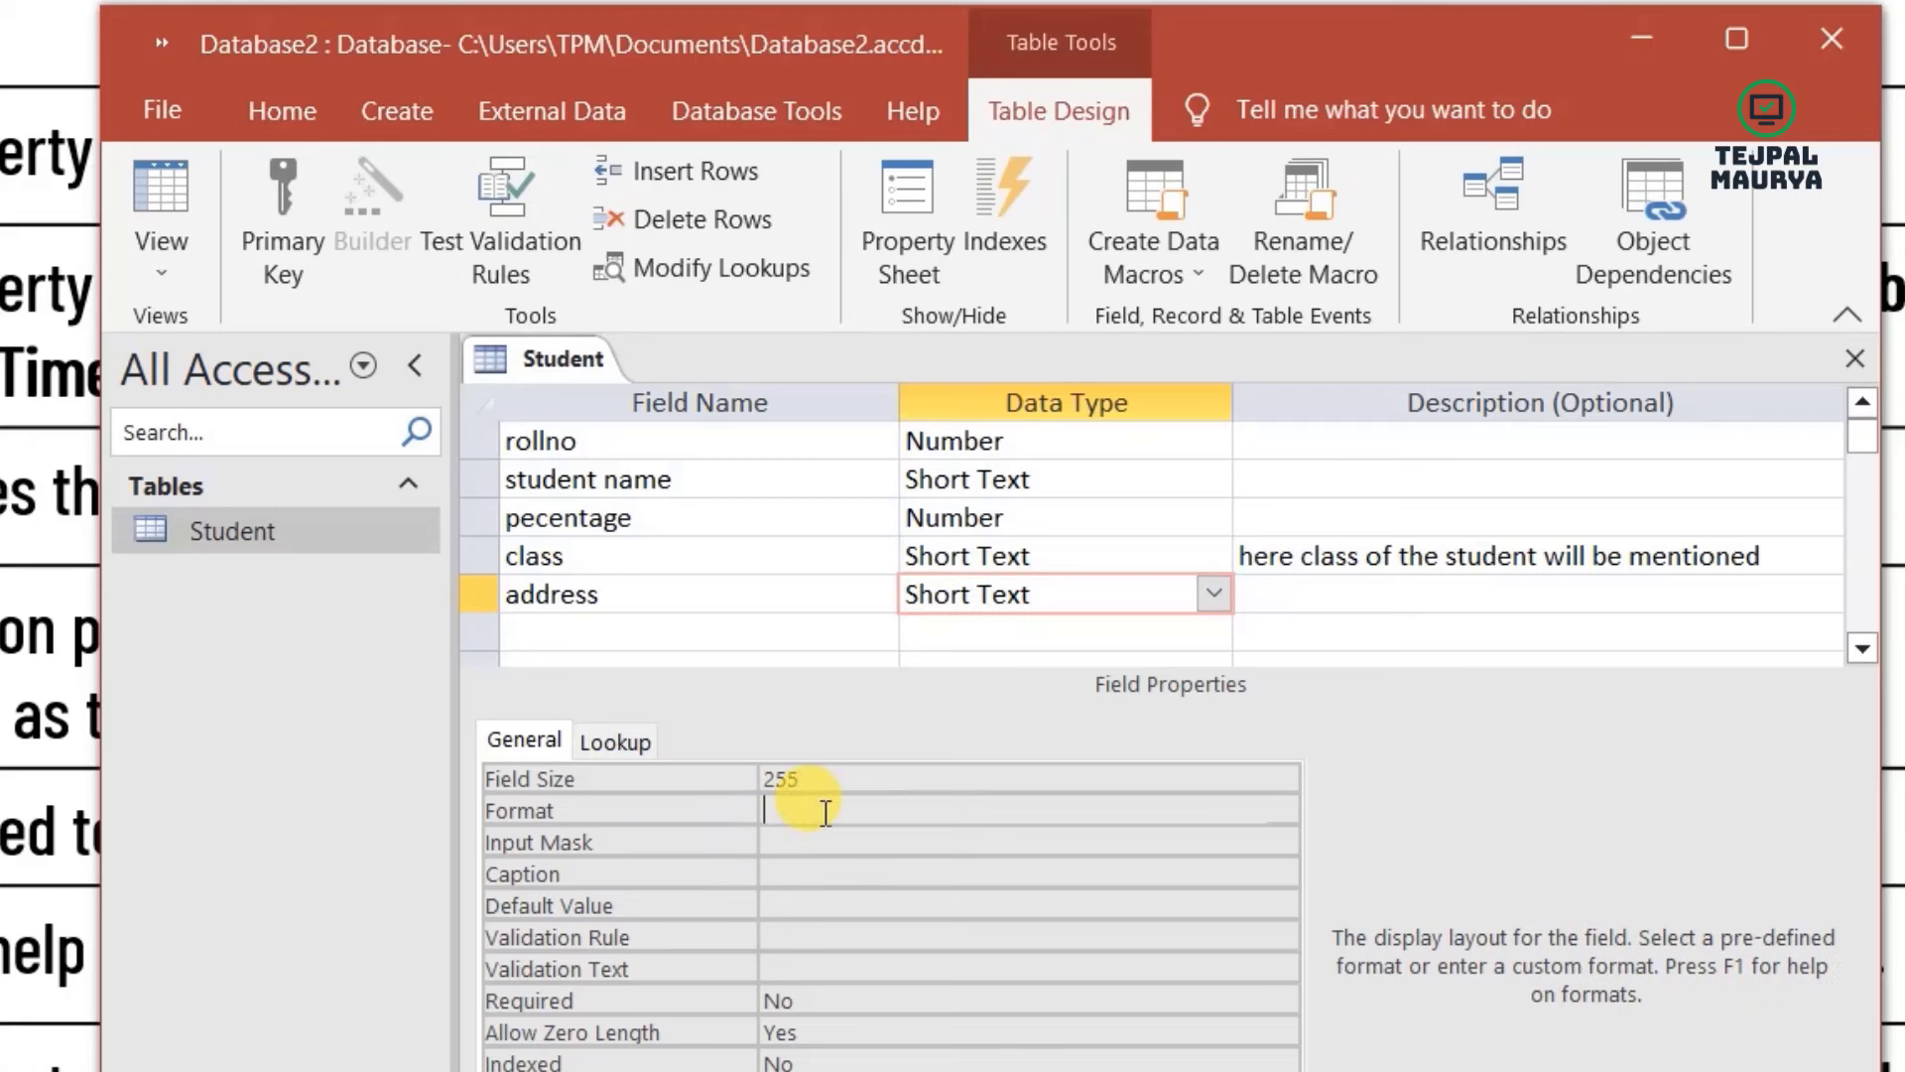
{"action": "left_click", "coordinate": [784, 811]}
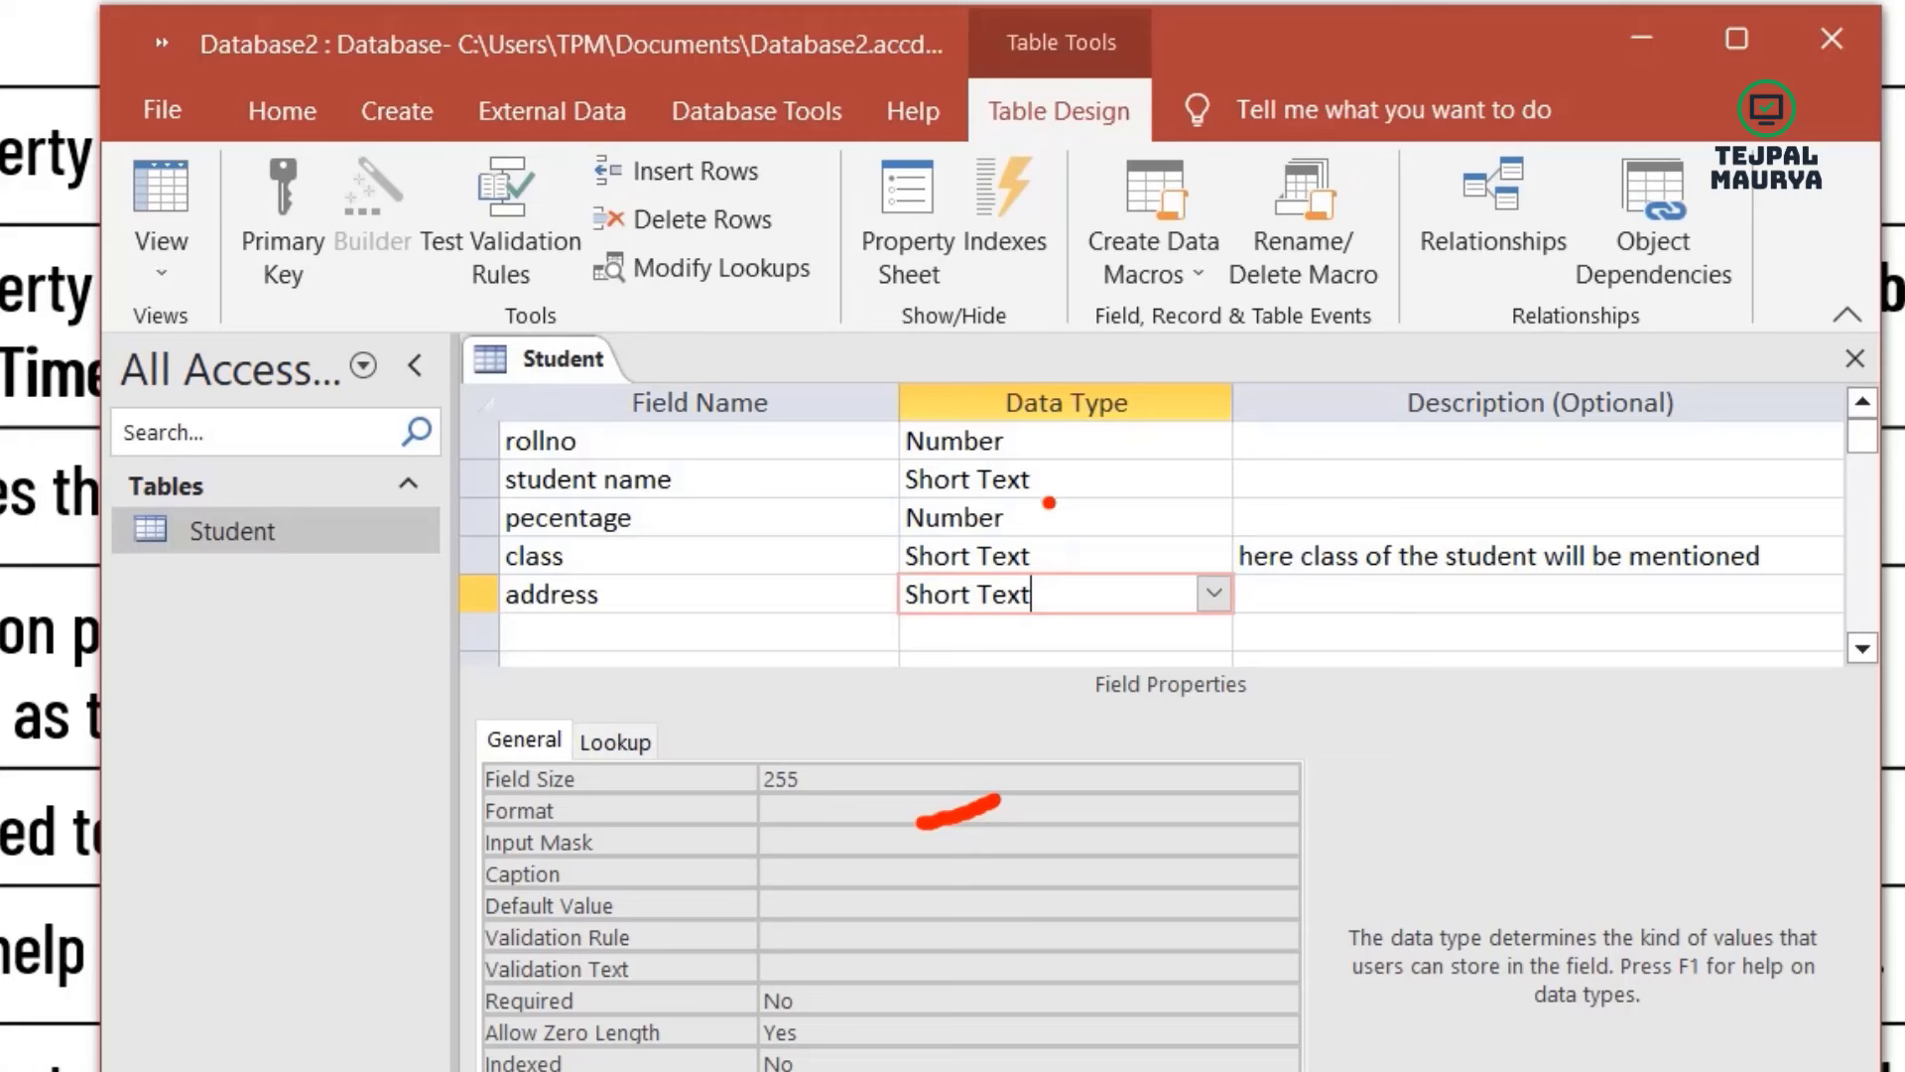
{"action": "key", "text": "Escape"}
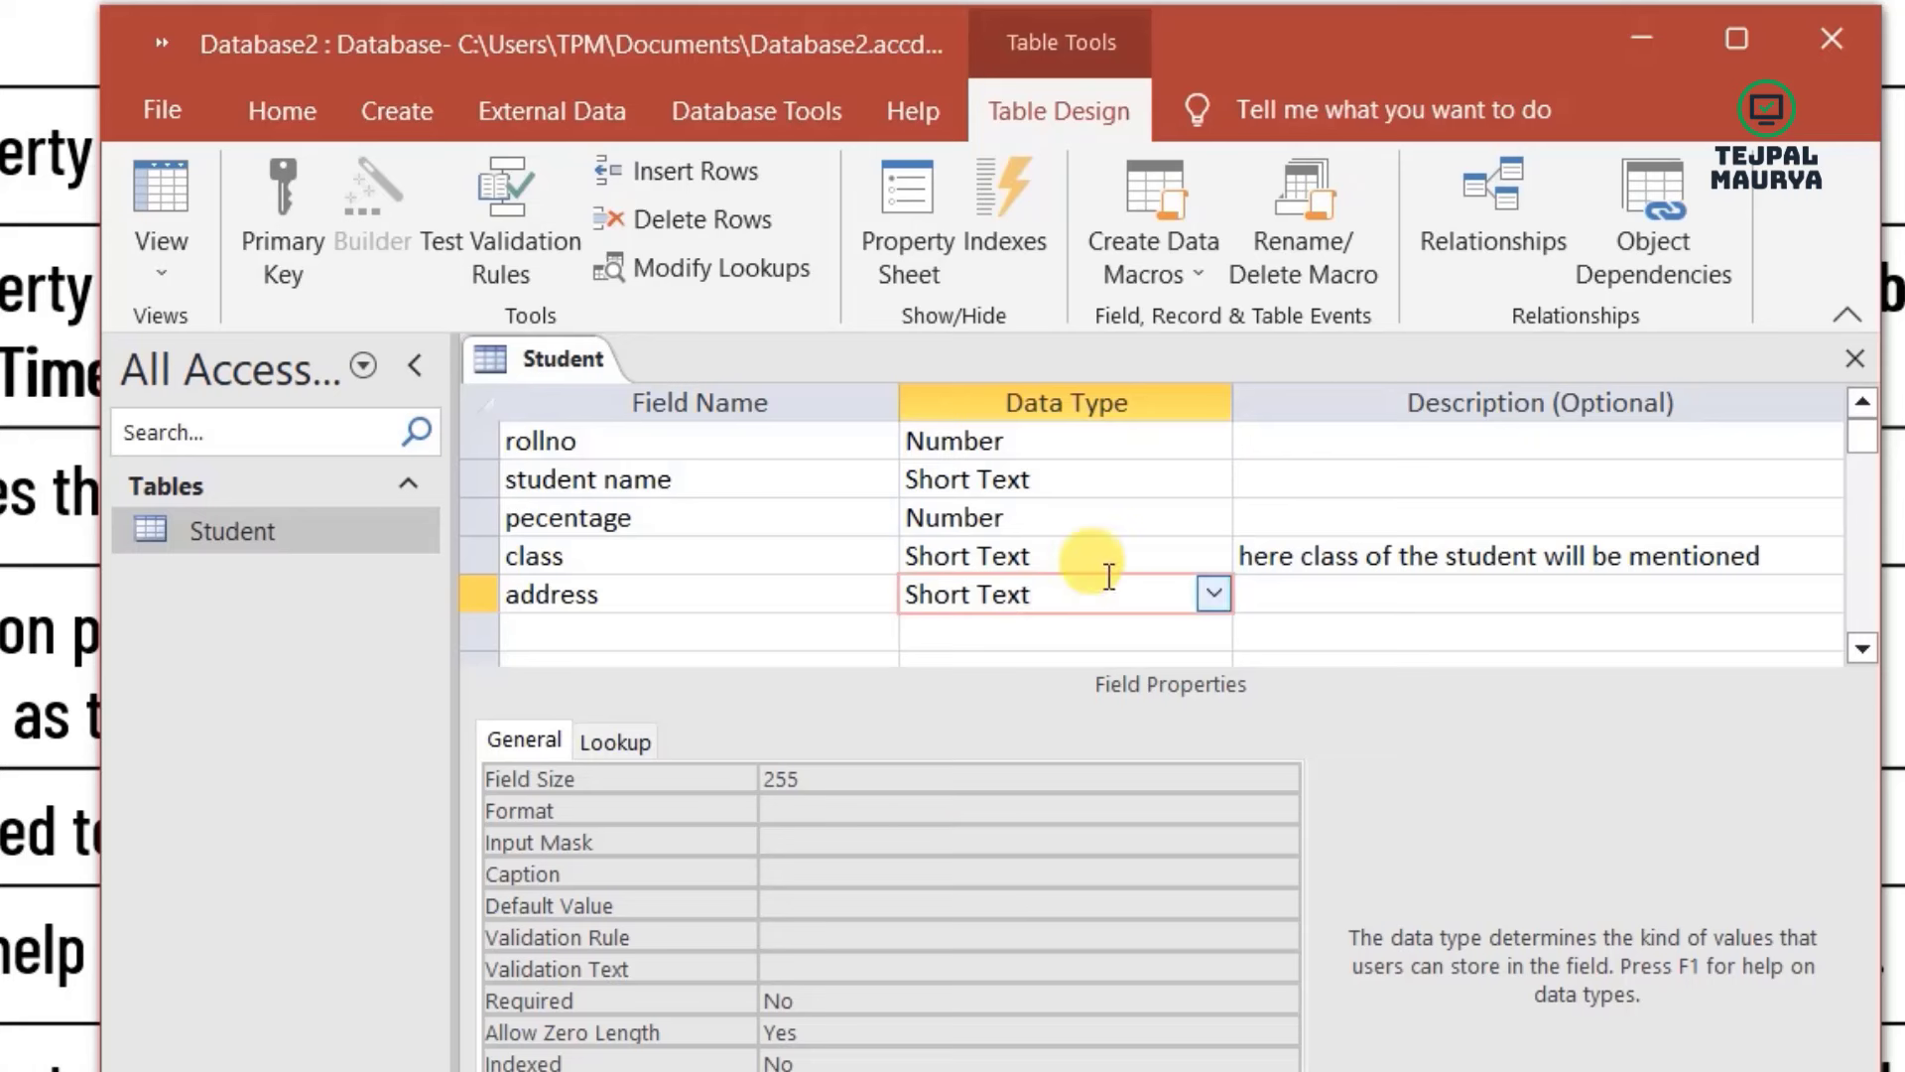
- Examine the predefined Format options for the pecentage number field and close the list without choosing one
{"action": "left_click", "coordinate": [1087, 518]}
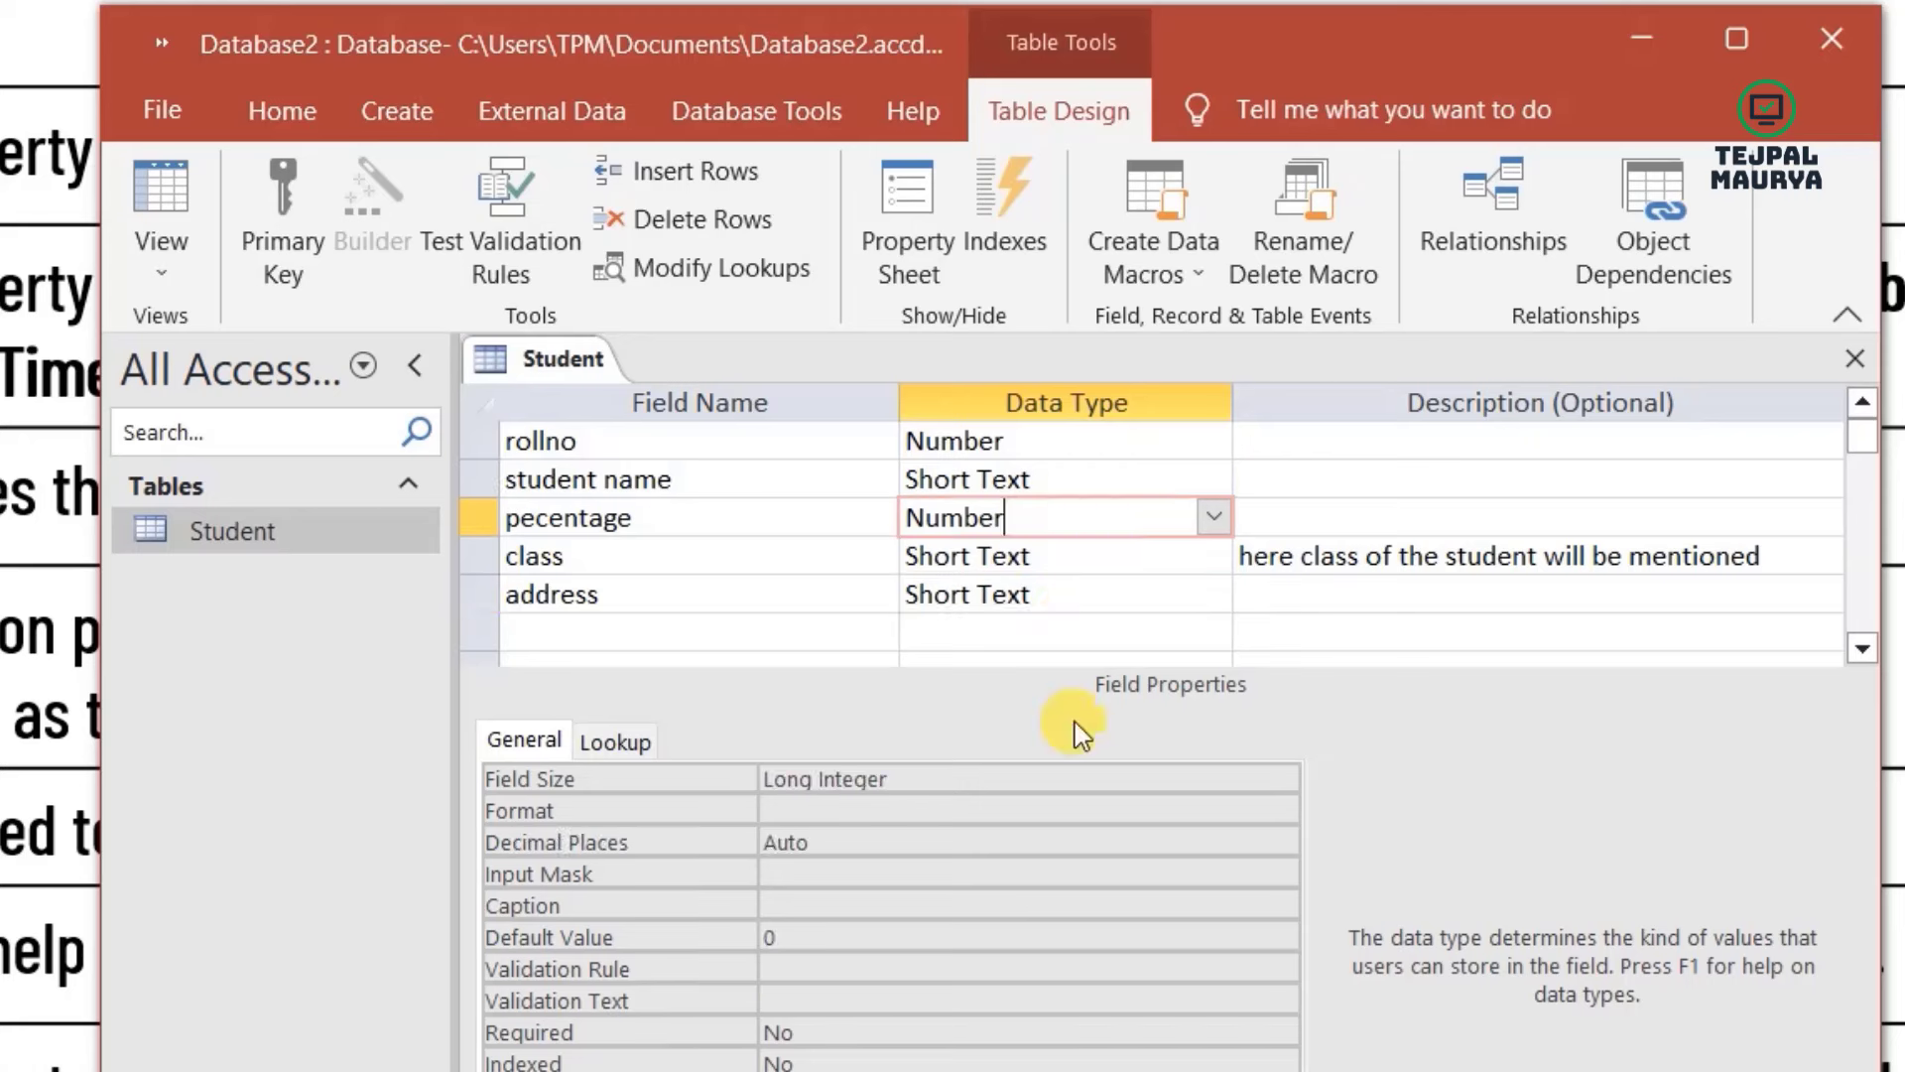
{"action": "left_click", "coordinate": [831, 810]}
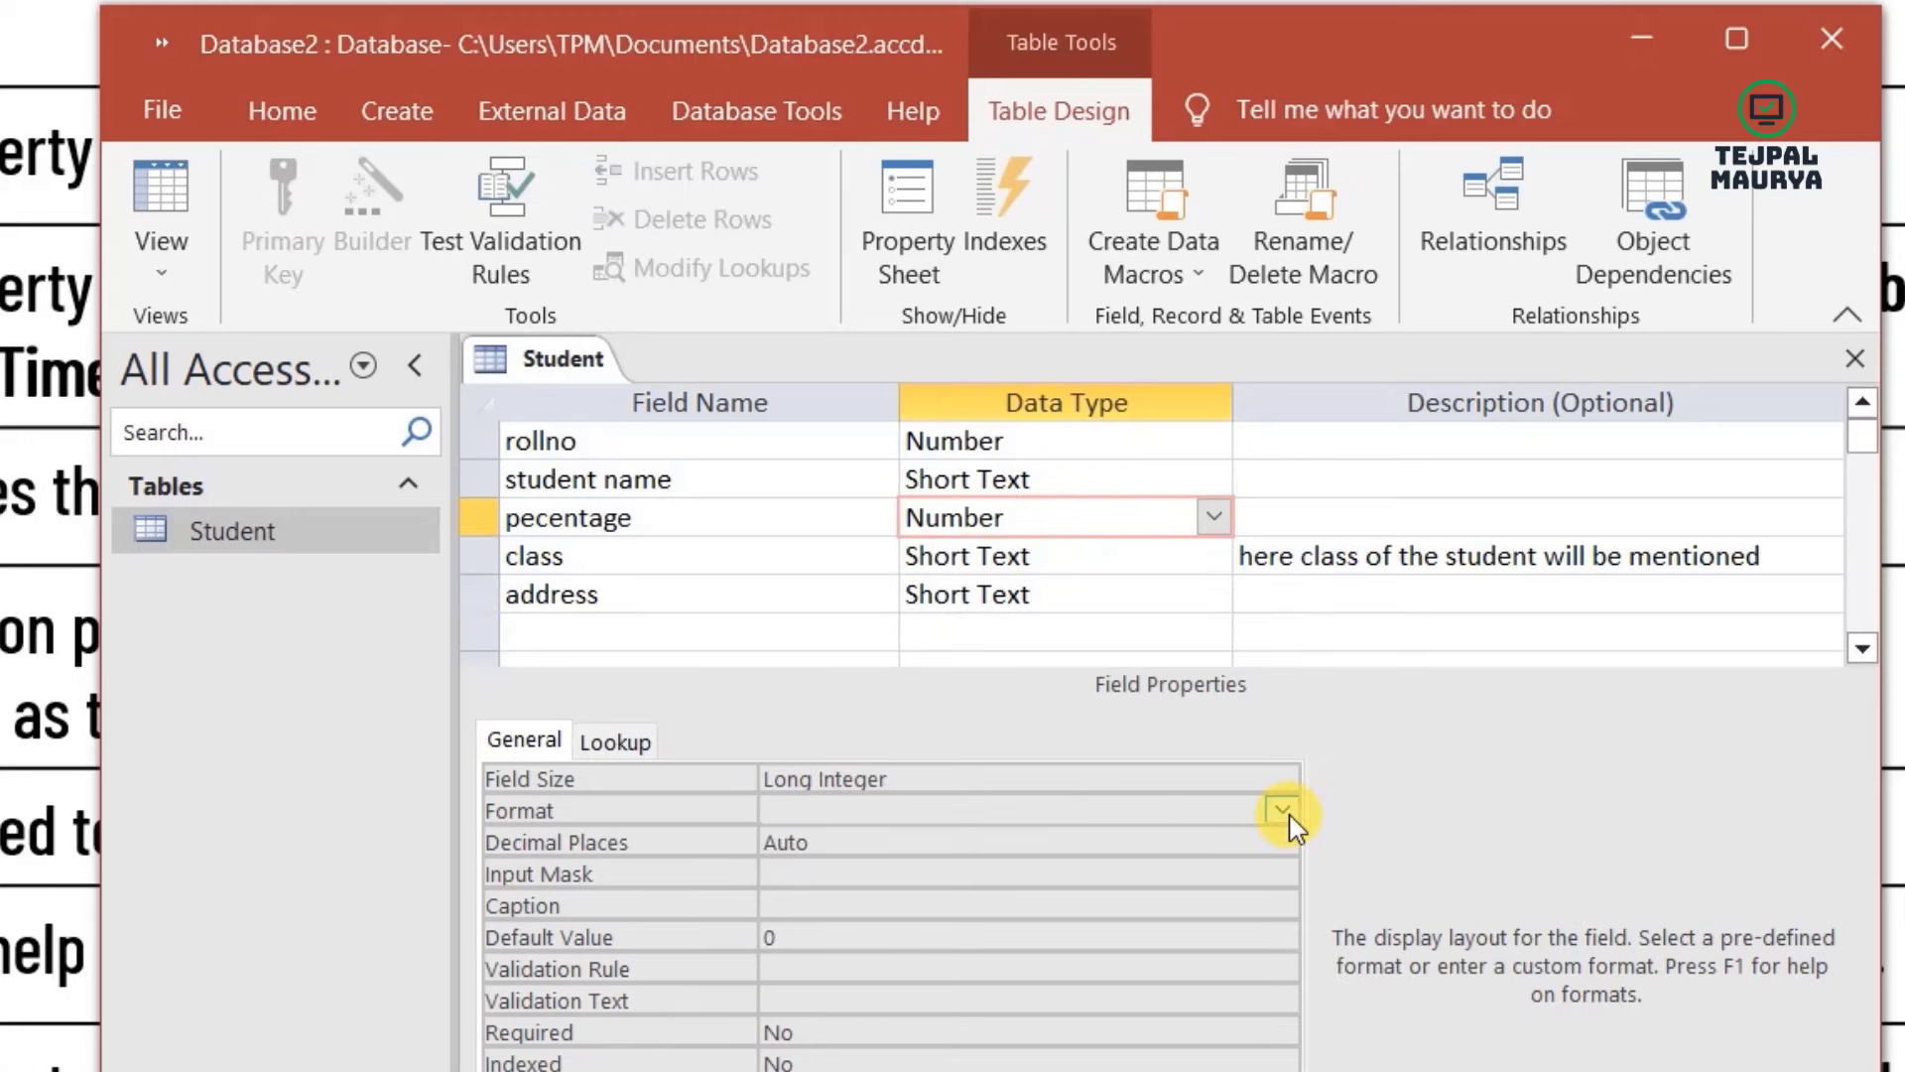
{"action": "left_click", "coordinate": [1280, 811]}
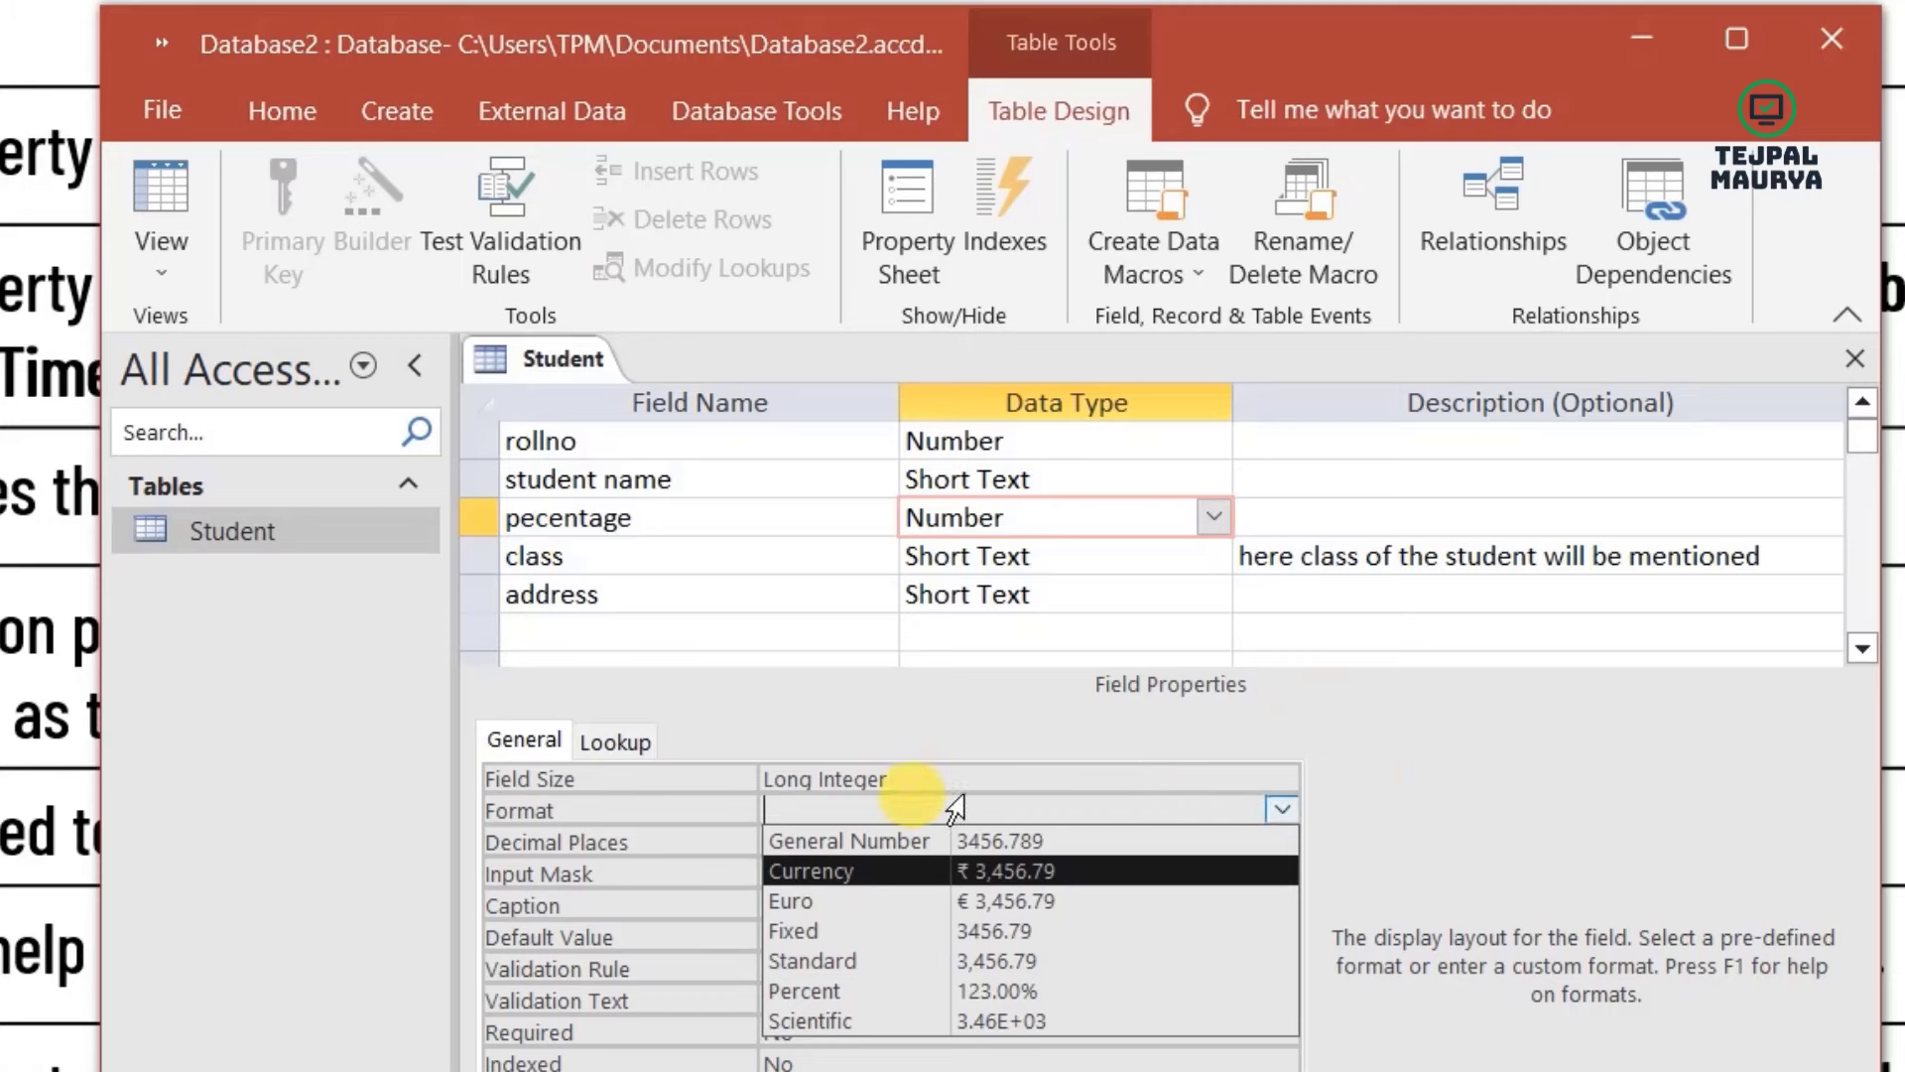
{"action": "left_click", "coordinate": [1429, 808]}
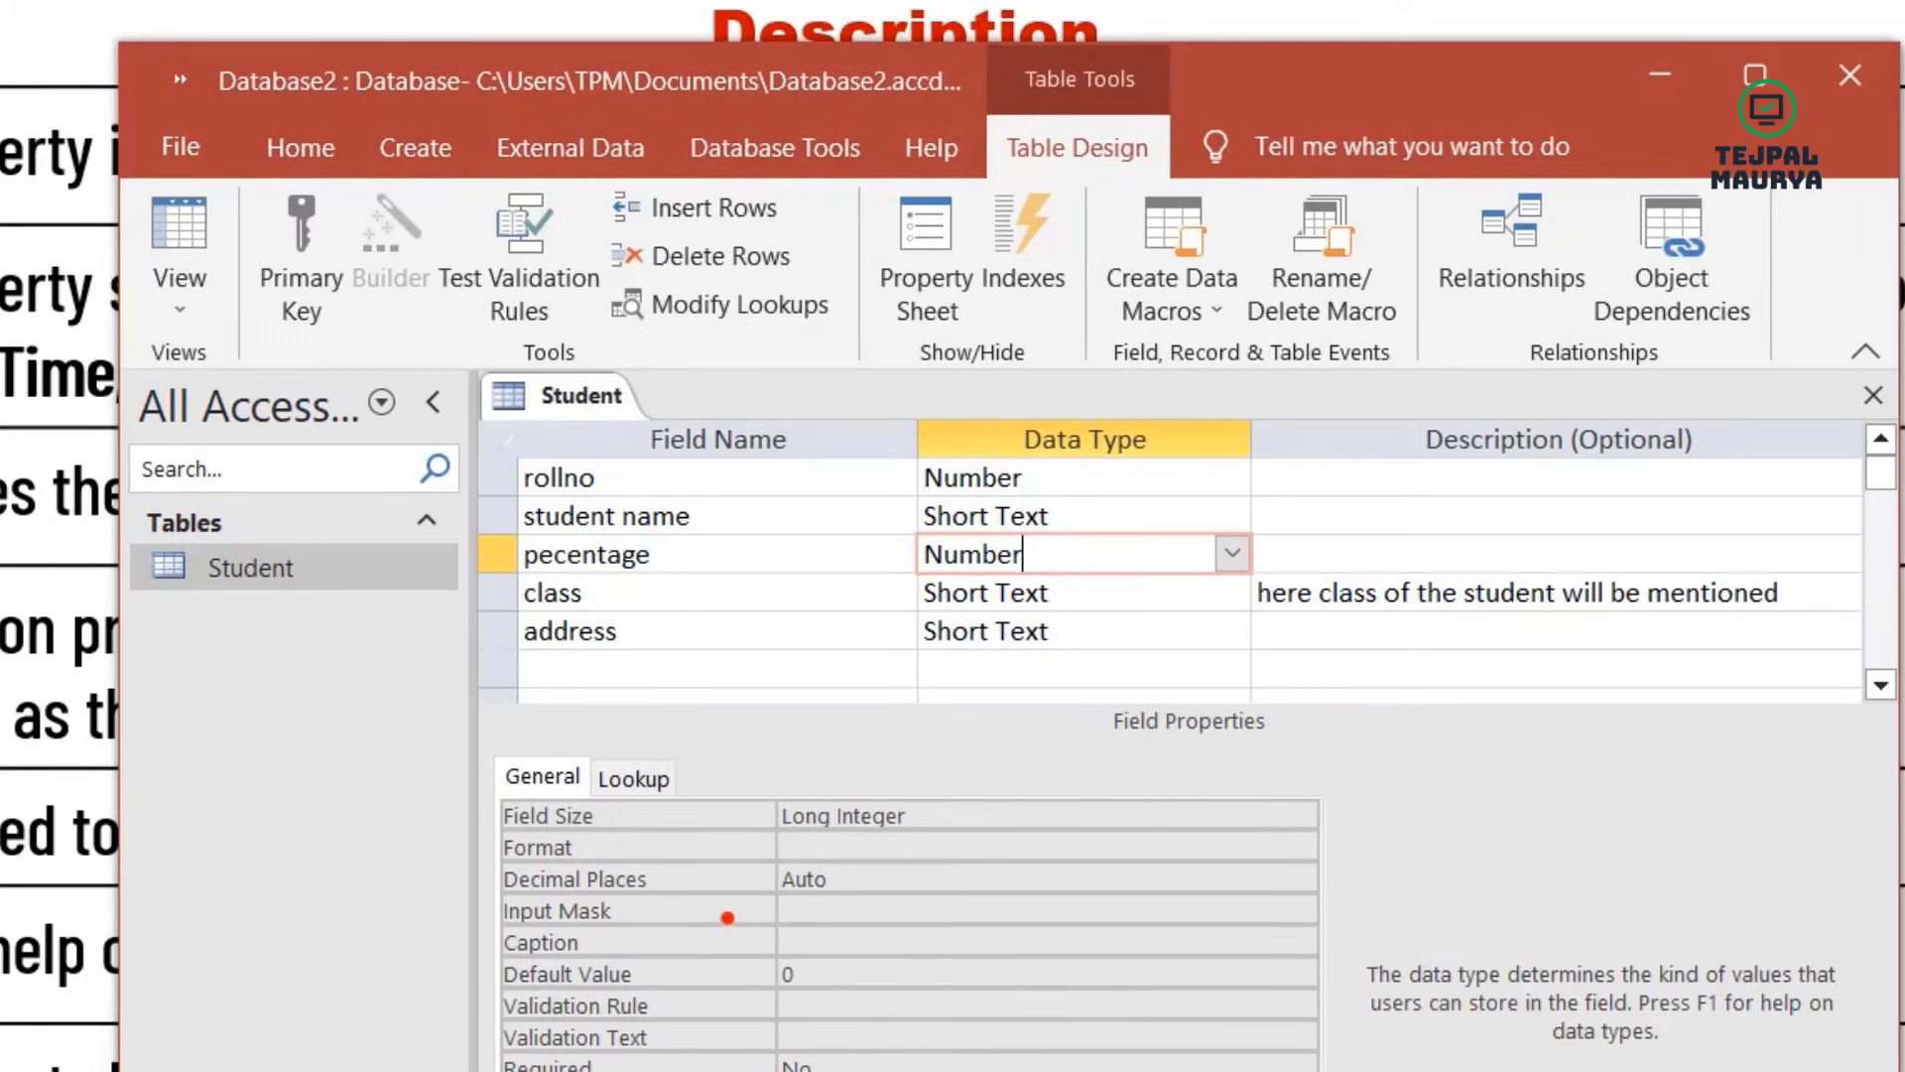
- Try to open the Input Mask Wizard for the pecentage number field, agreeing to save the table first
{"action": "key", "text": "Escape"}
{"action": "left_click", "coordinate": [893, 918]}
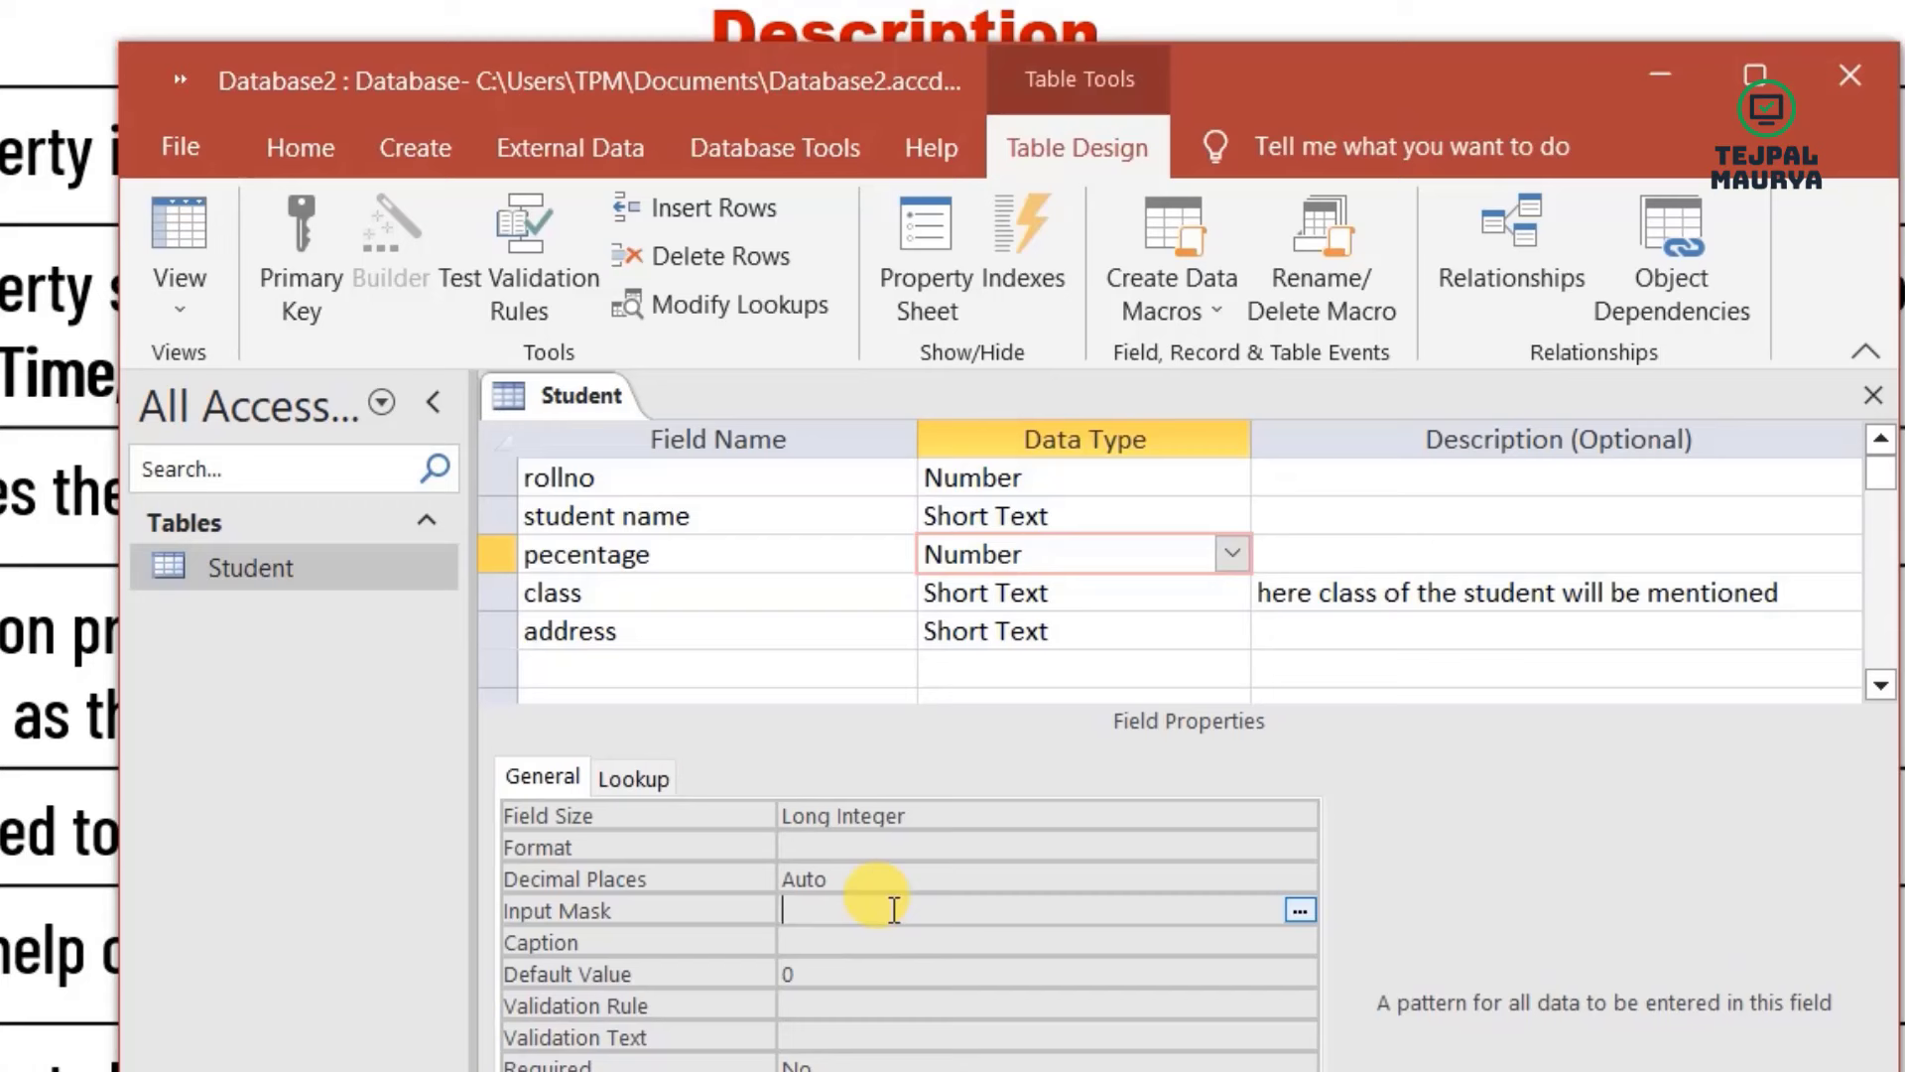
{"action": "left_click", "coordinate": [1300, 911]}
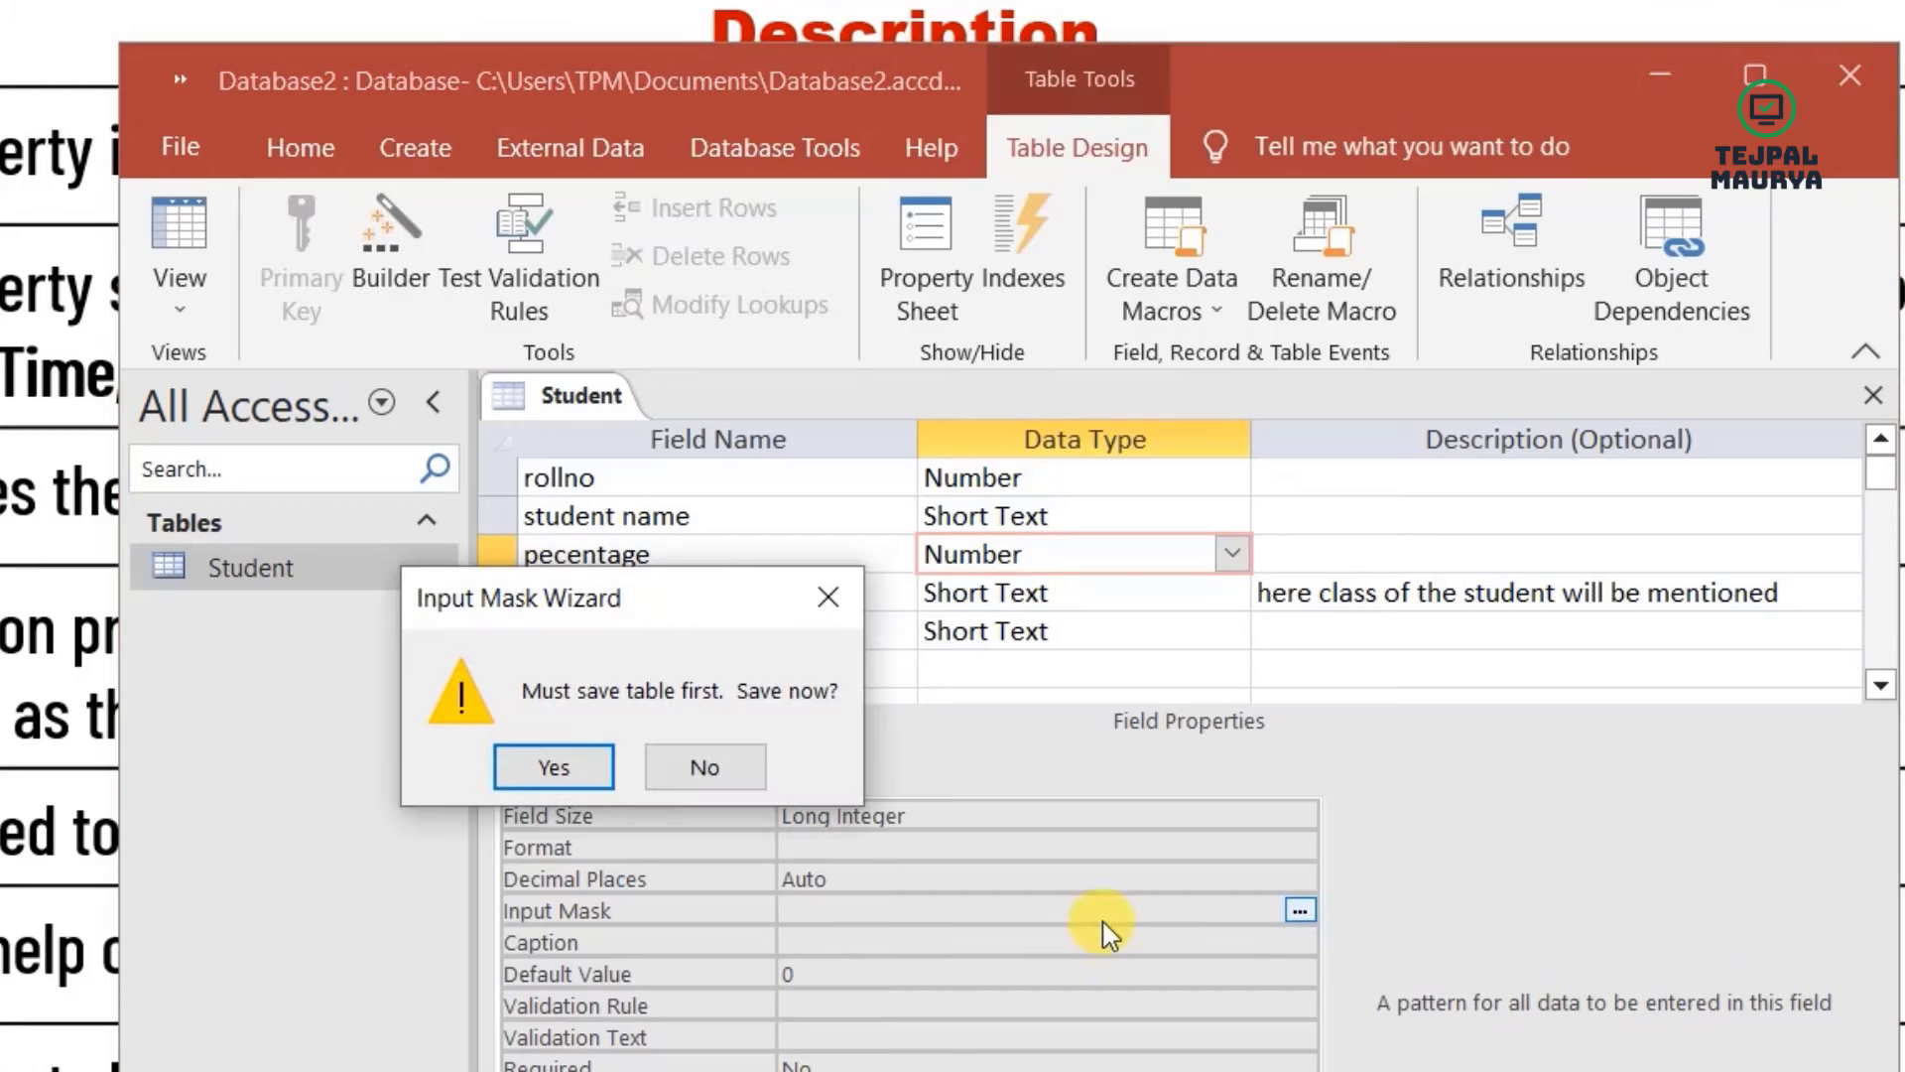
{"action": "left_click", "coordinate": [556, 769]}
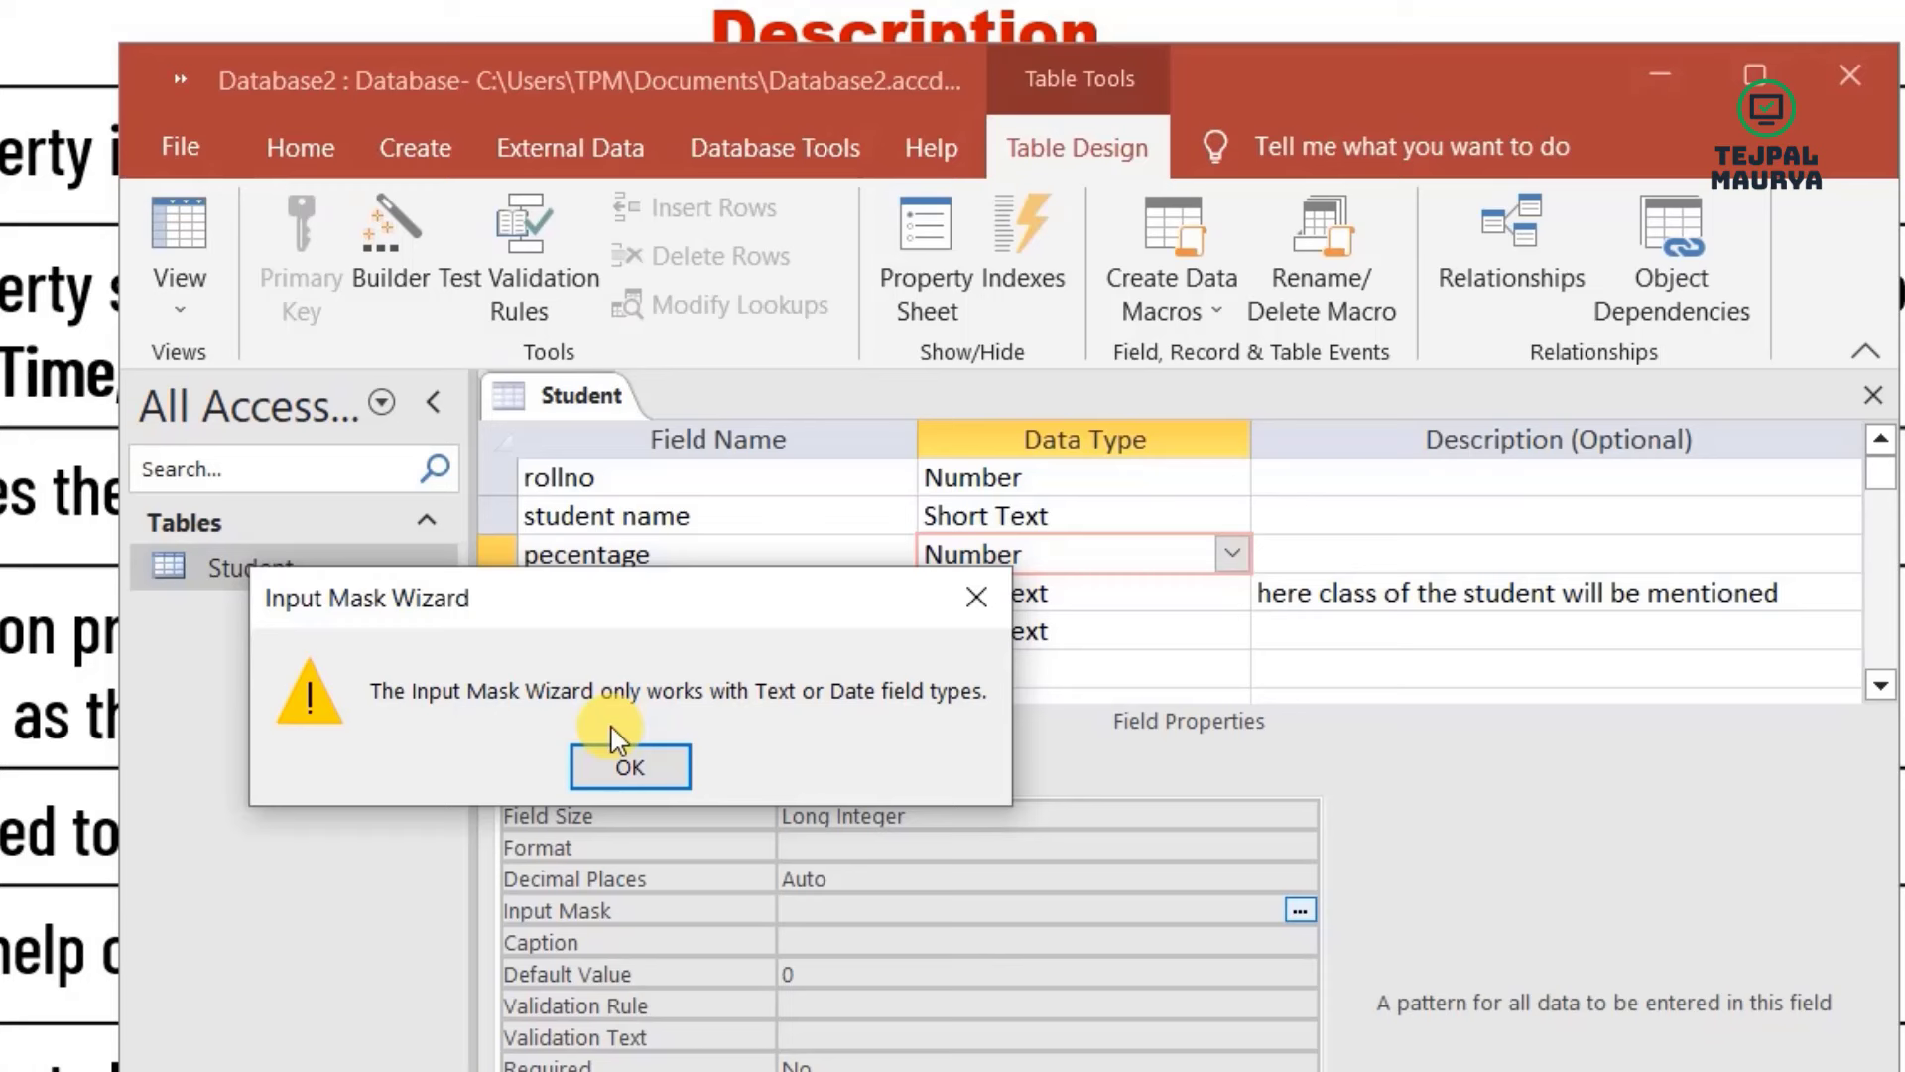
{"action": "left_click", "coordinate": [980, 594]}
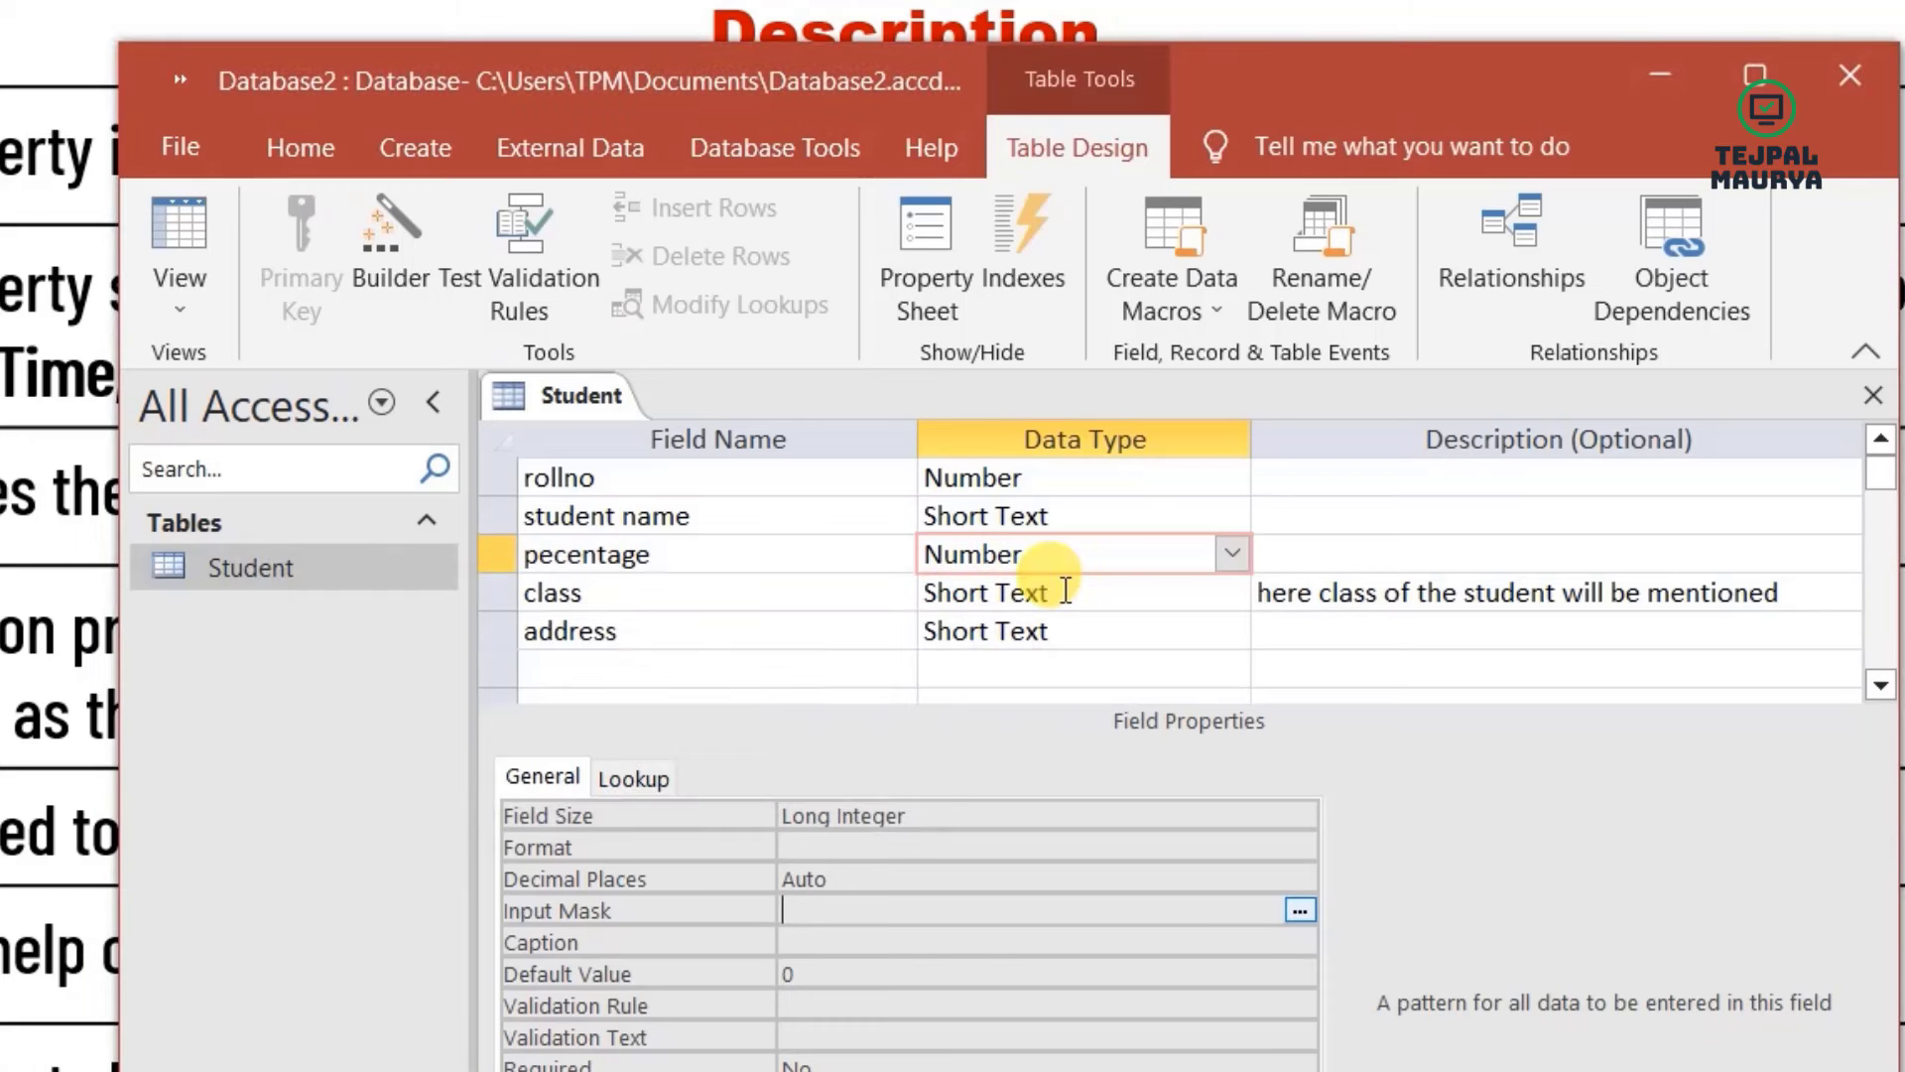
- Save the table and apply the Password input mask to the address field with the Input Mask Wizard
{"action": "left_click", "coordinate": [1060, 628]}
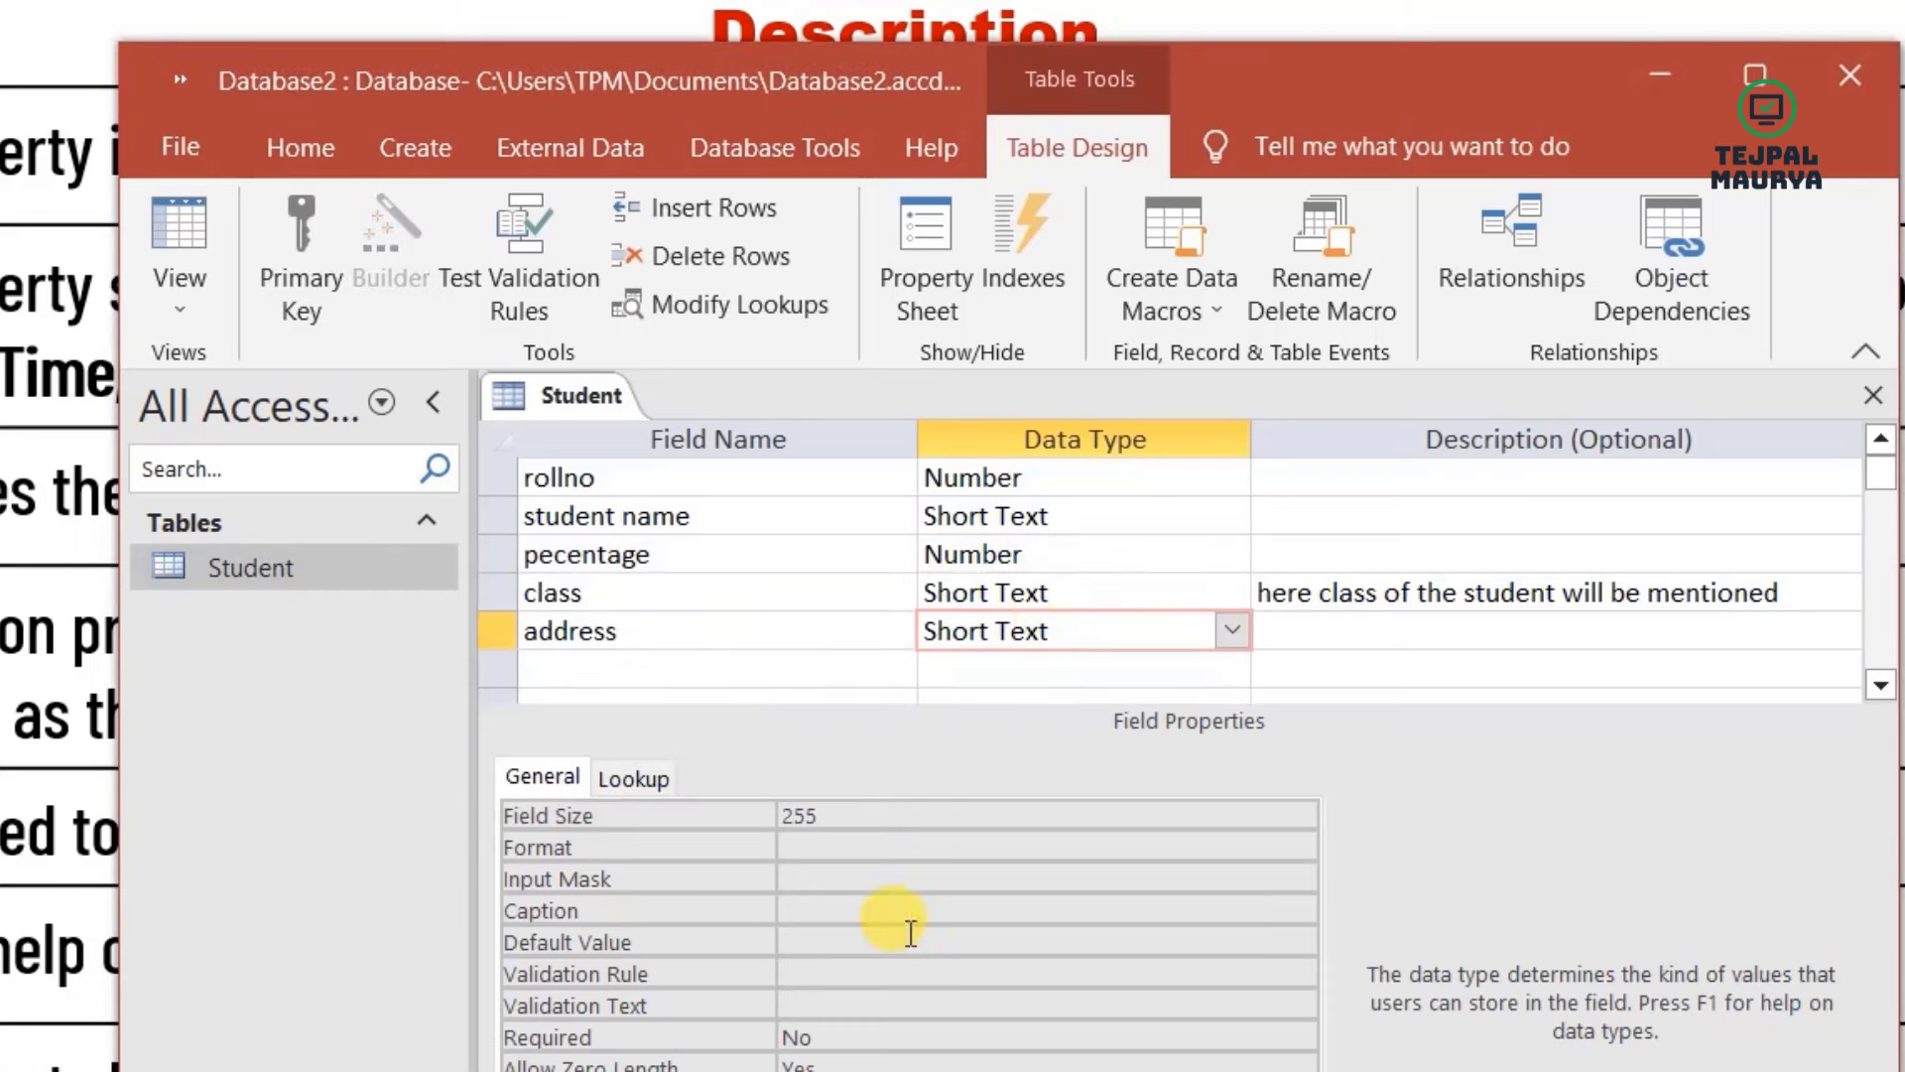
{"action": "left_click", "coordinate": [875, 879]}
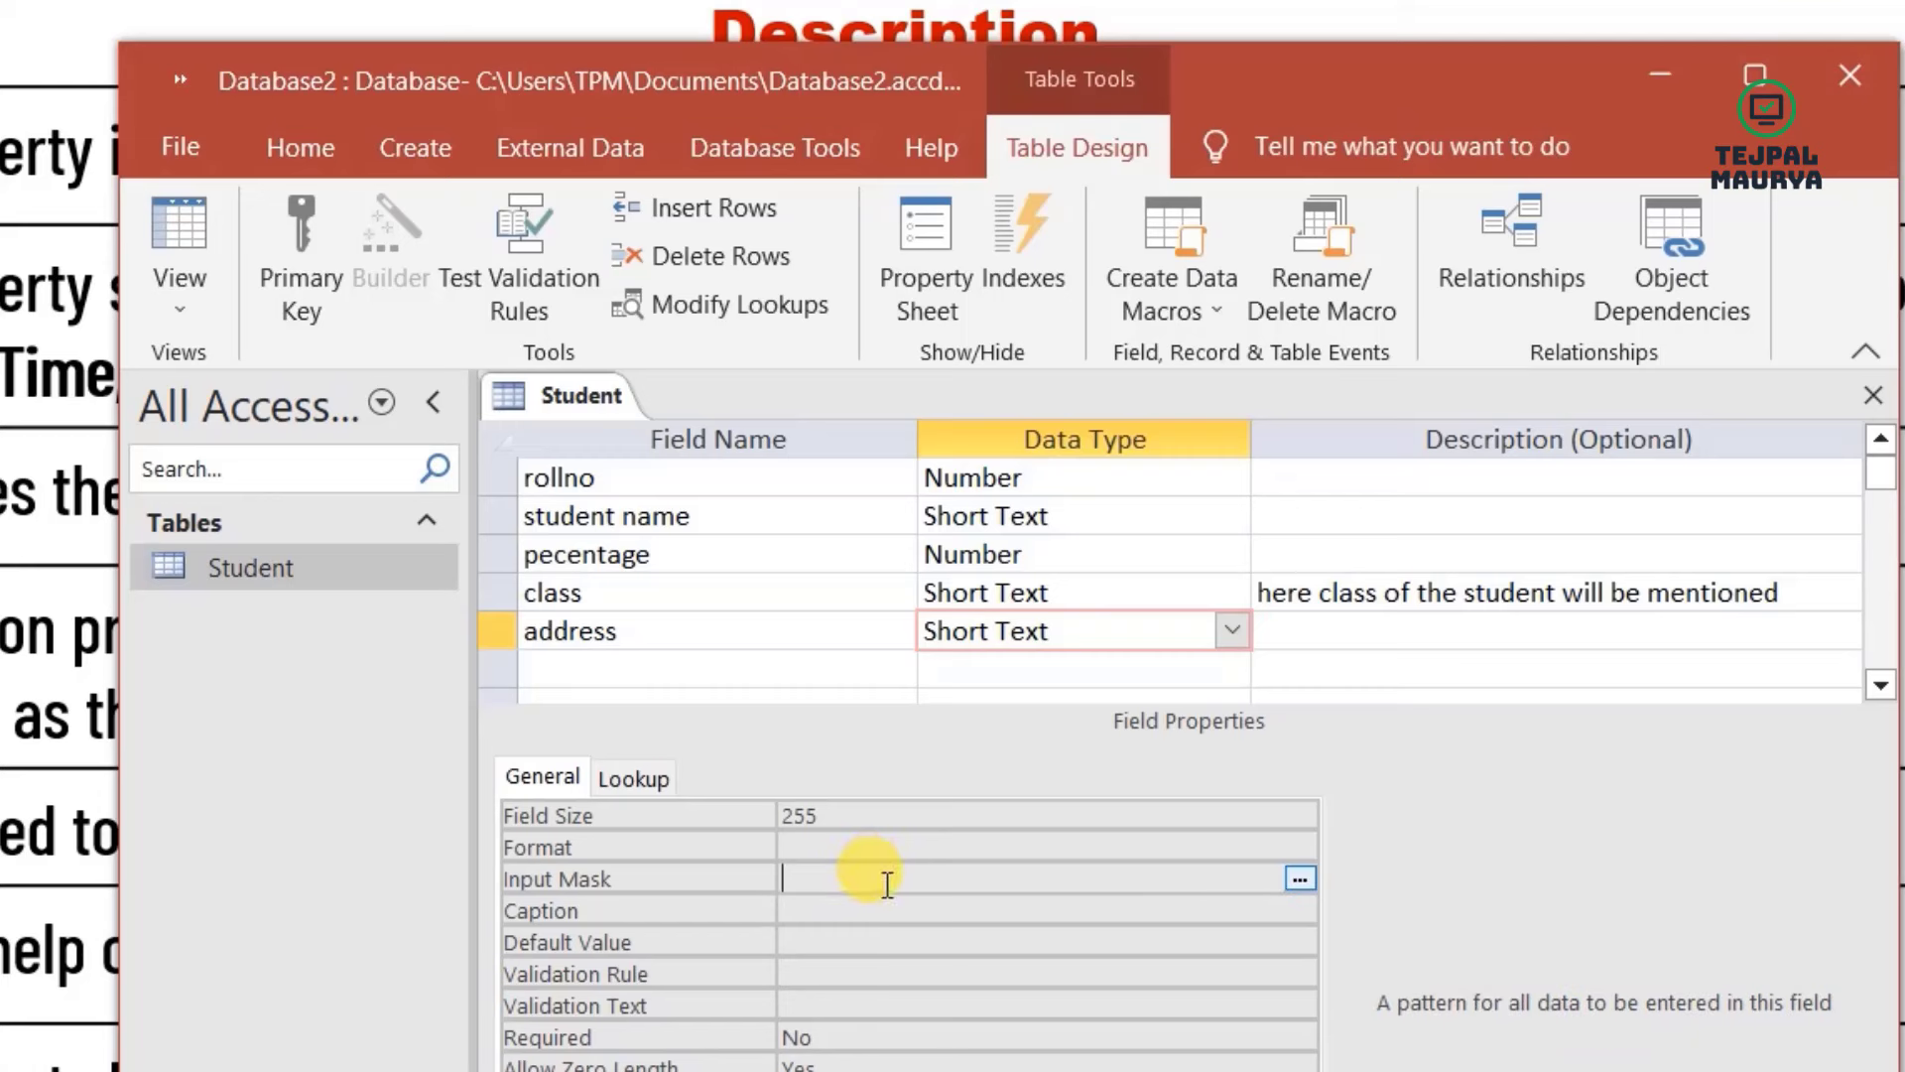
{"action": "left_click", "coordinate": [1300, 879]}
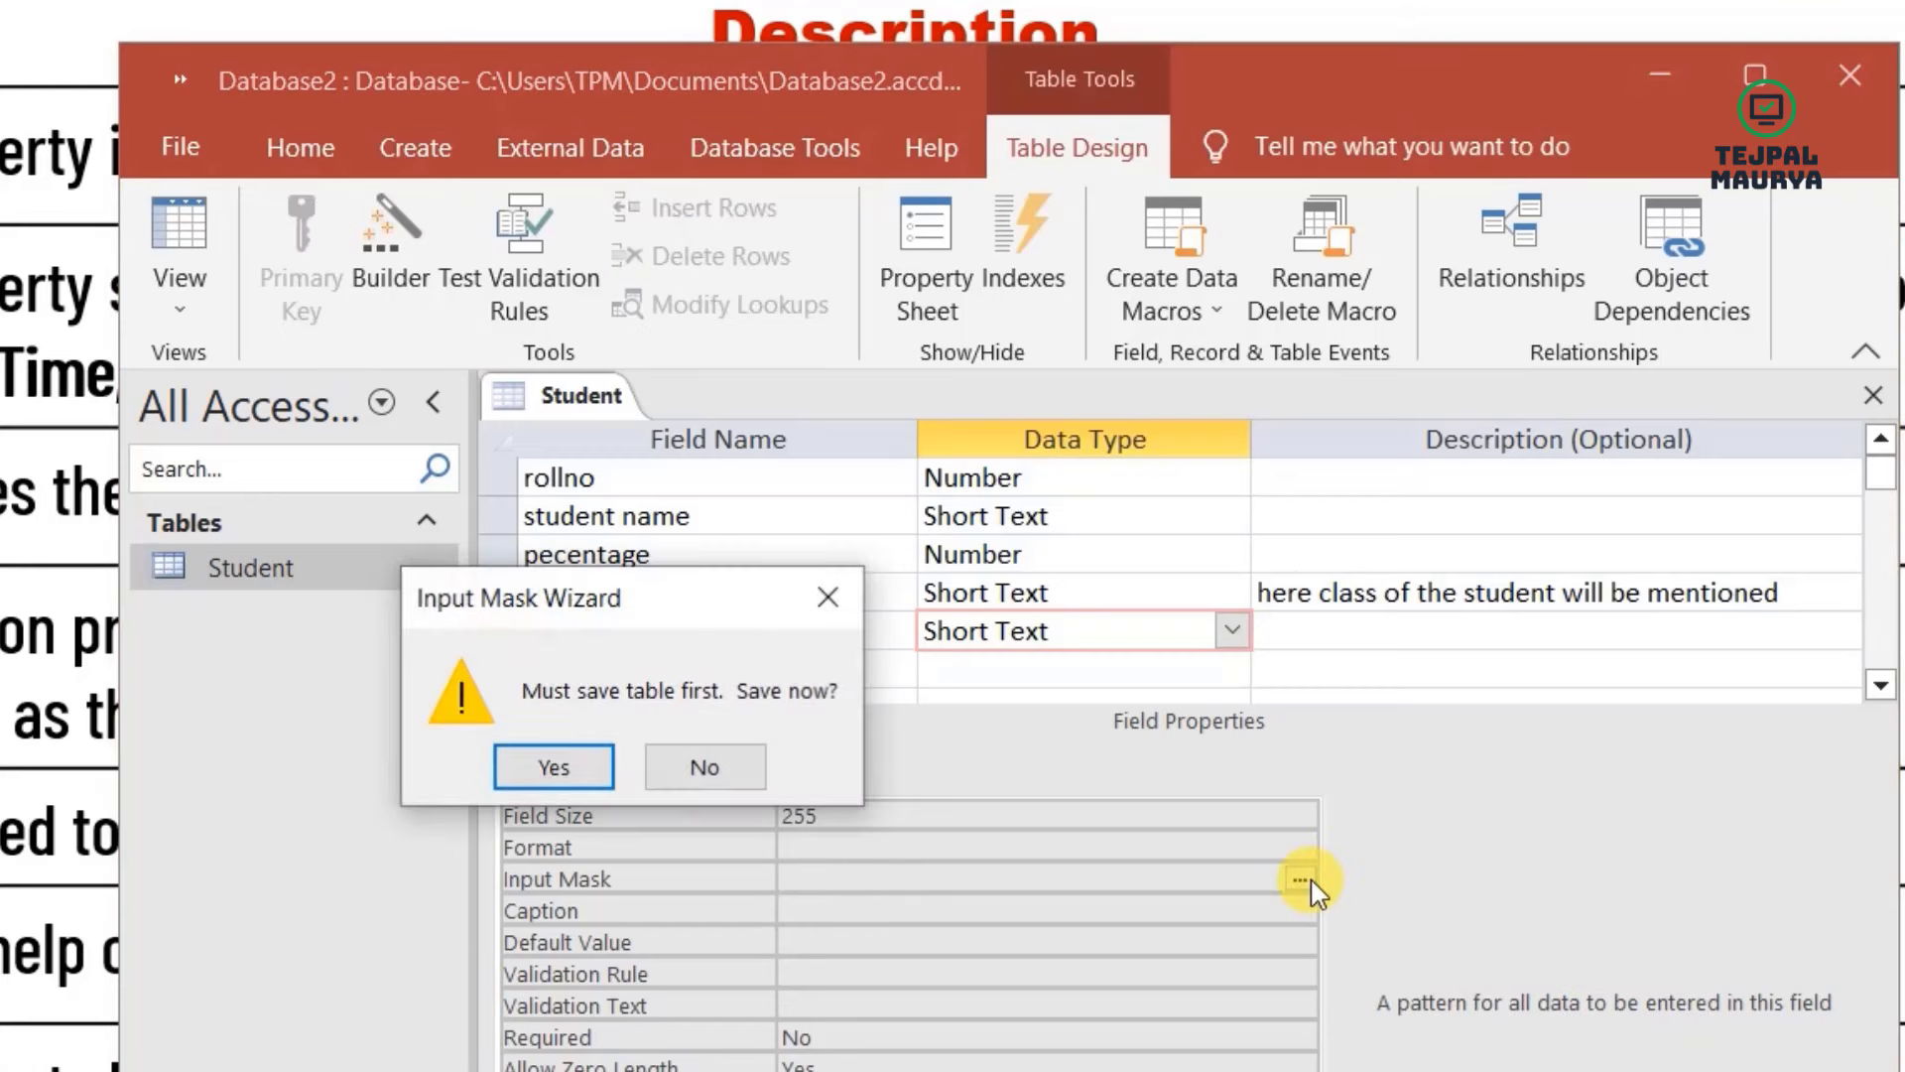
{"action": "left_click", "coordinate": [549, 772]}
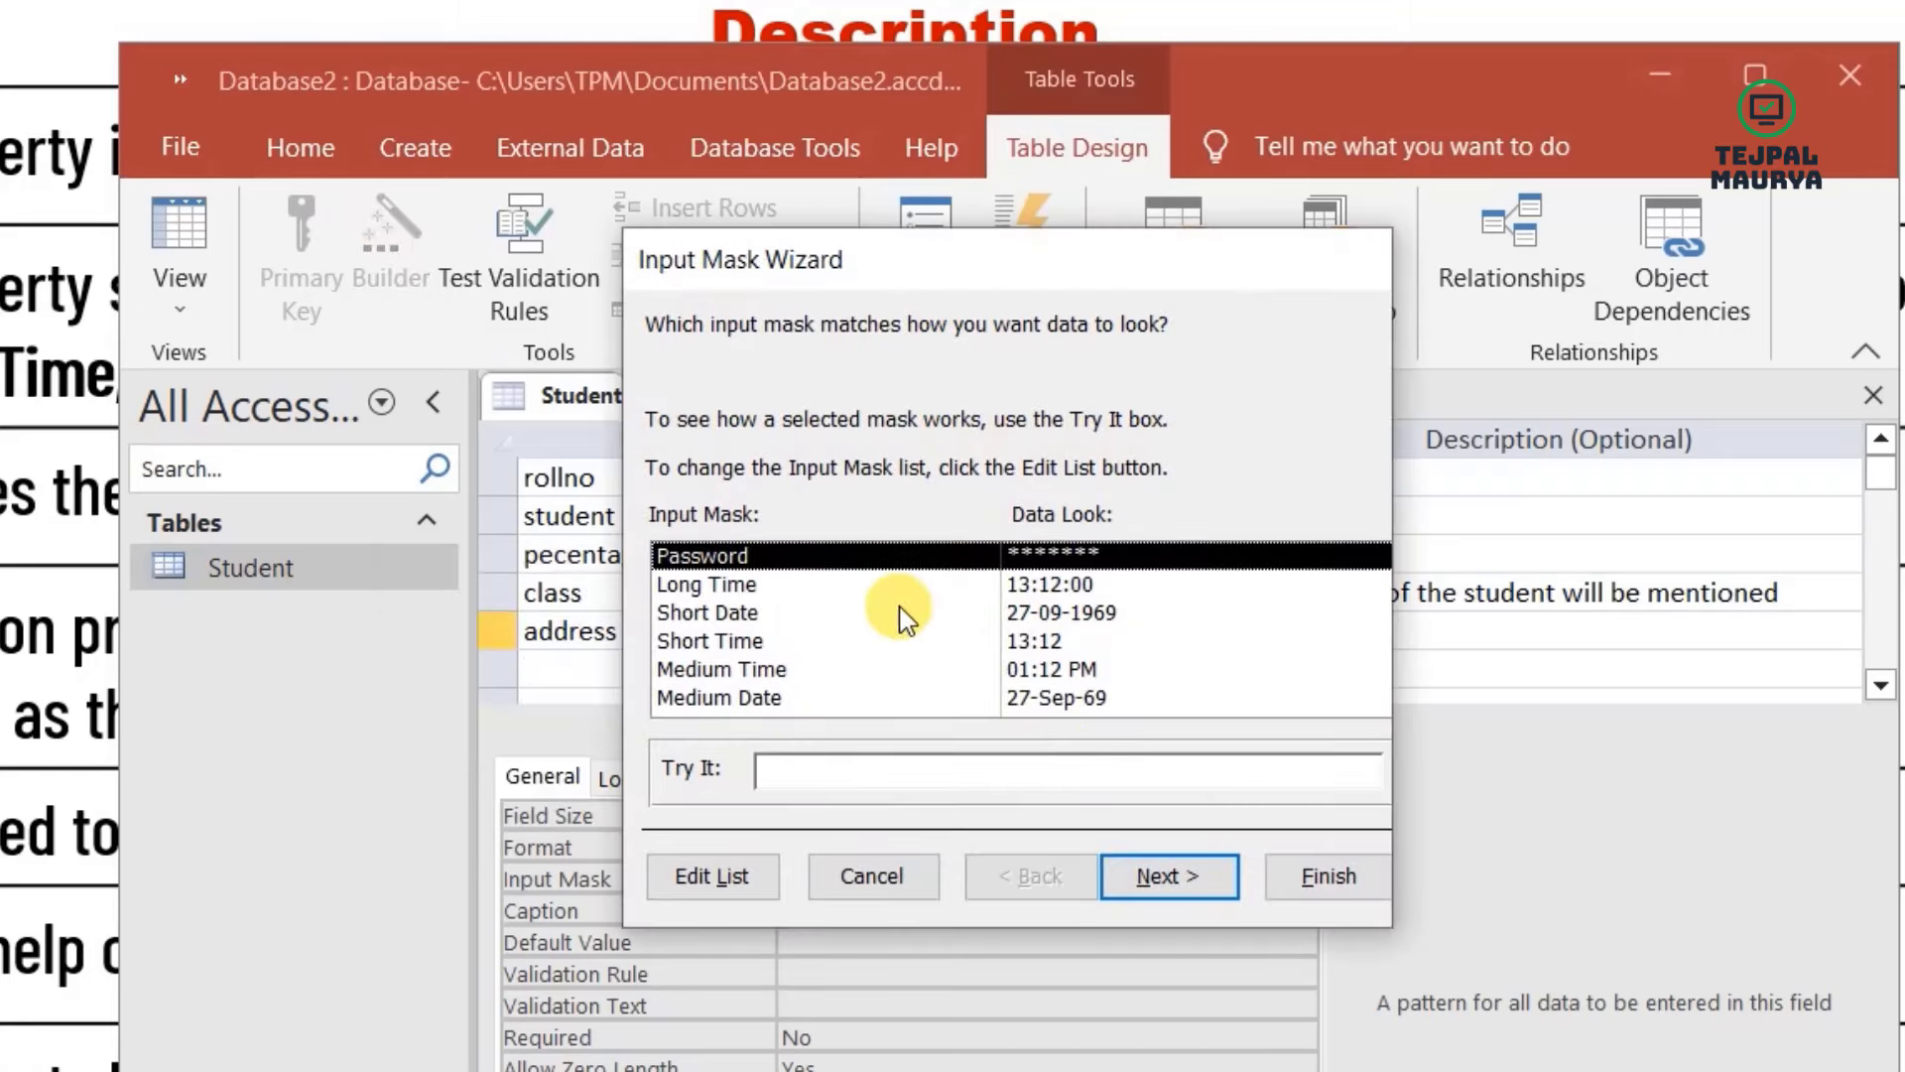
{"action": "left_click", "coordinate": [765, 555]}
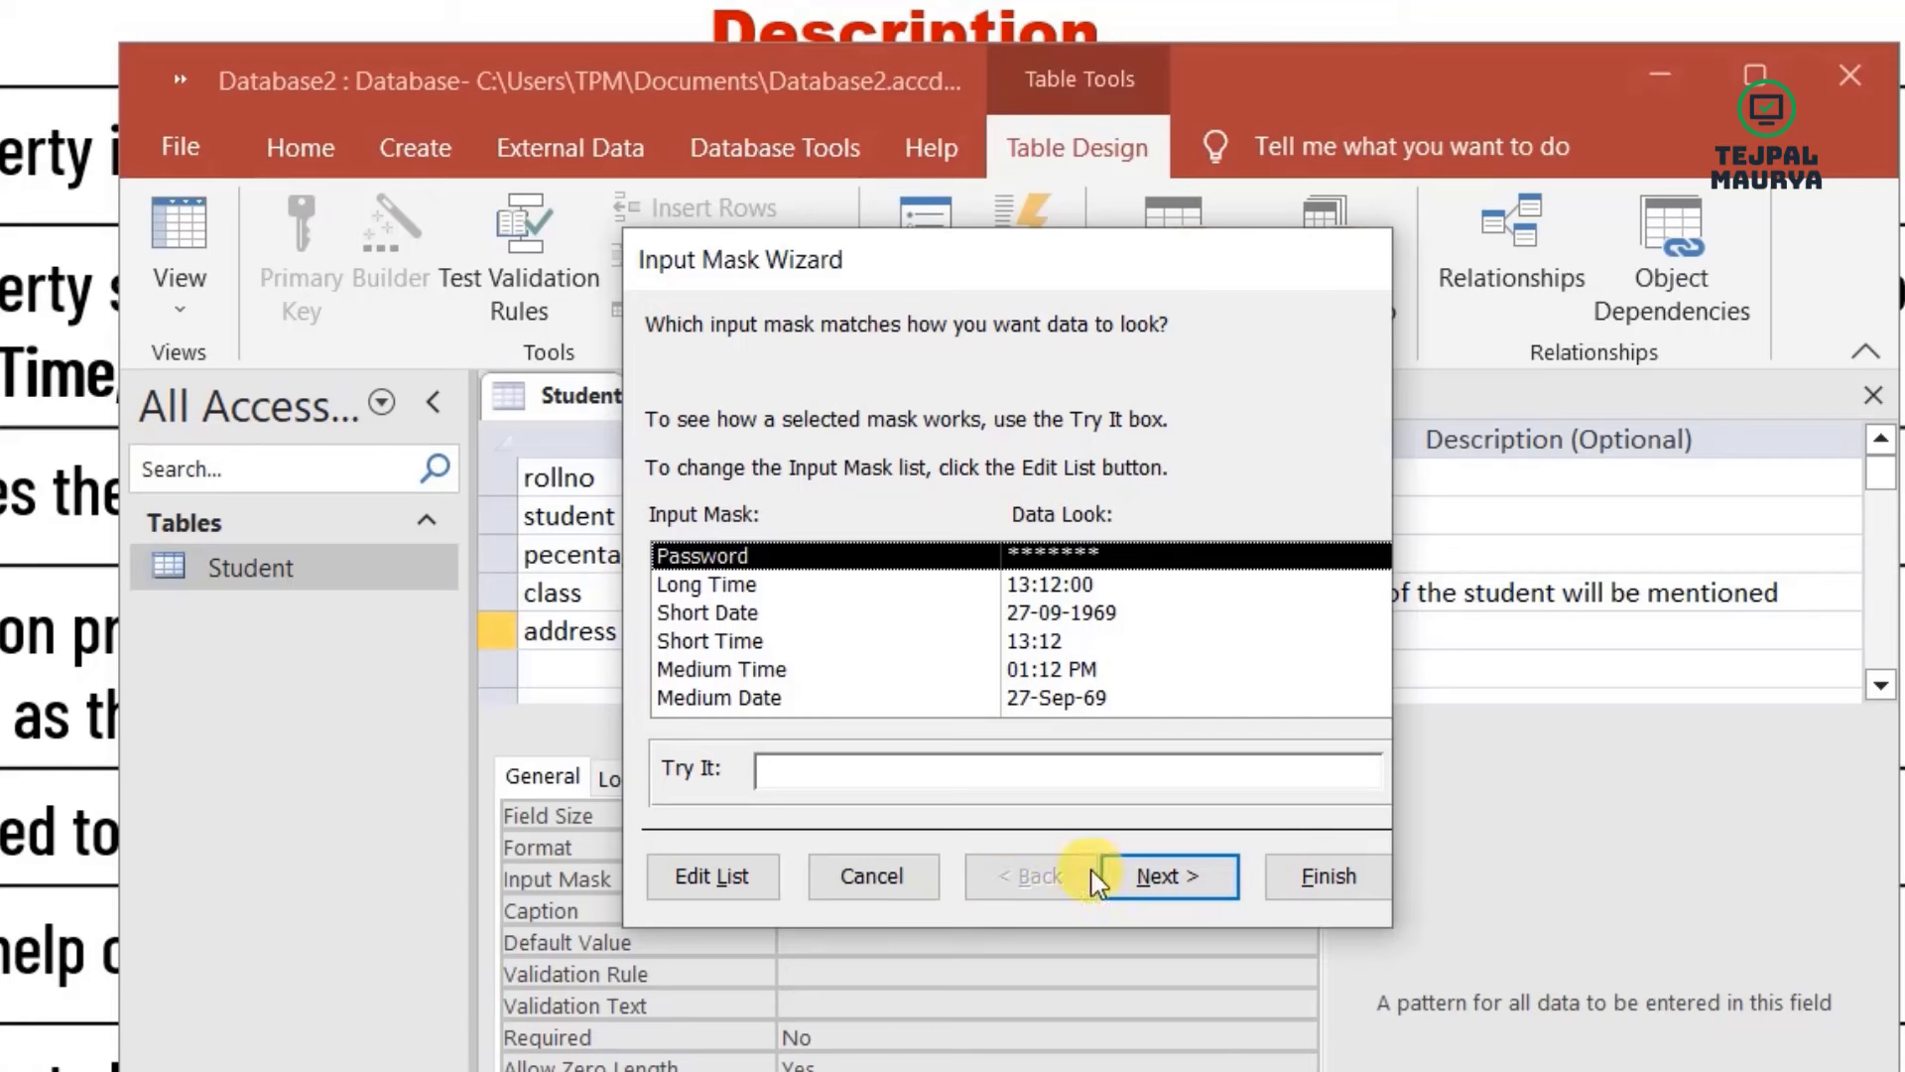
{"action": "left_click", "coordinate": [1329, 877]}
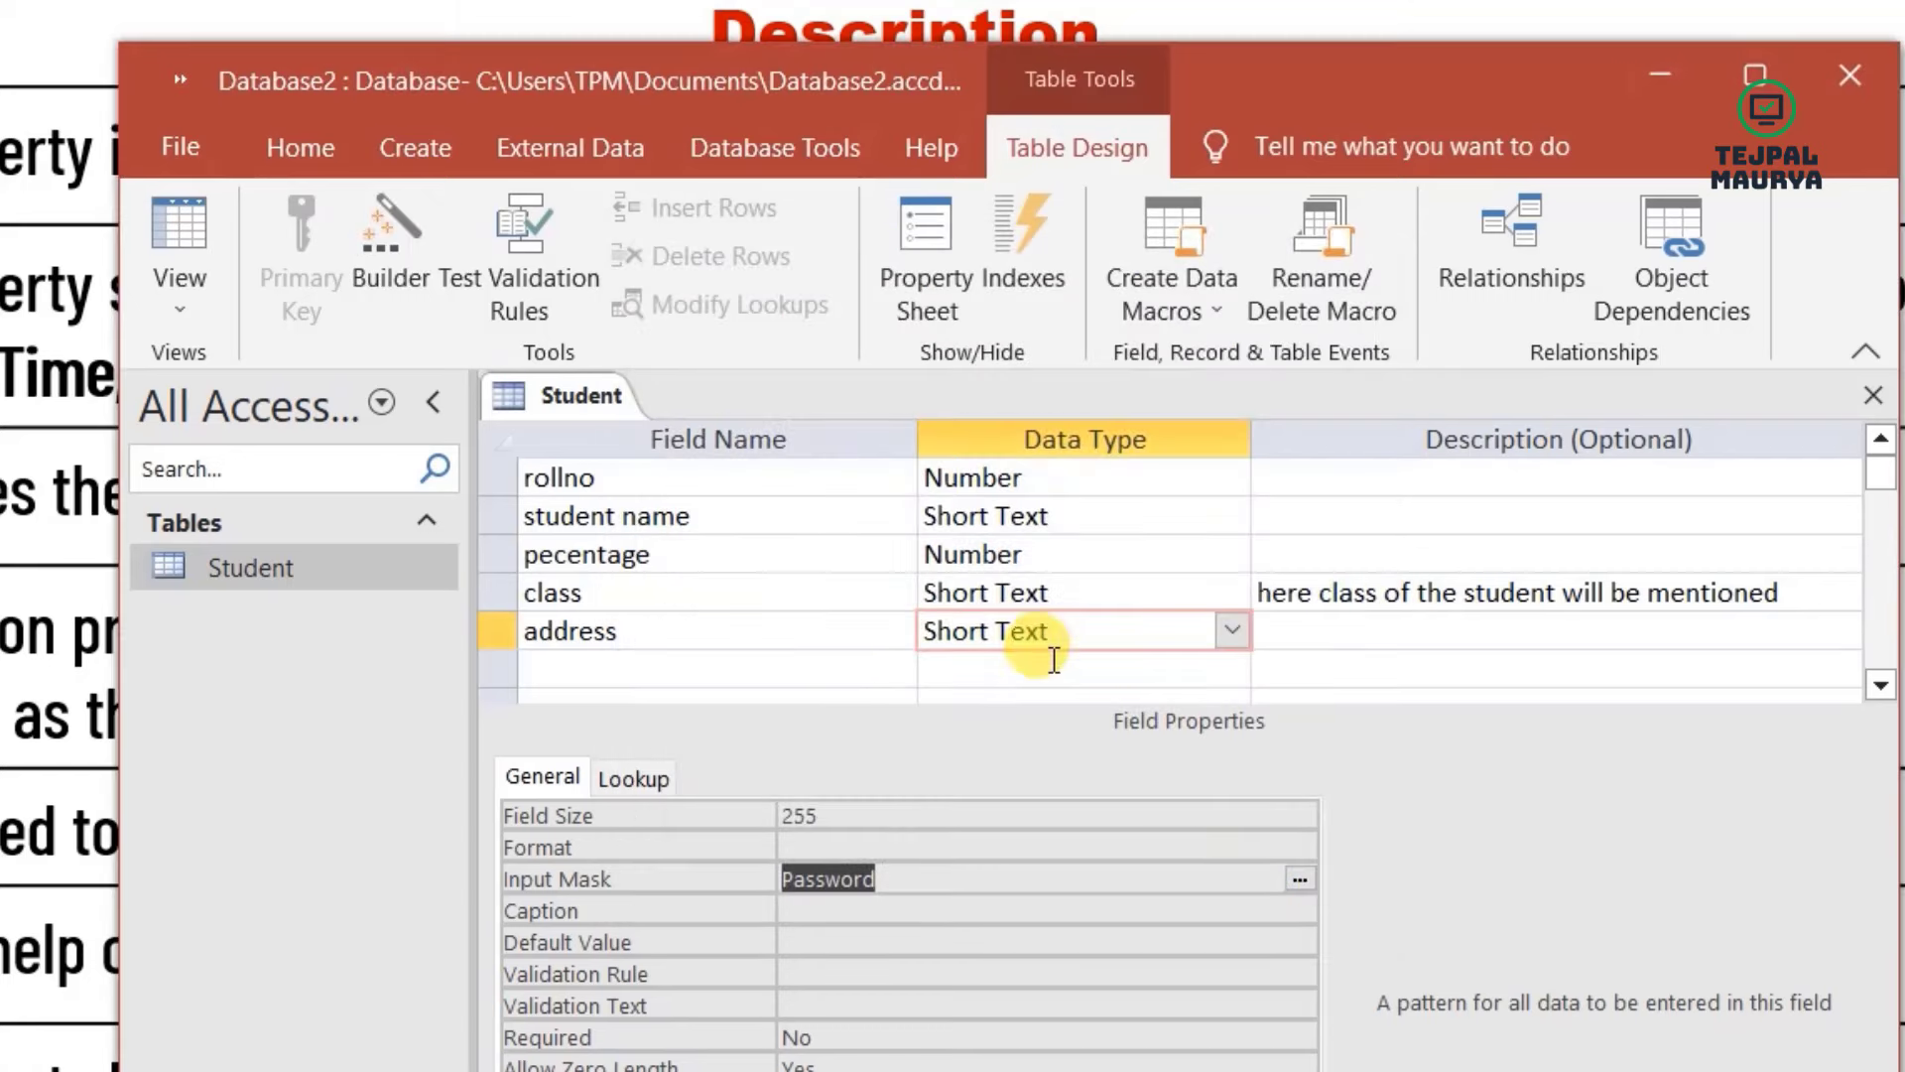
{"action": "left_click", "coordinate": [1122, 938]}
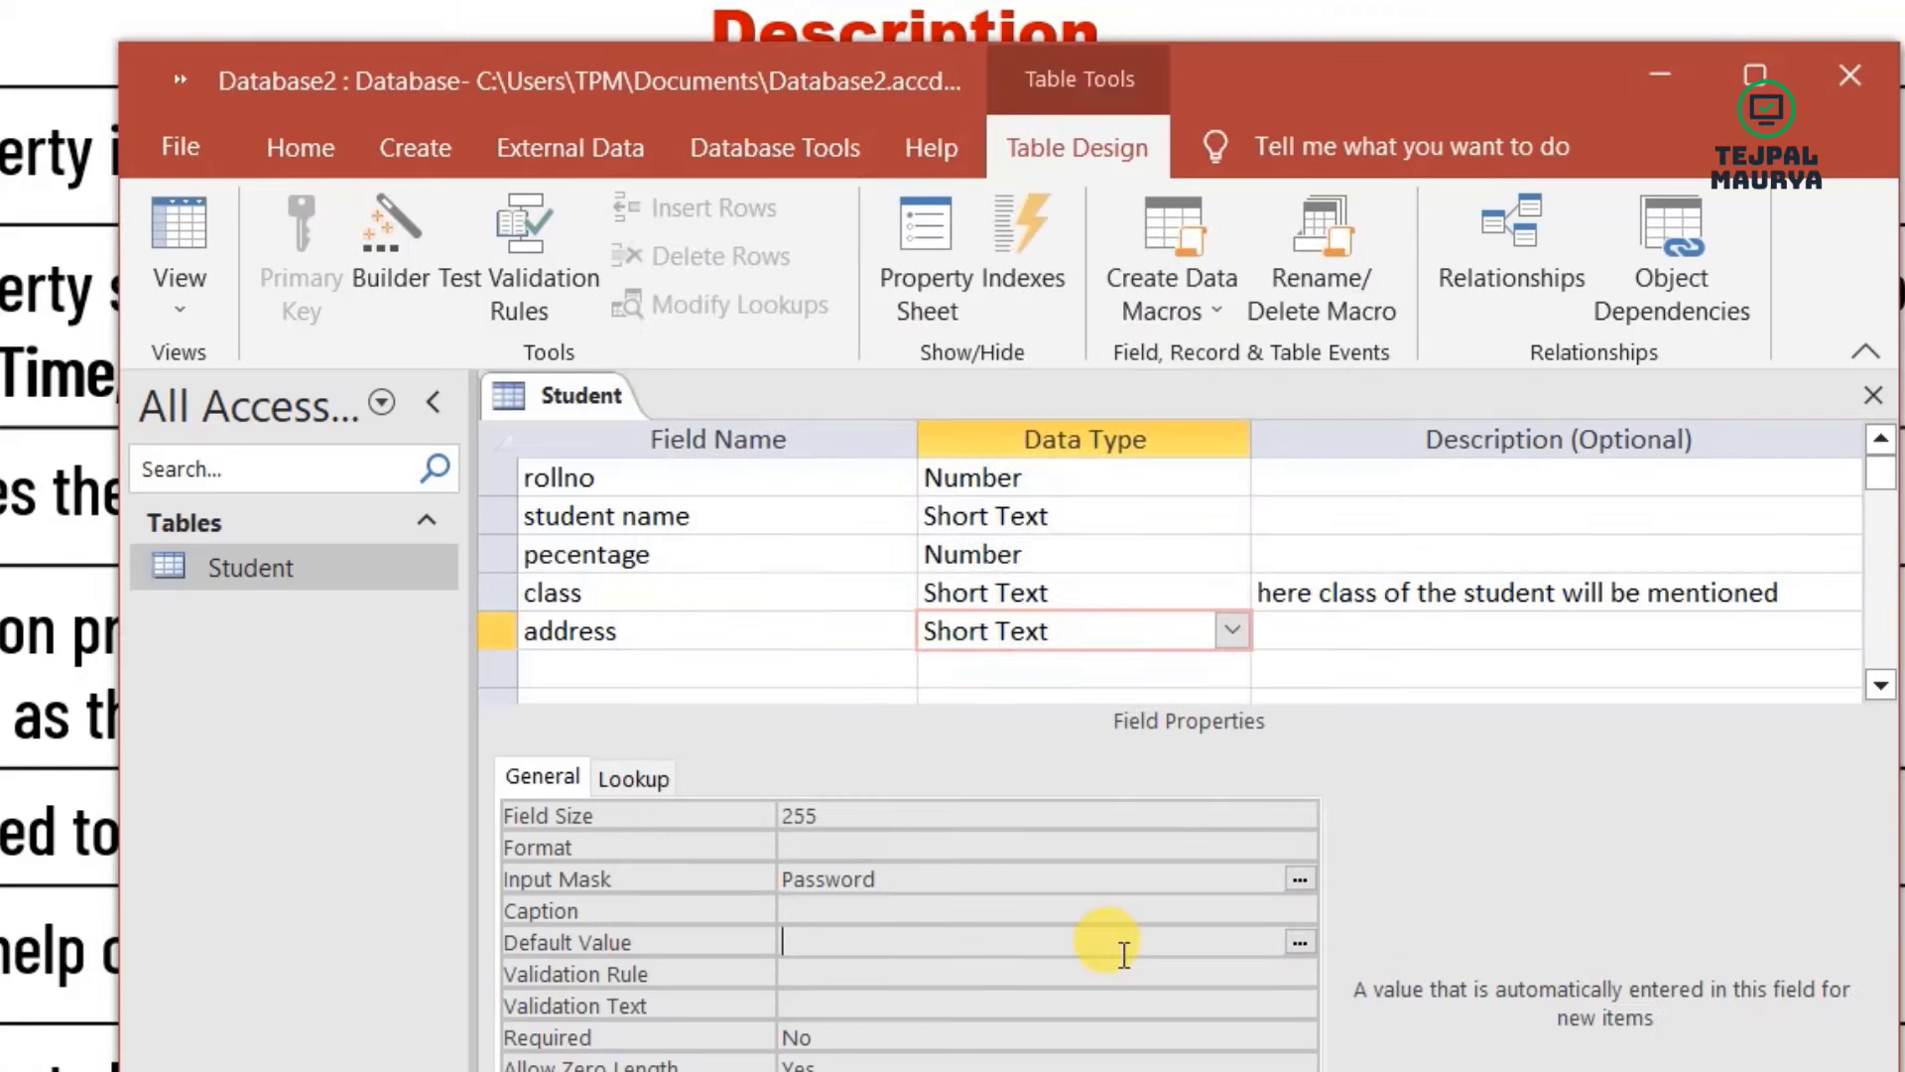
- Save the Student table, open it in Datasheet View and examine how the address values are displayed
{"action": "left_click", "coordinate": [183, 253]}
{"action": "left_click", "coordinate": [557, 775]}
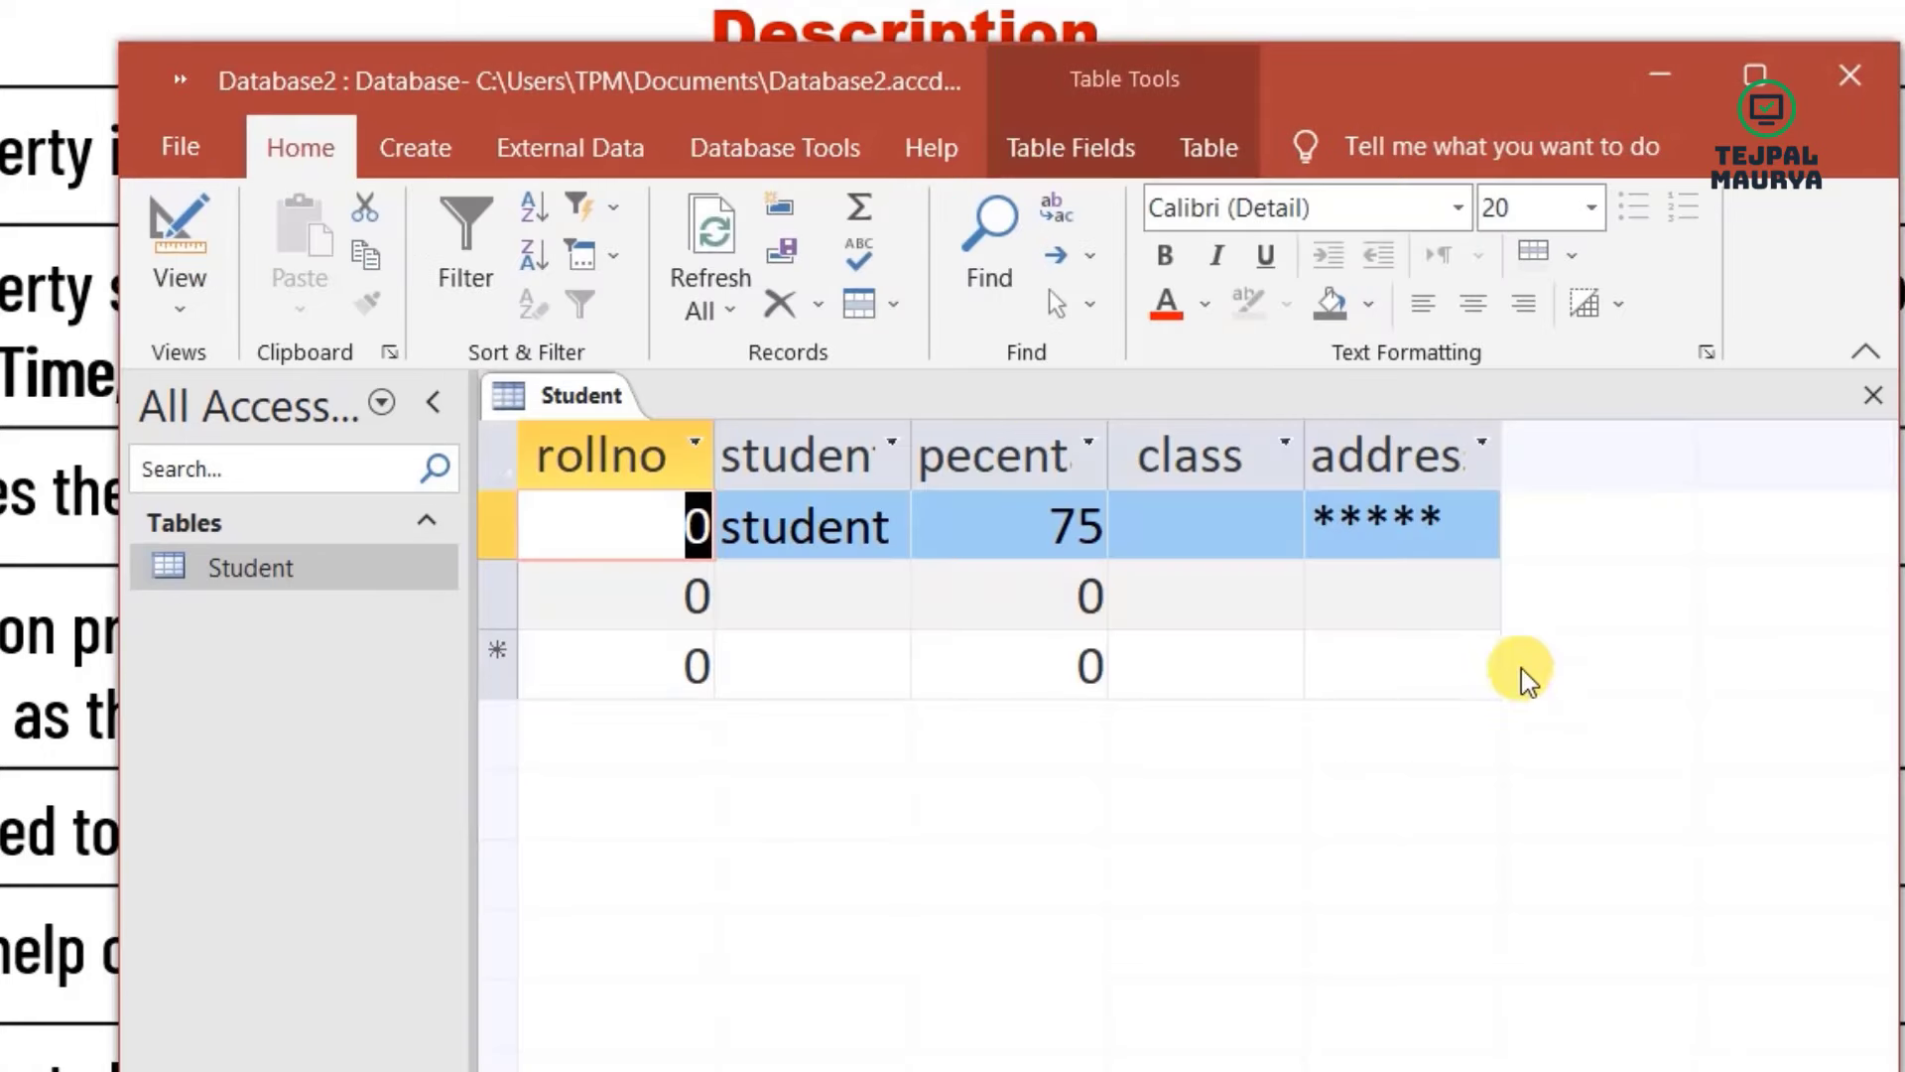
{"action": "left_click", "coordinate": [1446, 522]}
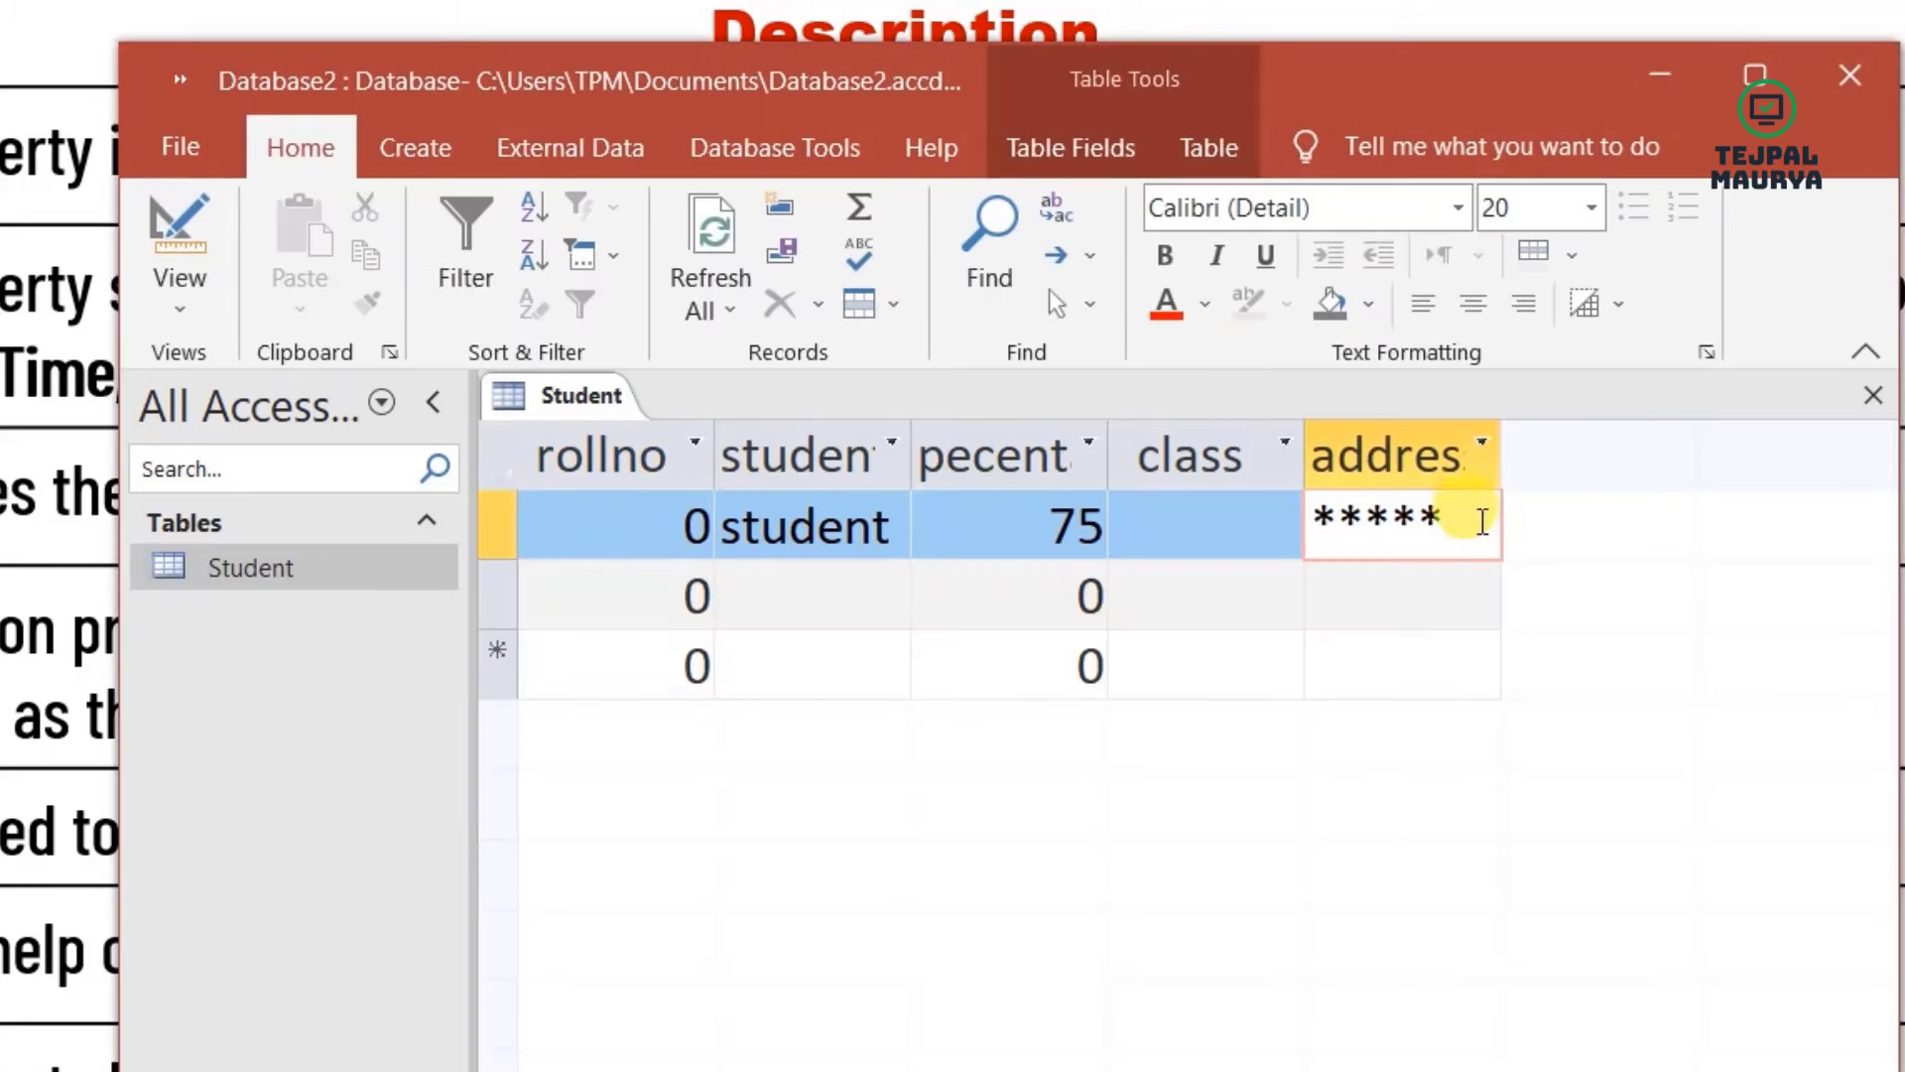
{"action": "left_click_drag", "start_coordinate": [1475, 522], "coordinate": [1311, 523]}
{"action": "left_click", "coordinate": [1409, 601]}
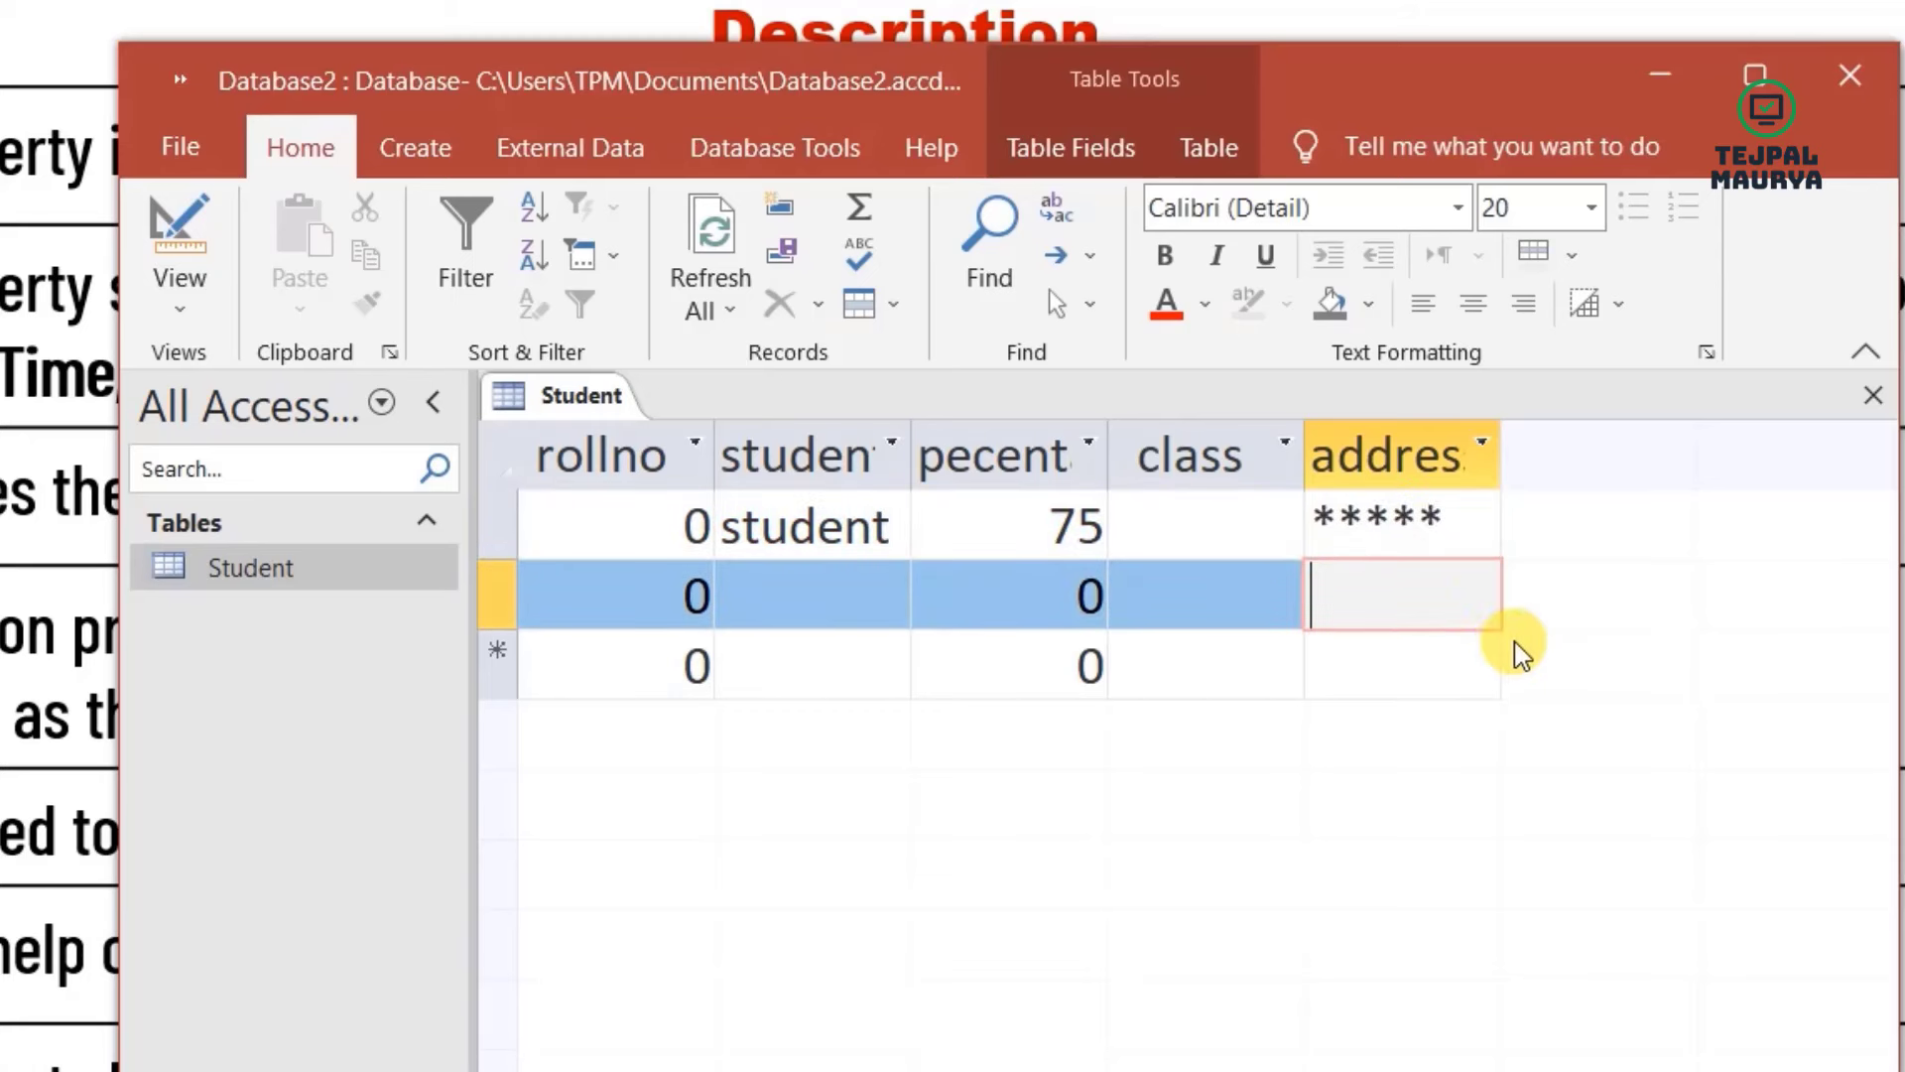
{"action": "left_click", "coordinate": [1466, 518]}
{"action": "left_click_drag", "start_coordinate": [1466, 518], "coordinate": [1229, 515]}
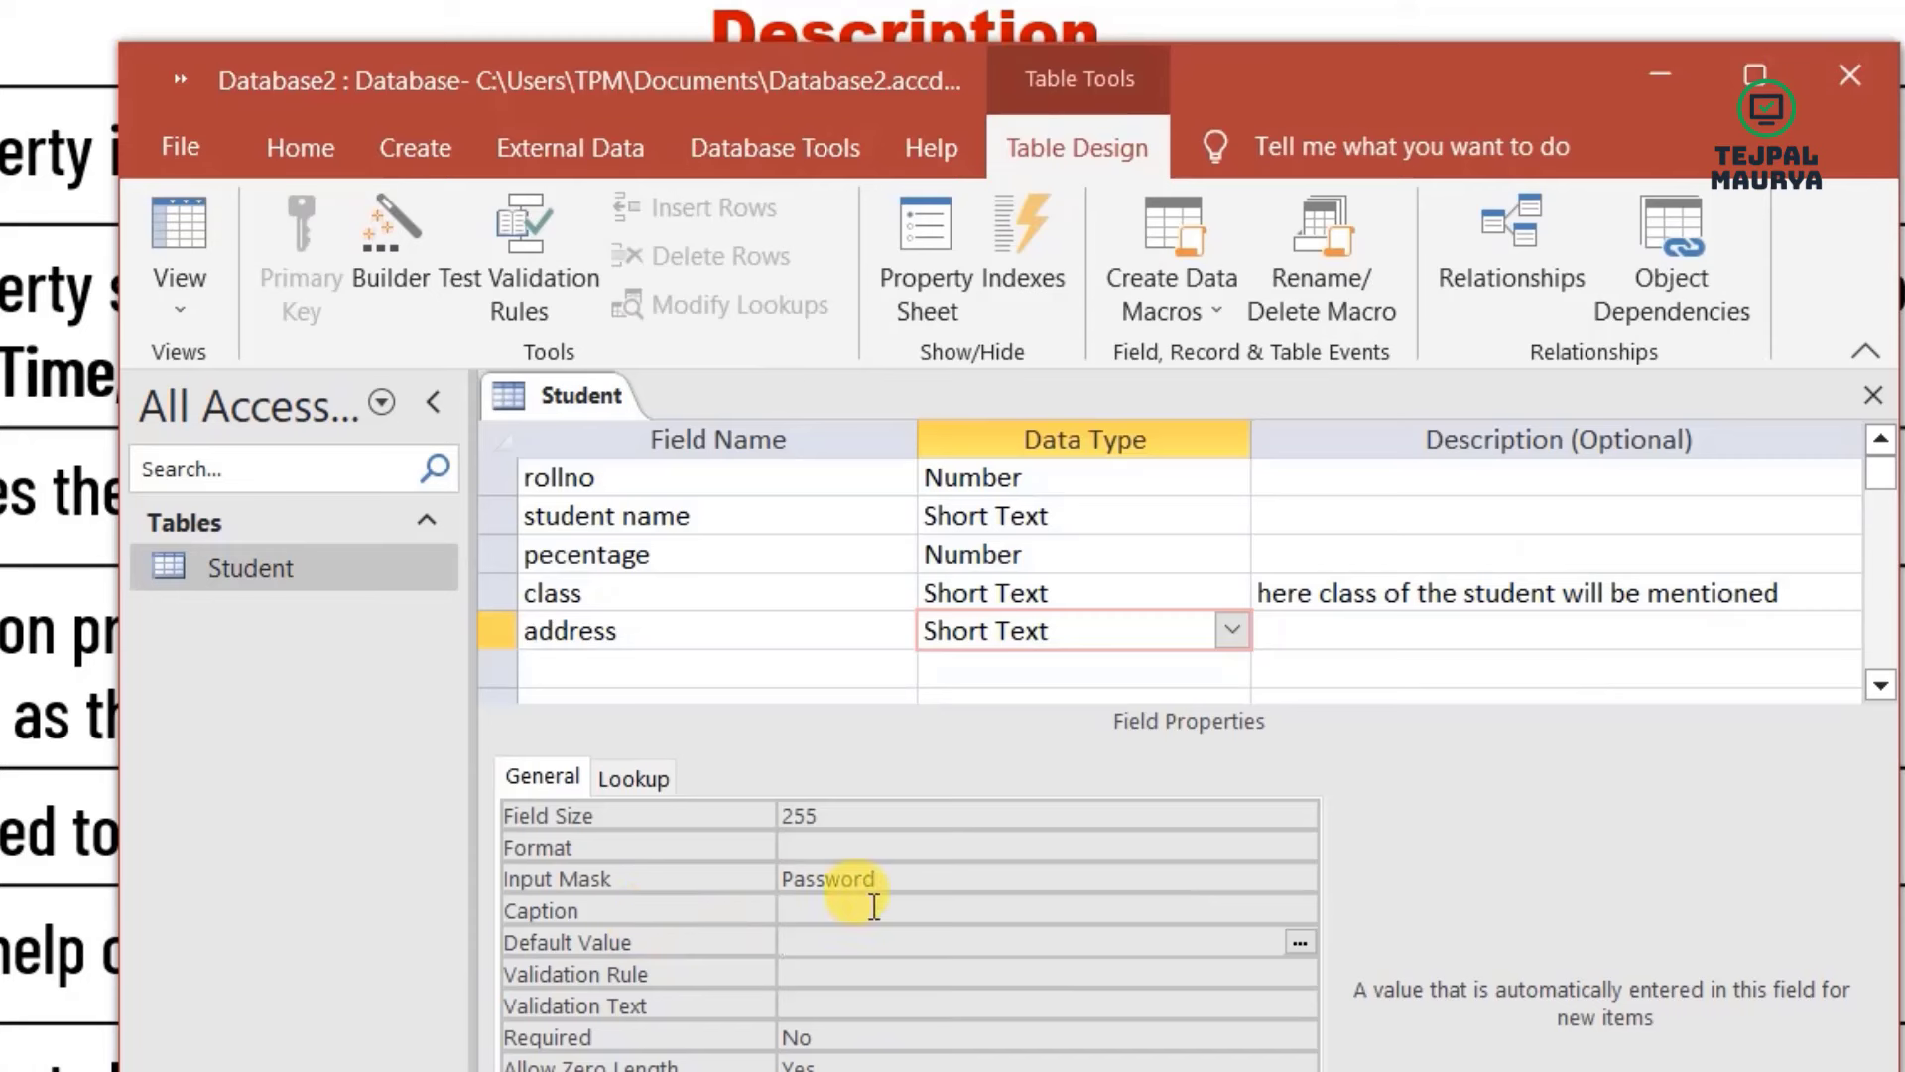
- Return to Design View and set the address field's Caption to "enter your address"
{"action": "left_click", "coordinate": [930, 894]}
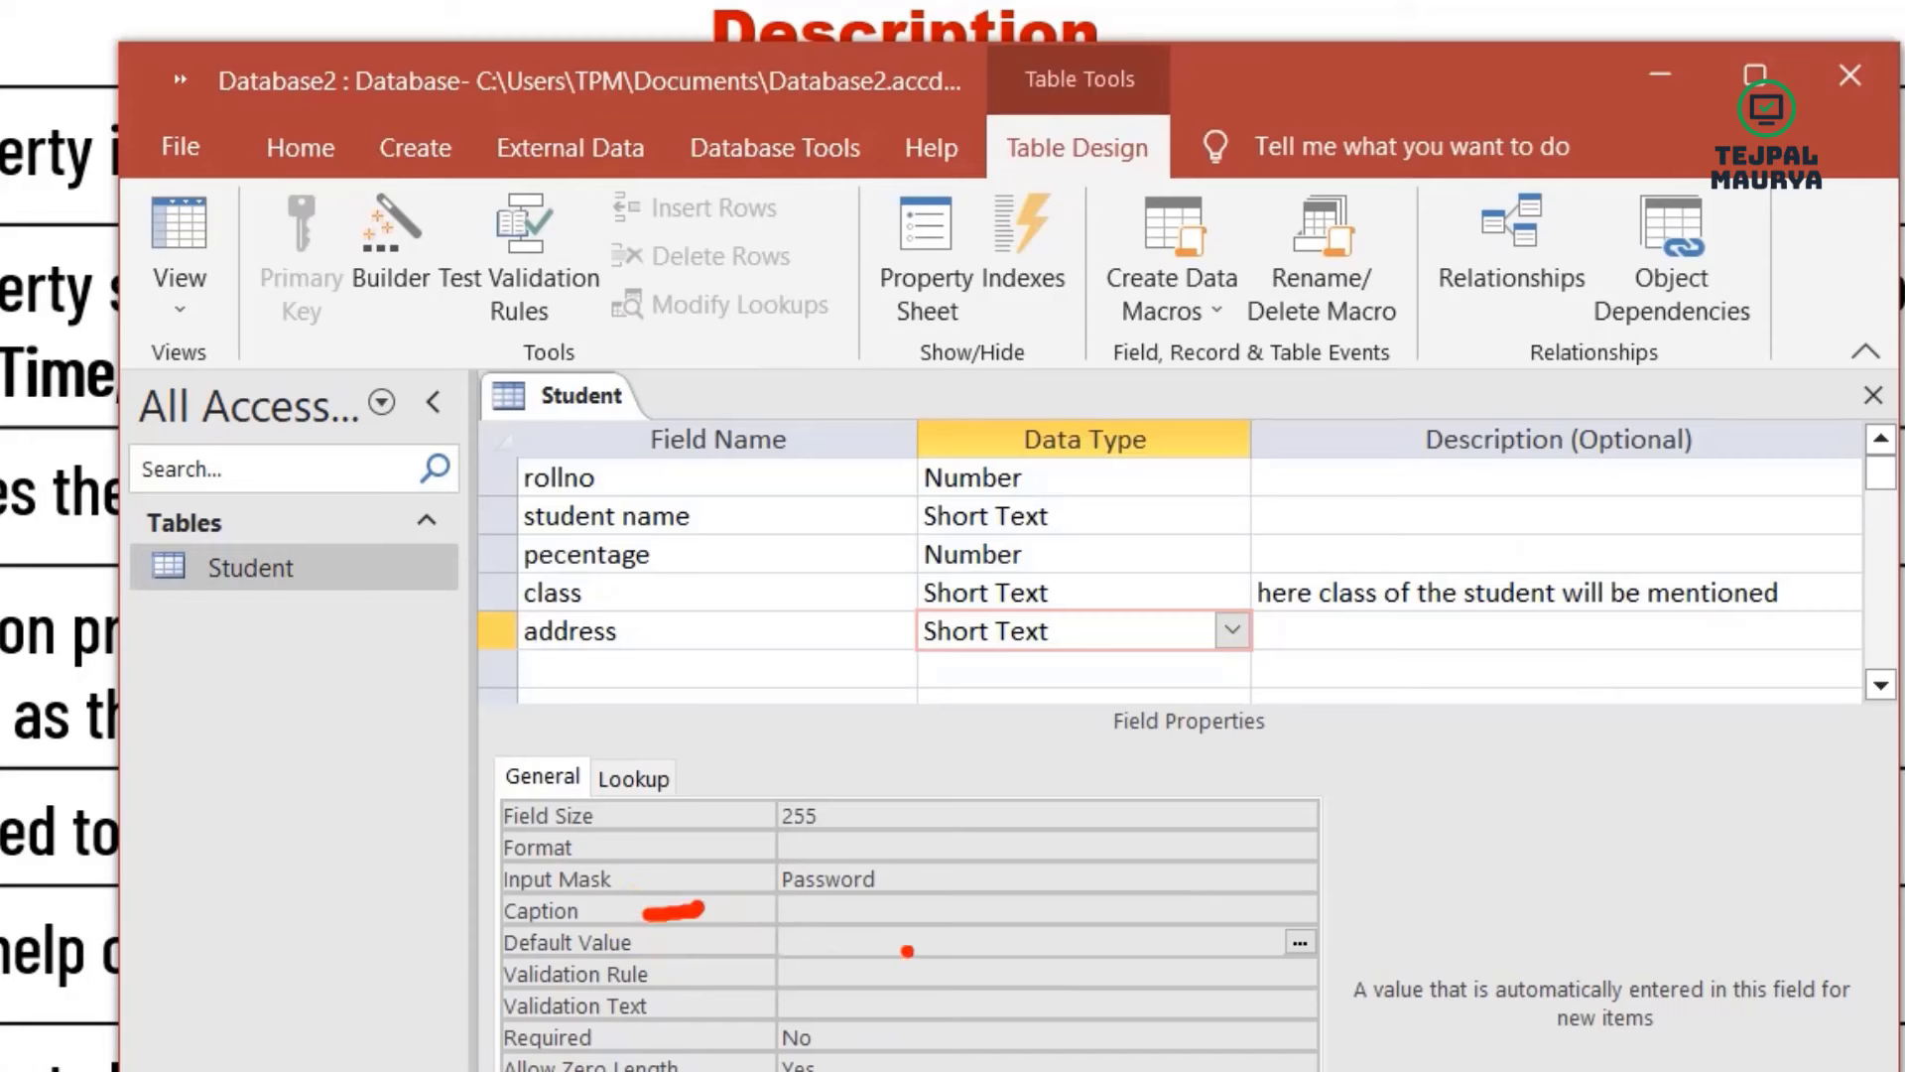
{"action": "left_click", "coordinate": [1037, 910]}
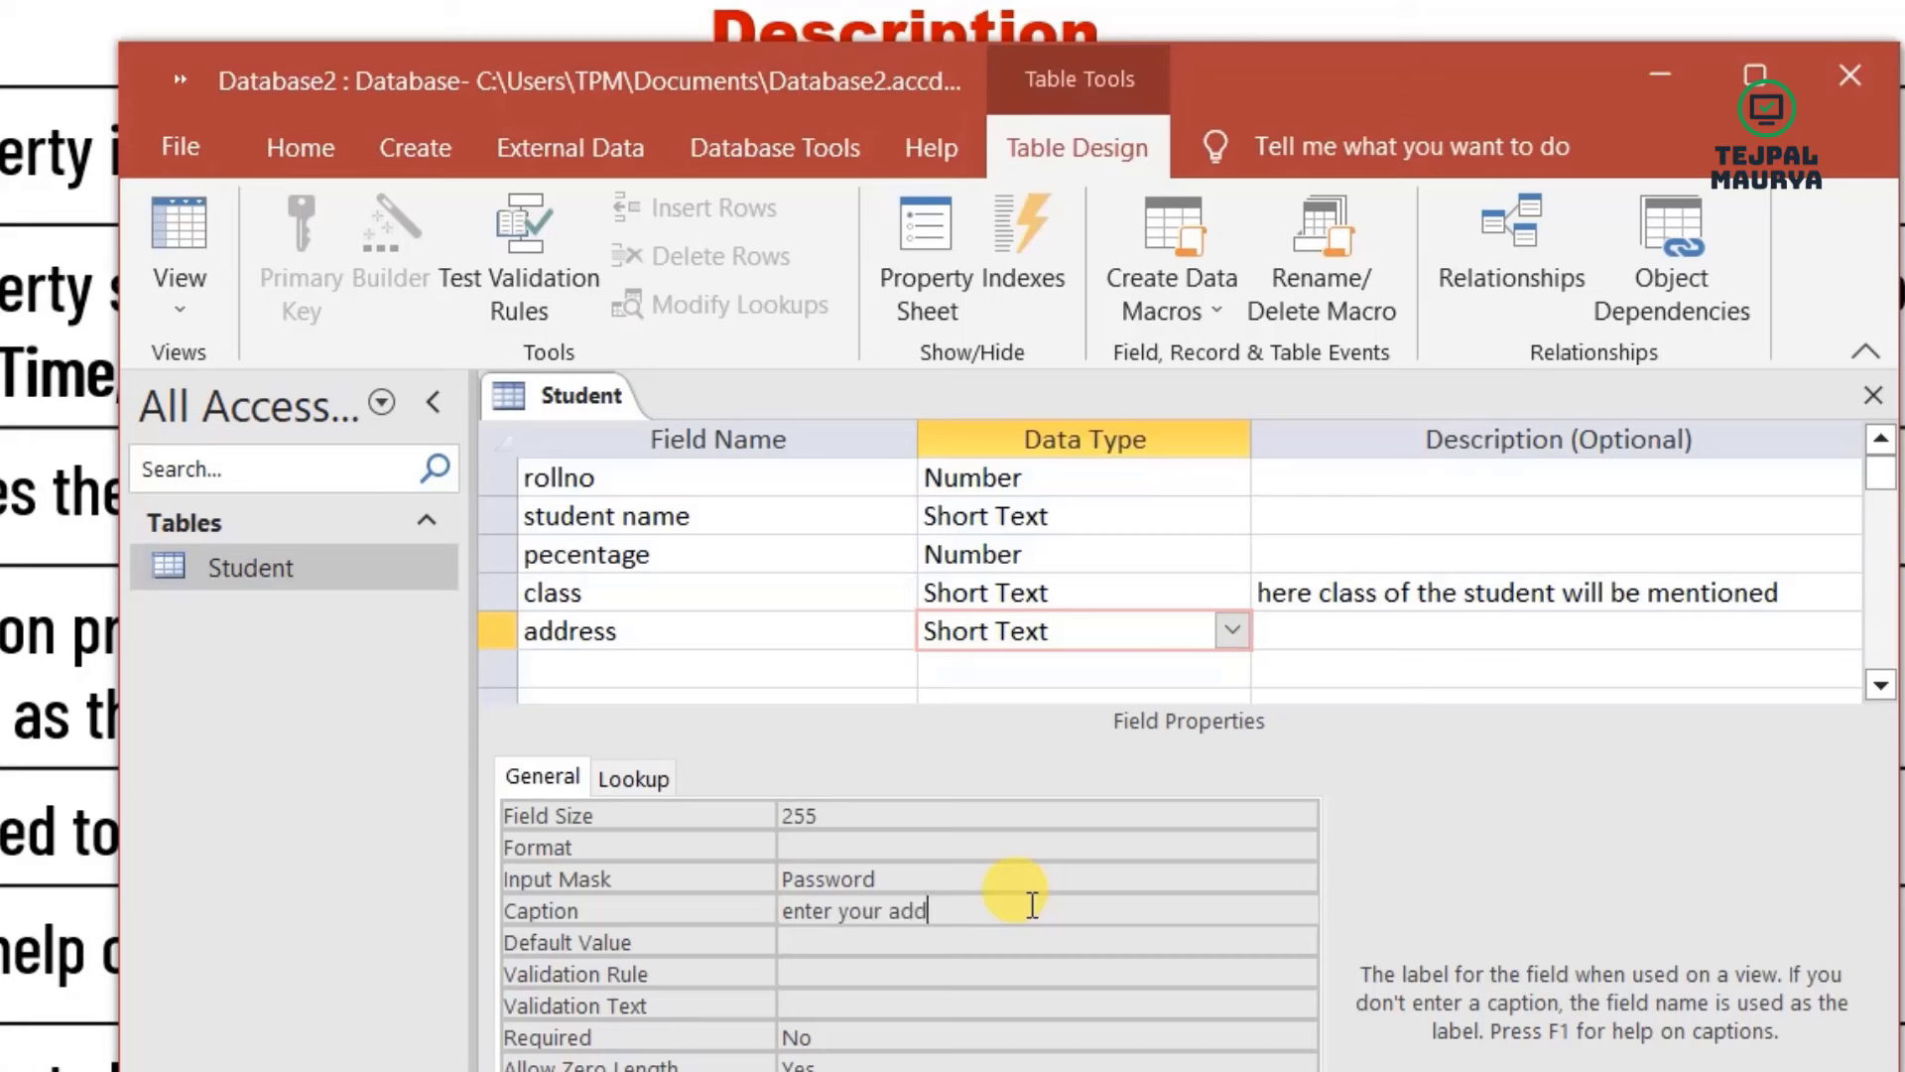
{"action": "key", "text": "Return"}
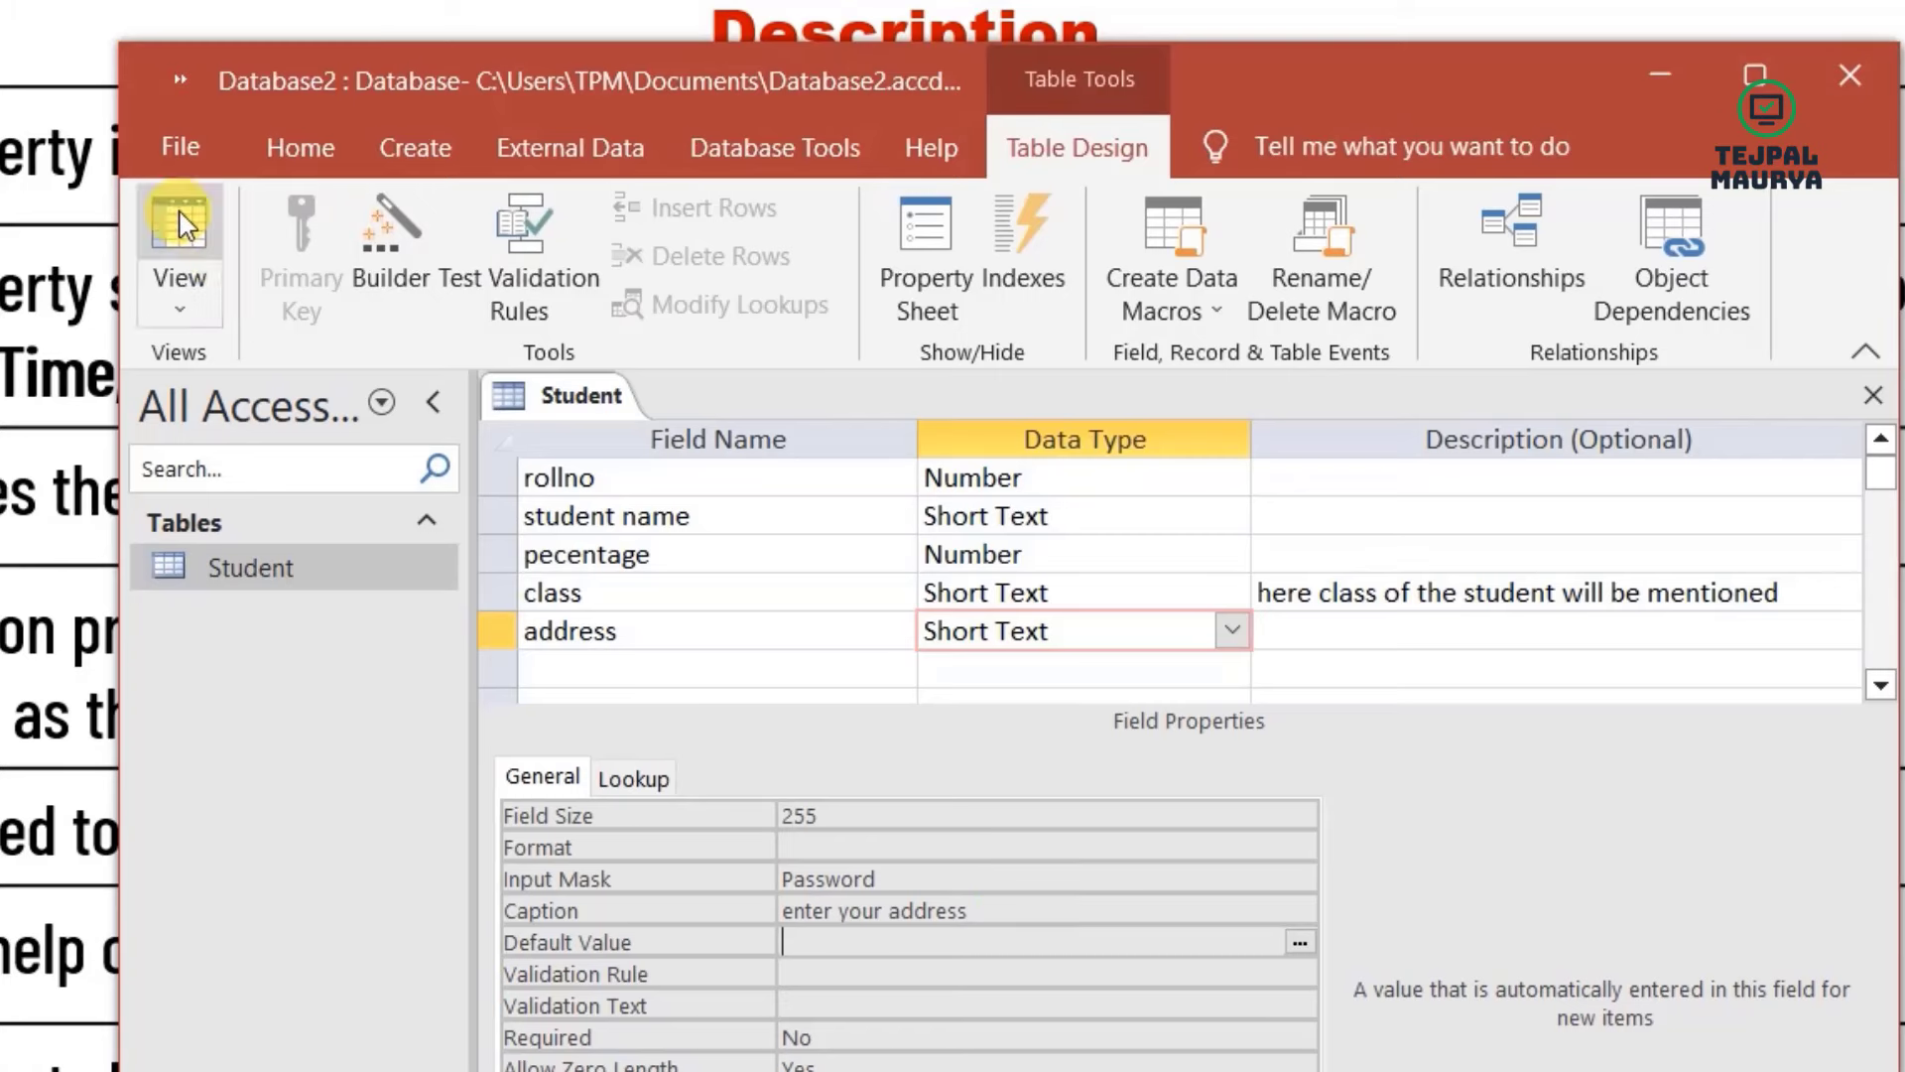
- Save the table, open it in Datasheet View and widen the address column to fit its caption
{"action": "left_click", "coordinate": [179, 238]}
{"action": "left_click", "coordinate": [560, 779]}
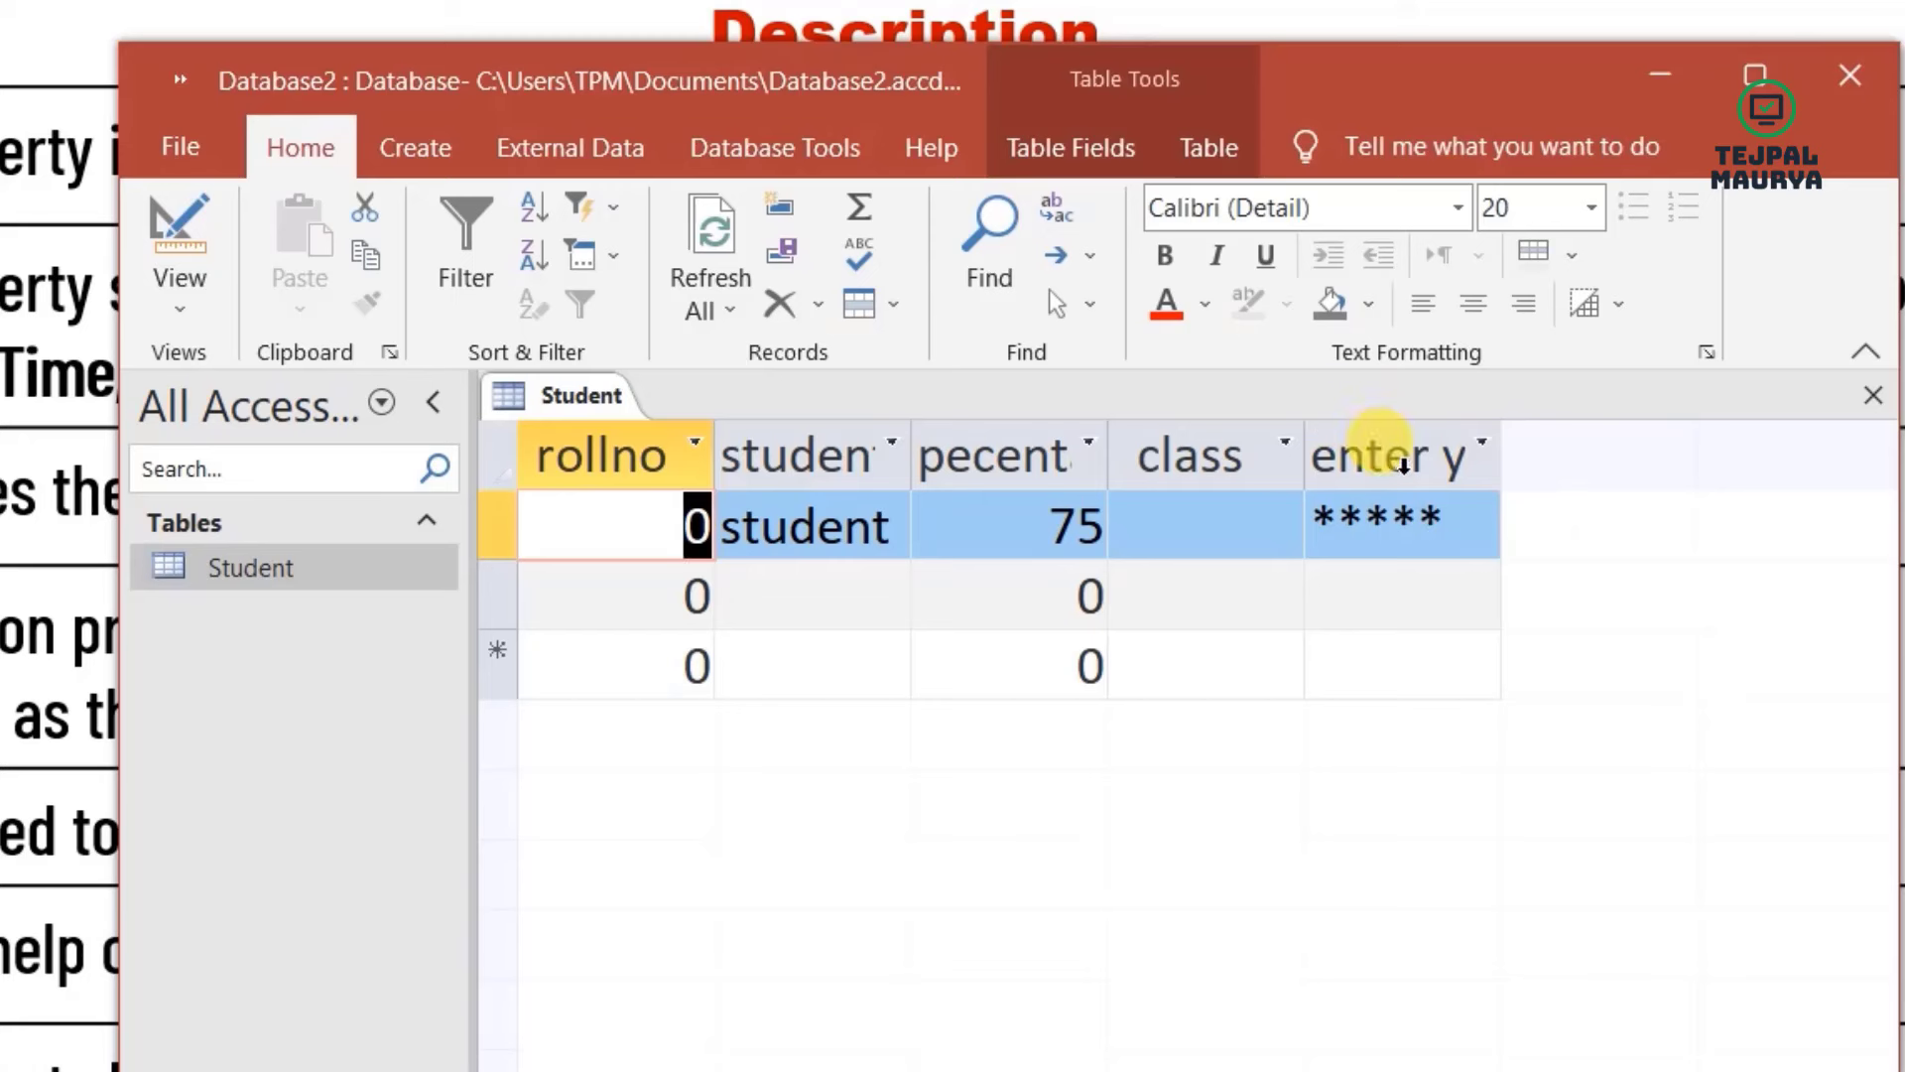
{"action": "mouse_move", "coordinate": [1303, 424]}
{"action": "left_mouse_down"}
{"action": "mouse_move", "coordinate": [1504, 472]}
{"action": "mouse_move", "coordinate": [1290, 423]}
{"action": "left_mouse_up"}
{"action": "key", "text": "Escape"}
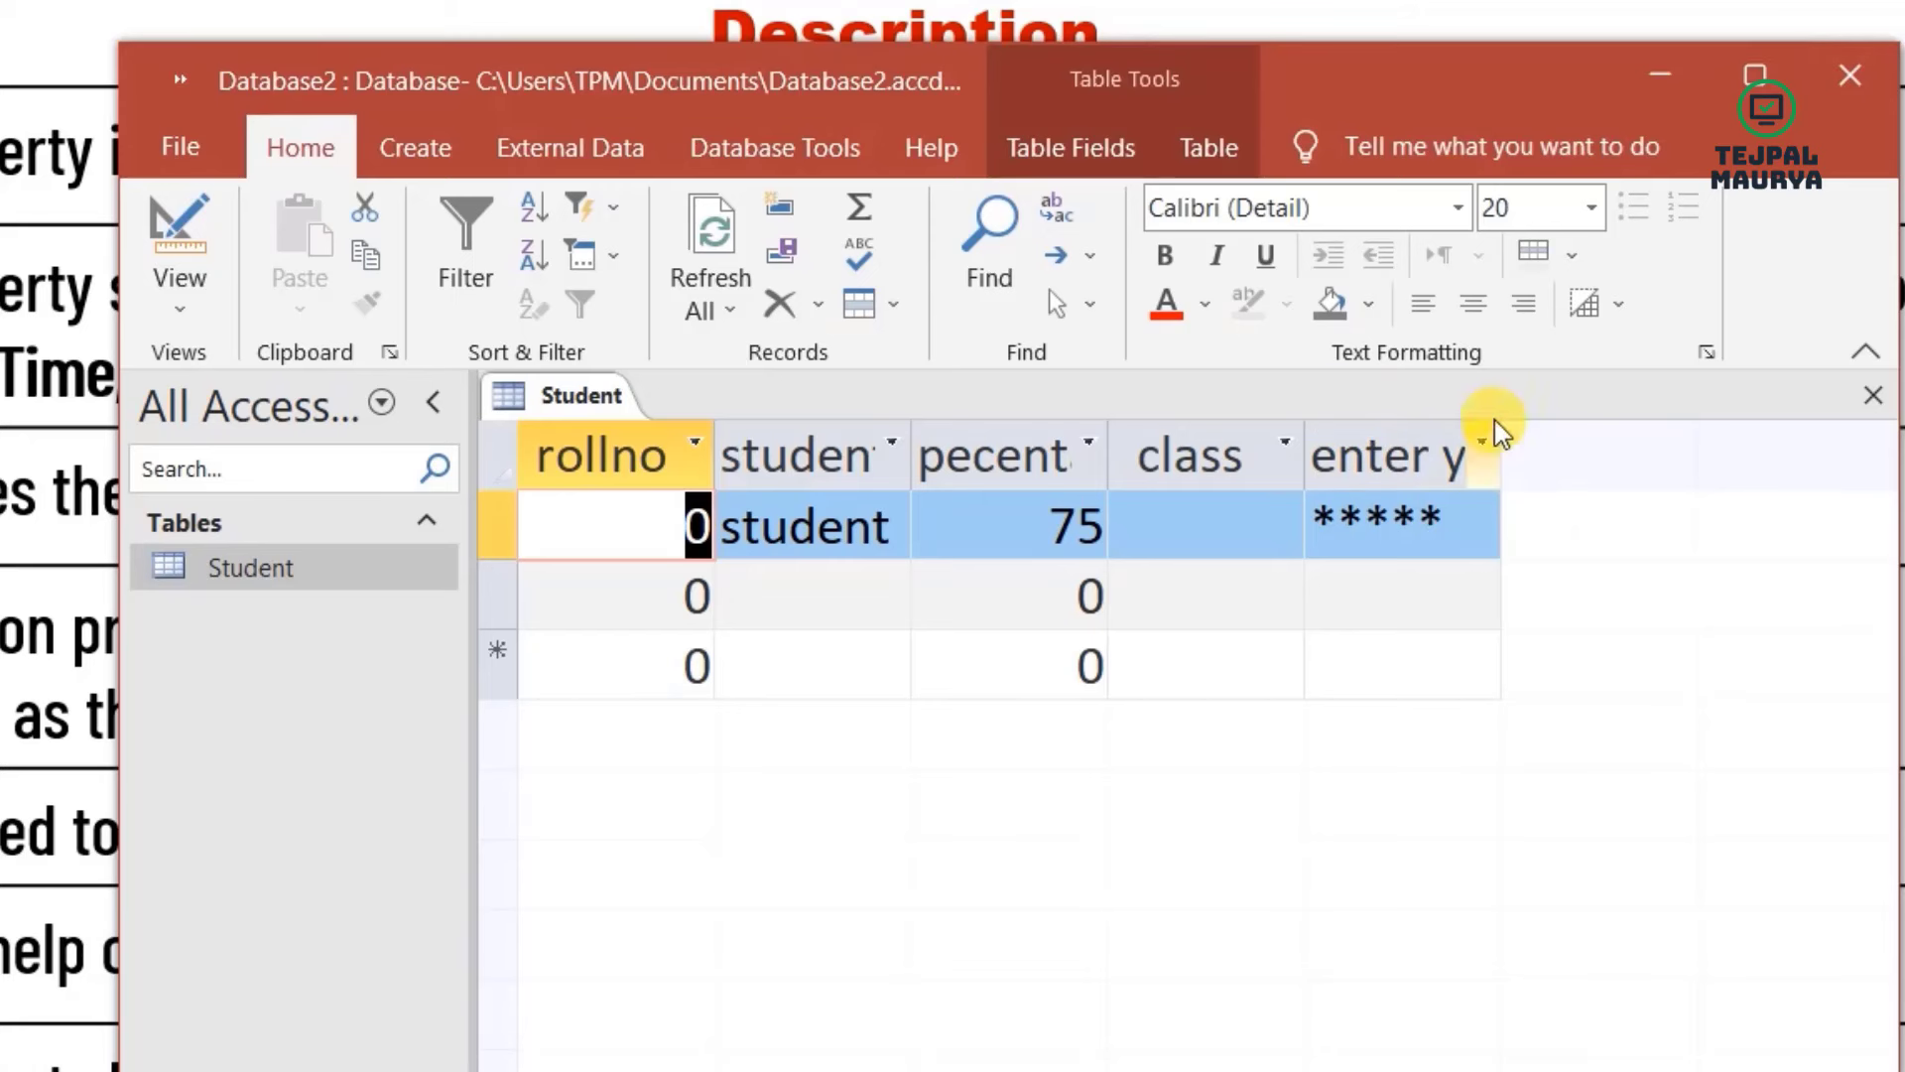
{"action": "left_click_drag", "start_coordinate": [1500, 421], "coordinate": [1738, 427]}
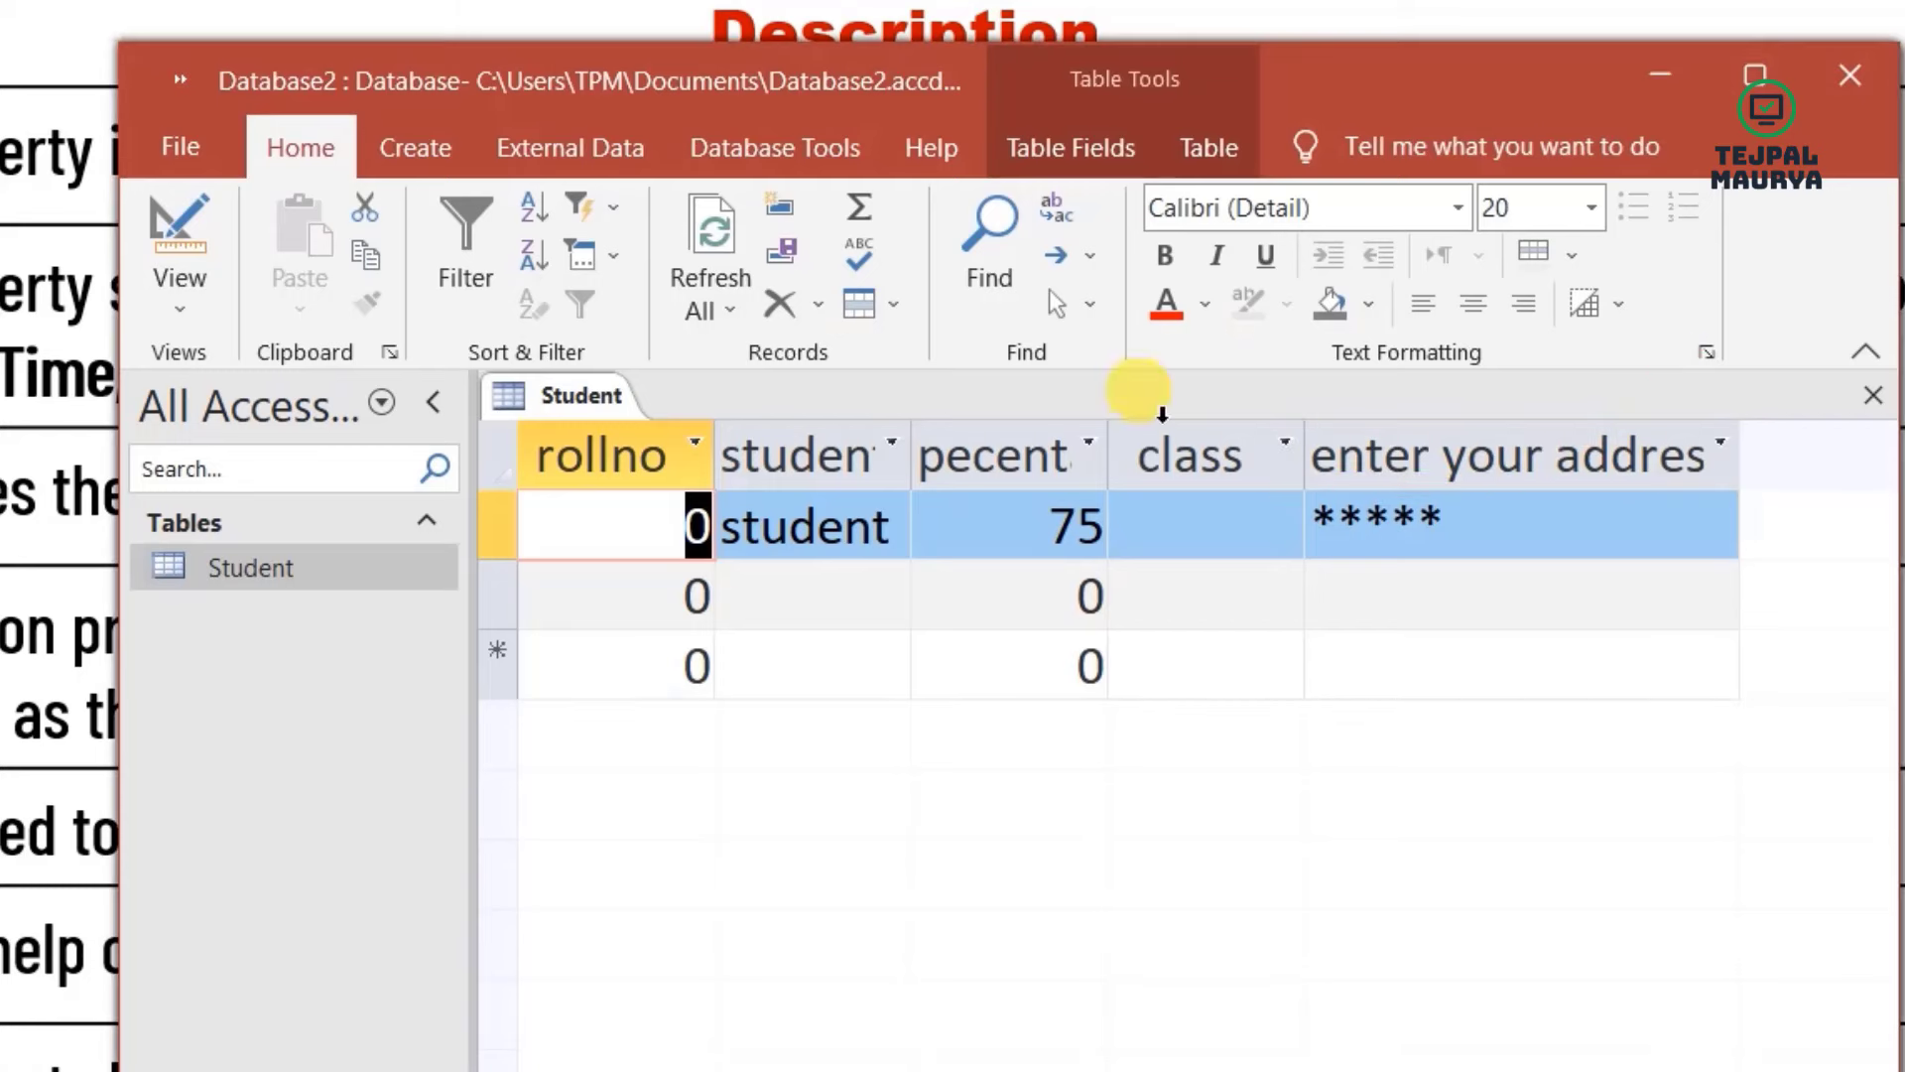
- Switch the Student table back to Design View and clear the address field's Caption property
{"action": "left_click", "coordinate": [169, 208]}
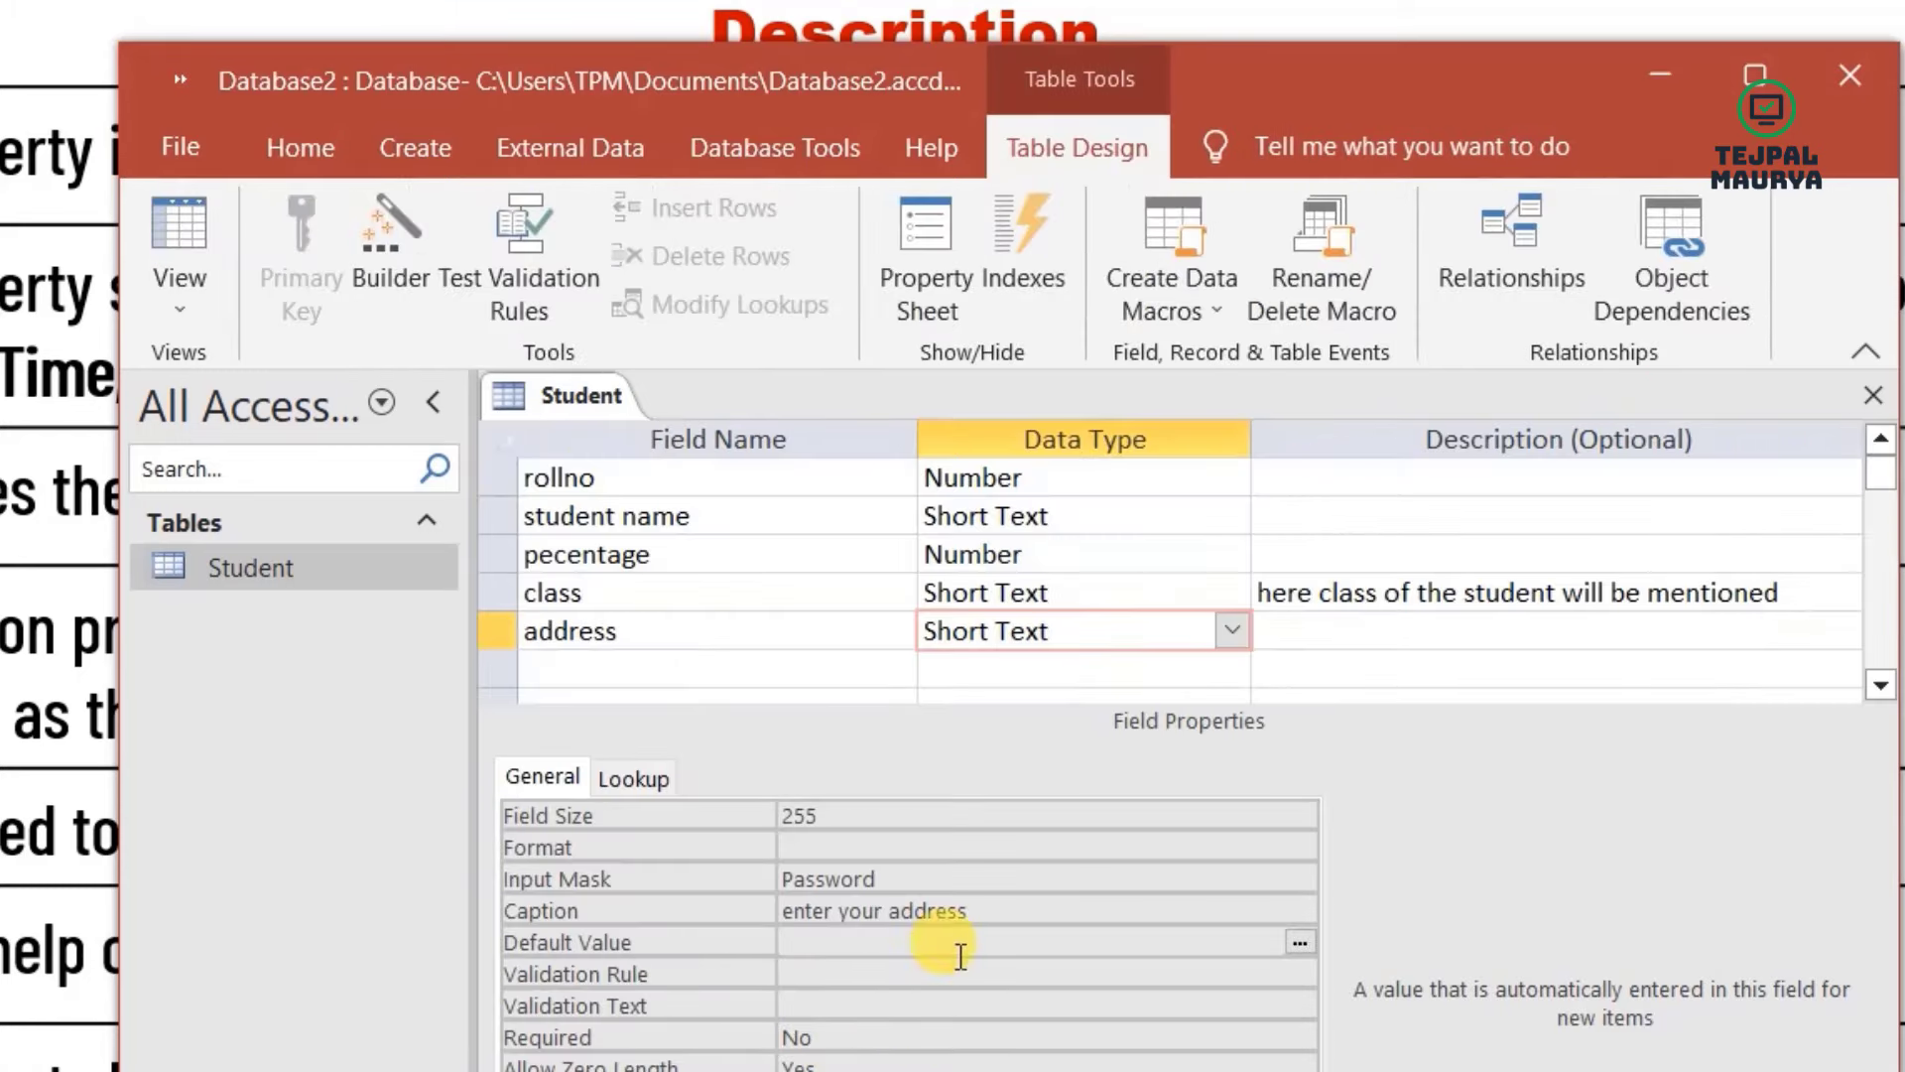
{"action": "left_click", "coordinate": [1032, 915]}
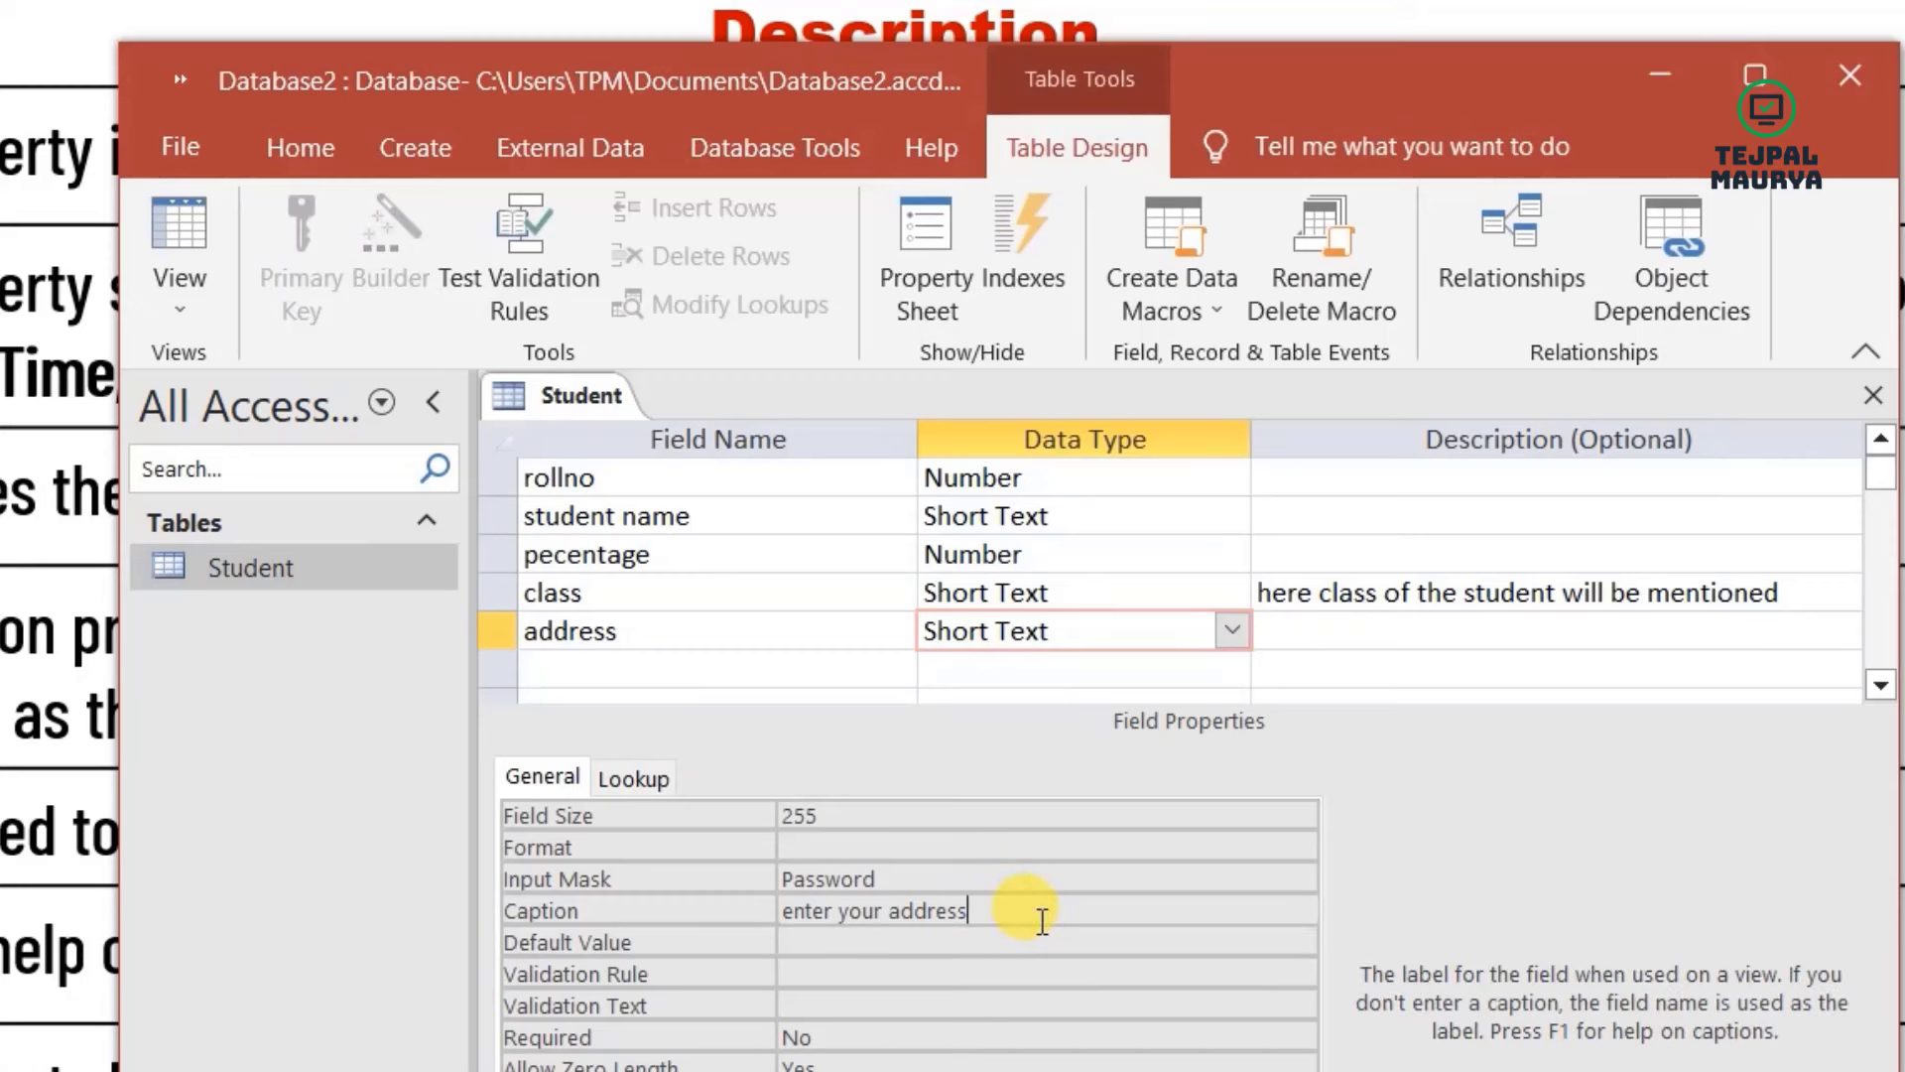
{"action": "key", "text": "BackSpace"}
{"action": "key", "text": "BackSpace"}
{"action": "key", "text": "BackSpace"}
{"action": "key", "text": "BackSpace"}
{"action": "key", "text": "BackSpace"}
{"action": "key", "text": "BackSpace"}
{"action": "key", "text": "BackSpace"}
{"action": "key", "text": "BackSpace"}
{"action": "key", "text": "BackSpace"}
{"action": "key", "text": "BackSpace"}
{"action": "key", "text": "BackSpace"}
{"action": "key", "text": "BackSpace"}
{"action": "key", "text": "BackSpace"}
{"action": "key", "text": "BackSpace"}
{"action": "key", "text": "BackSpace"}
{"action": "key", "text": "BackSpace"}
{"action": "key", "text": "BackSpace"}
{"action": "key", "text": "BackSpace"}
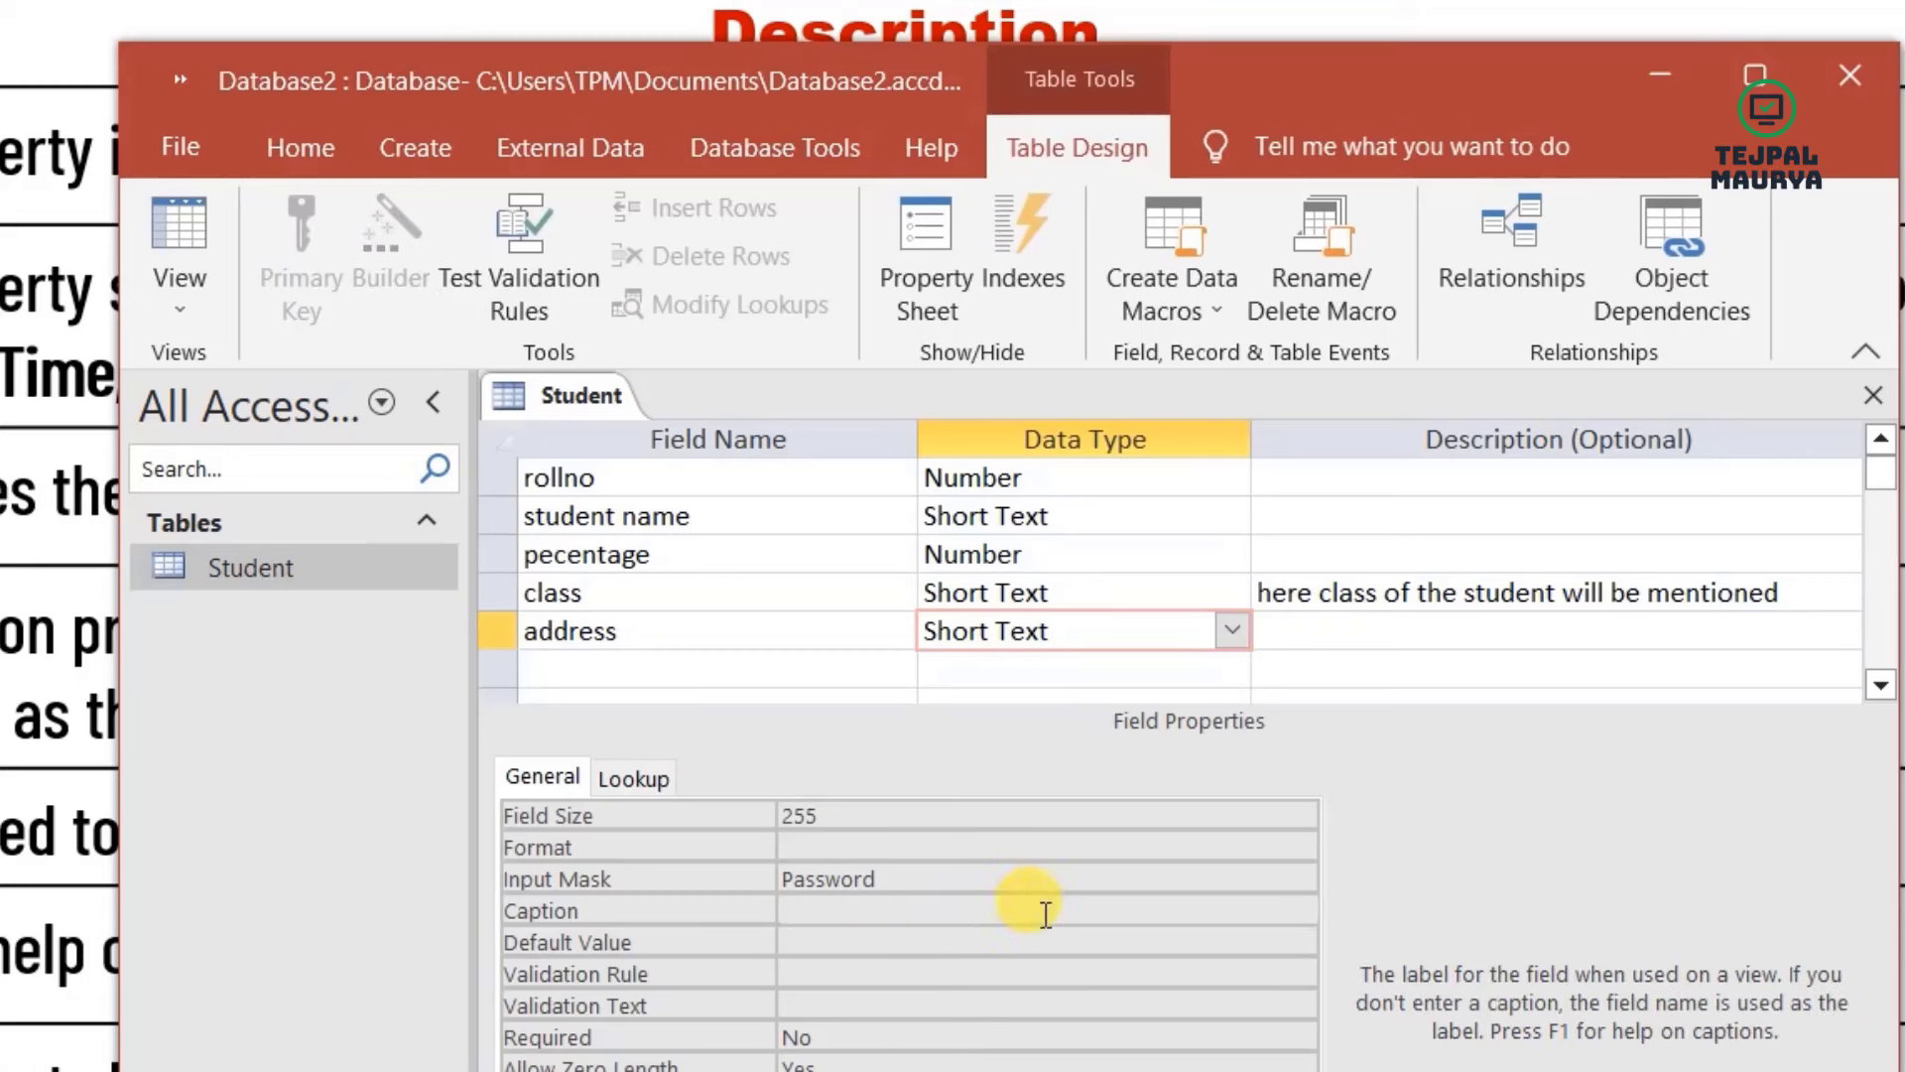
- Remove the Password input mask from the address field
{"action": "left_click", "coordinate": [1057, 879]}
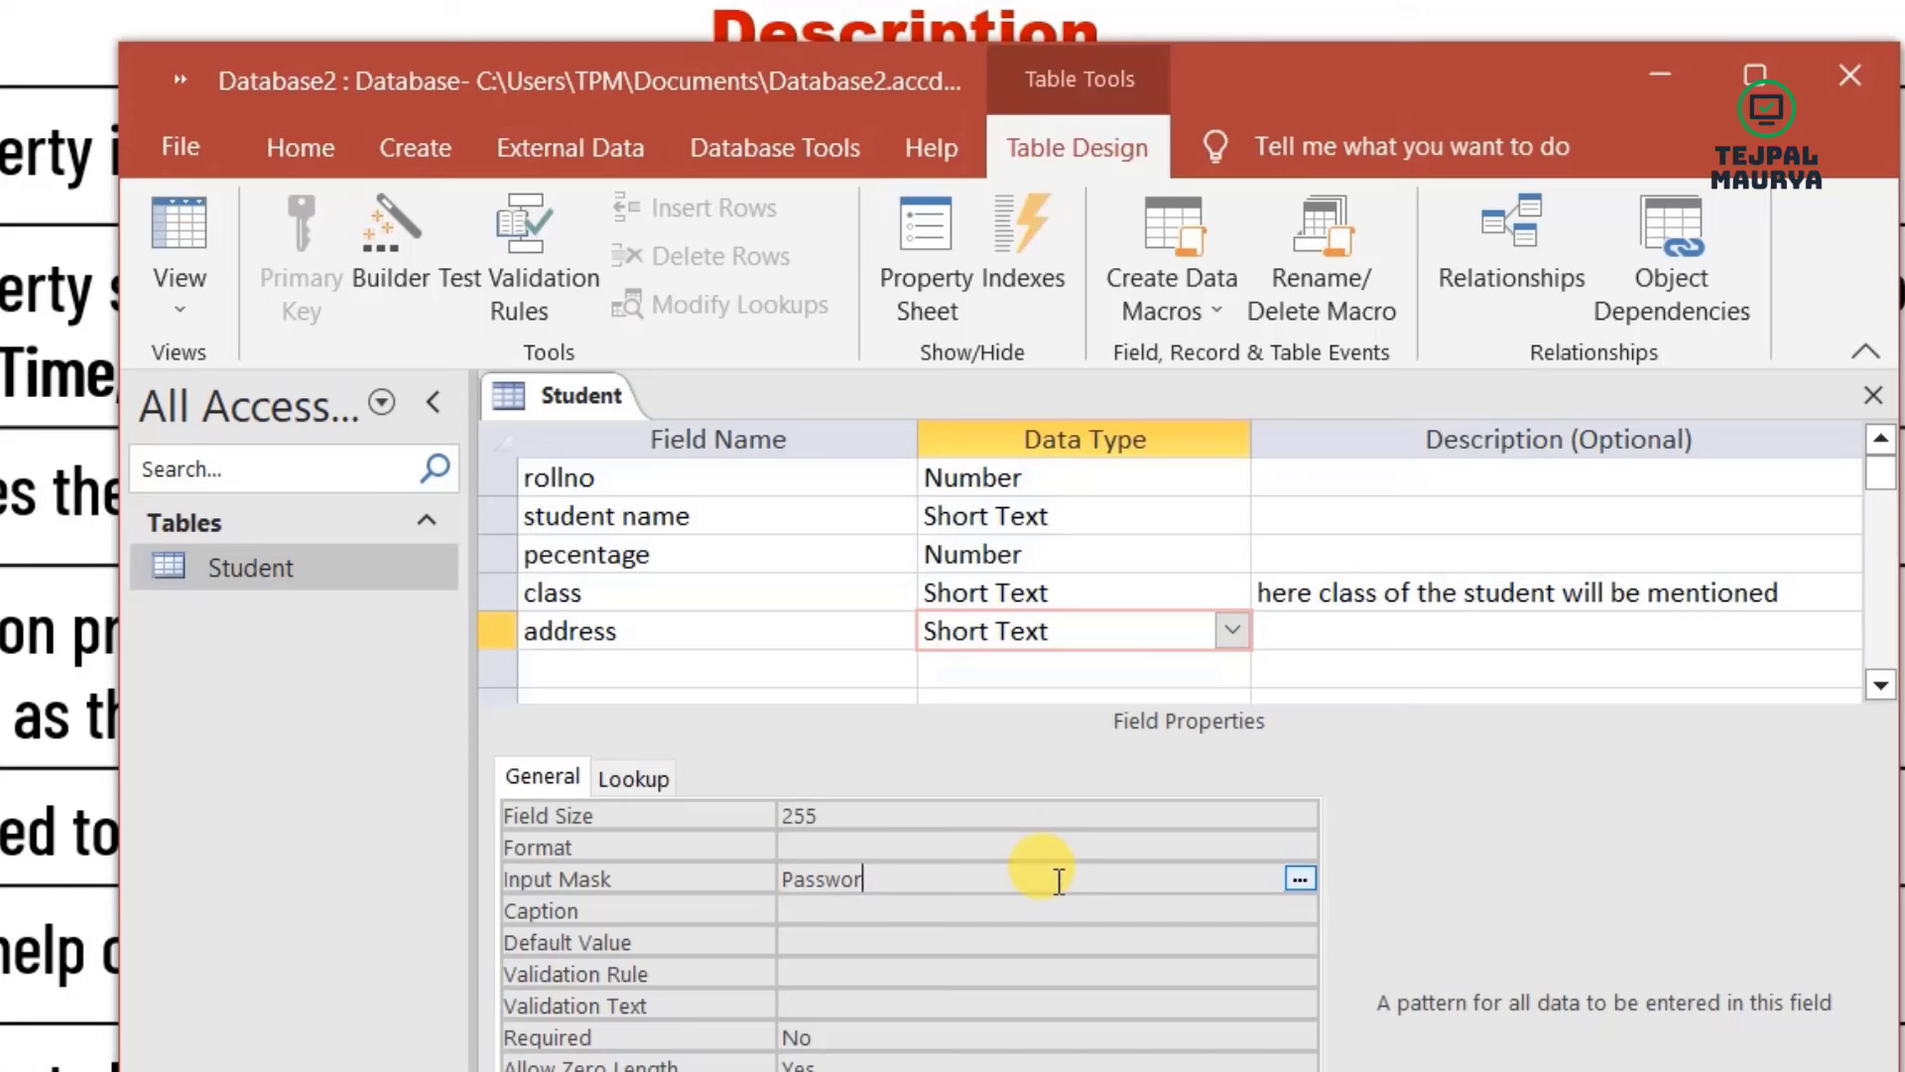
{"action": "key", "text": "BackSpace"}
{"action": "key", "text": "BackSpace"}
{"action": "key", "text": "BackSpace"}
{"action": "key", "text": "BackSpace"}
{"action": "key", "text": "BackSpace"}
{"action": "key", "text": "BackSpace"}
{"action": "key", "text": "BackSpace"}
- Set the address field's Default Value to Delhi, save the table and open it in Datasheet View
{"action": "left_click", "coordinate": [766, 948]}
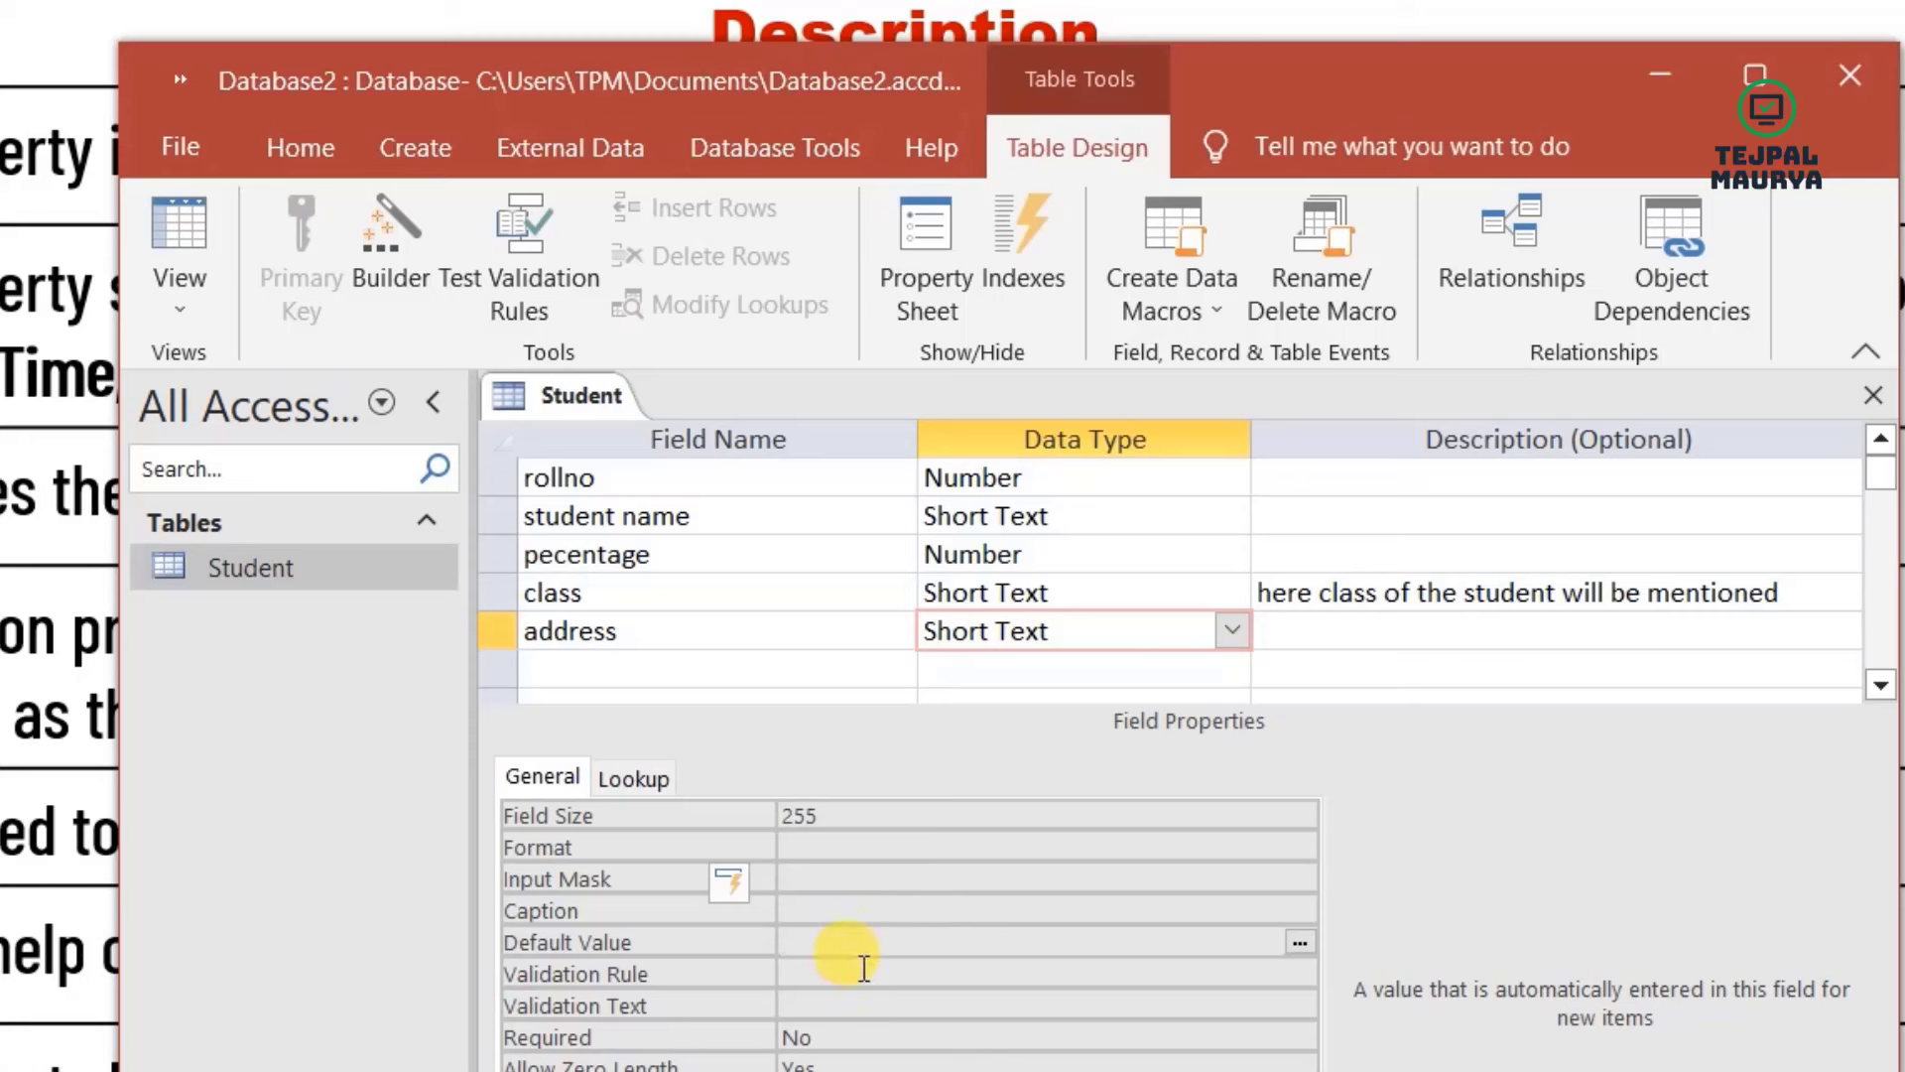
{"action": "type", "text": "De"}
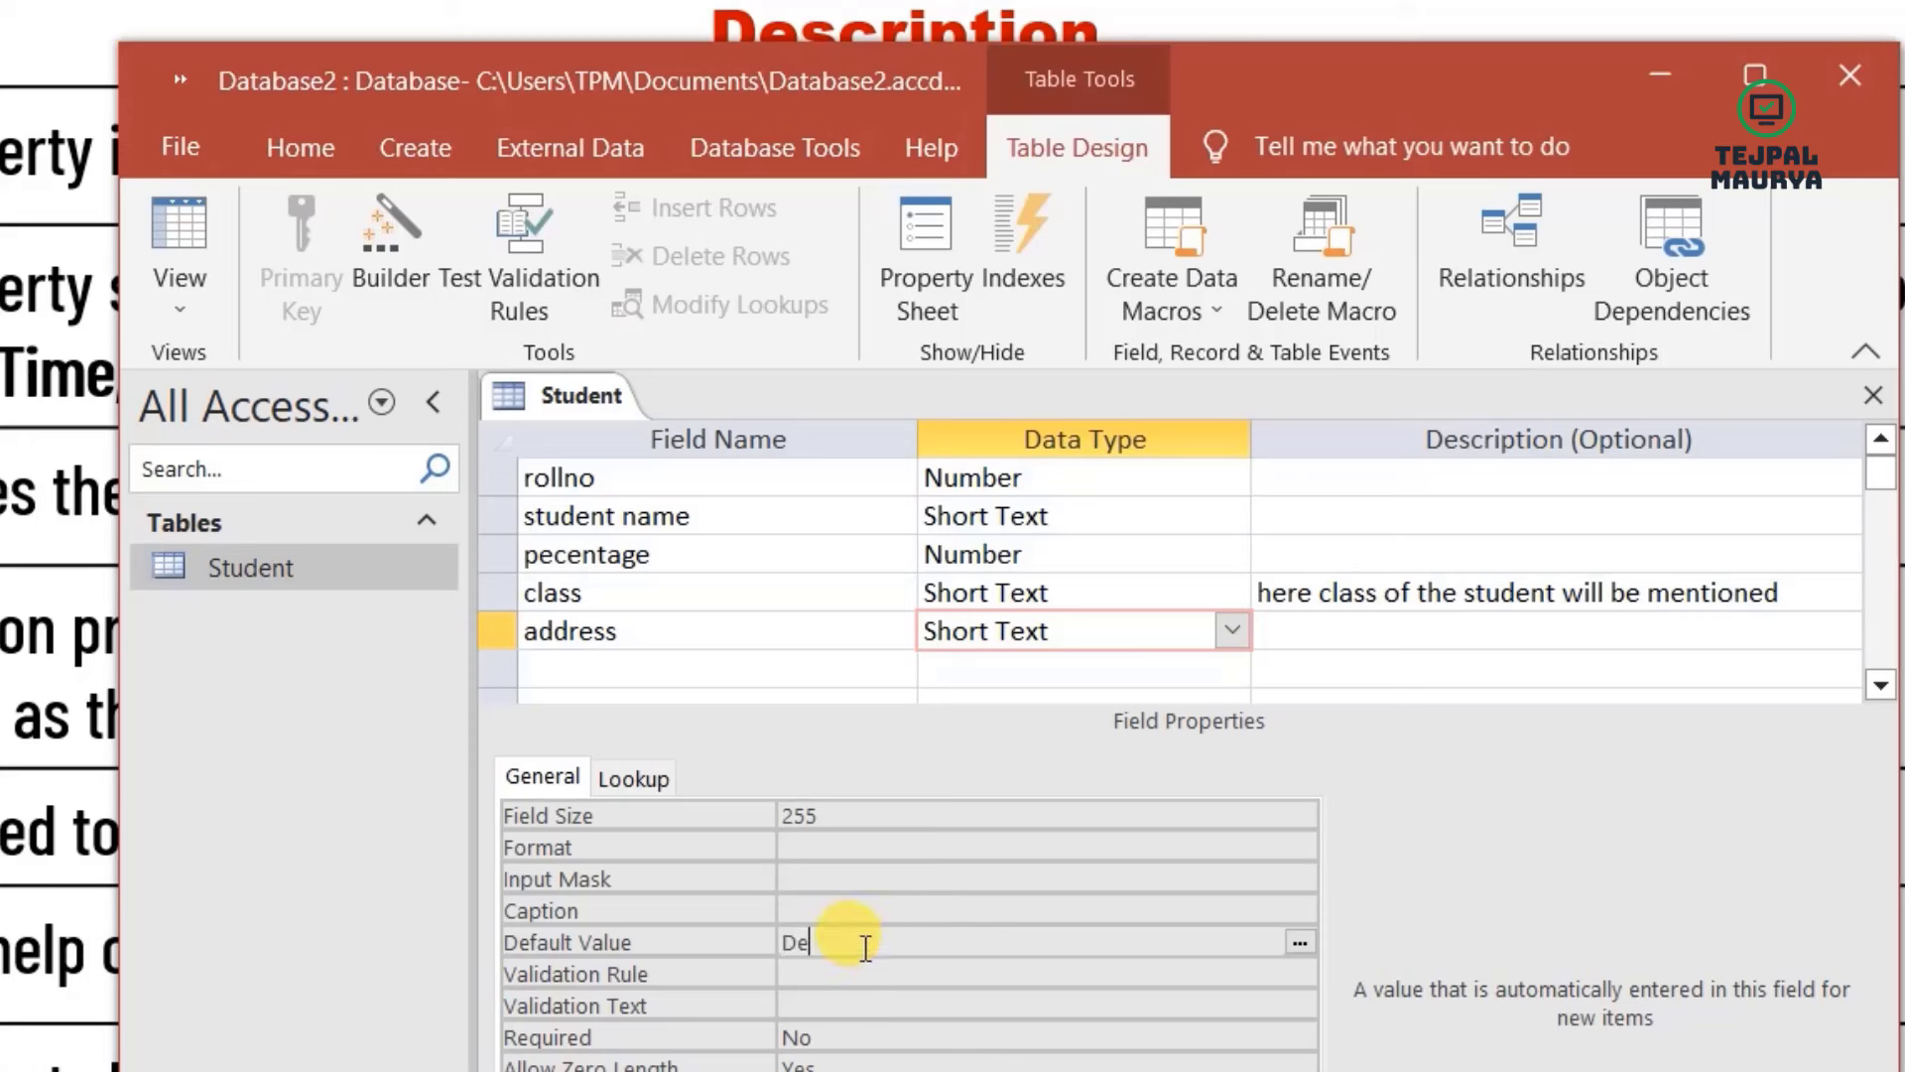
{"action": "type", "text": "lhi"}
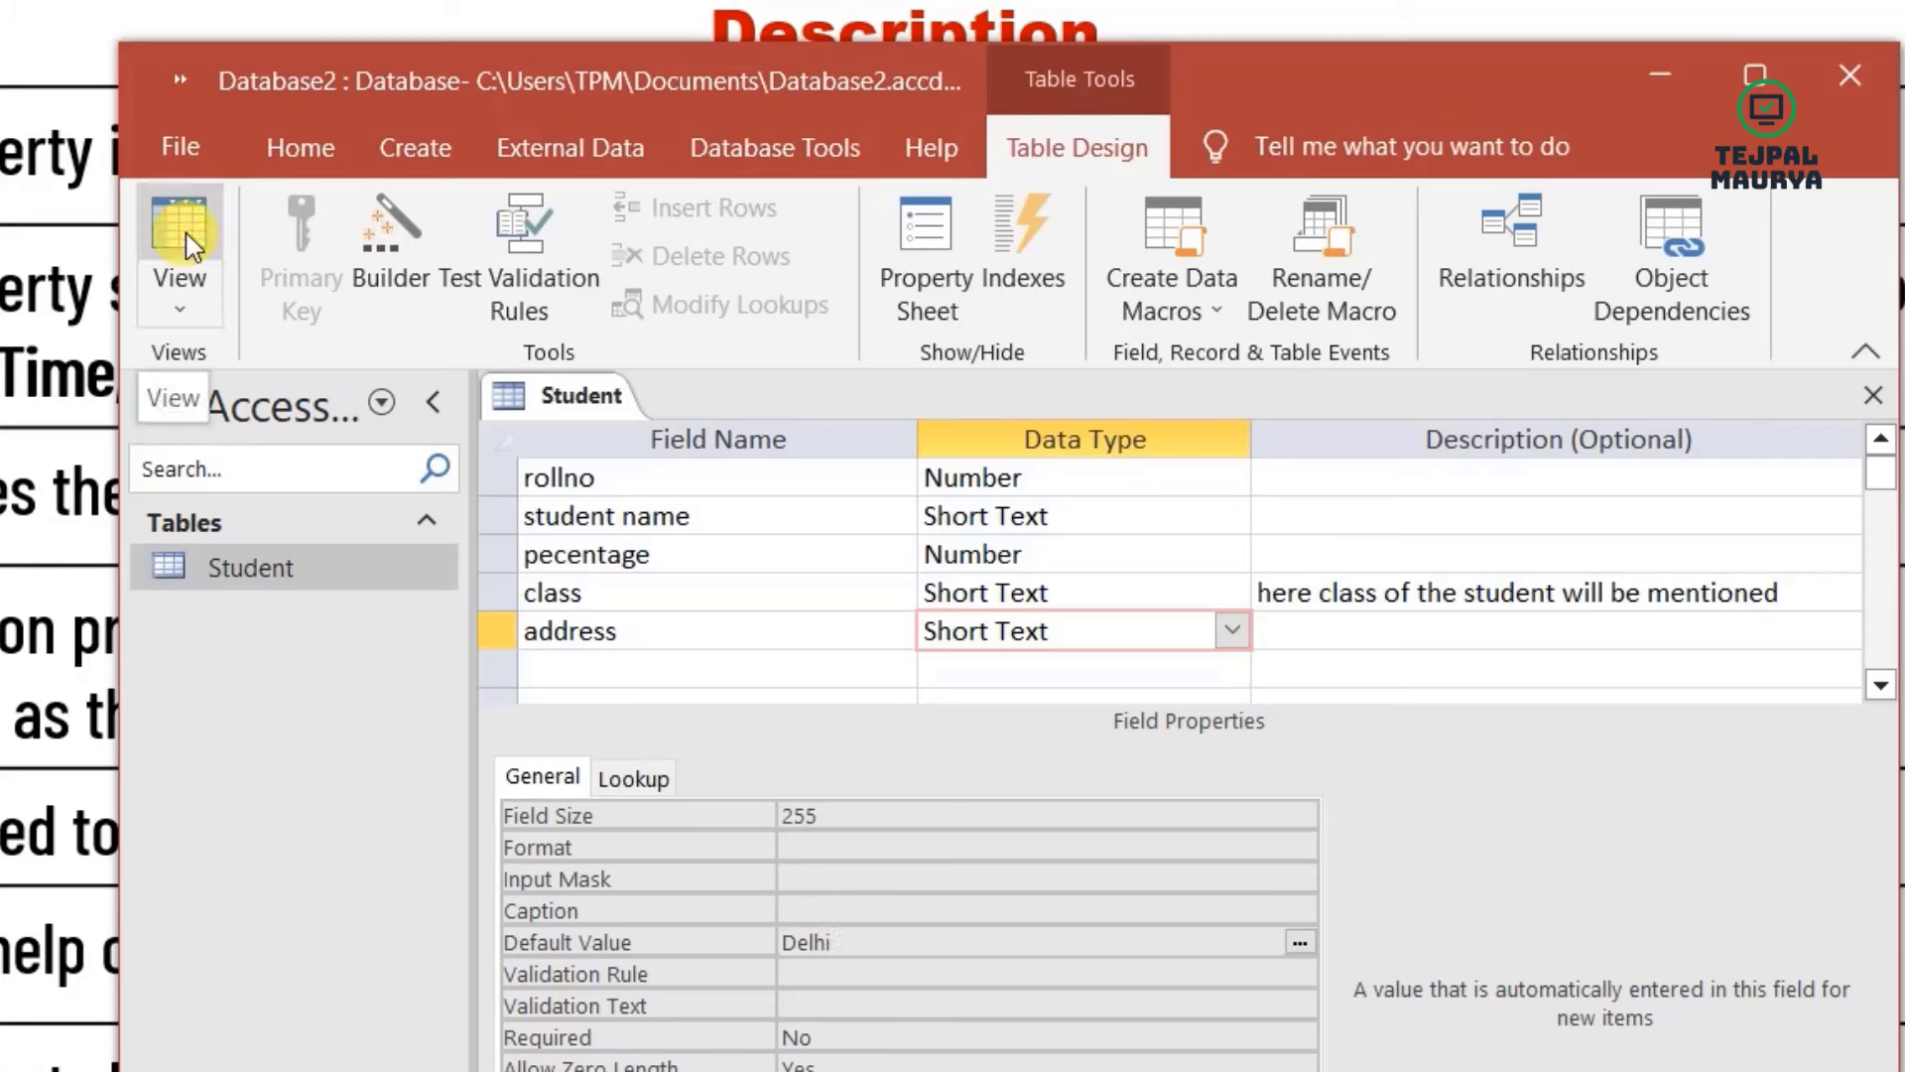
{"action": "left_click", "coordinate": [179, 256]}
{"action": "left_click", "coordinate": [555, 780]}
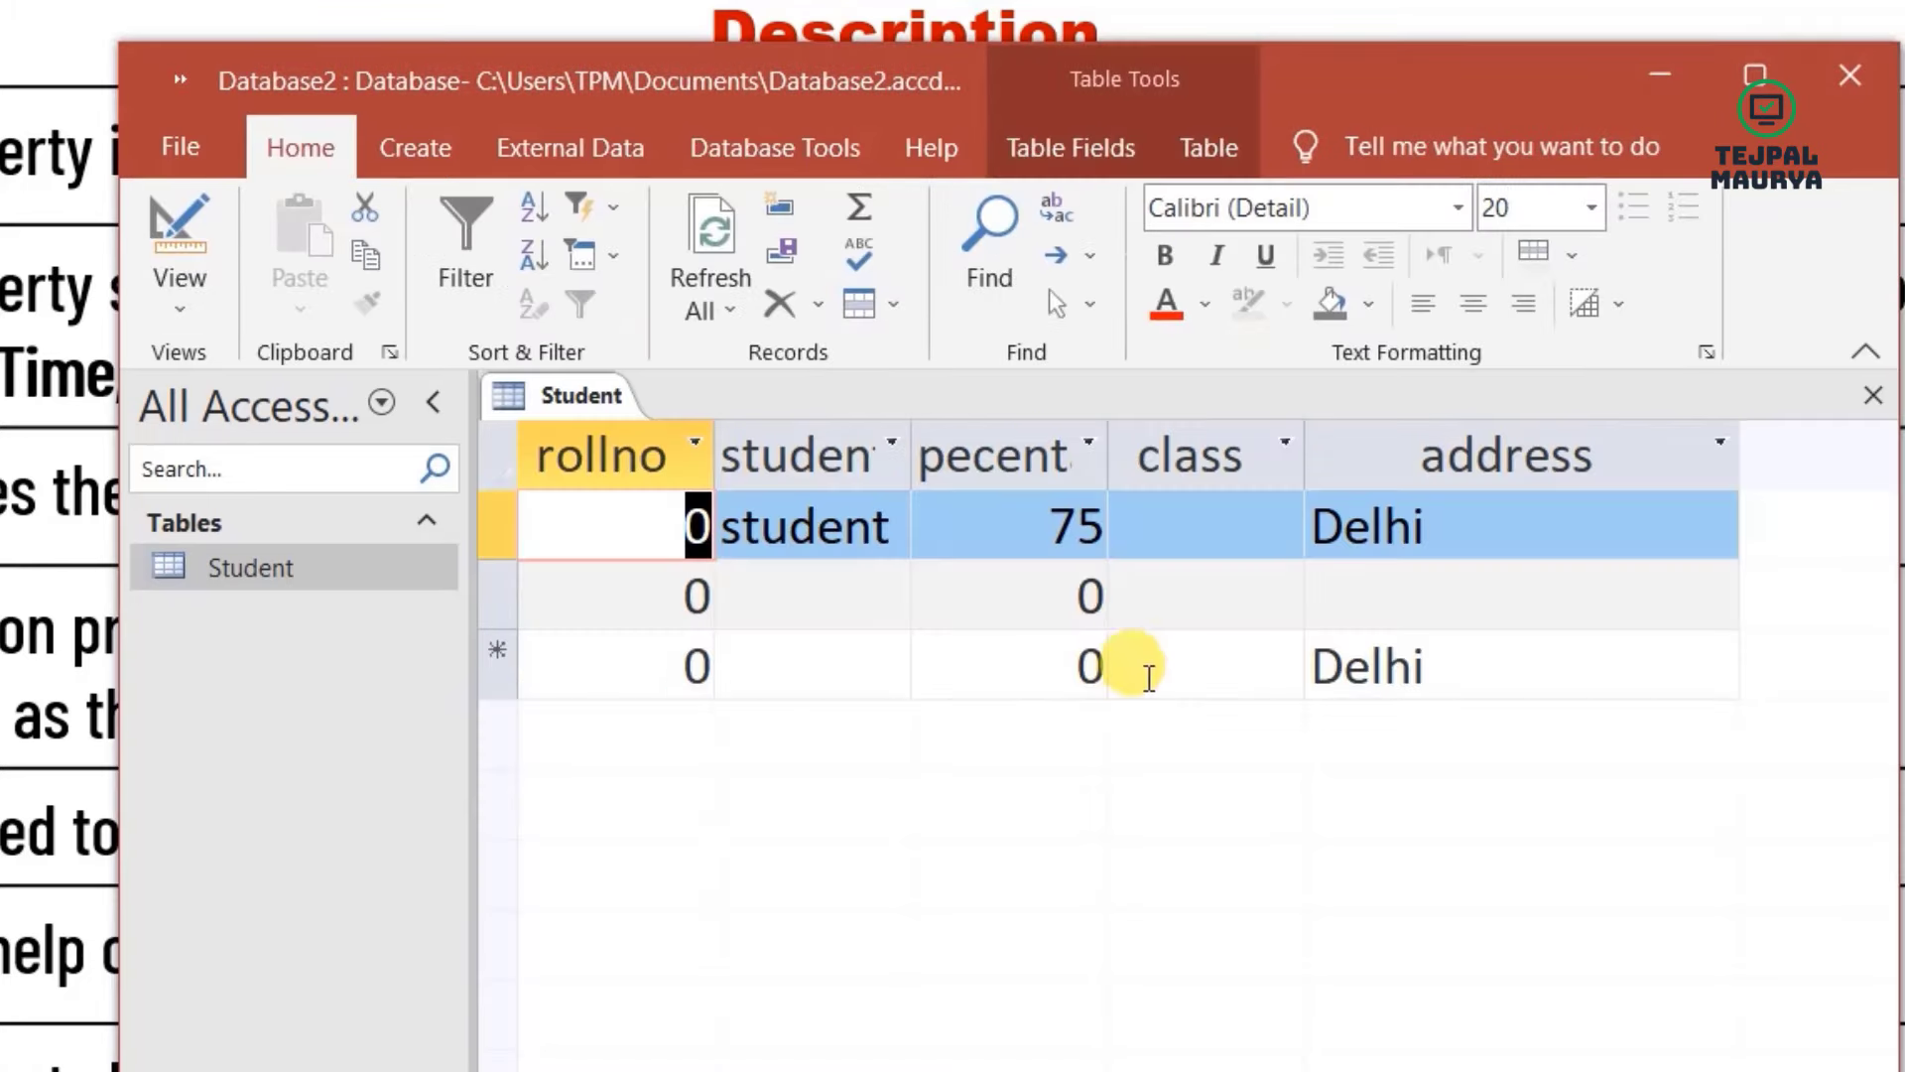
{"action": "key", "text": "ctrl+2"}
{"action": "left_click_drag", "start_coordinate": [1423, 553], "coordinate": [1533, 511]}
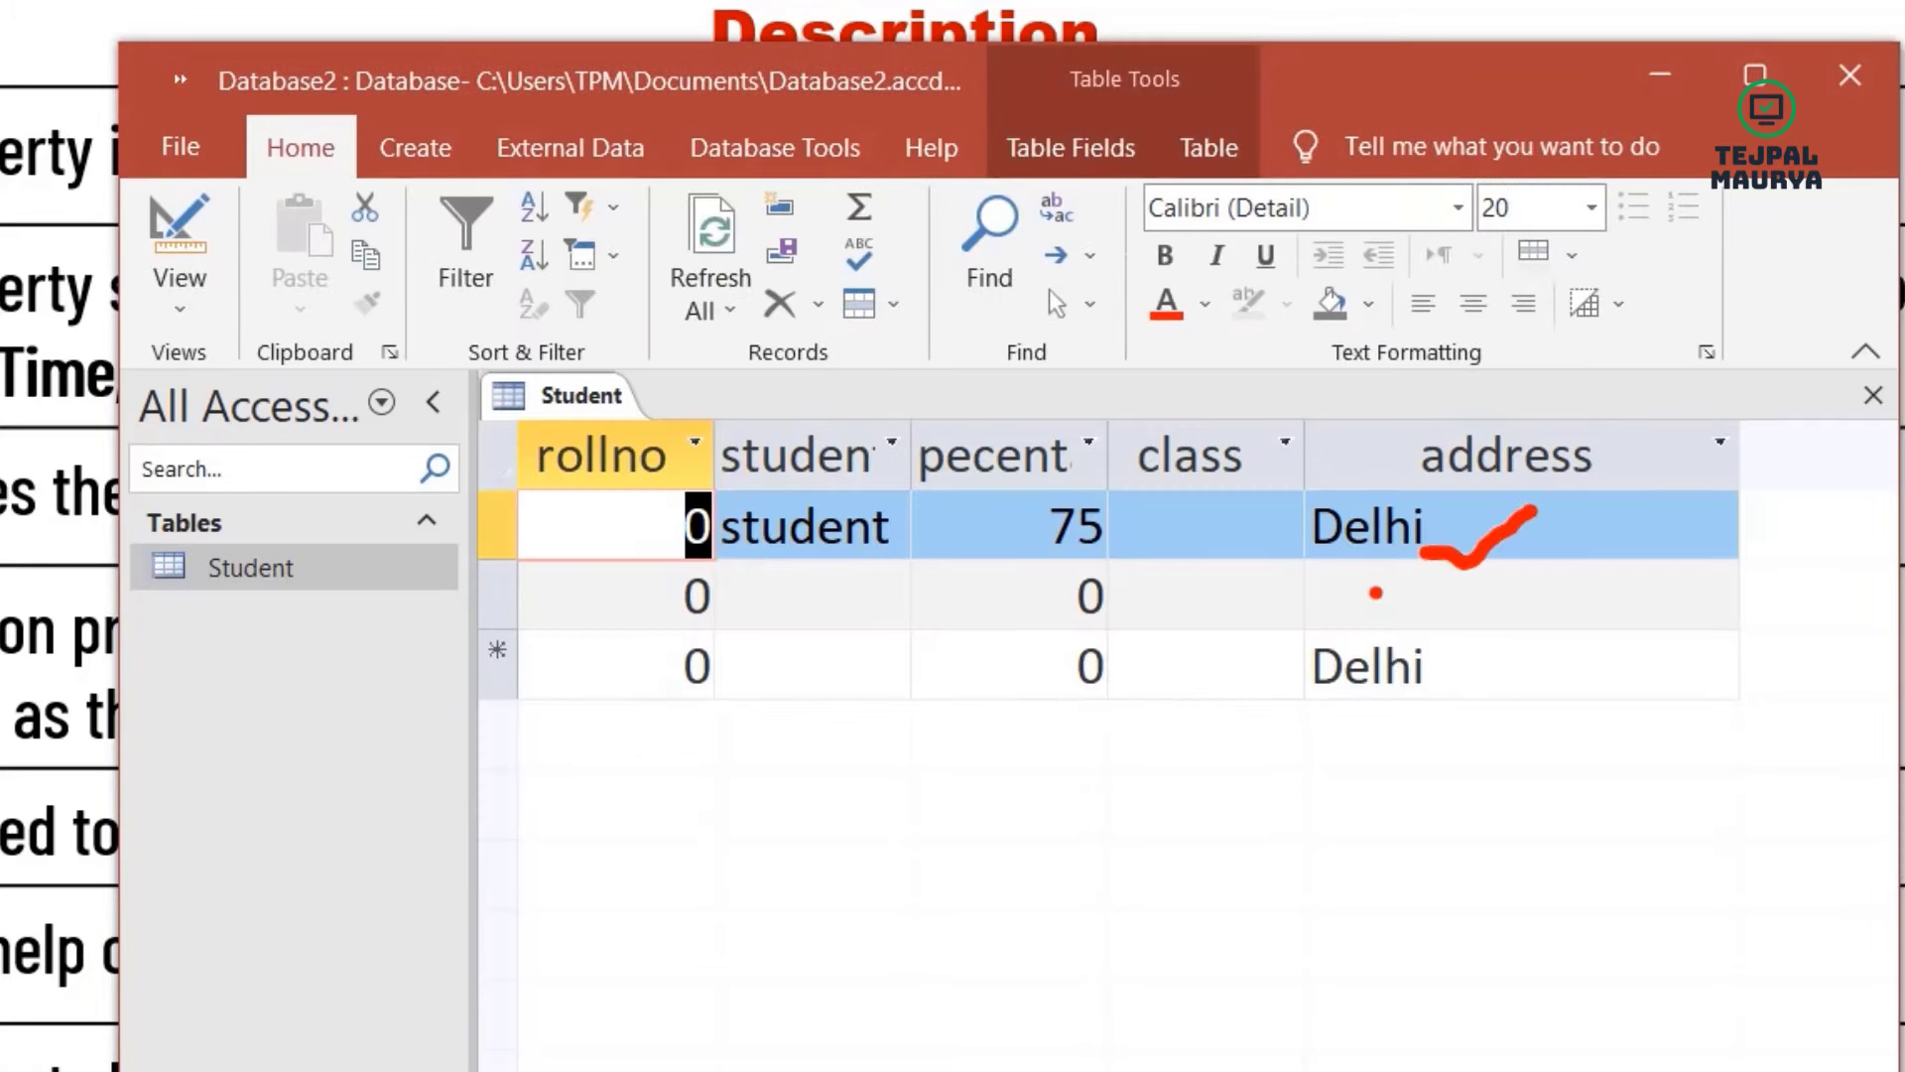
{"action": "left_click", "coordinate": [908, 583]}
{"action": "left_click_drag", "start_coordinate": [1366, 600], "coordinate": [1528, 550]}
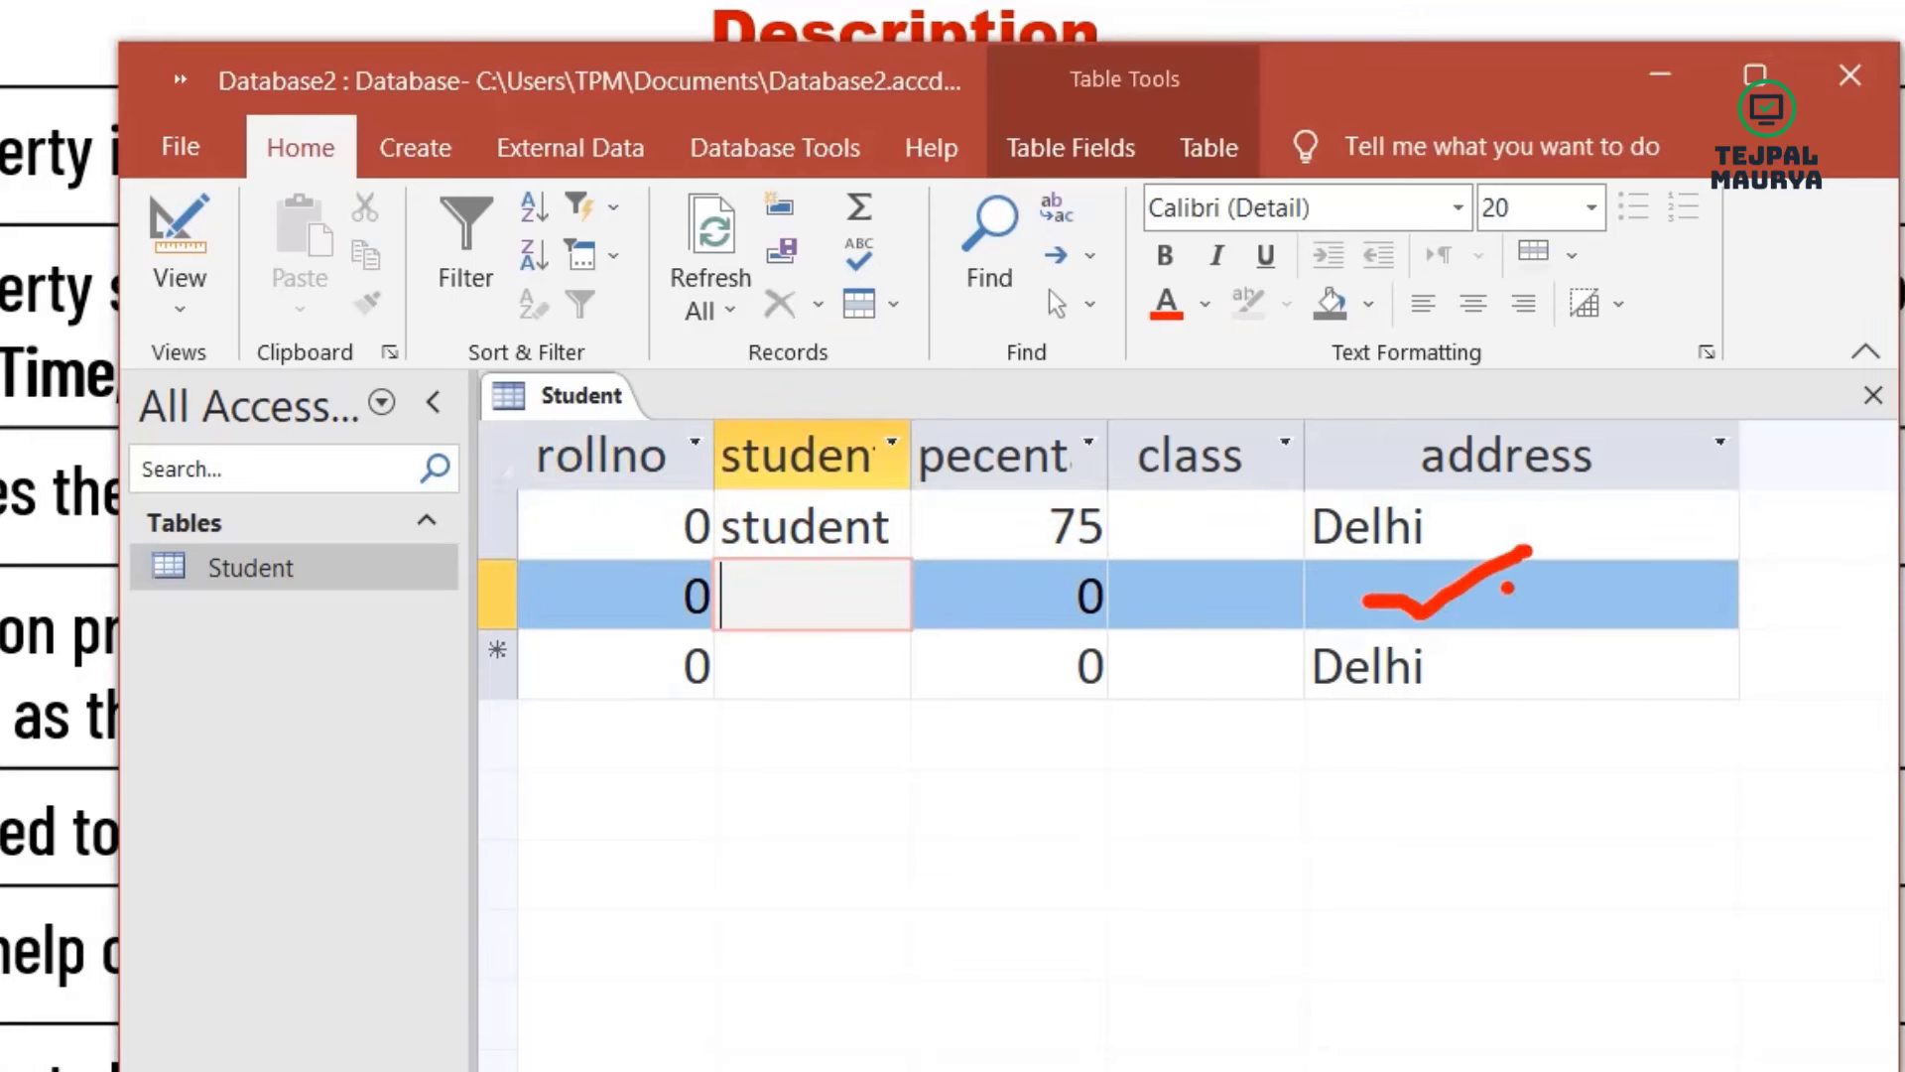
- Replace the first record's student name with a sample first name followed by the digit 4
{"action": "left_click", "coordinate": [880, 527]}
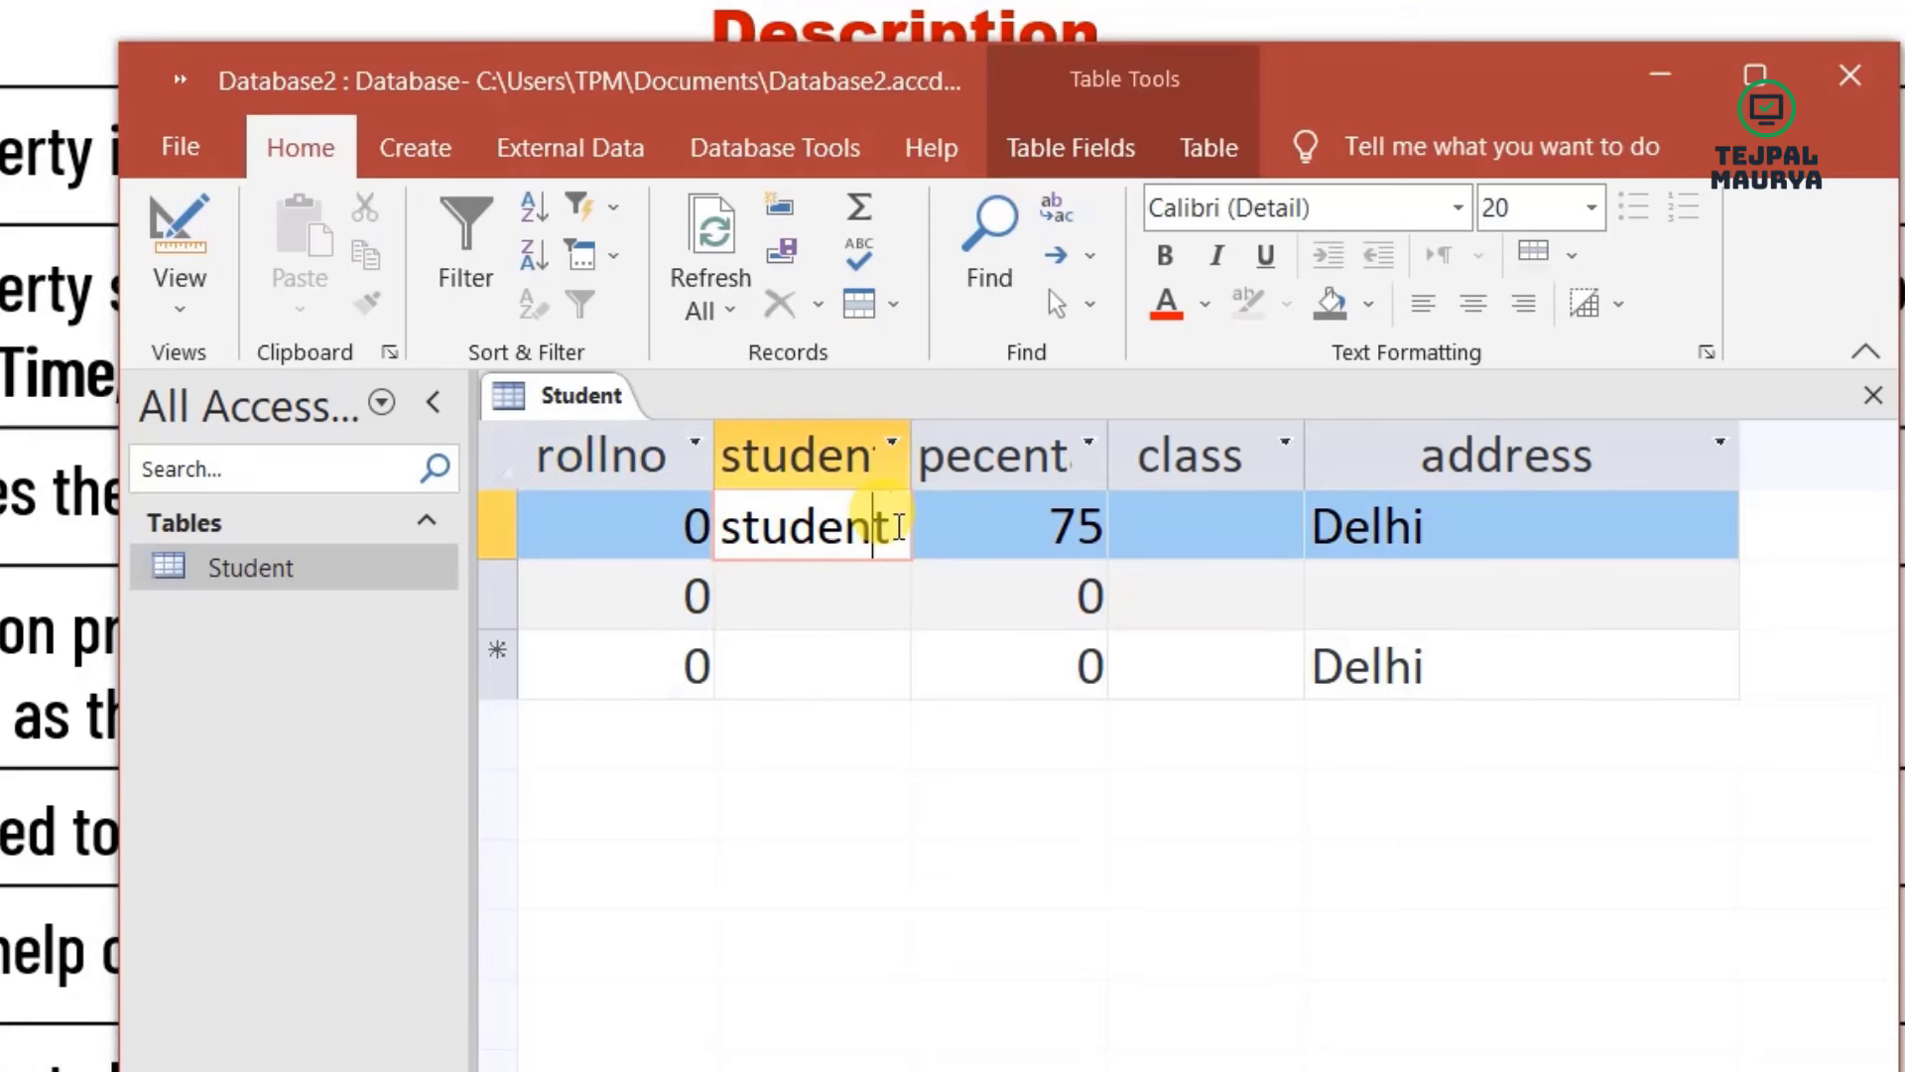
{"action": "left_click", "coordinate": [898, 527]}
{"action": "key", "text": "BackSpace"}
{"action": "key", "text": "BackSpace"}
{"action": "key", "text": "BackSpace"}
{"action": "key", "text": "BackSpace"}
{"action": "key", "text": "BackSpace"}
{"action": "key", "text": "BackSpace"}
{"action": "key", "text": "BackSpace"}
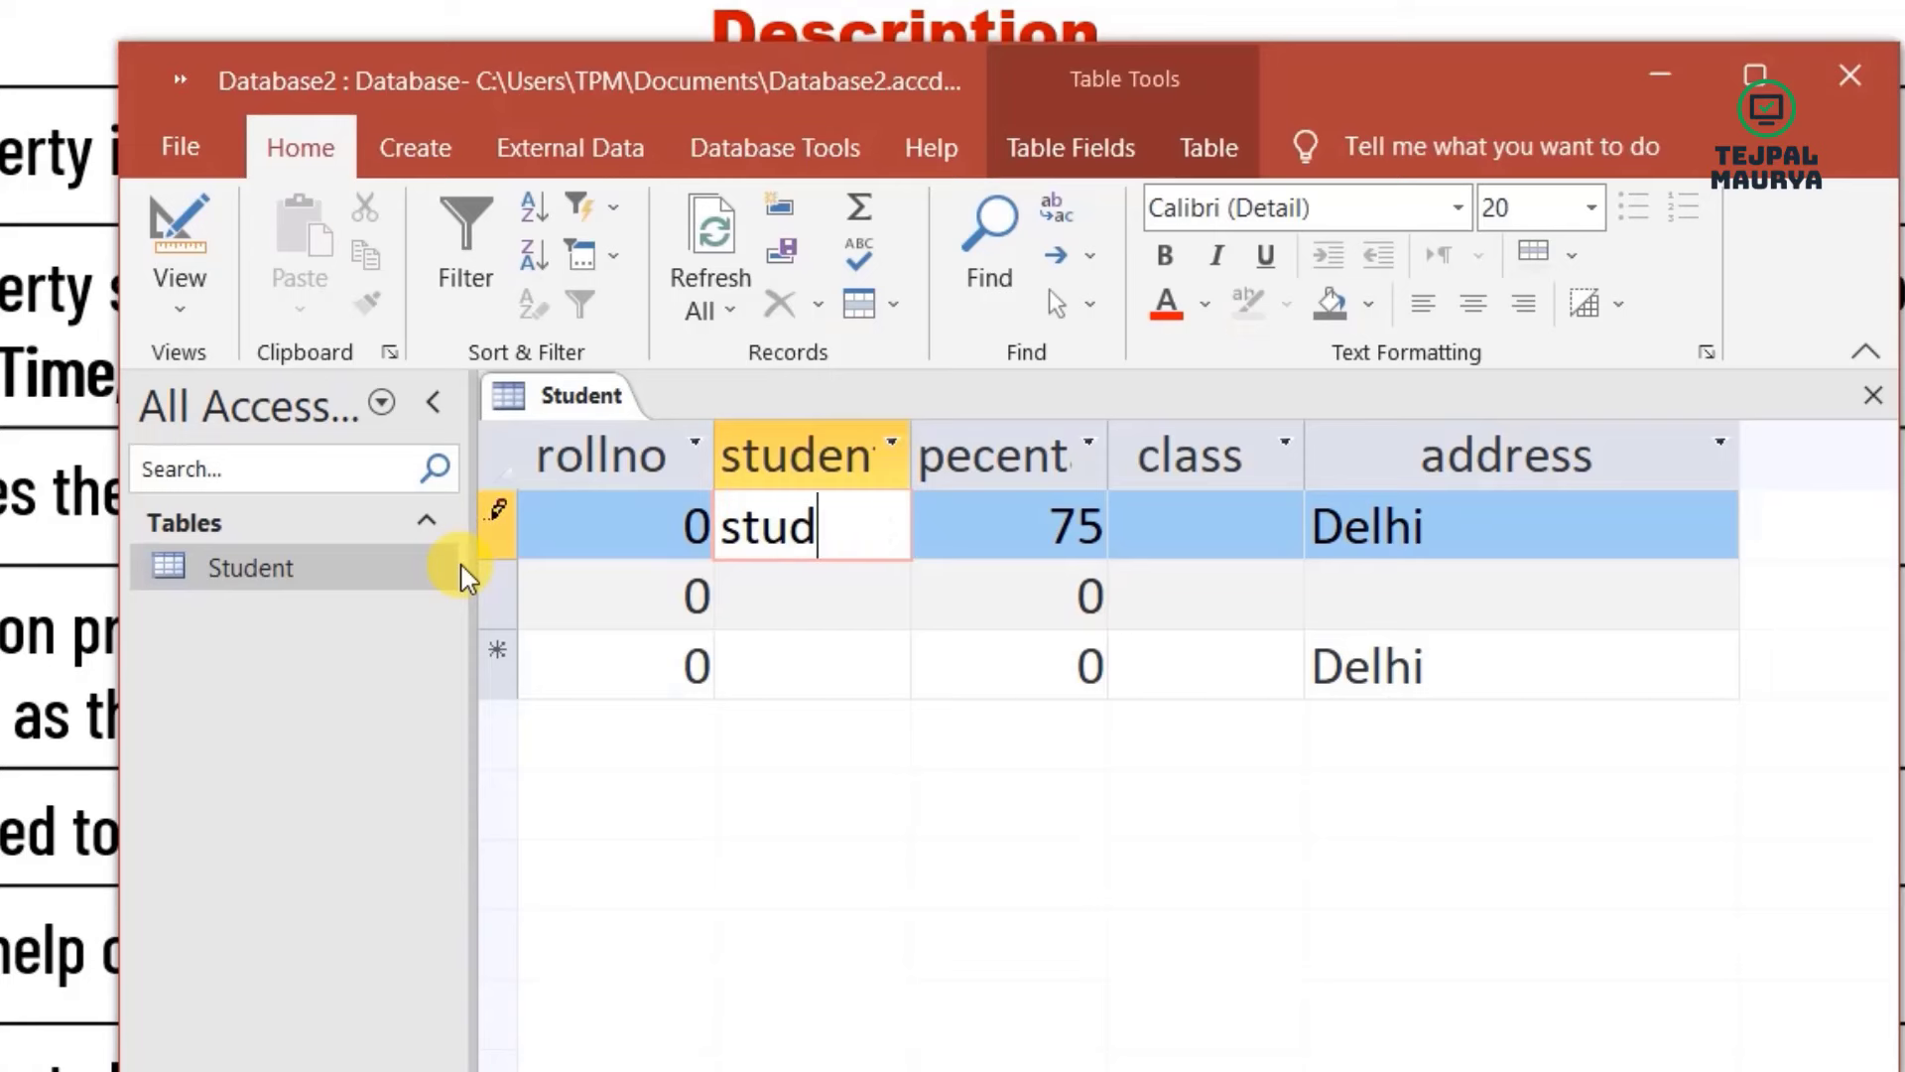
{"action": "type", "text": "Amit"}
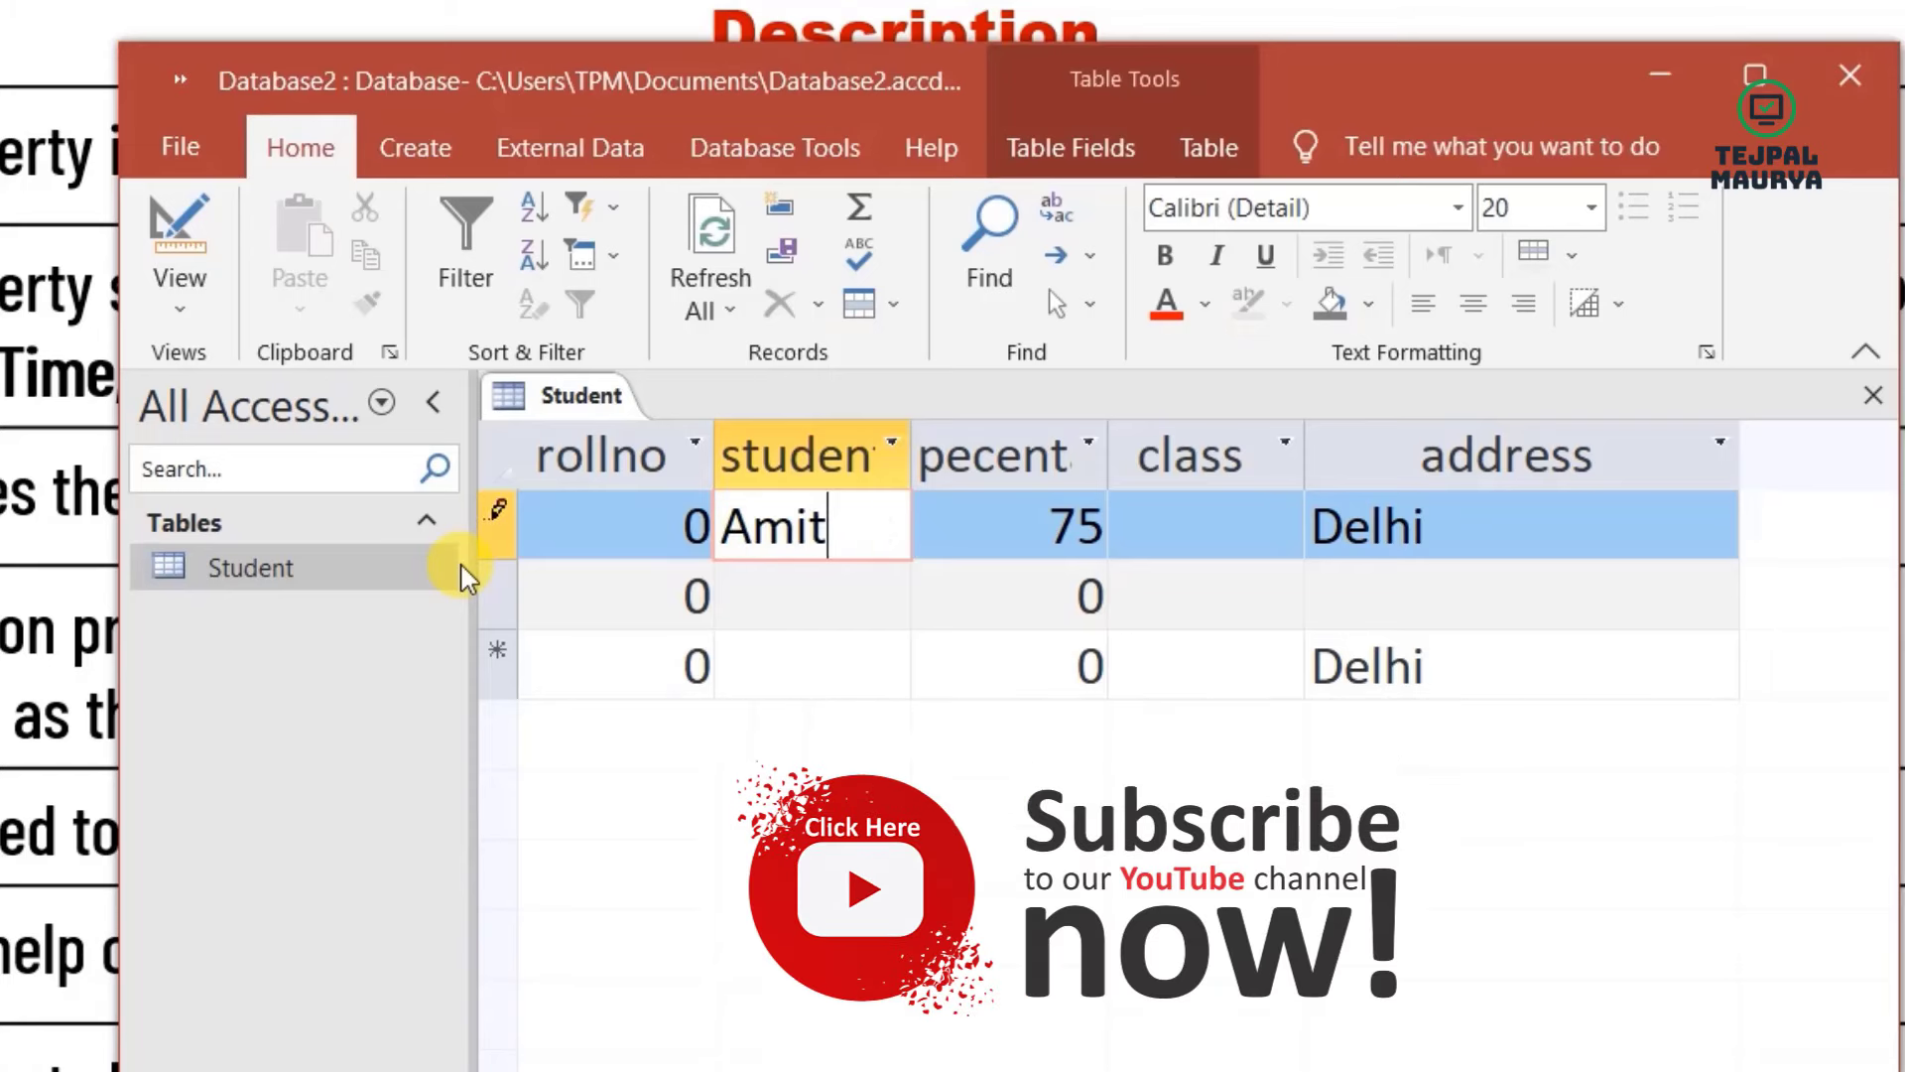
{"action": "type", "text": "4"}
{"action": "key", "text": "Tab"}
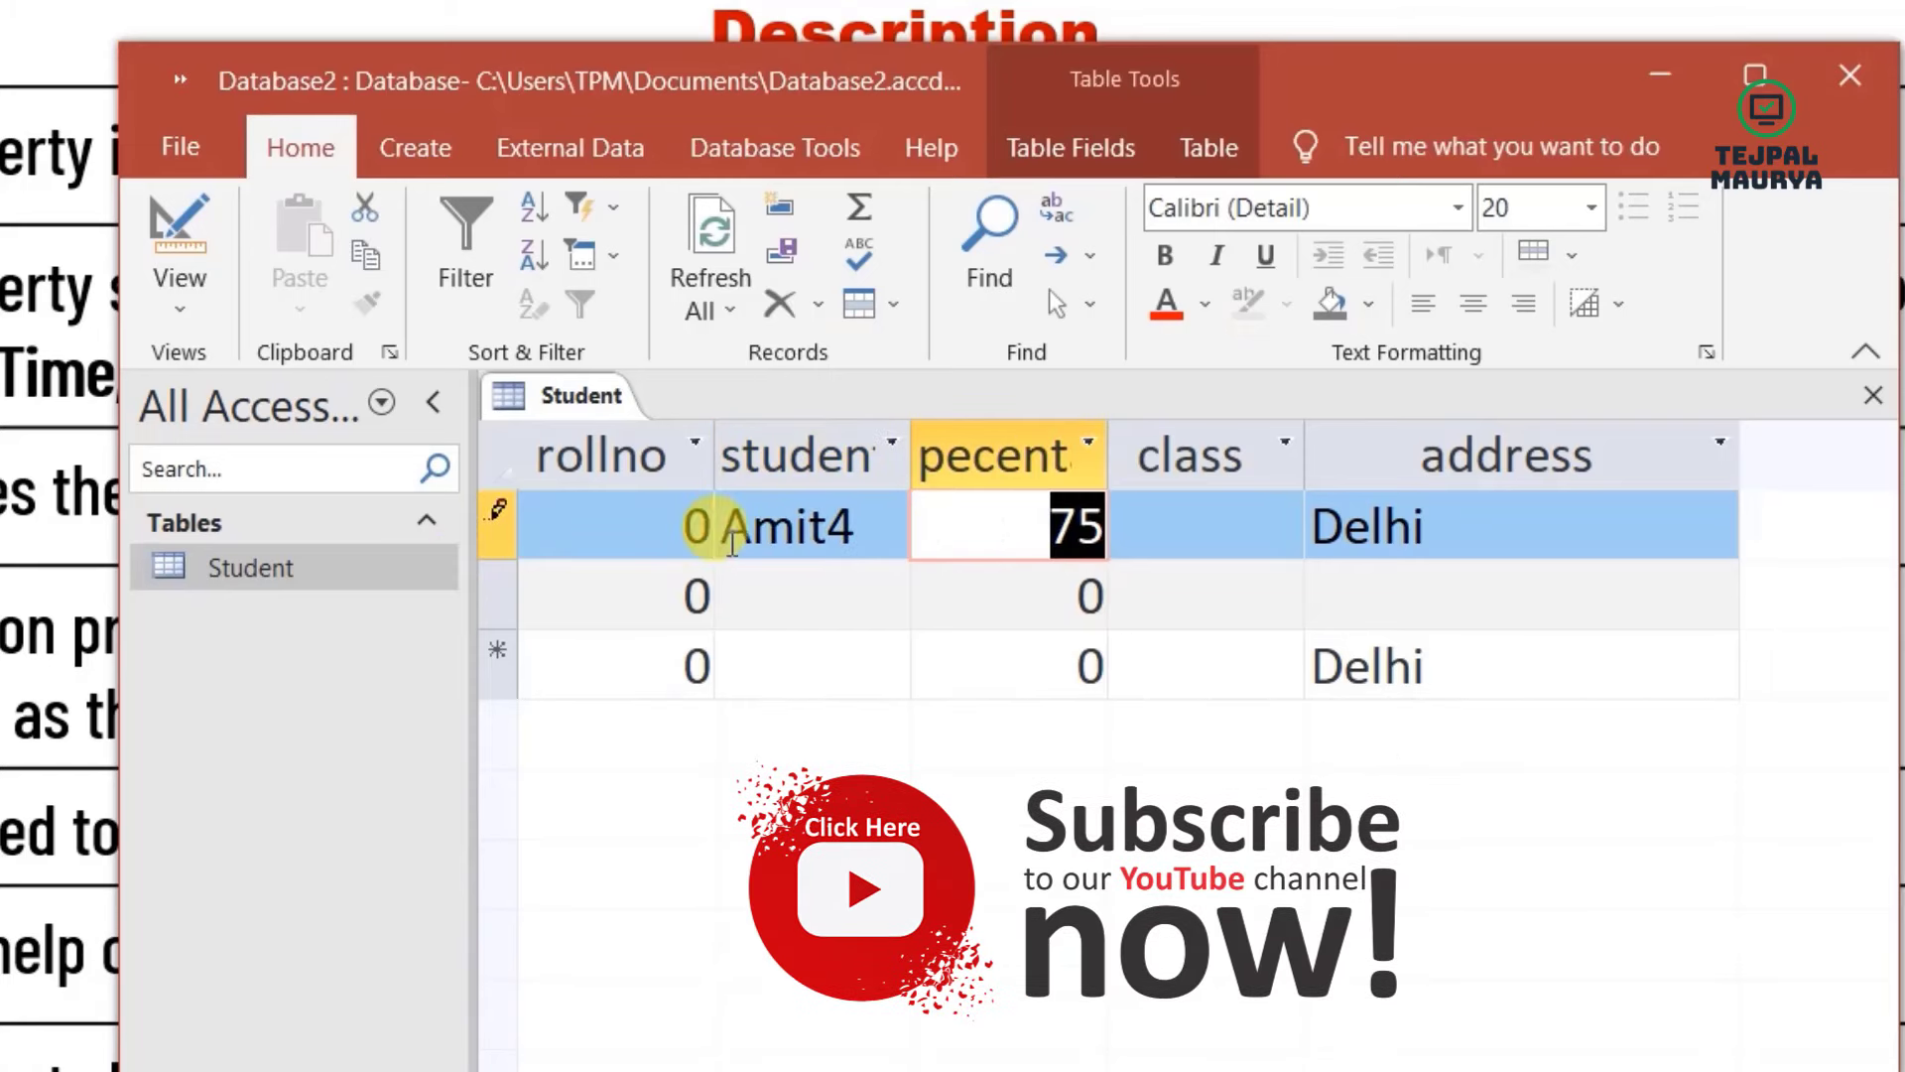
- Remove the digit 4 from the end of the first record's student name
{"action": "left_click", "coordinate": [866, 526]}
{"action": "key", "text": "BackSpace"}
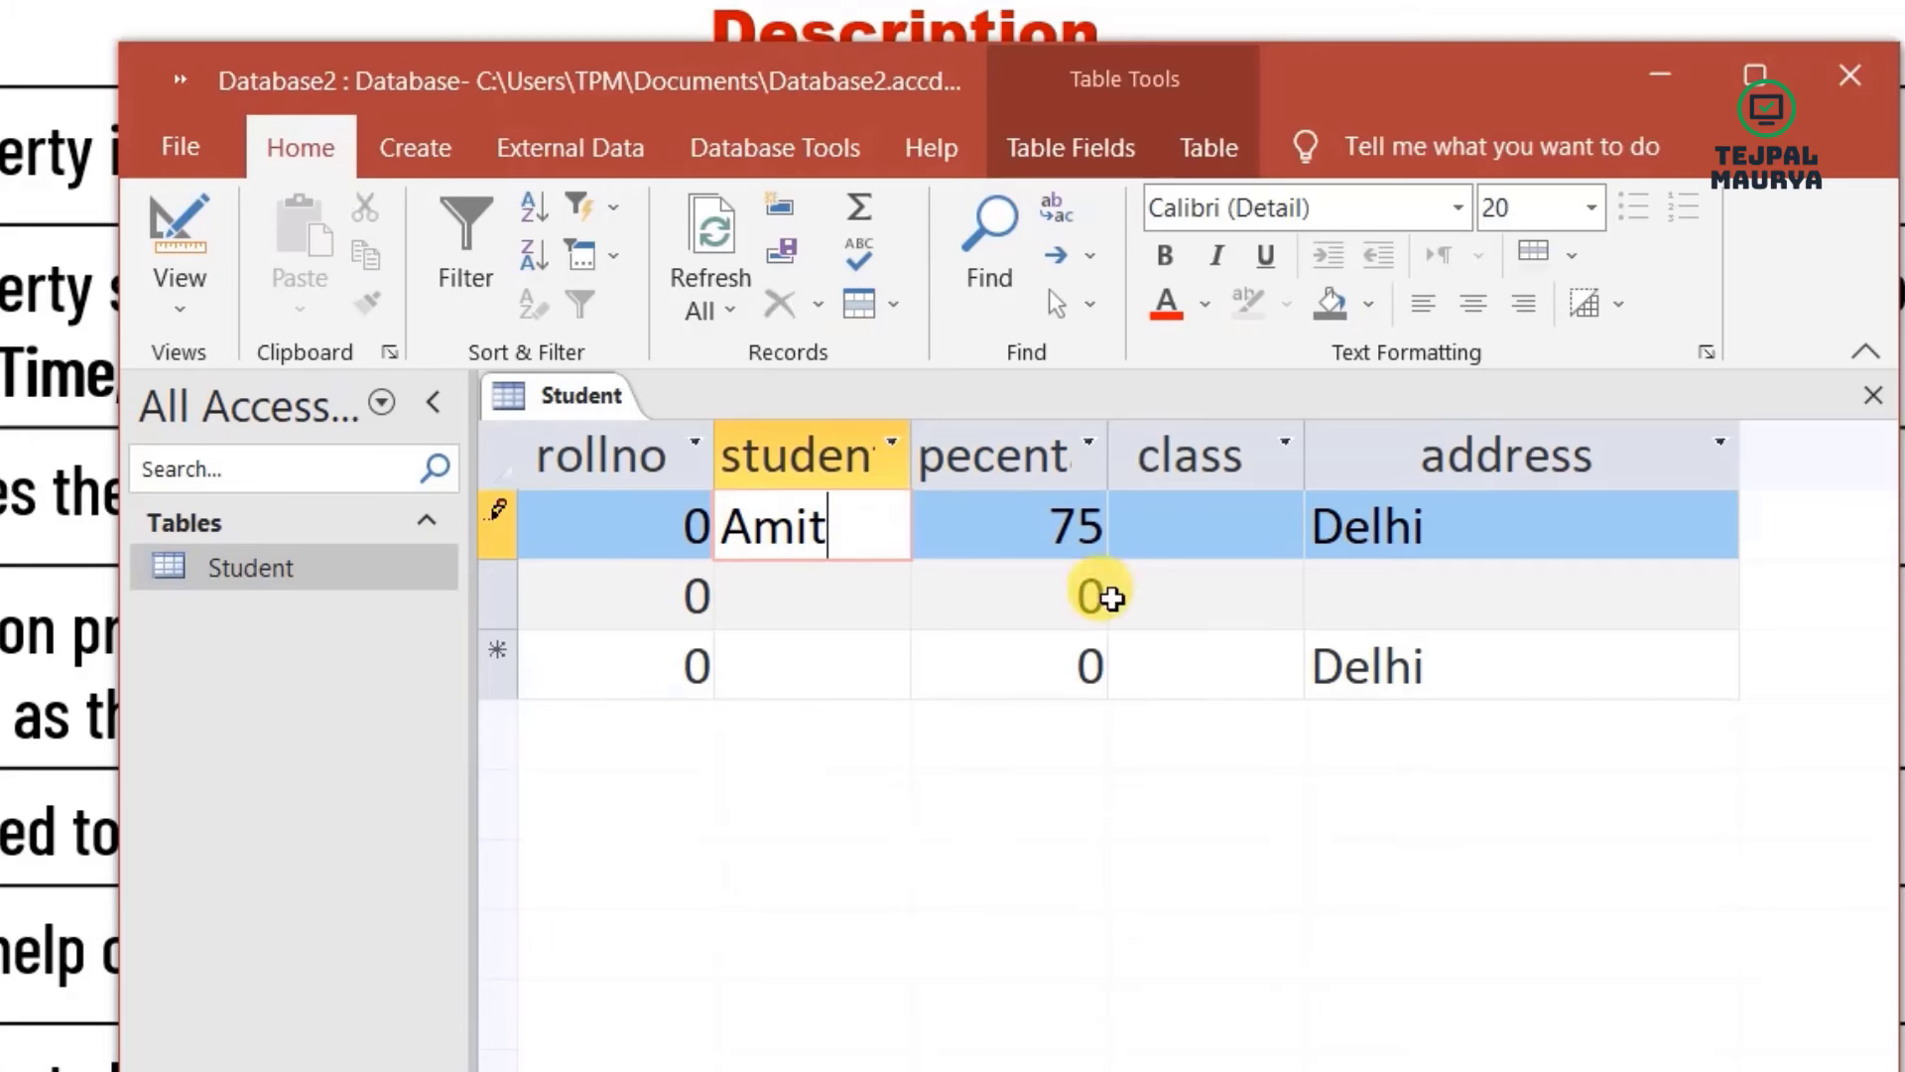
{"action": "left_click", "coordinate": [1433, 526]}
- Fill in the second record with a sample student first name, percentage 85, class 10 and address Delhi
{"action": "key", "text": "Tab"}
{"action": "key", "text": "Tab"}
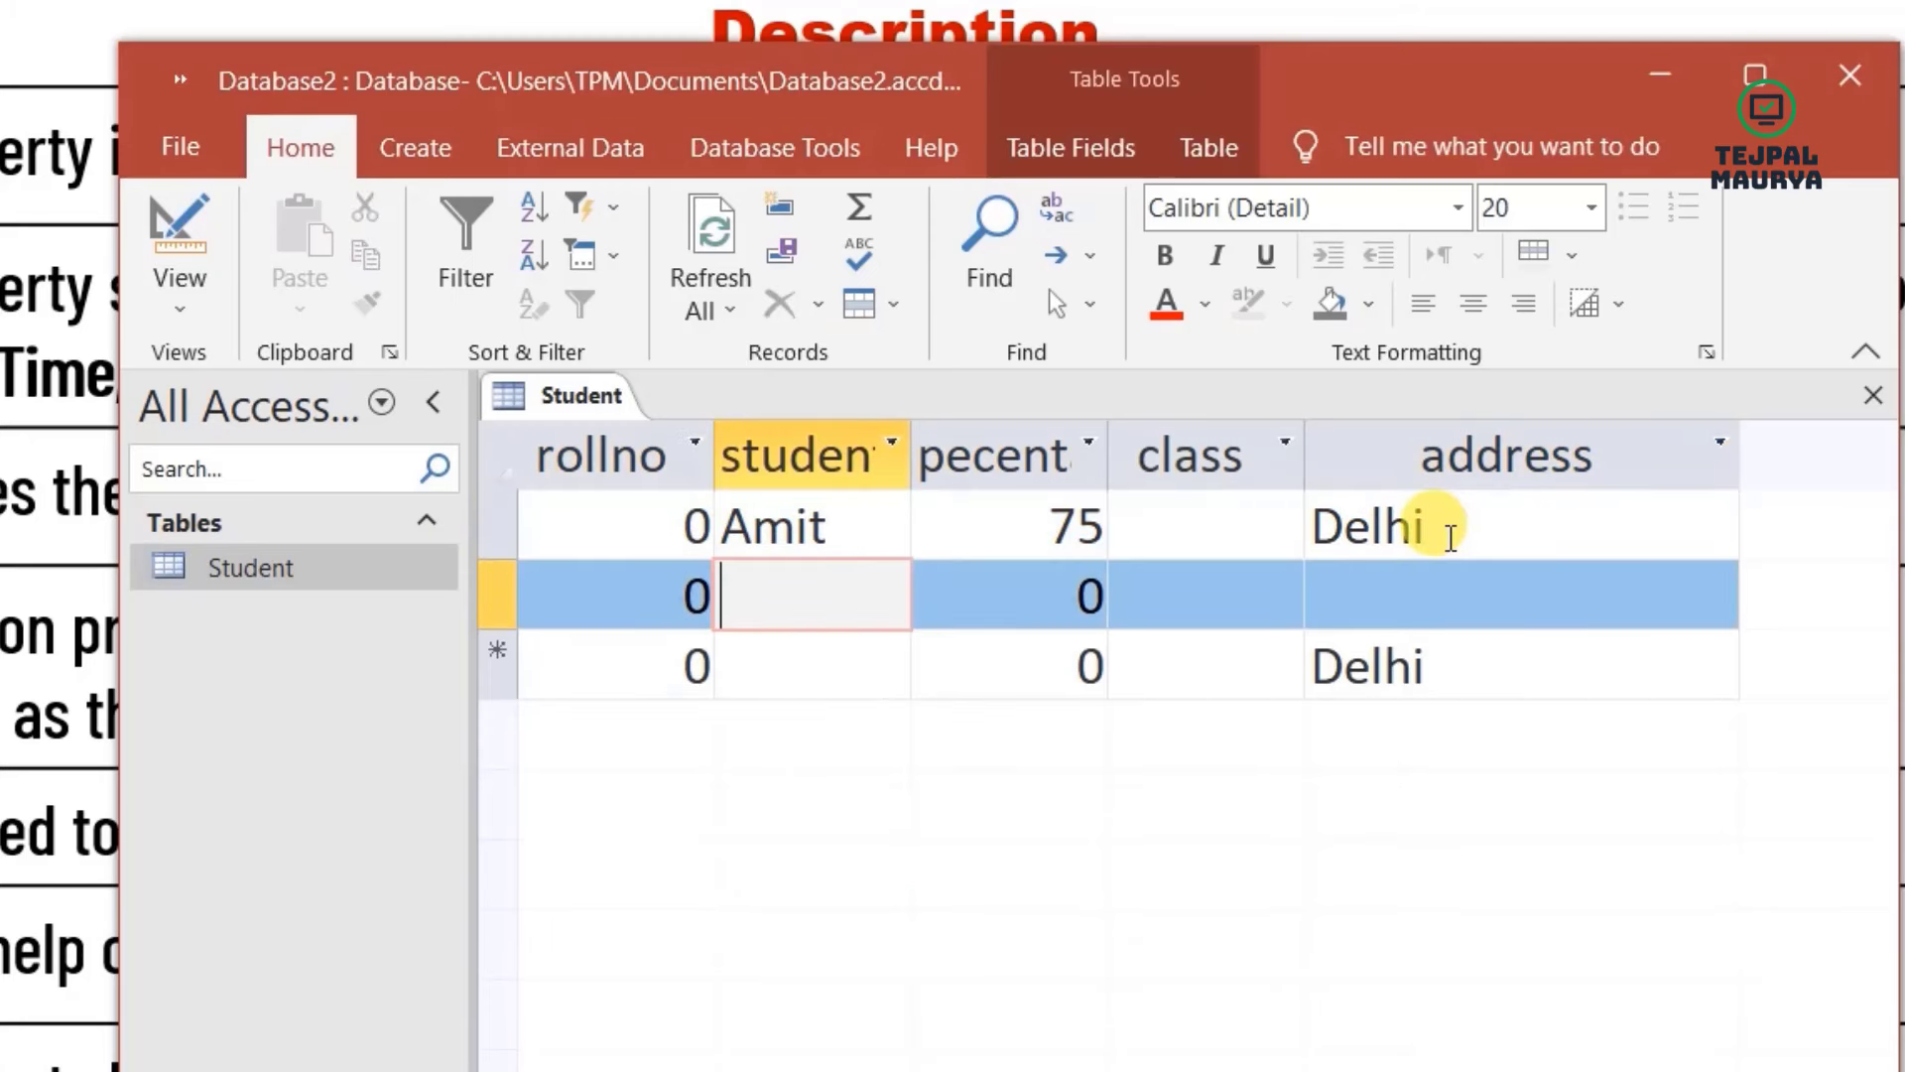
{"action": "type", "text": "Sachin"}
{"action": "key", "text": "Tab"}
{"action": "type", "text": "85"}
{"action": "key", "text": "Tab"}
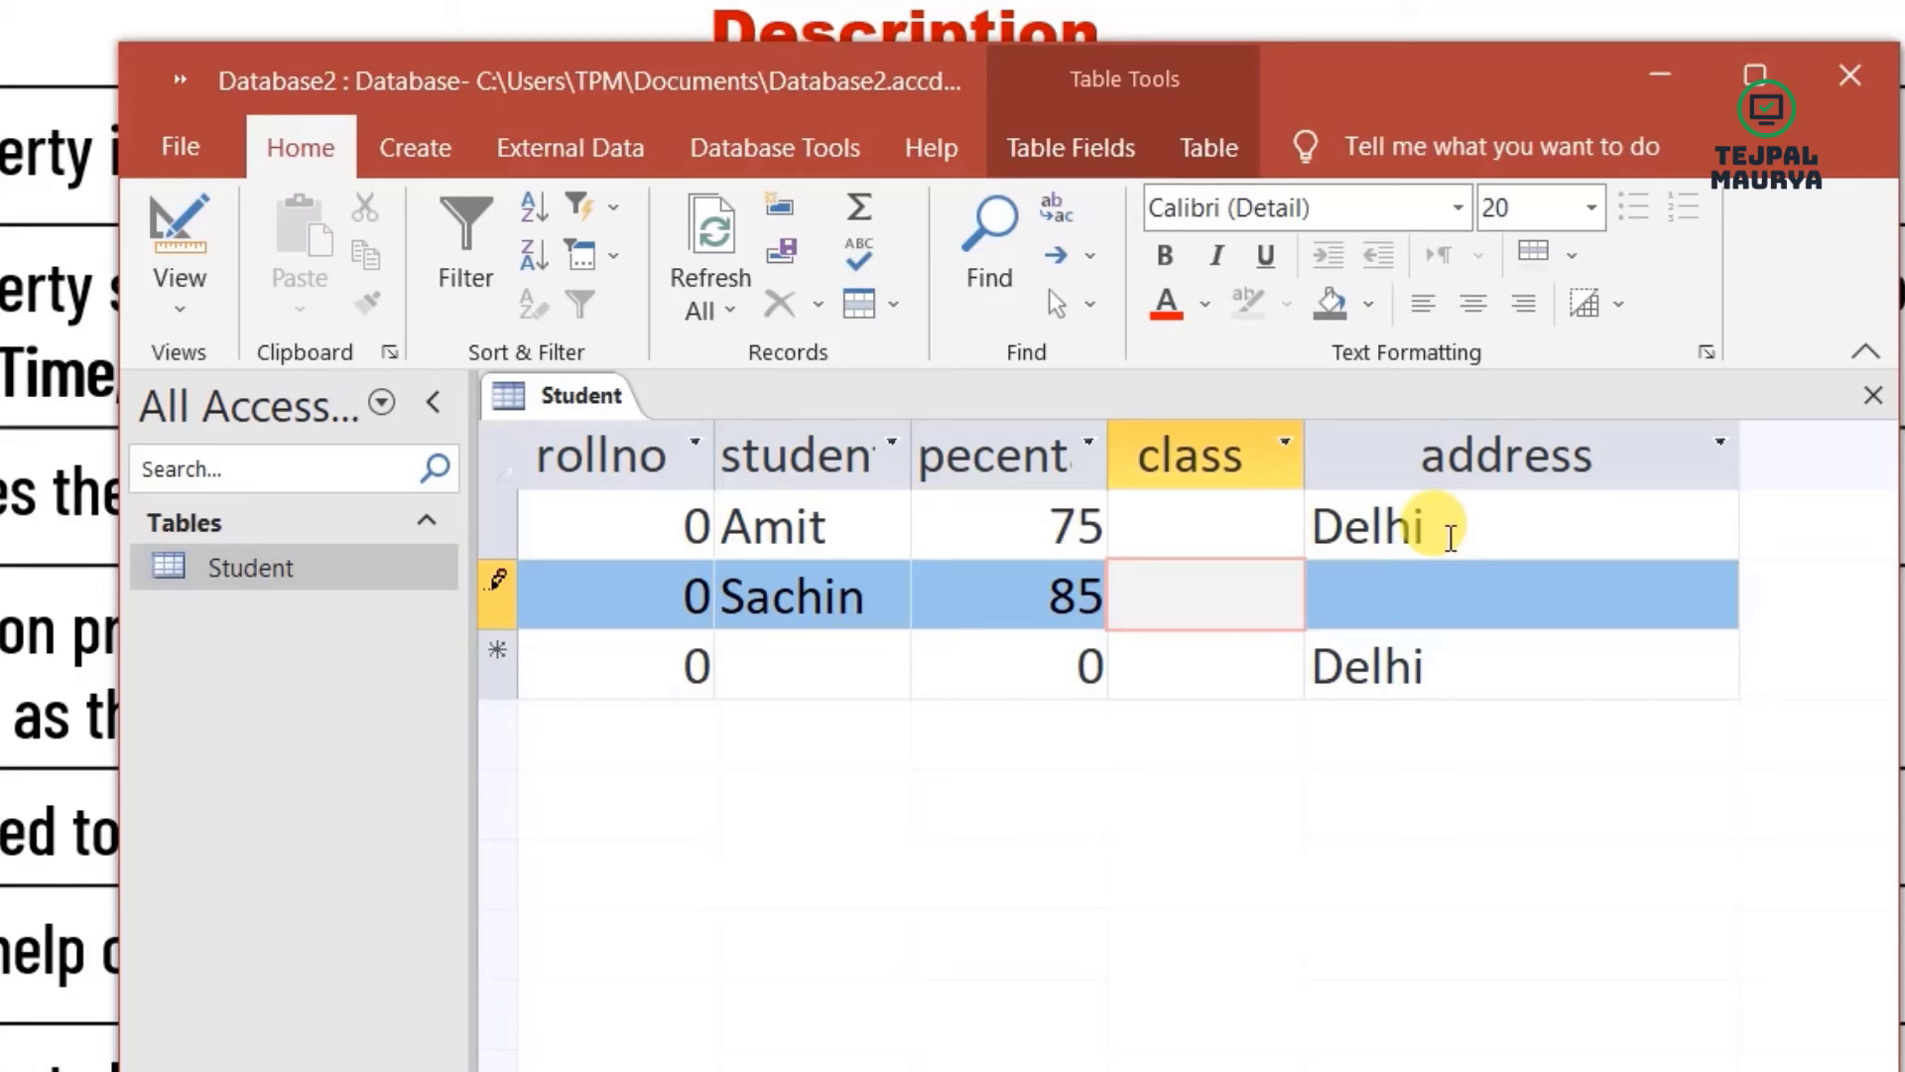
{"action": "type", "text": "10"}
{"action": "key", "text": "Tab"}
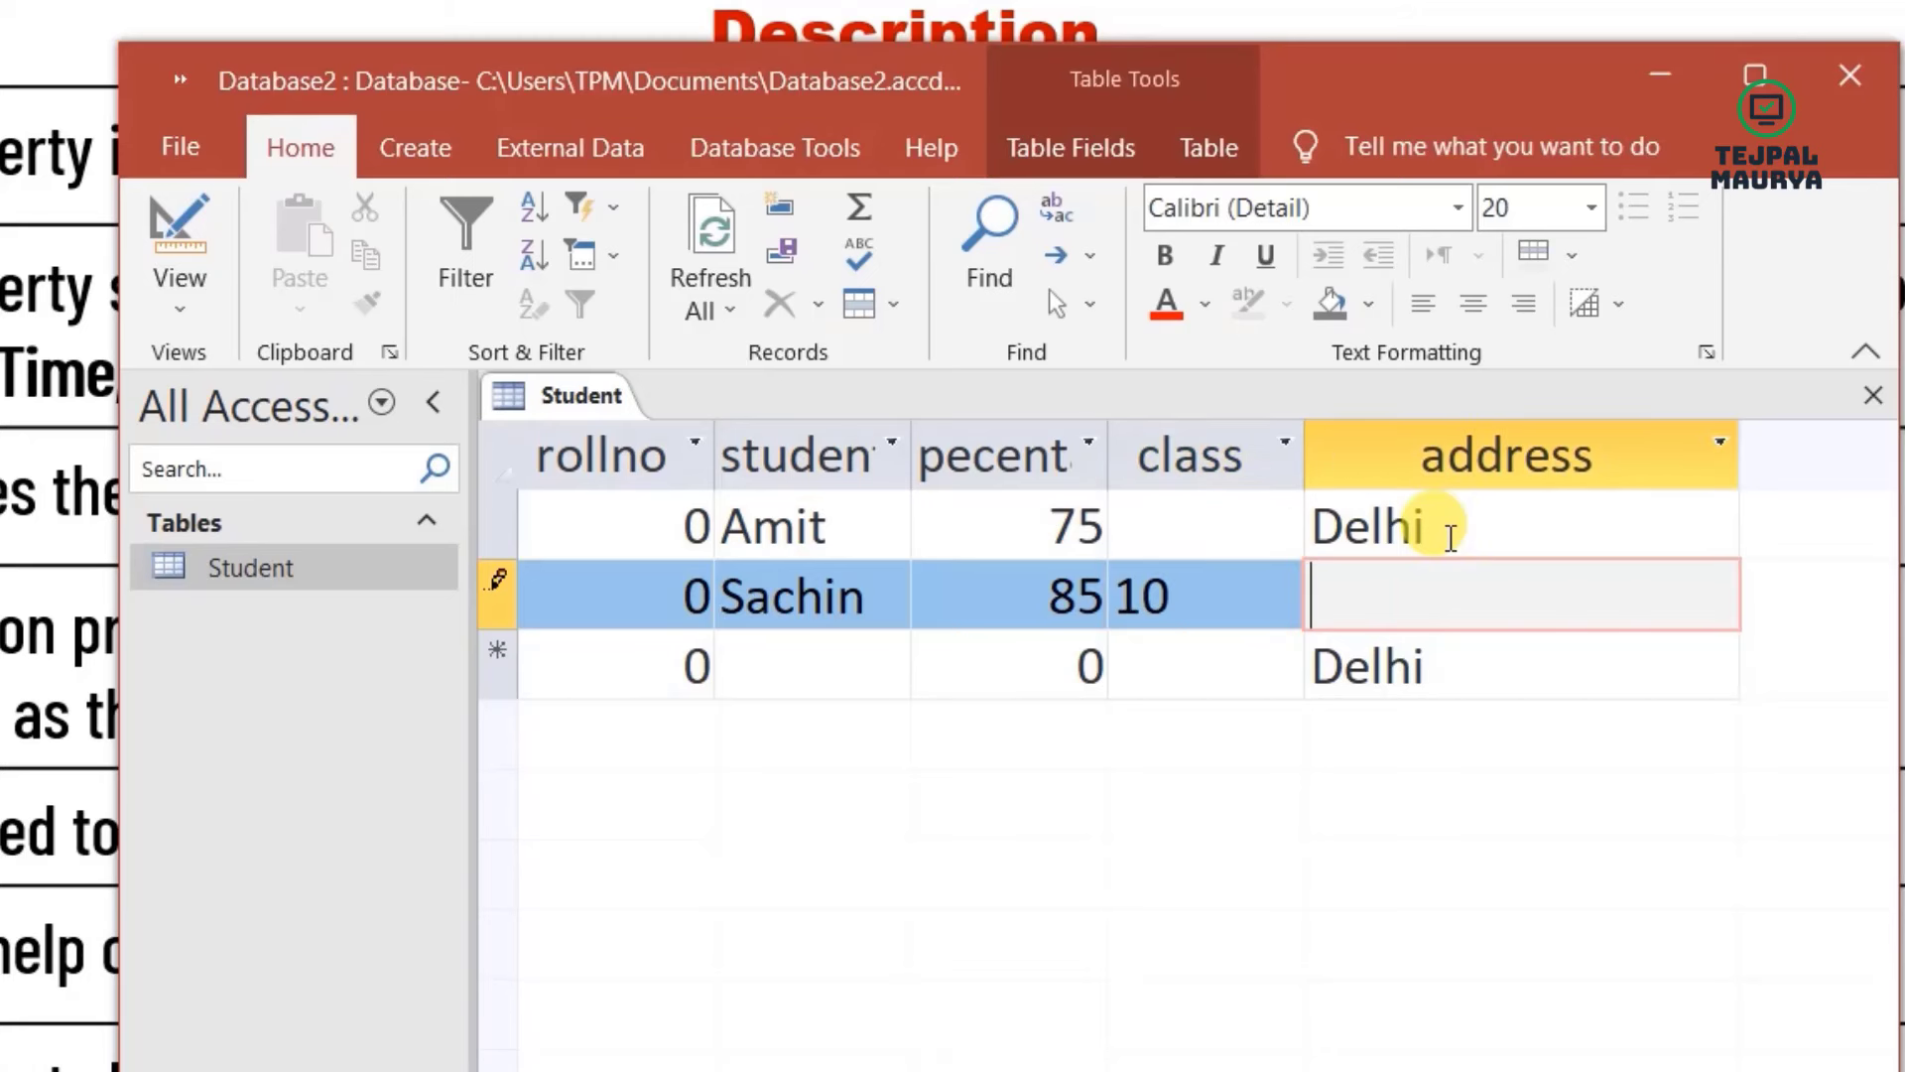
{"action": "type", "text": "Delhi"}
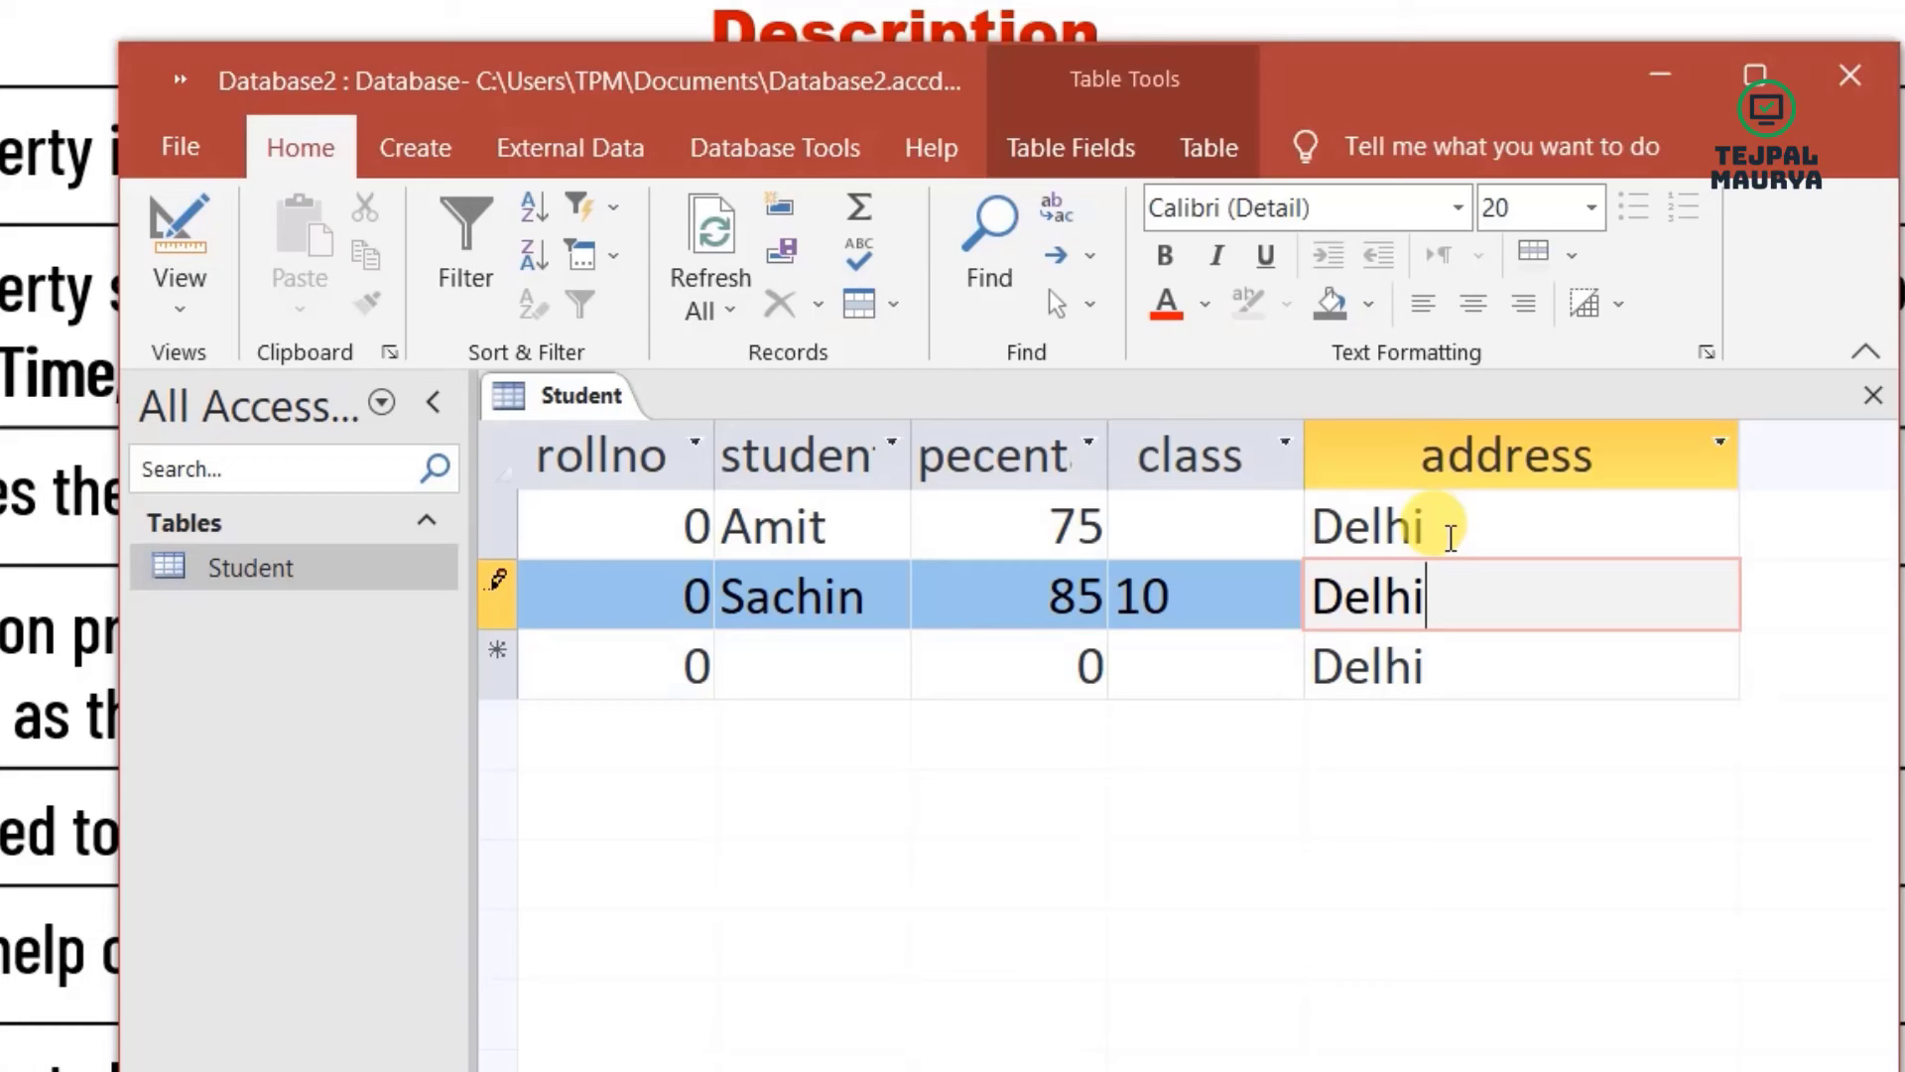
{"action": "key", "text": "Tab"}
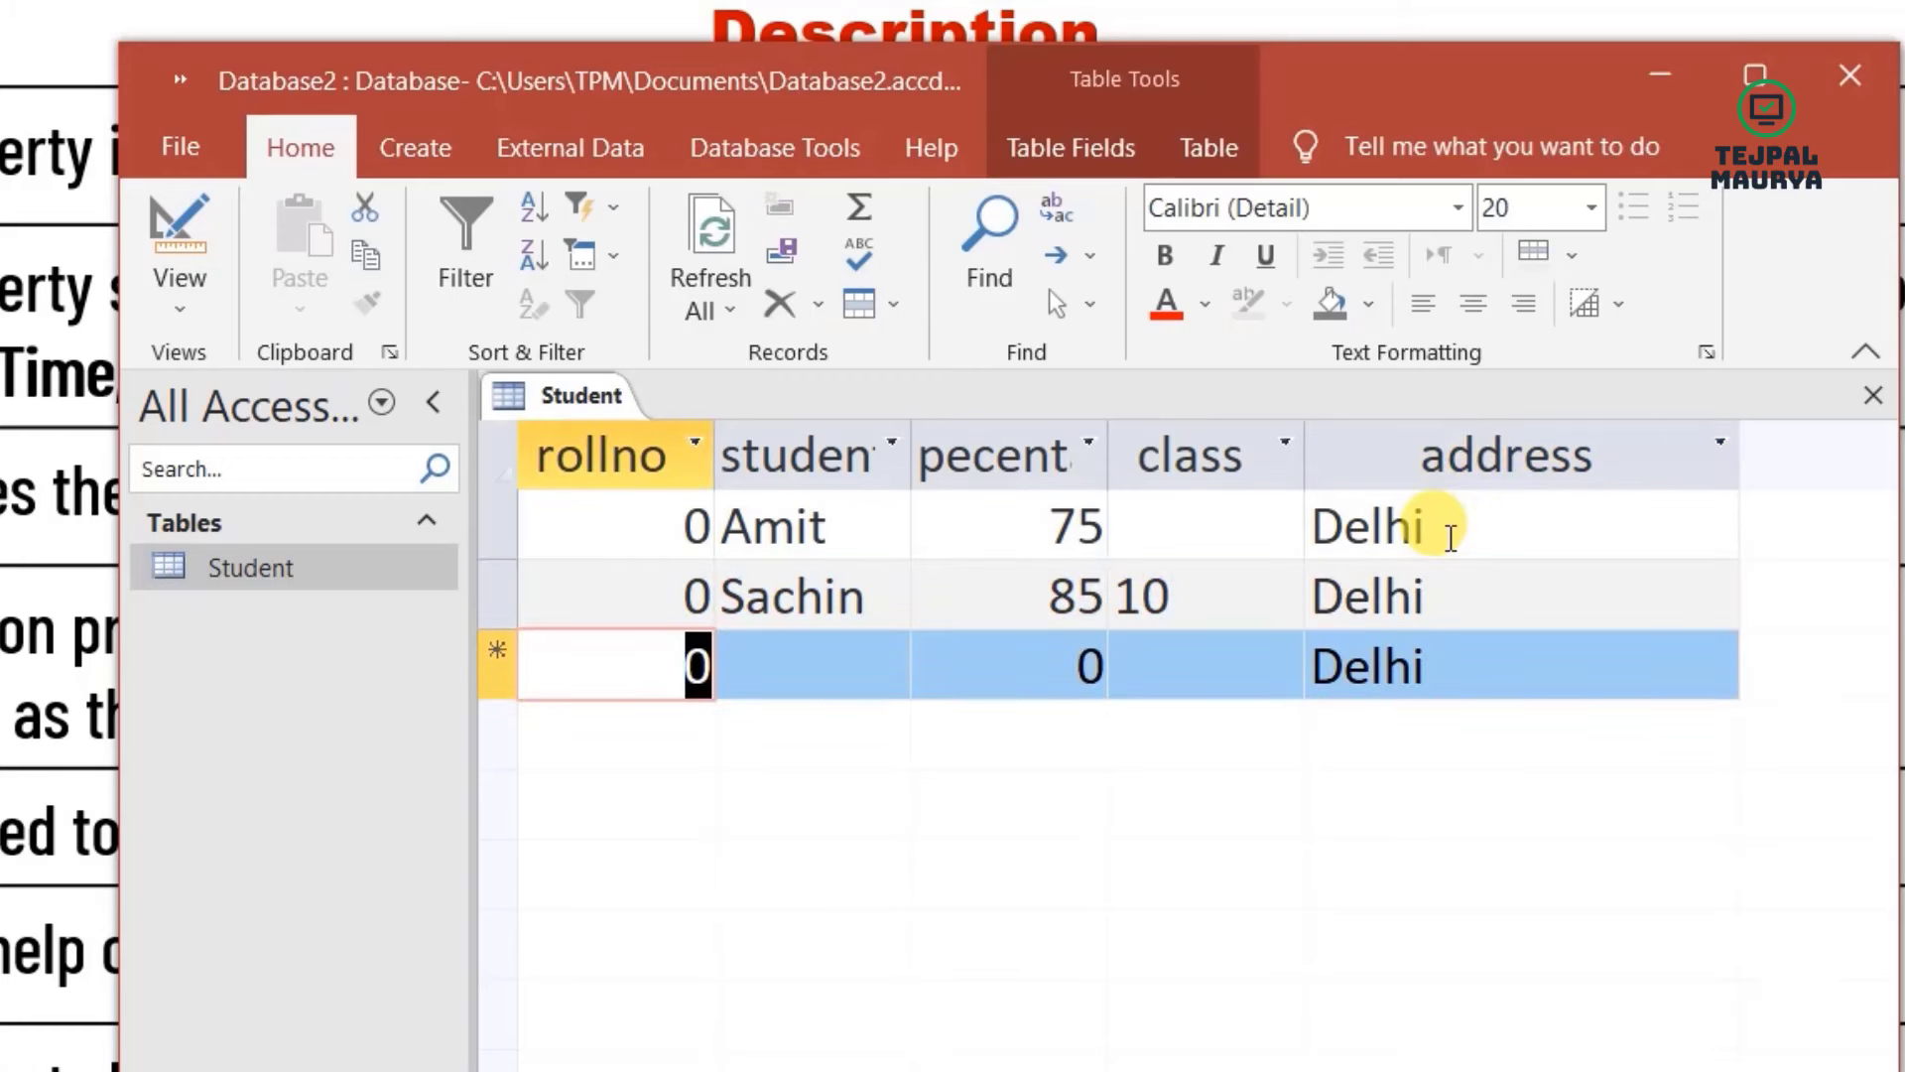
- Add a third record with a sample first name and percentage 75, leaving the class blank and the default address in place
{"action": "key", "text": "Tab"}
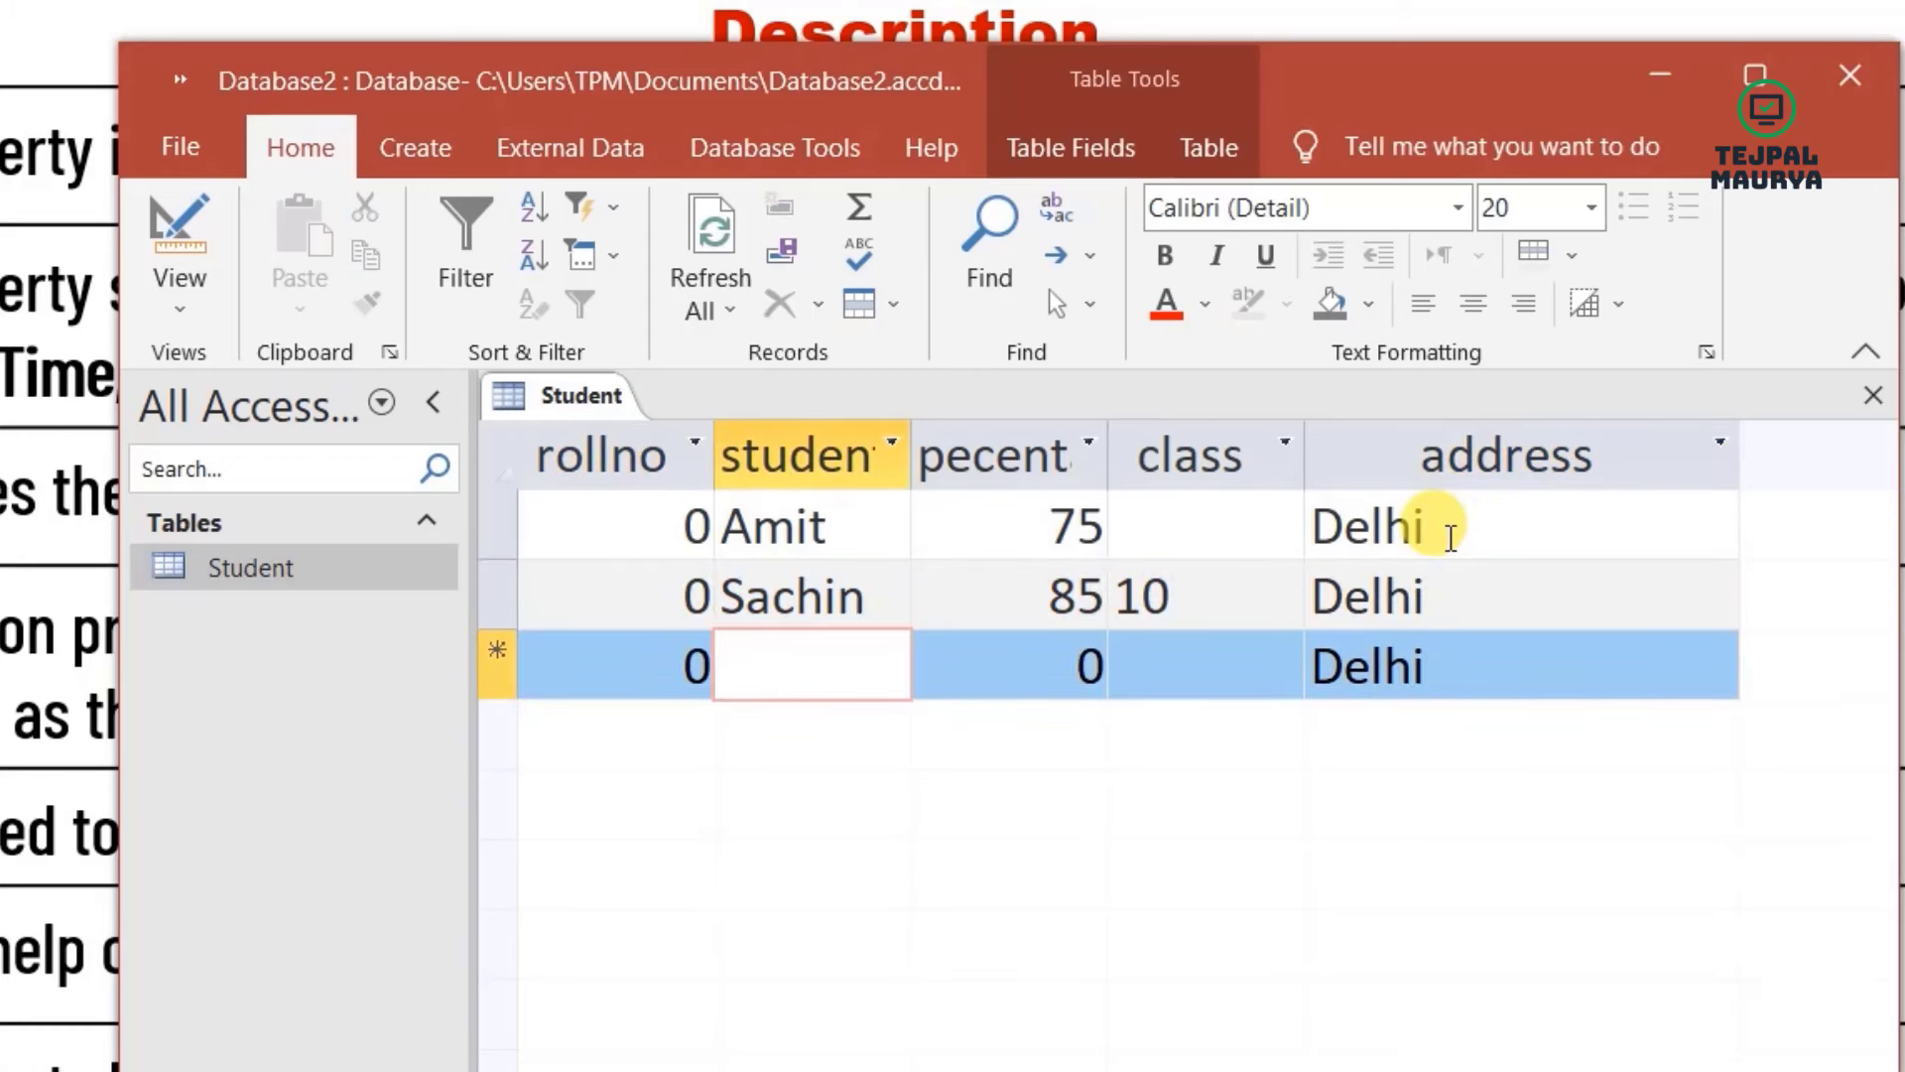
{"action": "type", "text": "Rohit"}
{"action": "key", "text": "Tab"}
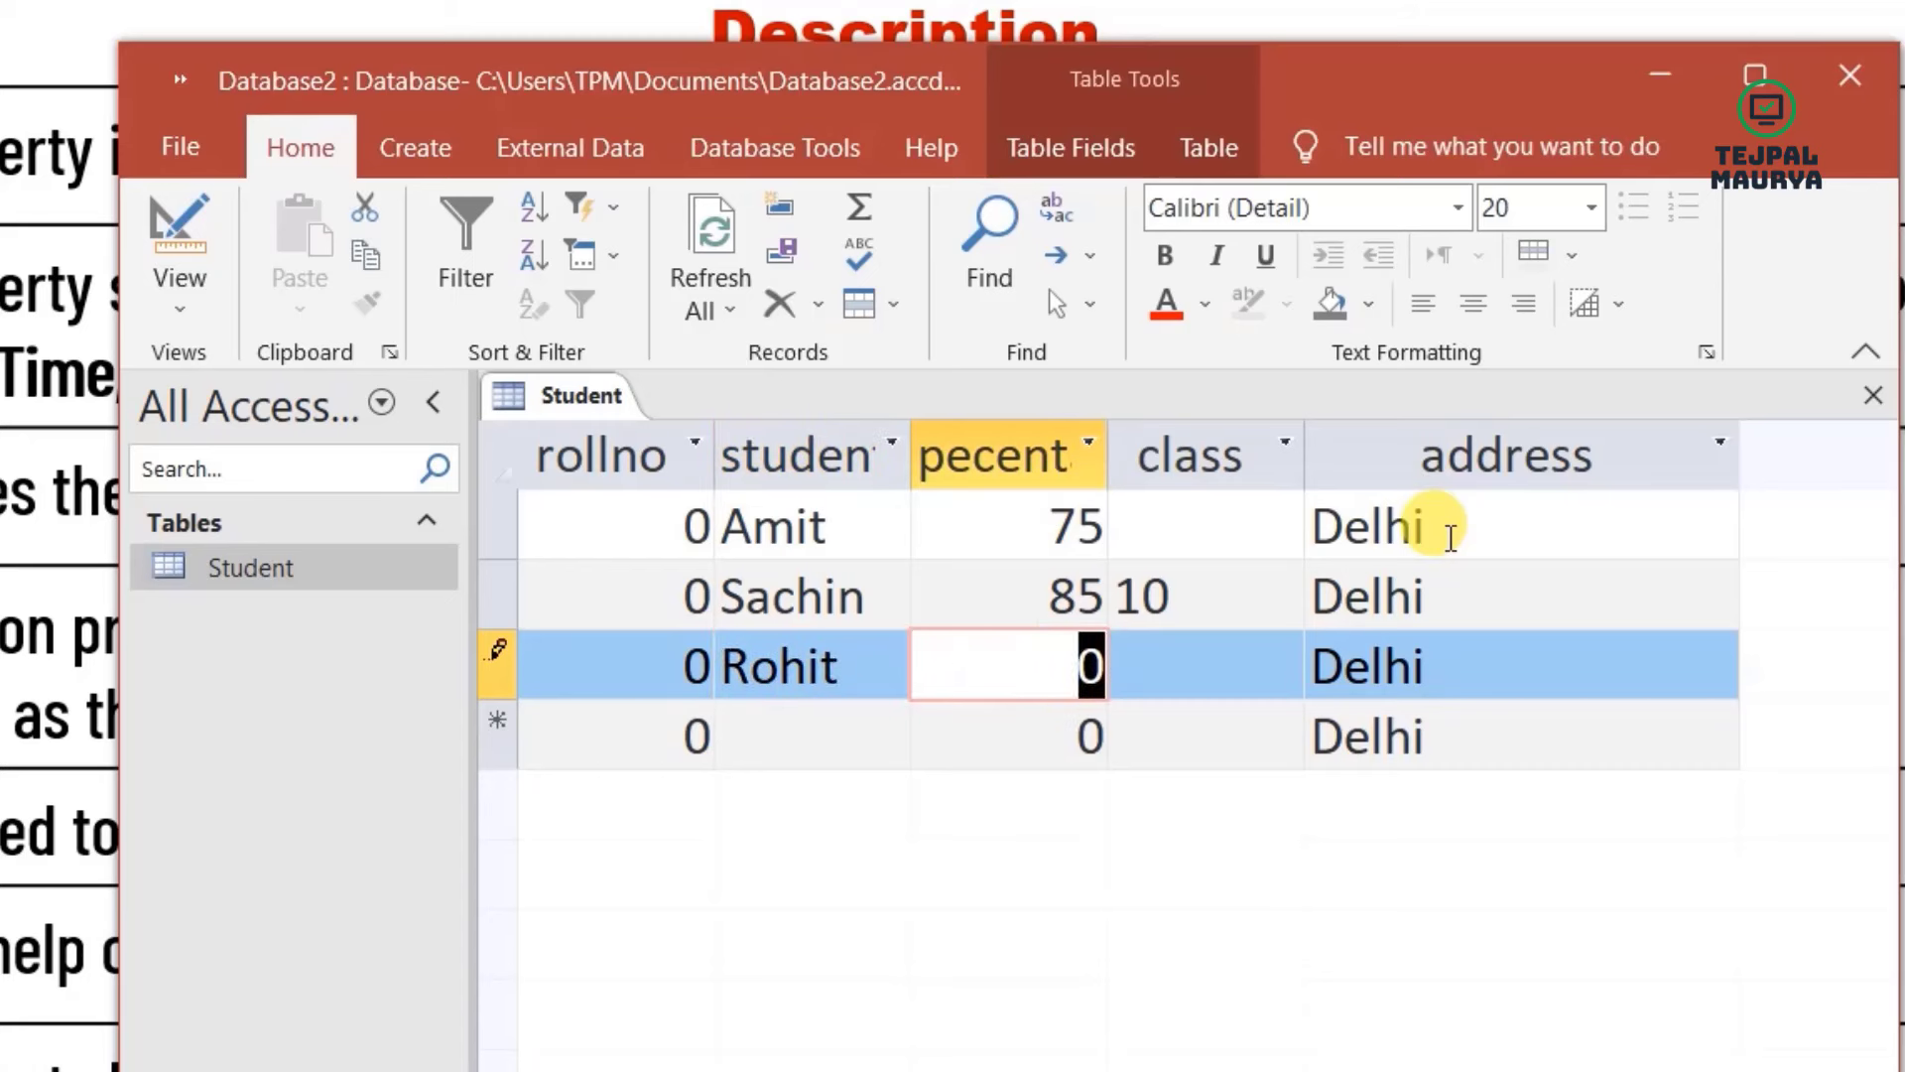
{"action": "type", "text": "75"}
{"action": "key", "text": "Tab"}
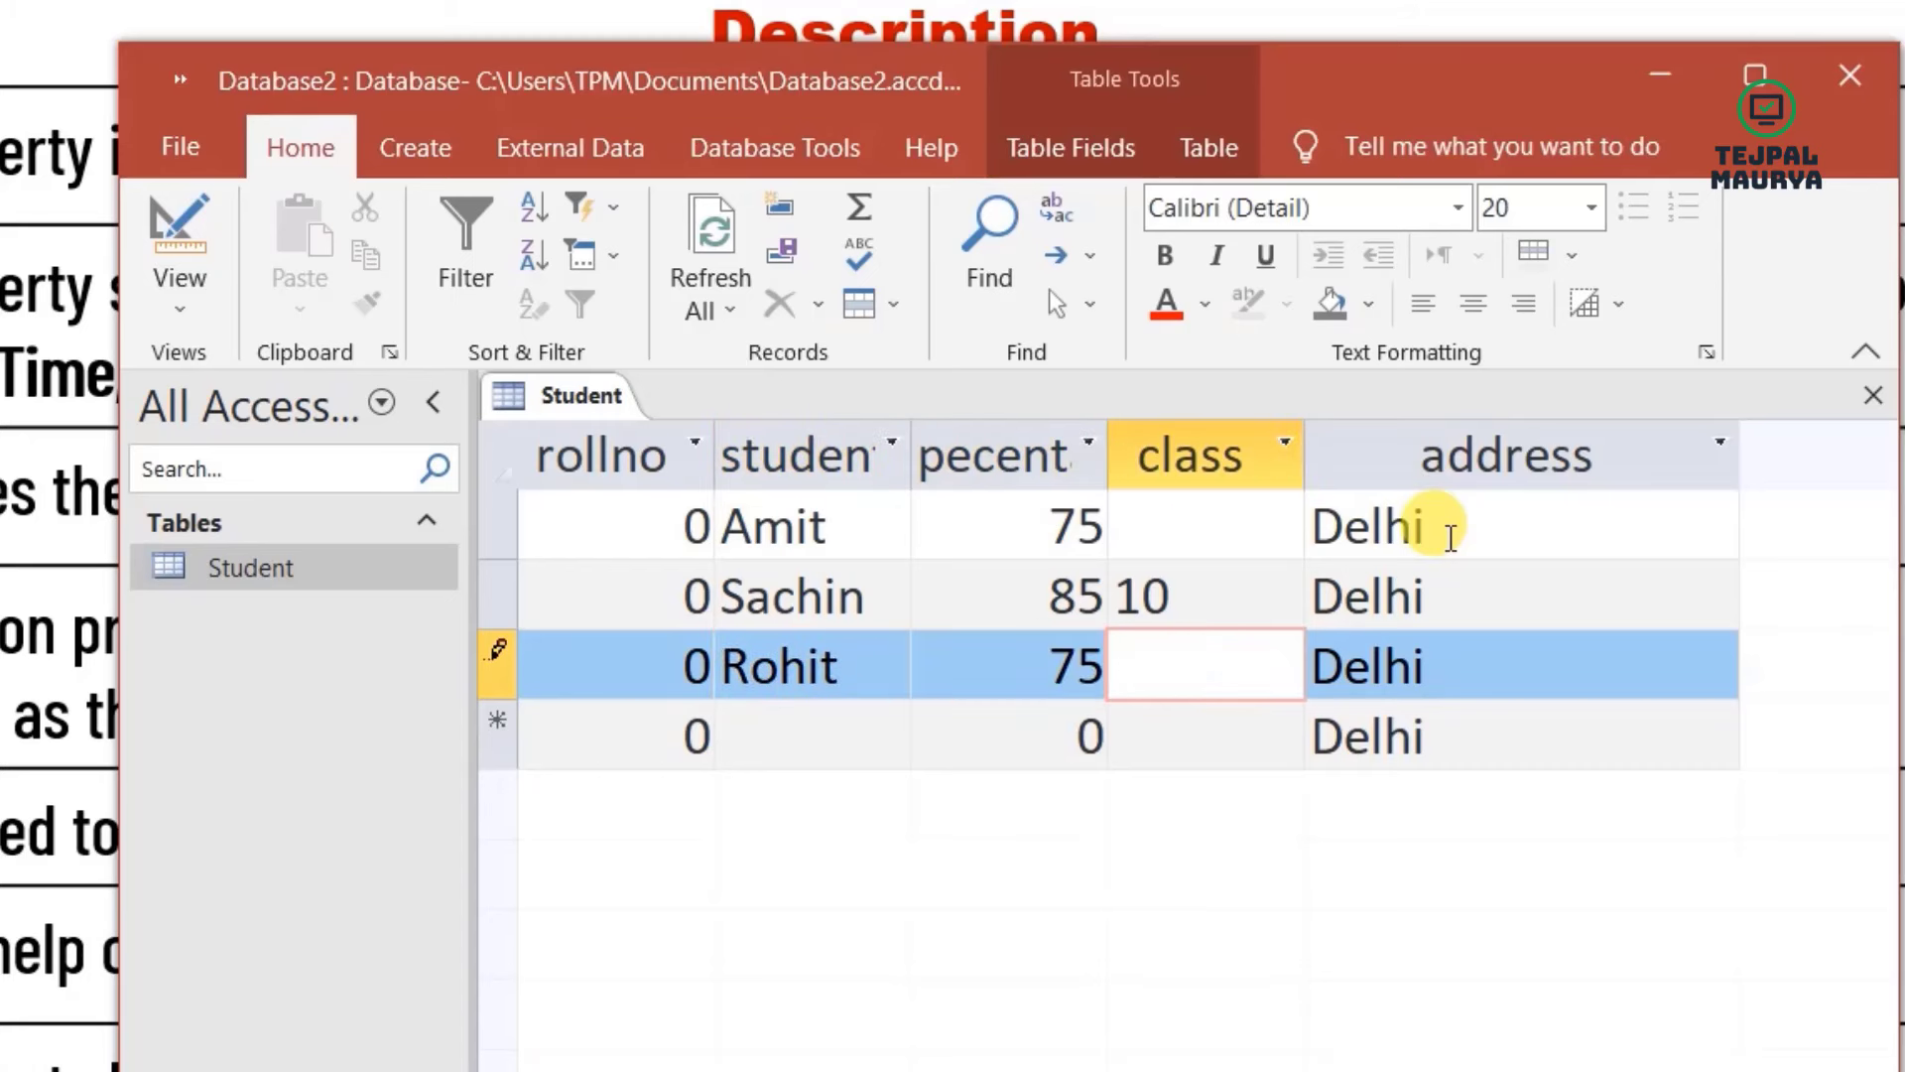
{"action": "key", "text": "Tab"}
{"action": "key", "text": "Tab"}
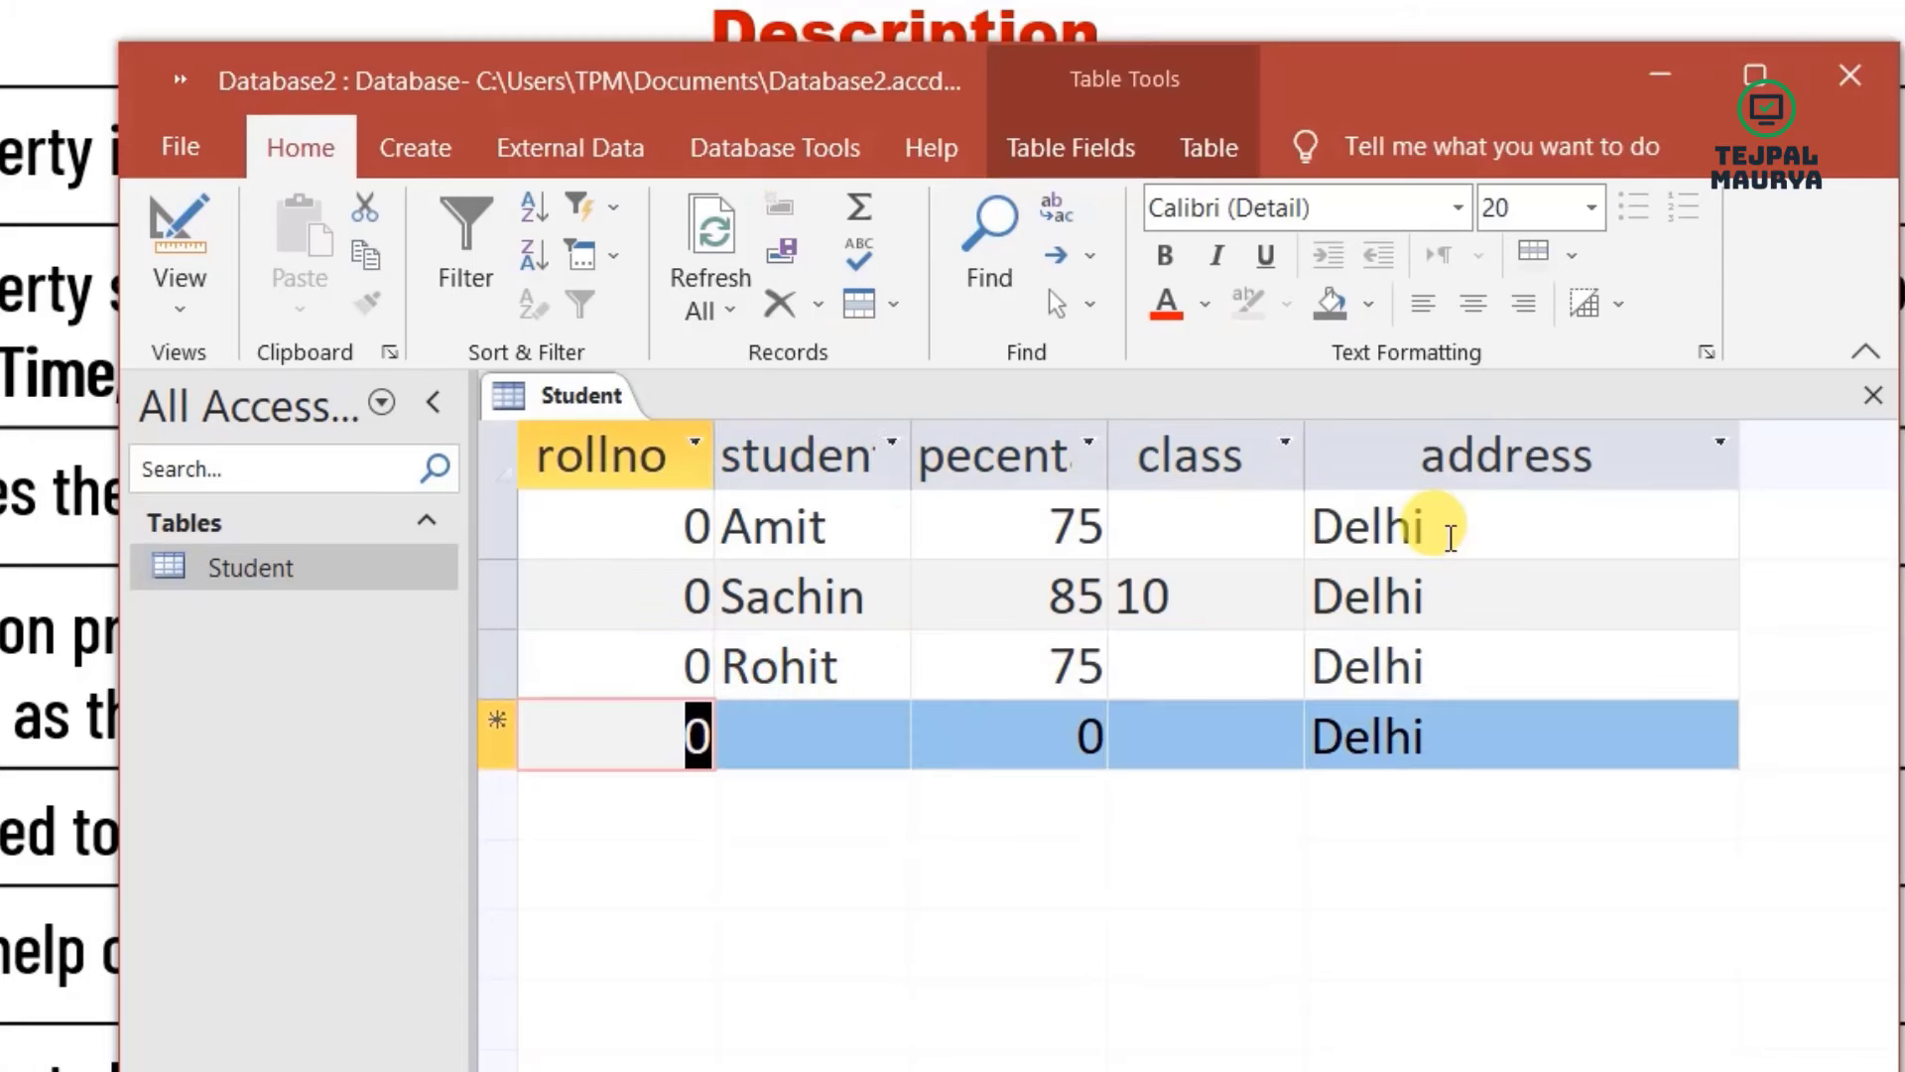
- Enter another sample first name in the fourth record, keeping the default address
{"action": "key", "text": "Tab"}
{"action": "key", "text": "Tab"}
{"action": "key", "text": "Tab"}
{"action": "key", "text": "Tab"}
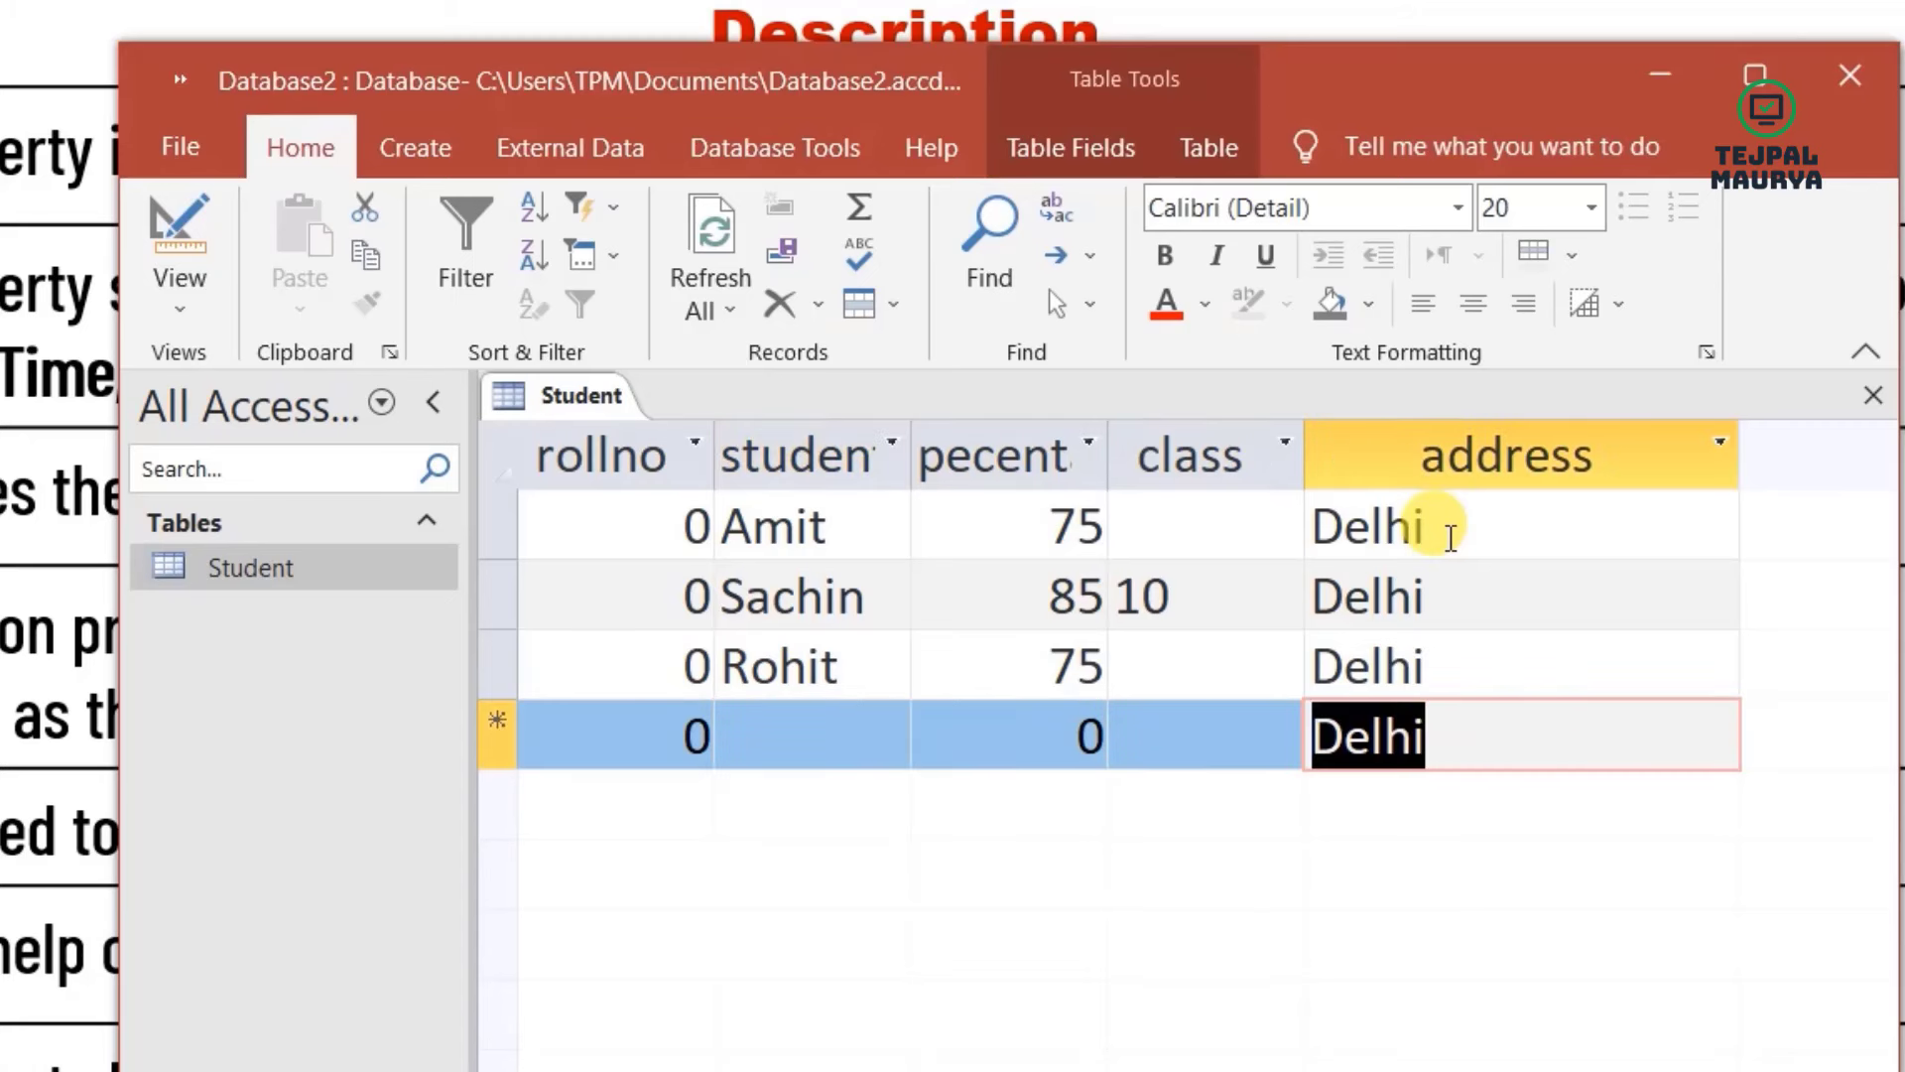
{"action": "left_click", "coordinate": [819, 732]}
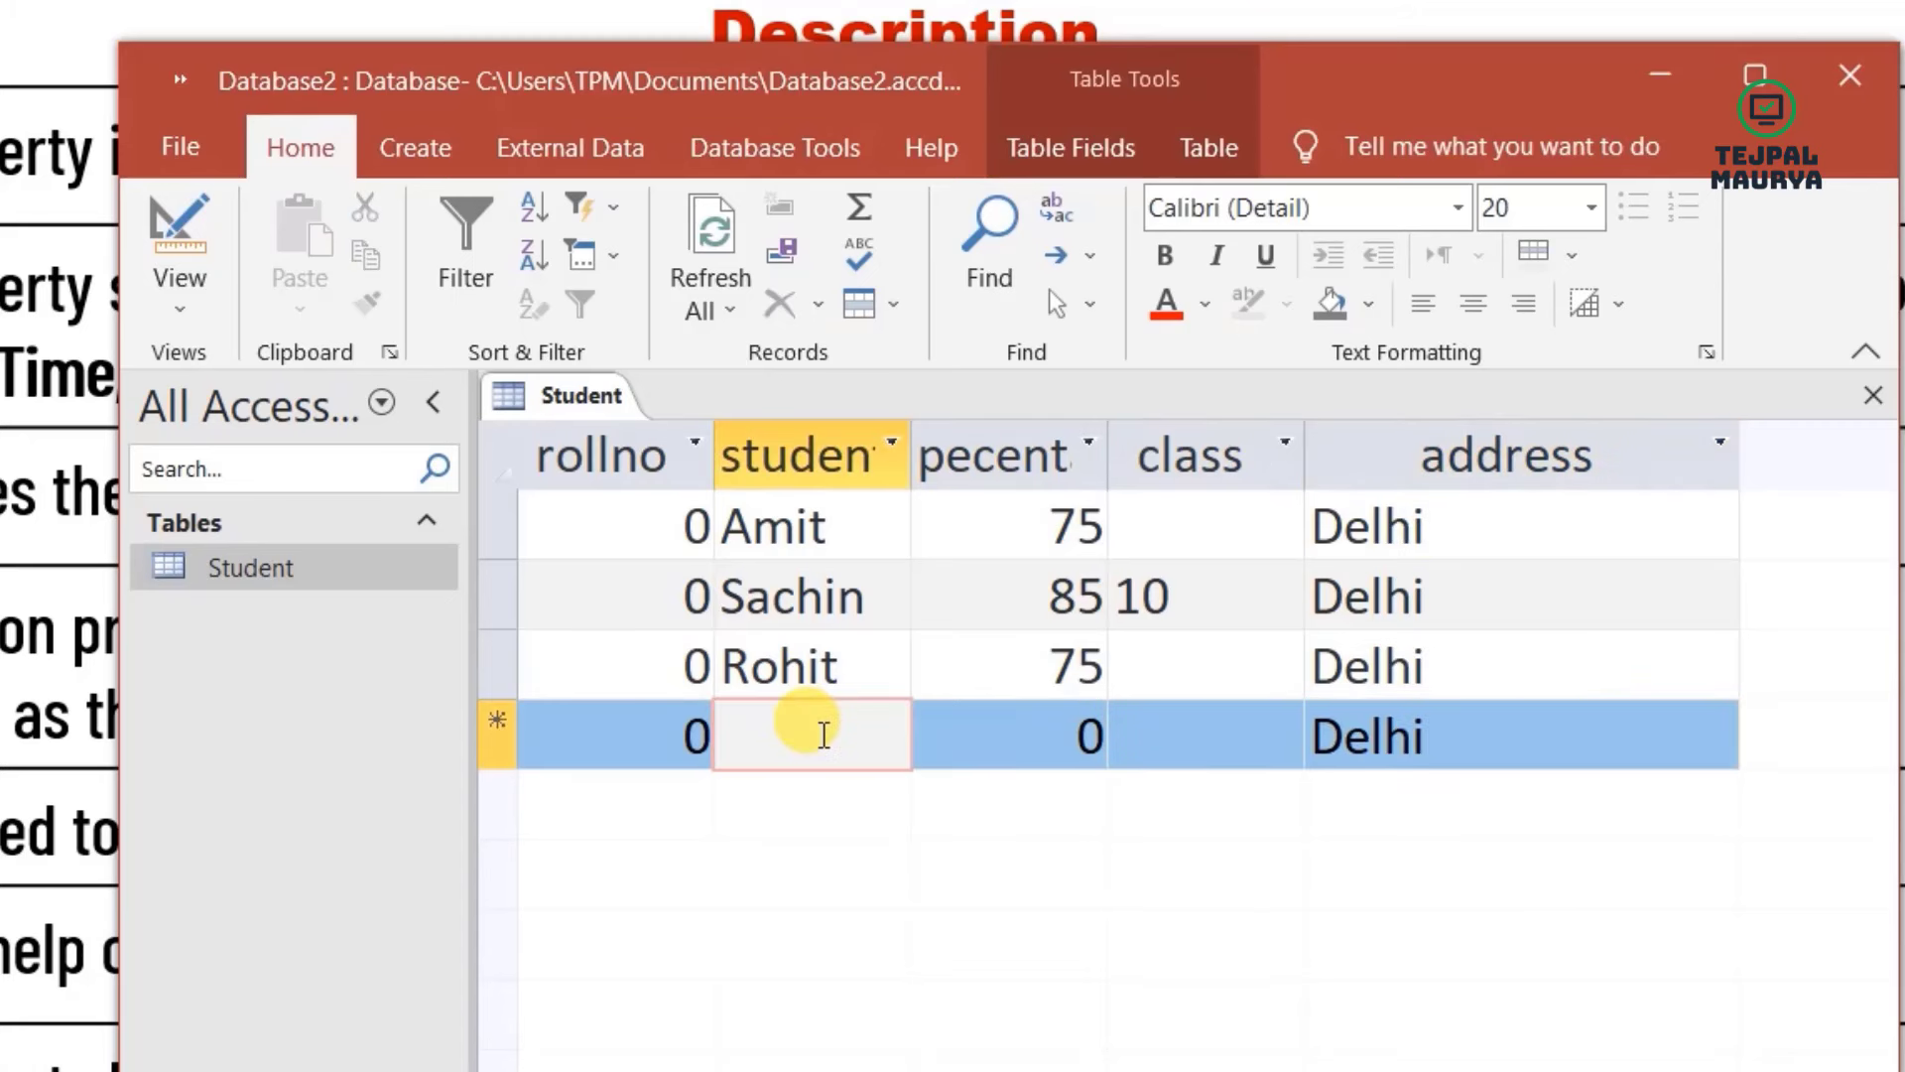
{"action": "type", "text": "vansh"}
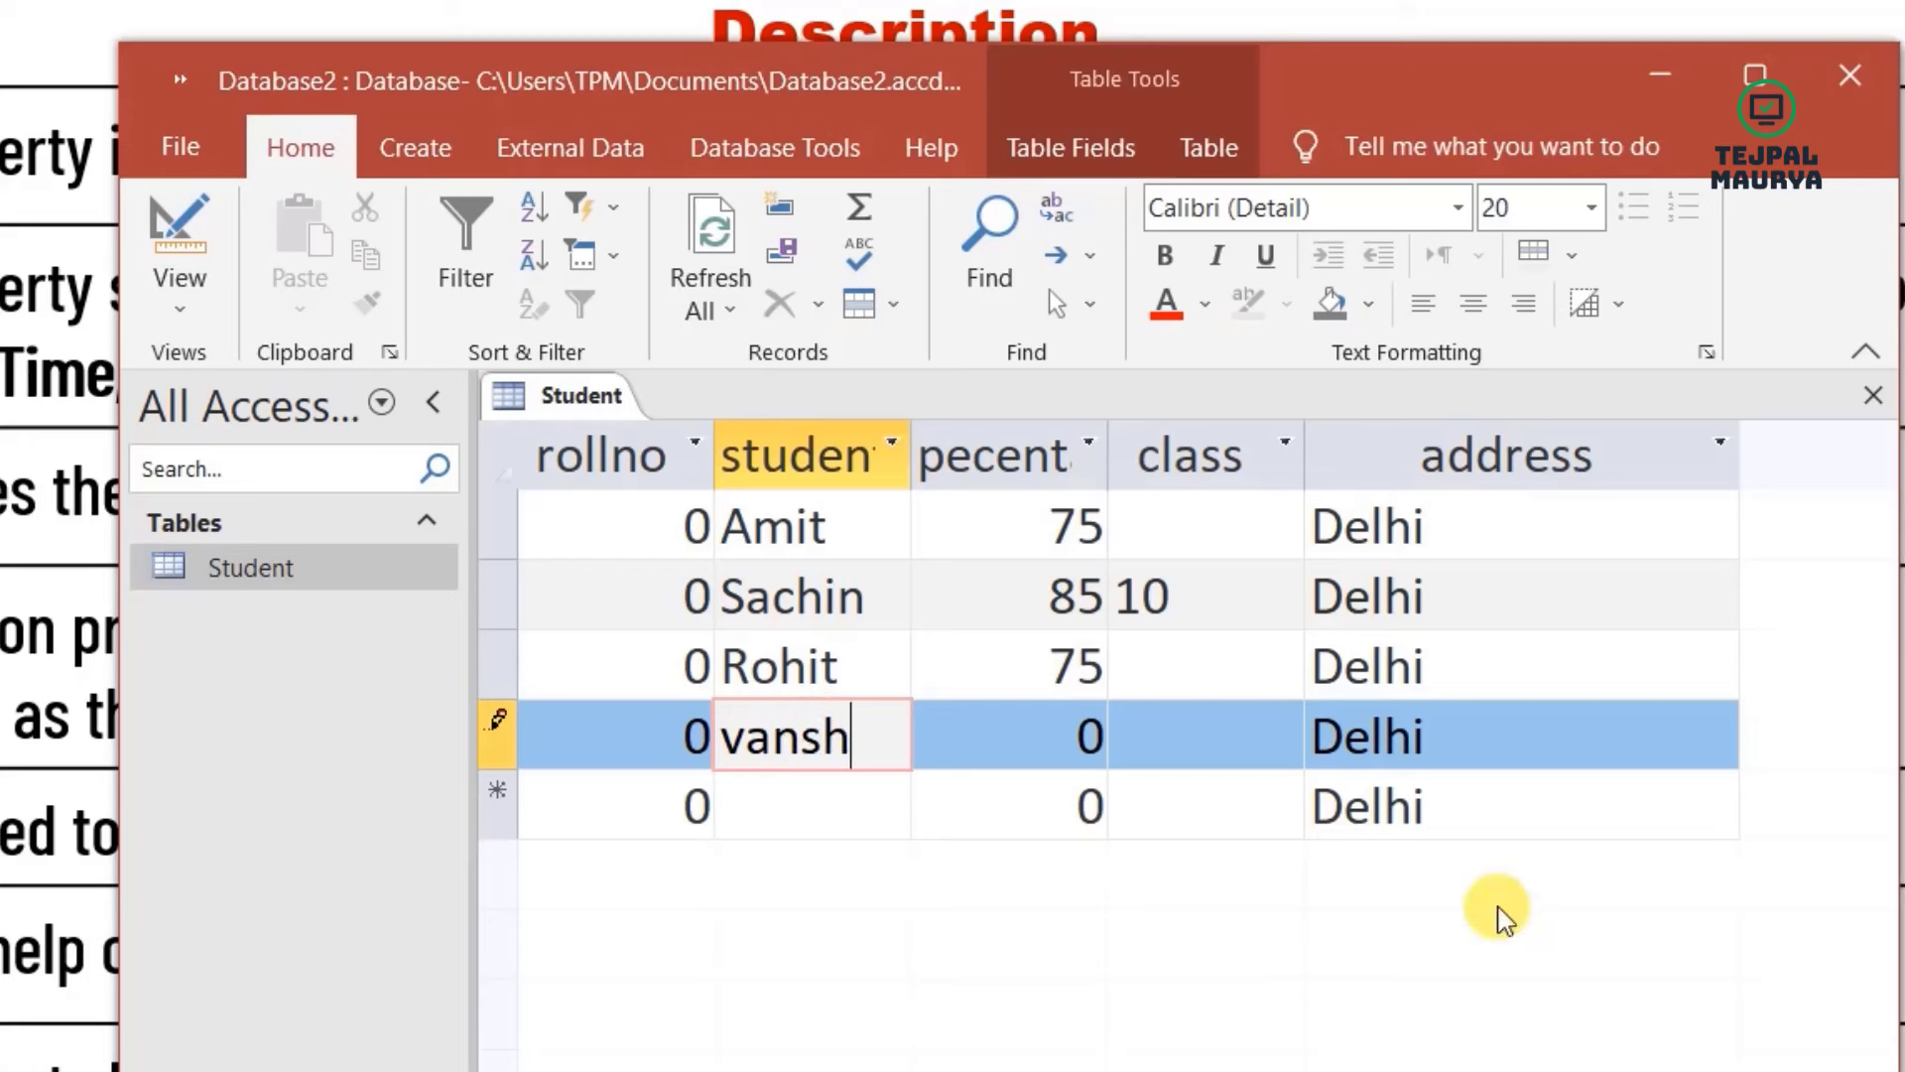
{"action": "mouse_move", "coordinate": [1308, 757]}
{"action": "left_mouse_down"}
{"action": "mouse_move", "coordinate": [1628, 757]}
{"action": "mouse_move", "coordinate": [1199, 575]}
{"action": "mouse_move", "coordinate": [1339, 878]}
{"action": "left_mouse_up"}
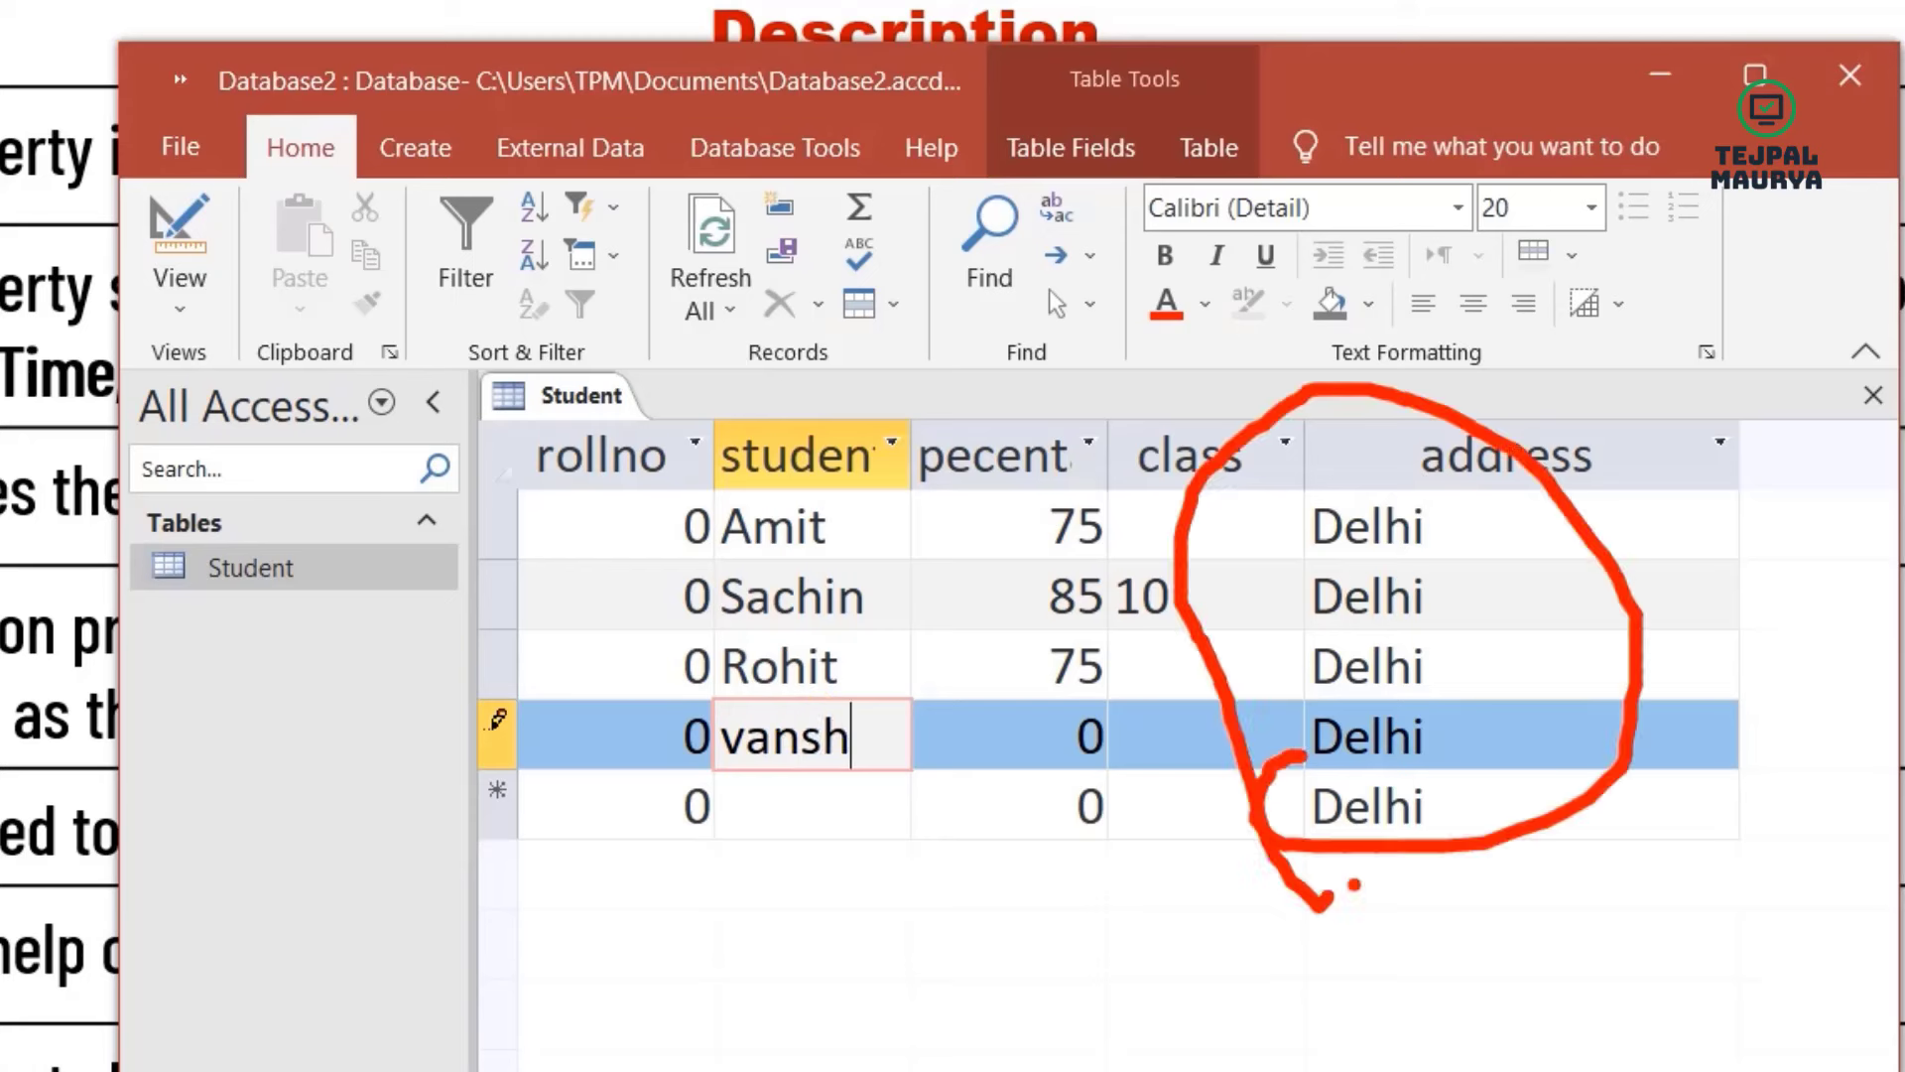
{"action": "mouse_move", "coordinate": [1479, 649]}
{"action": "left_mouse_down"}
{"action": "mouse_move", "coordinate": [1497, 712]}
{"action": "mouse_move", "coordinate": [1677, 565]}
{"action": "left_mouse_up"}
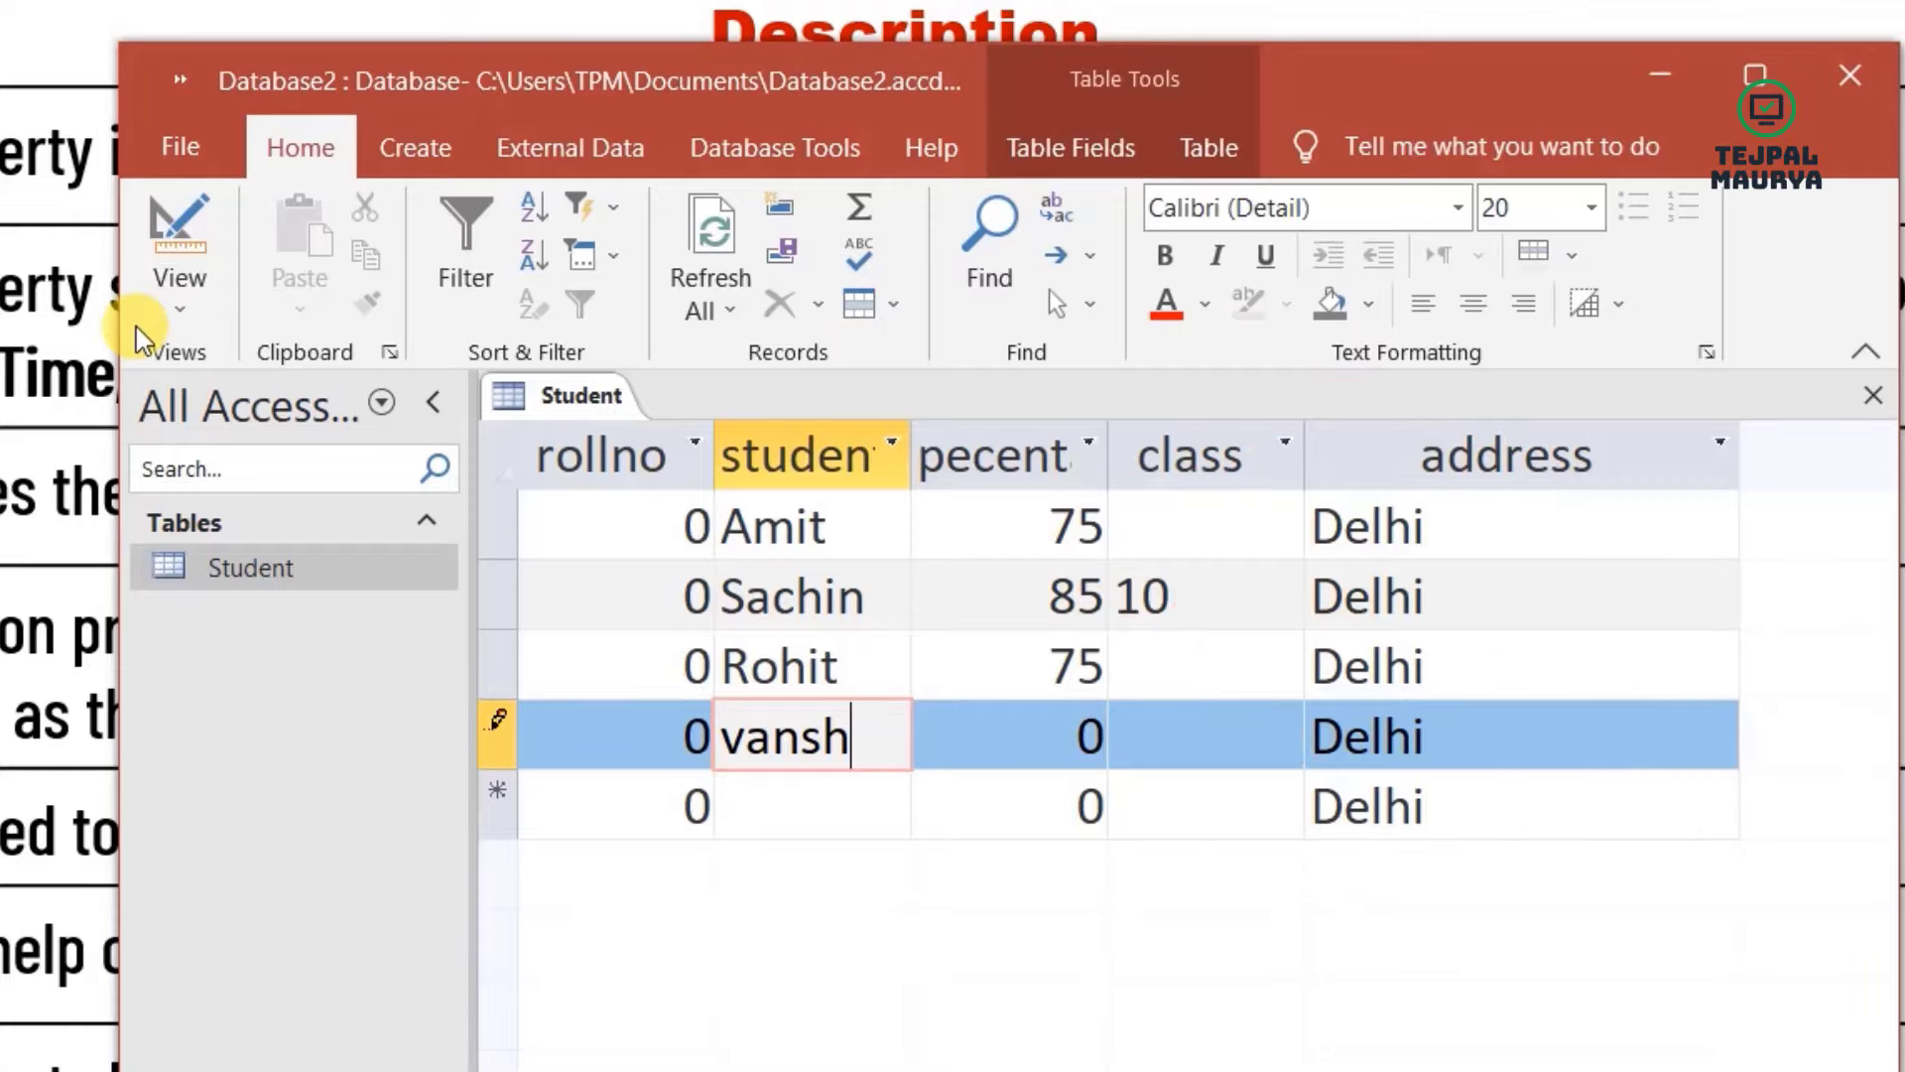
- In Design View, use the Expression Builder to set the pecentage field's Validation Rule to <=100
{"action": "left_click", "coordinate": [176, 268]}
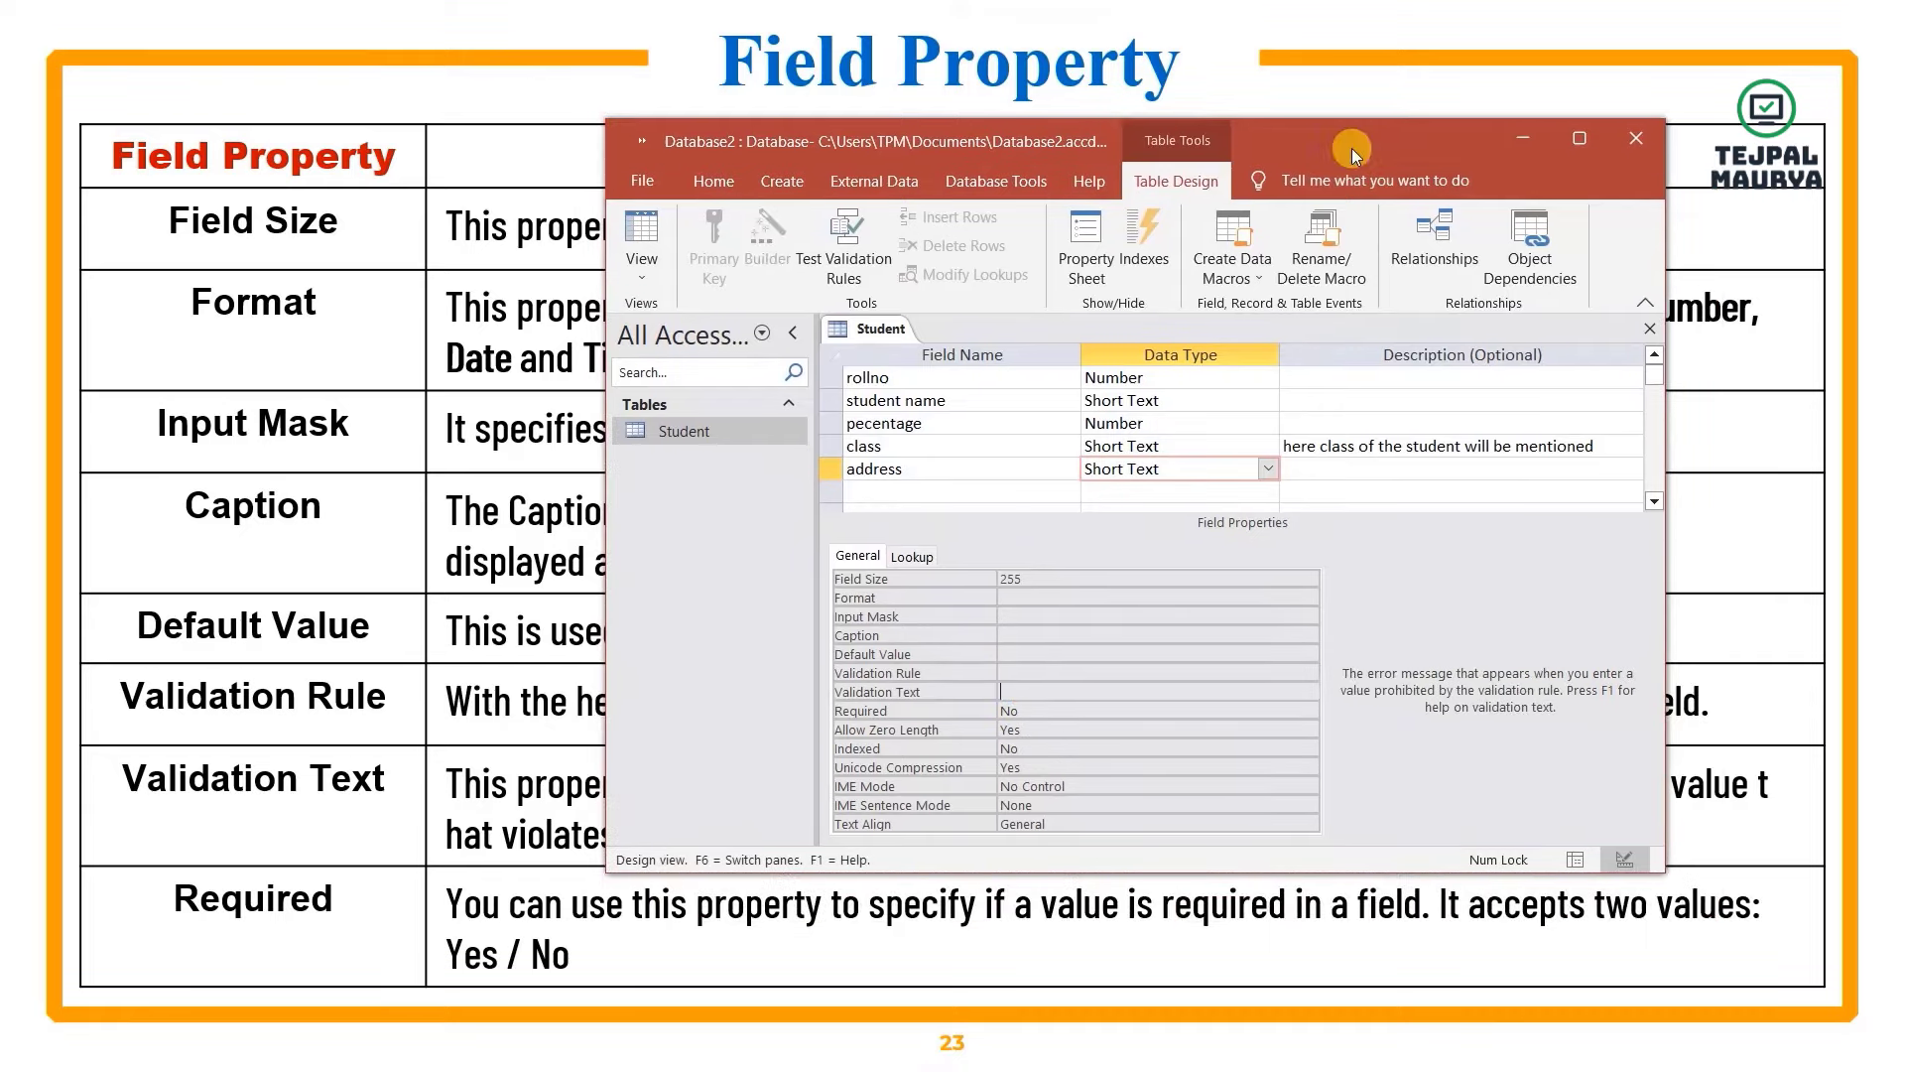
{"action": "mouse_move", "coordinate": [83, 664]}
{"action": "left_mouse_down"}
{"action": "mouse_move", "coordinate": [247, 732]}
{"action": "mouse_move", "coordinate": [413, 735]}
{"action": "left_mouse_up"}
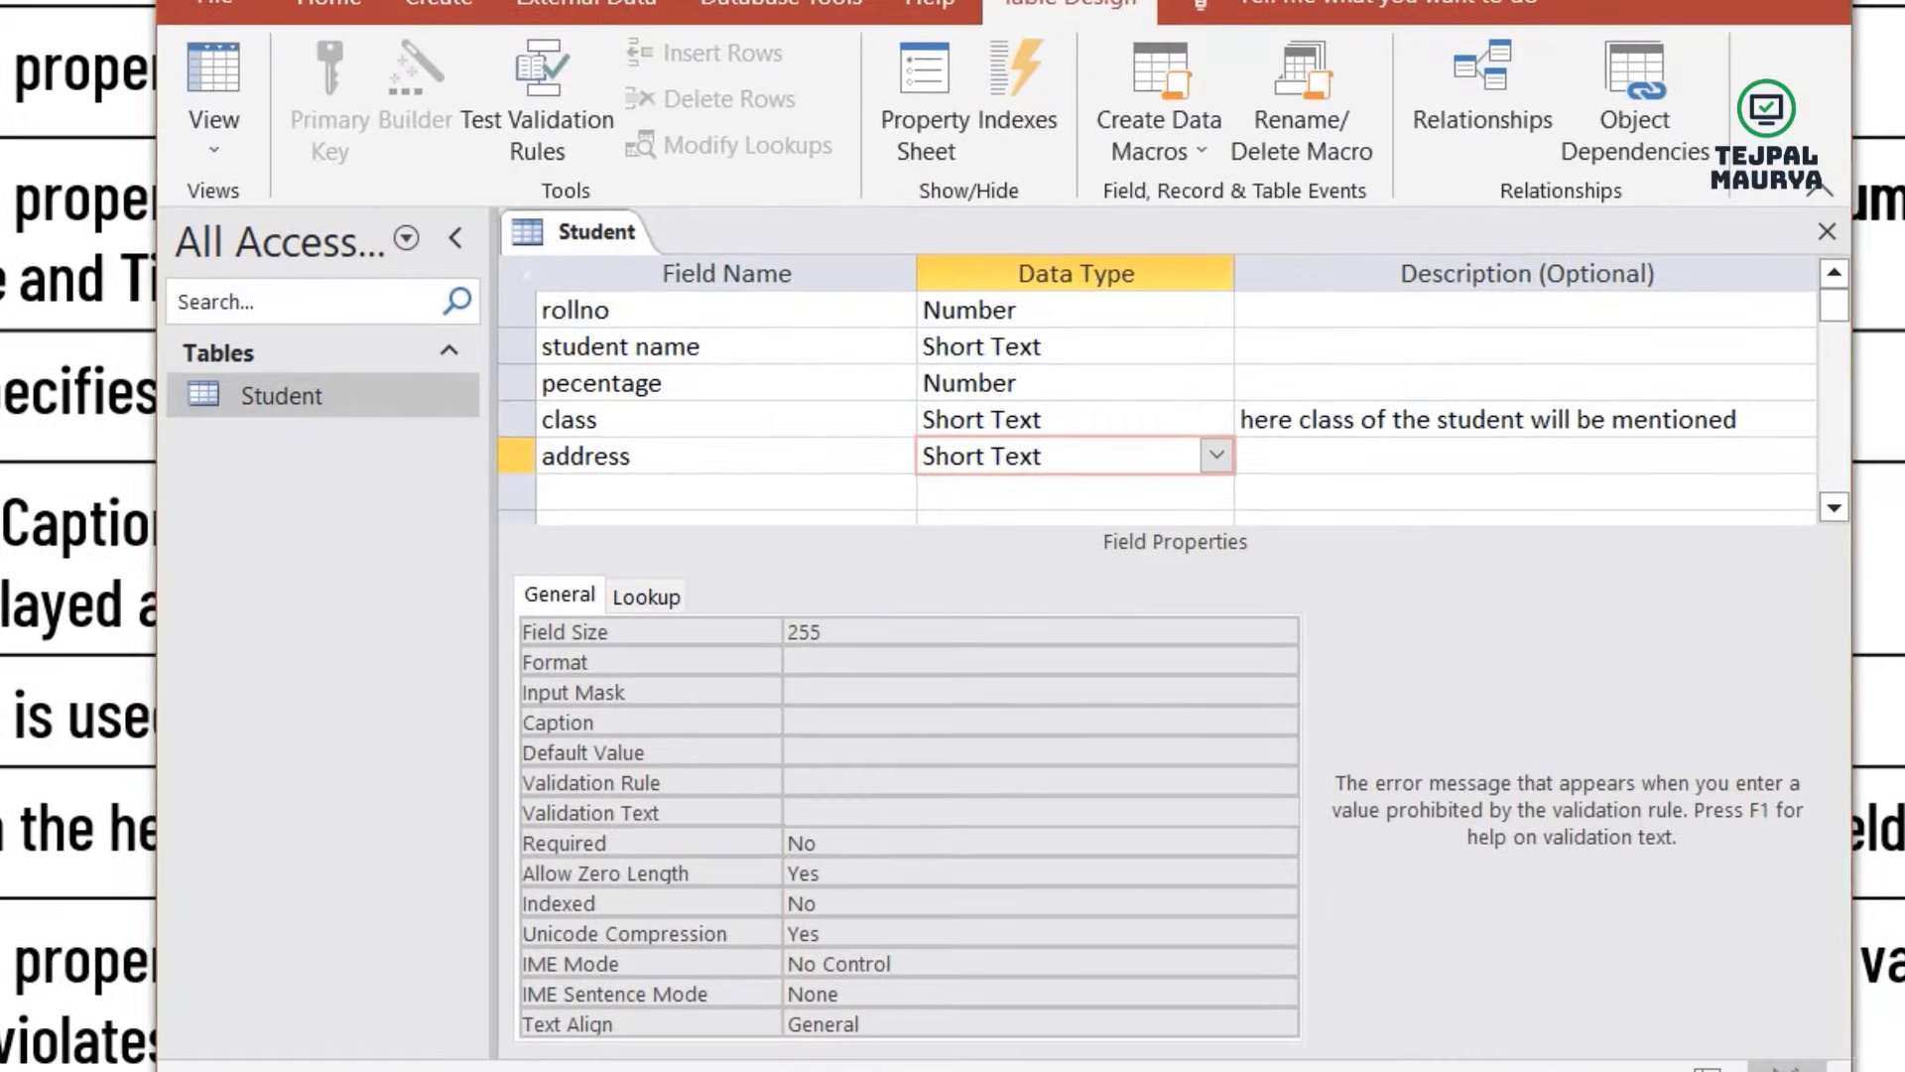
{"action": "left_click_drag", "start_coordinate": [690, 389], "coordinate": [867, 324]}
{"action": "key", "text": "Escape"}
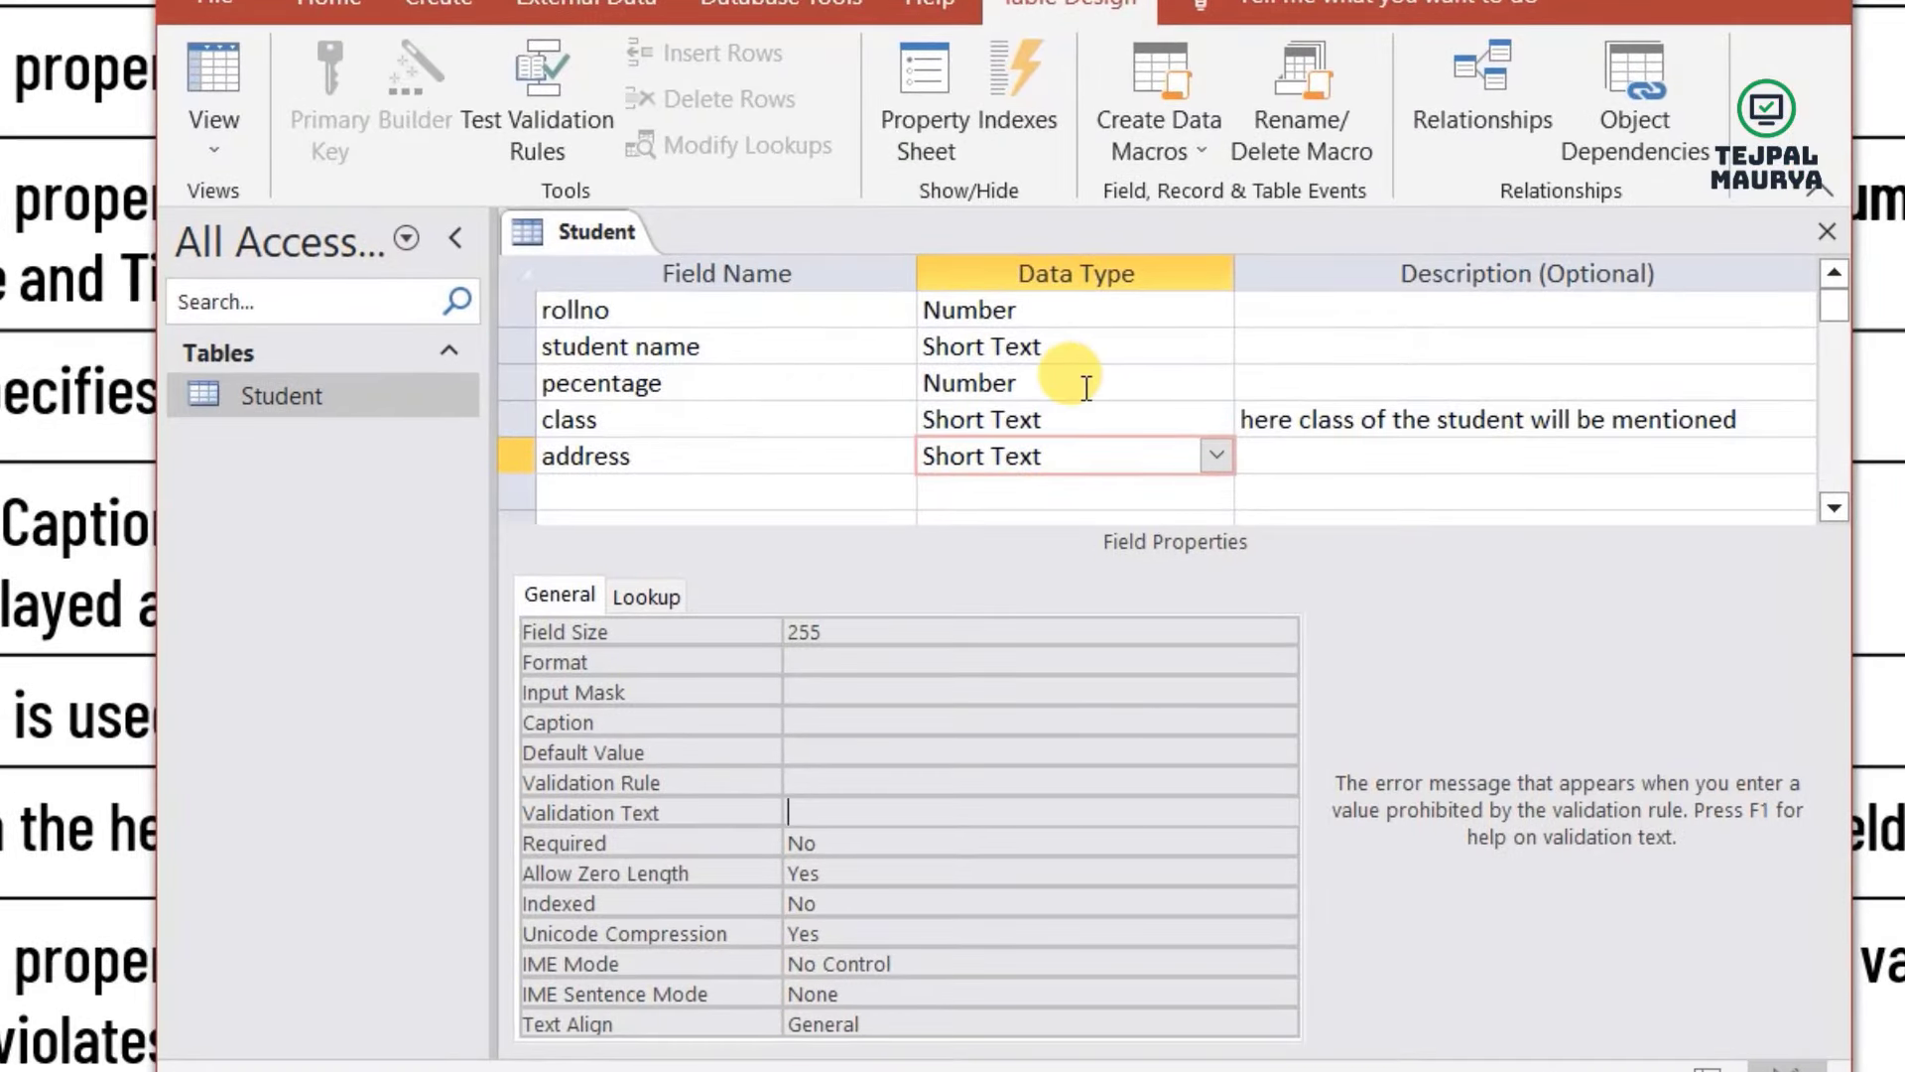
{"action": "left_click", "coordinate": [1068, 385]}
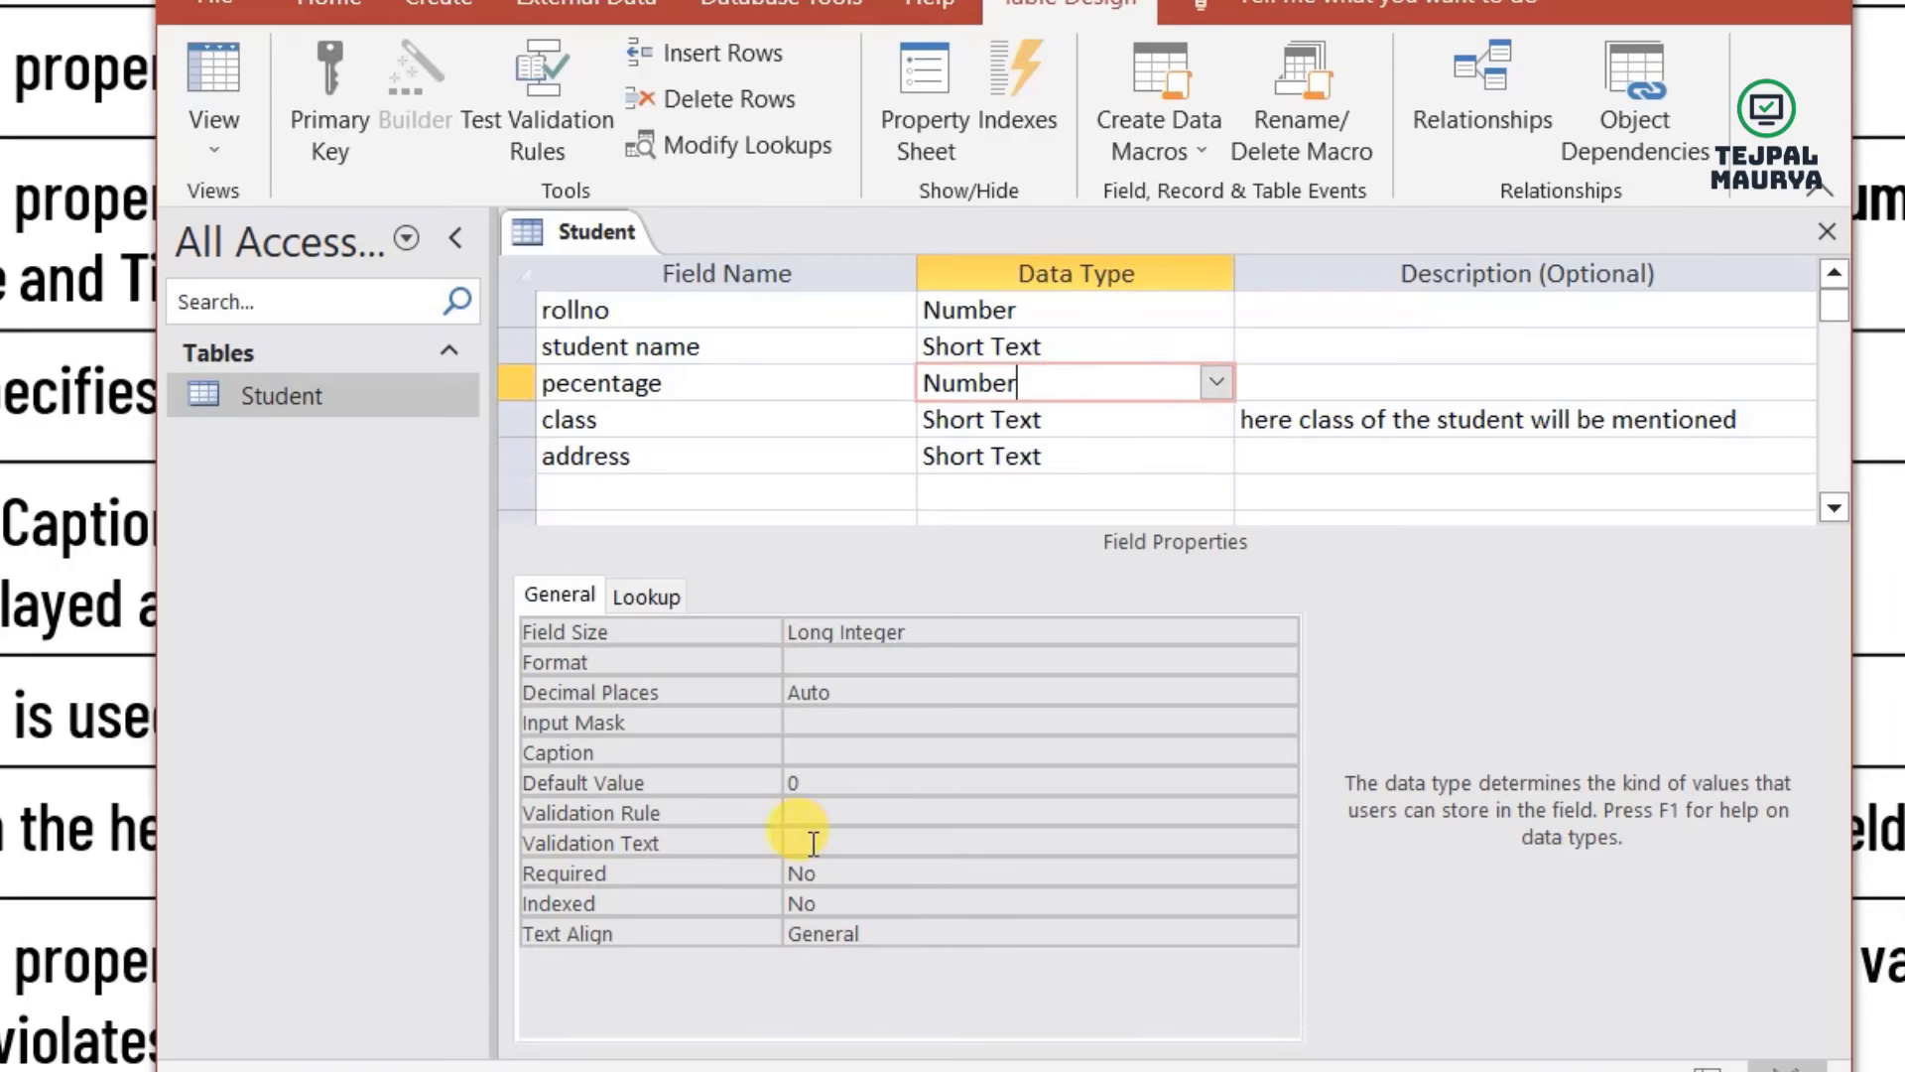
{"action": "left_click_drag", "start_coordinate": [702, 814], "coordinate": [775, 803]}
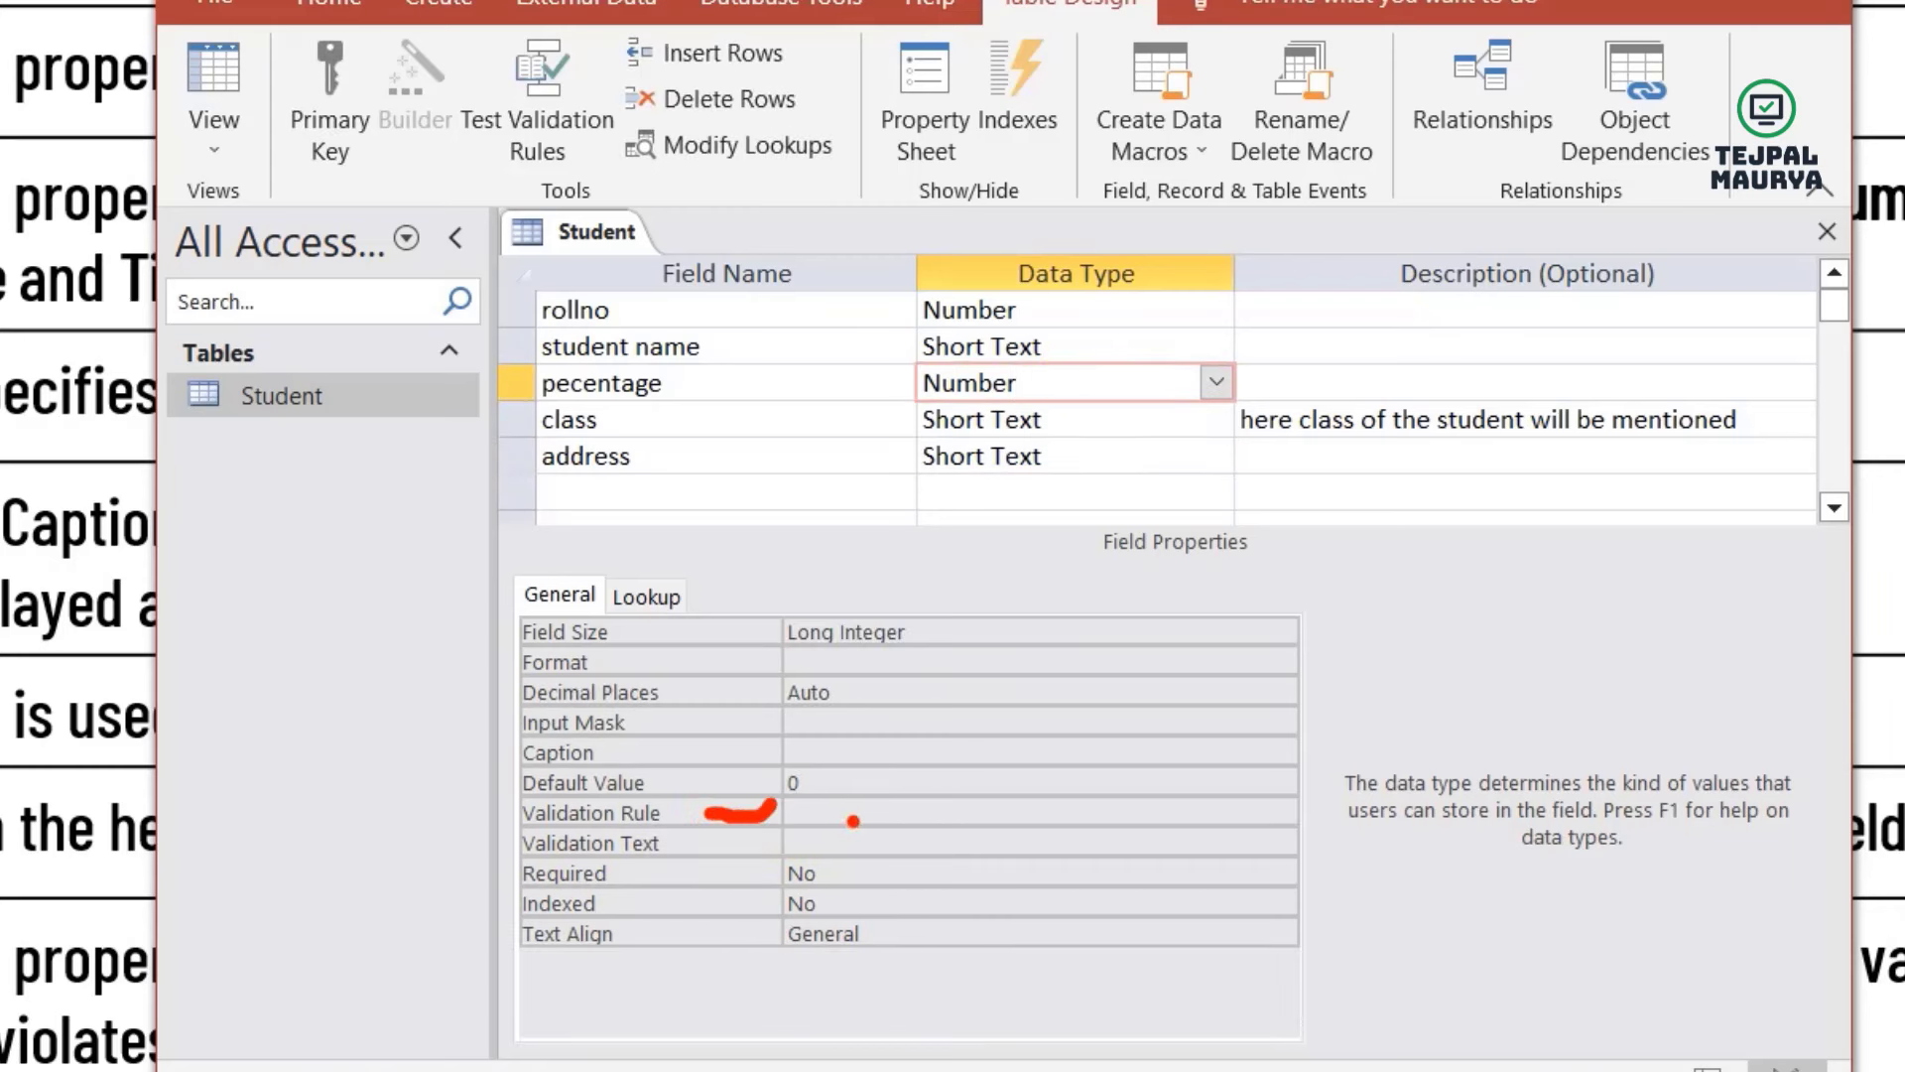
{"action": "left_click", "coordinate": [1022, 811]}
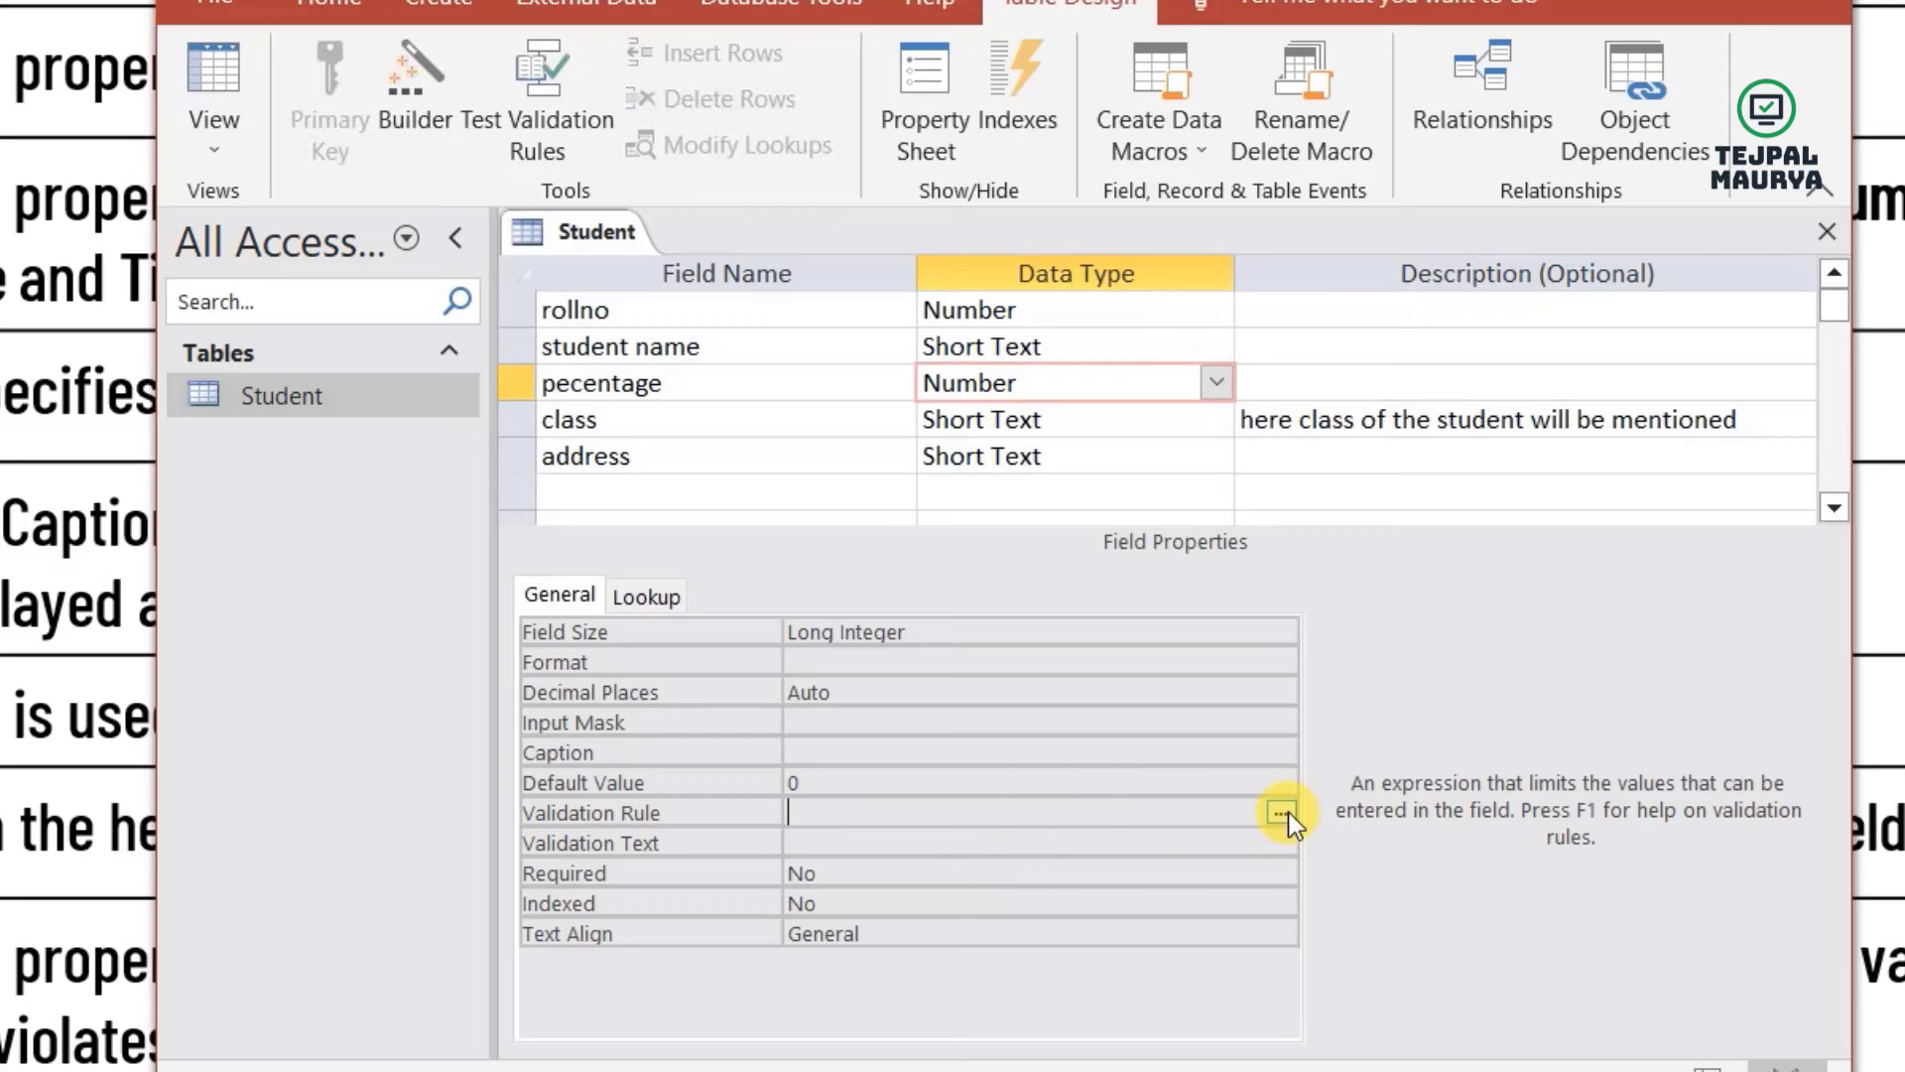
{"action": "left_click", "coordinate": [1280, 814]}
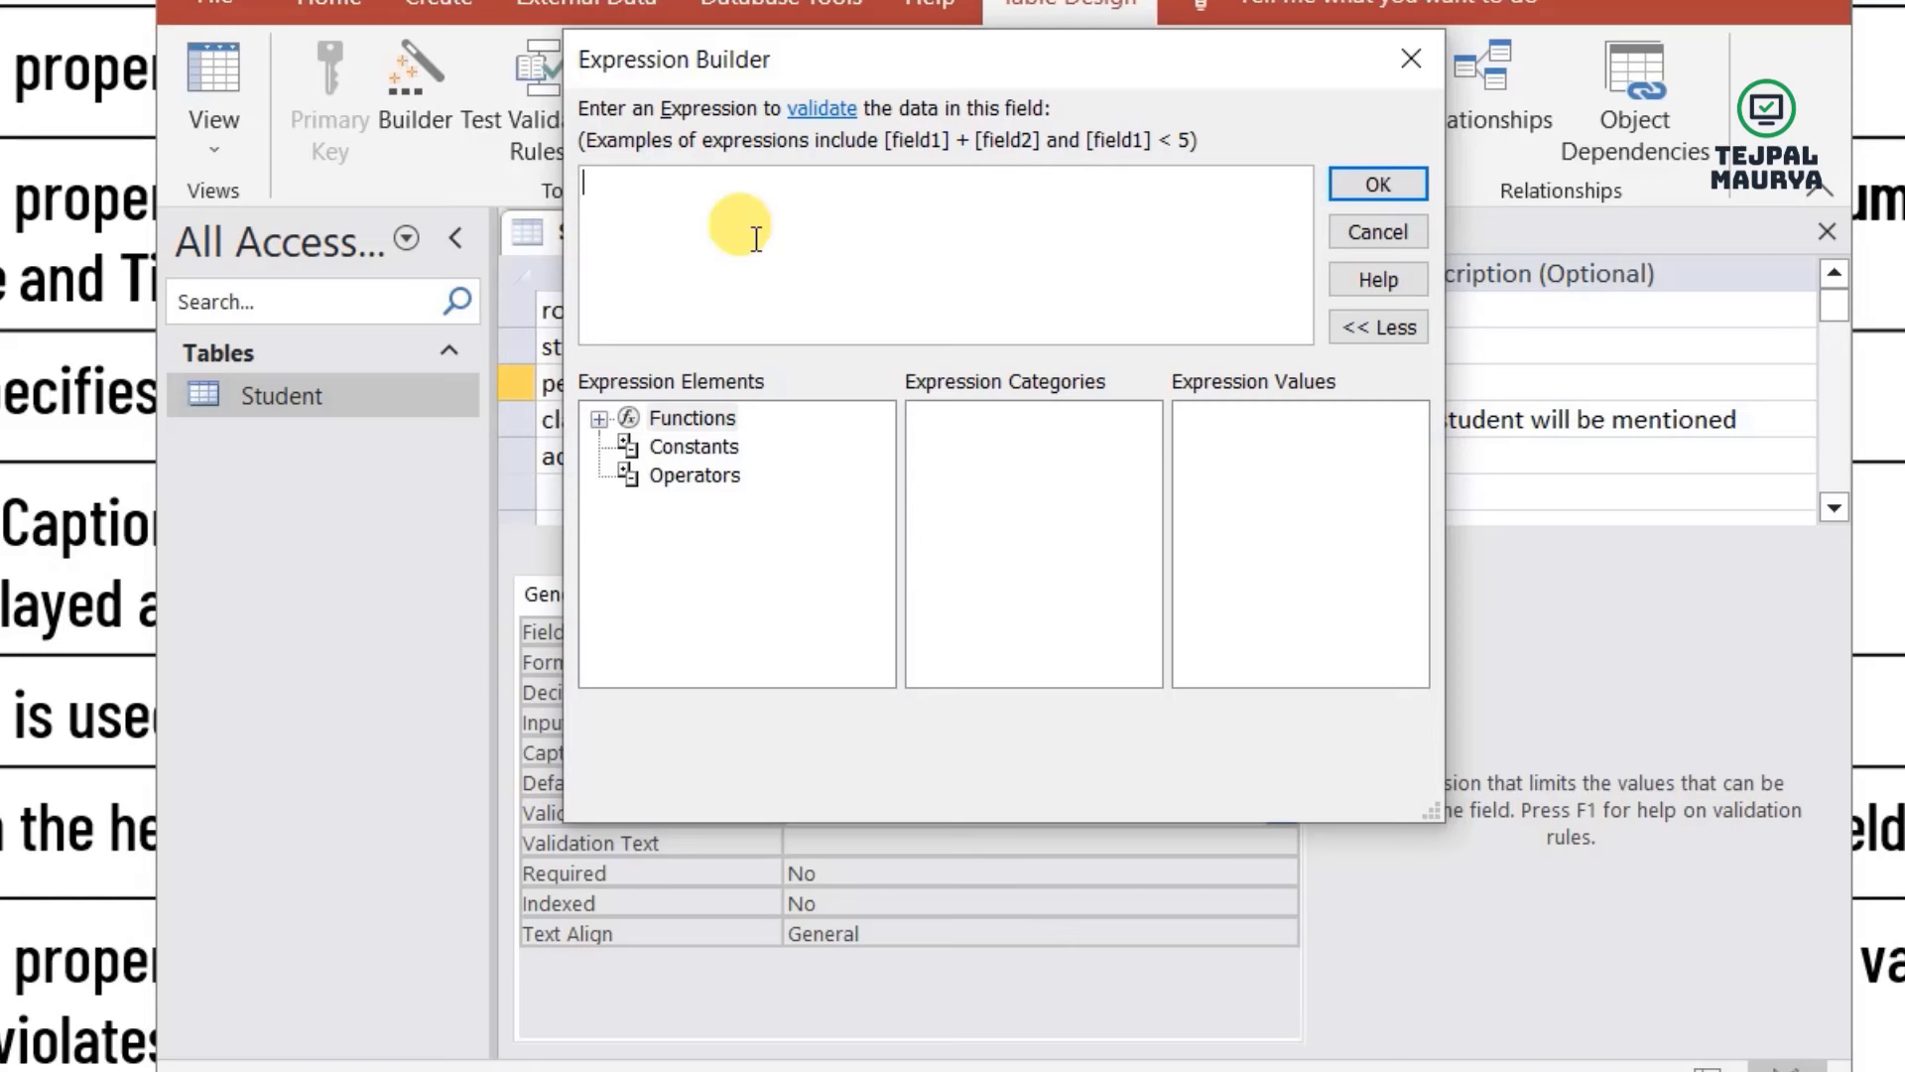
{"action": "type", "text": "<=100"}
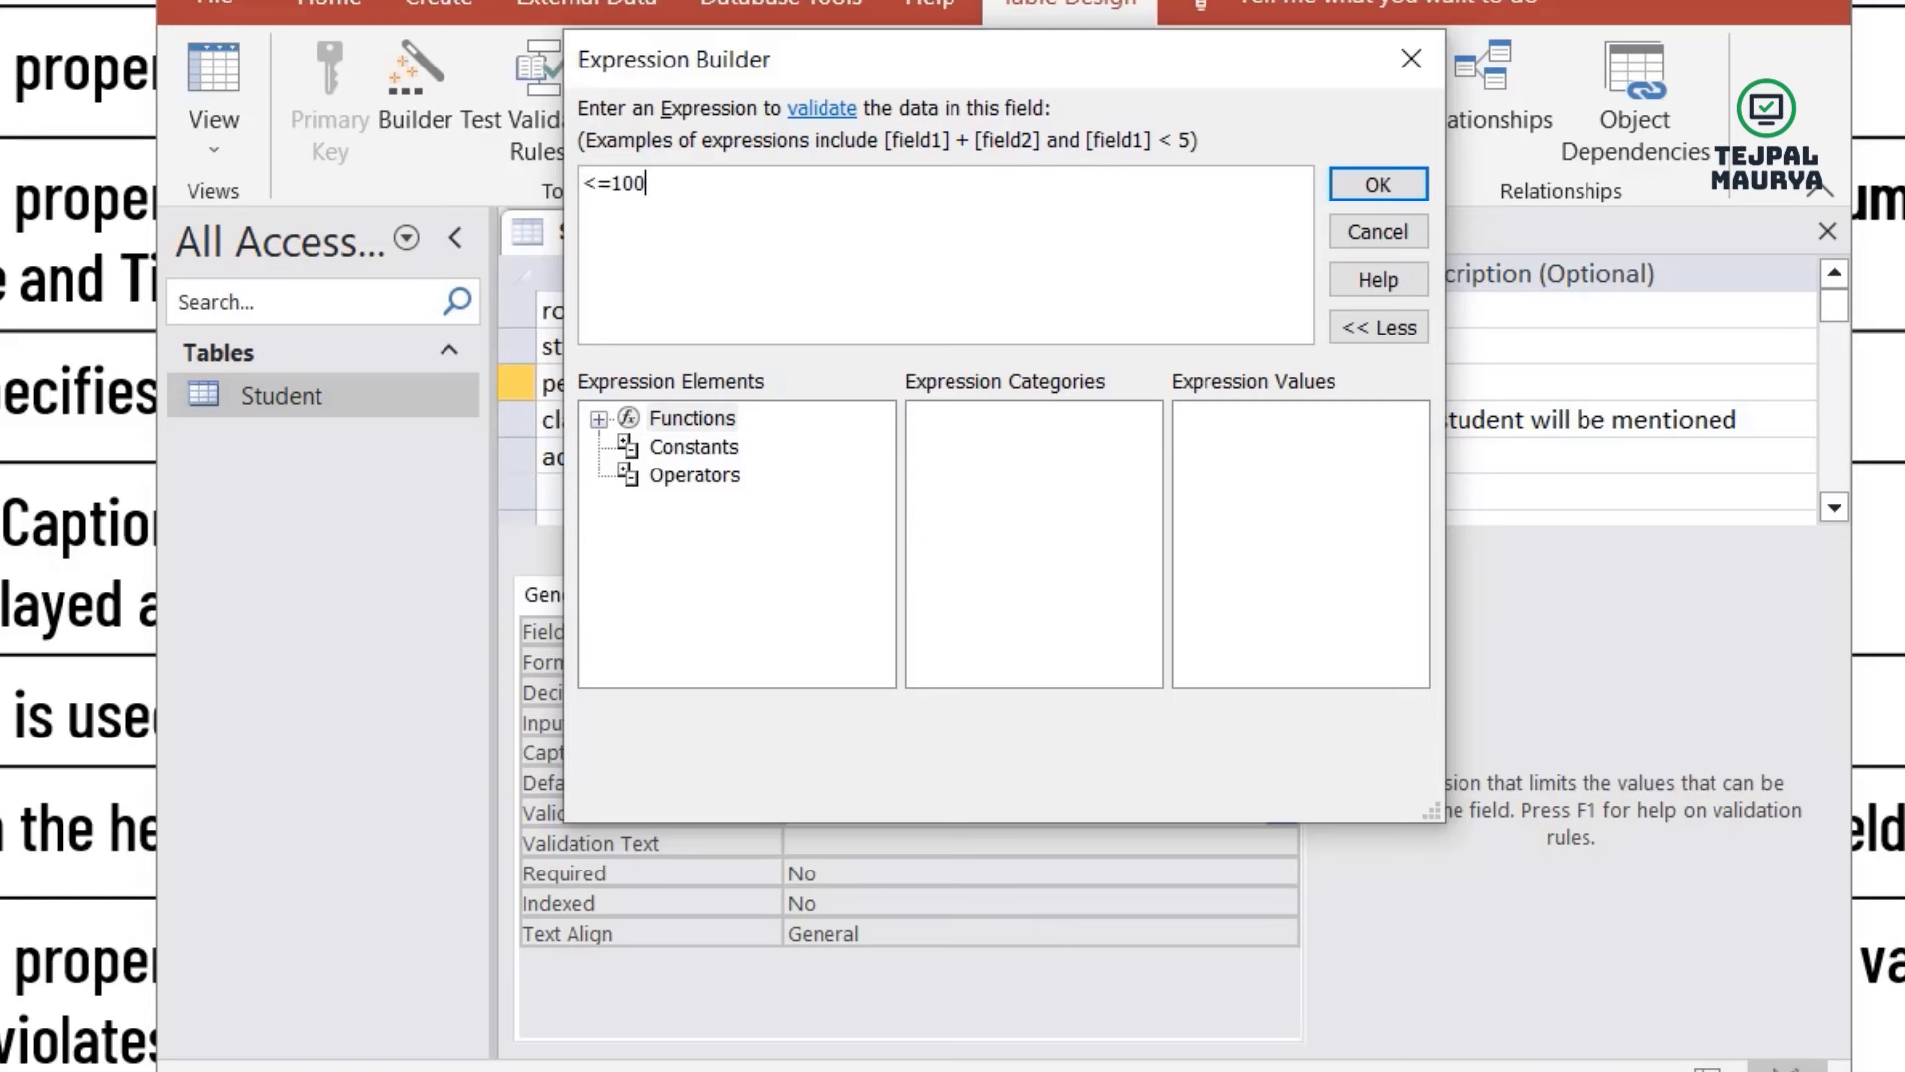
{"action": "left_click", "coordinate": [1356, 186]}
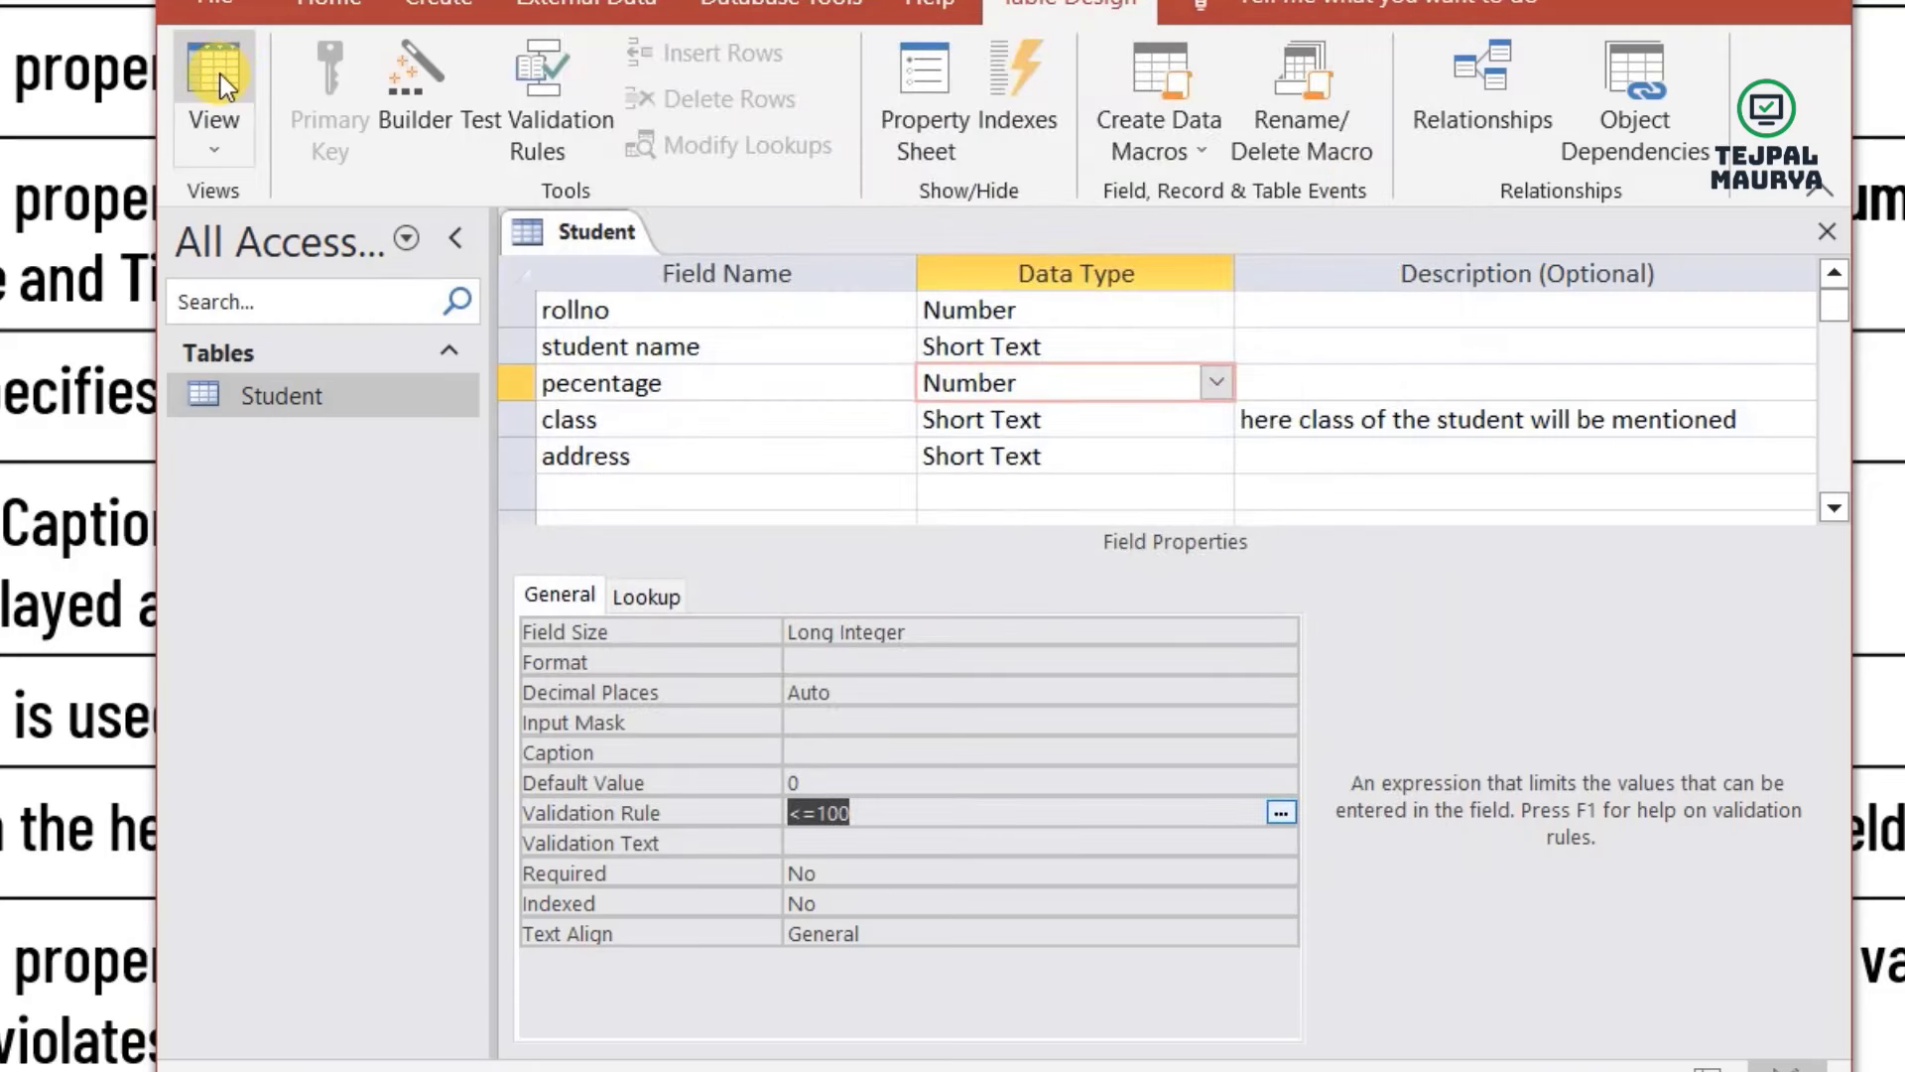
- Save the table and, in Datasheet View, set the fourth record's percentage to 100
{"action": "left_click", "coordinate": [220, 75]}
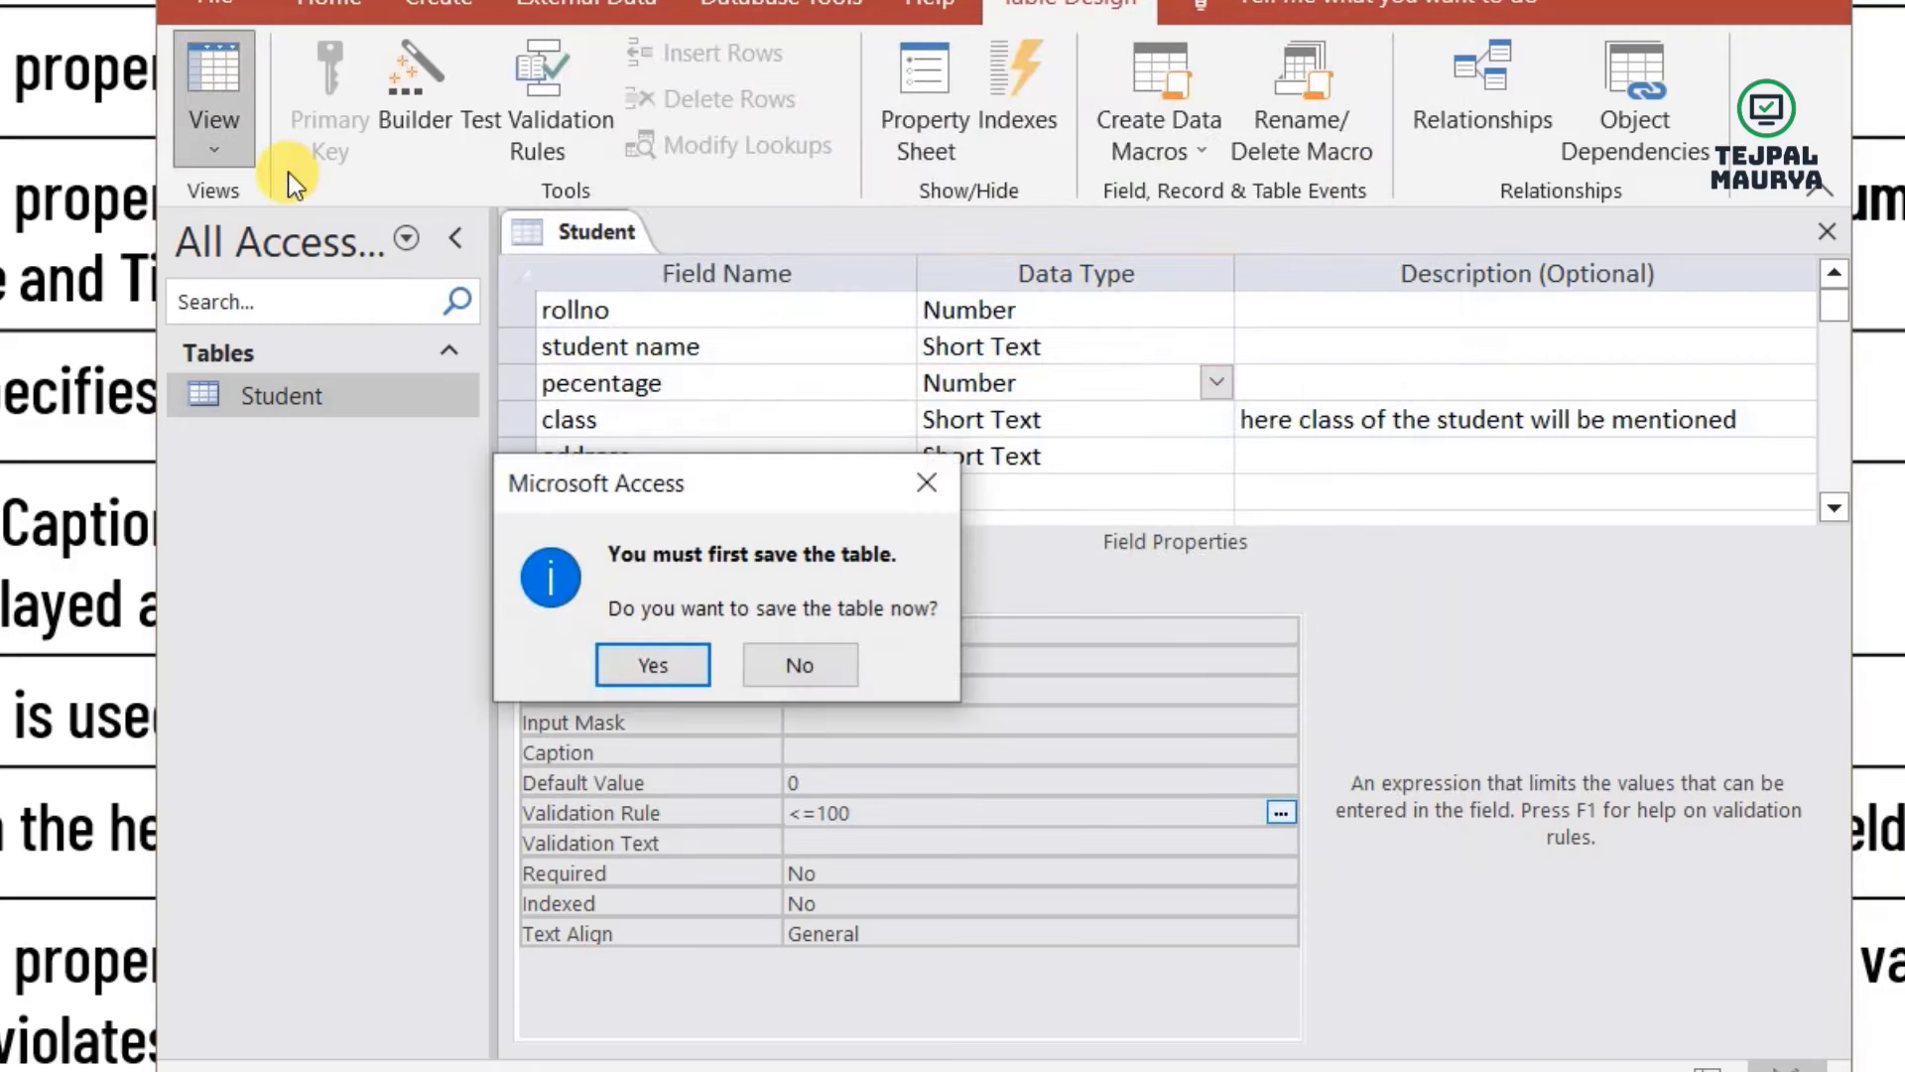
{"action": "left_click", "coordinate": [651, 664]}
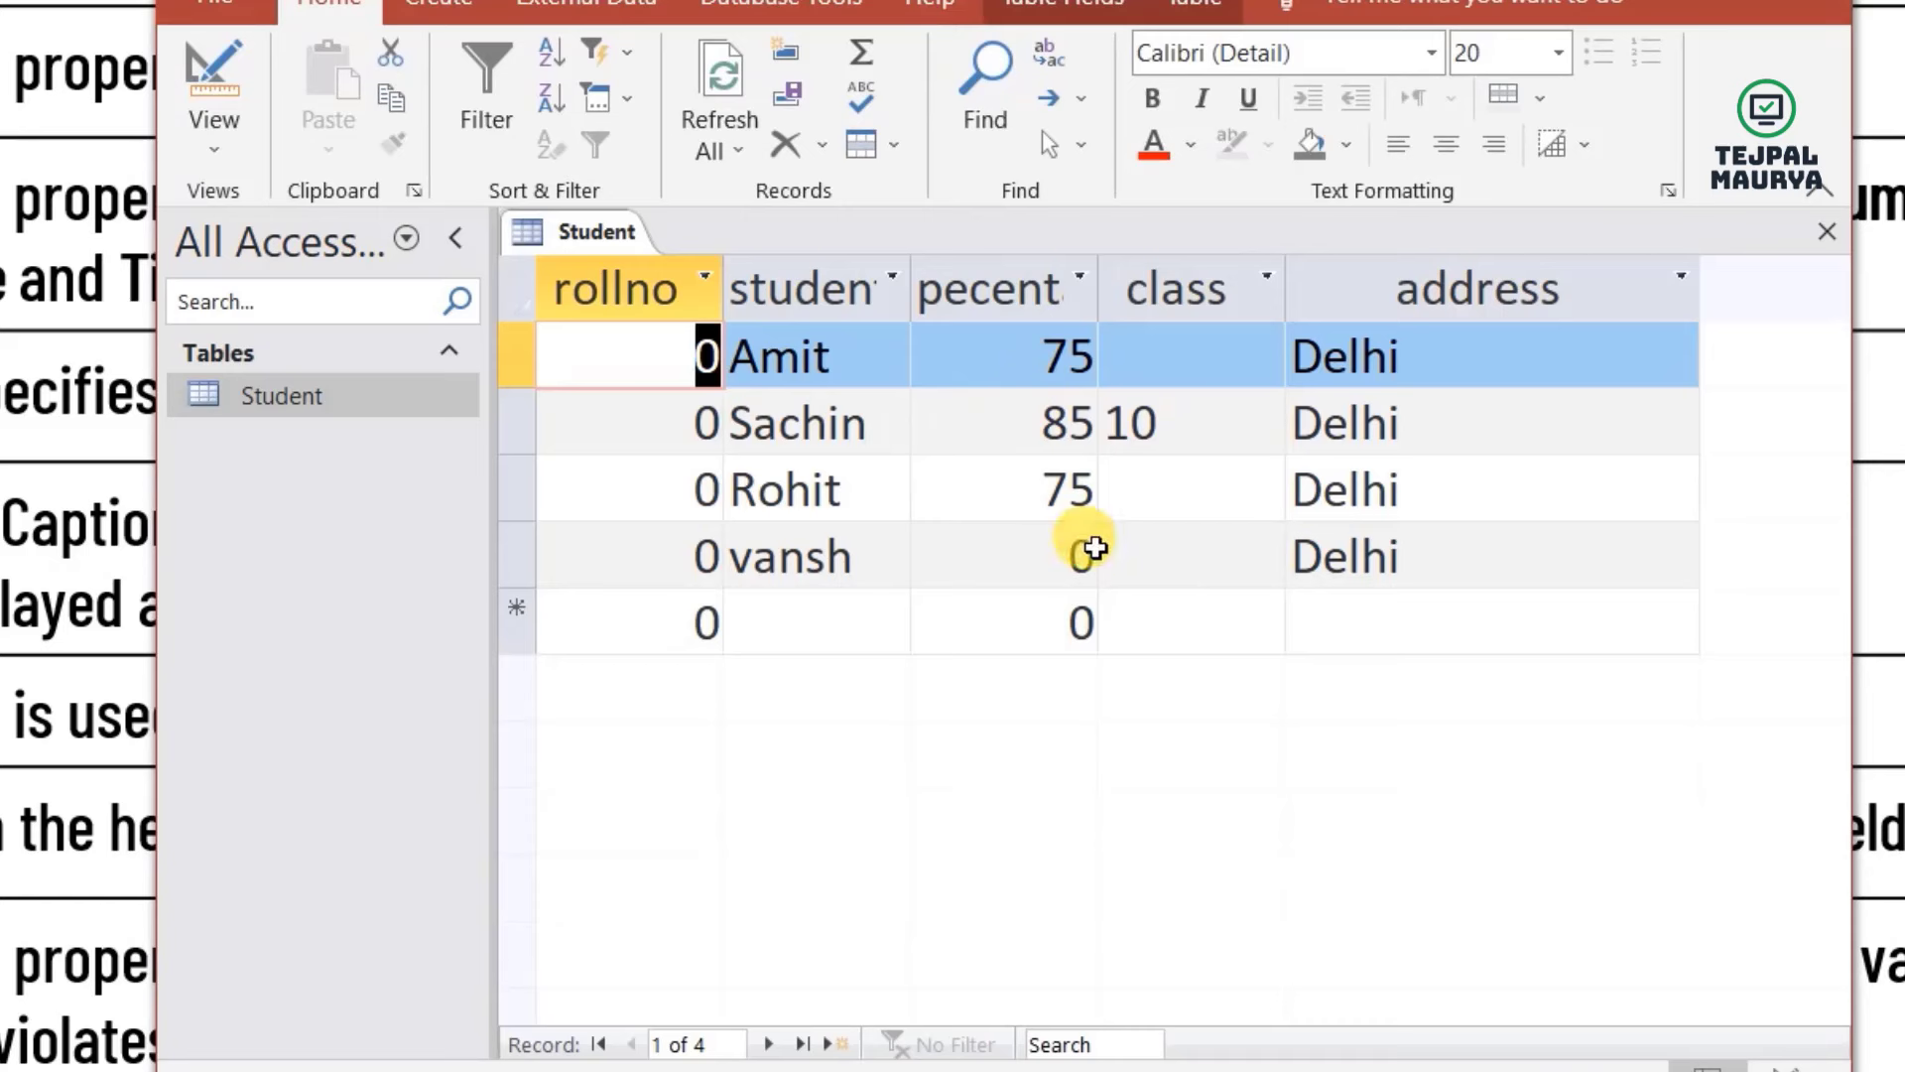
{"action": "left_click", "coordinate": [1070, 552]}
{"action": "type", "text": "100"}
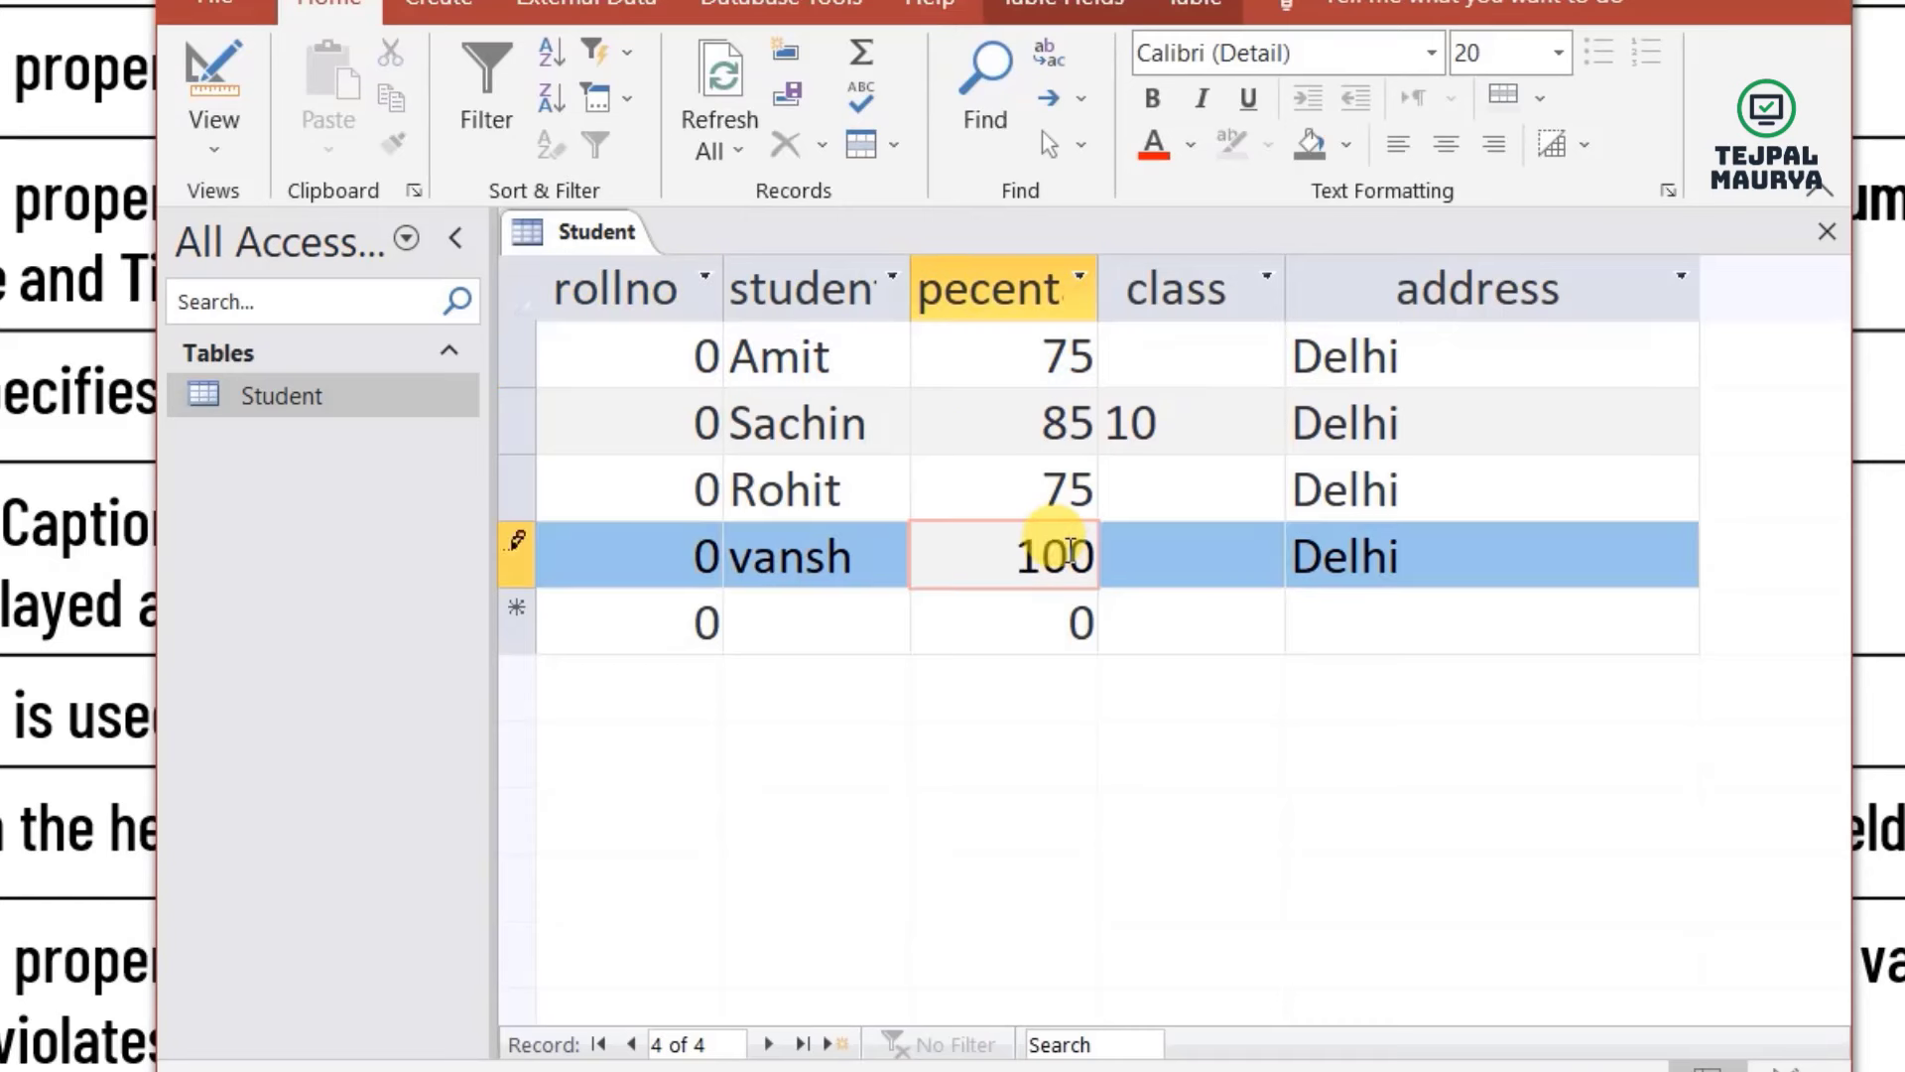
{"action": "key", "text": "Tab"}
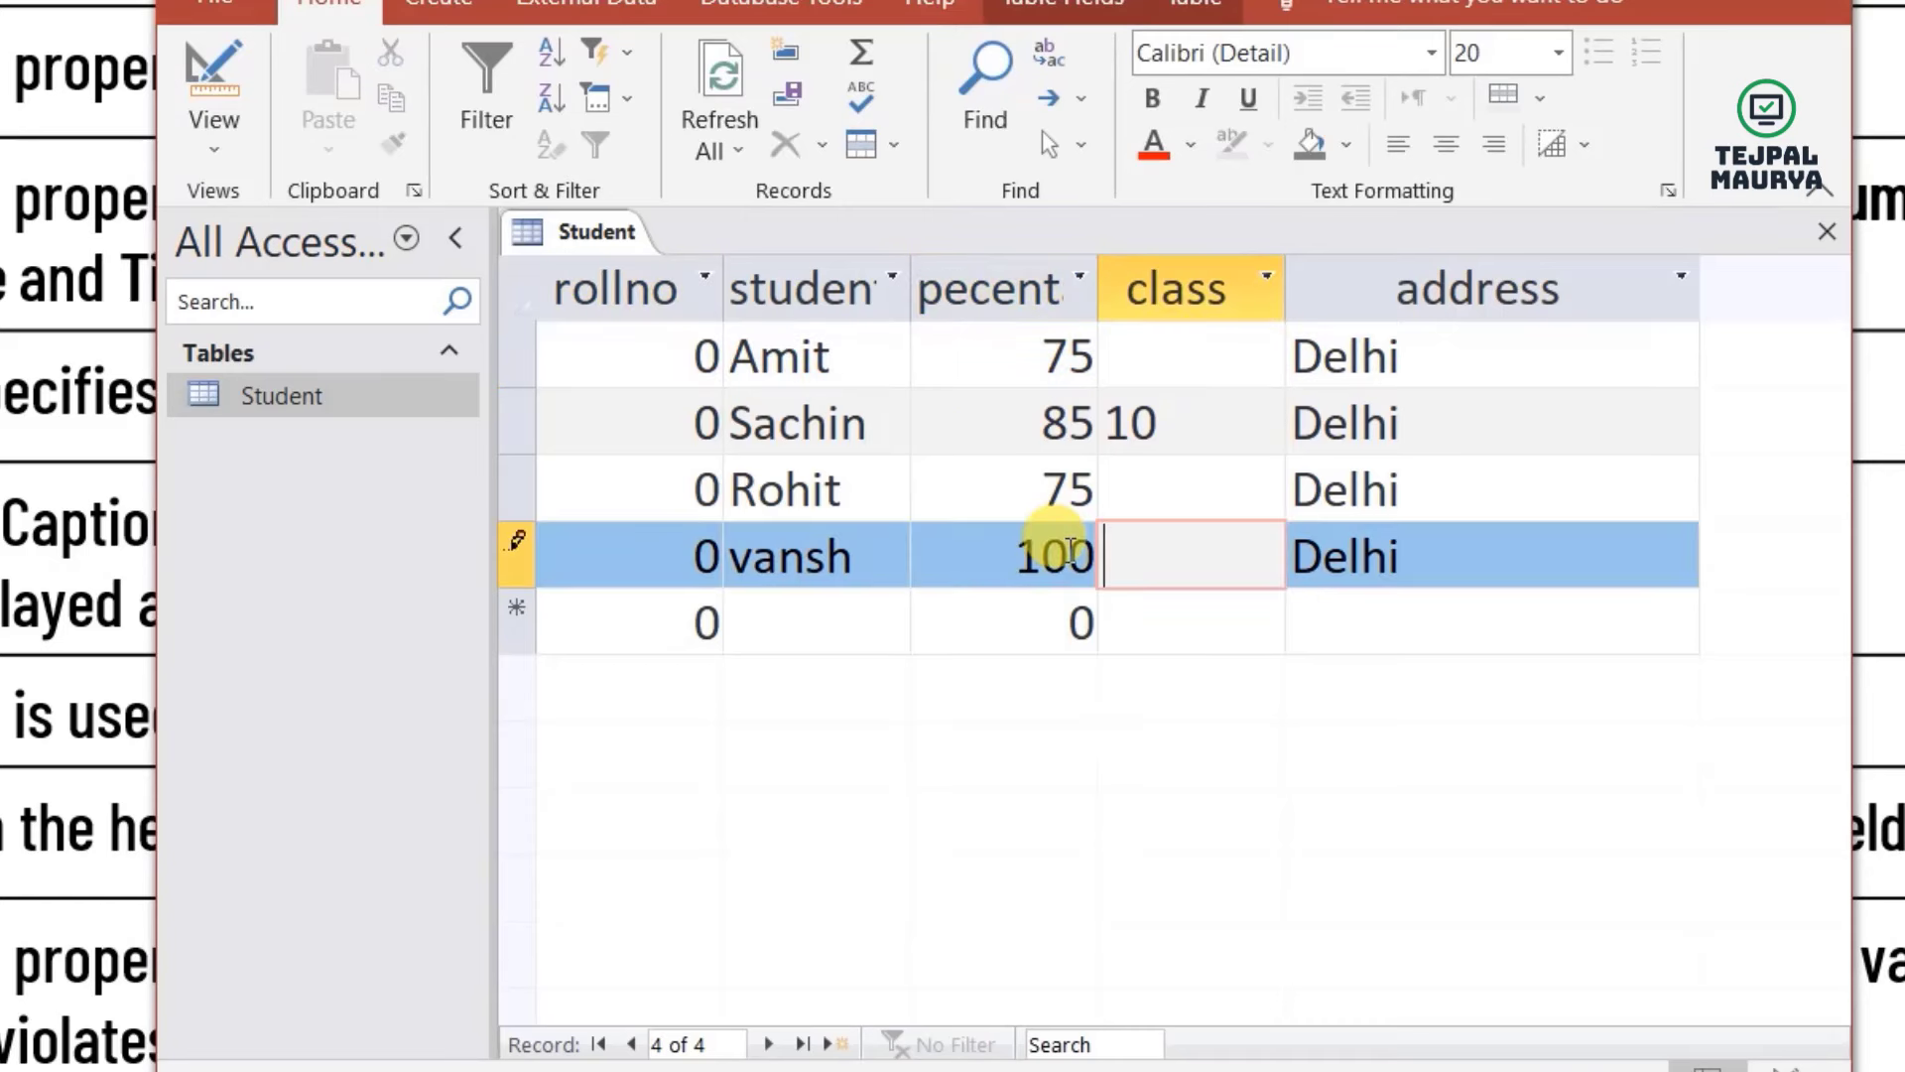
- Try to enter 110 as the fourth record's percentage to test the validation rule, and dismiss the resulting message
{"action": "left_click", "coordinate": [1069, 552]}
{"action": "key", "text": "BackSpace"}
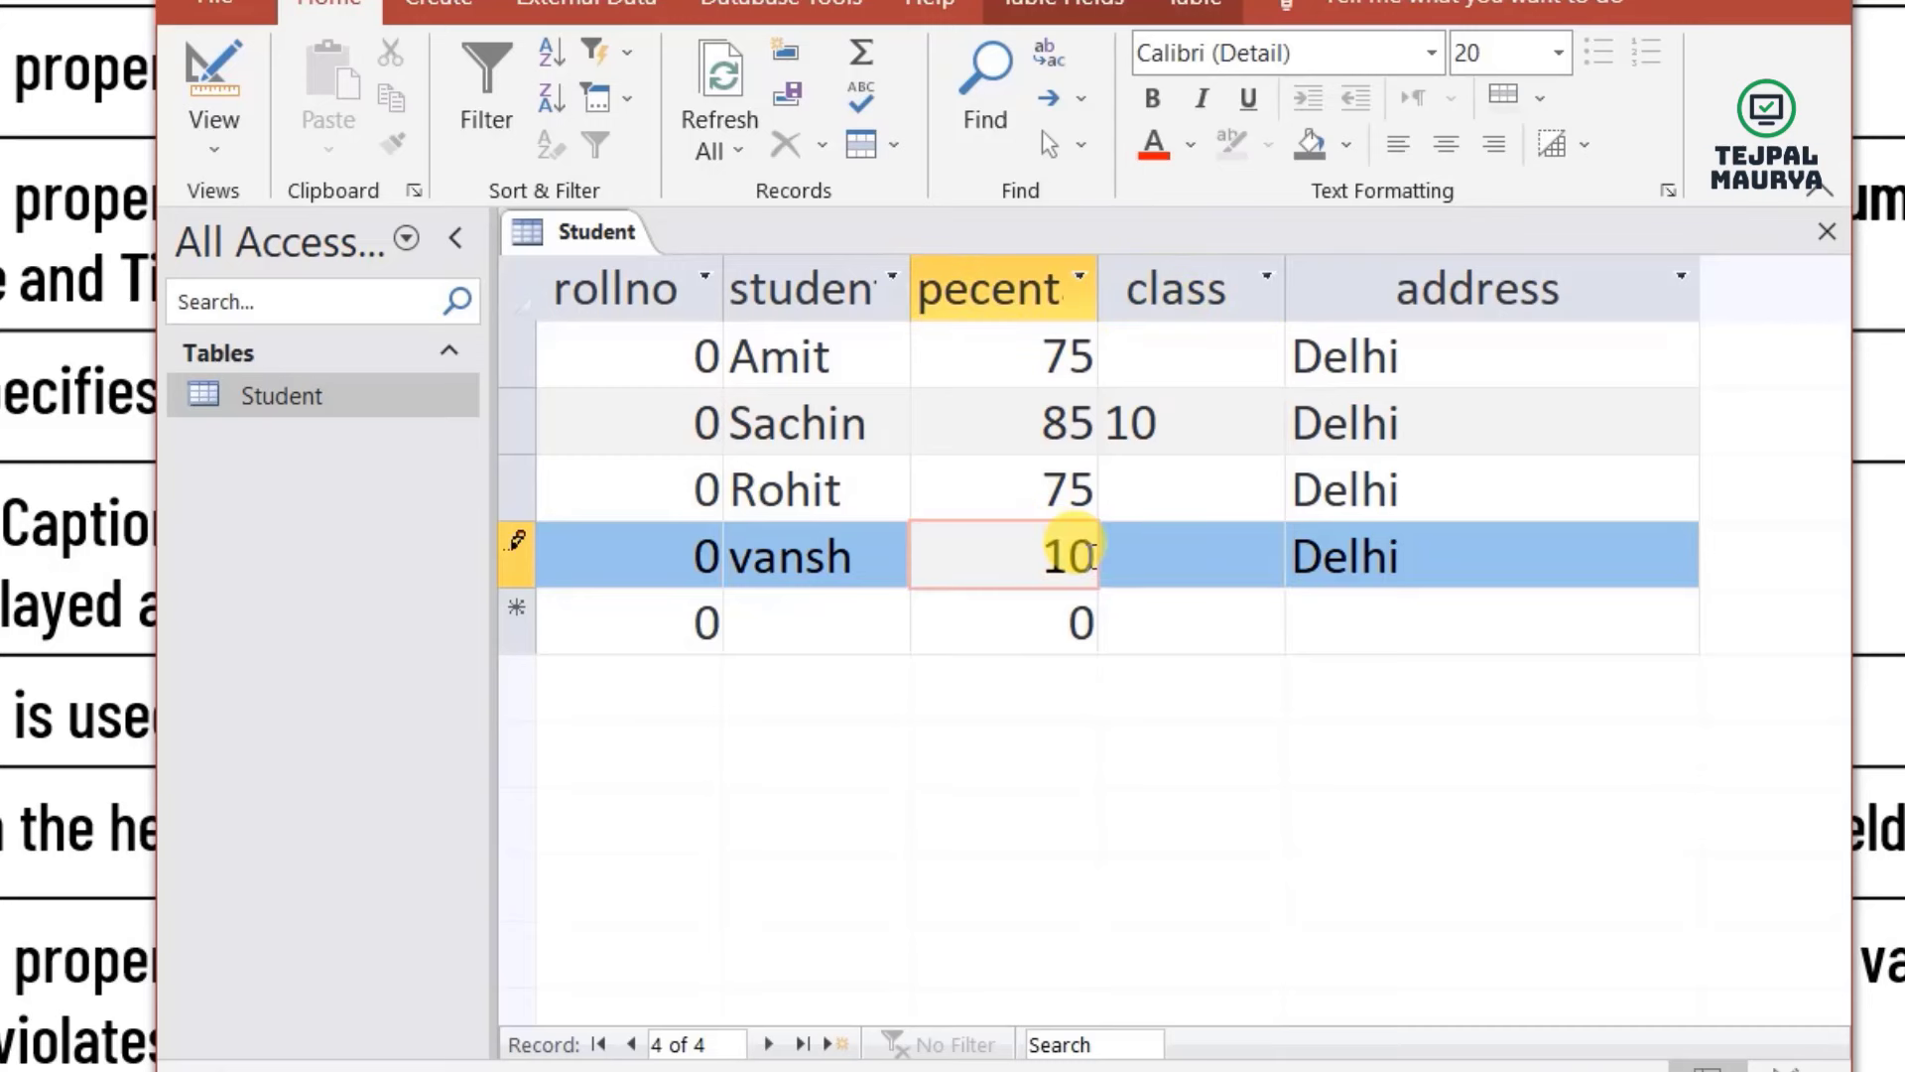
{"action": "type", "text": "1"}
{"action": "key", "text": "Tab"}
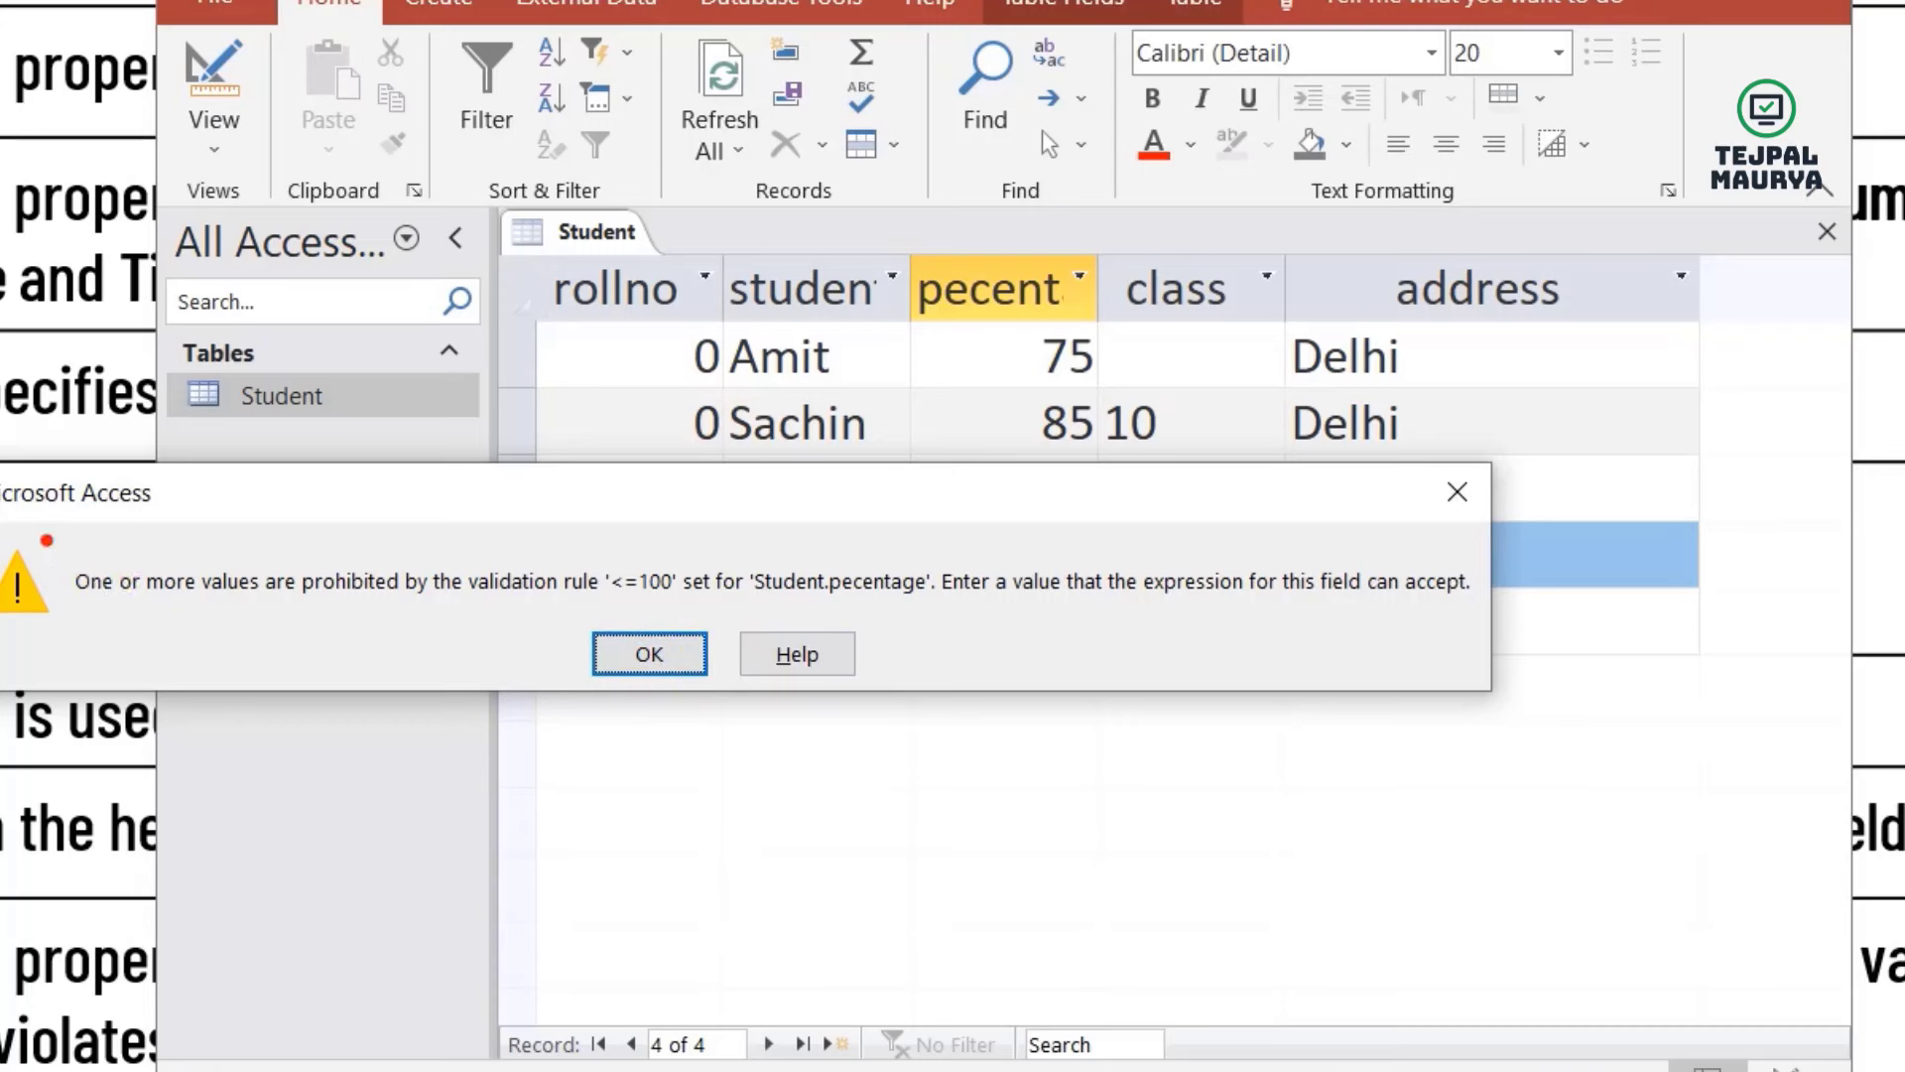
{"action": "mouse_move", "coordinate": [40, 536]}
{"action": "left_mouse_down"}
{"action": "mouse_move", "coordinate": [598, 638]}
{"action": "mouse_move", "coordinate": [1268, 592]}
{"action": "mouse_move", "coordinate": [1483, 642]}
{"action": "left_mouse_up"}
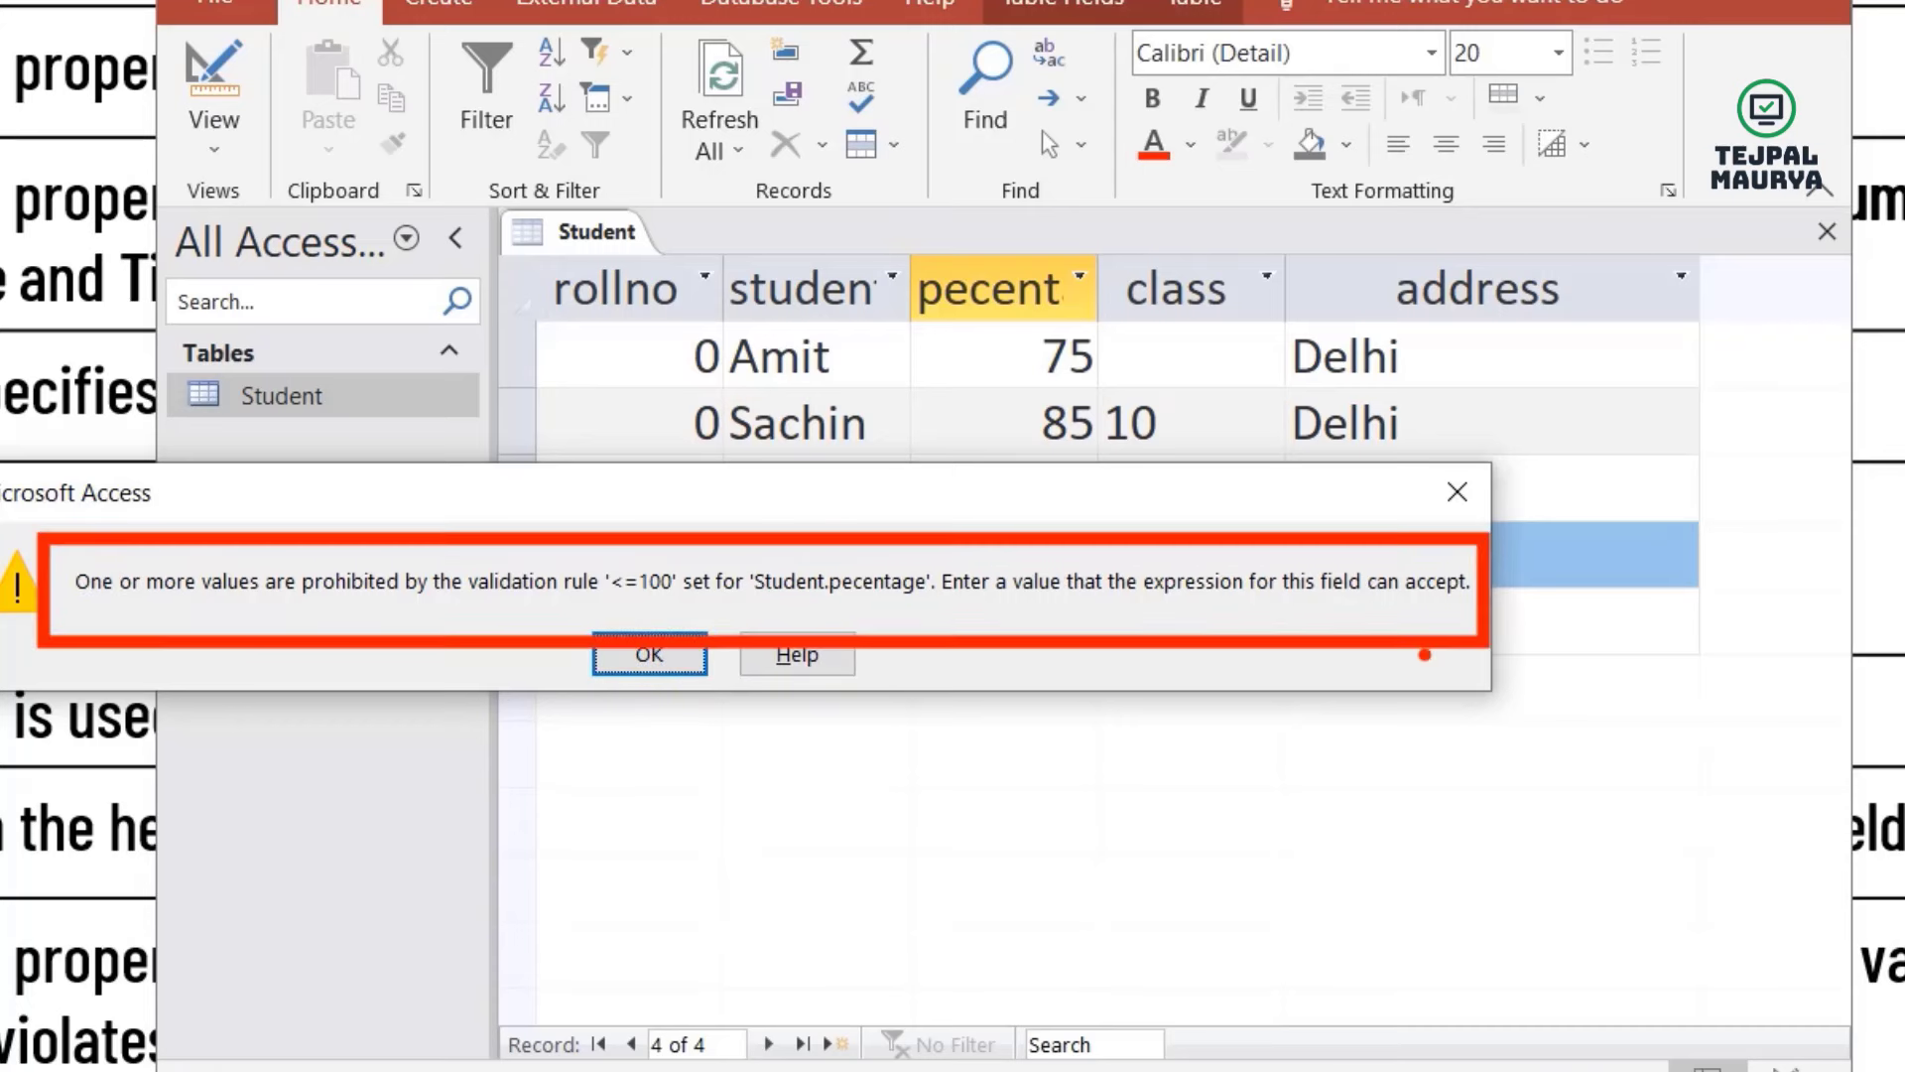
{"action": "left_click_drag", "start_coordinate": [525, 551], "coordinate": [670, 477]}
{"action": "key", "text": "ctrl+z"}
{"action": "left_click_drag", "start_coordinate": [524, 536], "coordinate": [687, 491]}
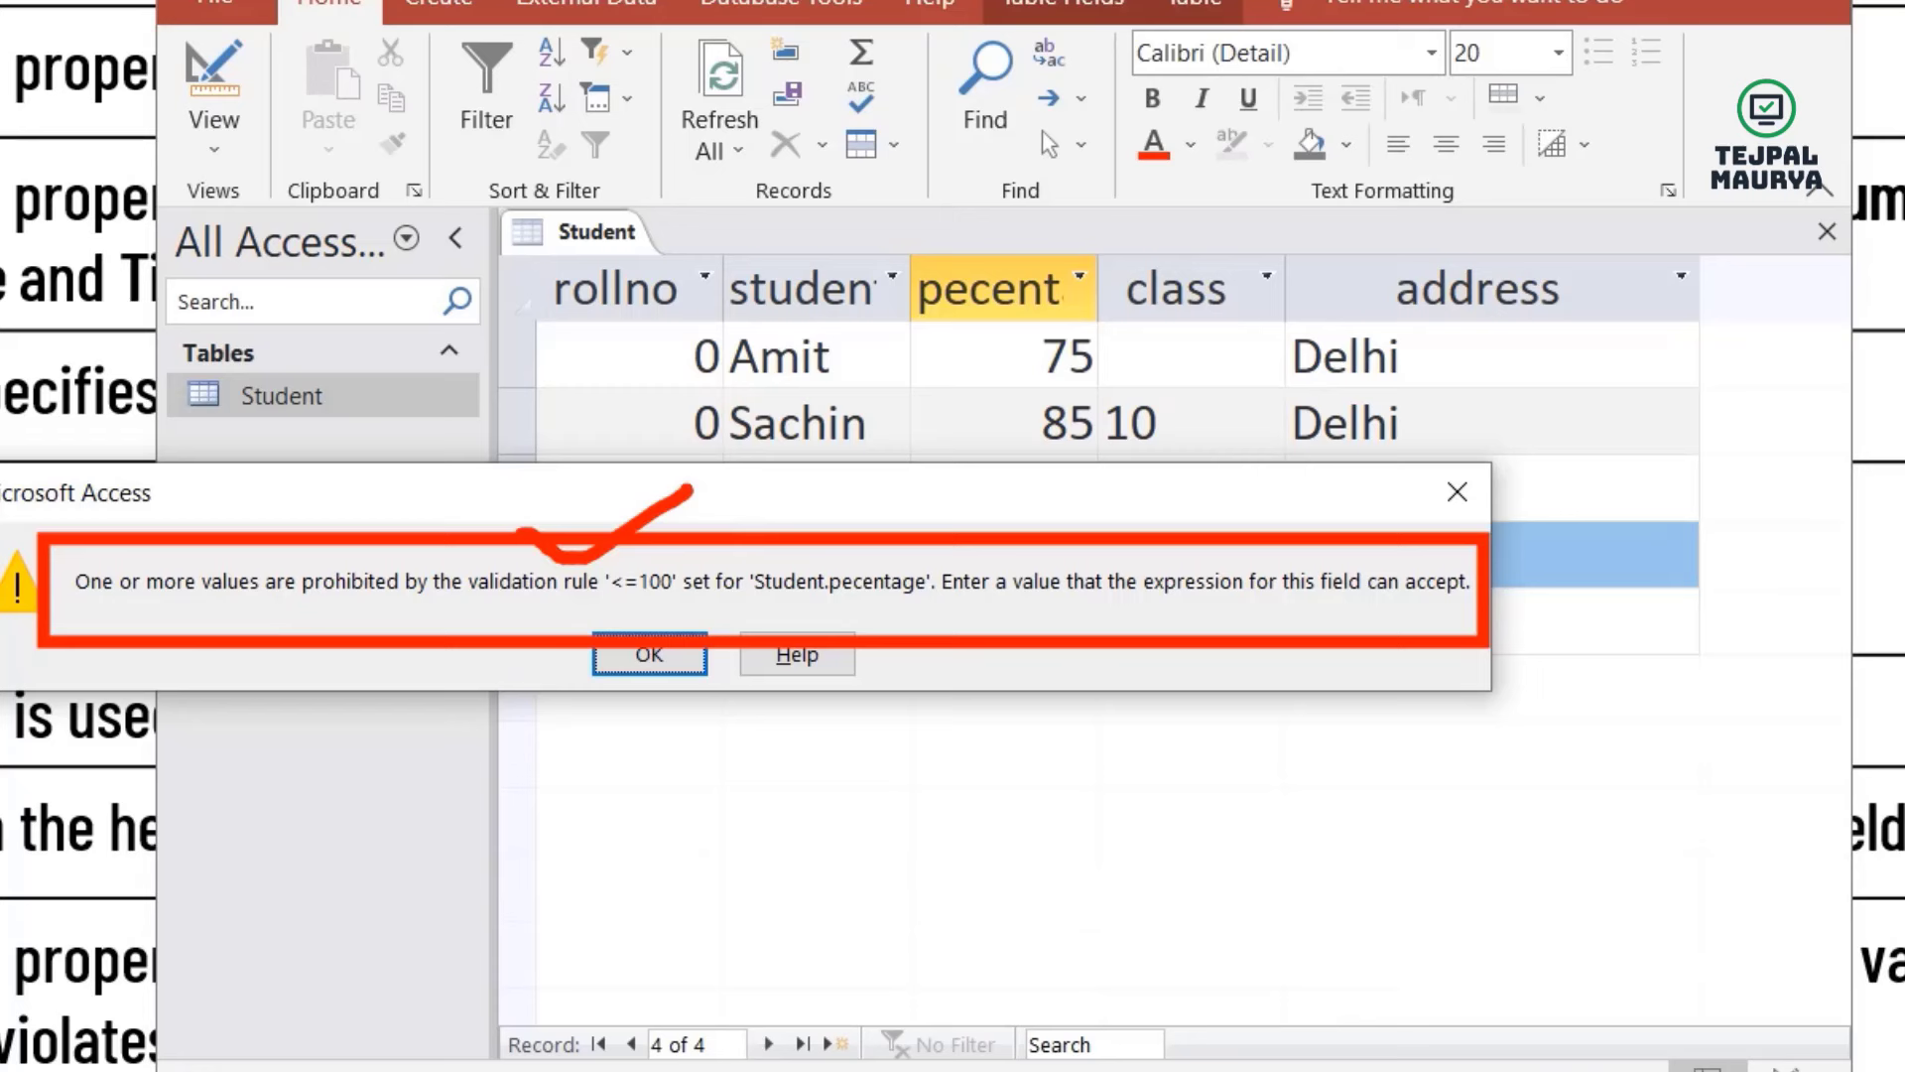
{"action": "left_click_drag", "start_coordinate": [1169, 547], "coordinate": [1264, 450]}
{"action": "key", "text": "Escape"}
{"action": "left_click", "coordinate": [1457, 496]}
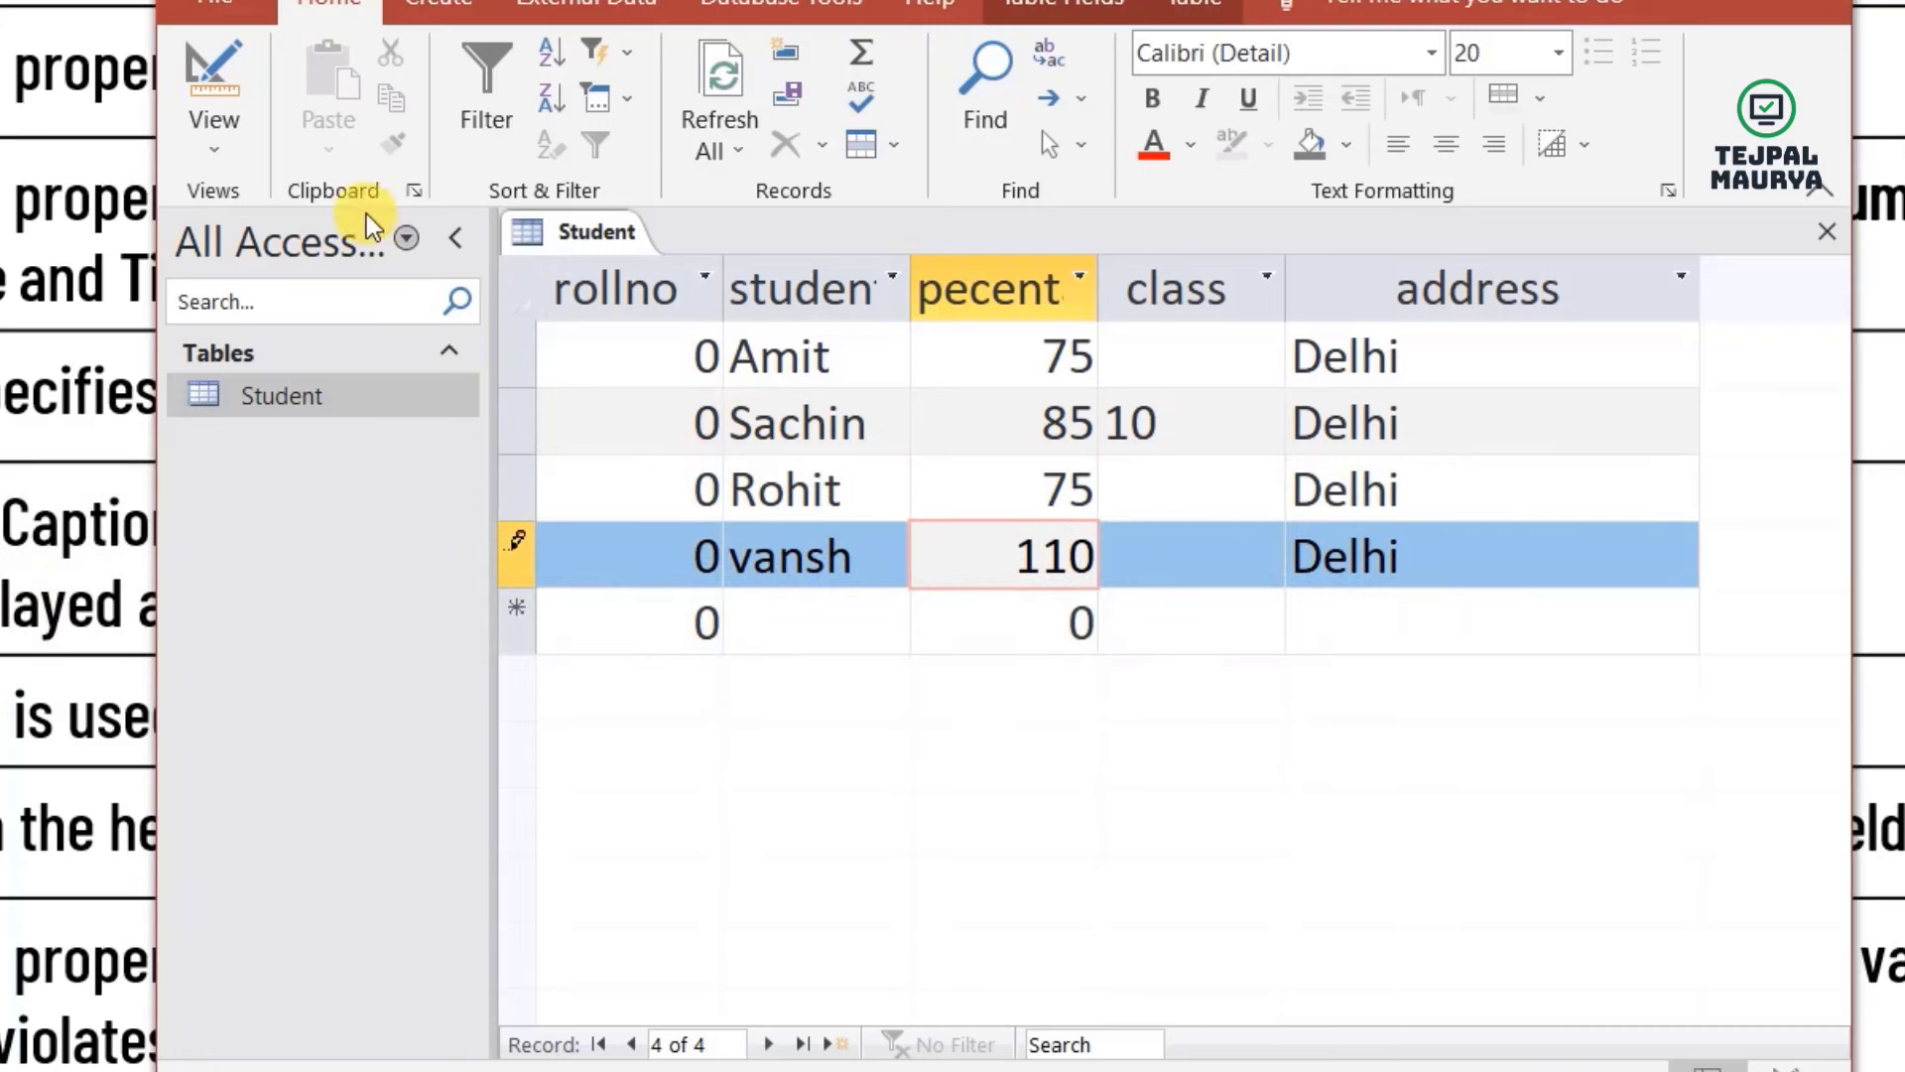
- Try to switch back to Design View, and change the fourth record's percentage to 10
{"action": "left_click", "coordinate": [212, 84]}
{"action": "left_click", "coordinate": [649, 653]}
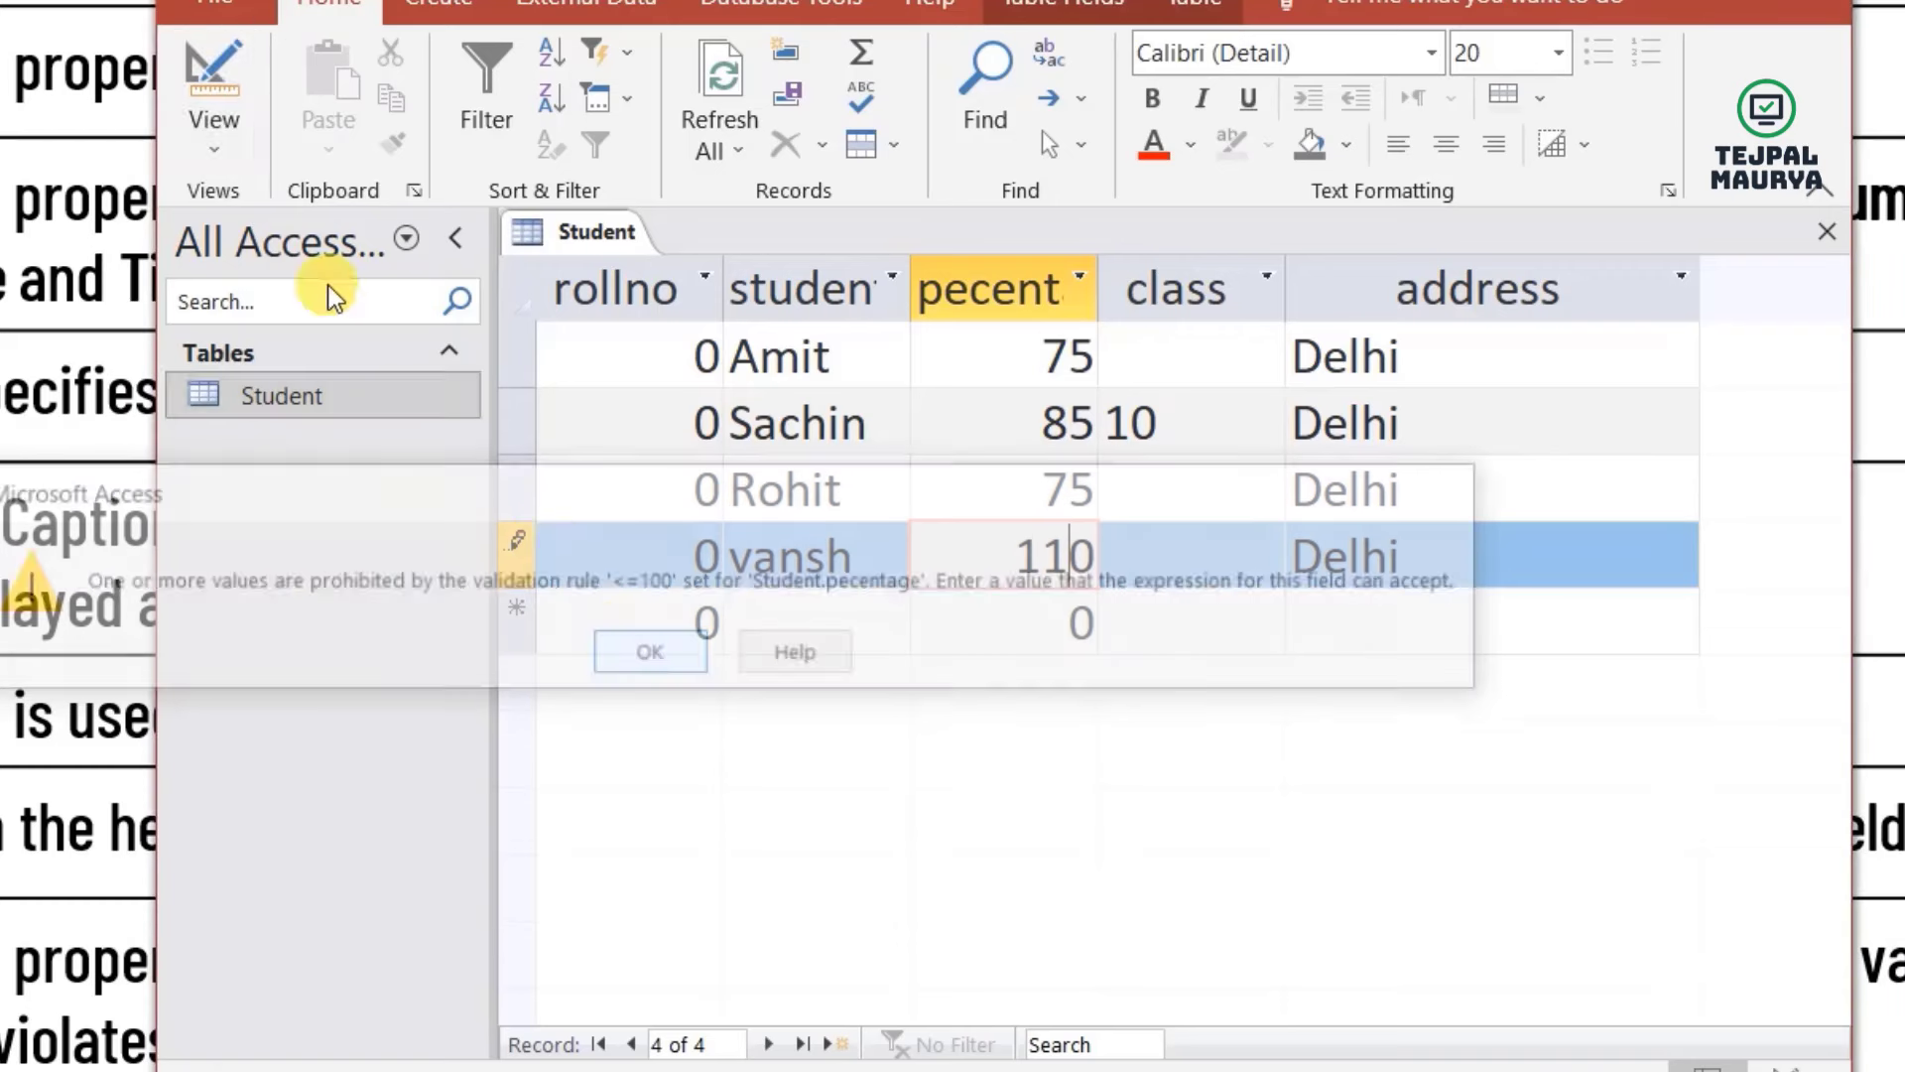
{"action": "left_click", "coordinate": [1085, 555]}
{"action": "key", "text": "BackSpace"}
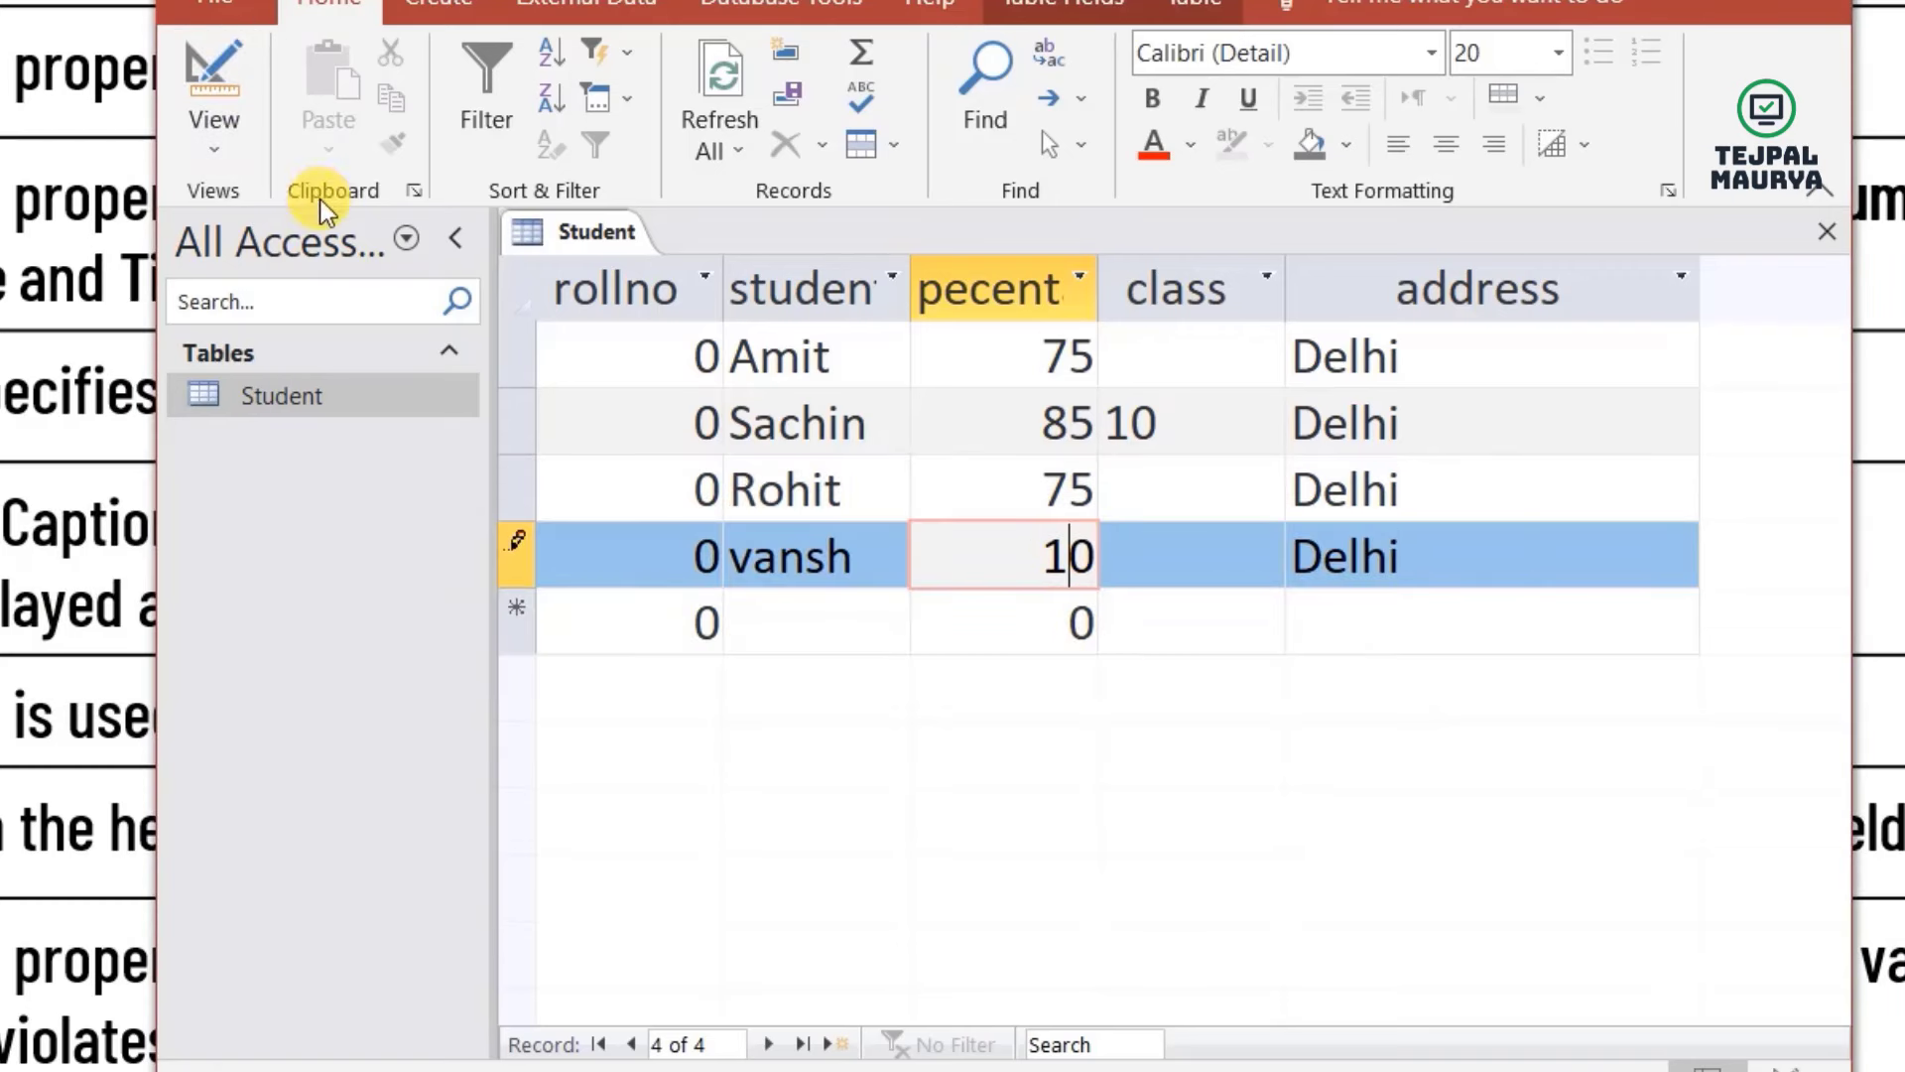
- In Design View, set the pecentage field's Validation Text to "you have crossed maximum limit" and save the table into Datasheet View
{"action": "left_click", "coordinate": [211, 124]}
{"action": "left_click", "coordinate": [199, 301]}
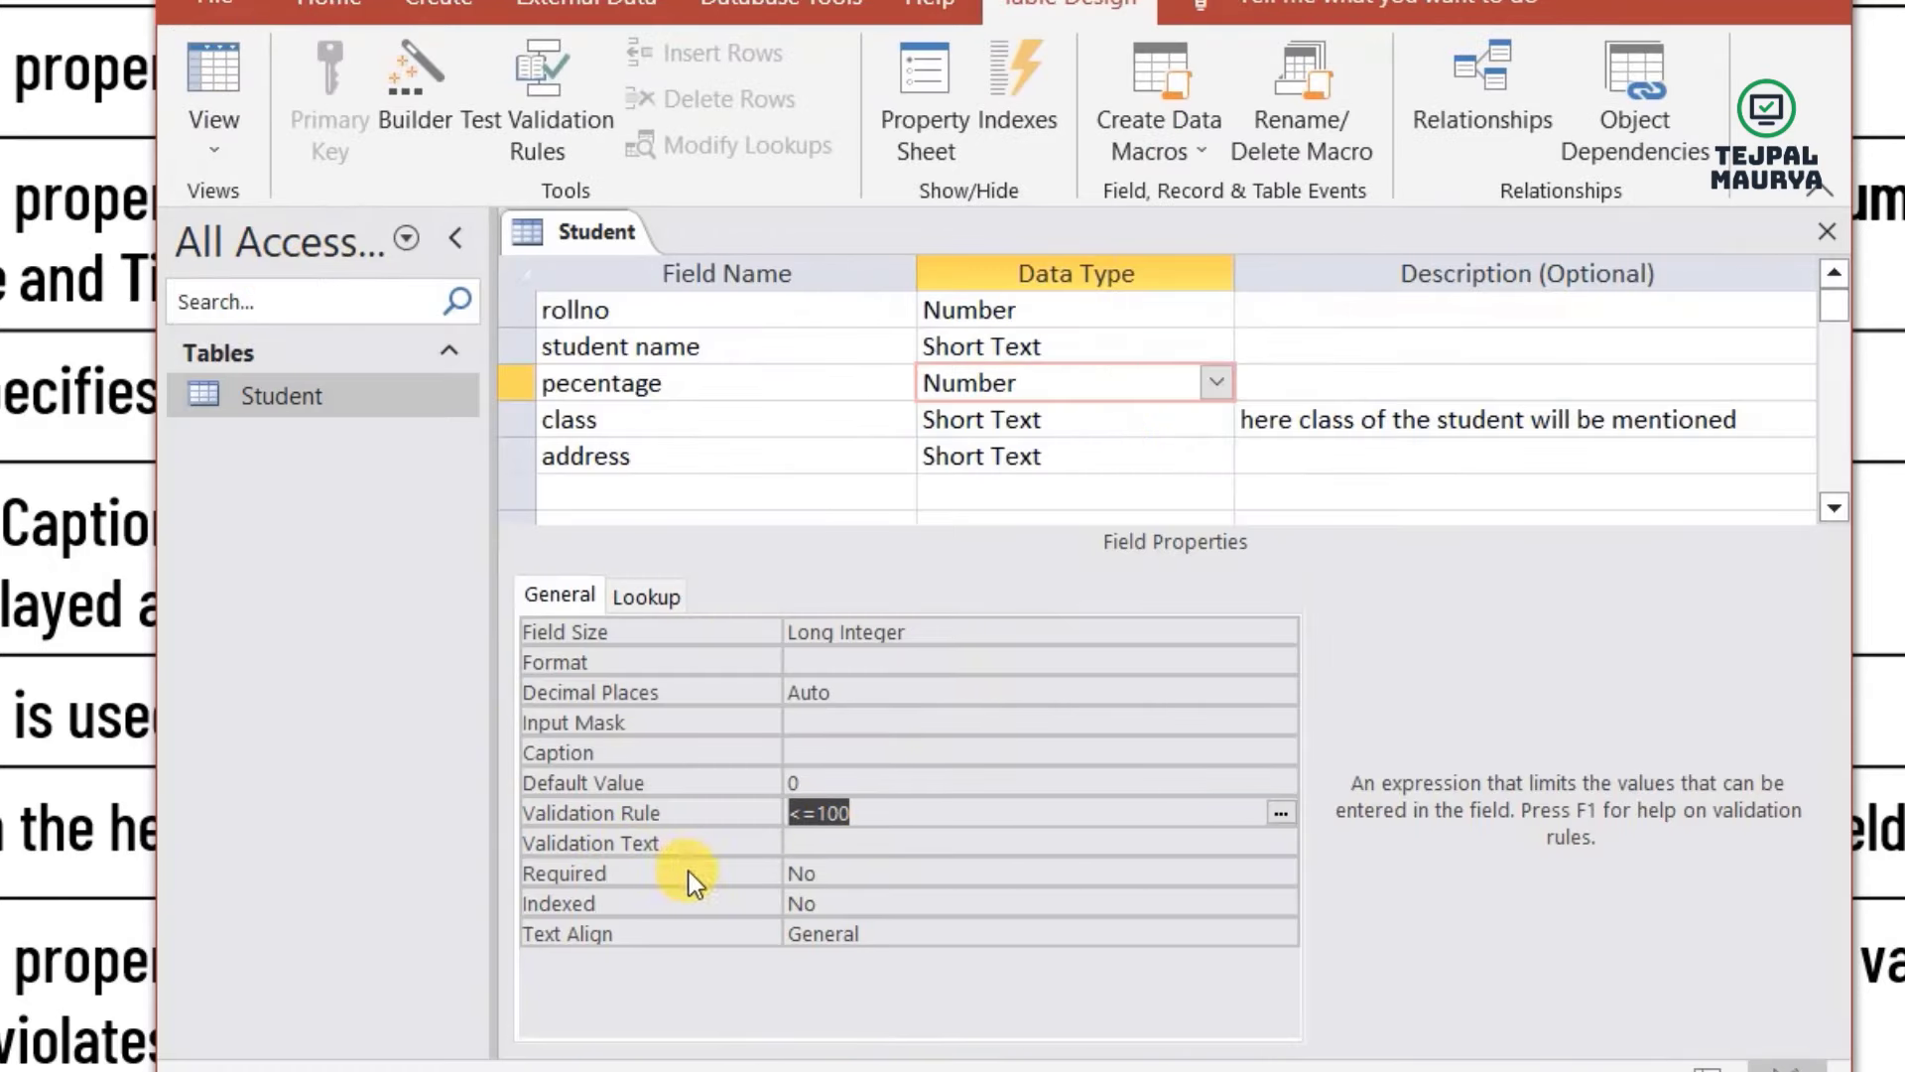
{"action": "left_click", "coordinate": [833, 844]}
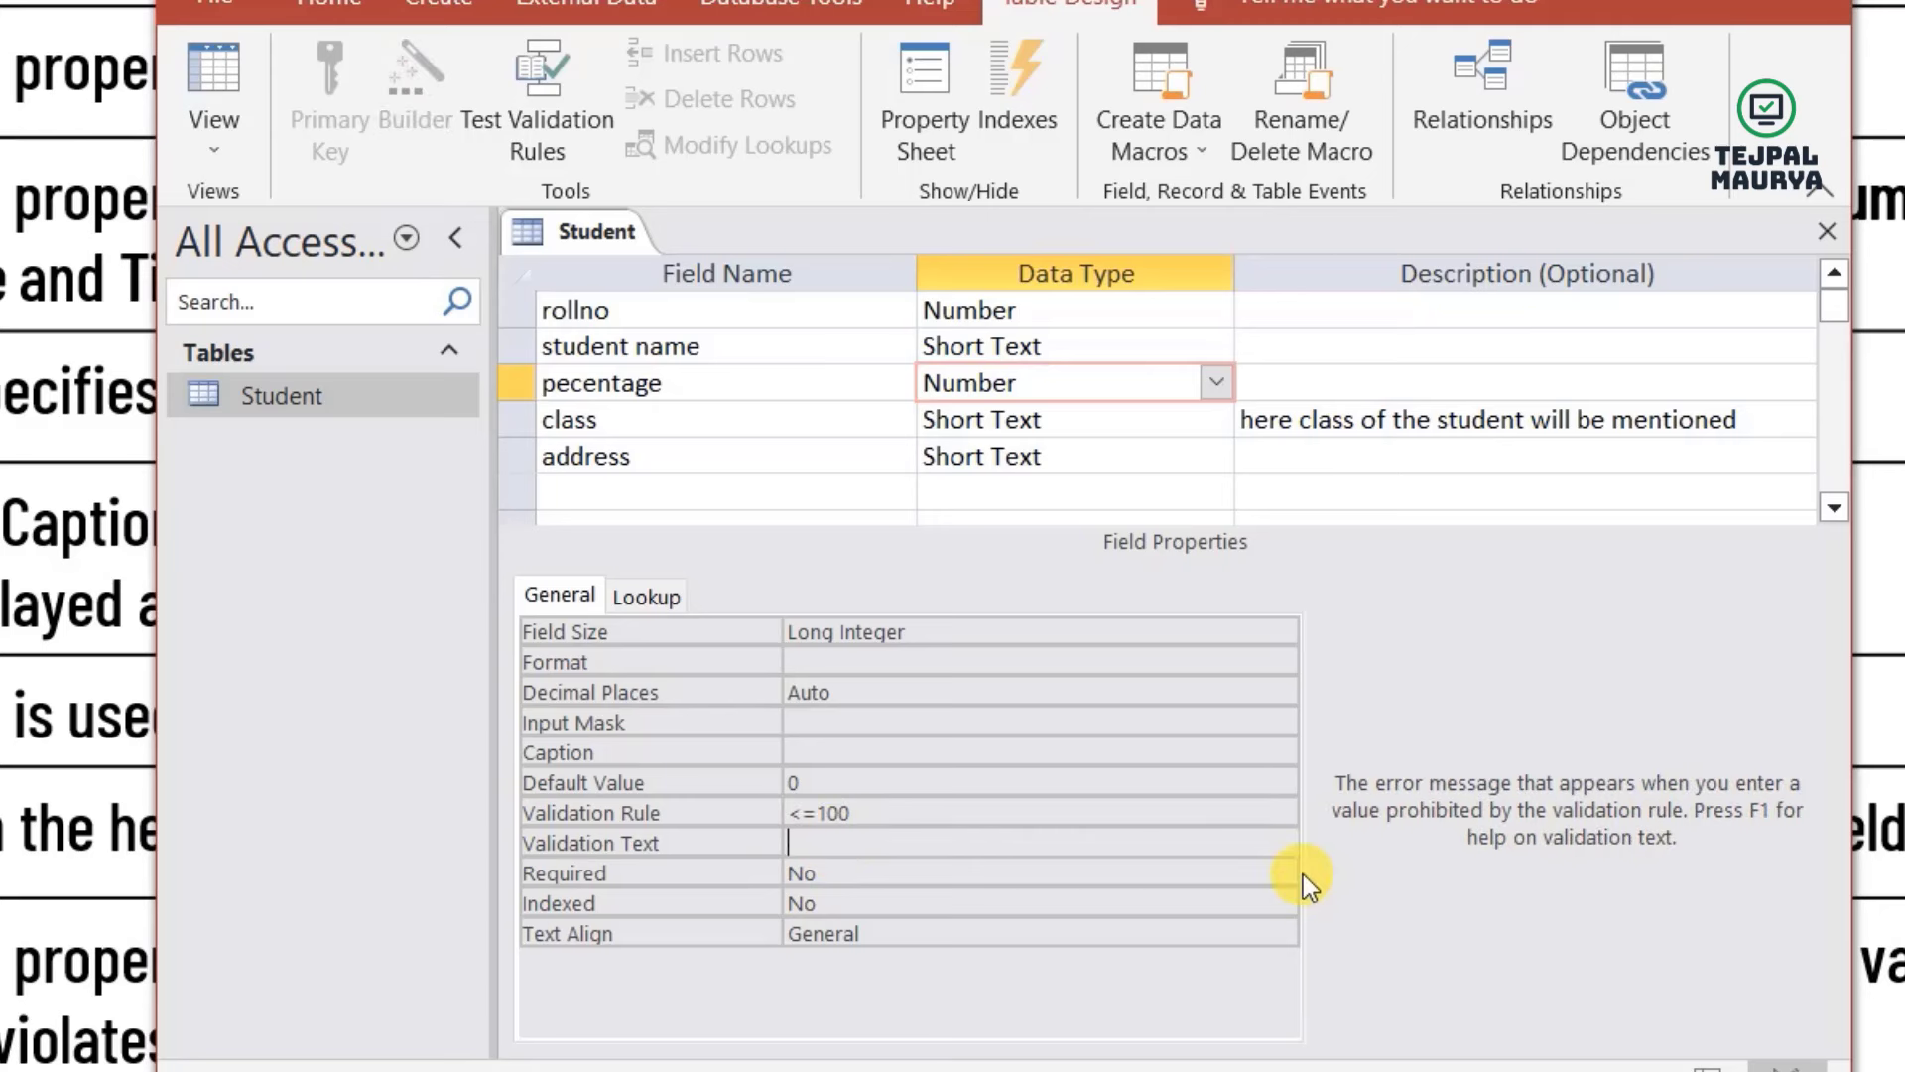
{"action": "type", "text": "you have crossed  ma"}
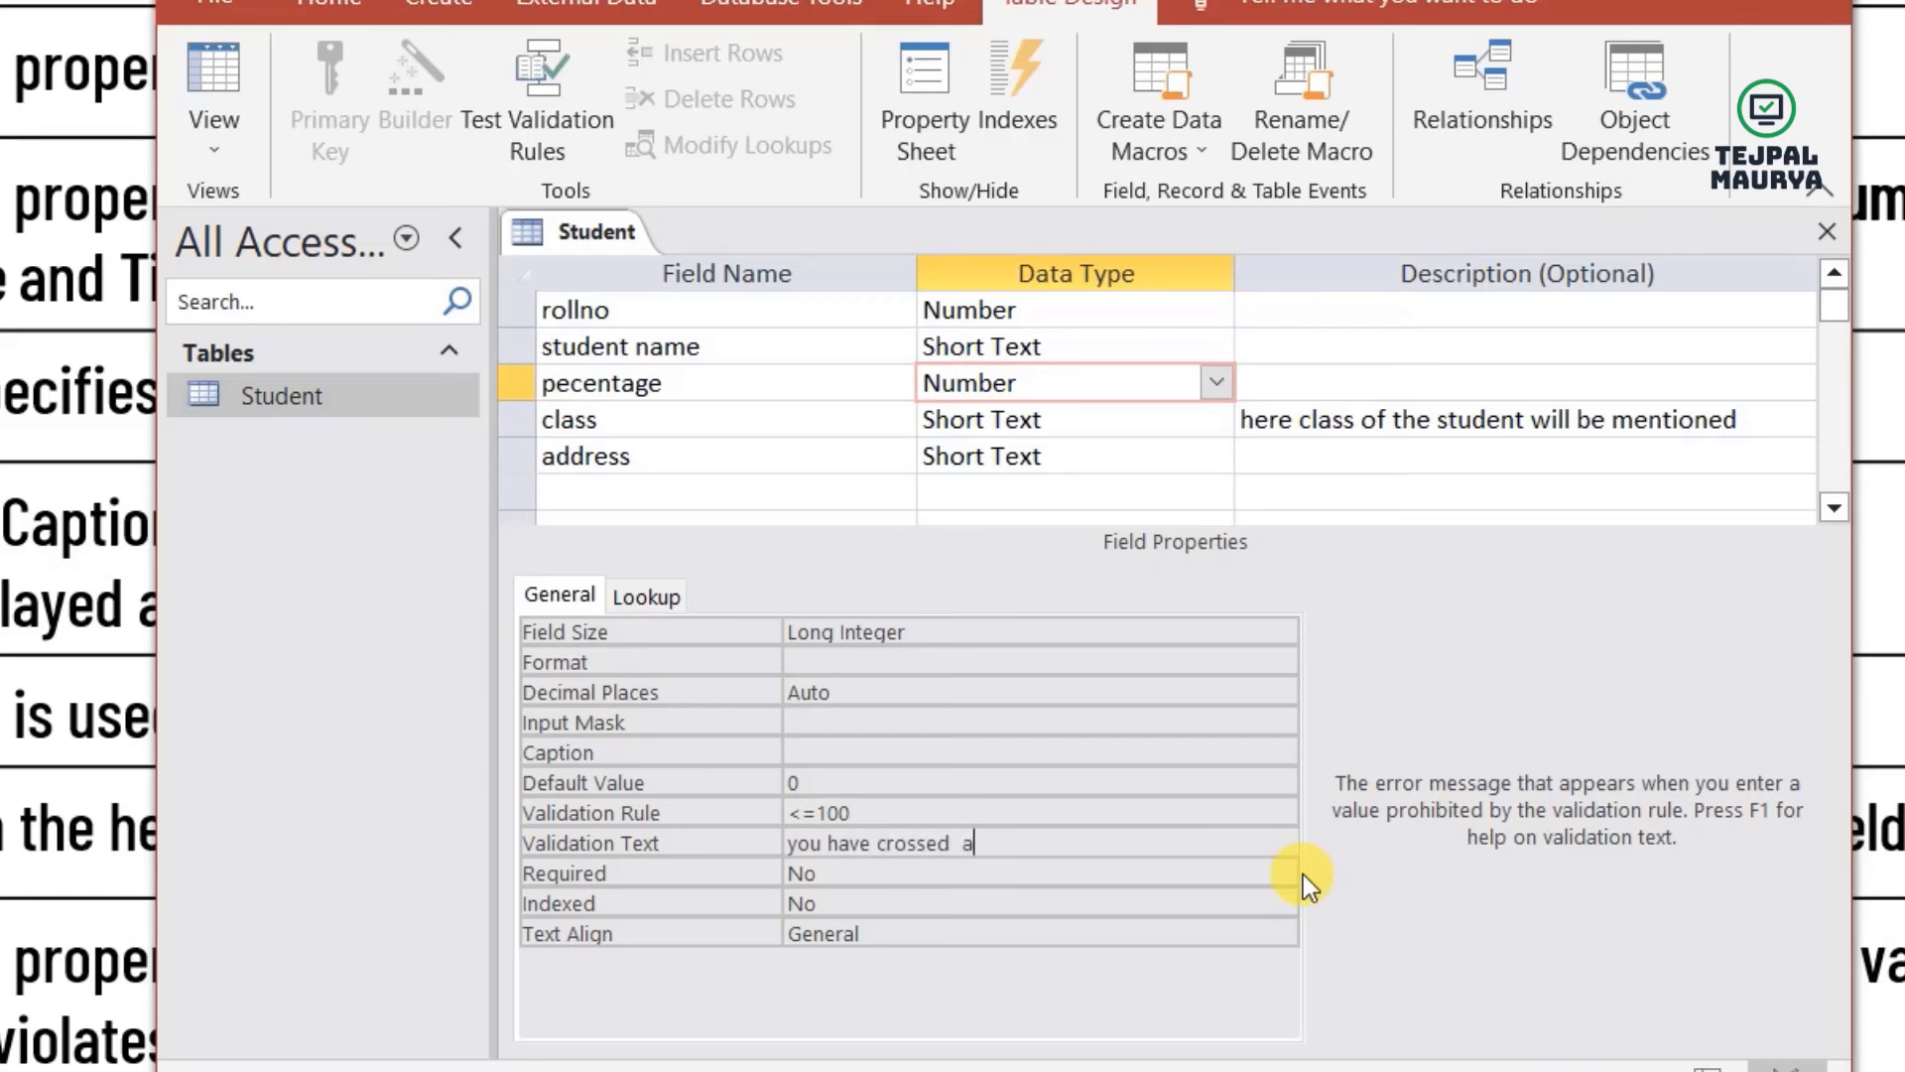
{"action": "type", "text": "ximum limit"}
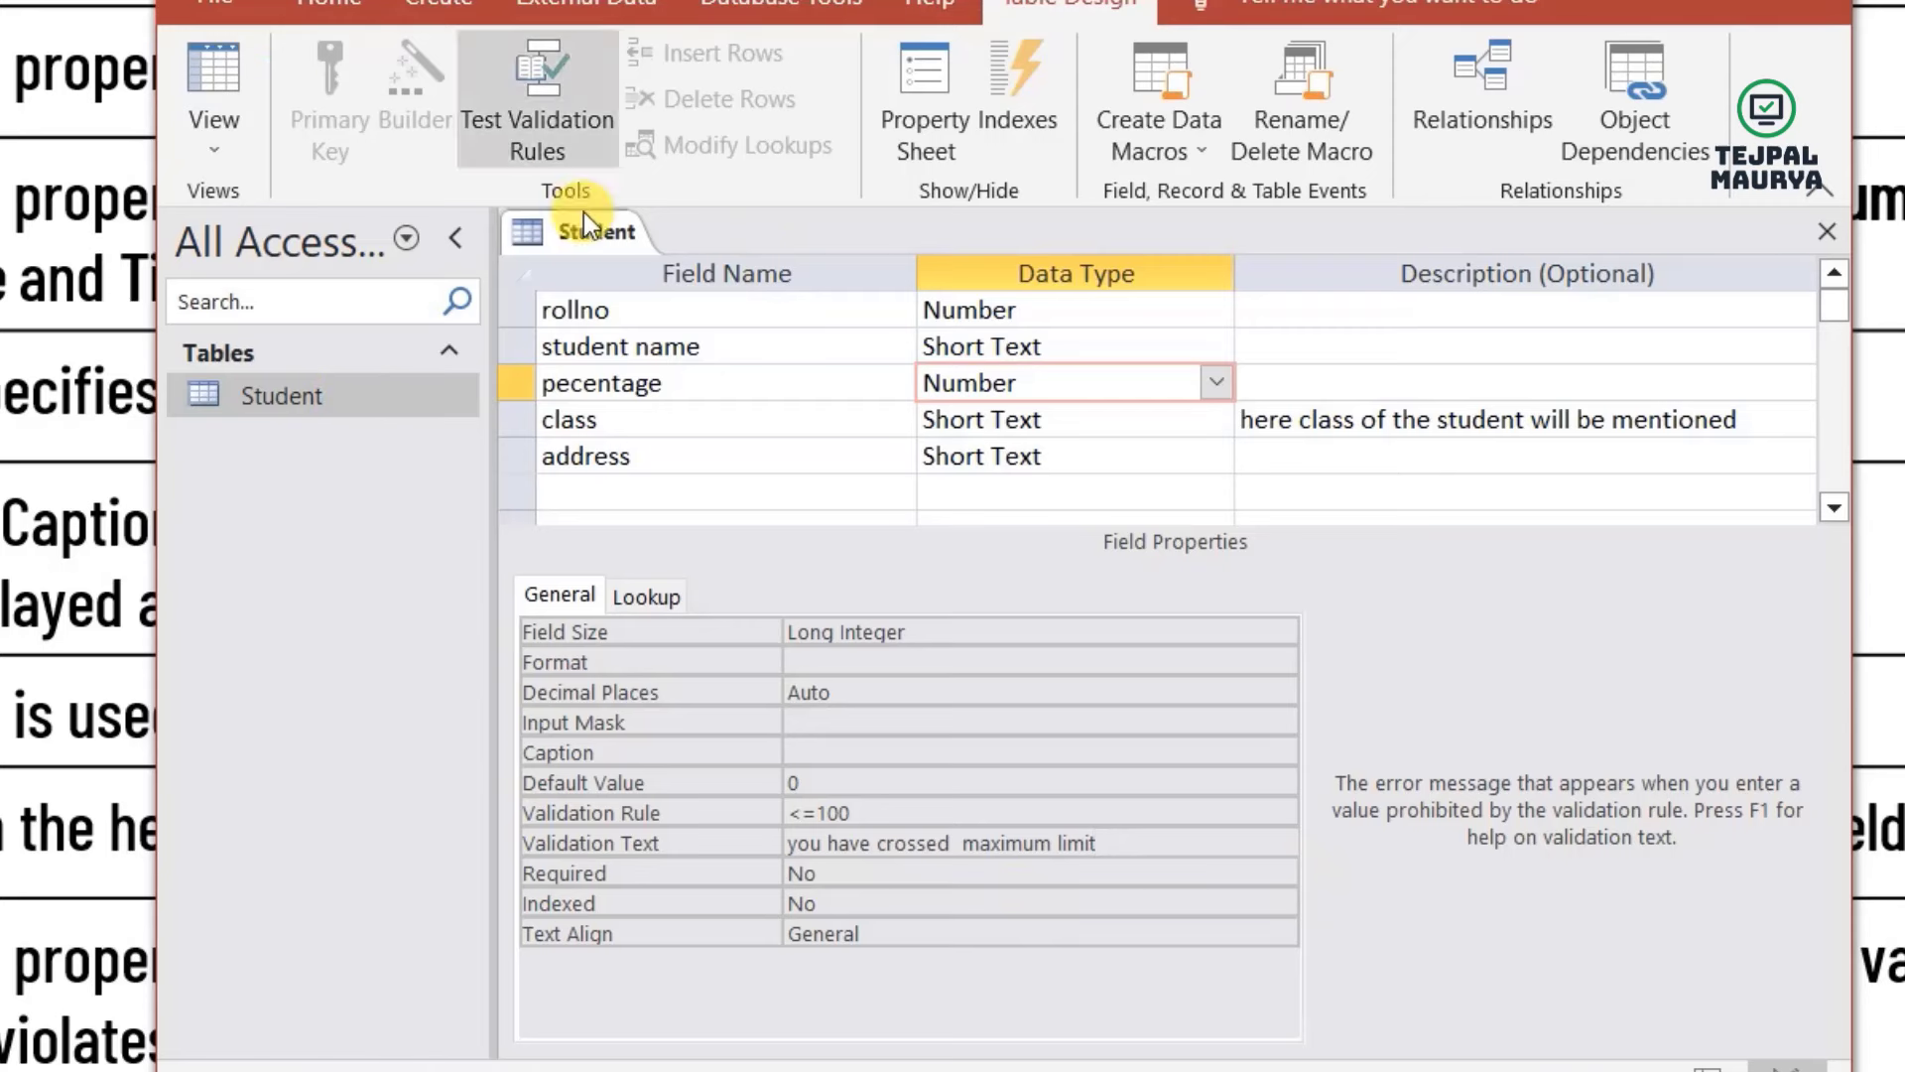
{"action": "left_click", "coordinate": [223, 78]}
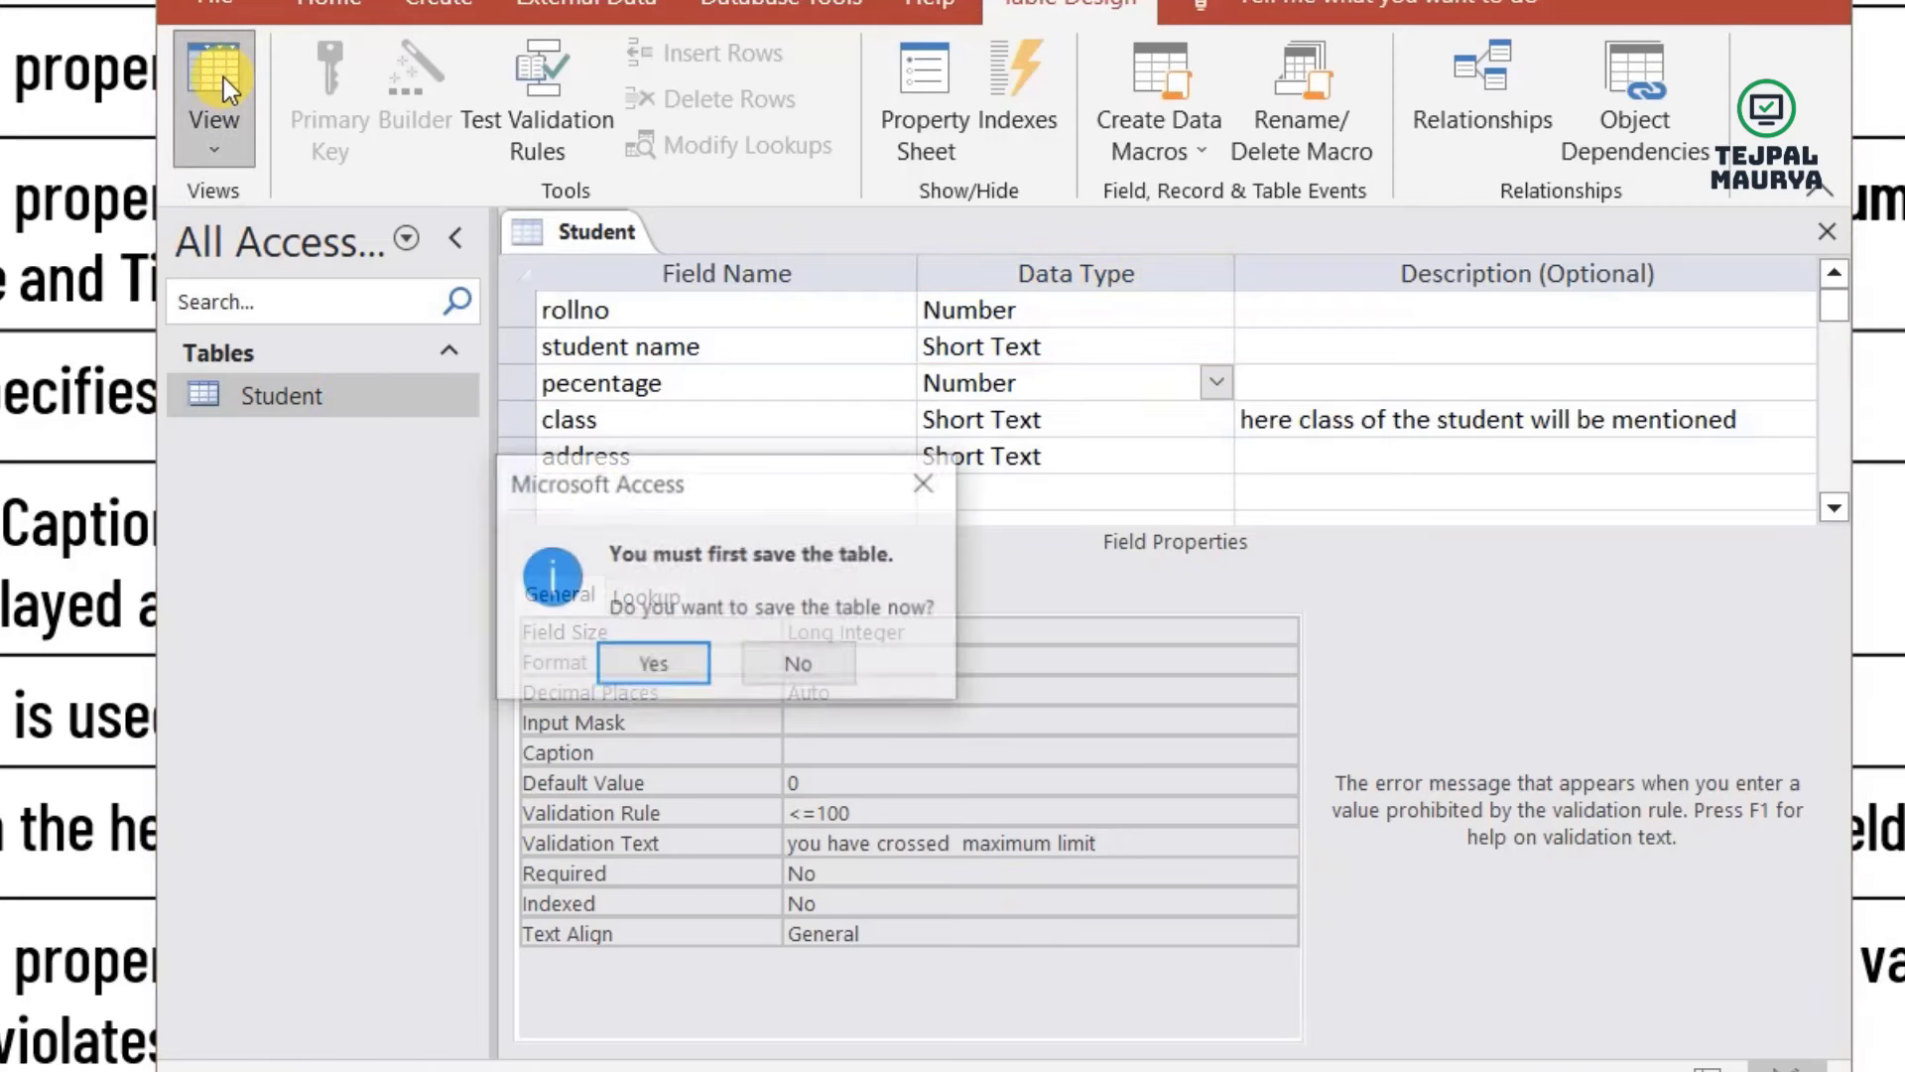
{"action": "left_click", "coordinate": [661, 664]}
- Try to enter 105 as the fourth record's percentage to test the validation text, and dismiss the resulting message
{"action": "left_click", "coordinate": [1111, 572]}
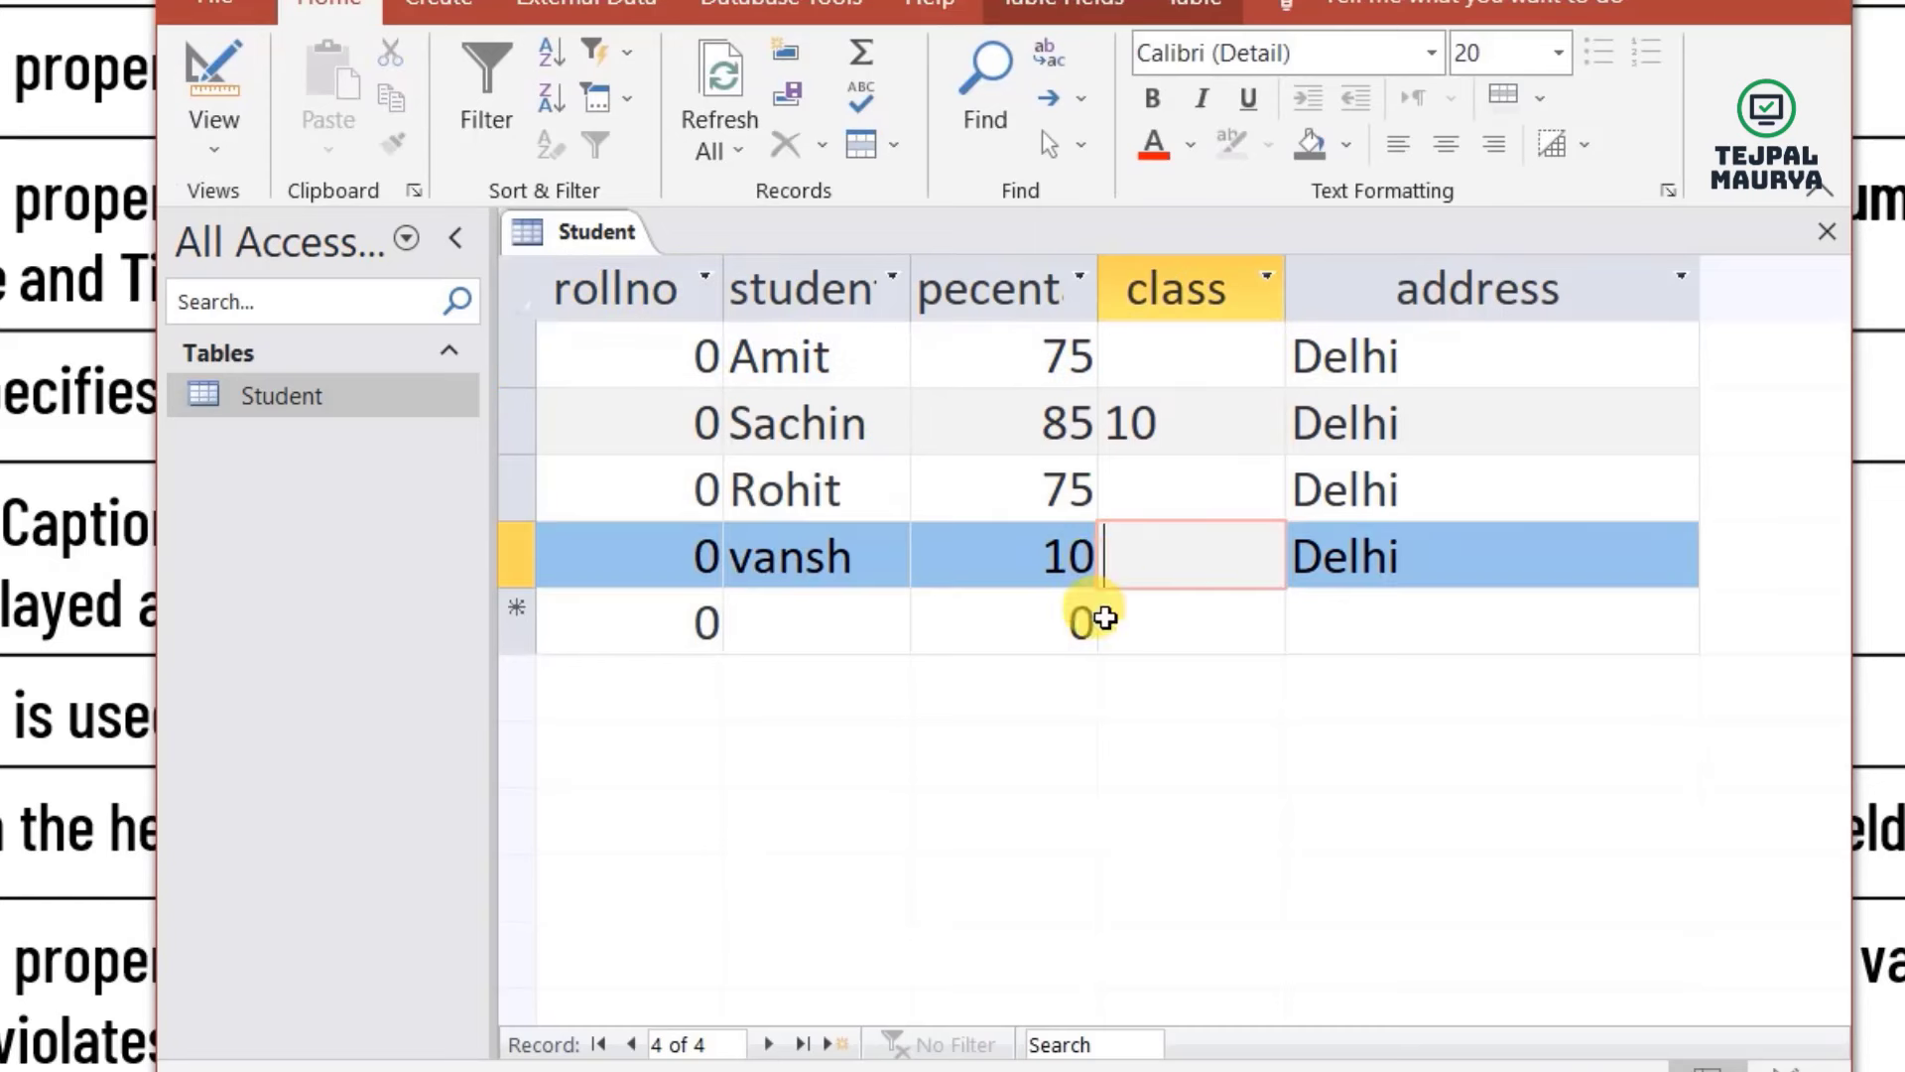
{"action": "left_click", "coordinate": [1071, 564]}
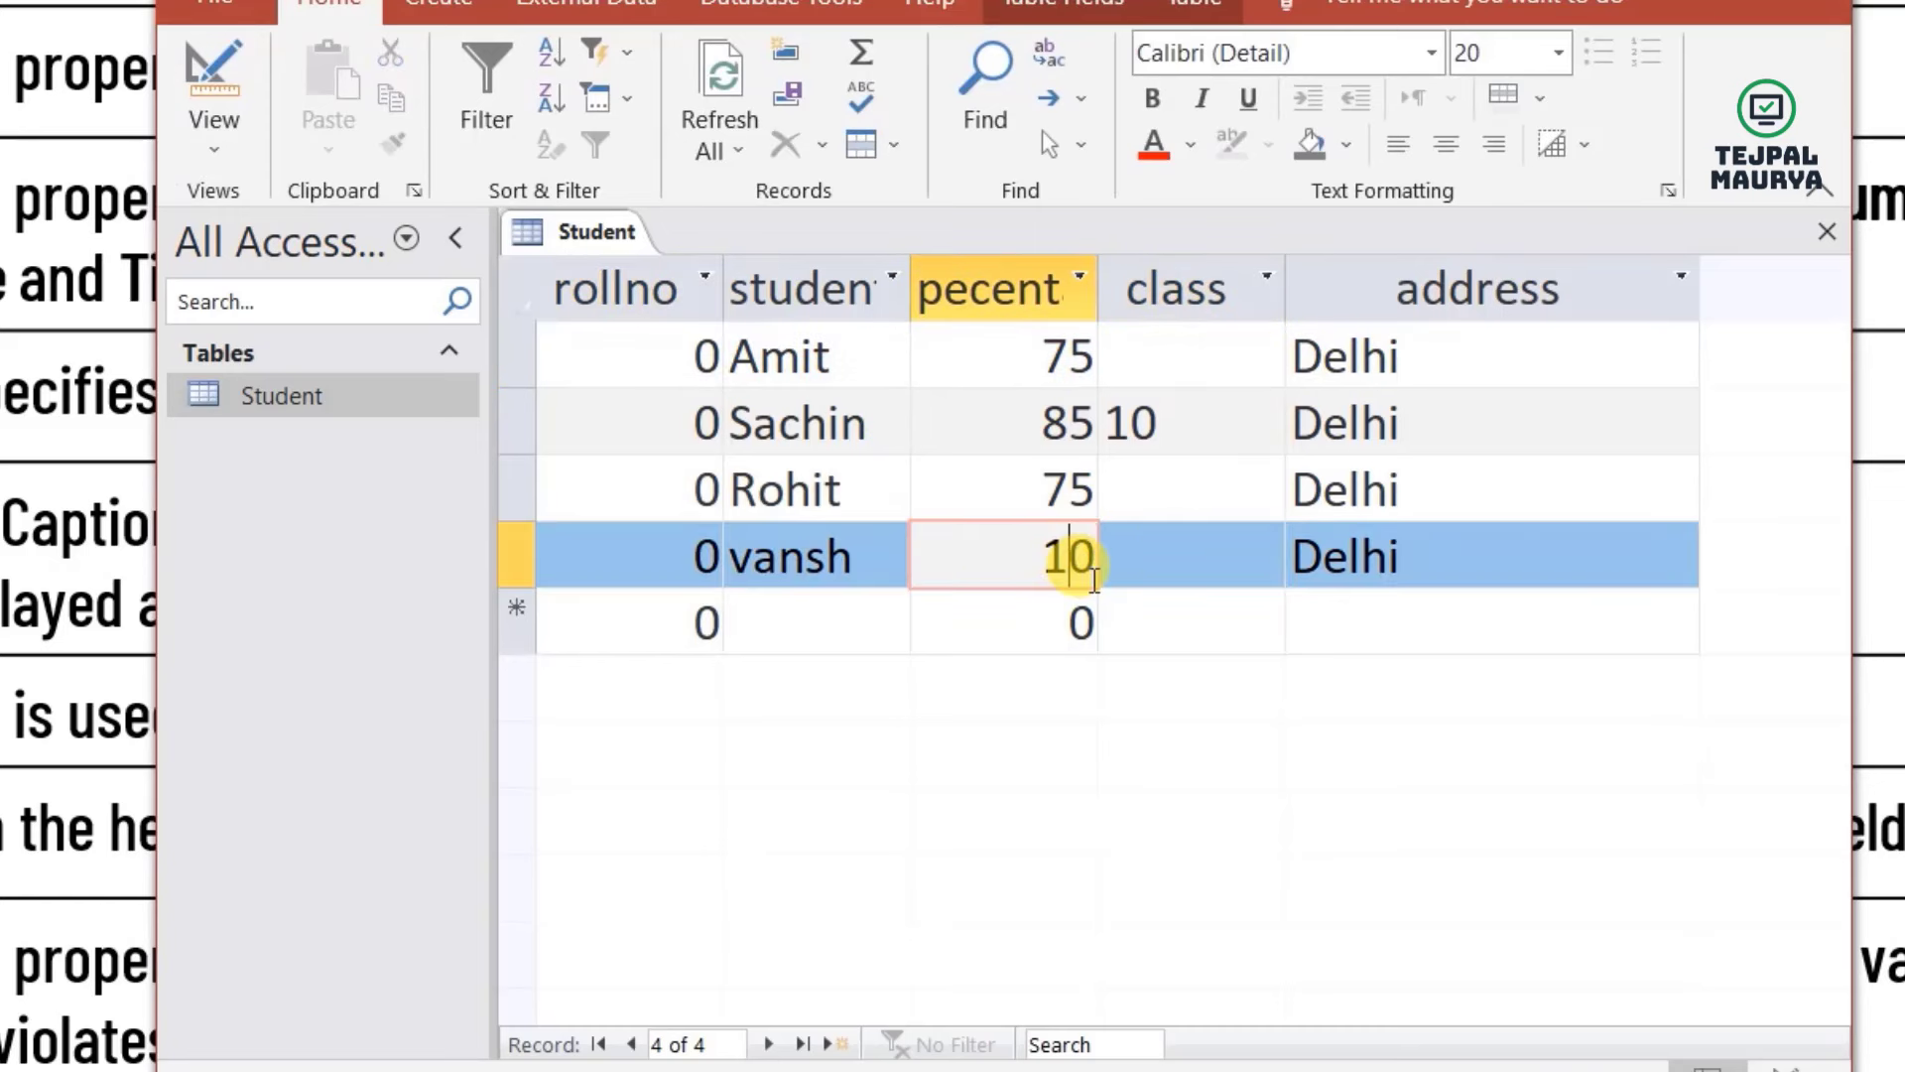
{"action": "left_click", "coordinate": [1095, 580]}
{"action": "type", "text": "5"}
{"action": "key", "text": "Return"}
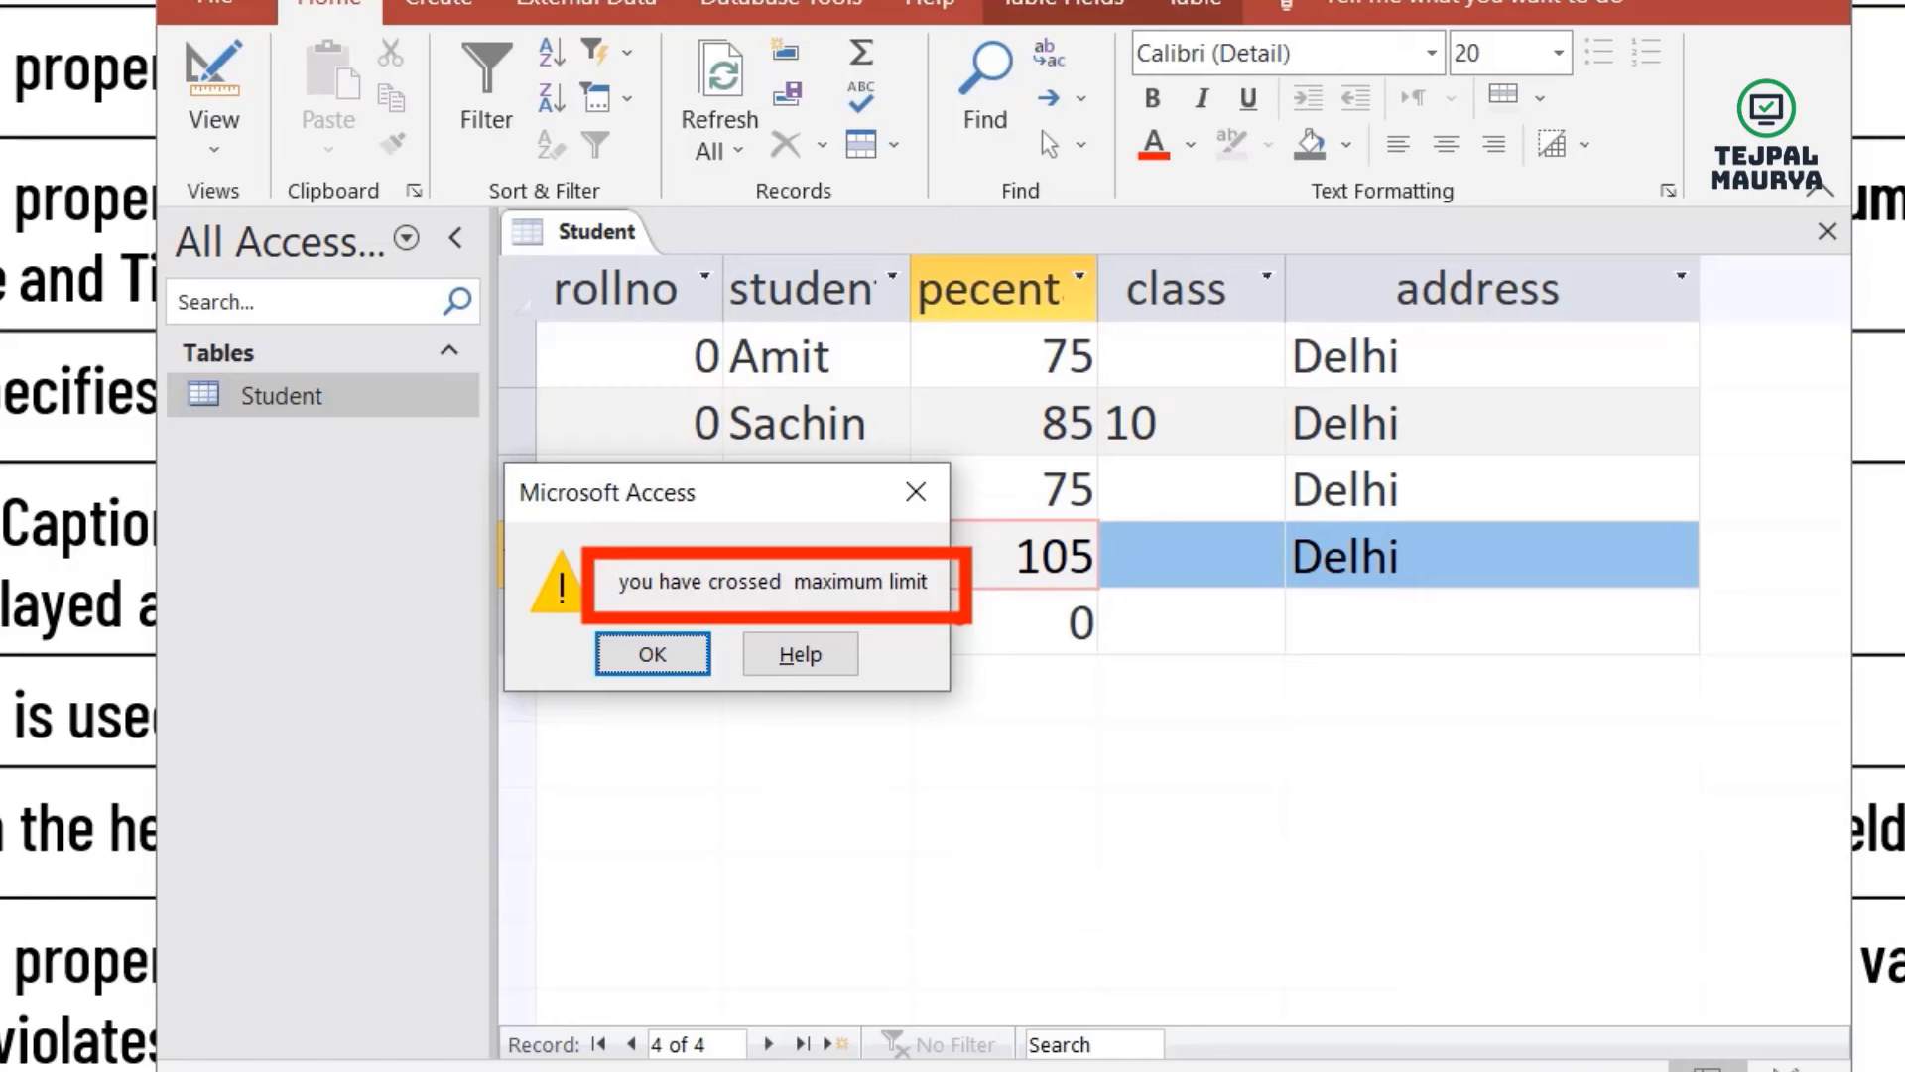
{"action": "left_click", "coordinate": [914, 492]}
- Change the fourth record's percentage to 100 and reopen the Student table in Design View
{"action": "key", "text": "BackSpace"}
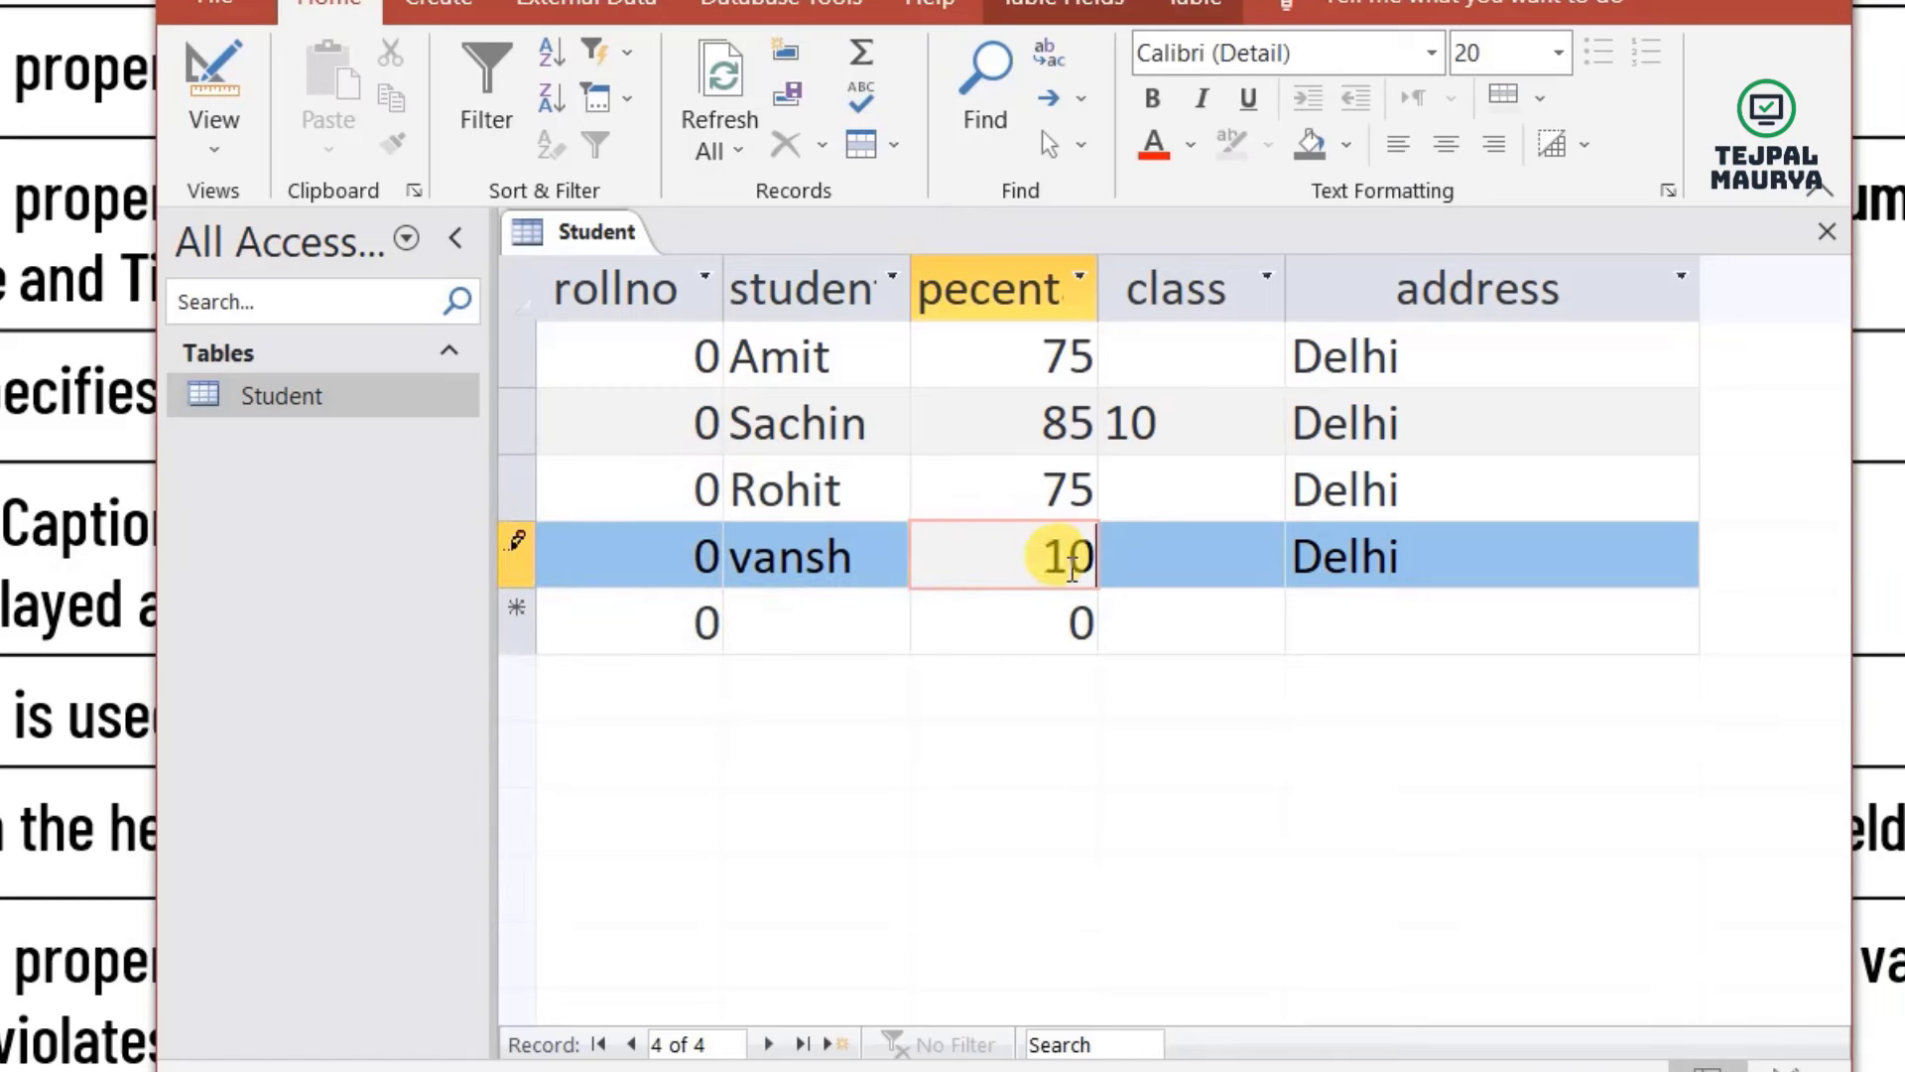
{"action": "type", "text": "0"}
{"action": "left_click", "coordinate": [213, 134]}
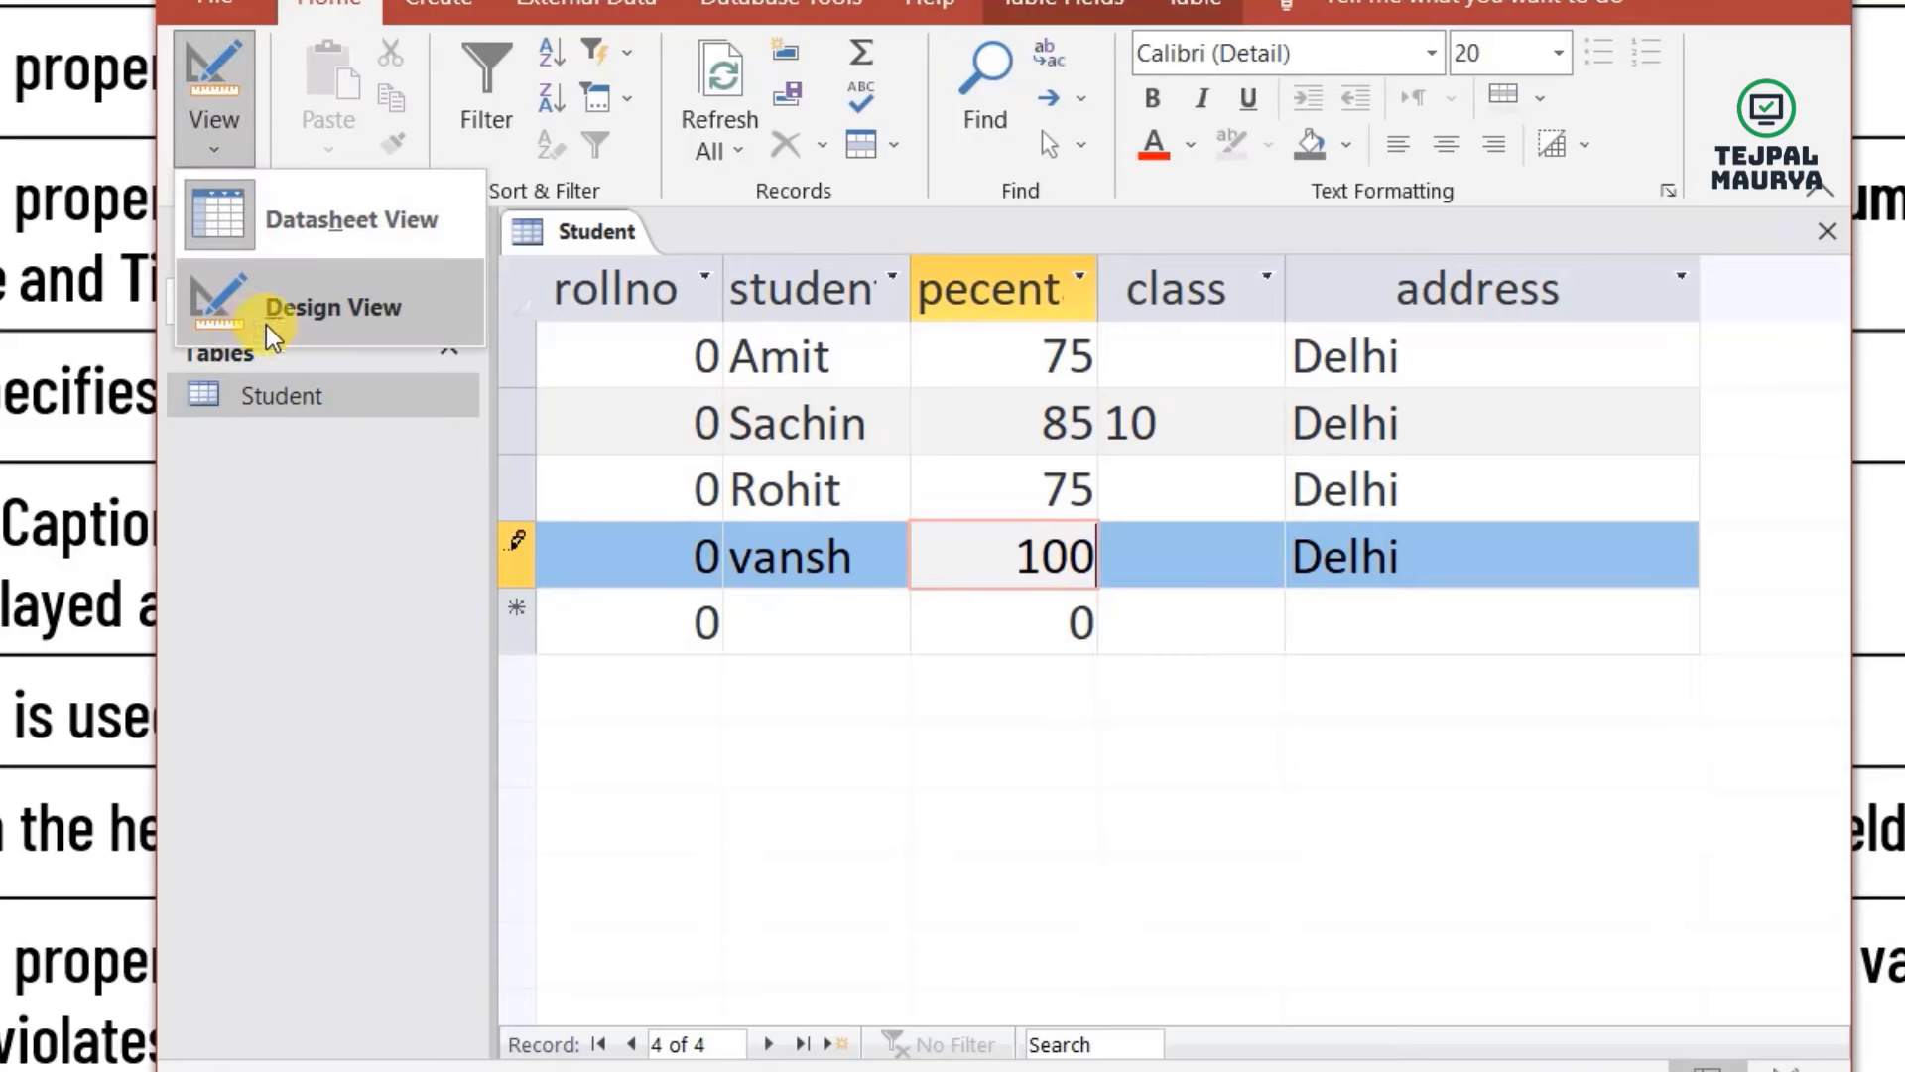
{"action": "left_click", "coordinate": [266, 324]}
{"action": "left_click", "coordinate": [1016, 383]}
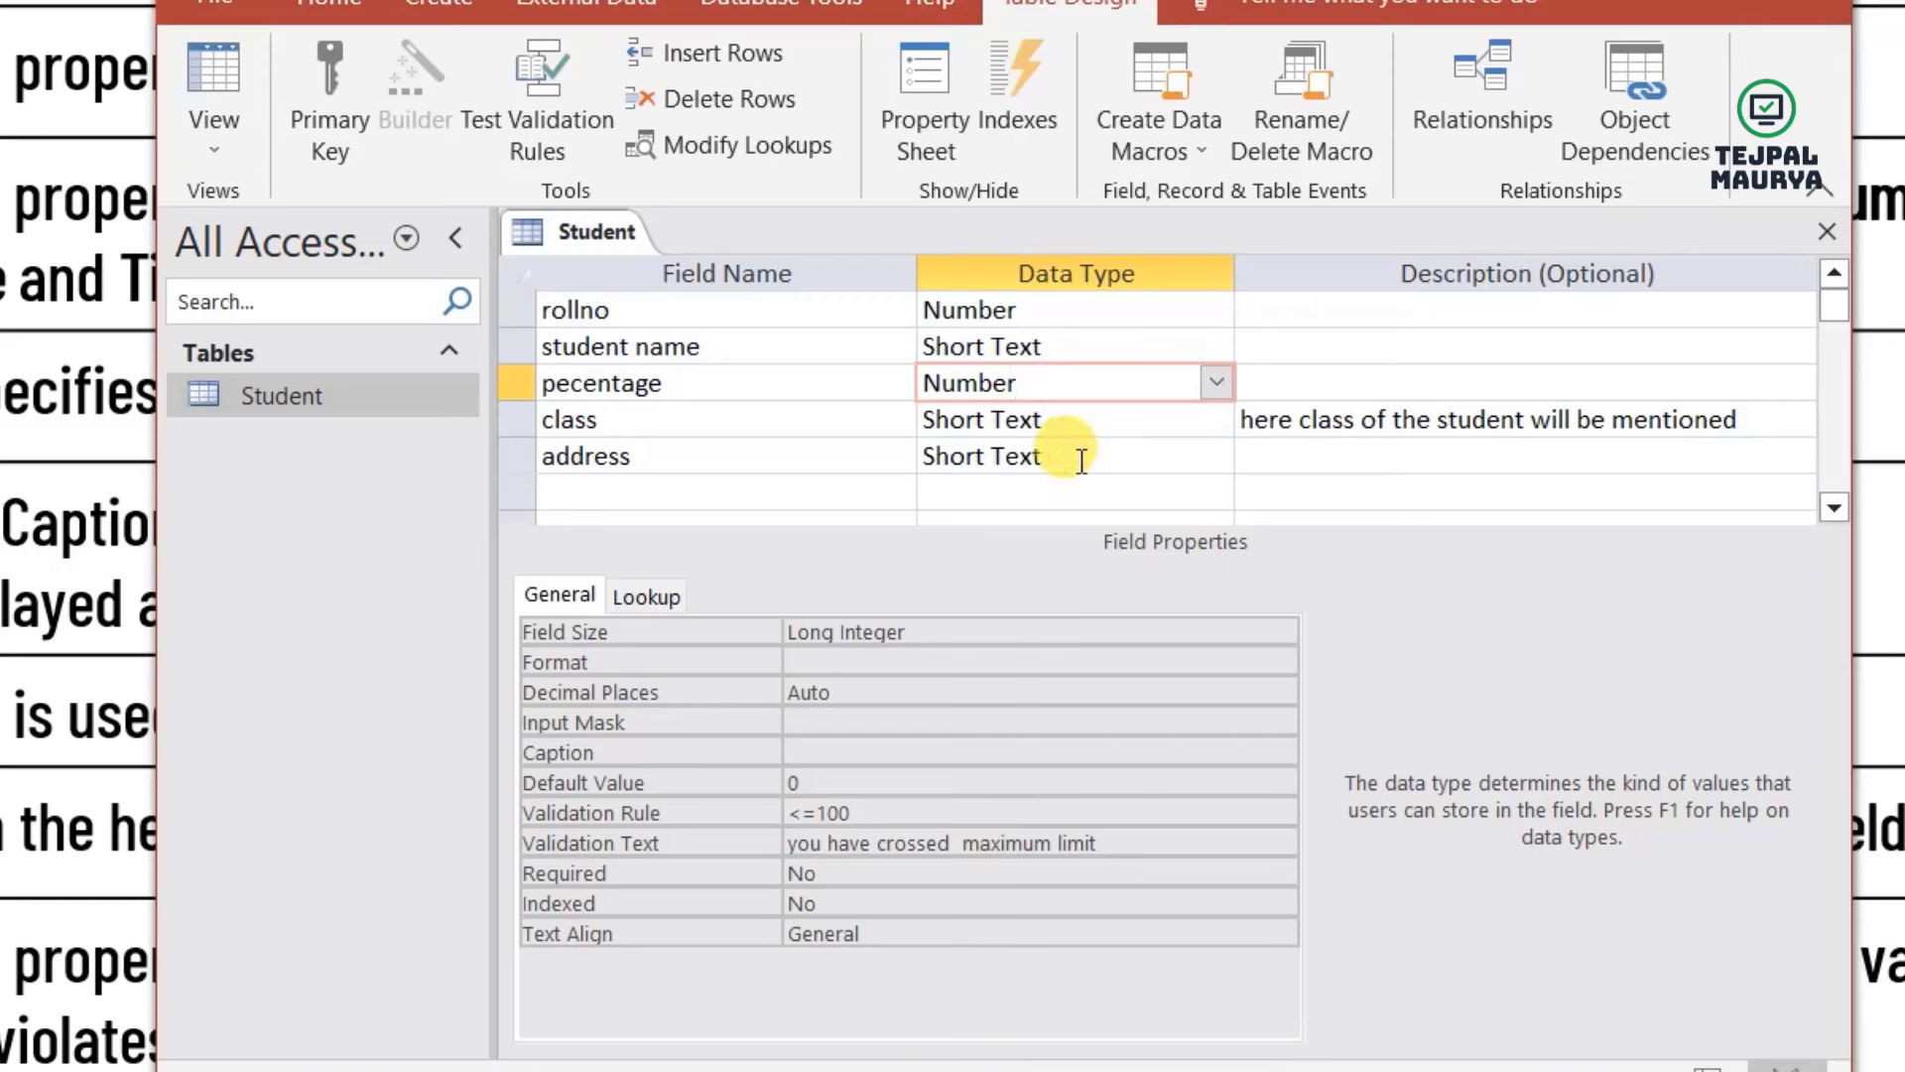
- Set the student name field's Required property to Yes, then save the table with existing data tested against the new rules
{"action": "left_click", "coordinate": [1141, 345]}
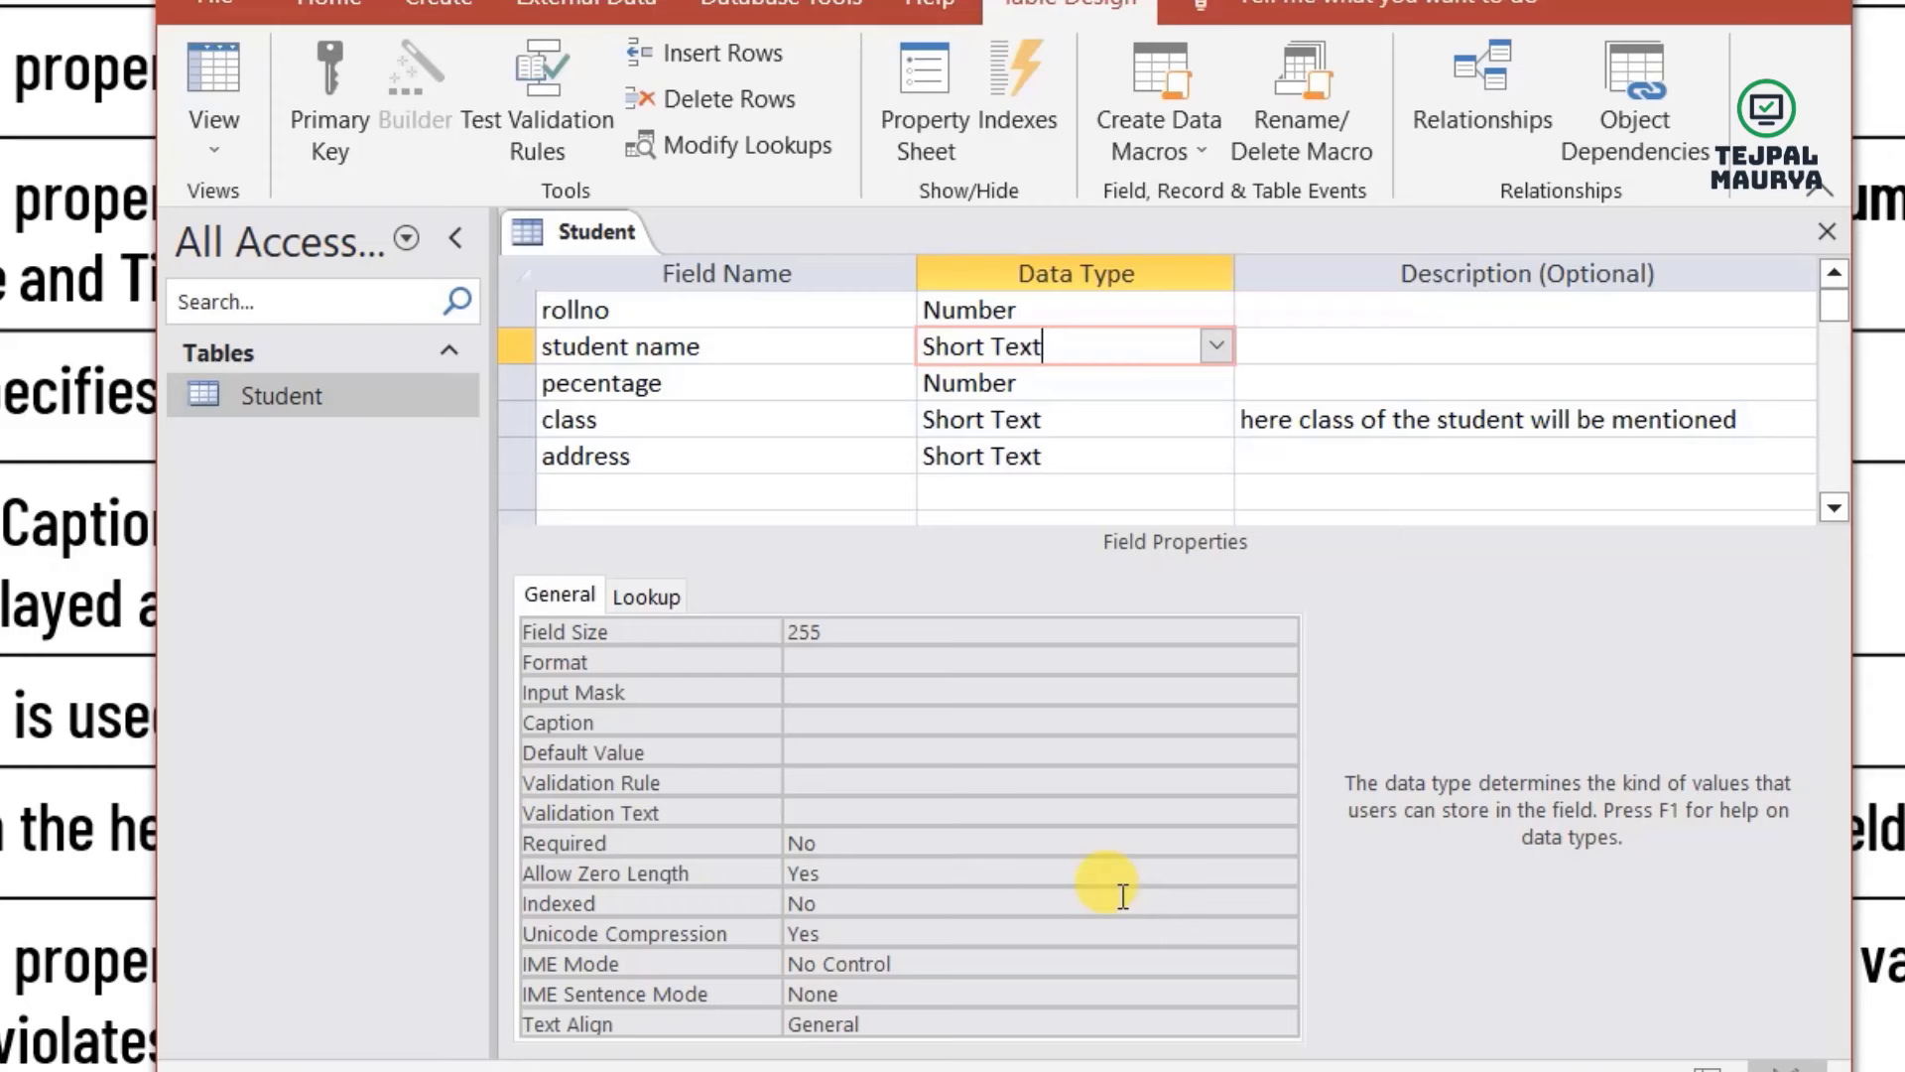
{"action": "left_click", "coordinate": [1098, 840]}
{"action": "left_click", "coordinate": [1280, 843]}
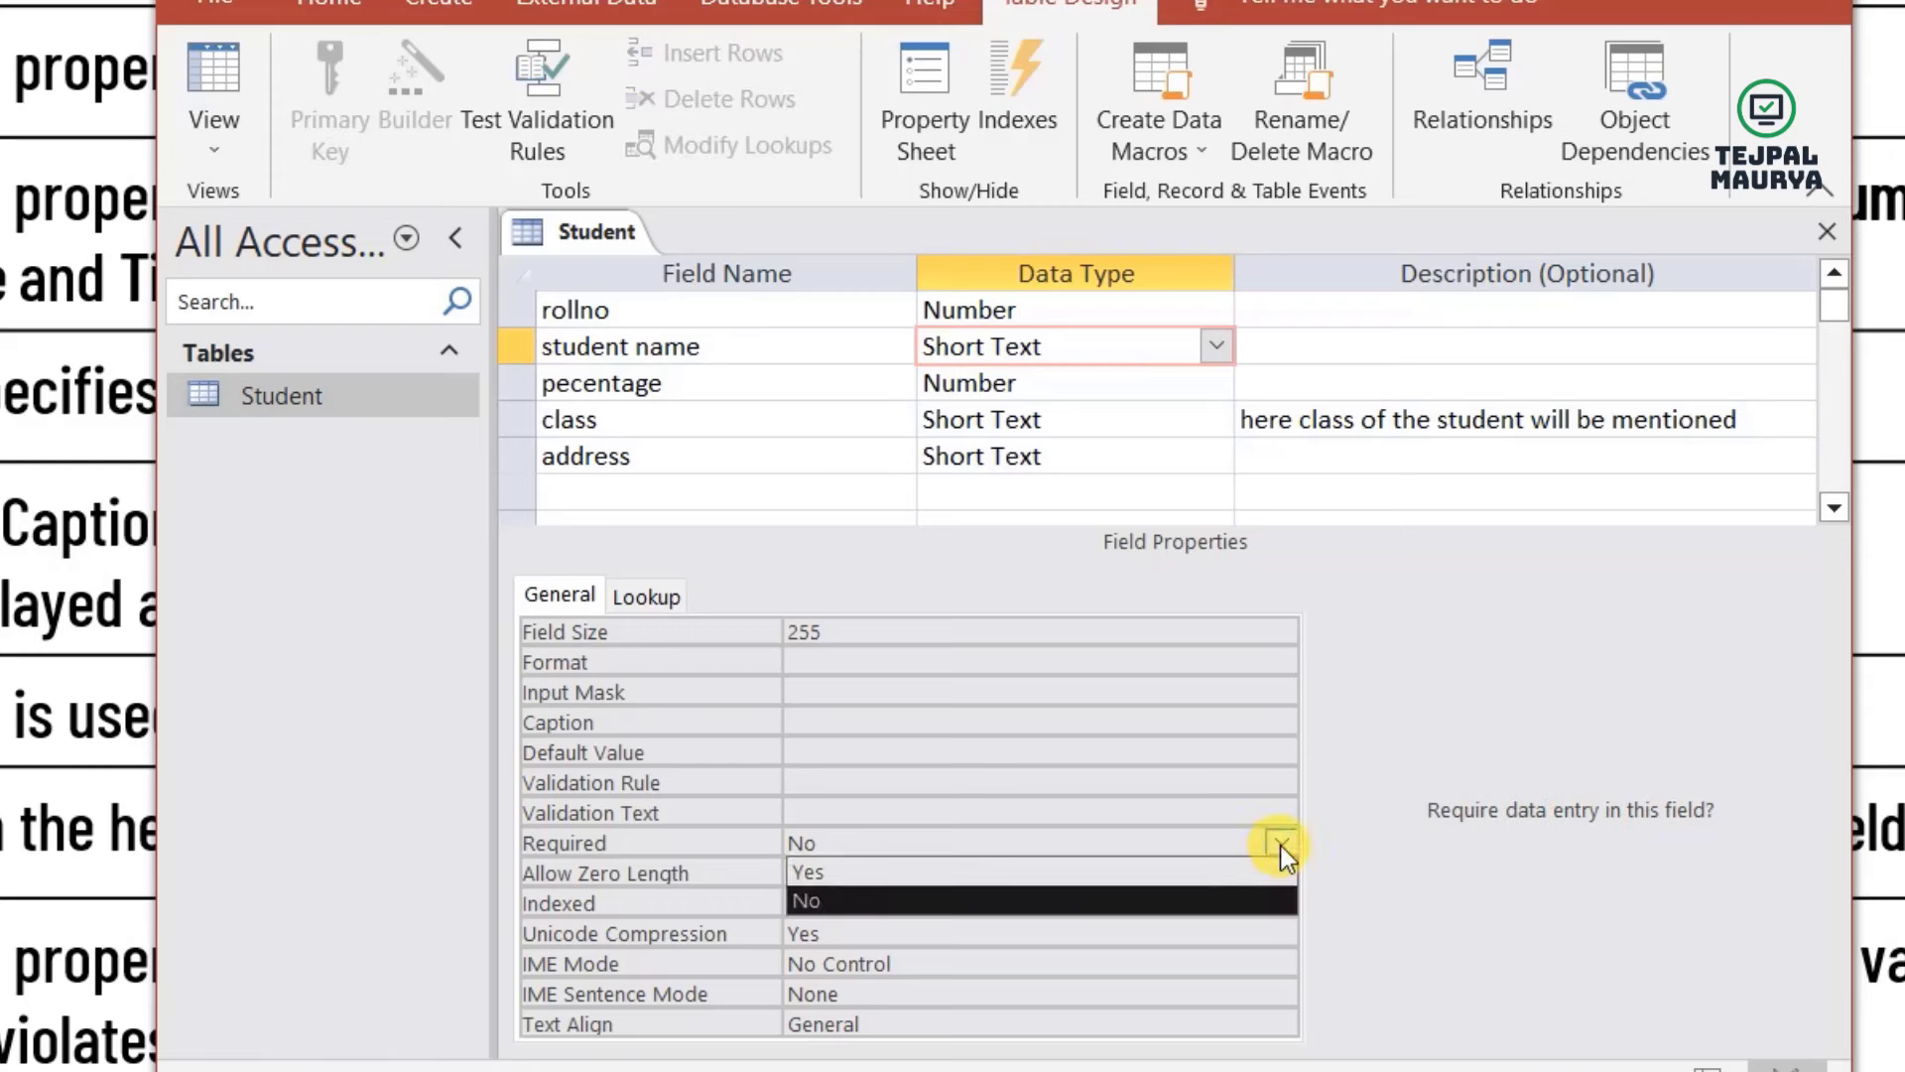
{"action": "left_click", "coordinate": [990, 873]}
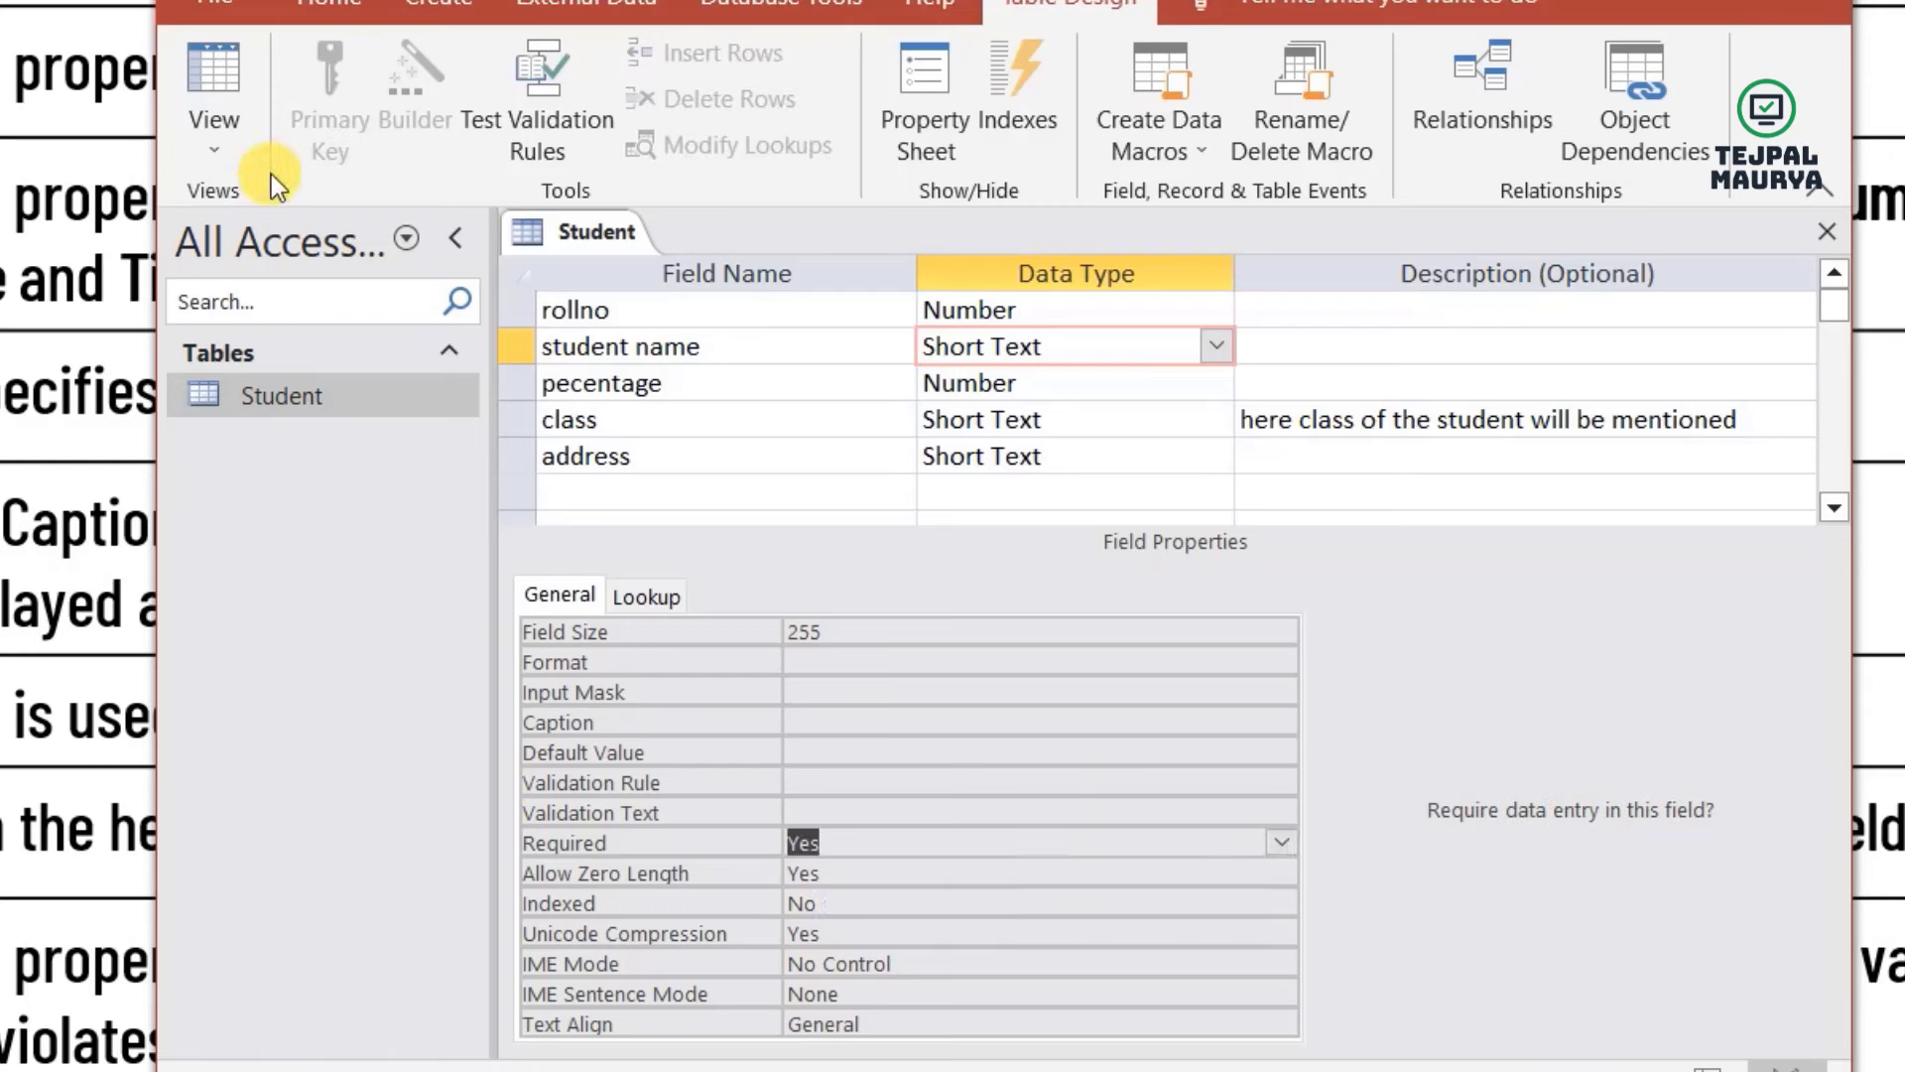
{"action": "left_click", "coordinate": [231, 67]}
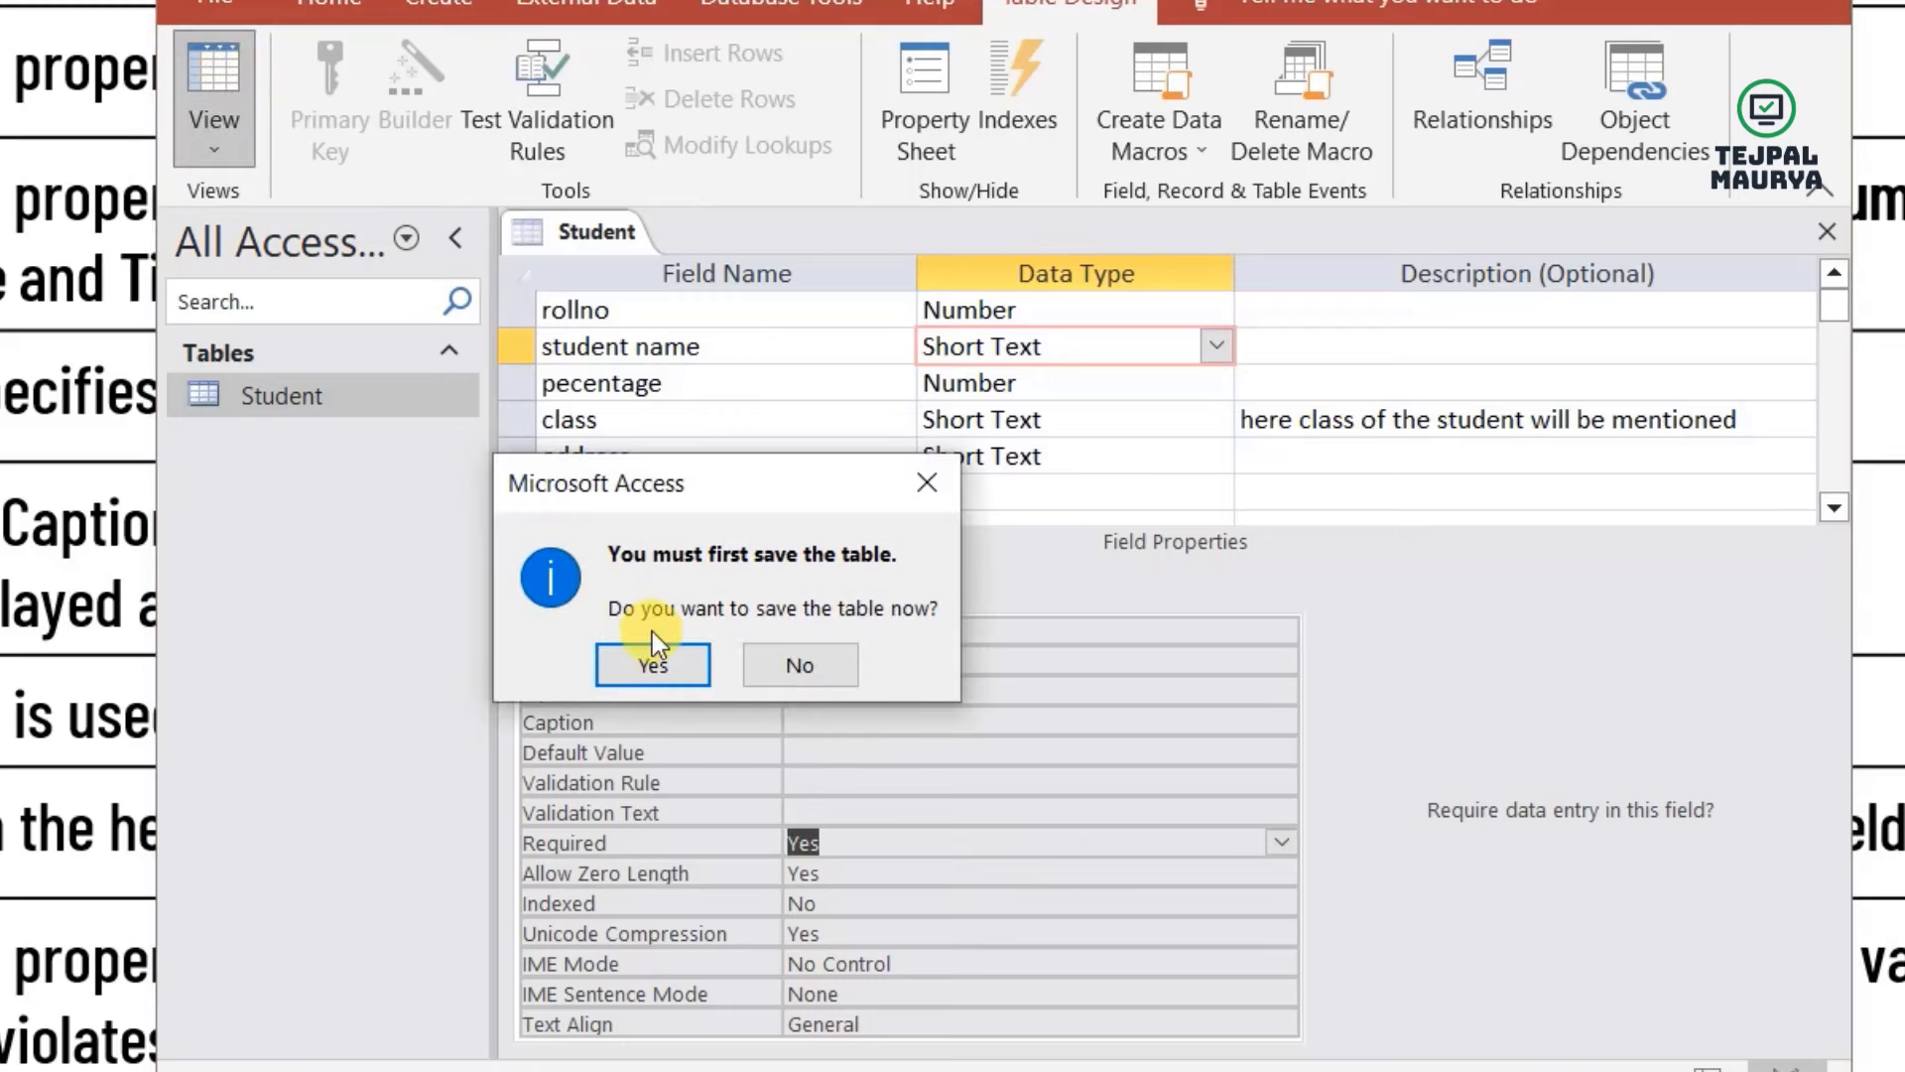
{"action": "left_click", "coordinate": [676, 669]}
{"action": "left_click", "coordinate": [564, 664]}
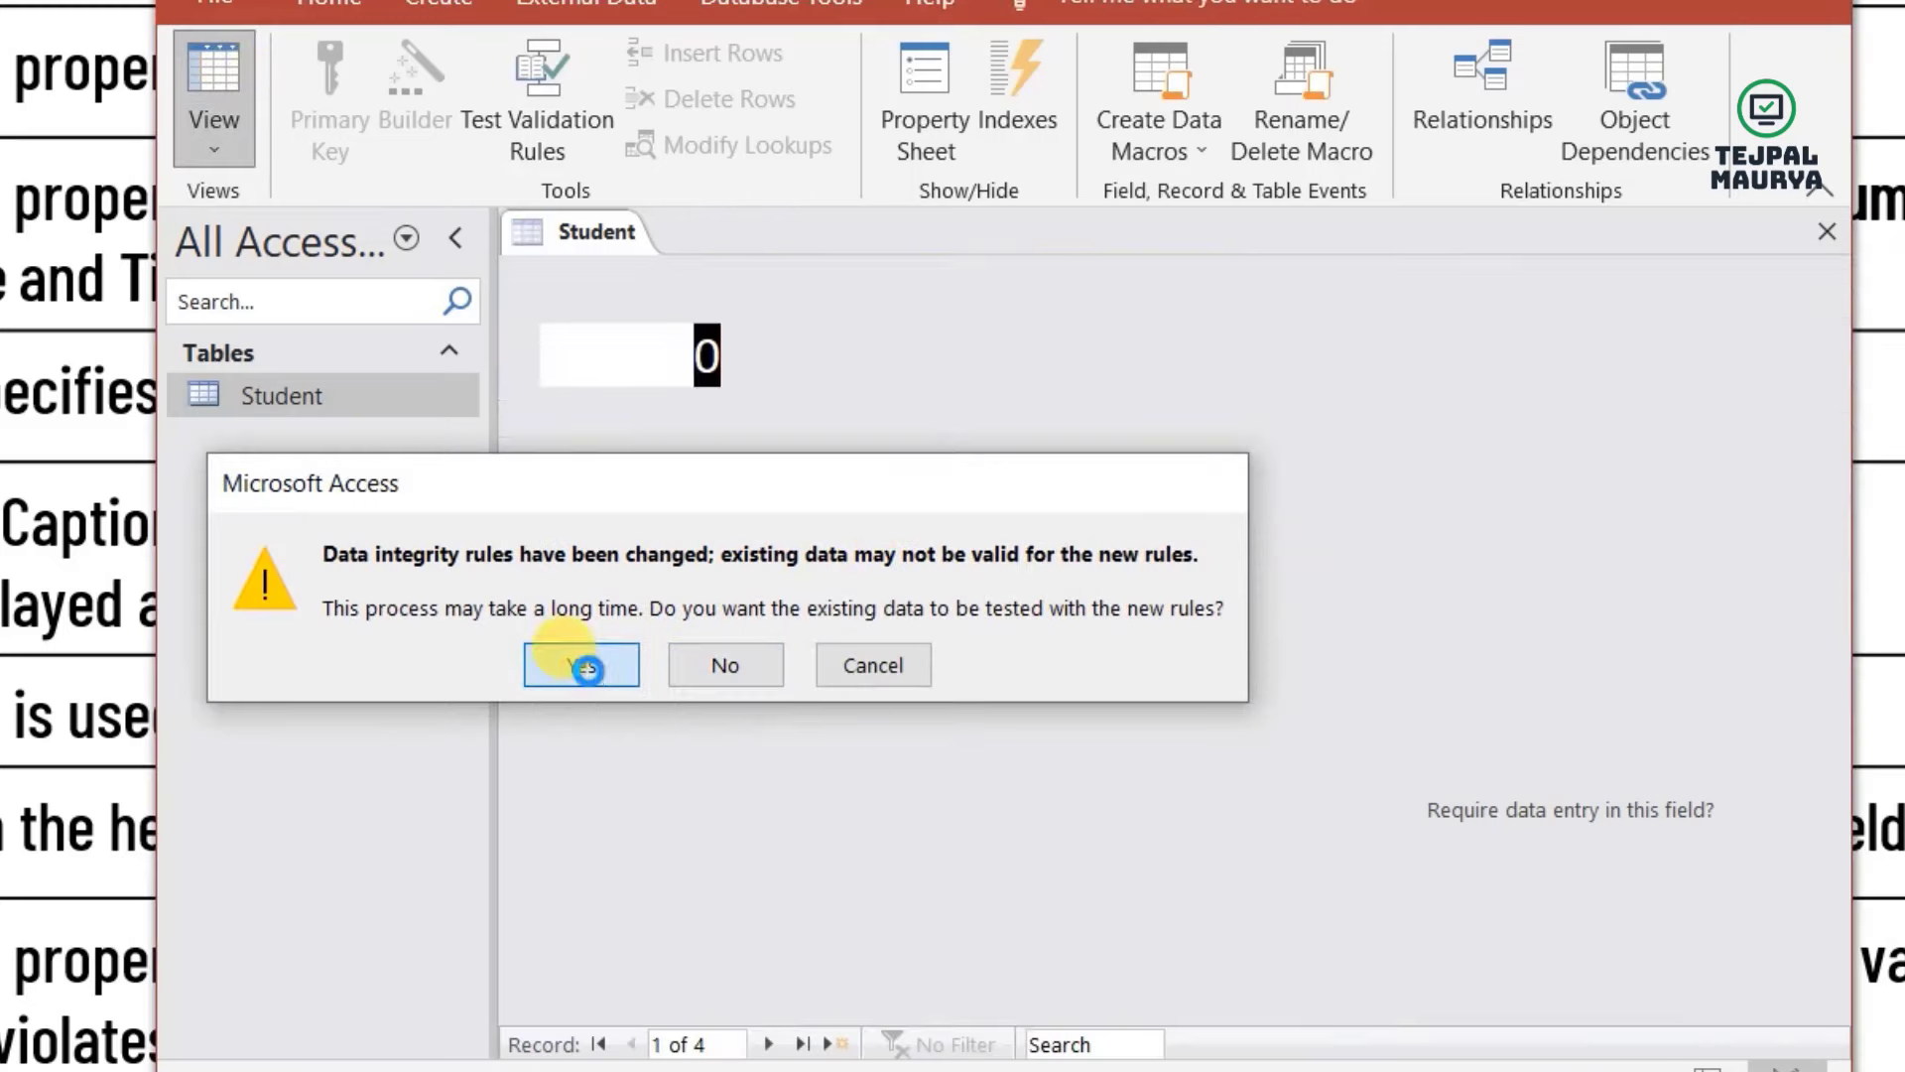
- Add a fifth record with a student name, percentage 10, class 12 and address mumbai
{"action": "left_click", "coordinate": [784, 623]}
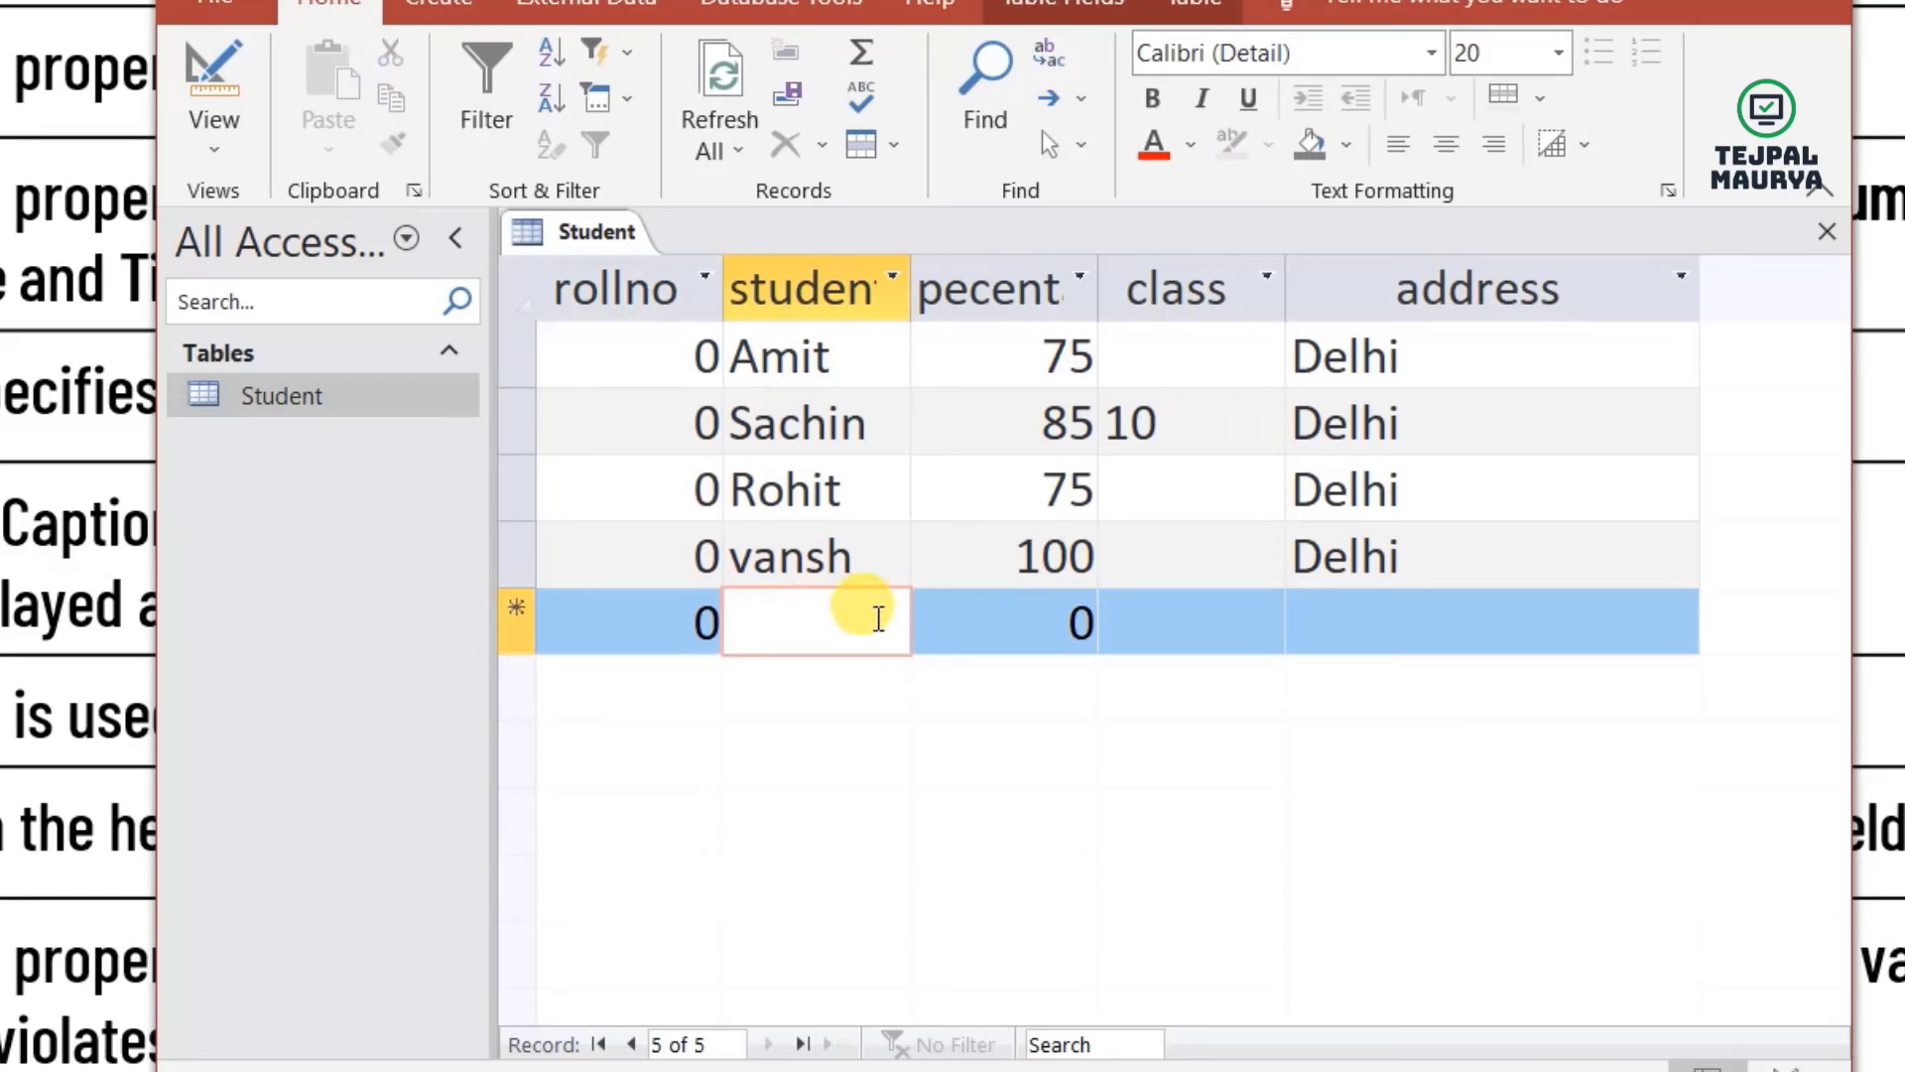
{"action": "type", "text": "har"}
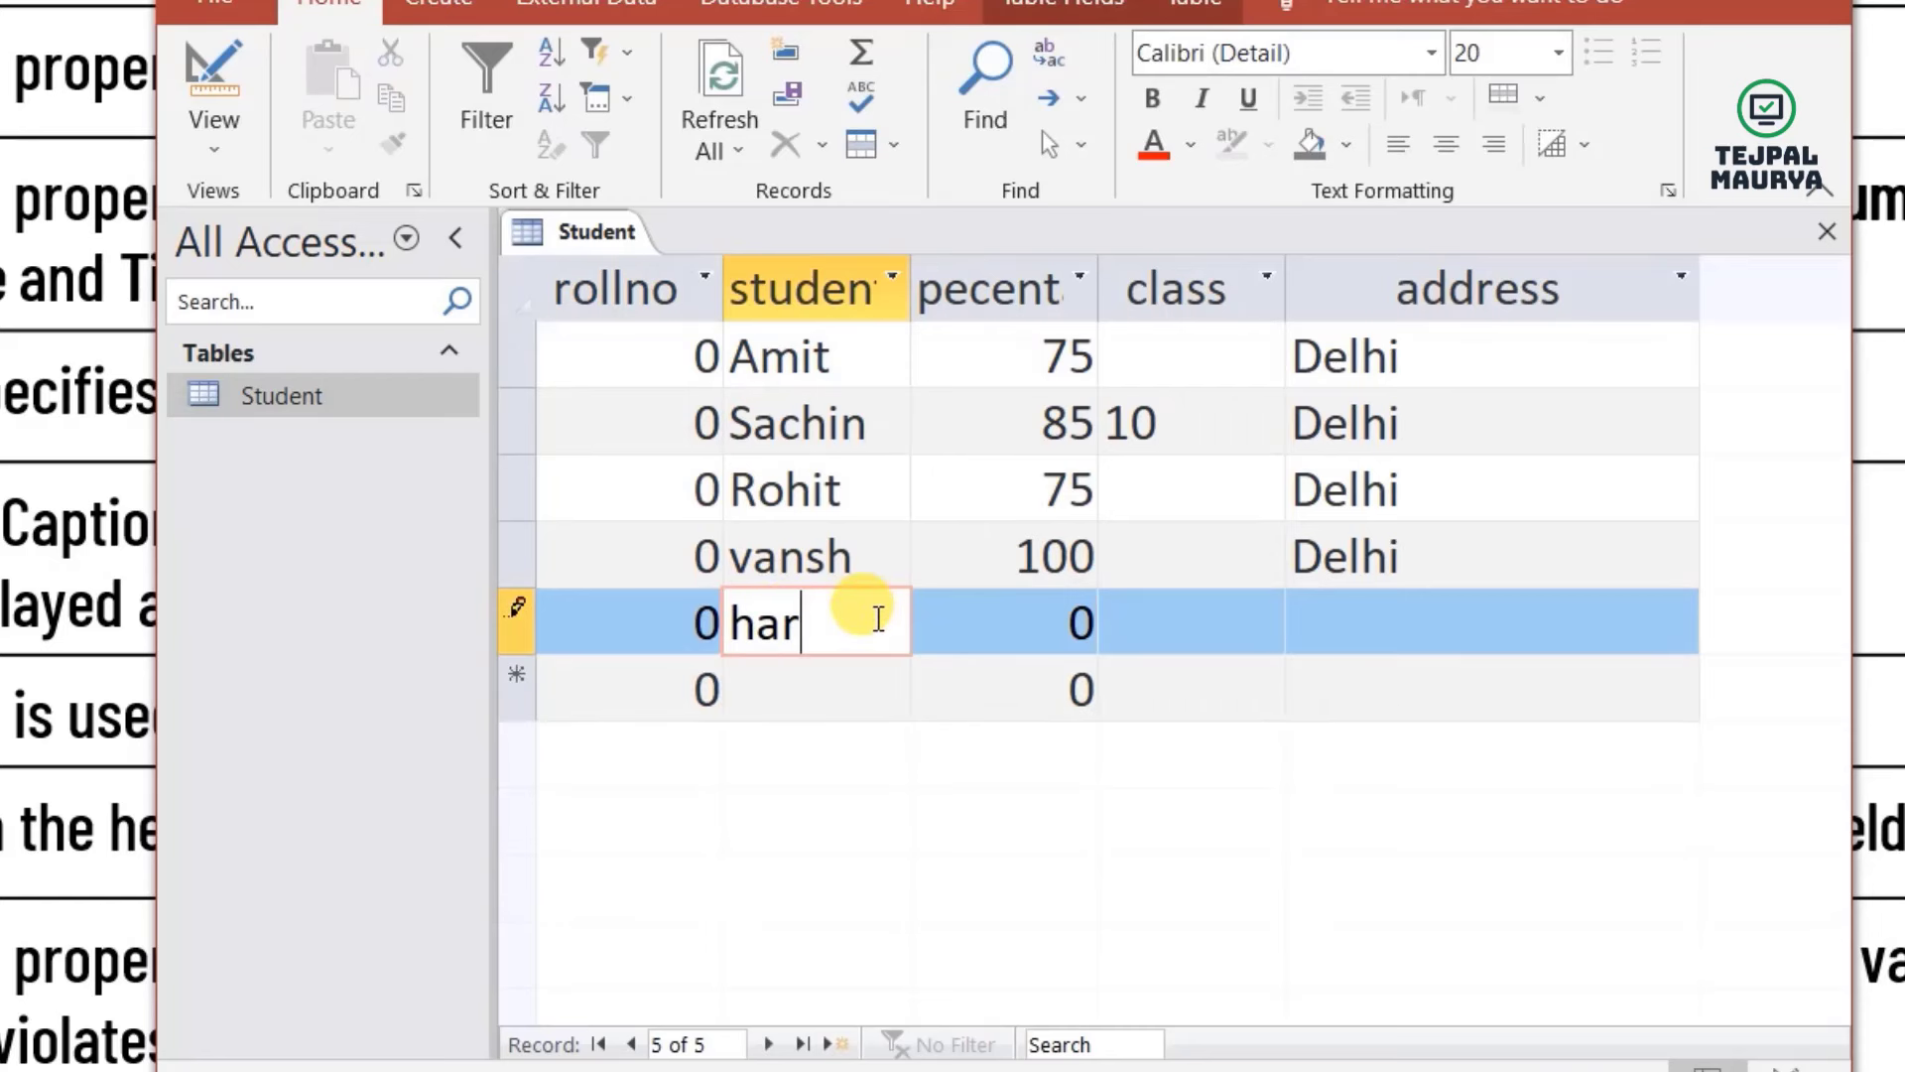
{"action": "type", "text": "shit"}
{"action": "key", "text": "Tab"}
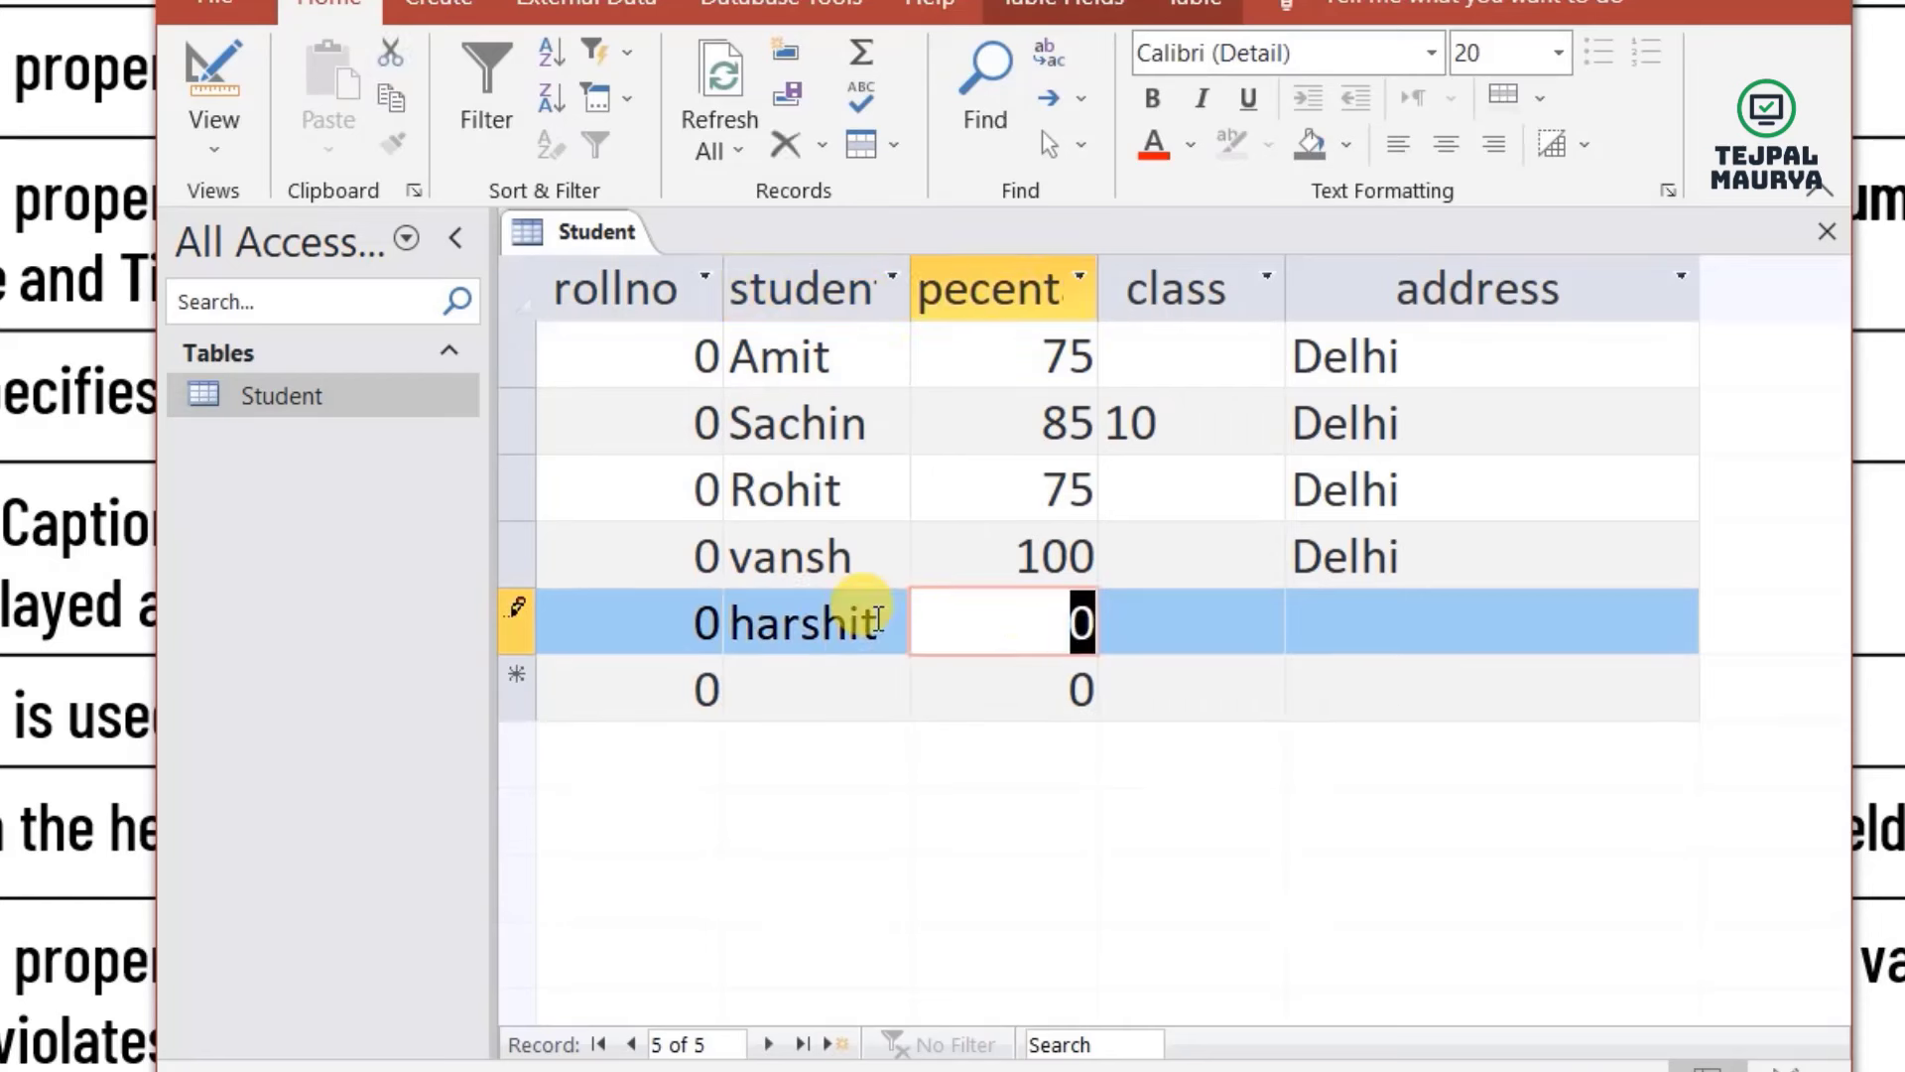
{"action": "type", "text": "10"}
{"action": "key", "text": "Tab"}
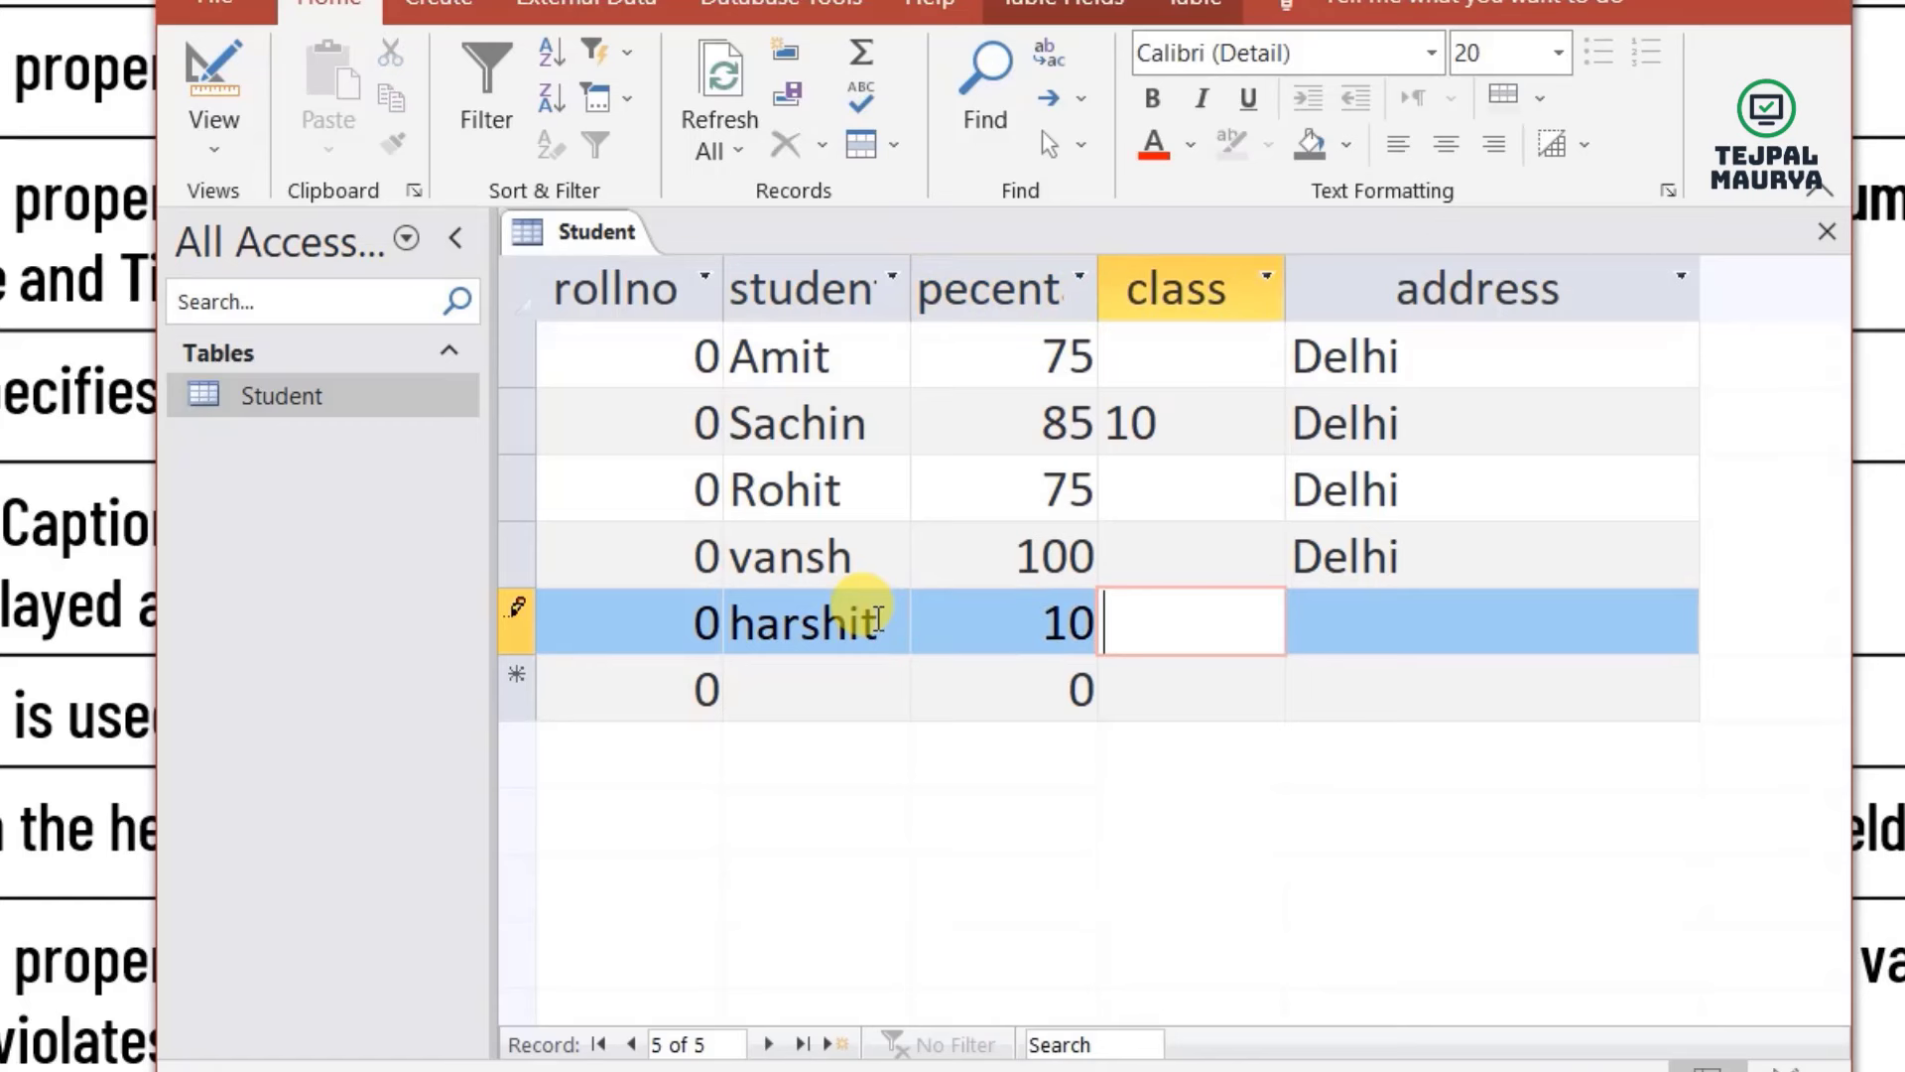
{"action": "type", "text": "12"}
{"action": "key", "text": "Tab"}
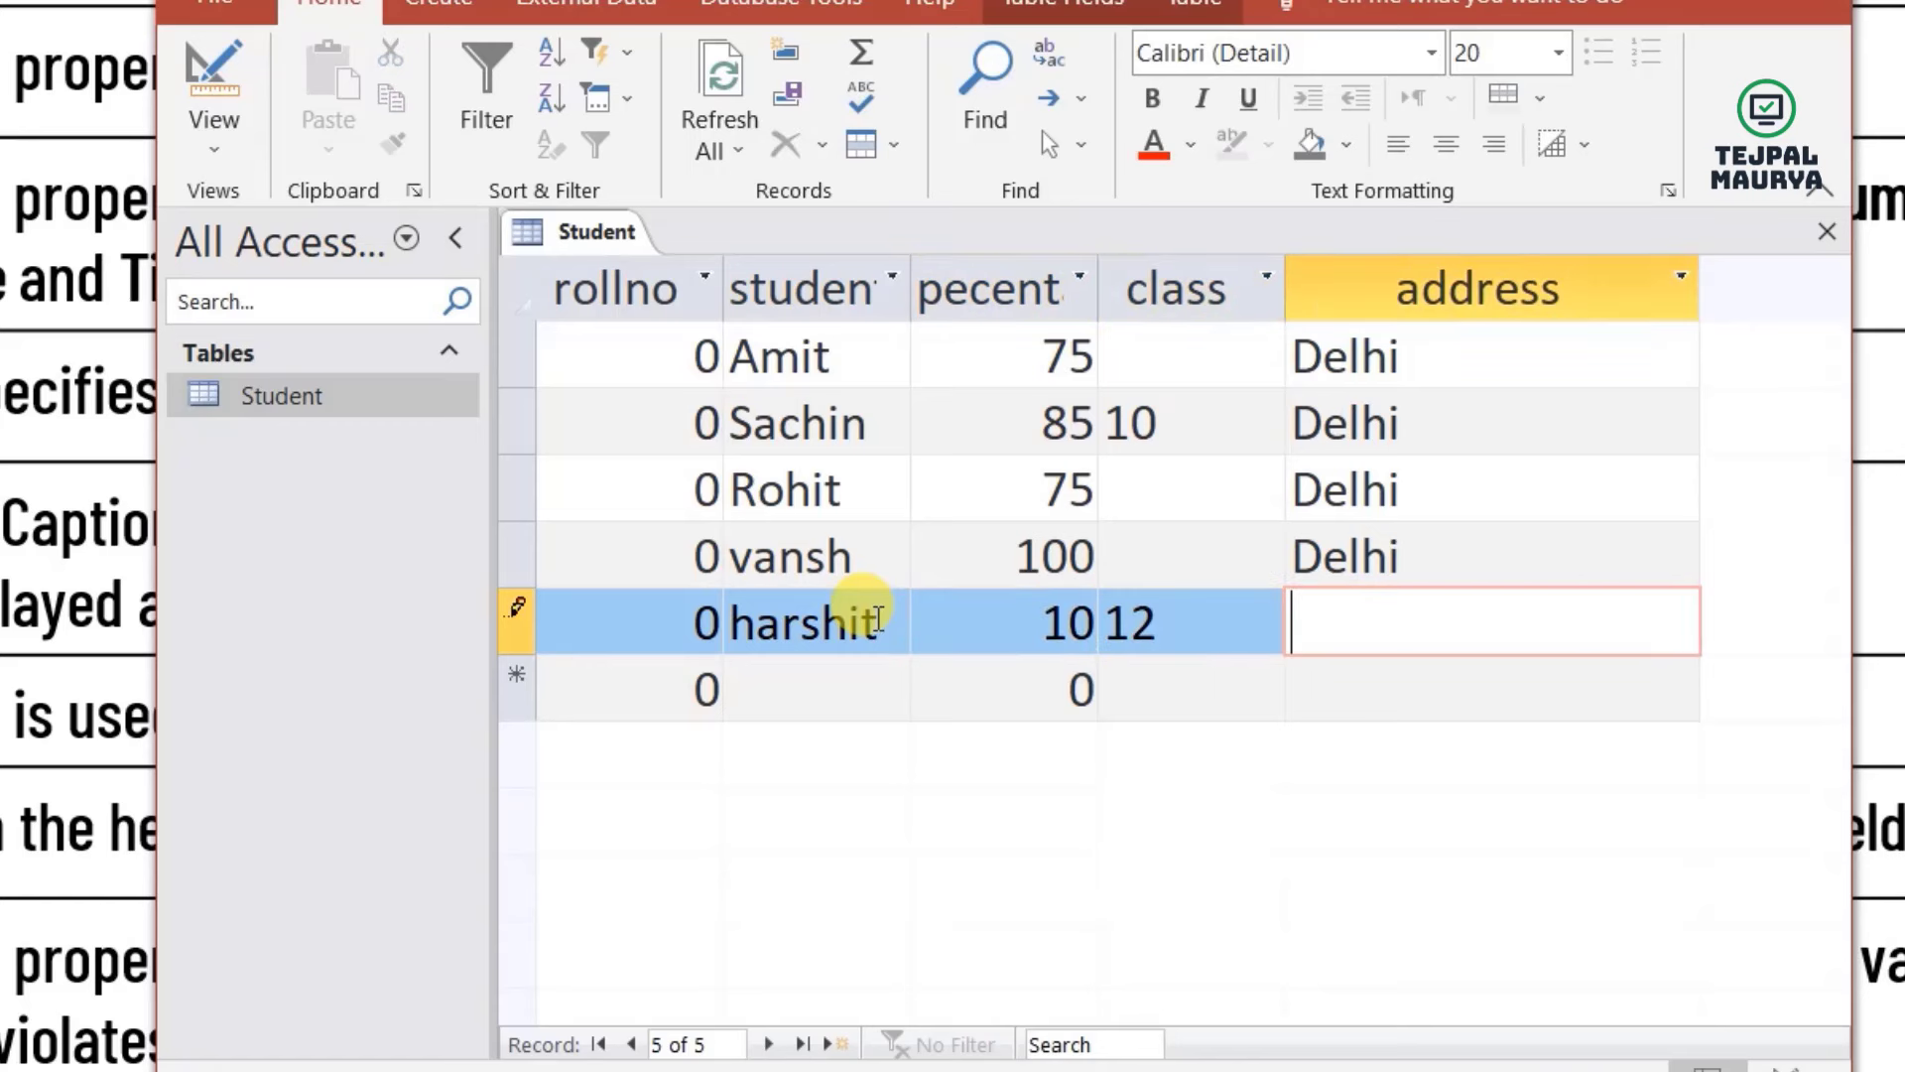
{"action": "type", "text": "mumbai"}
{"action": "key", "text": "Tab"}
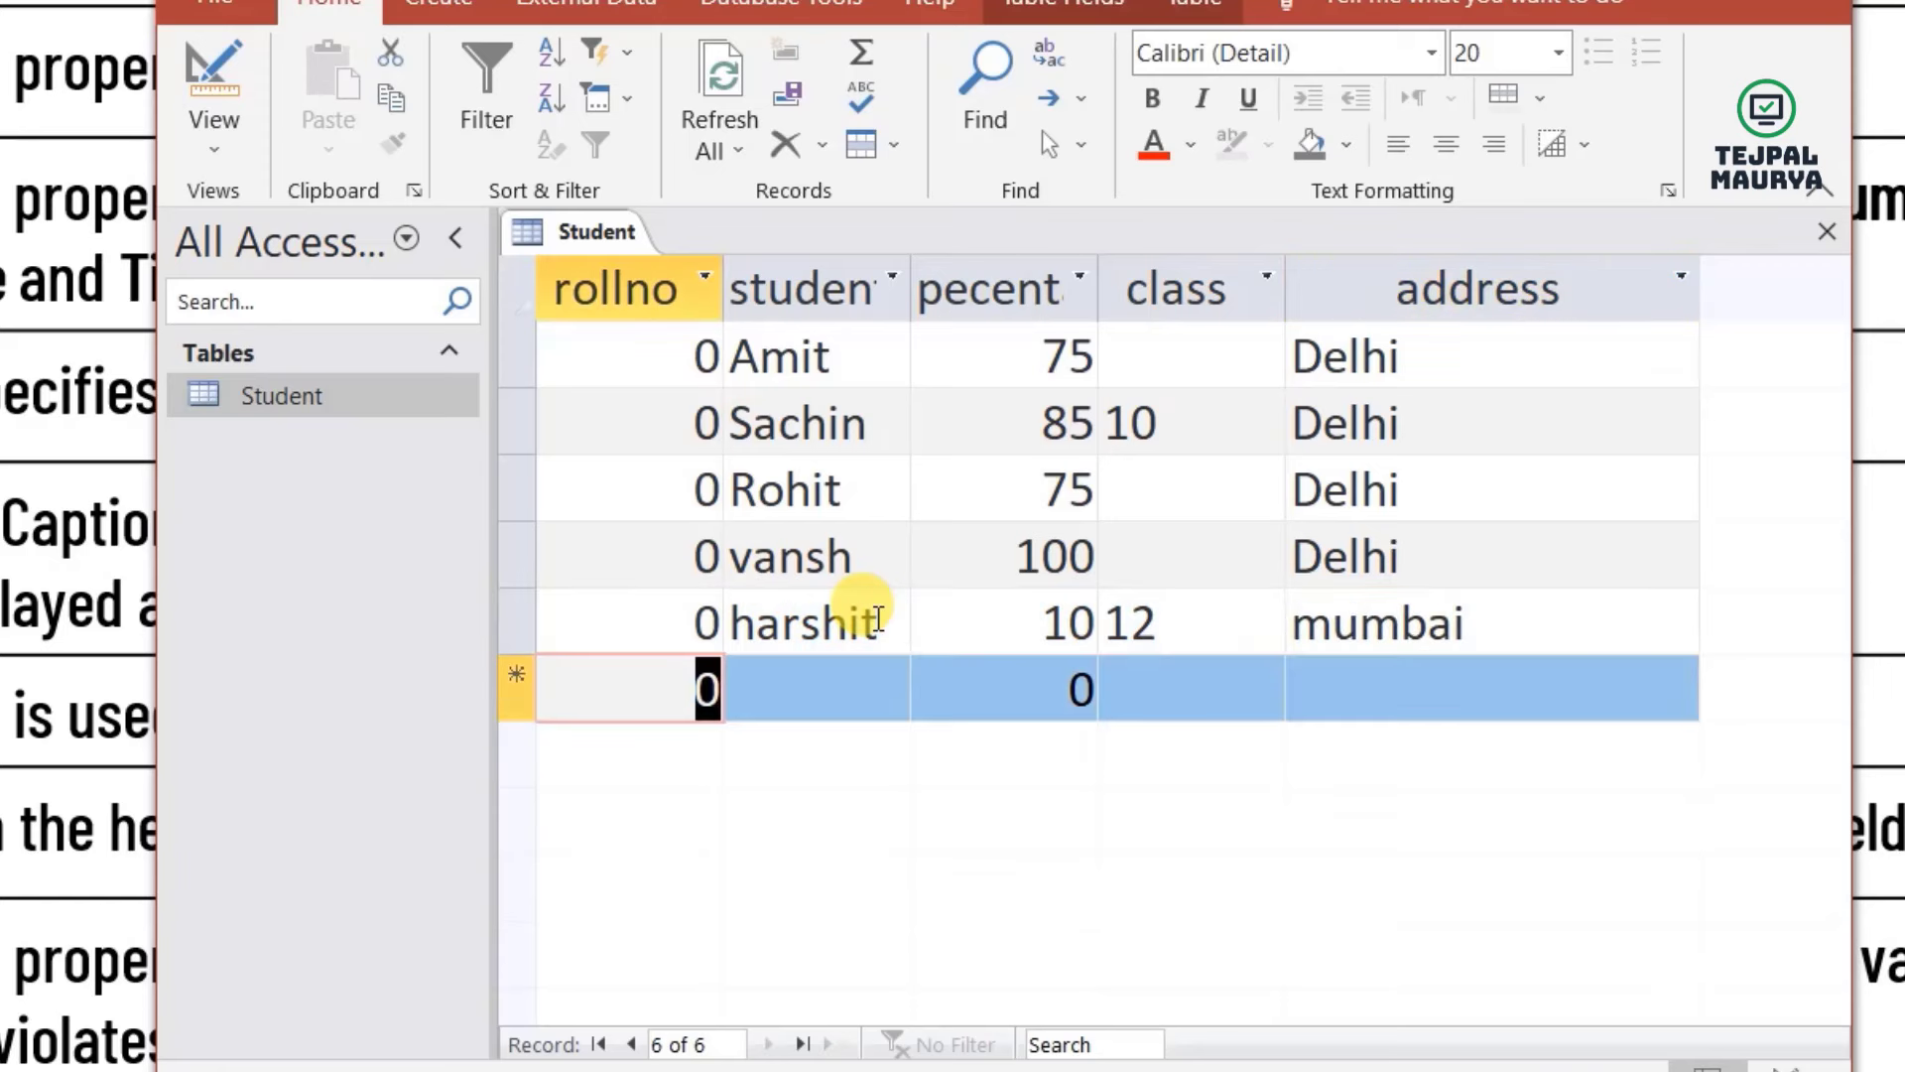
- Try to add a sixth record with percentage 75, class 10 and address Delhi while leaving the student name empty
{"action": "key", "text": "Tab"}
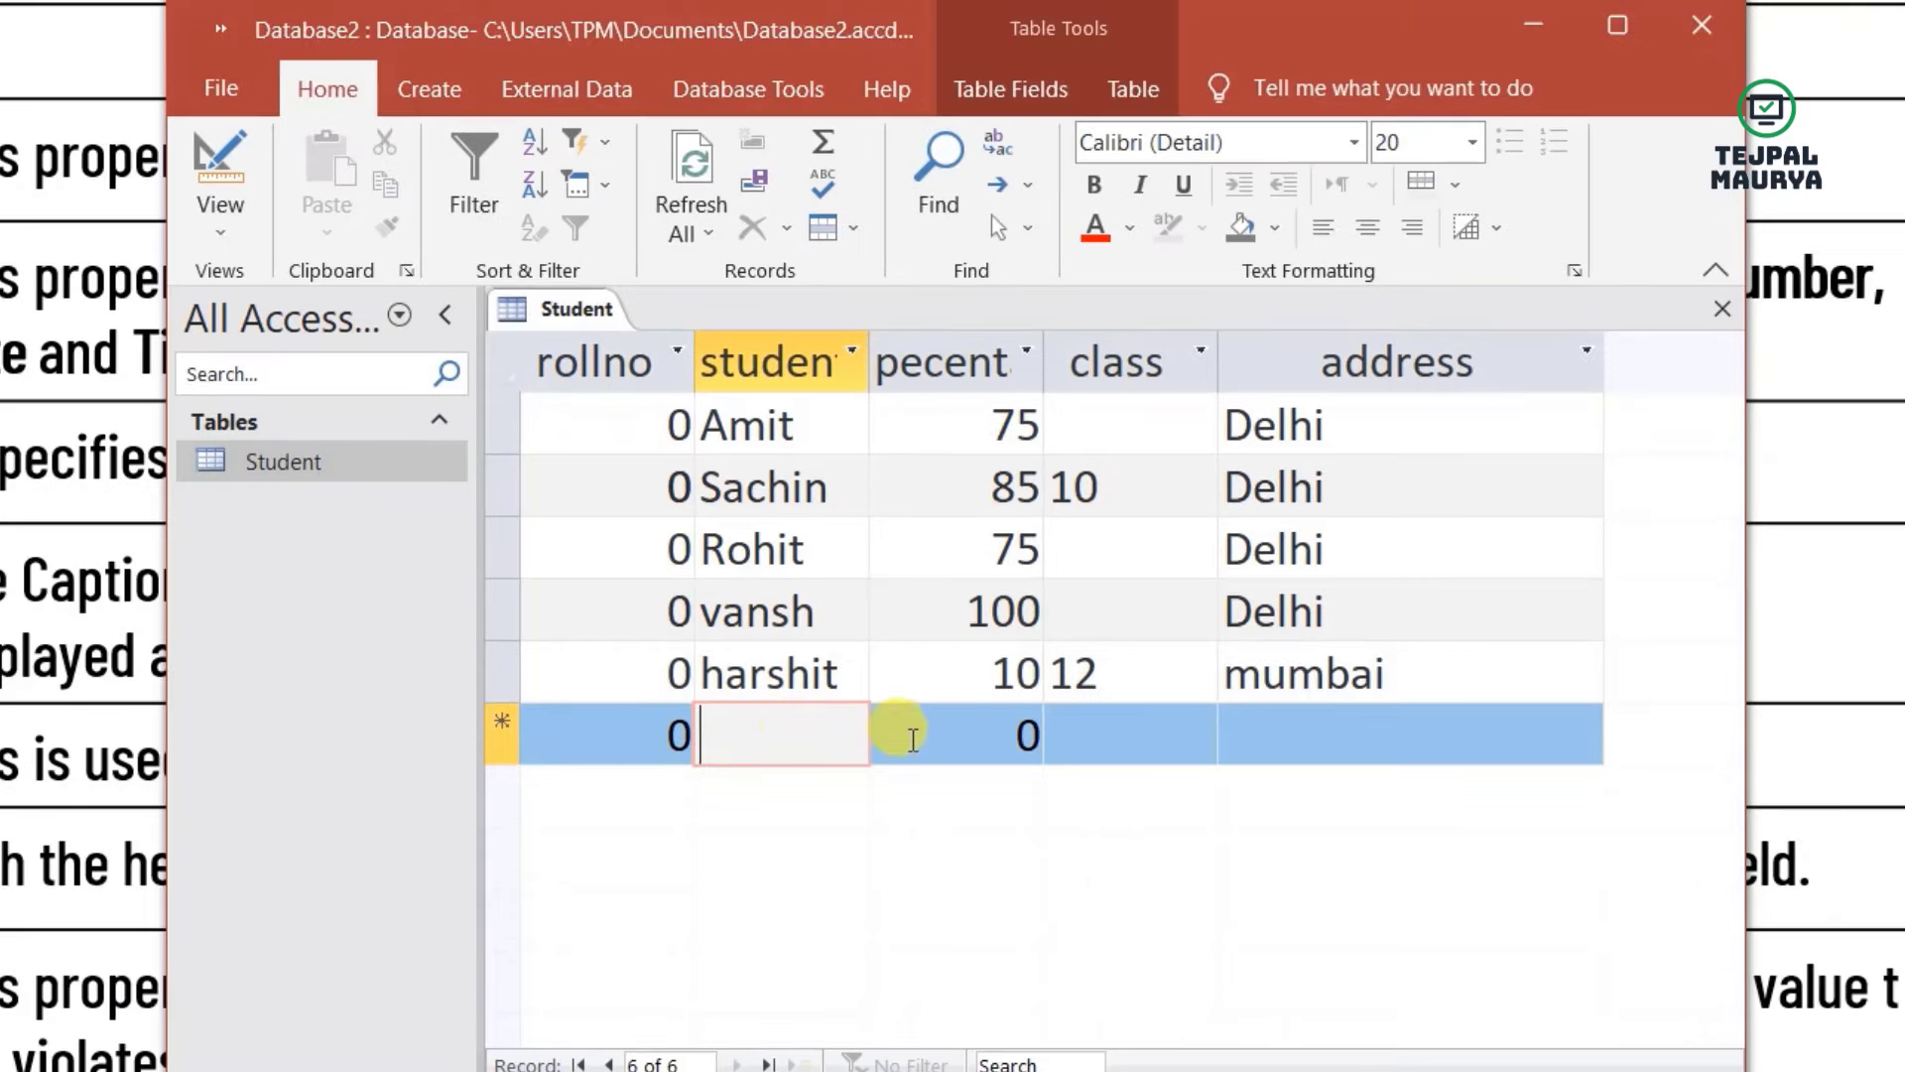
{"action": "left_click", "coordinate": [992, 737]}
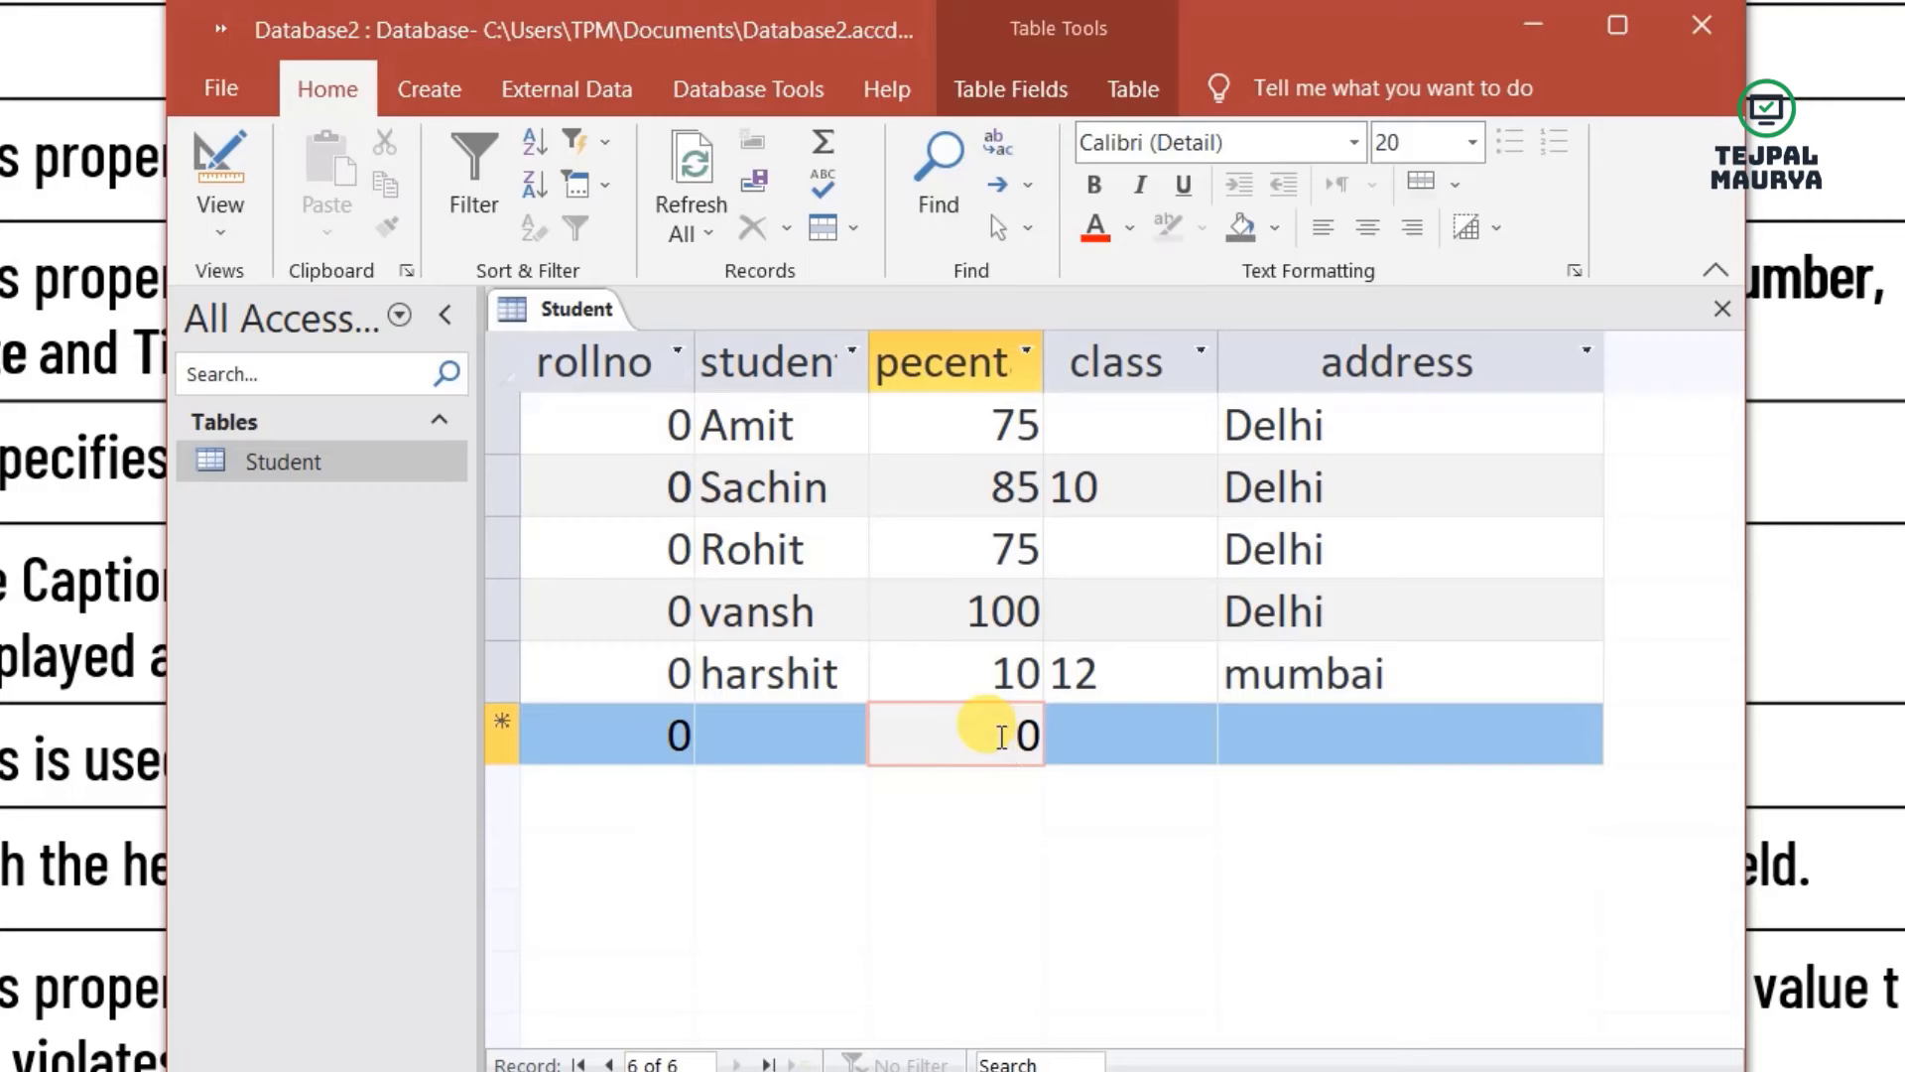
{"action": "key", "text": "Delete"}
{"action": "type", "text": "75"}
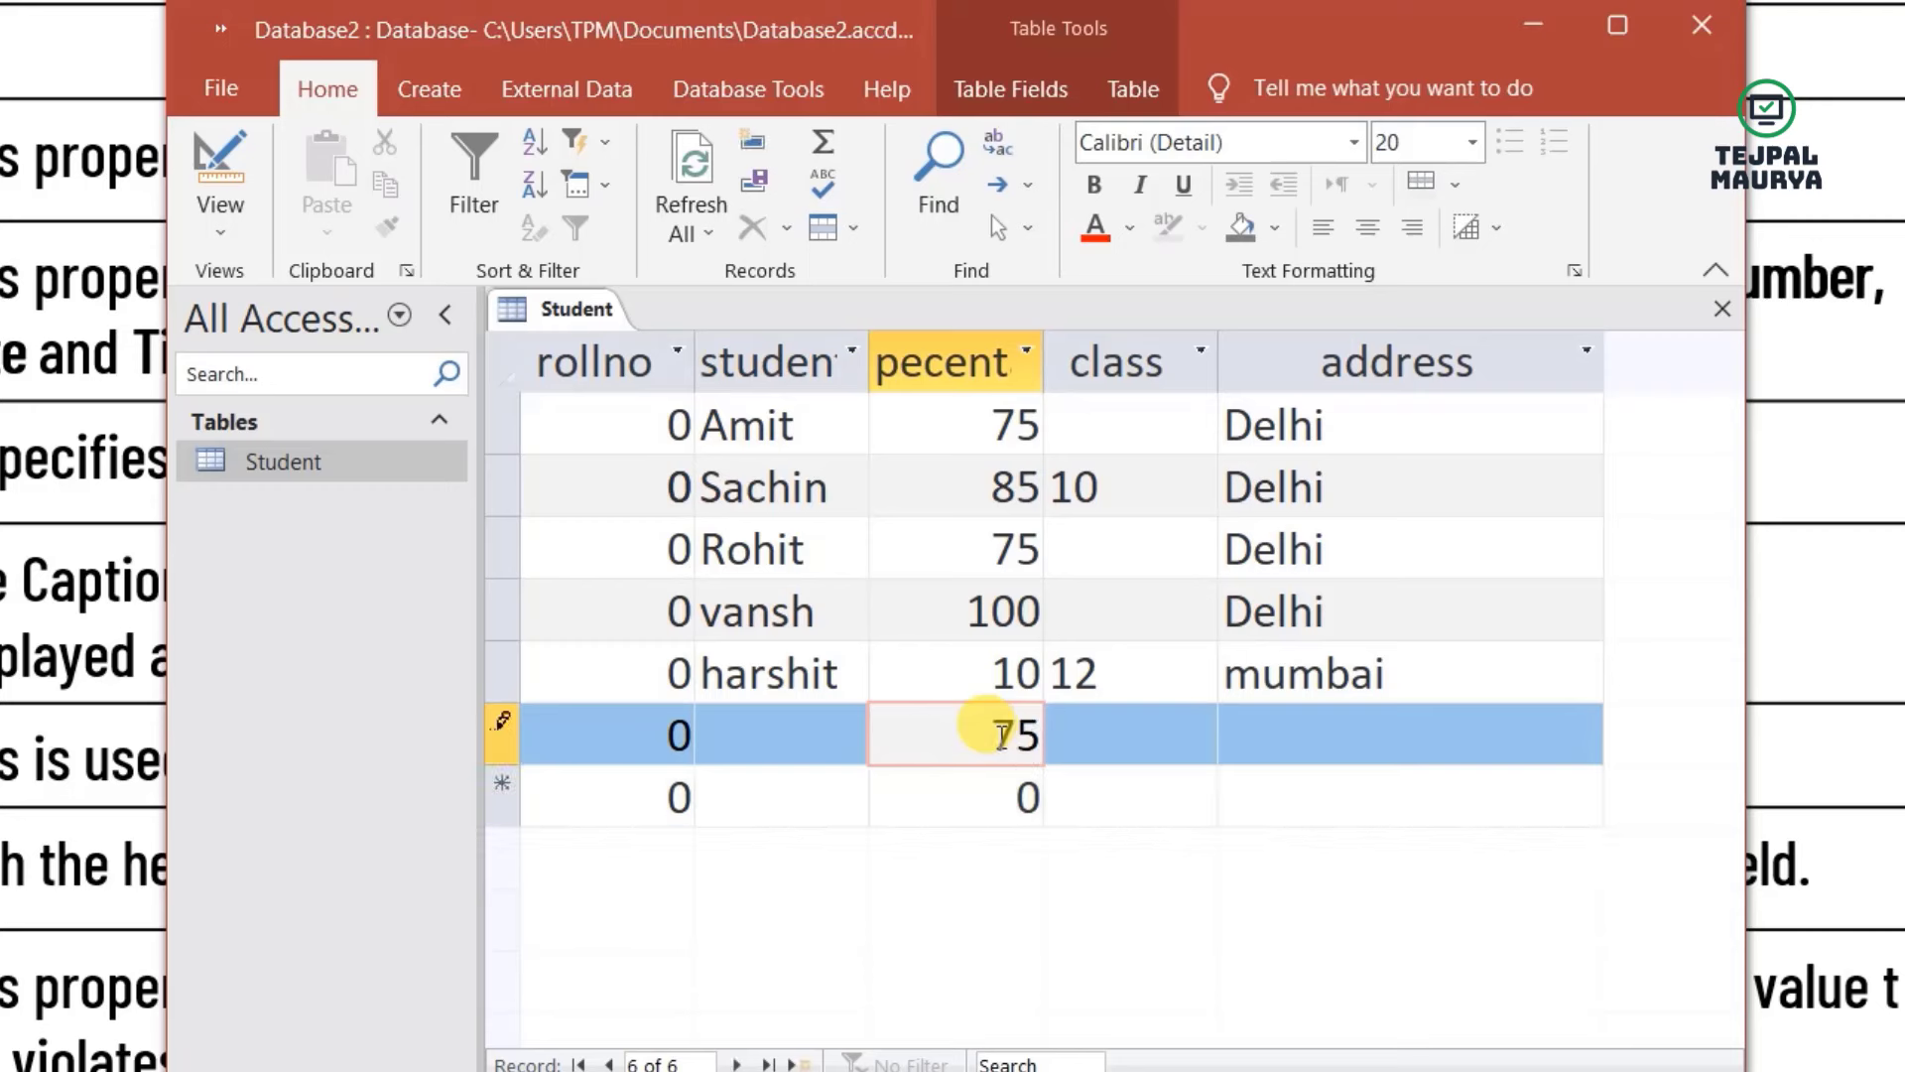
{"action": "key", "text": "Tab"}
{"action": "type", "text": "10"}
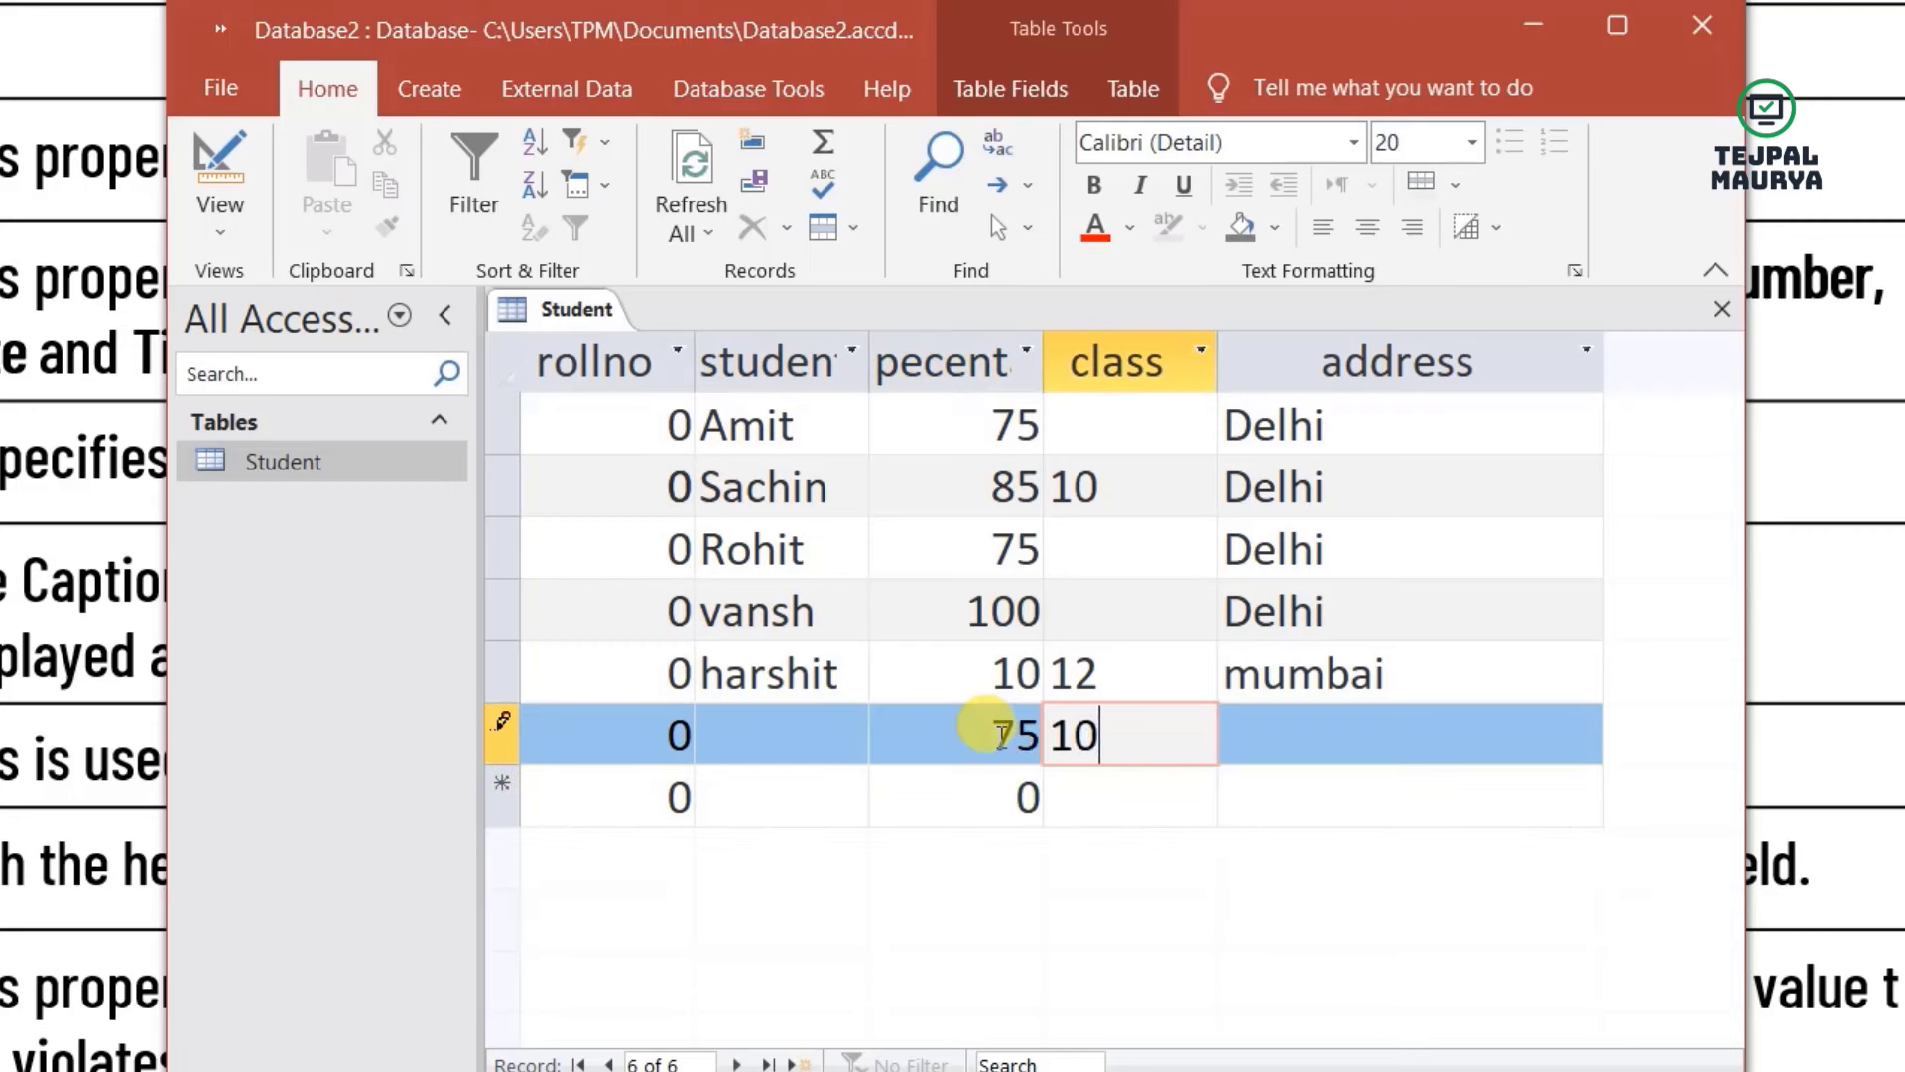
{"action": "key", "text": "Tab"}
{"action": "type", "text": "Delho"}
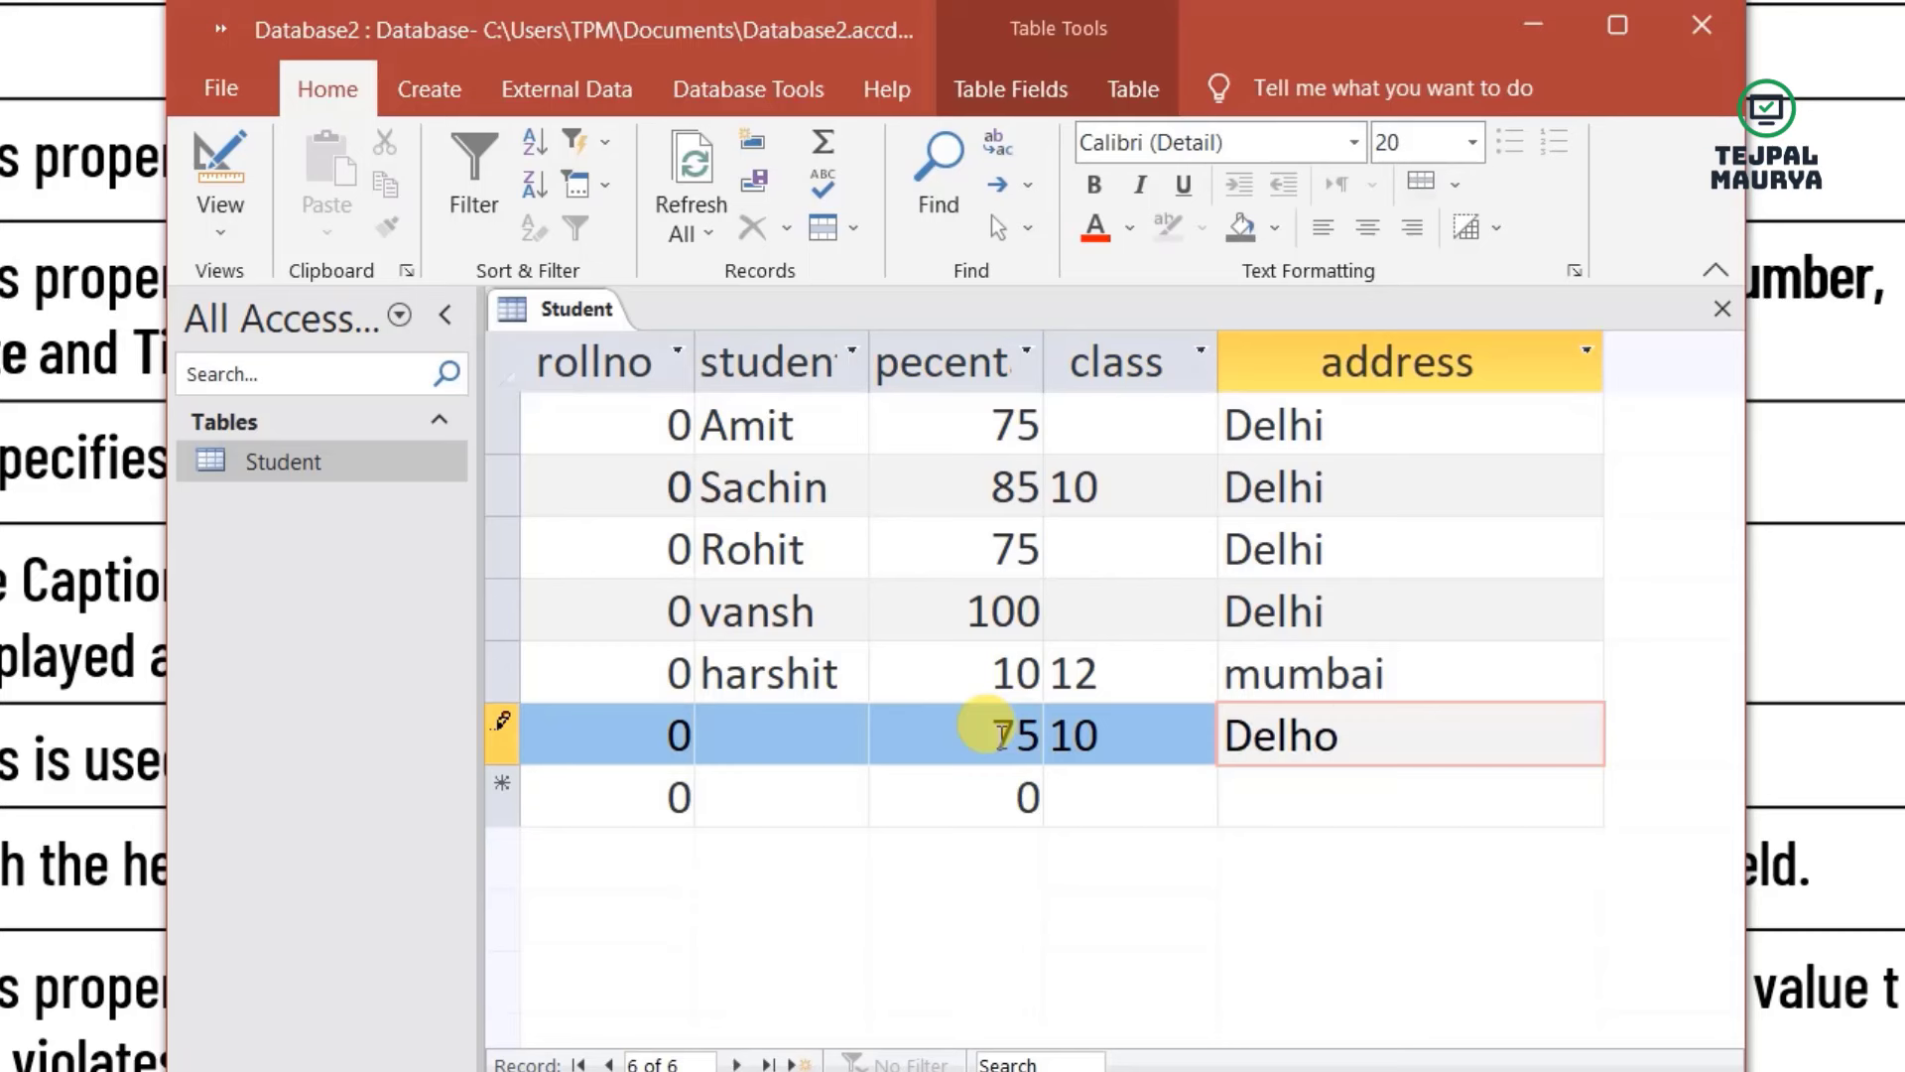
{"action": "key", "text": "BackSpace"}
{"action": "type", "text": "i"}
{"action": "key", "text": "Tab"}
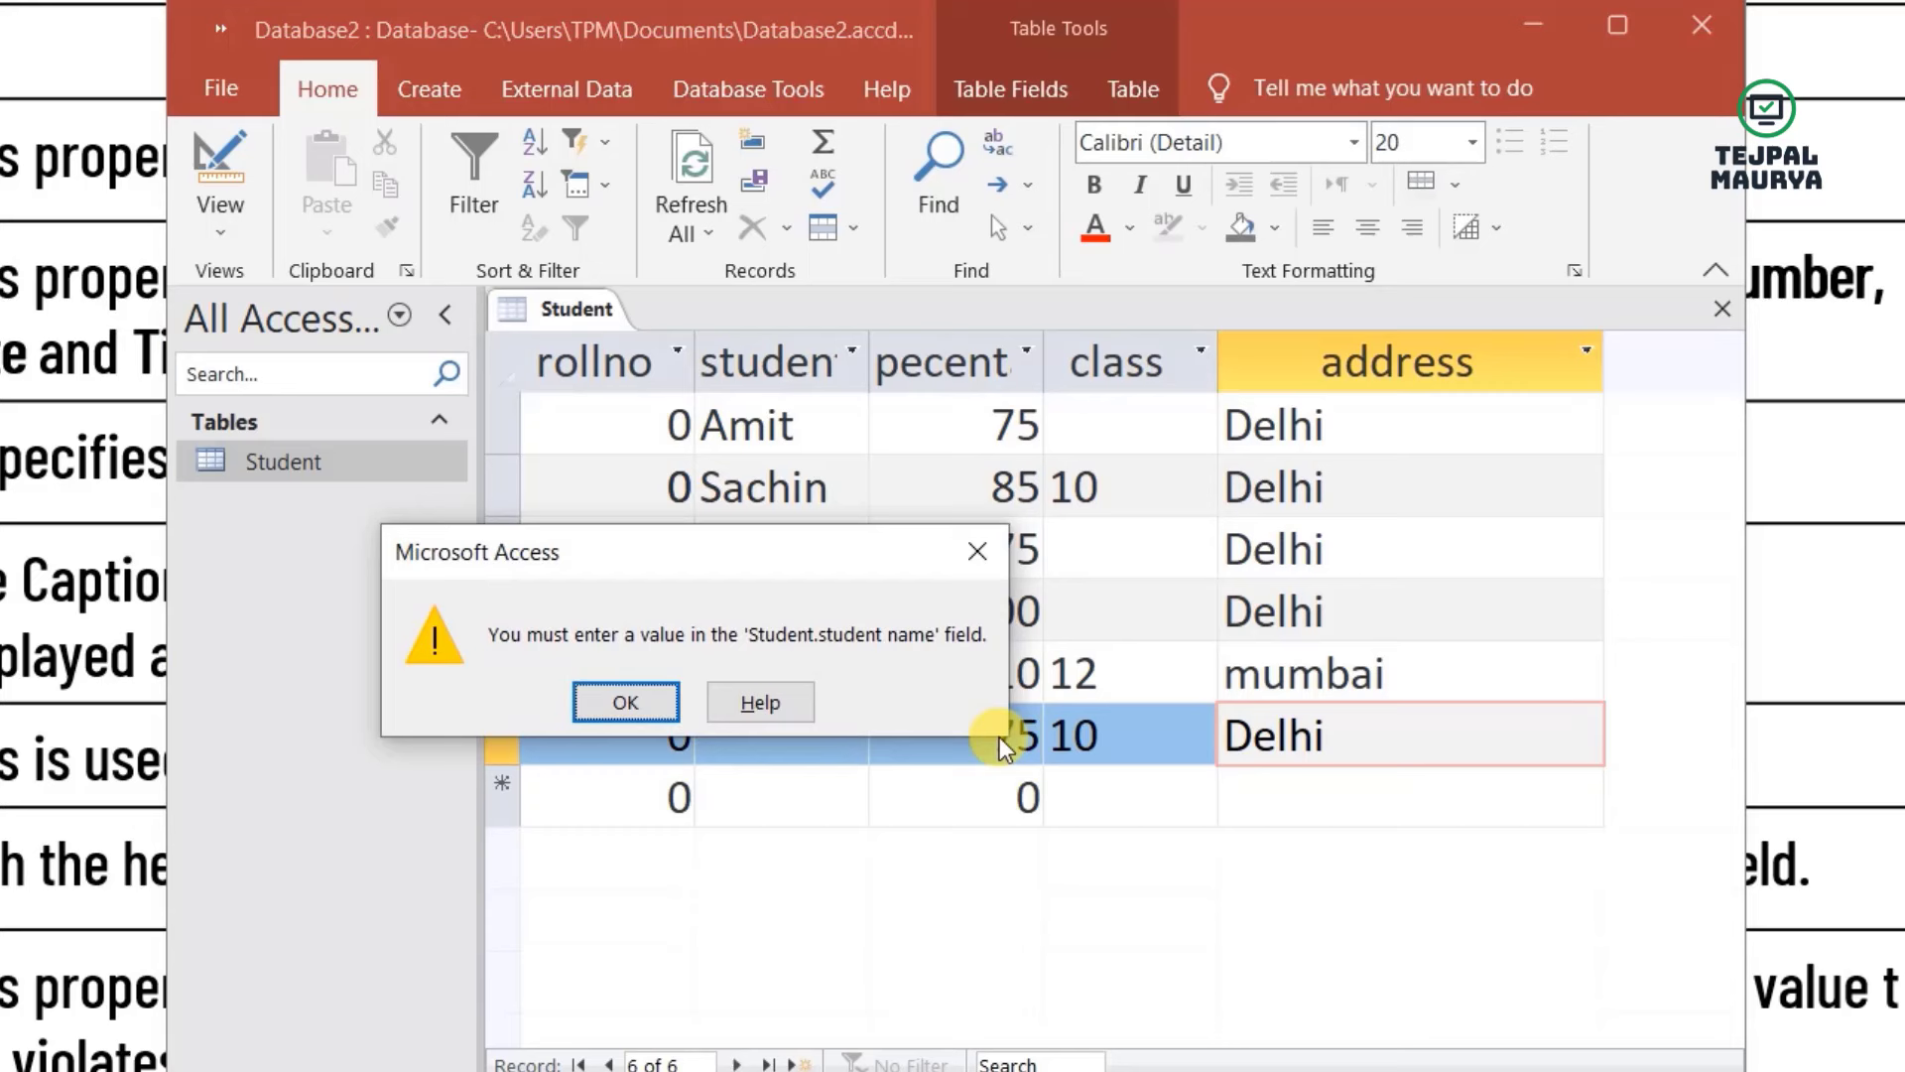
- Dismiss the missing-value message and fill in the sixth record's student name
{"action": "key", "text": "ctrl+2"}
{"action": "mouse_move", "coordinate": [437, 584]}
{"action": "left_mouse_down"}
{"action": "mouse_move", "coordinate": [625, 664]}
{"action": "mouse_move", "coordinate": [998, 691]}
{"action": "left_mouse_up"}
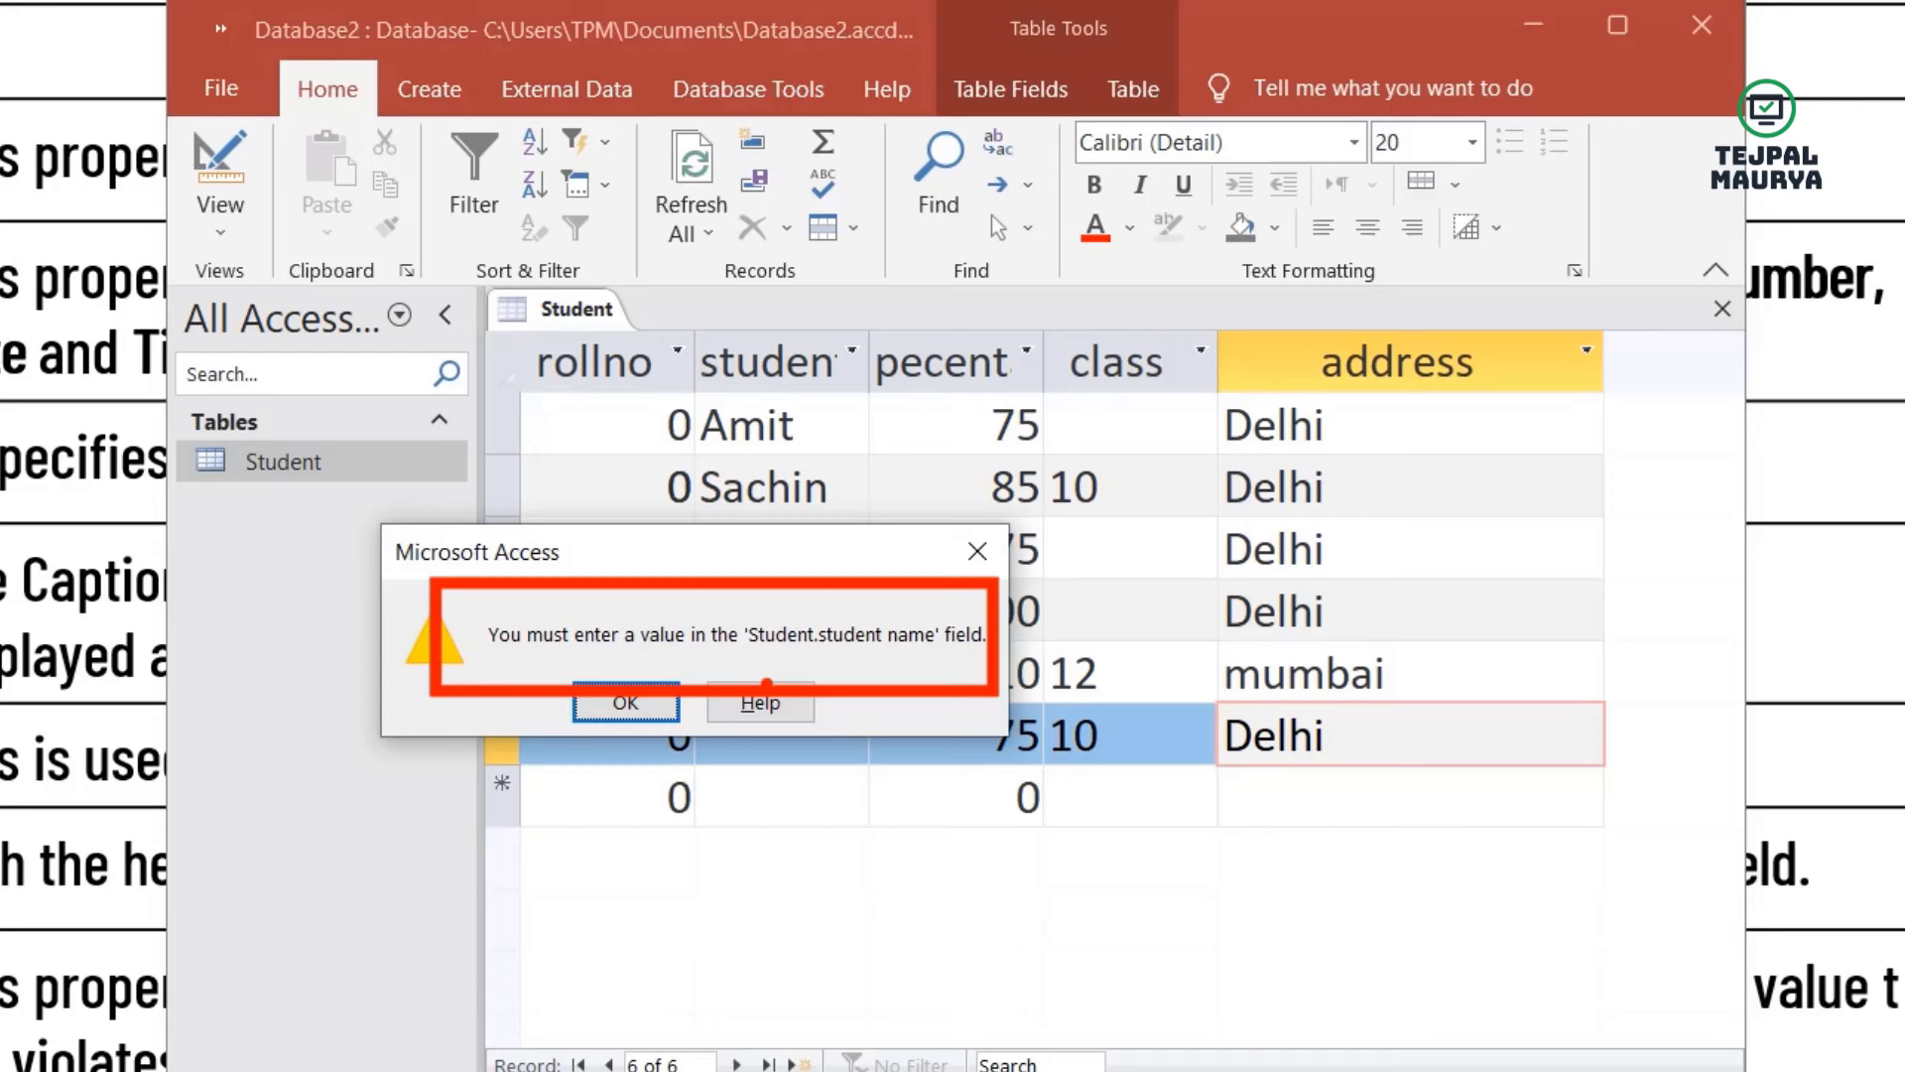
{"action": "key", "text": "Escape"}
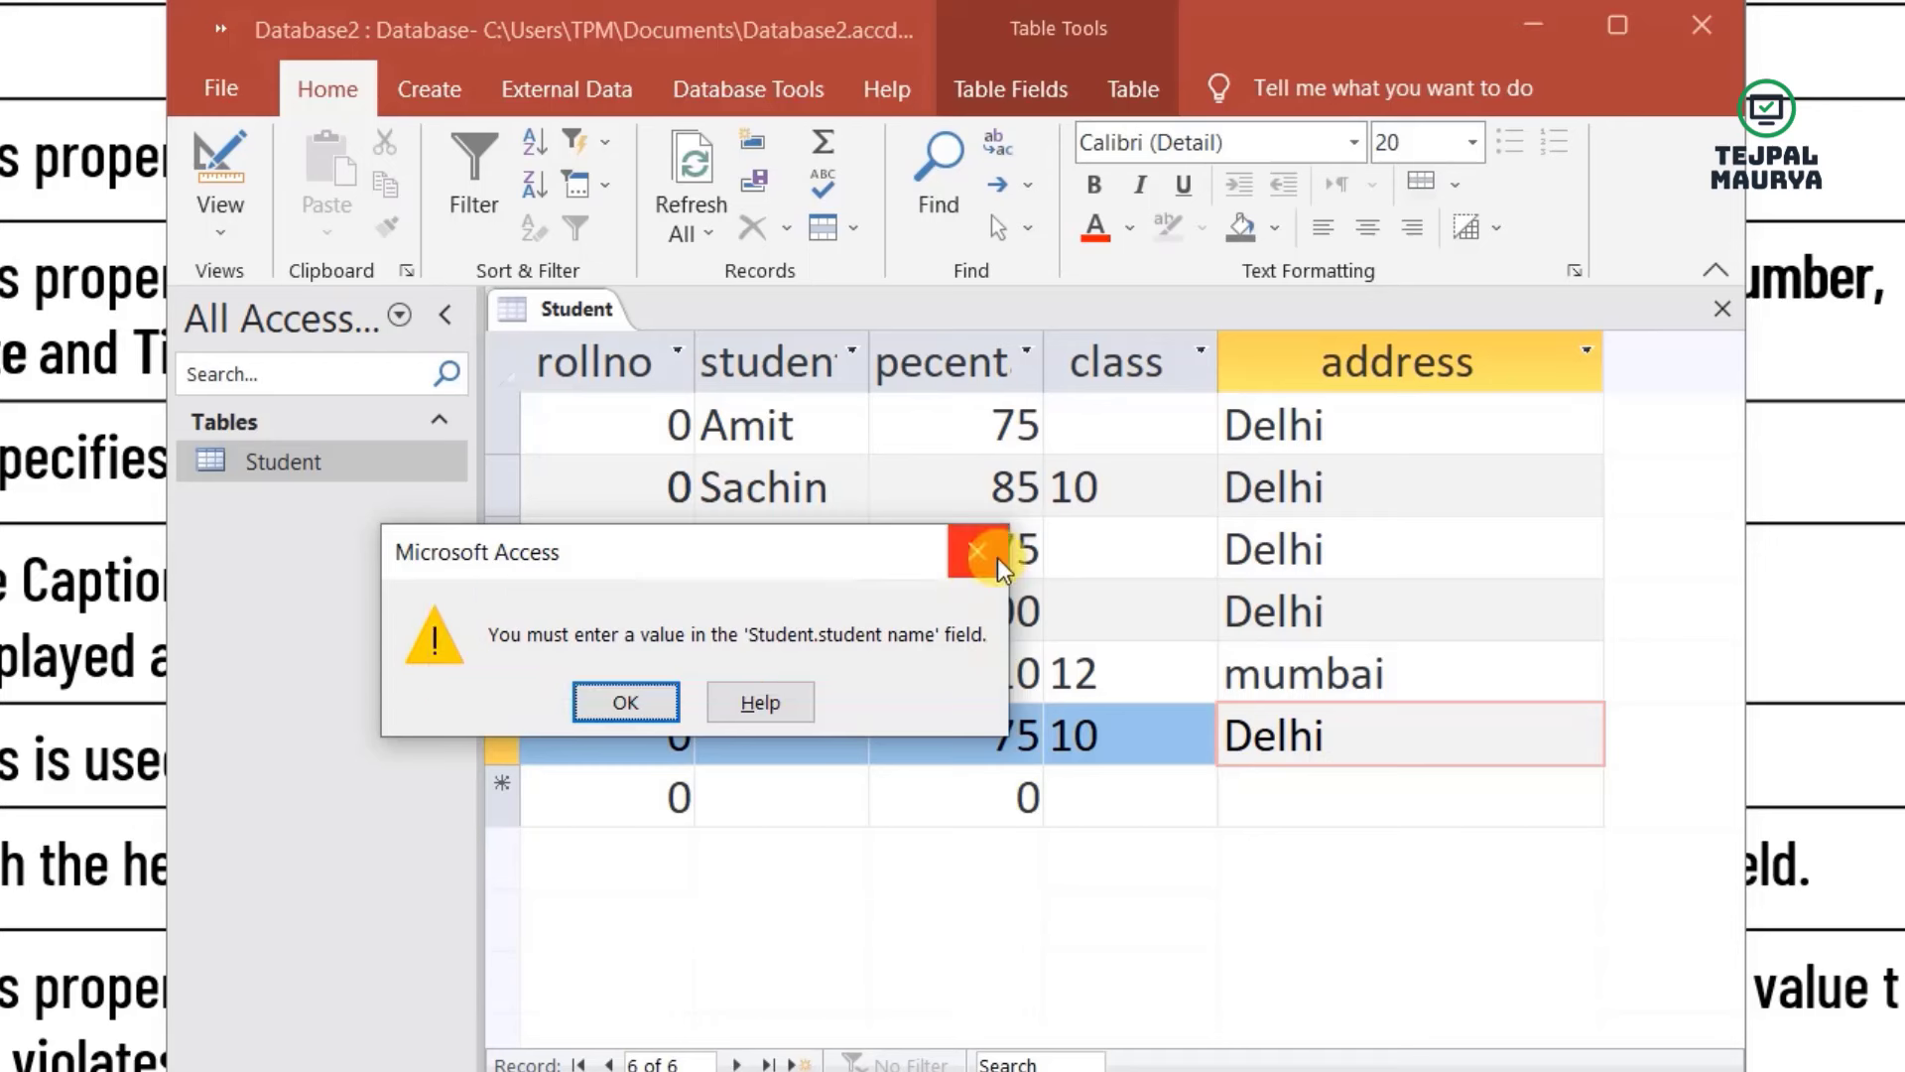
{"action": "left_click", "coordinate": [975, 560]}
{"action": "left_click", "coordinate": [809, 736]}
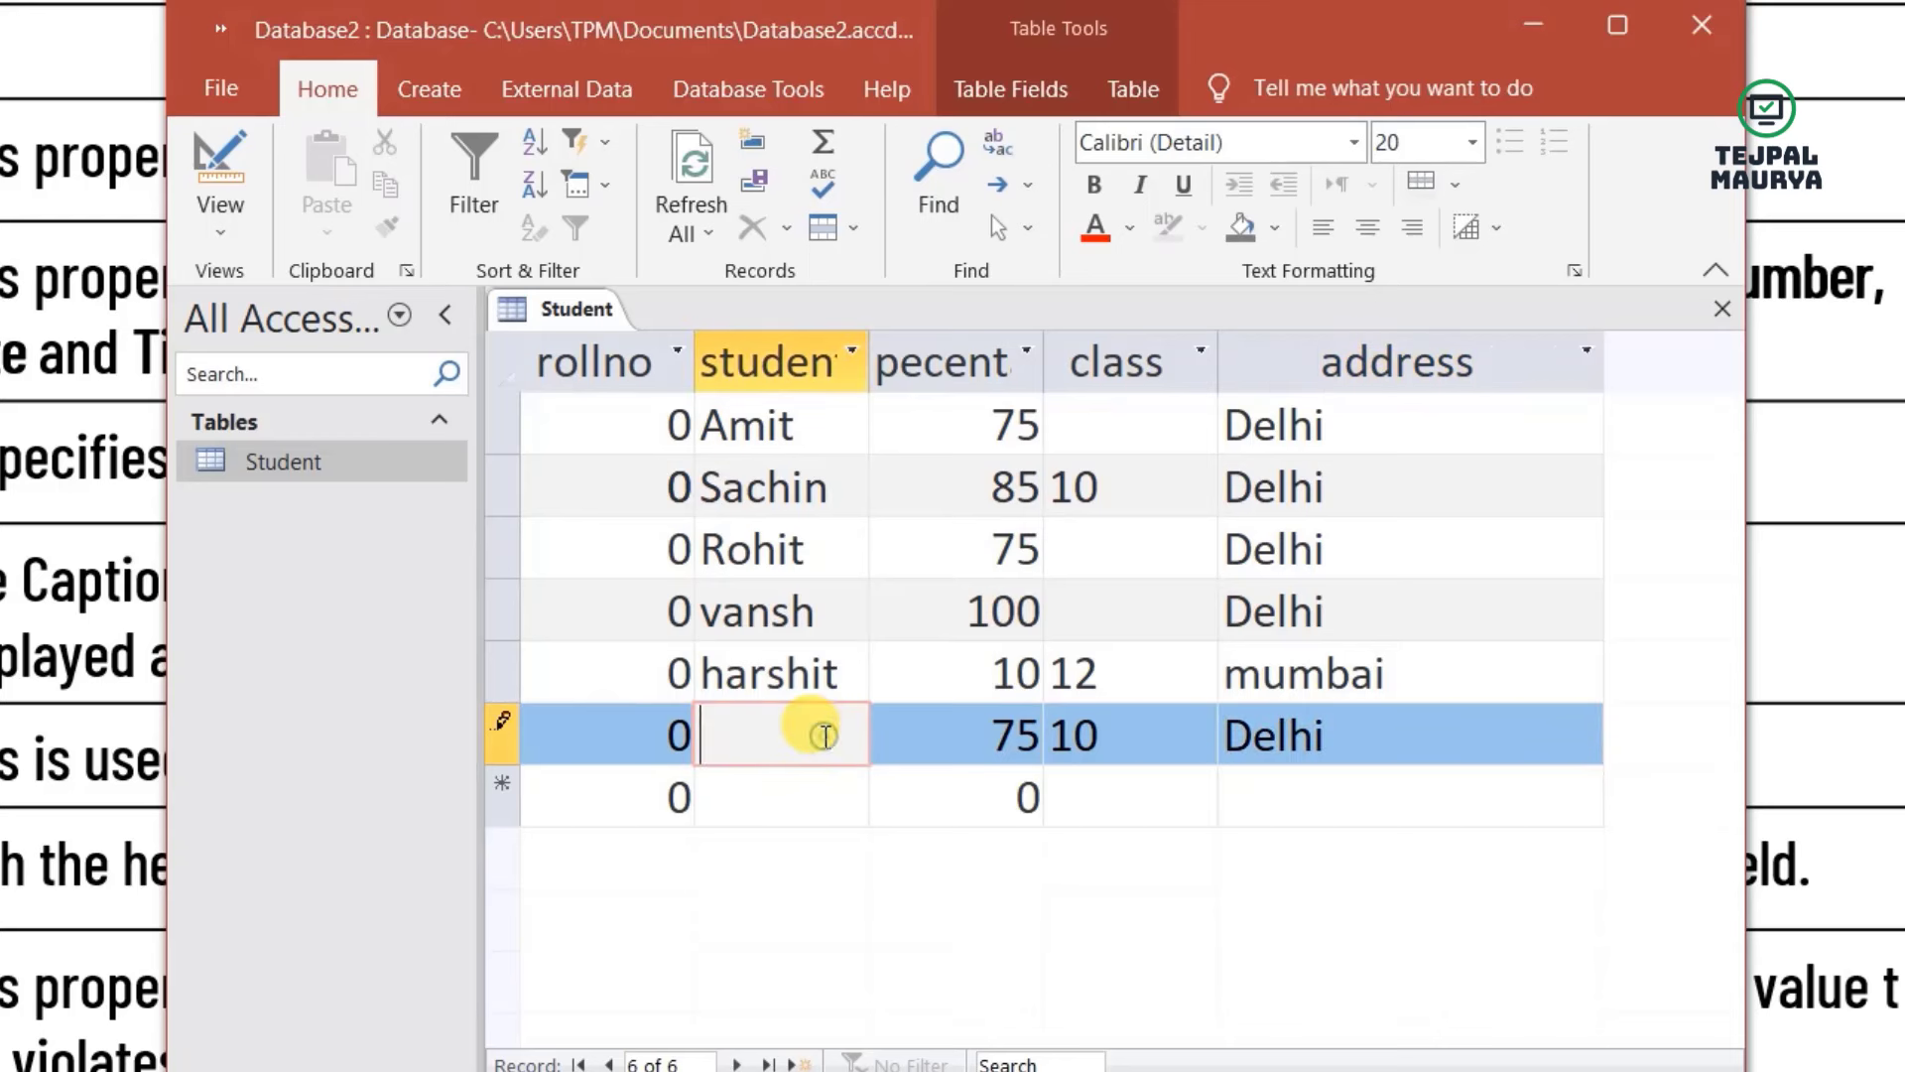
{"action": "type", "text": "Mohit"}
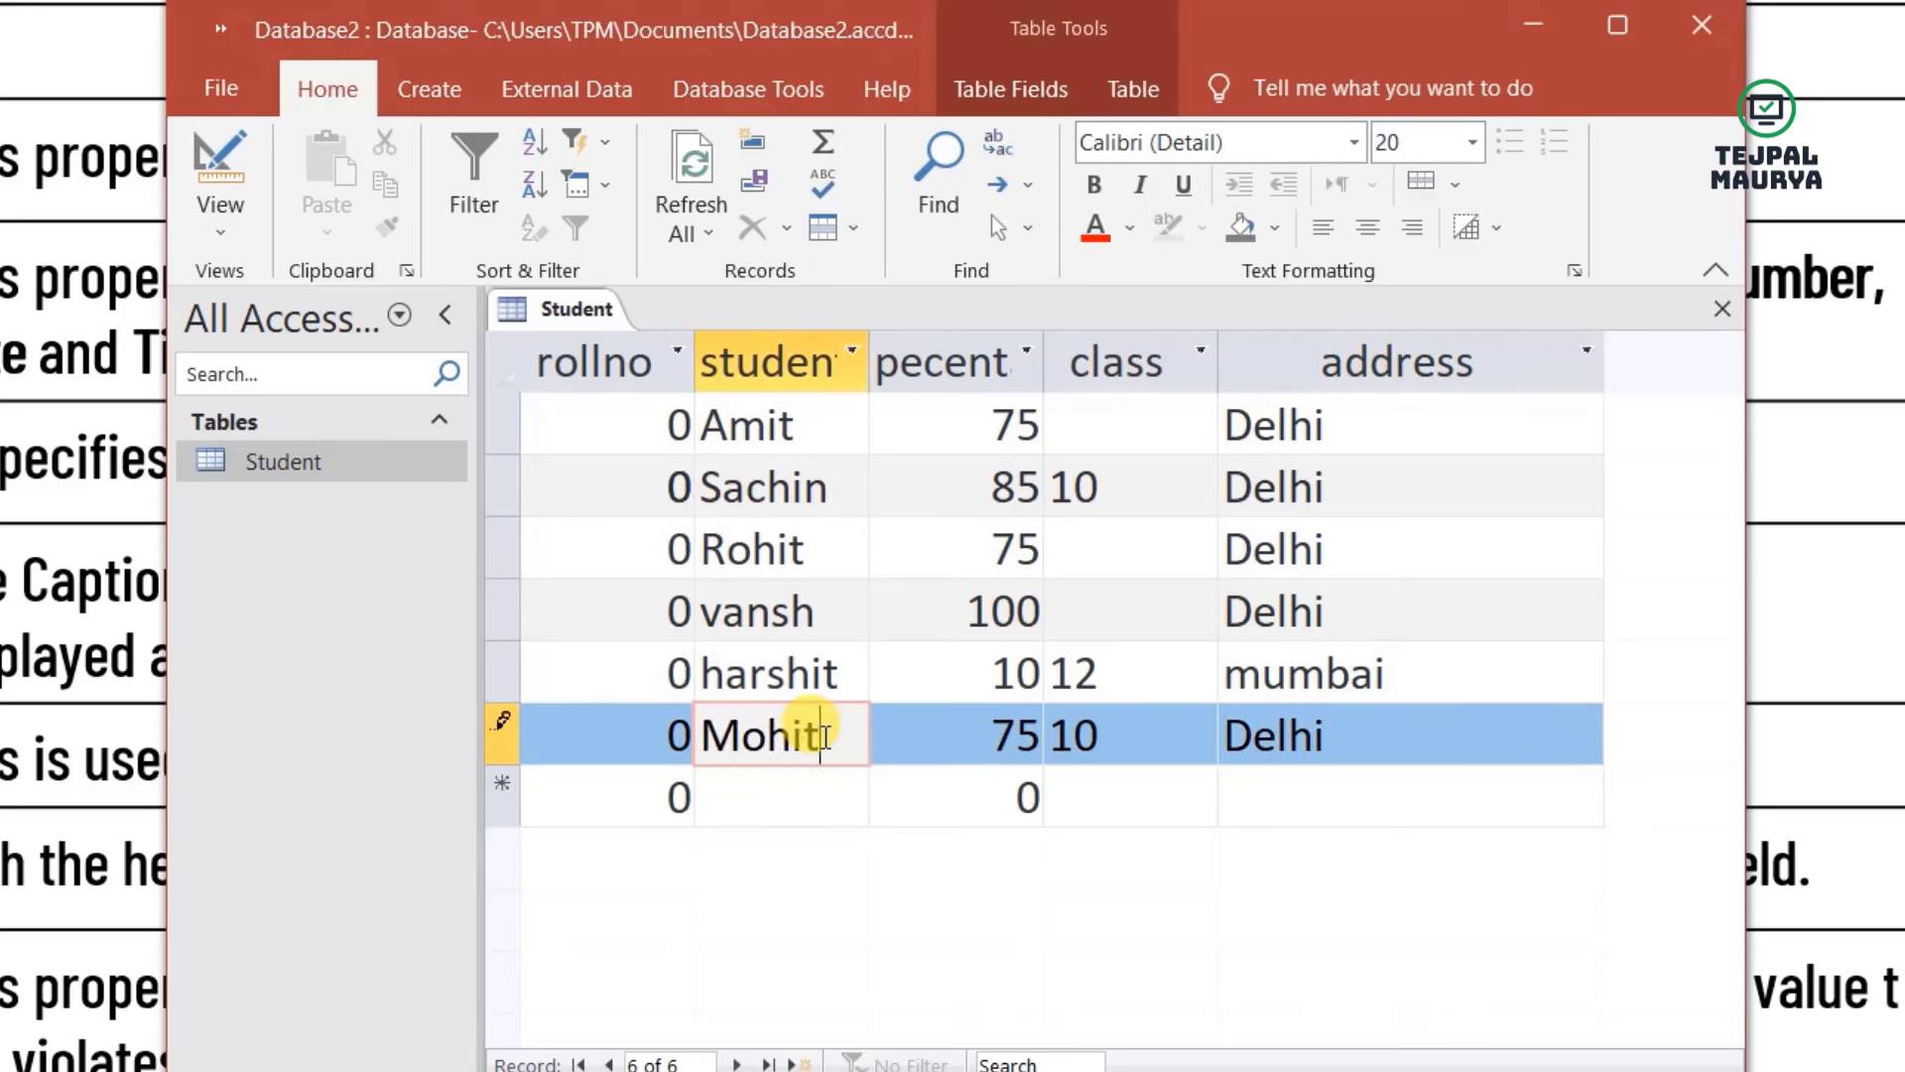
- Set the student name field's Required property to No, save the table and reopen it in Datasheet View
{"action": "left_click", "coordinate": [220, 174]}
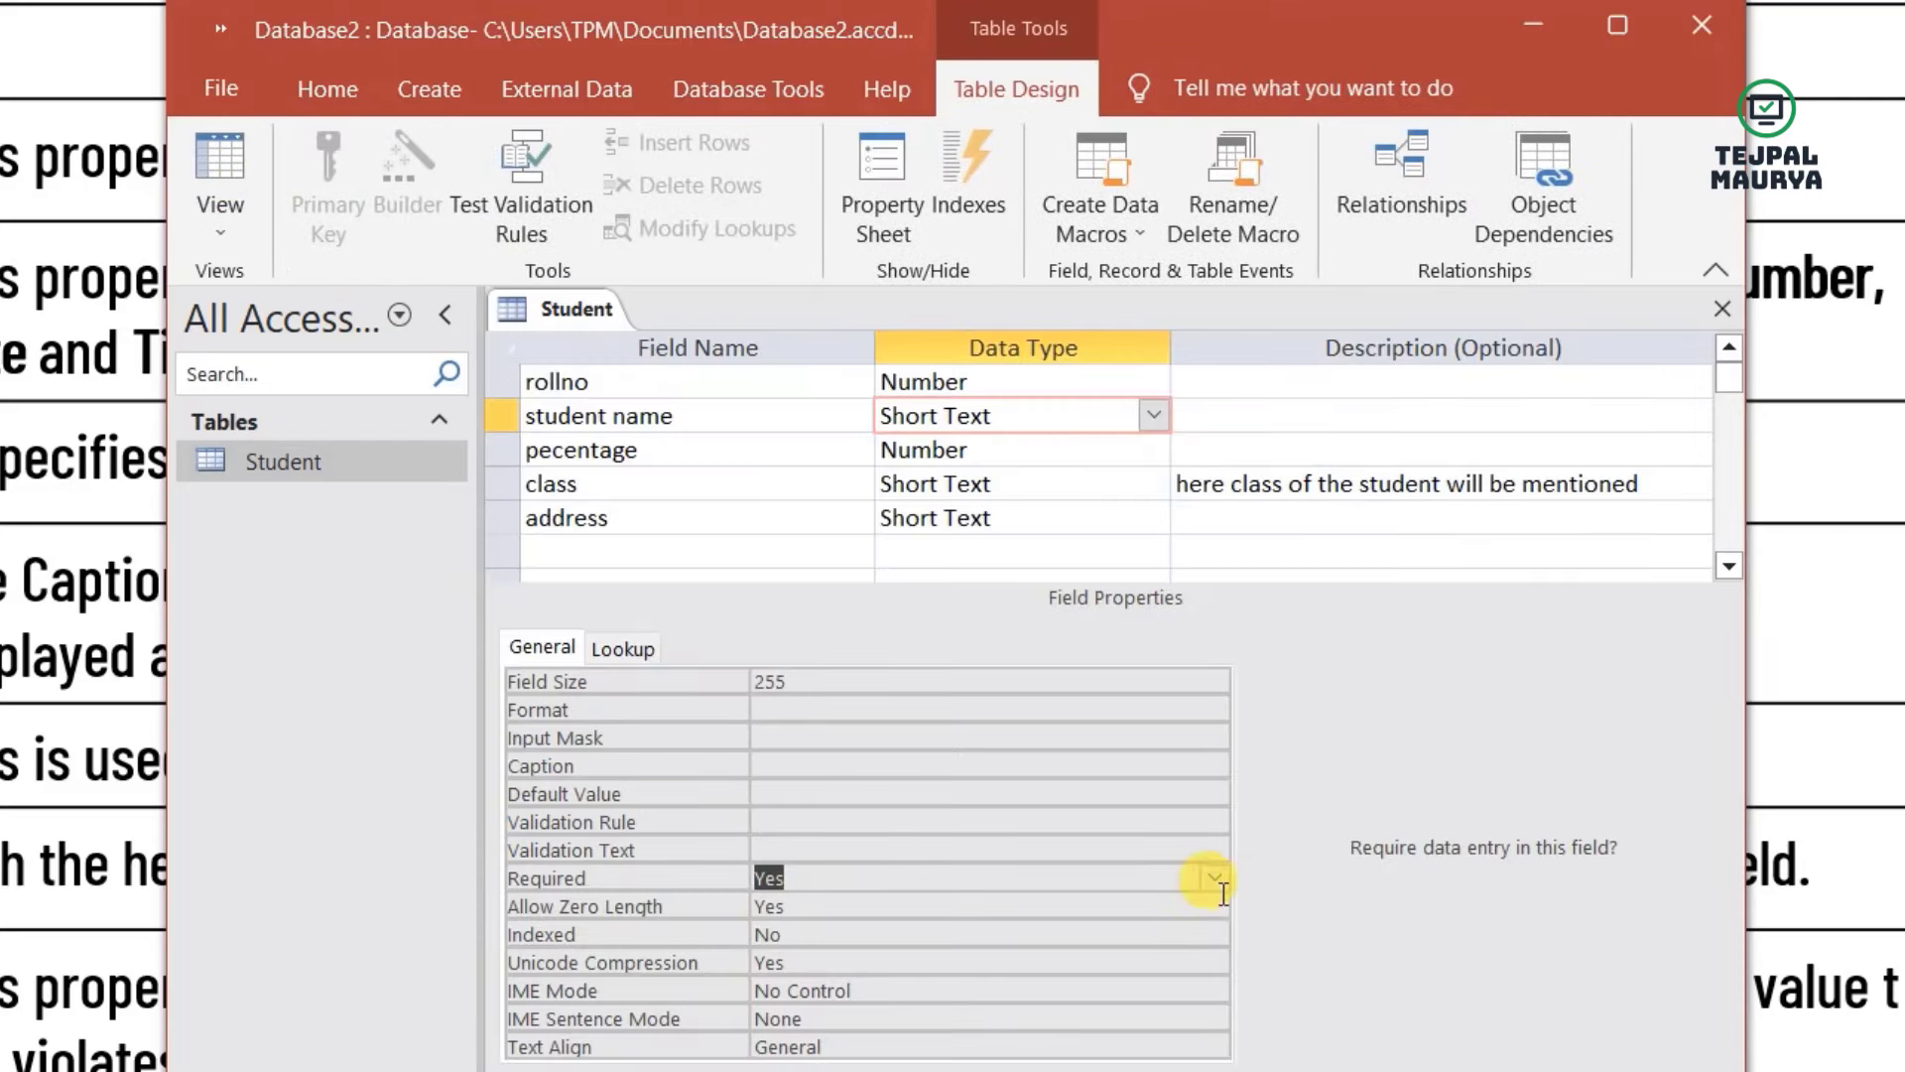
{"action": "left_click", "coordinate": [1214, 877]}
{"action": "left_click", "coordinate": [975, 933]}
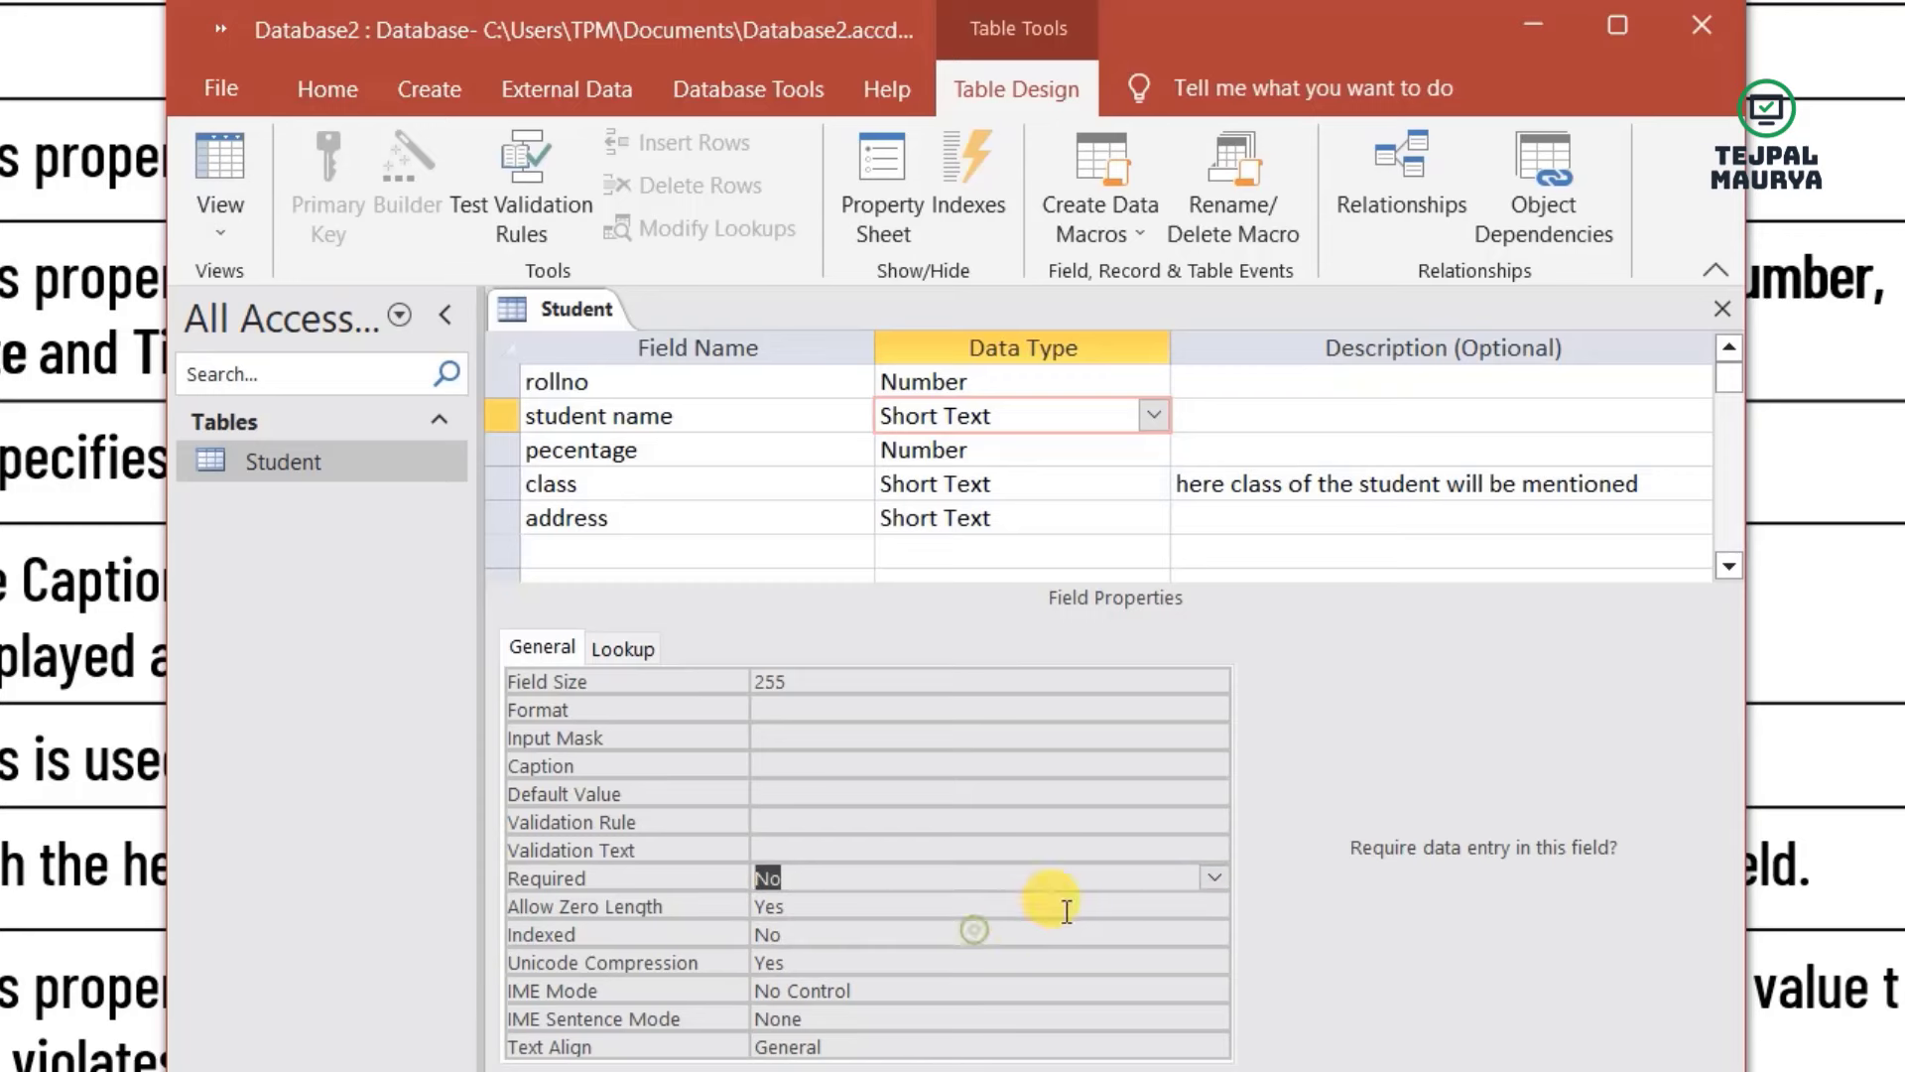
{"action": "left_click", "coordinate": [219, 153]}
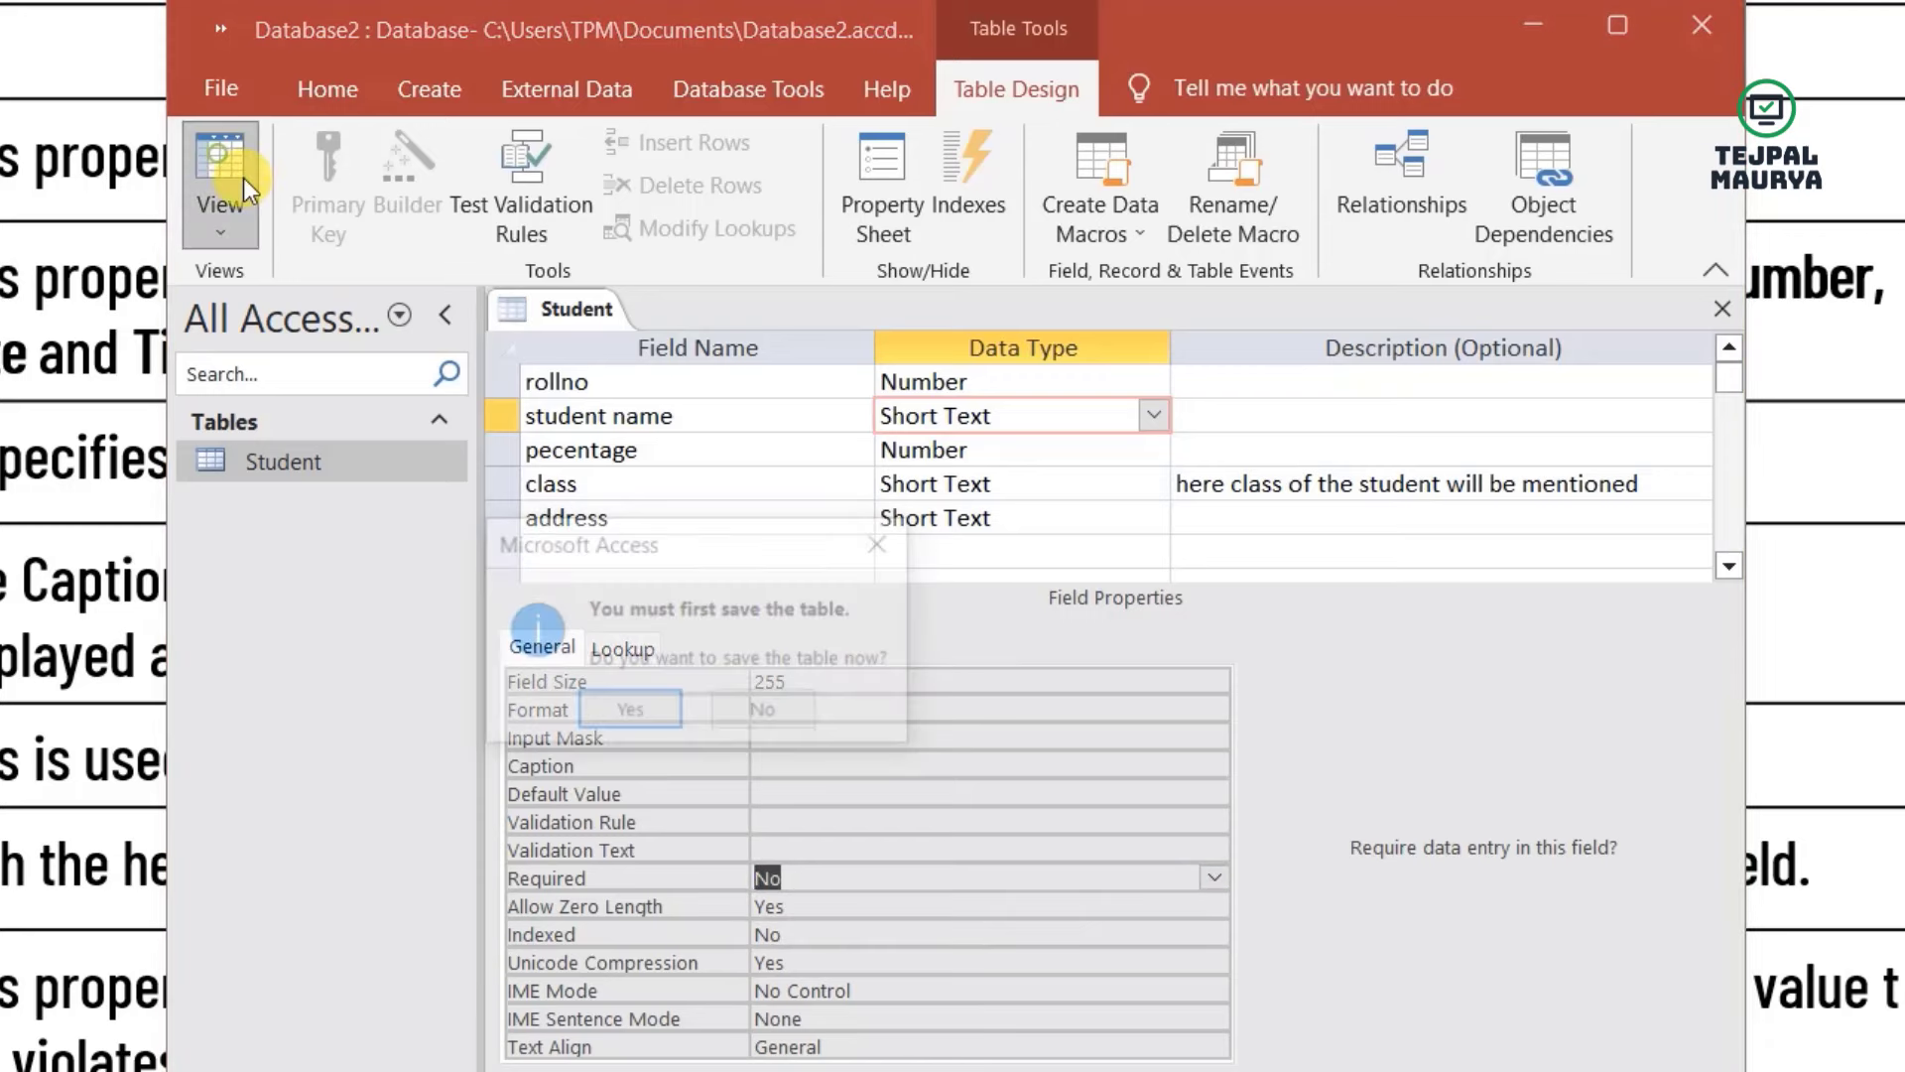
{"action": "left_click", "coordinate": [645, 714]}
- Add a seventh record with percentage 85, class 12 and address Delhi, leaving the student name empty
{"action": "left_click", "coordinate": [845, 800]}
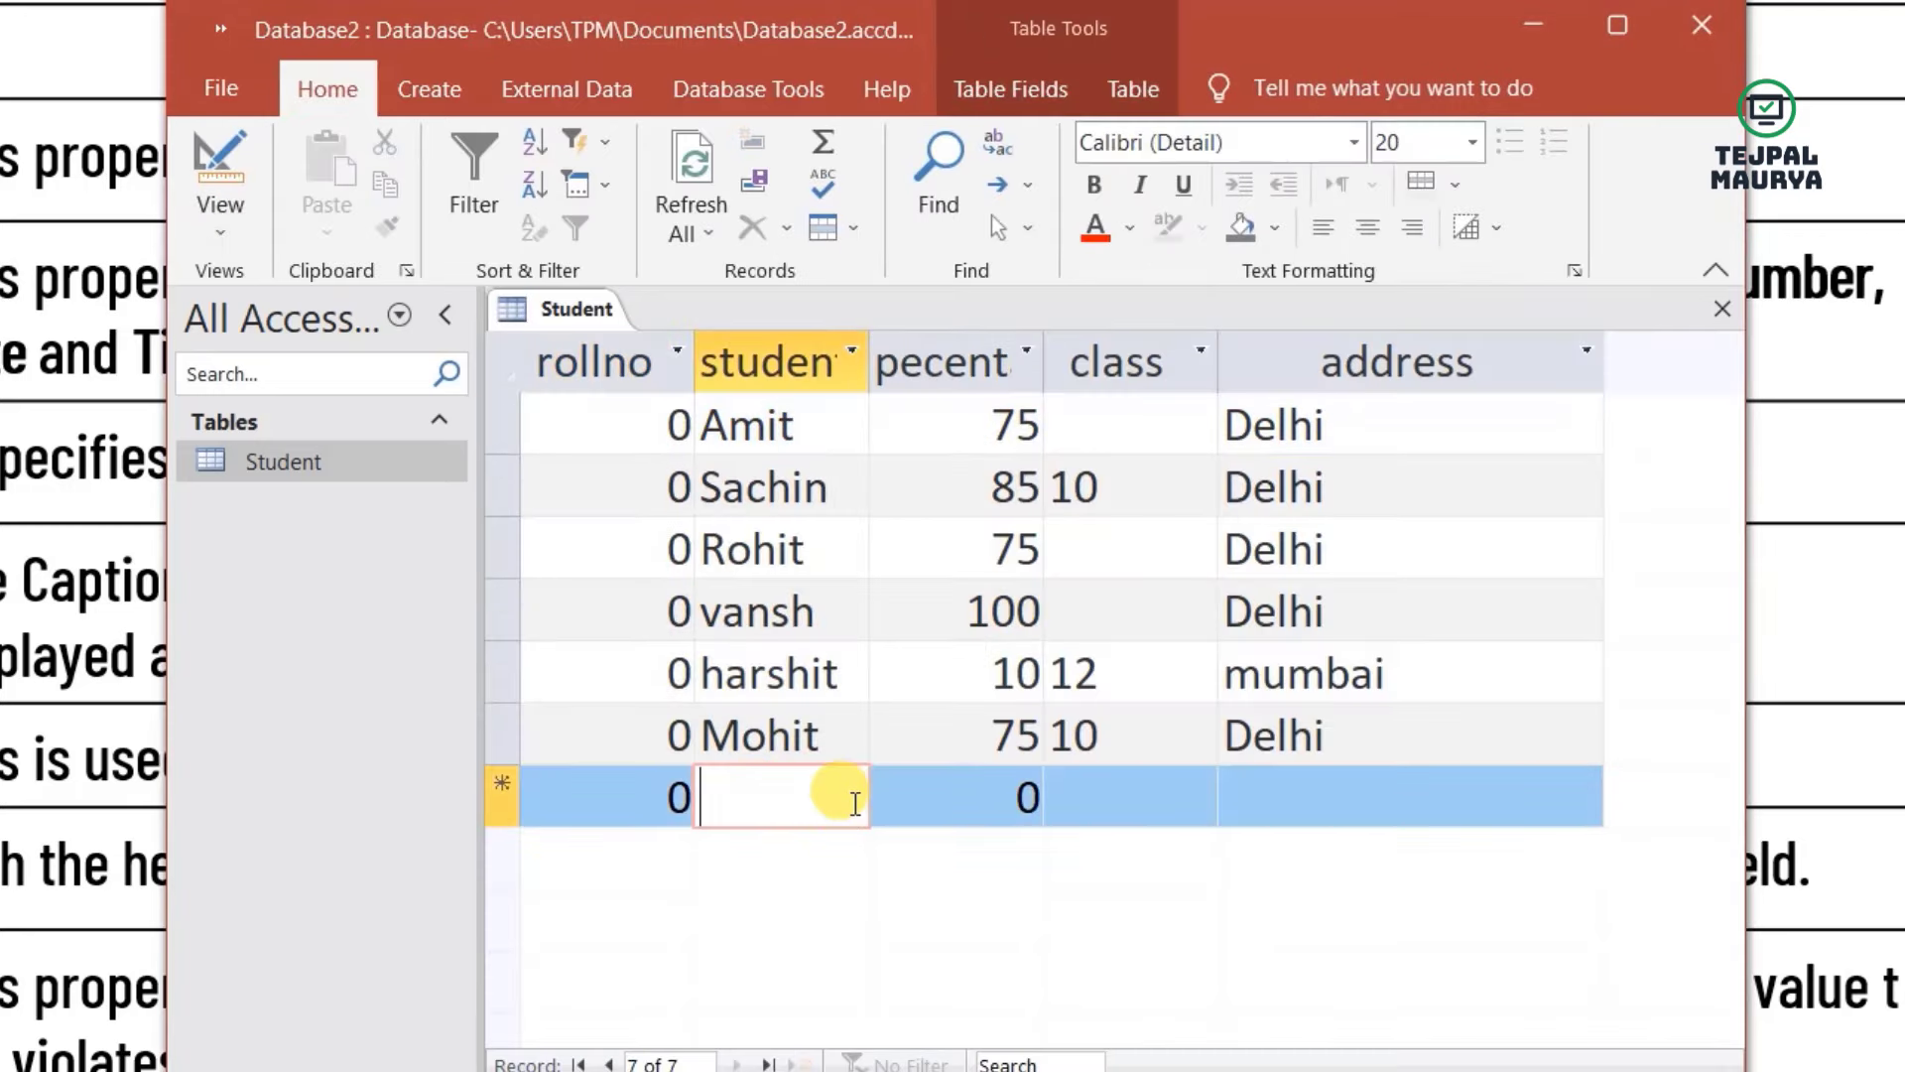
{"action": "key", "text": "Tab"}
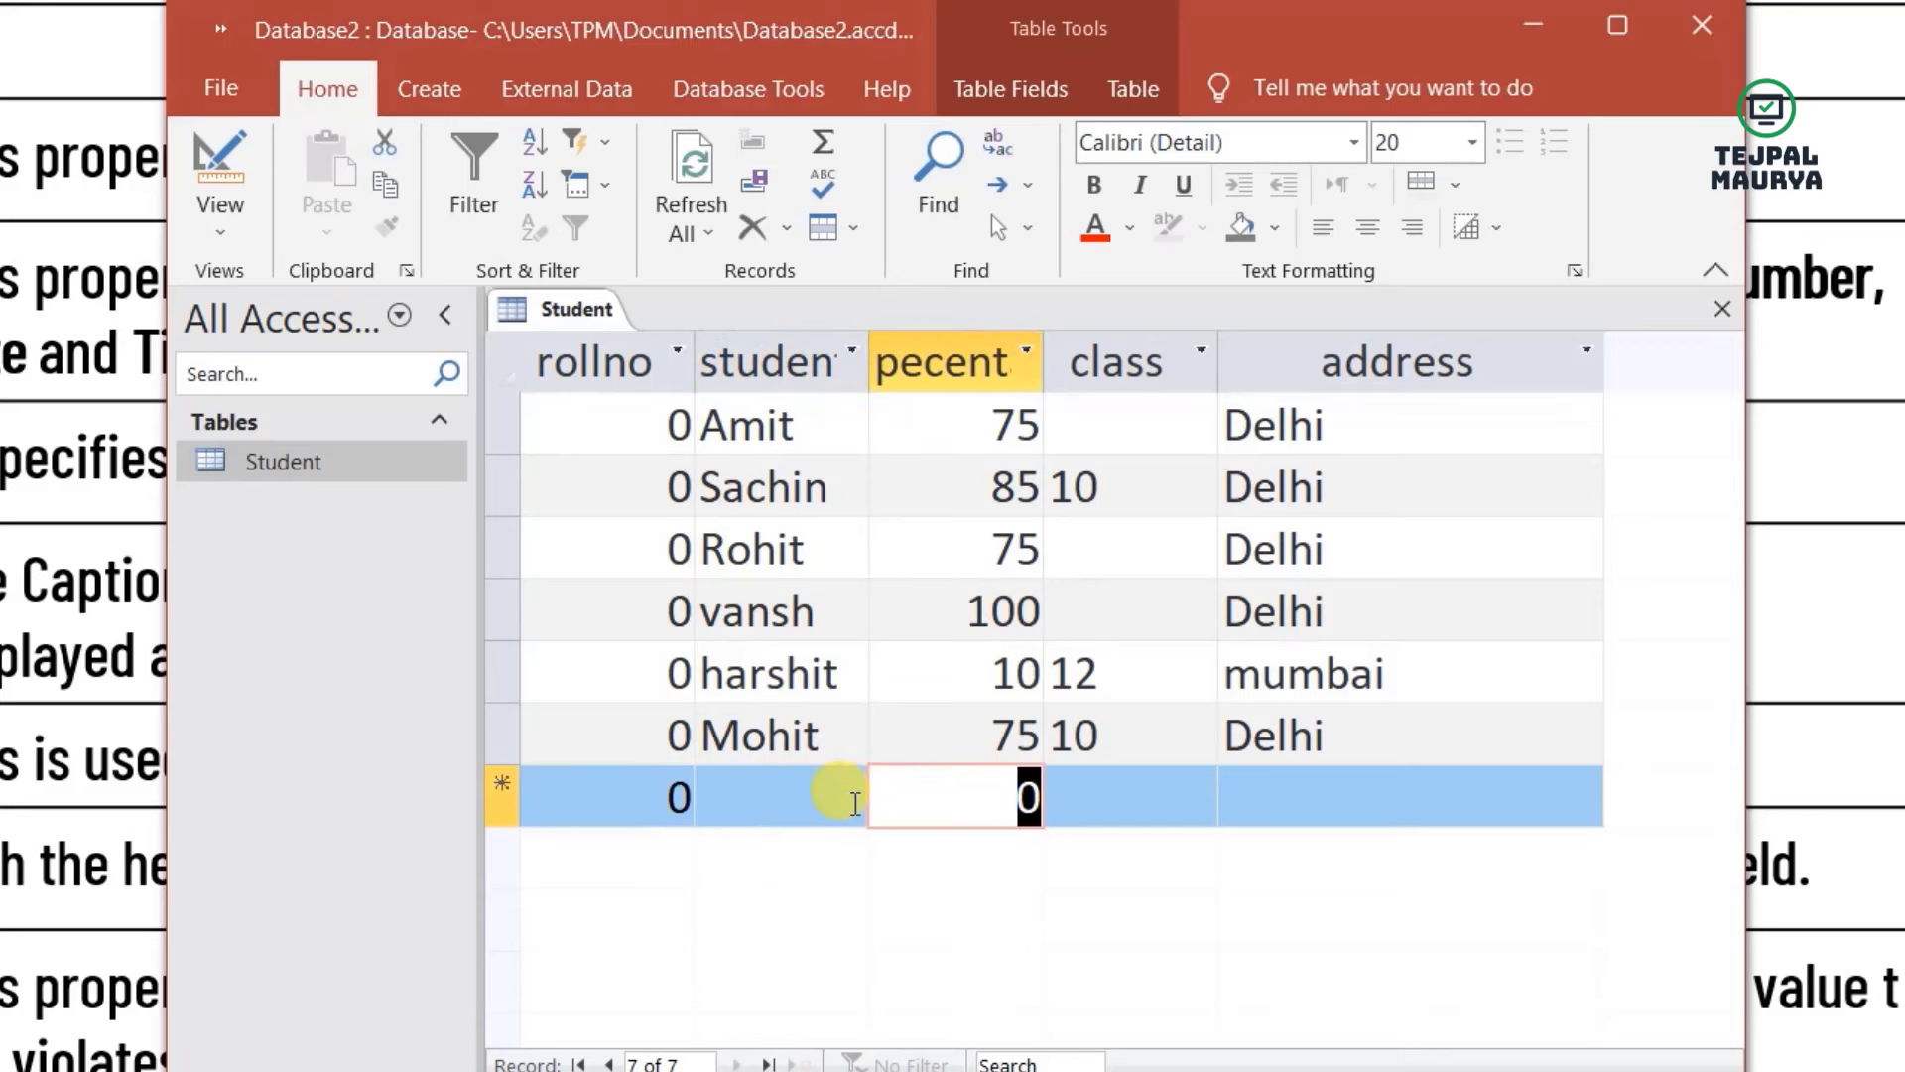
{"action": "type", "text": "85"}
{"action": "key", "text": "Tab"}
{"action": "type", "text": "12"}
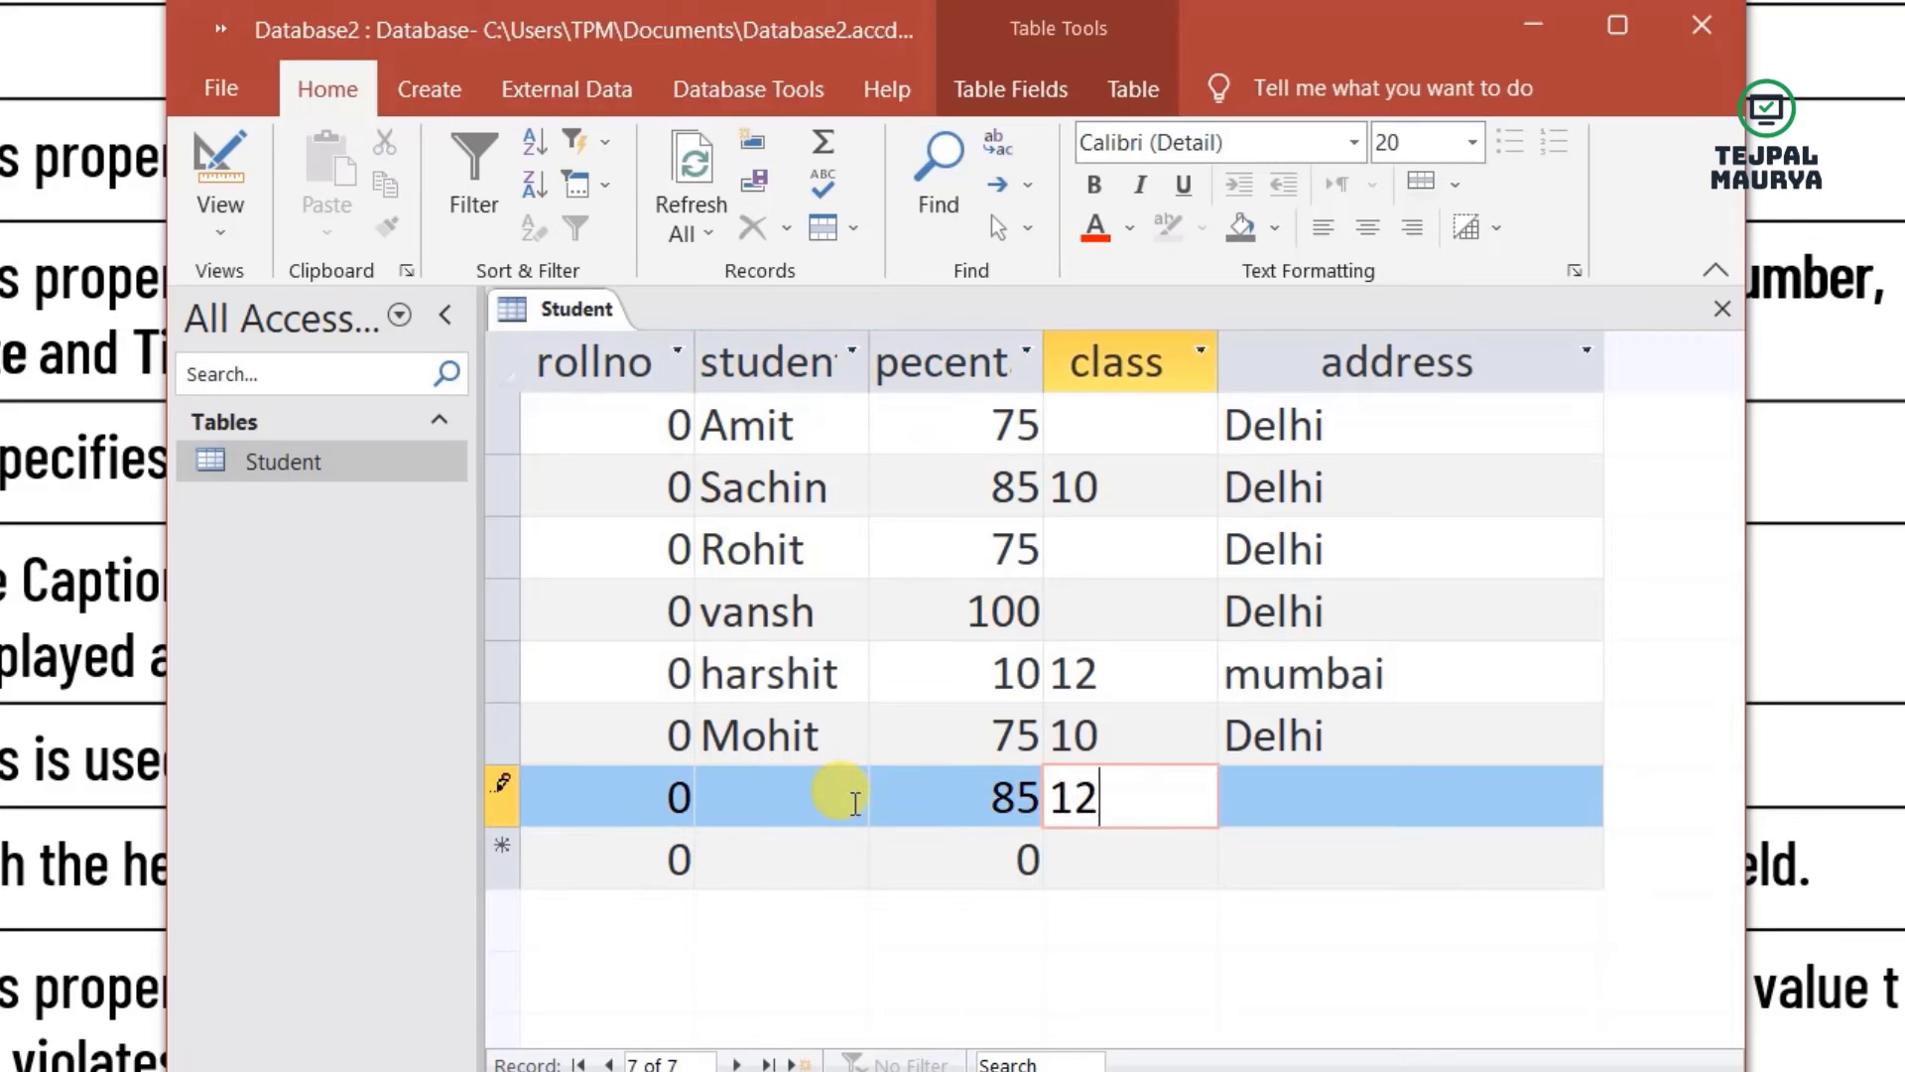
{"action": "key", "text": "Tab"}
{"action": "type", "text": "Delhi"}
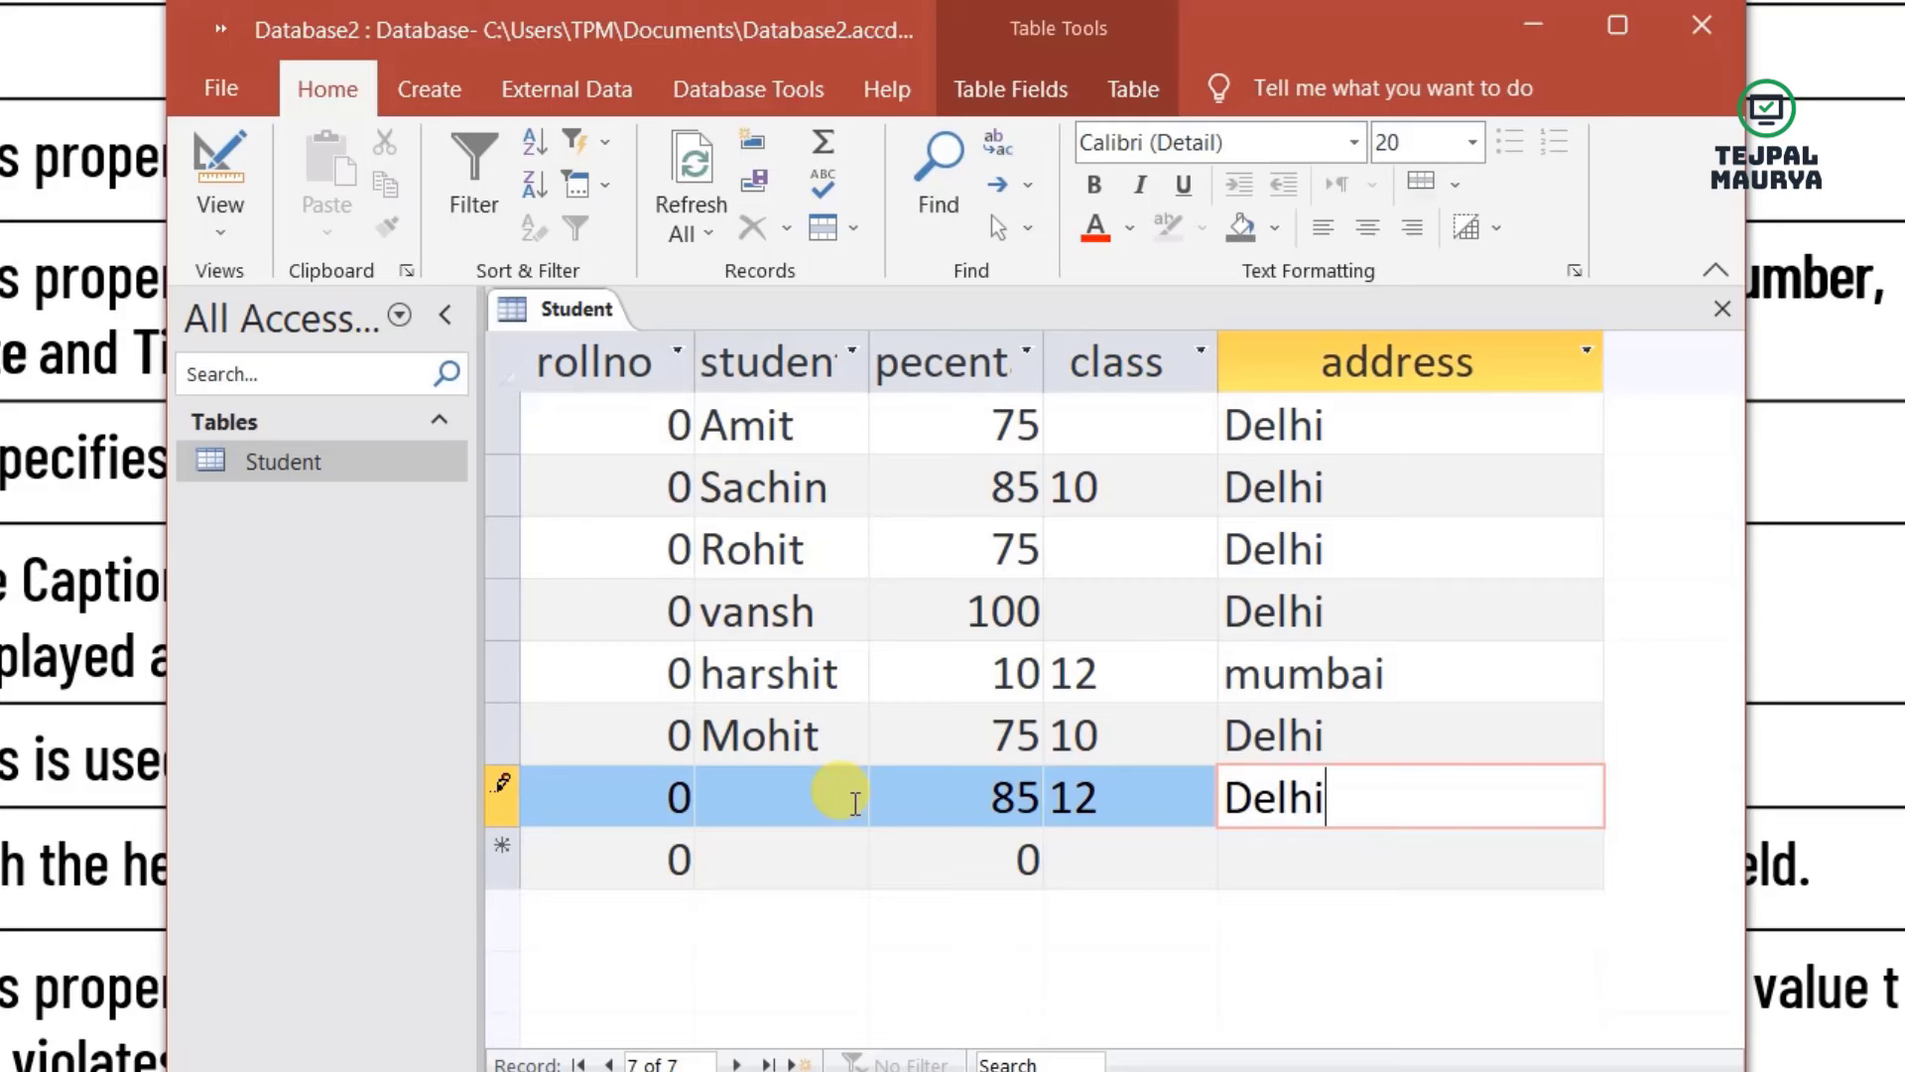
{"action": "key", "text": "Tab"}
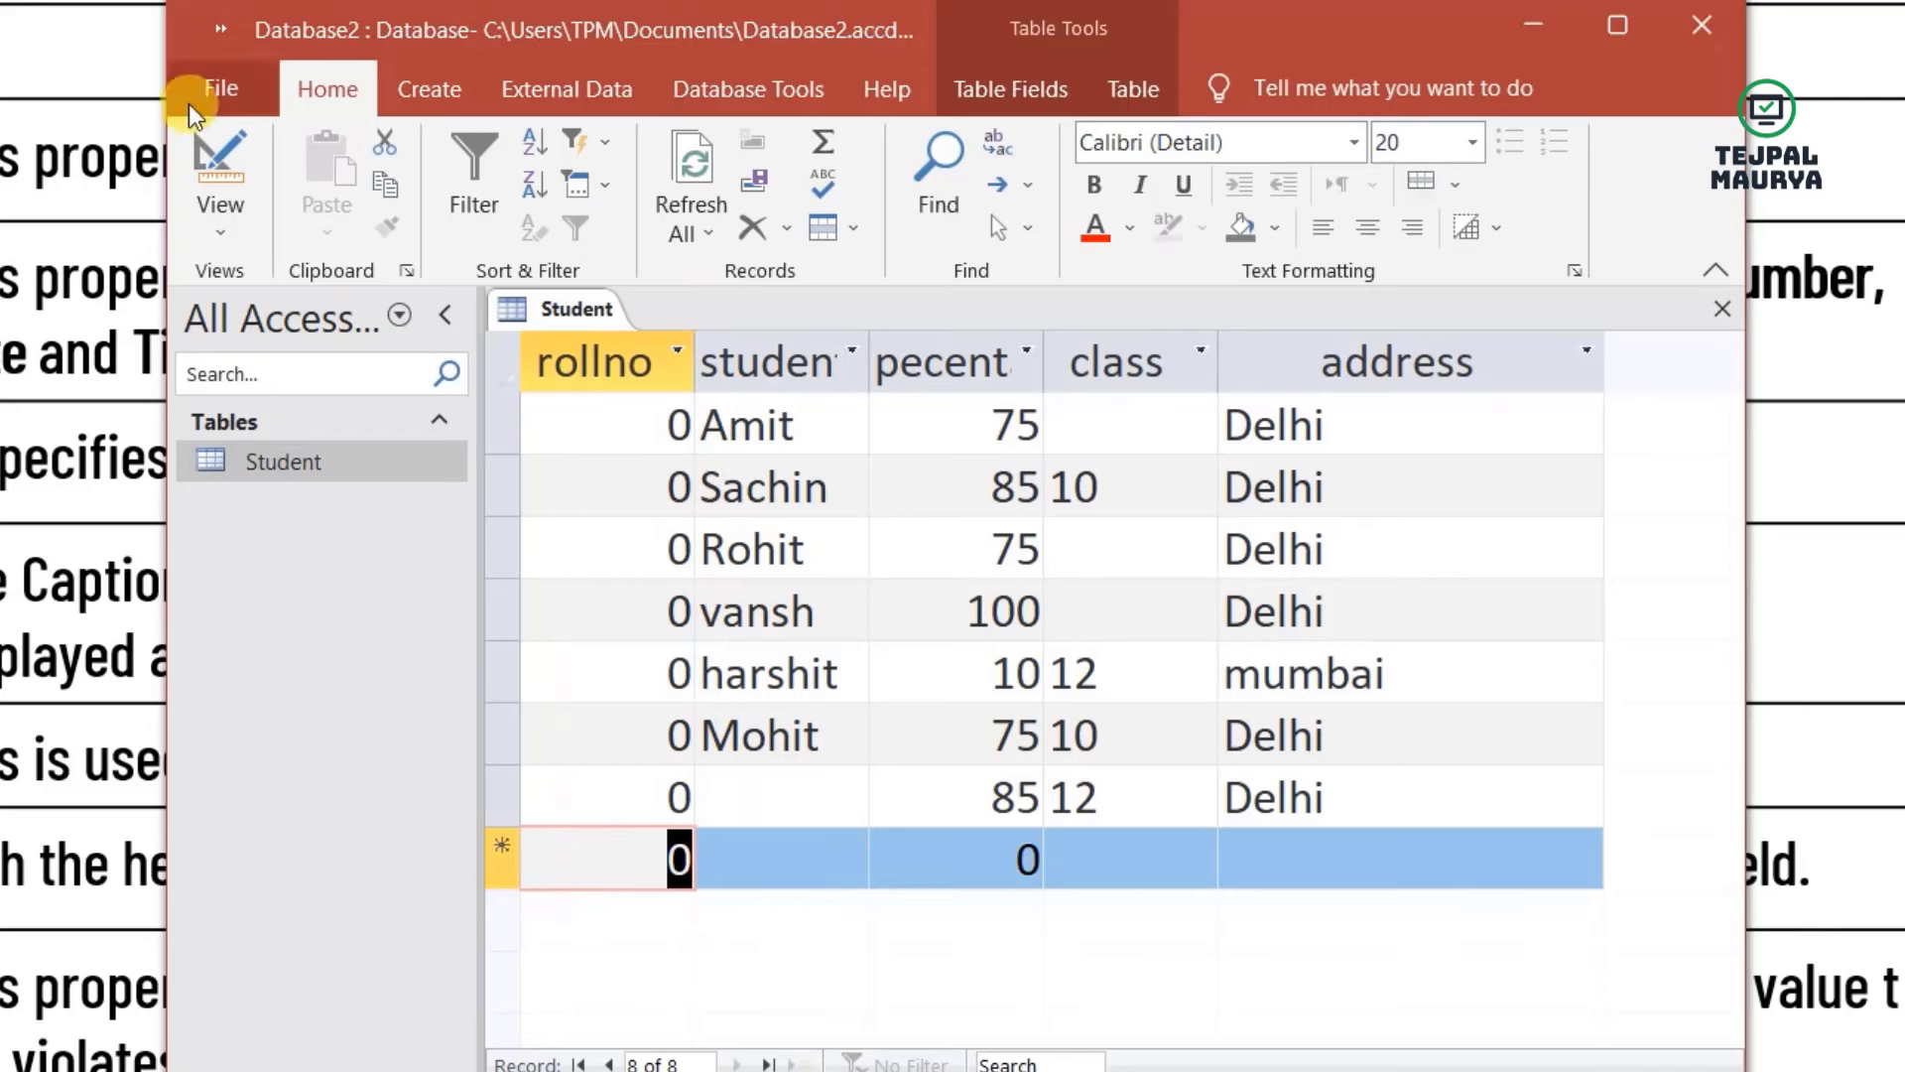
- Set the roll numbers of the first four student records to 1, 2, 3 and 4
{"action": "left_click", "coordinate": [218, 164]}
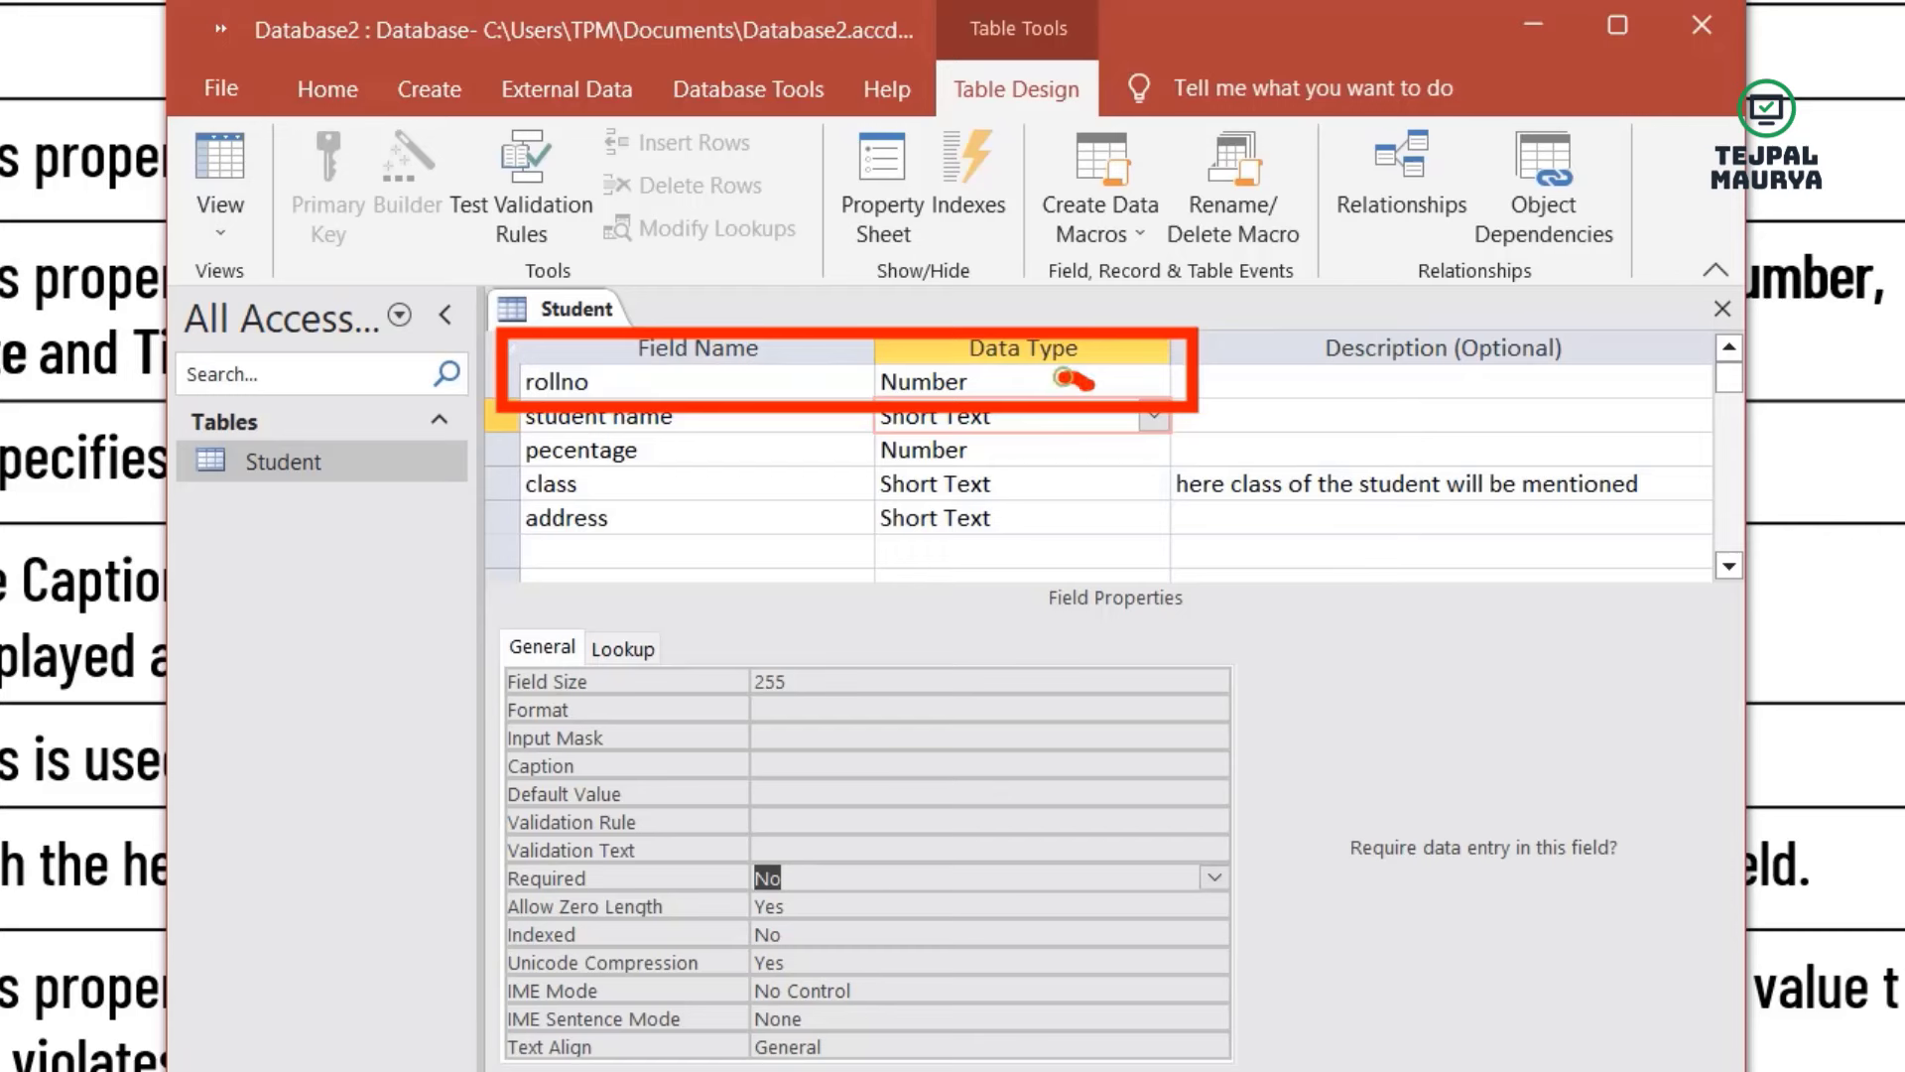
{"action": "left_click", "coordinate": [217, 179]}
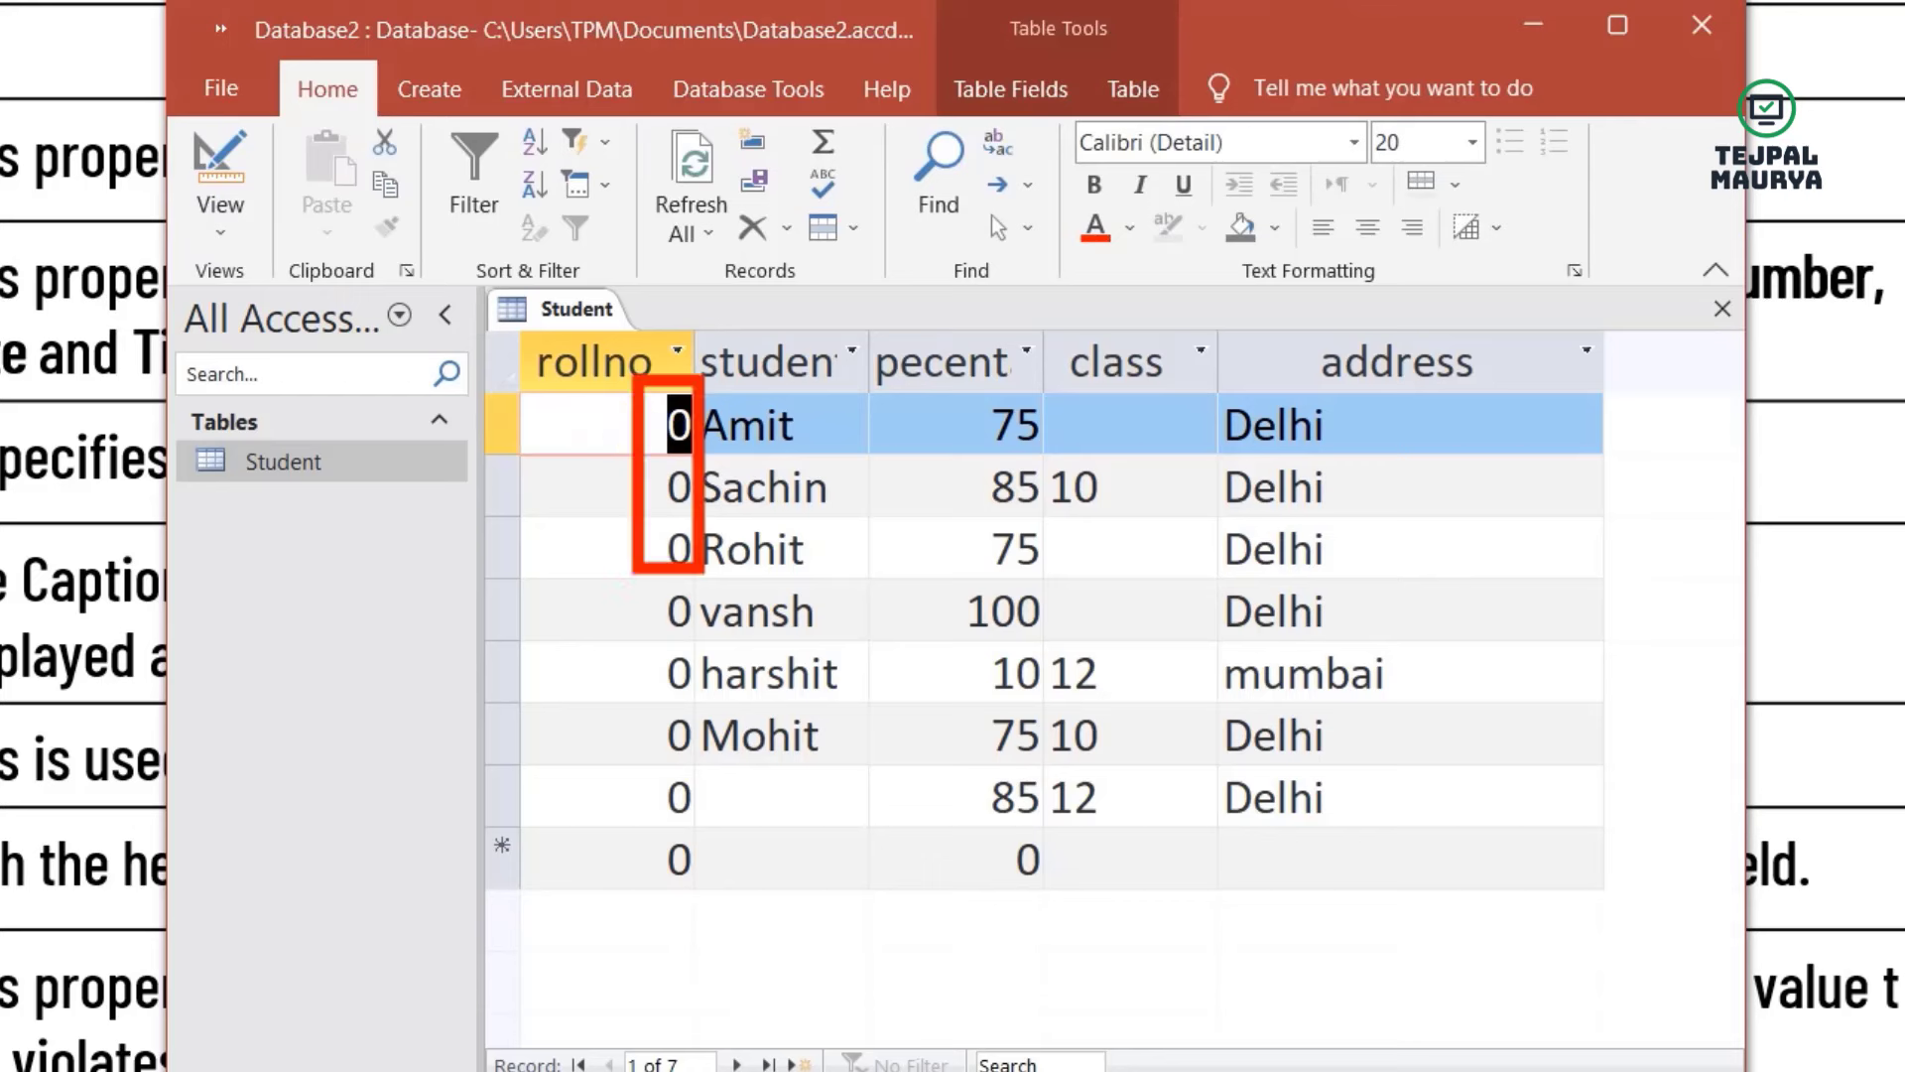
{"action": "type", "text": "1"}
{"action": "key", "text": "Tab"}
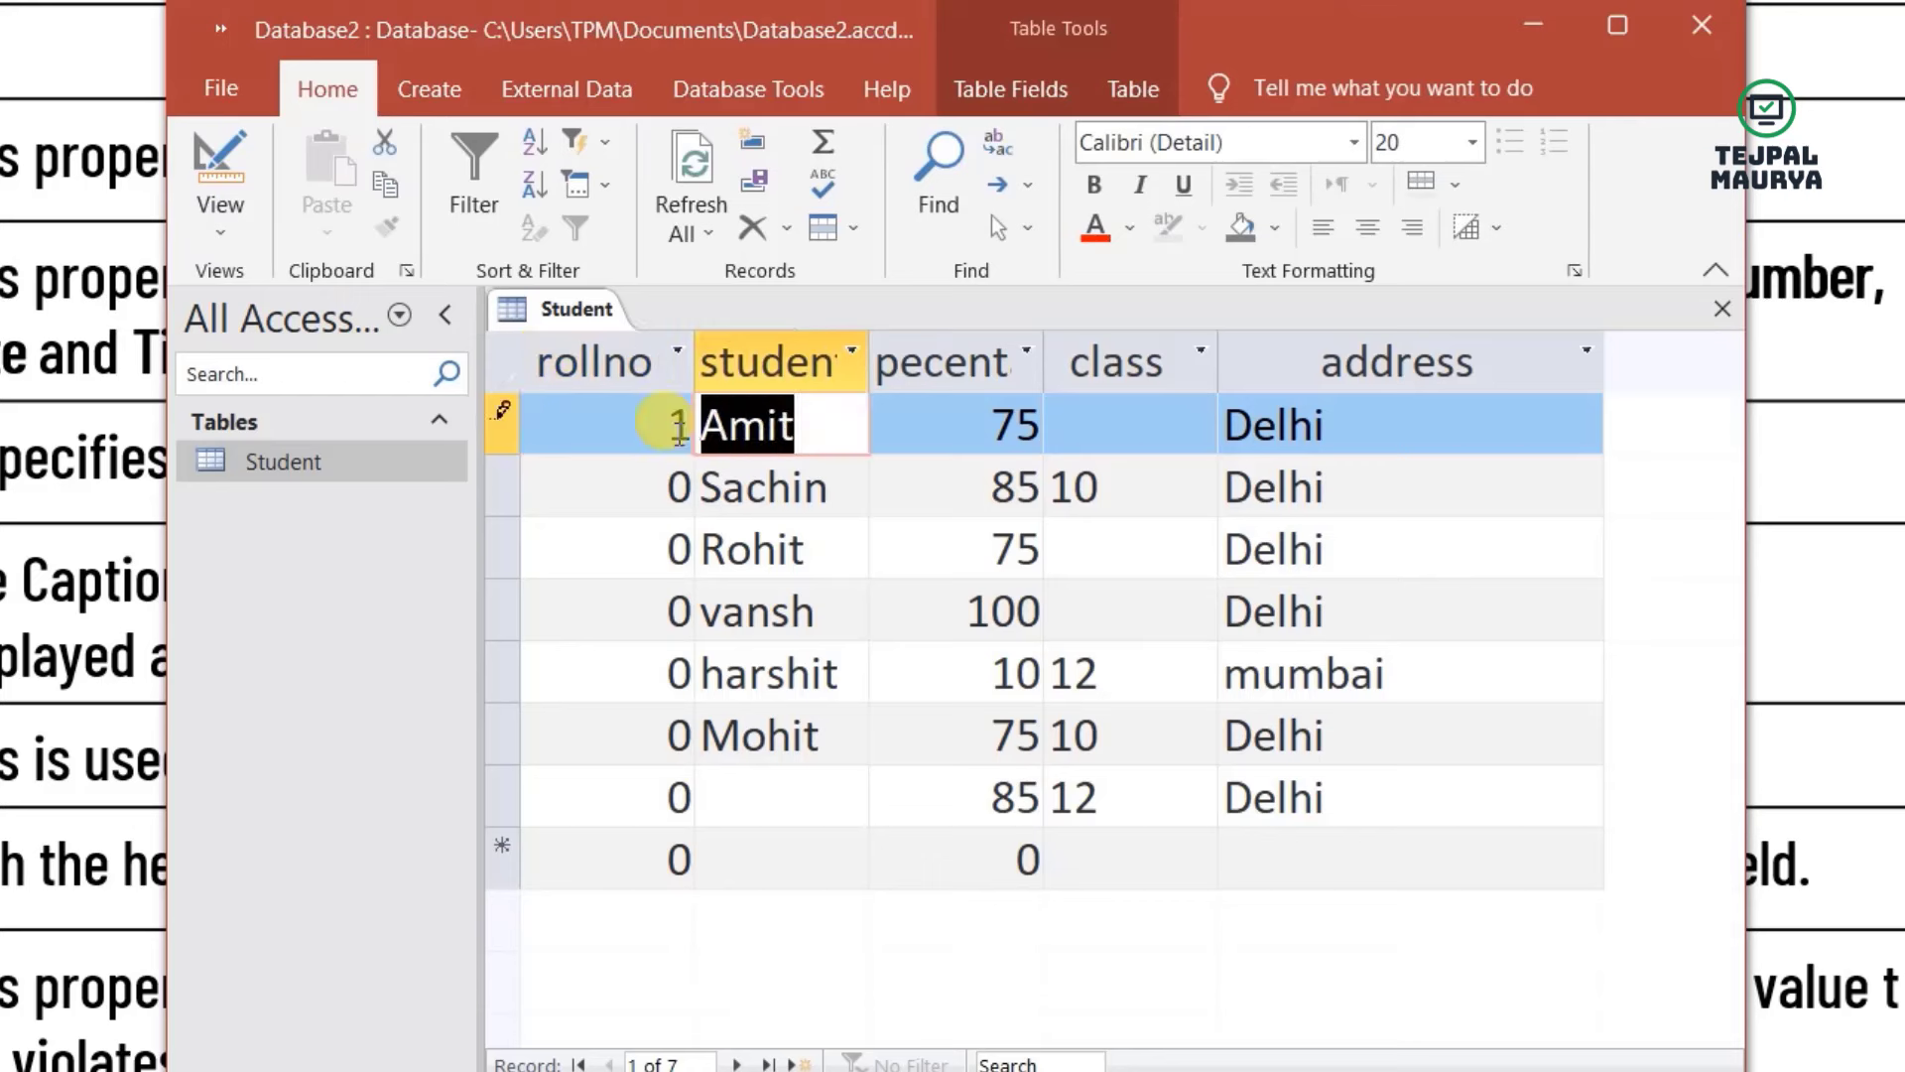
{"action": "left_click", "coordinate": [682, 488]}
{"action": "type", "text": "2"}
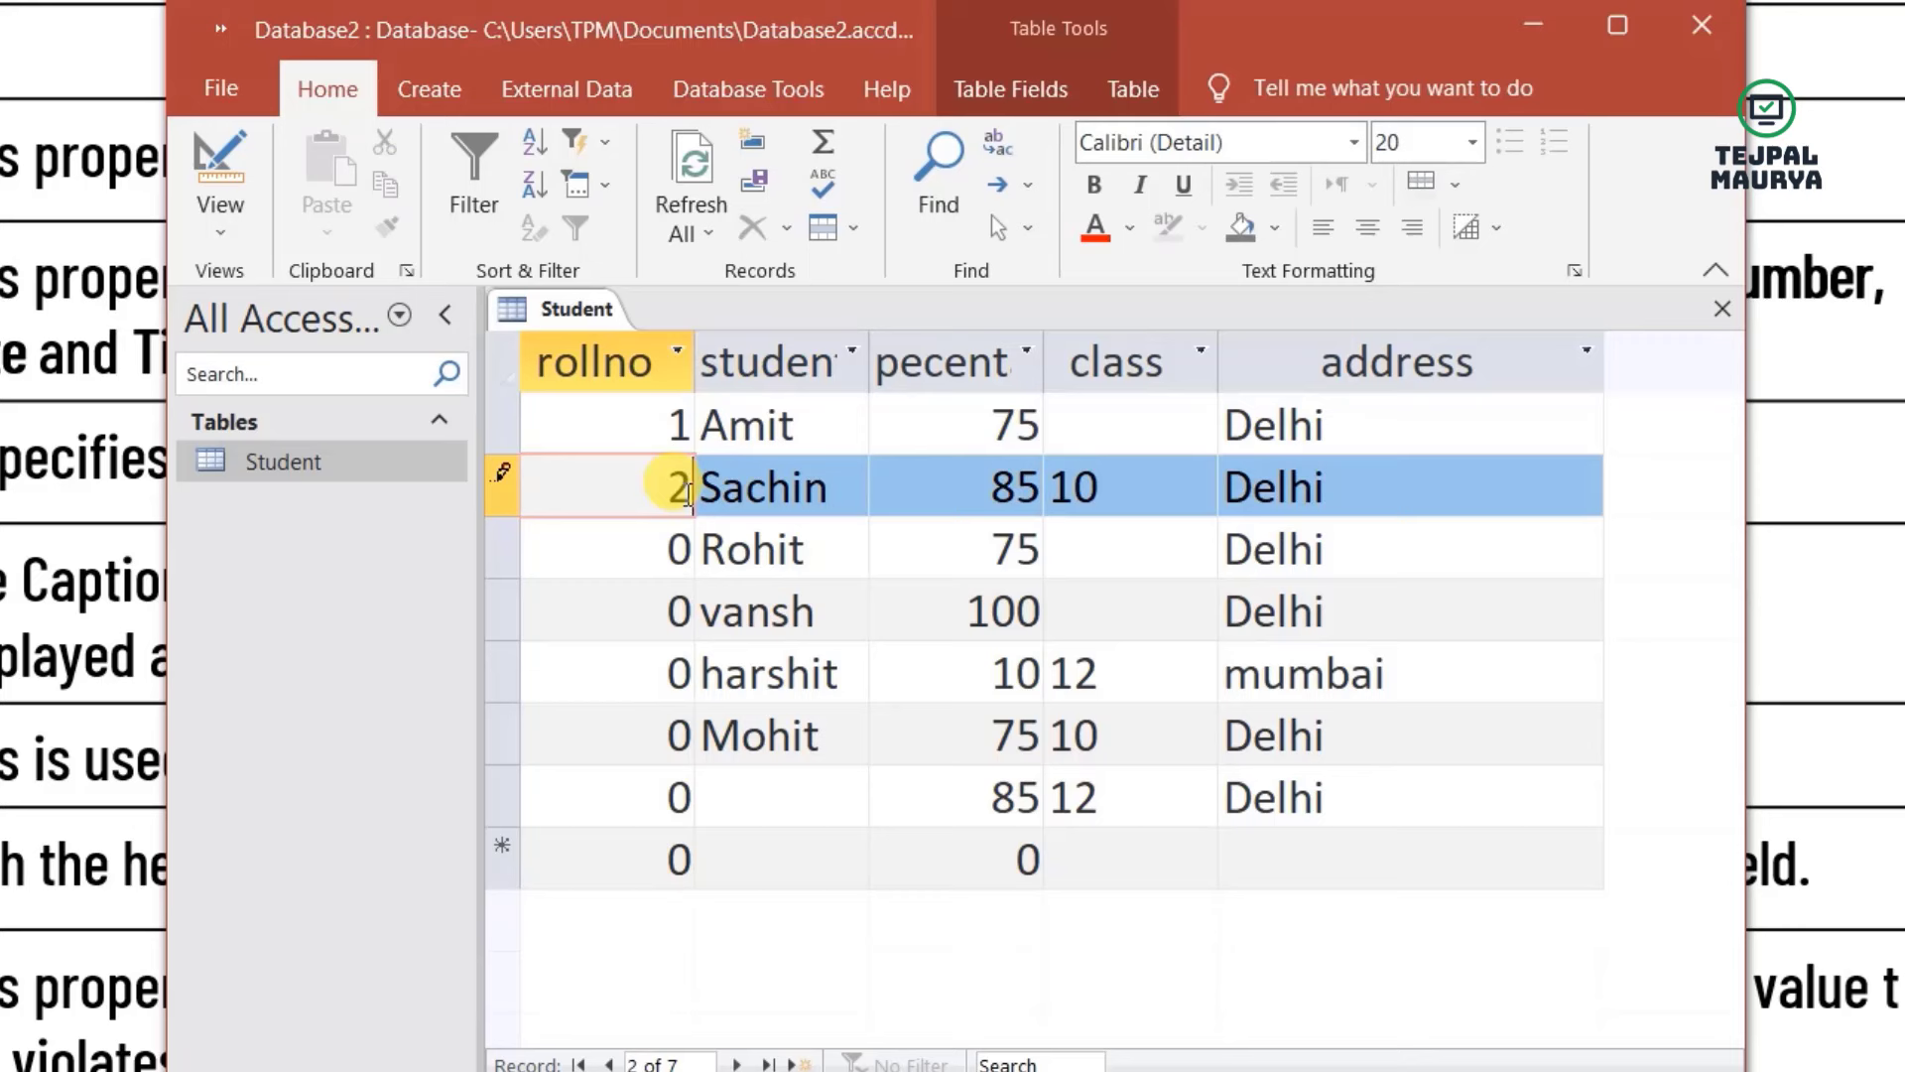
{"action": "left_click", "coordinate": [682, 536]}
{"action": "key", "text": "BackSpace"}
{"action": "type", "text": "3"}
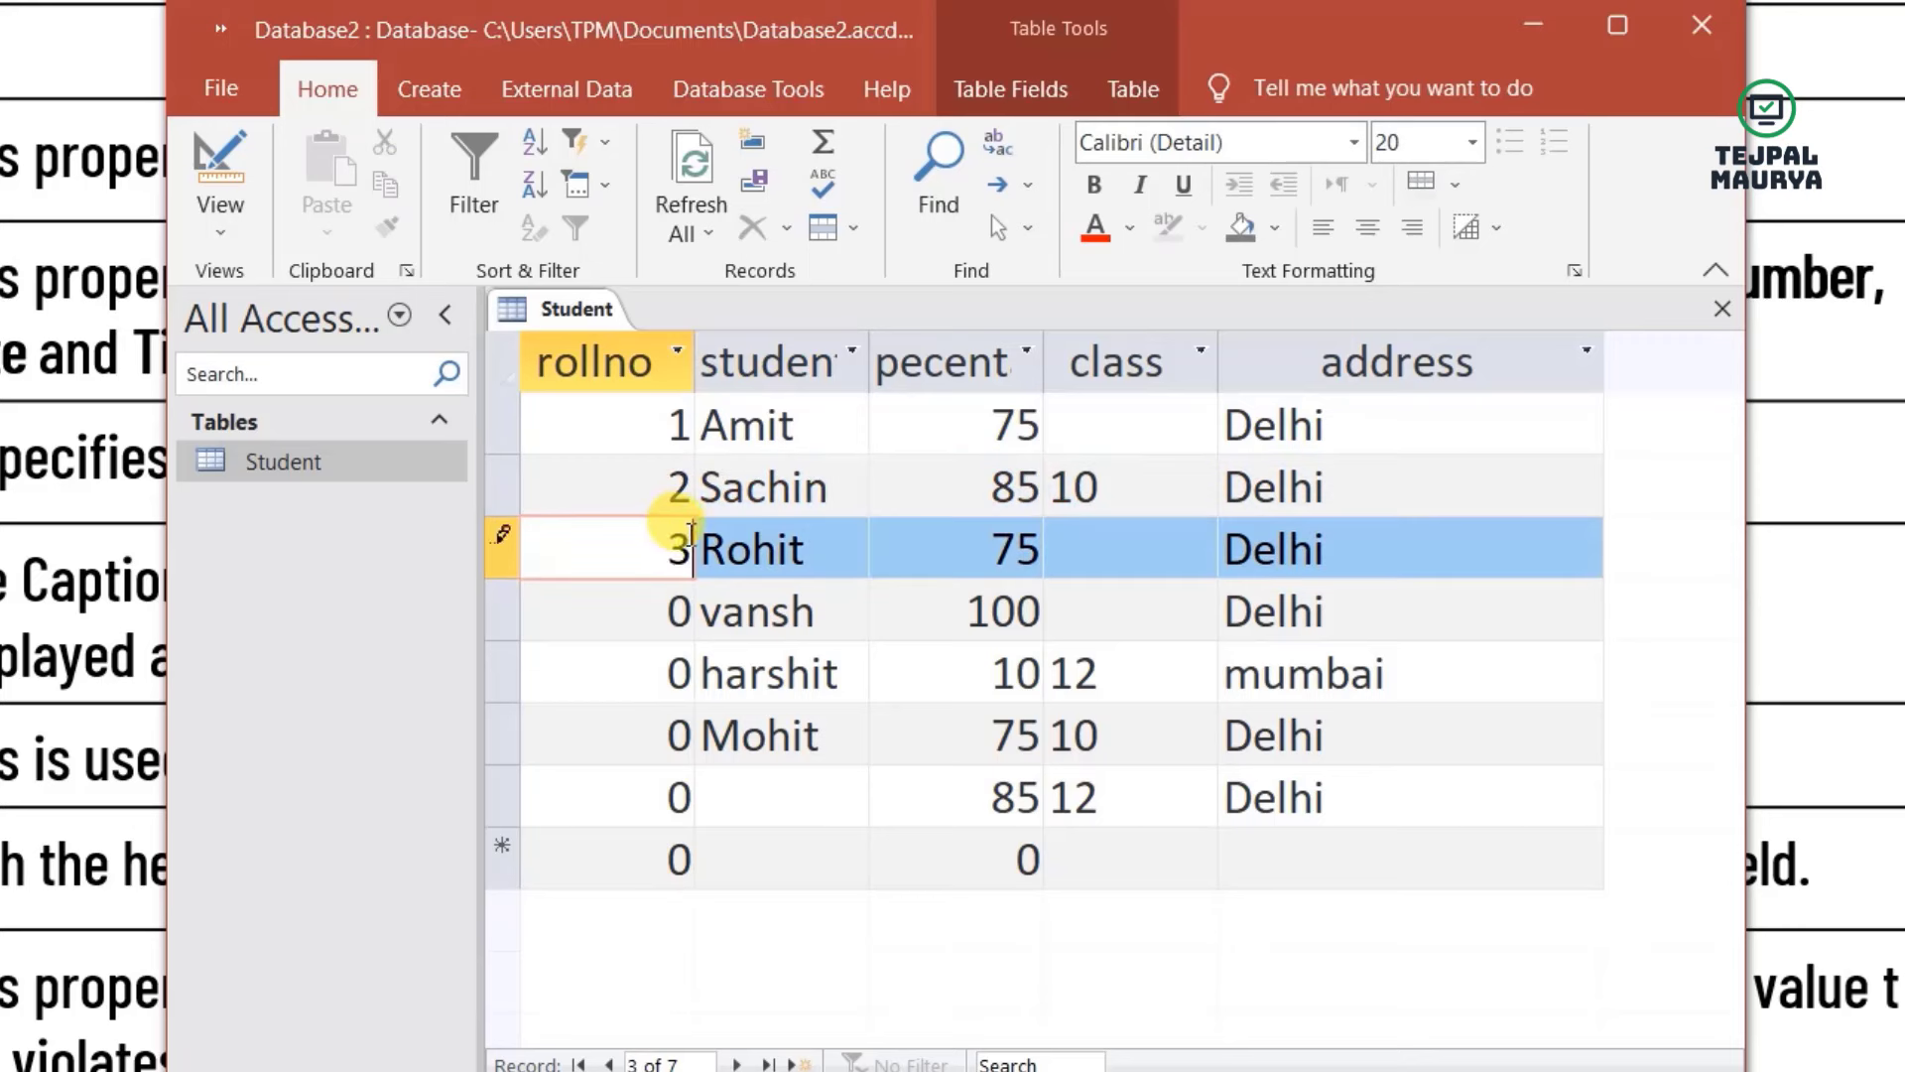
{"action": "left_click", "coordinate": [685, 597]}
{"action": "key", "text": "BackSpace"}
{"action": "type", "text": "4"}
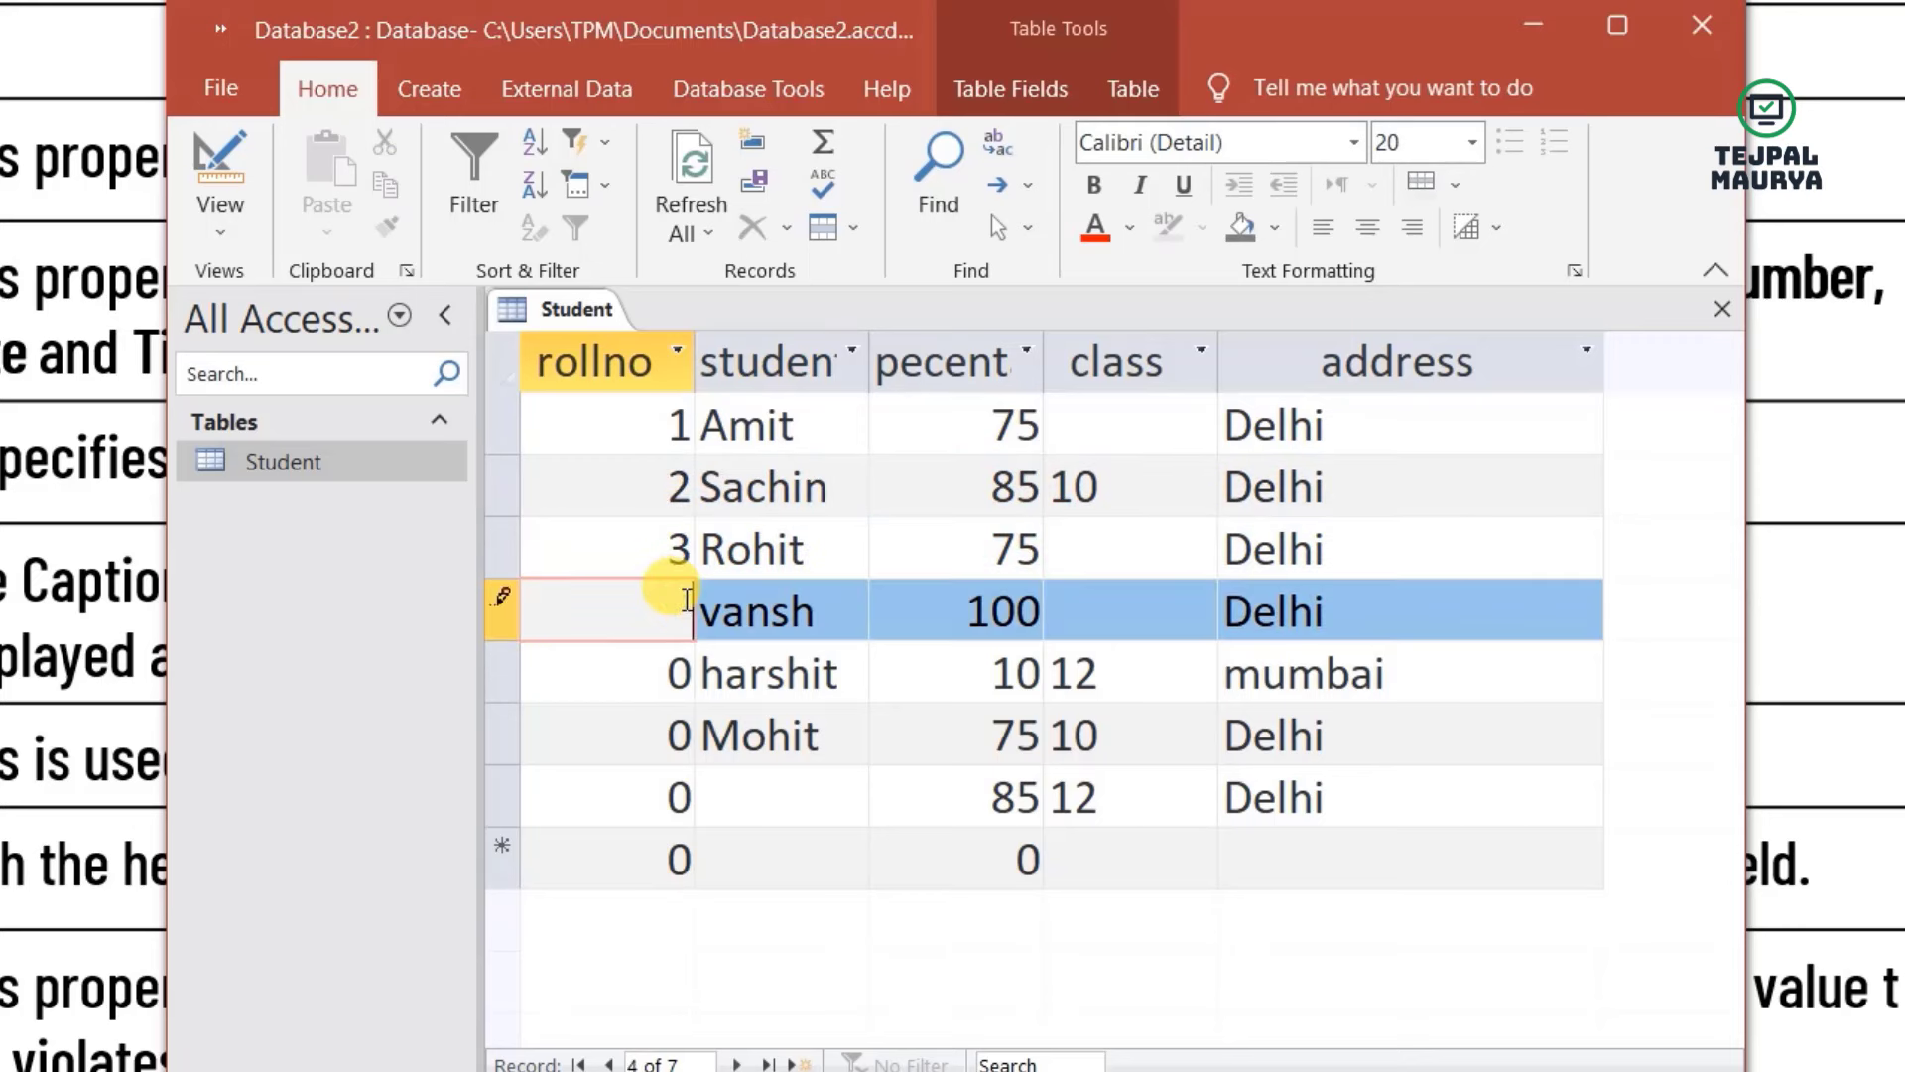
- Set the roll numbers of the fifth, sixth and seventh student records to 5, 6 and 7
{"action": "left_click", "coordinate": [685, 660]}
{"action": "key", "text": "BackSpace"}
{"action": "type", "text": "5"}
{"action": "left_click", "coordinate": [685, 721]}
{"action": "key", "text": "BackSpace"}
{"action": "type", "text": "6"}
{"action": "left_click", "coordinate": [683, 783]}
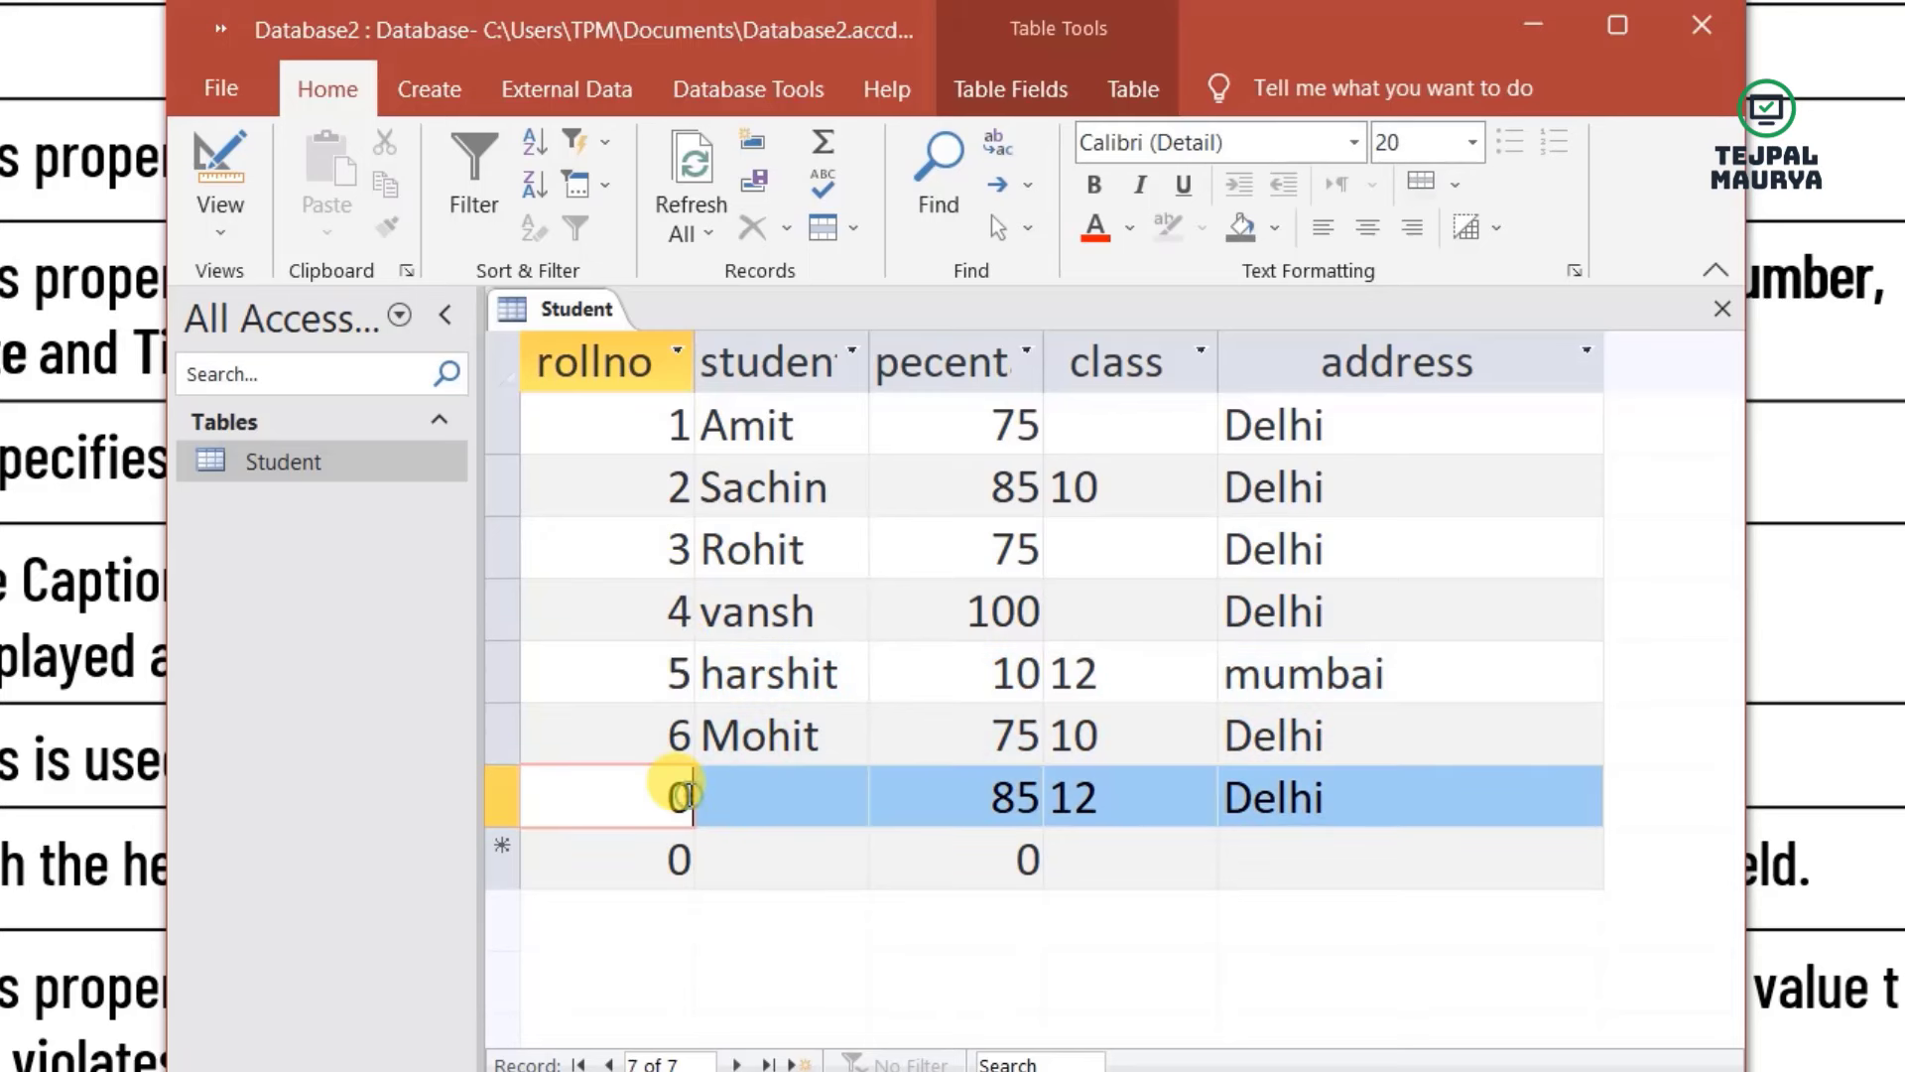
{"action": "key", "text": "BackSpace"}
{"action": "type", "text": "7"}
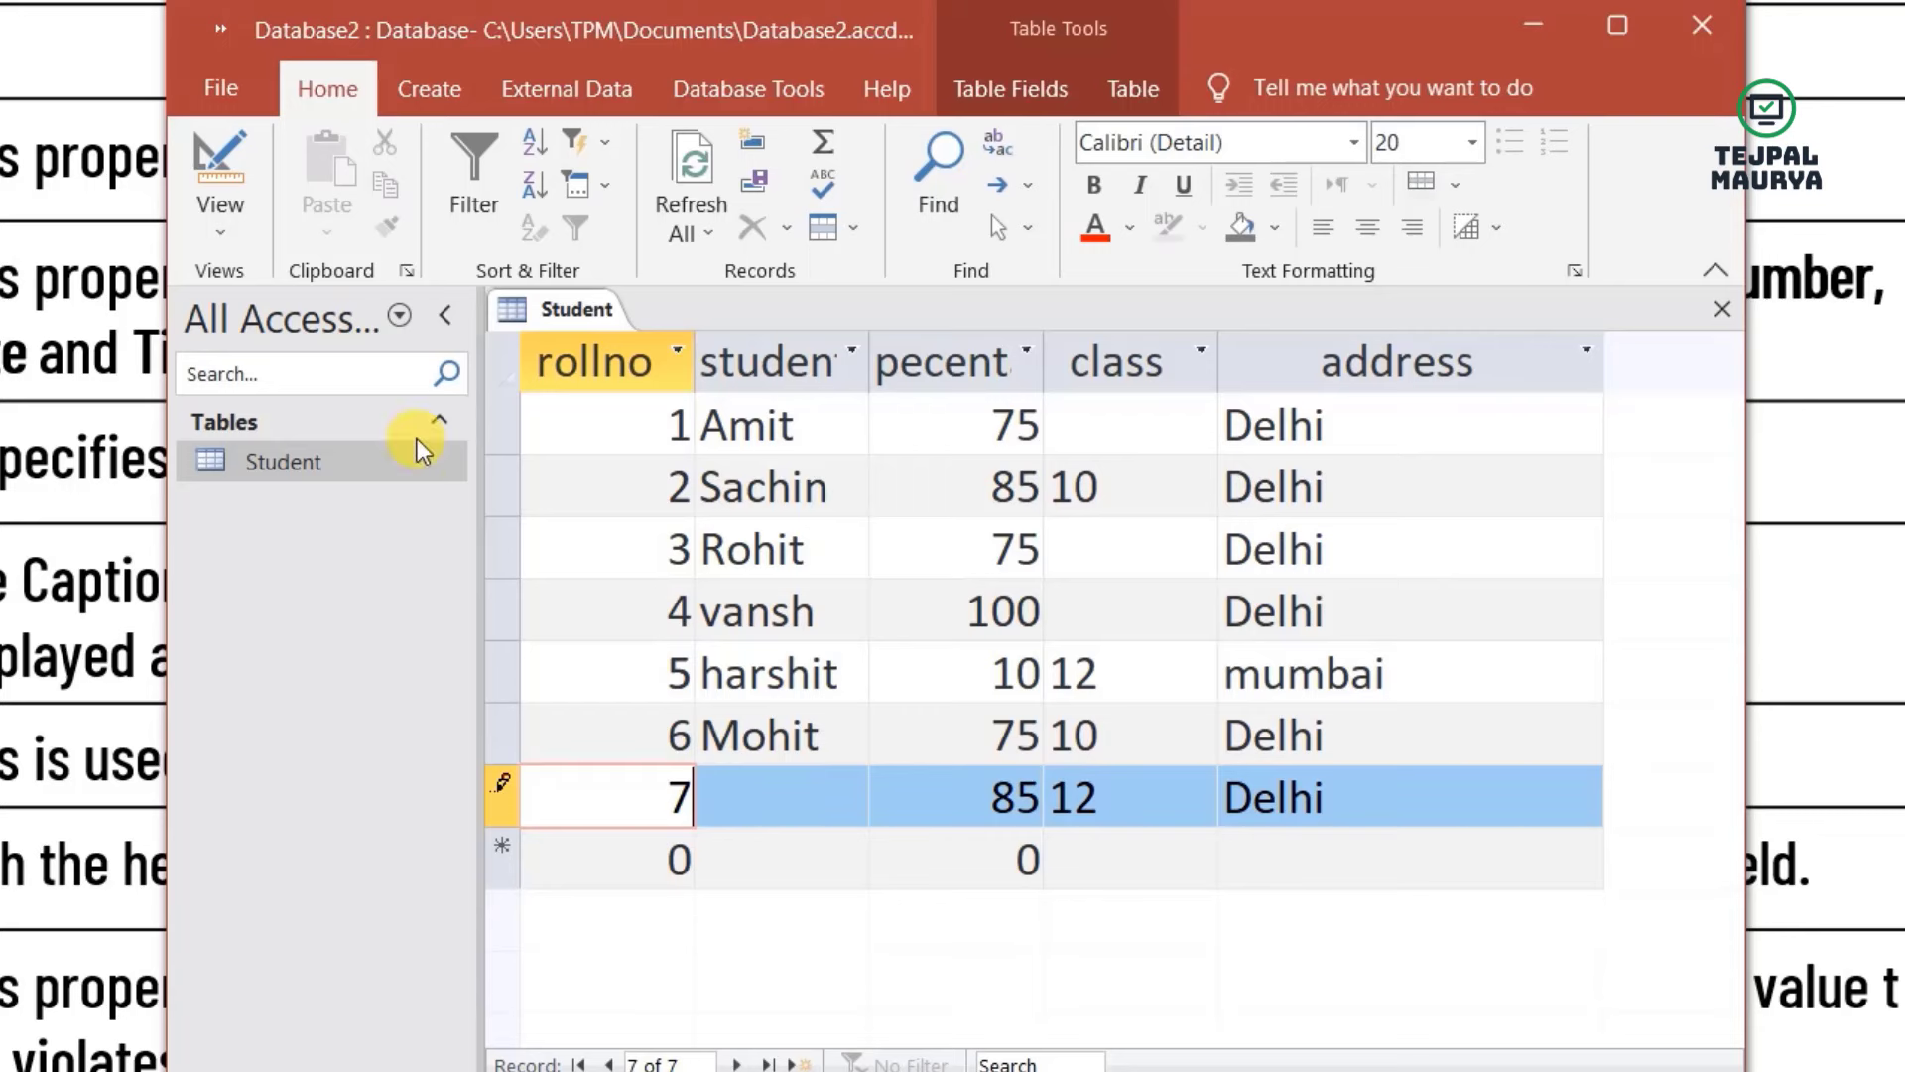
- Return the Student table to Design View and look over the file commands for saving the database
{"action": "left_click", "coordinate": [219, 169]}
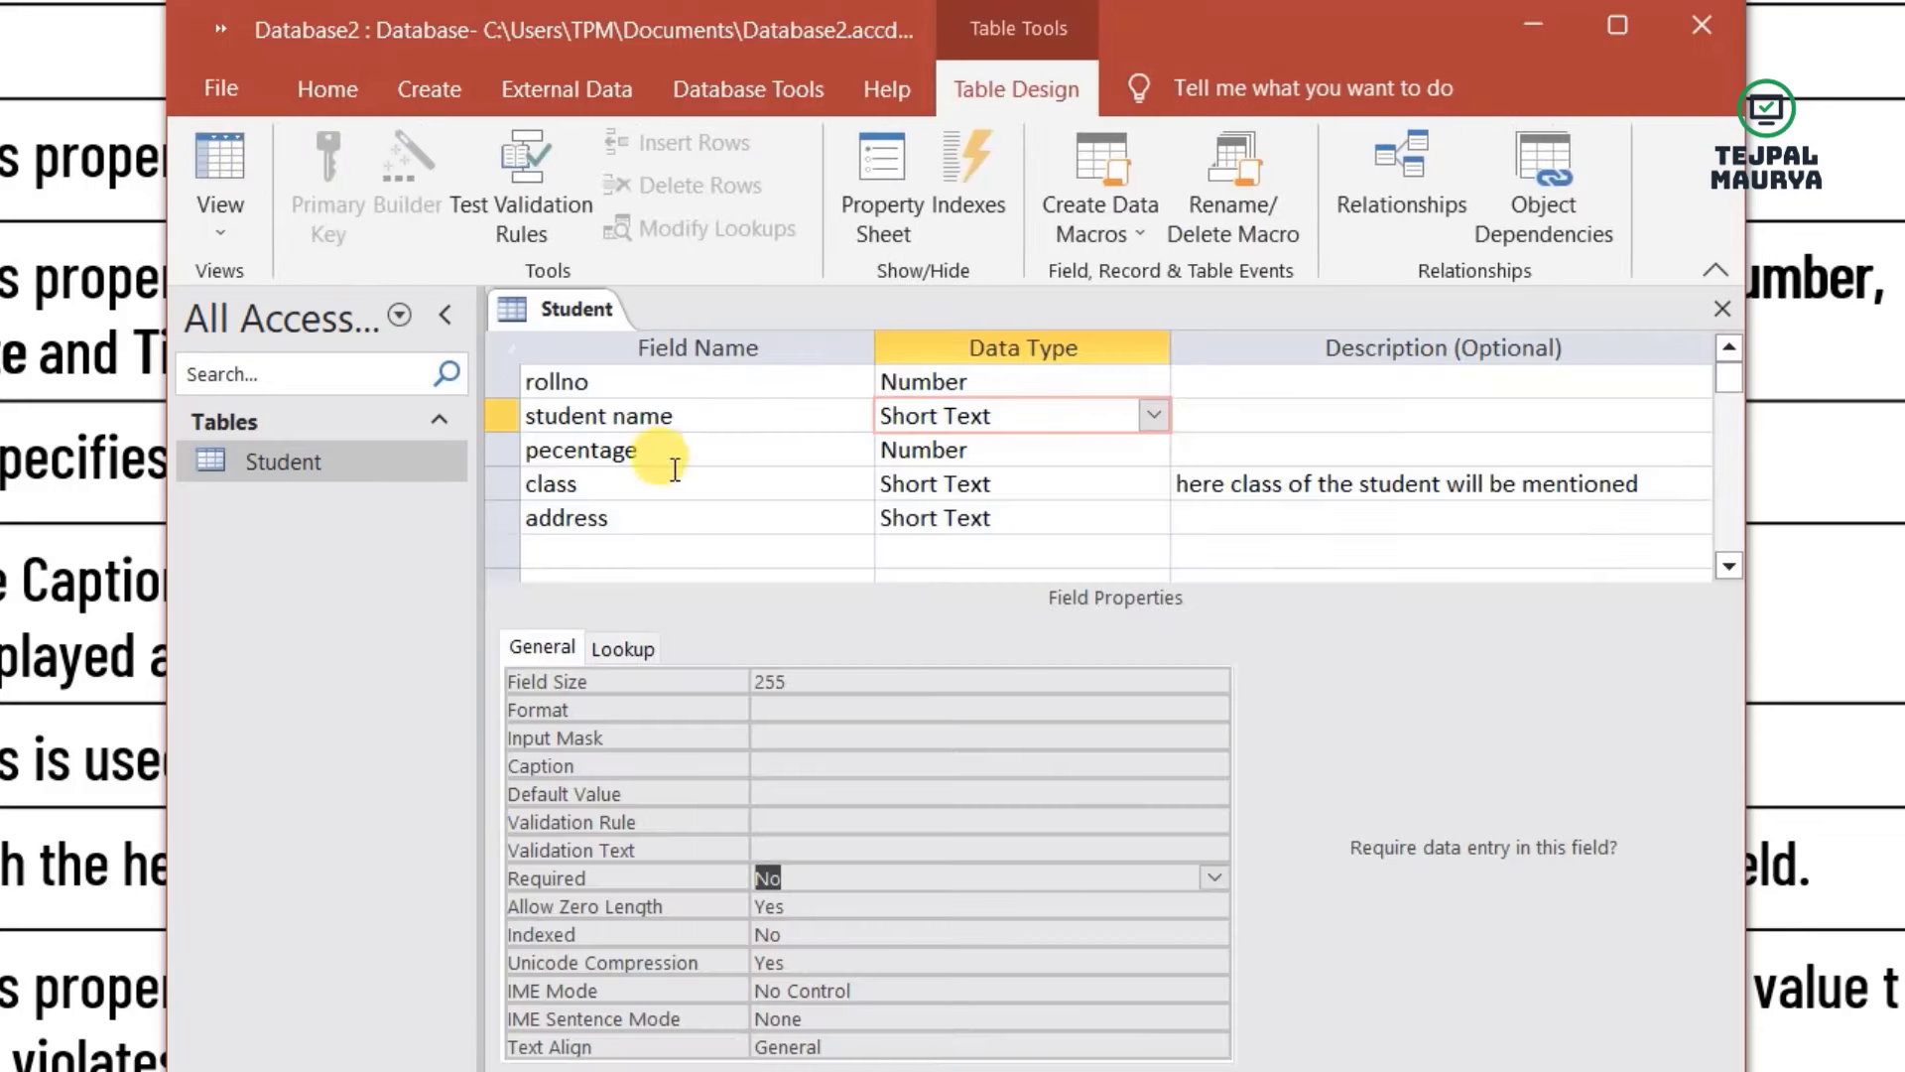
{"action": "left_click", "coordinate": [221, 89]}
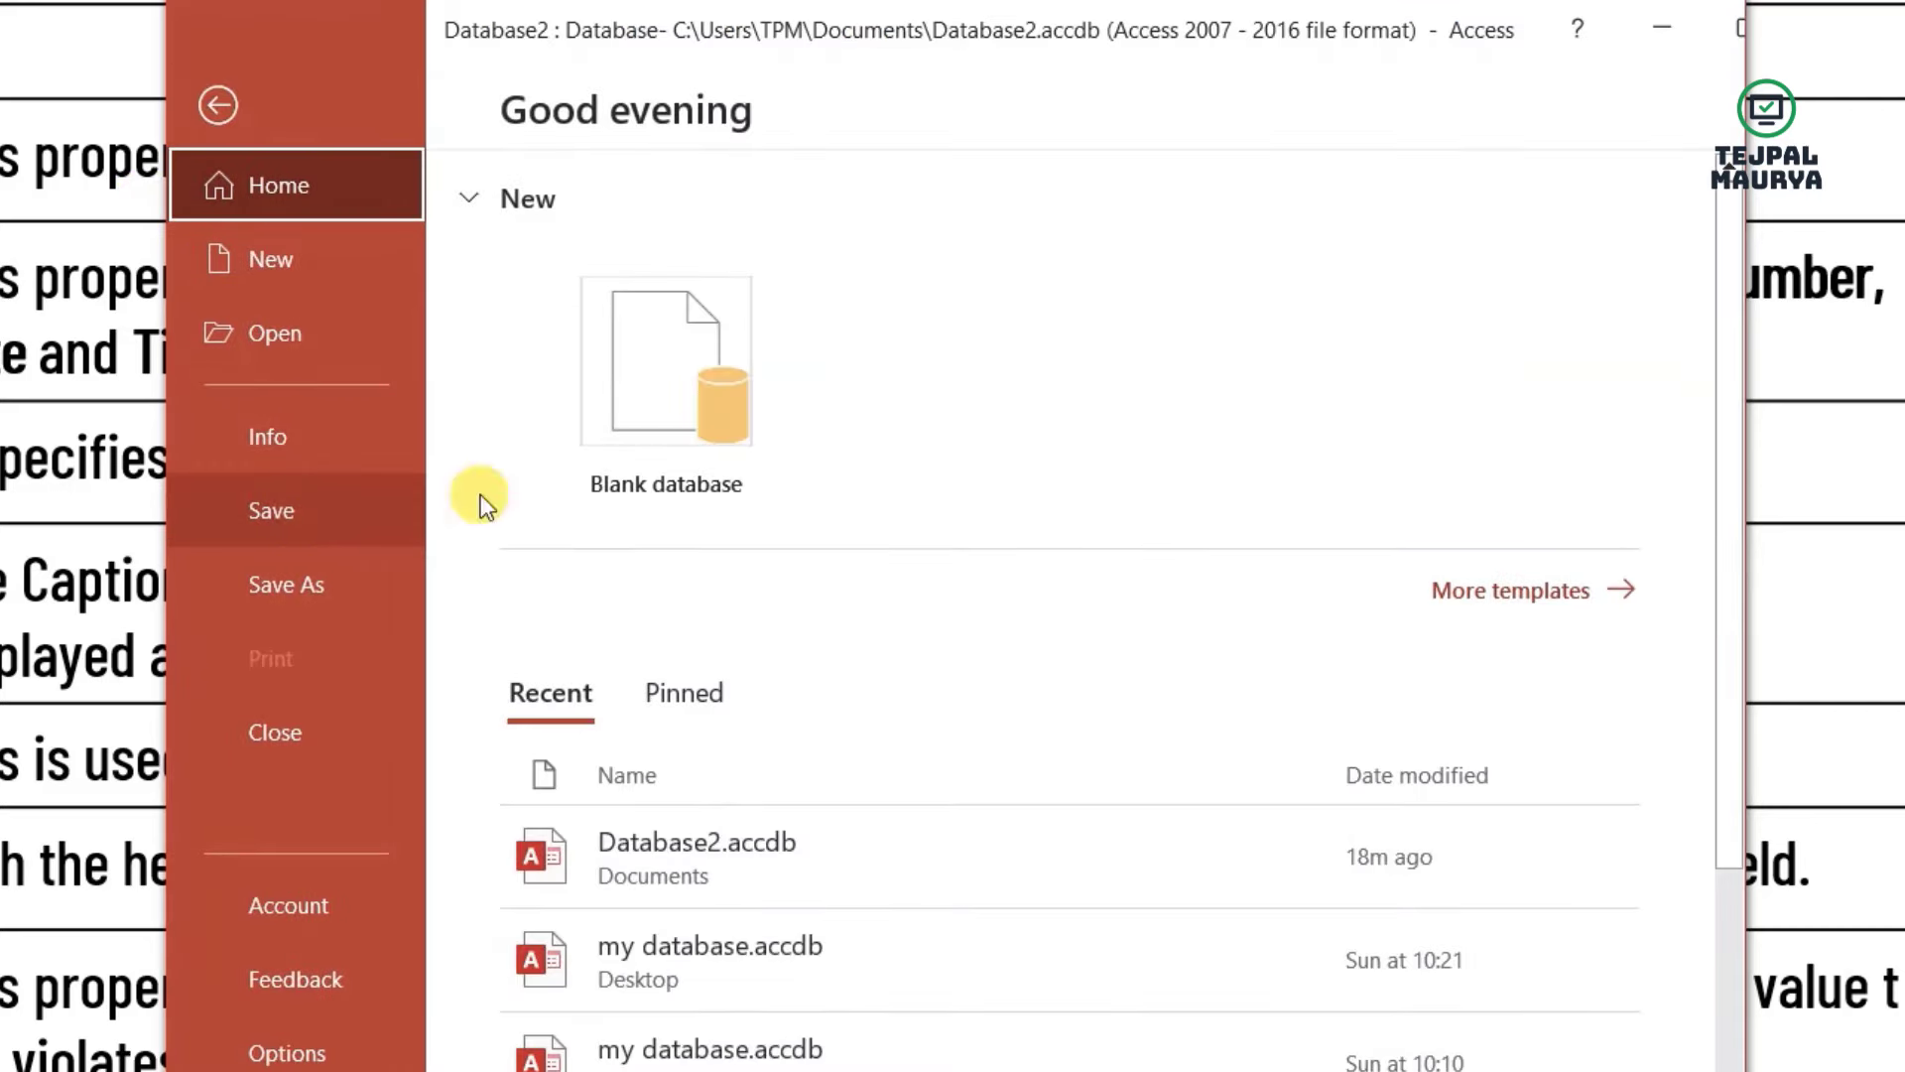
{"action": "left_click", "coordinate": [220, 105]}
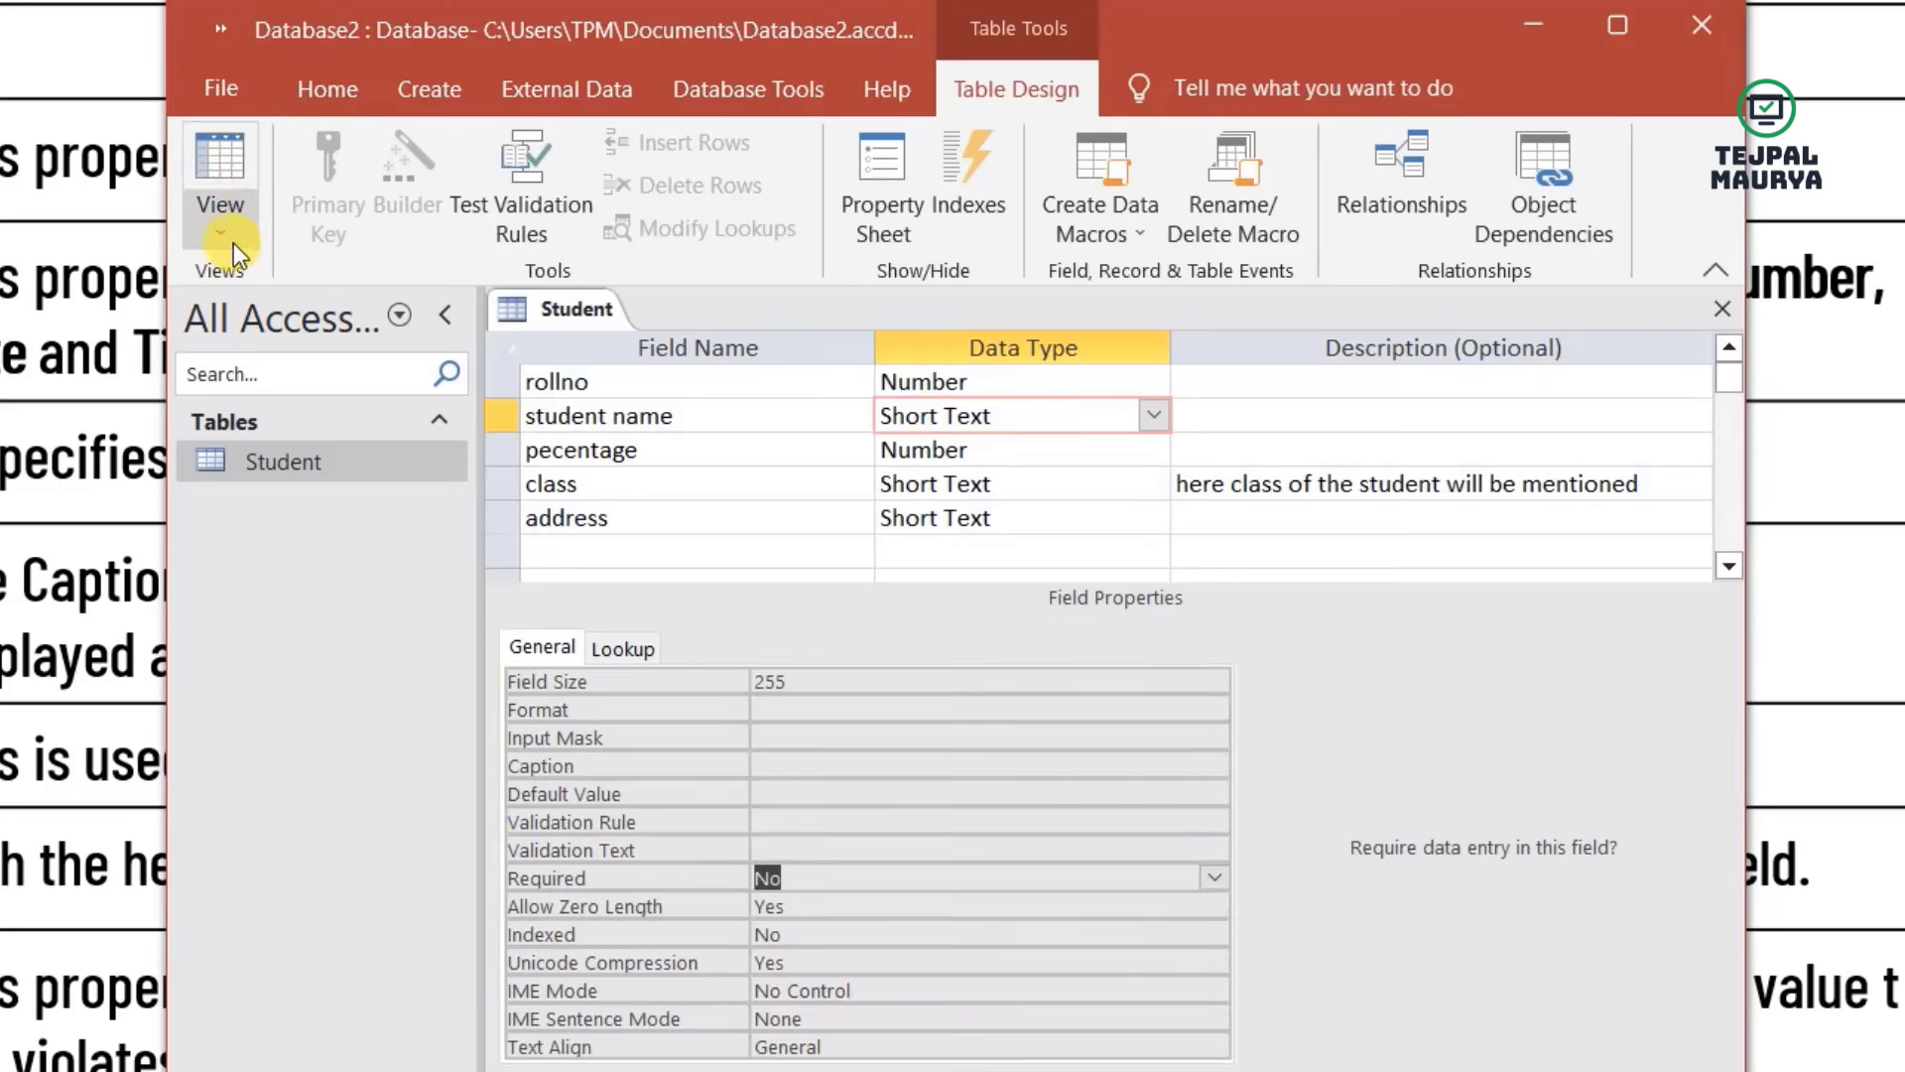
{"action": "left_click", "coordinate": [218, 89]}
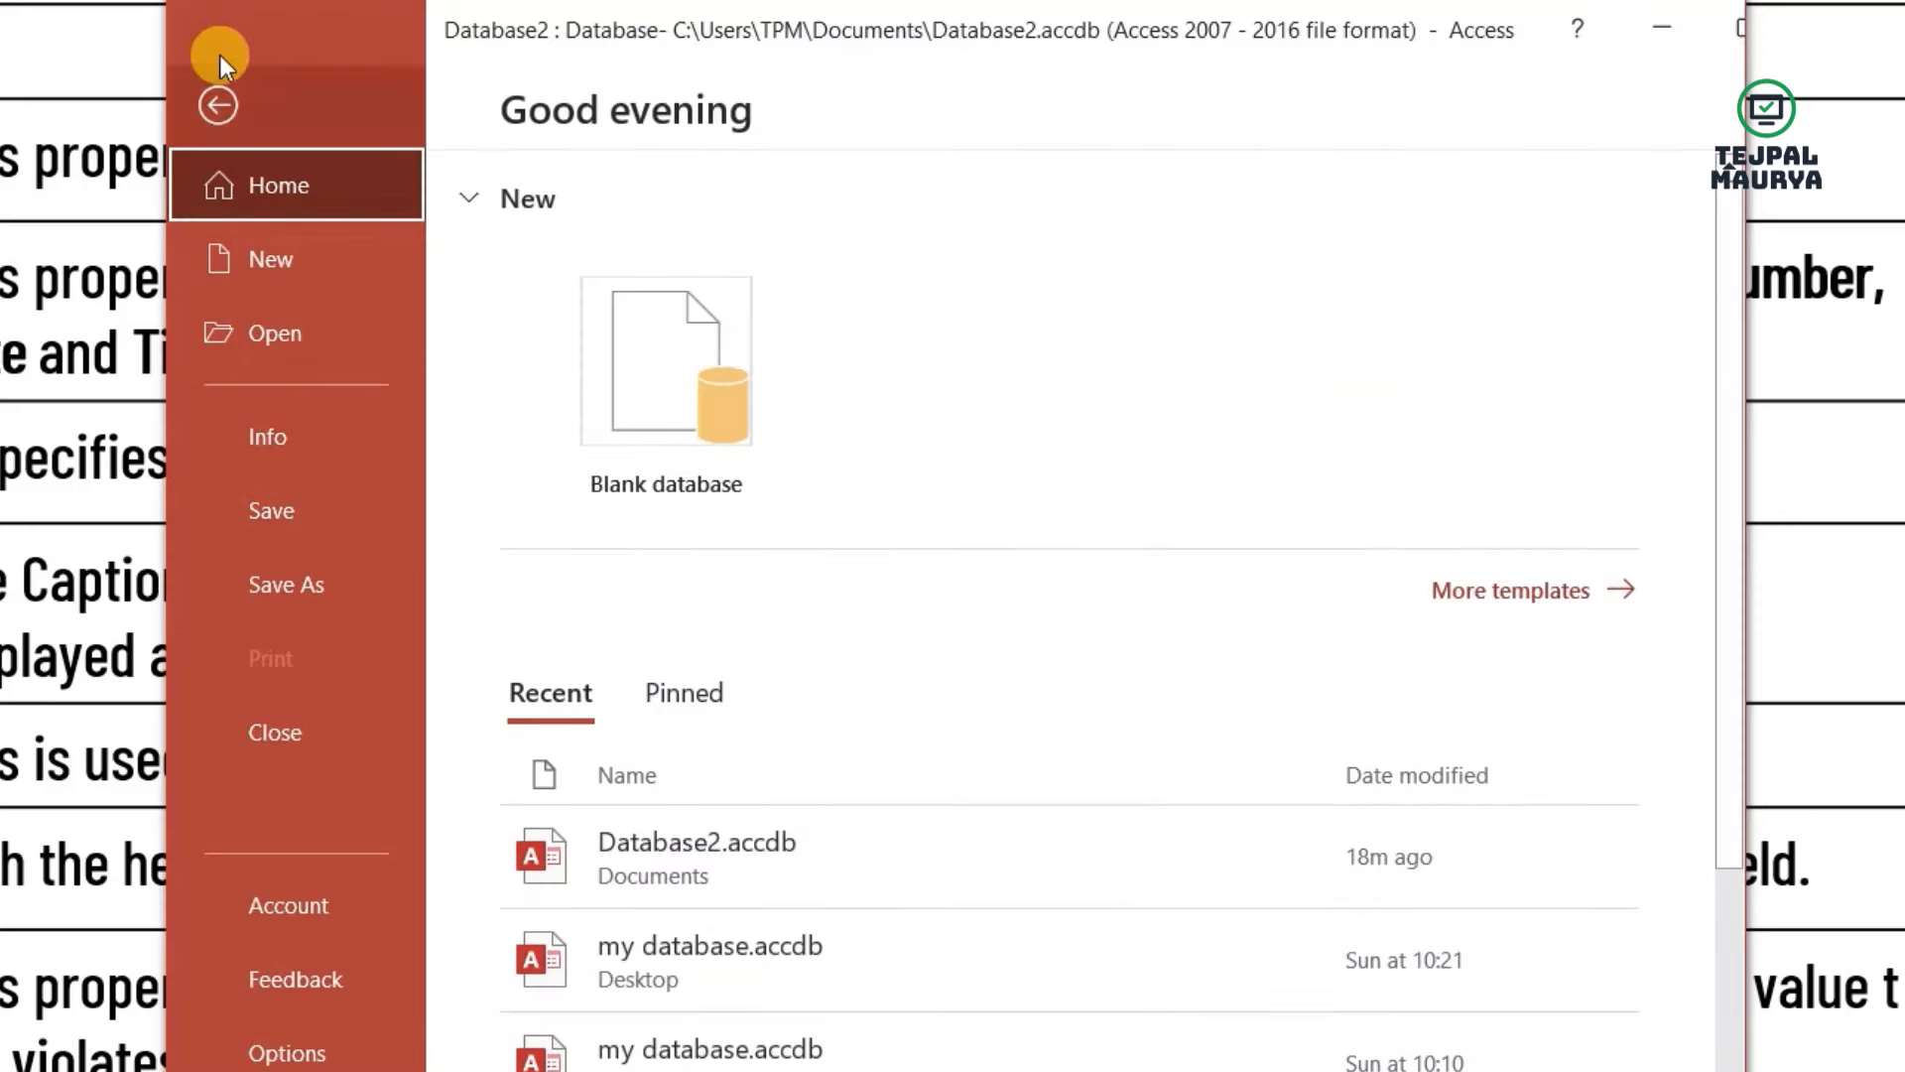
{"action": "left_click", "coordinate": [213, 107]}
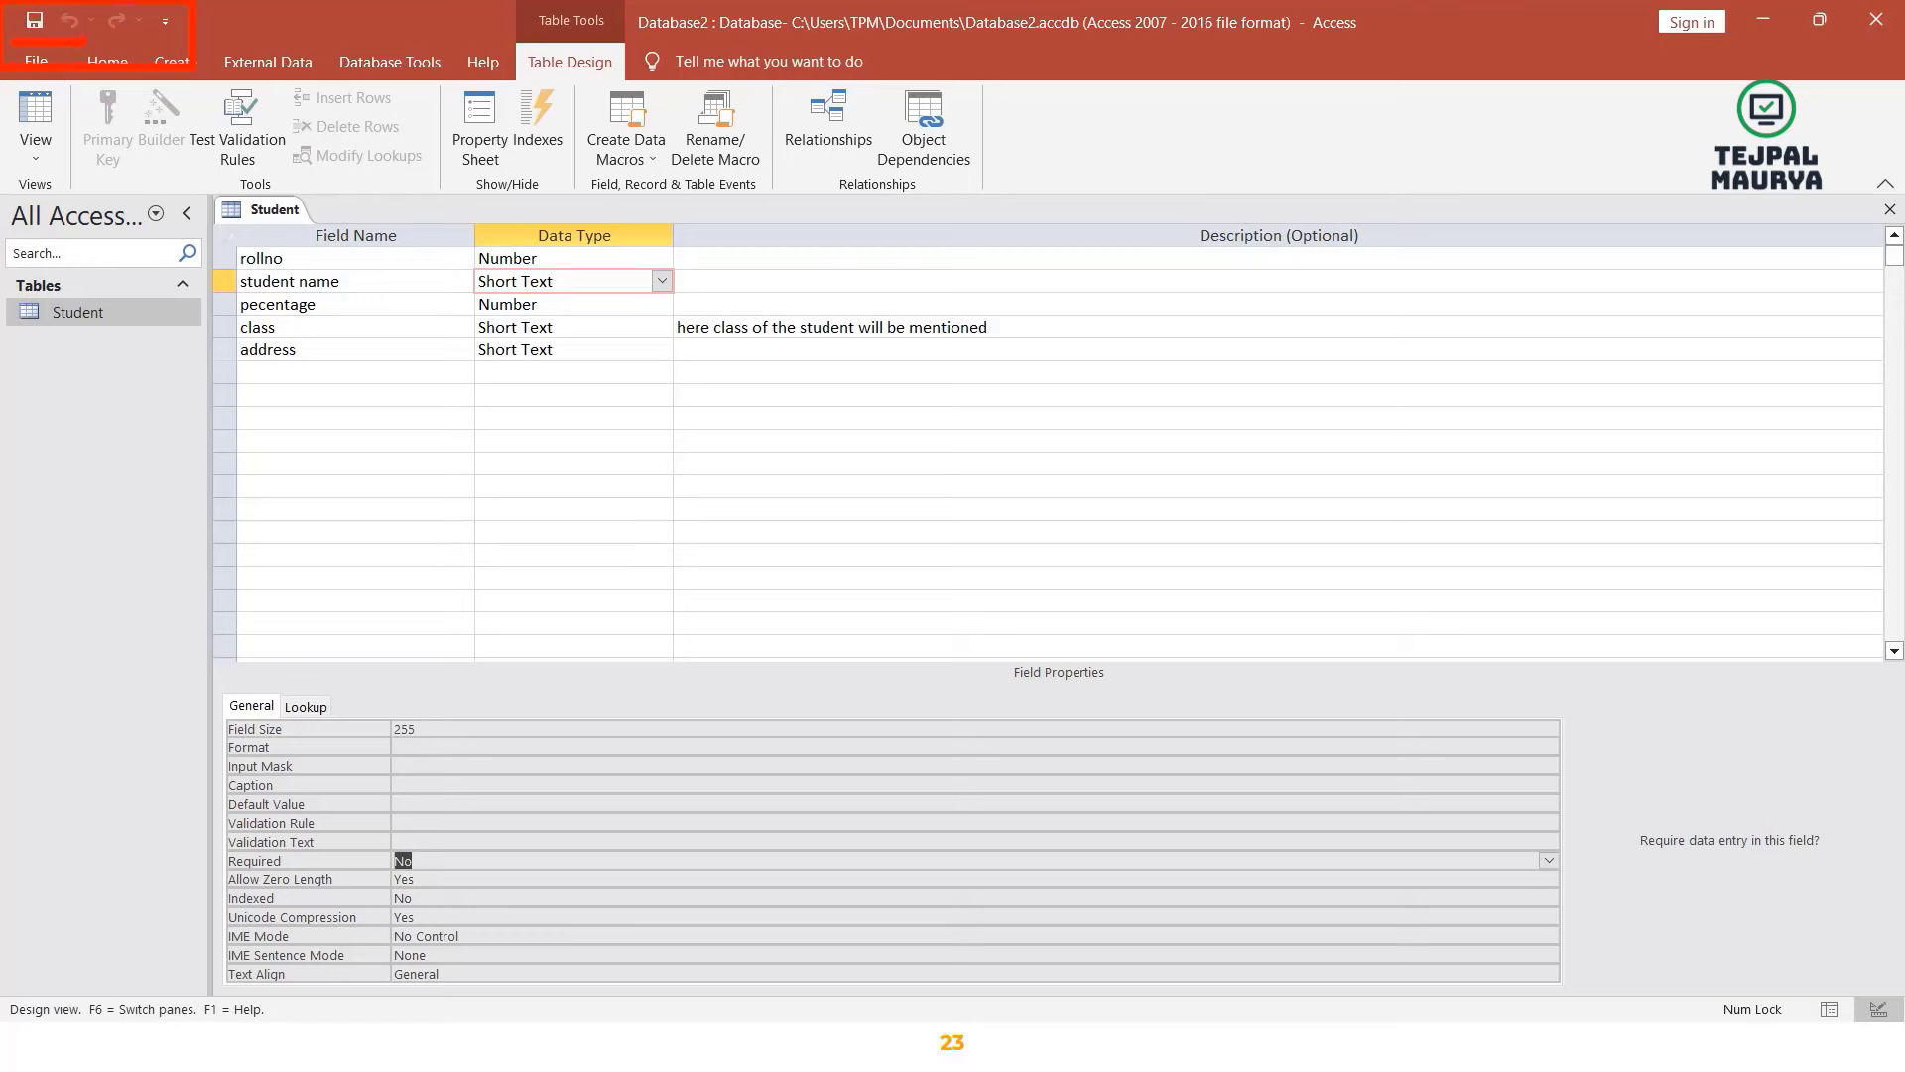
{"action": "left_click", "coordinate": [1816, 20]}
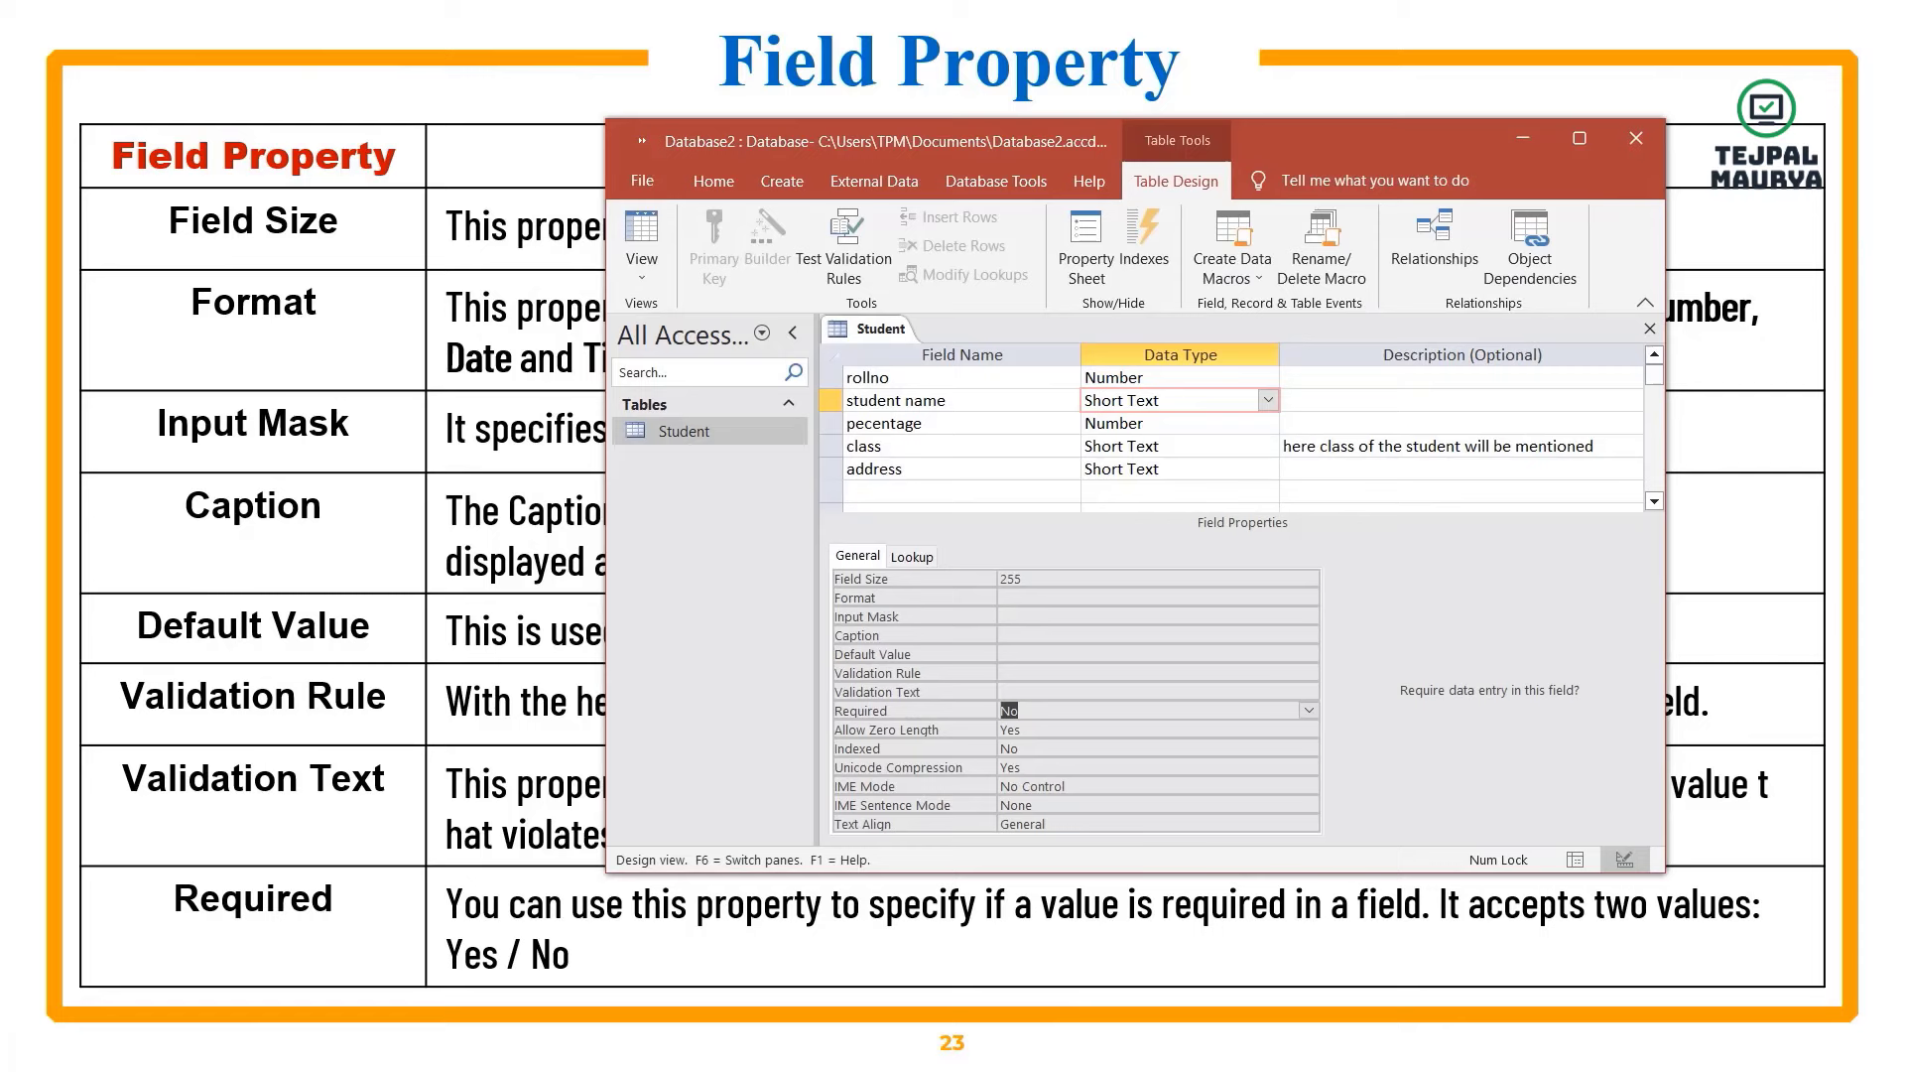
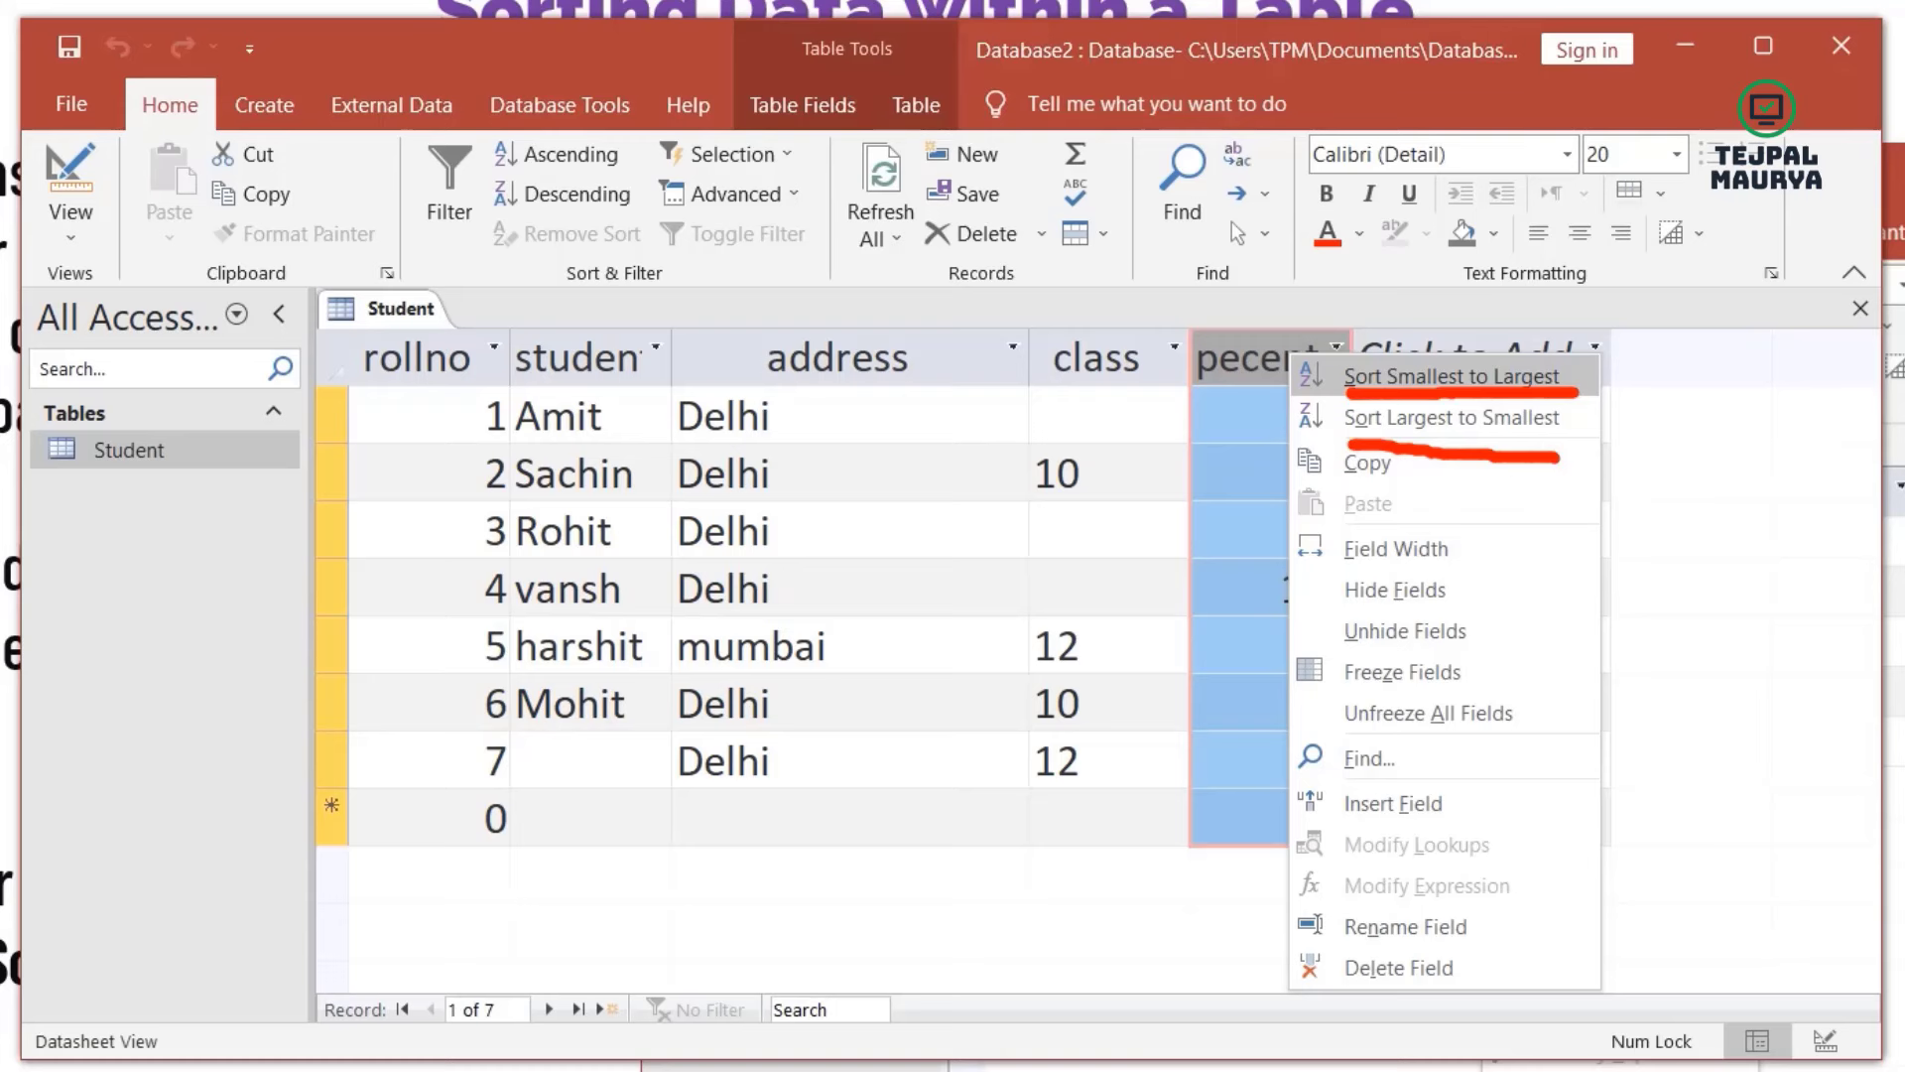
- Sort the Student records by percentage from smallest to largest
{"action": "key", "text": "Escape"}
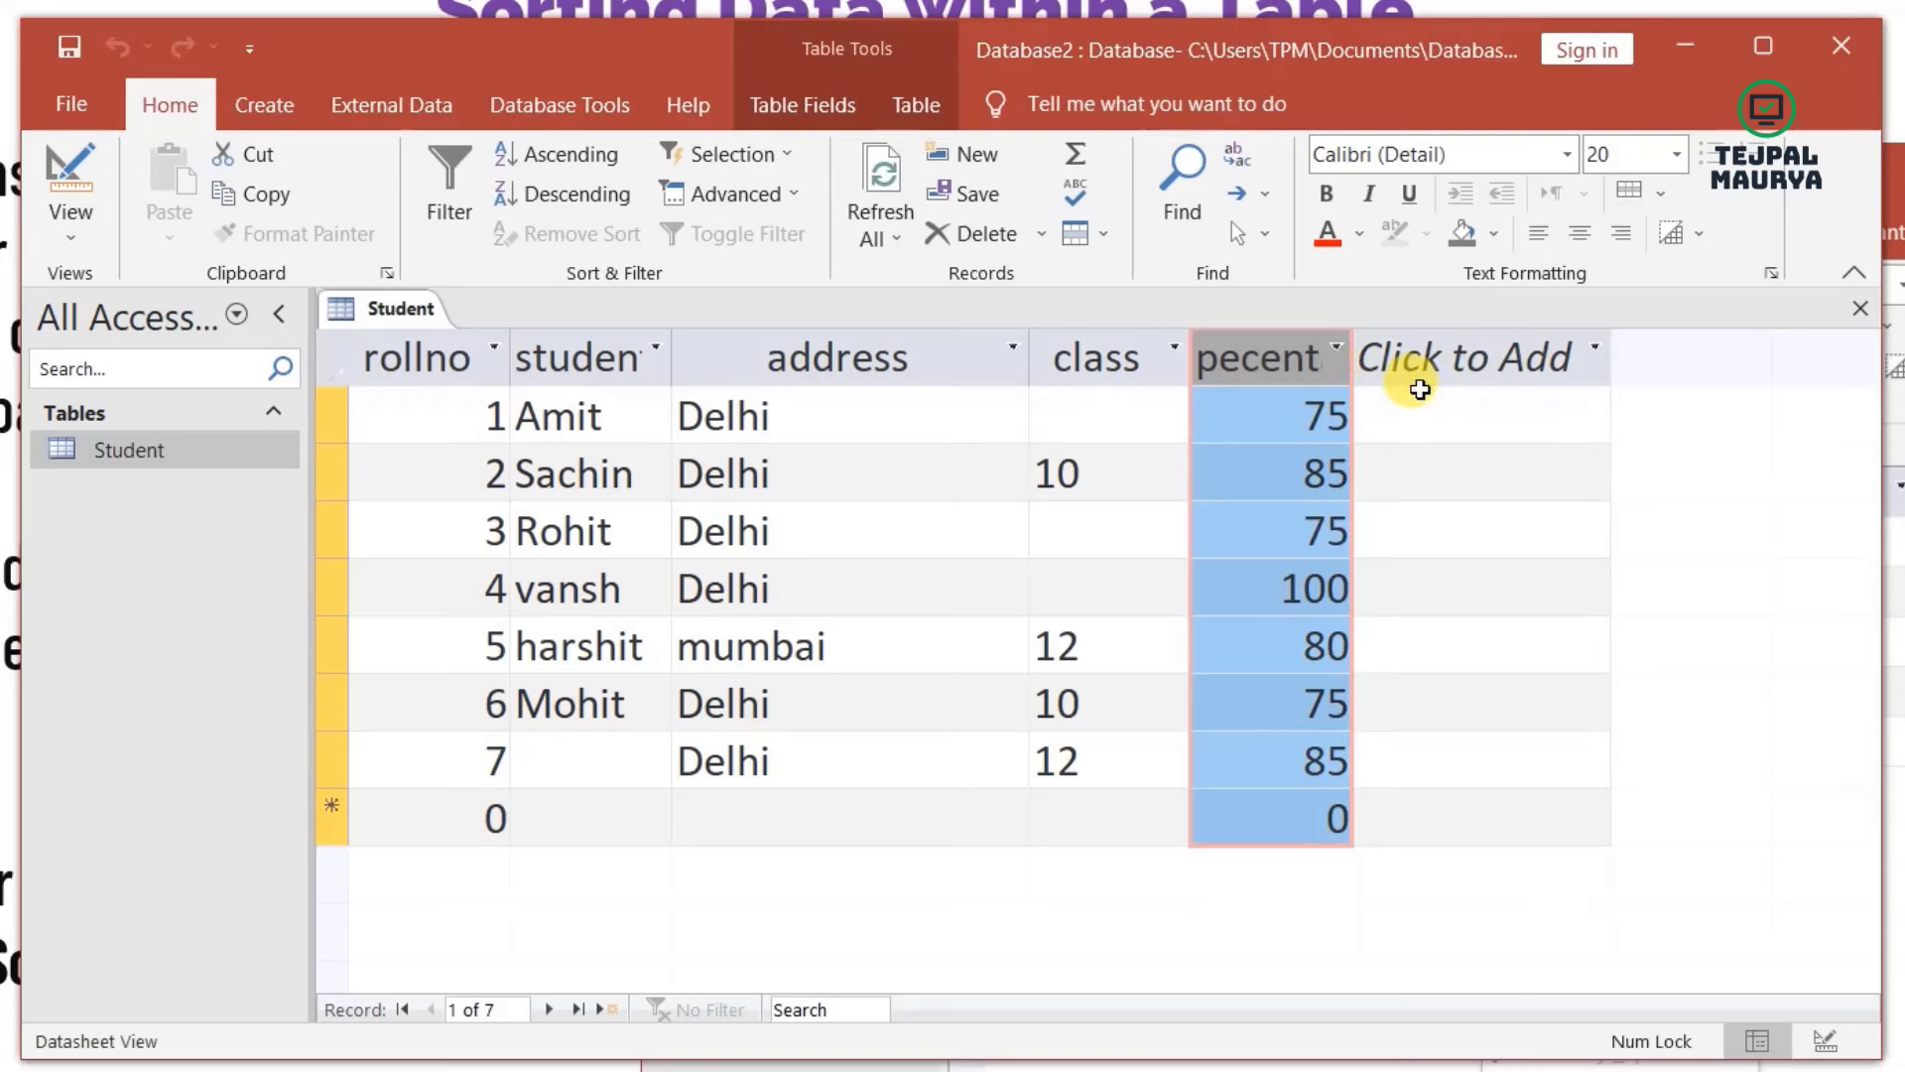
{"action": "right_click", "coordinate": [1299, 357]}
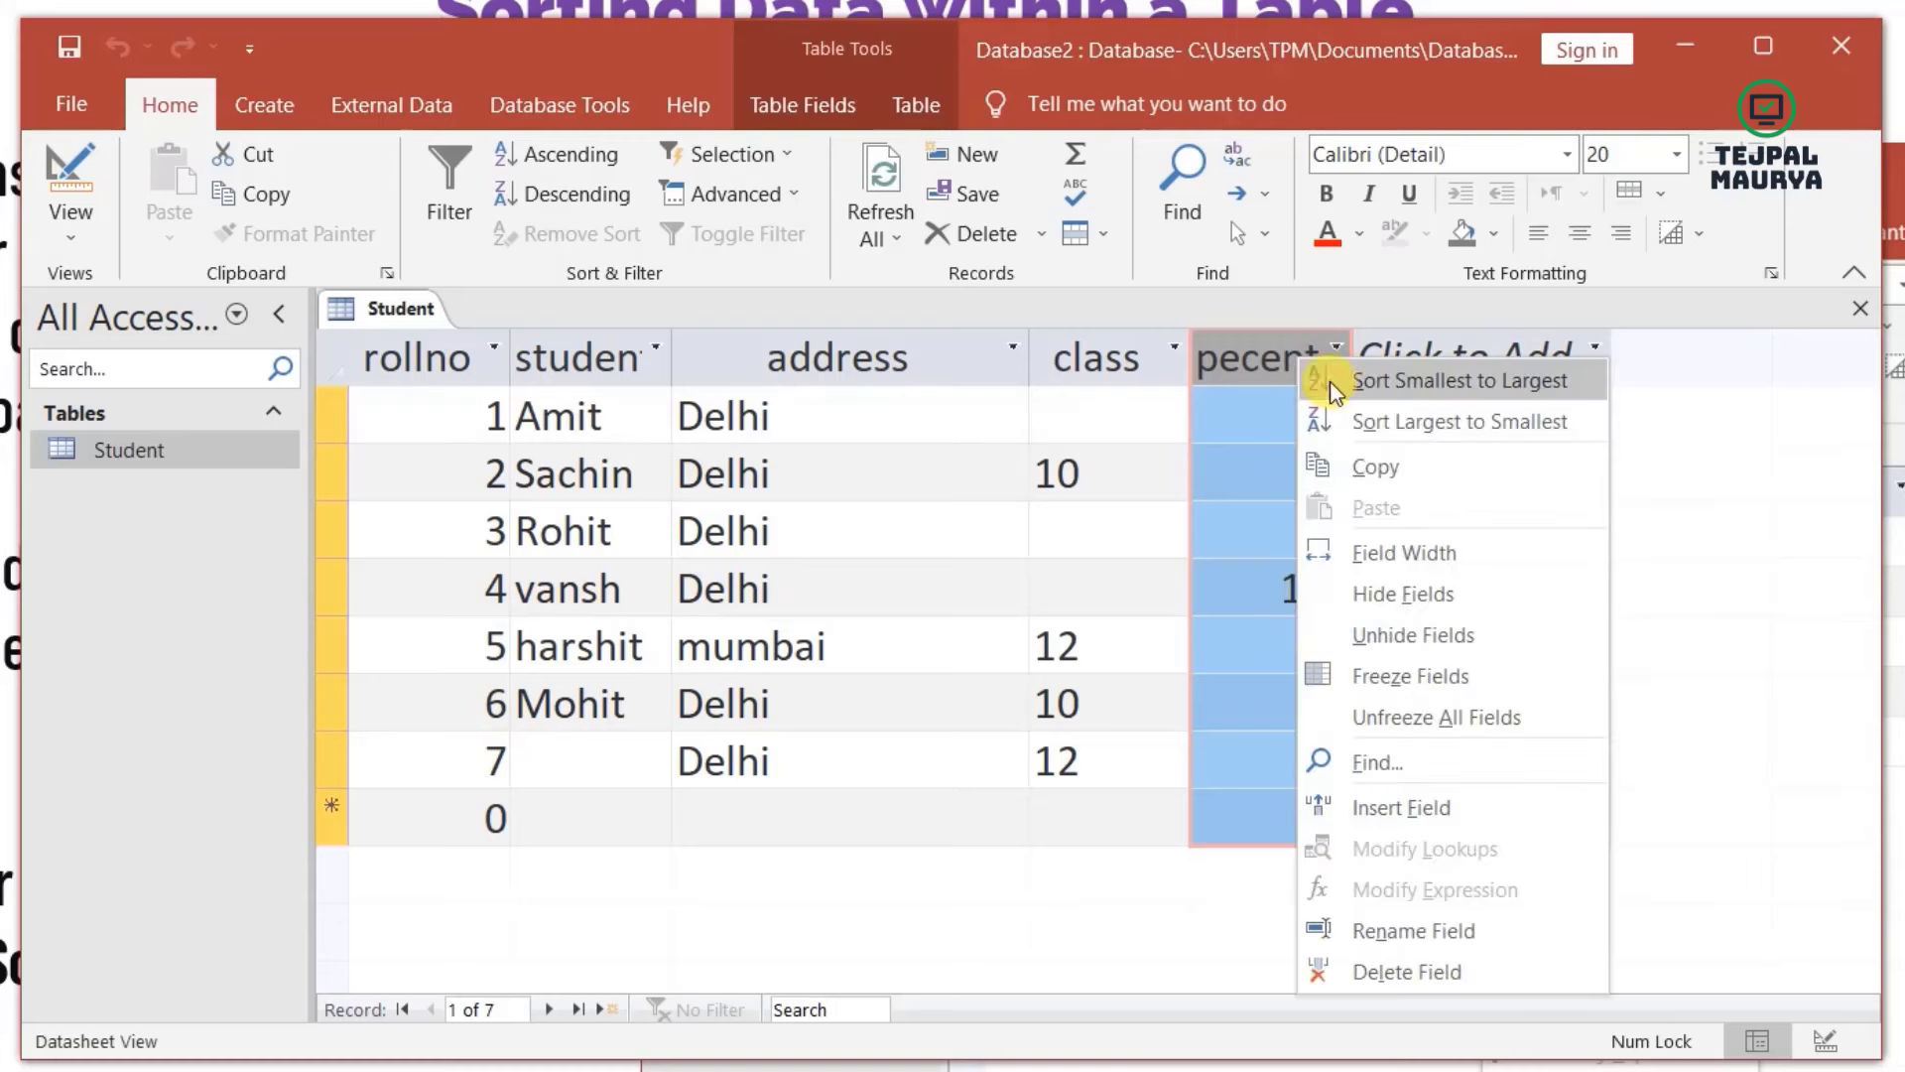
{"action": "left_click", "coordinate": [1419, 381]}
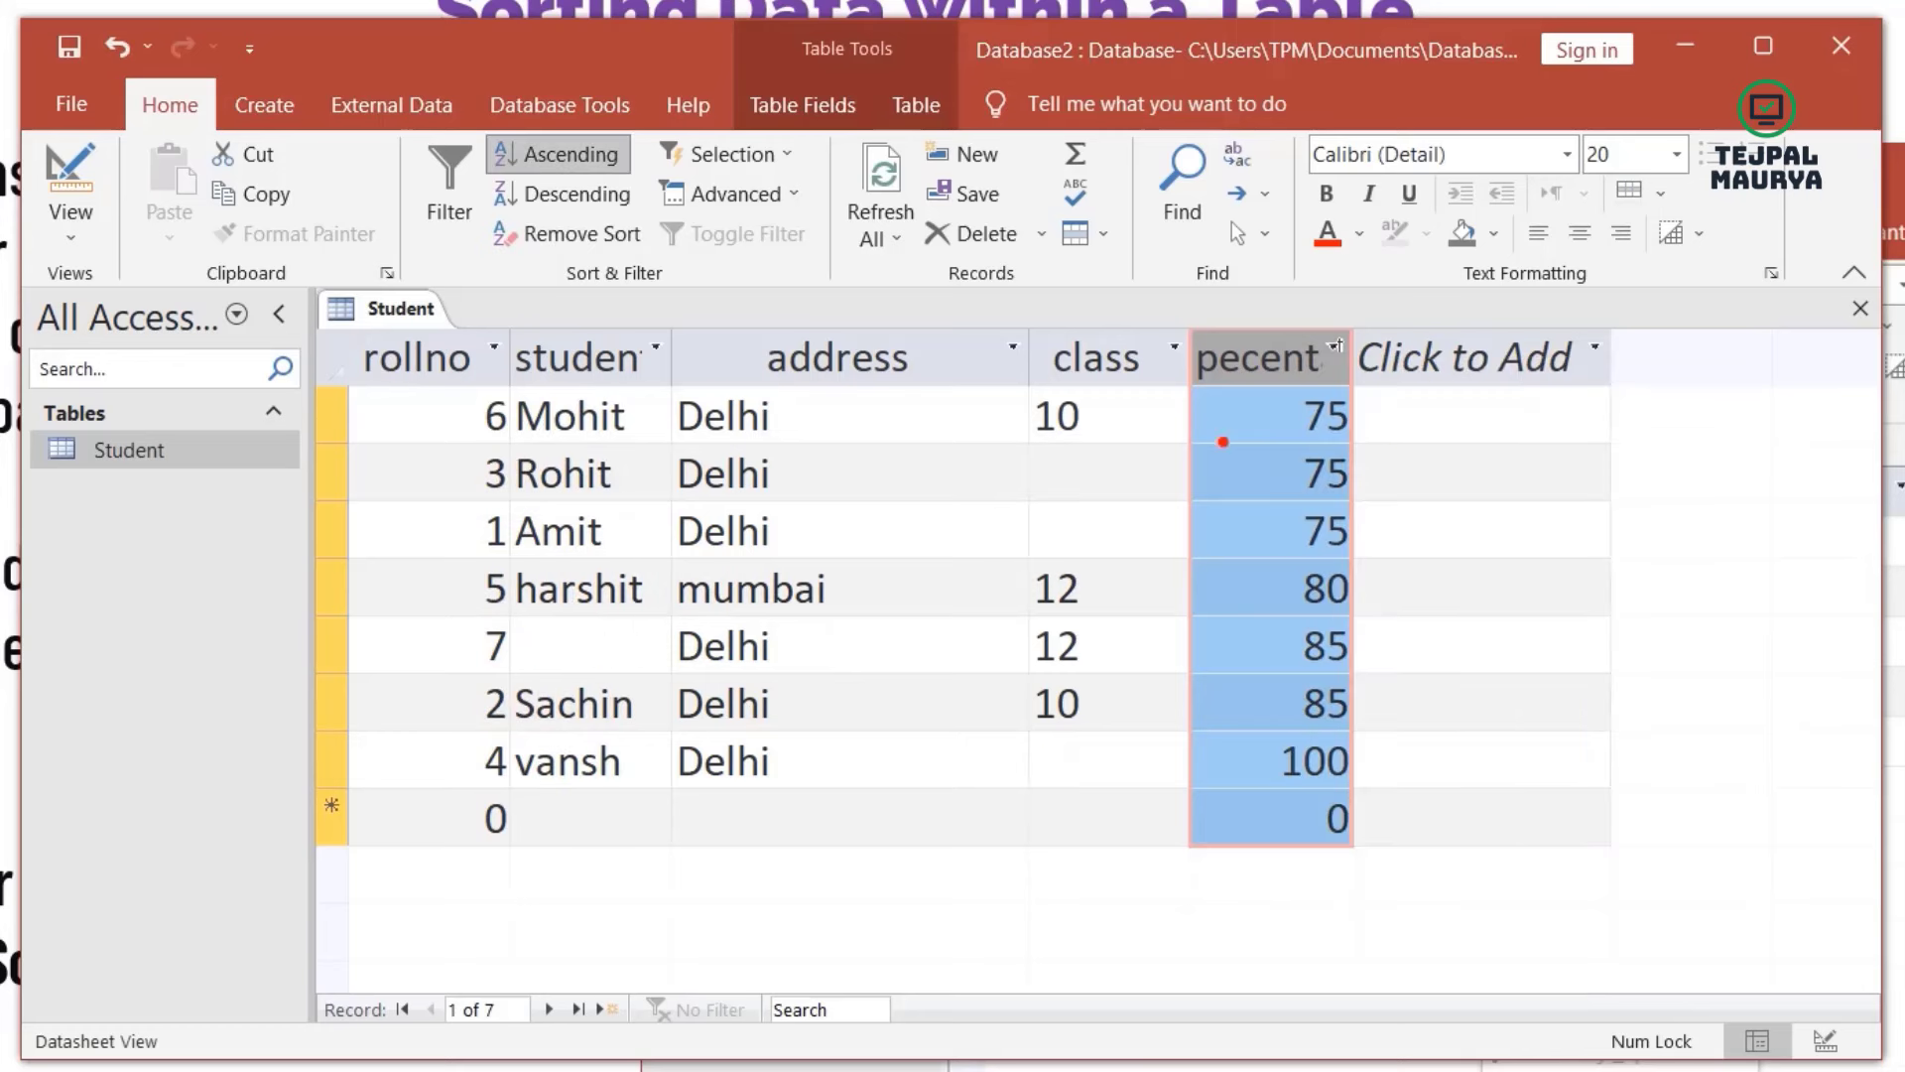
{"action": "mouse_move", "coordinate": [1195, 397]}
{"action": "left_mouse_down"}
{"action": "mouse_move", "coordinate": [1265, 427]}
{"action": "mouse_move", "coordinate": [1384, 591]}
{"action": "left_mouse_up"}
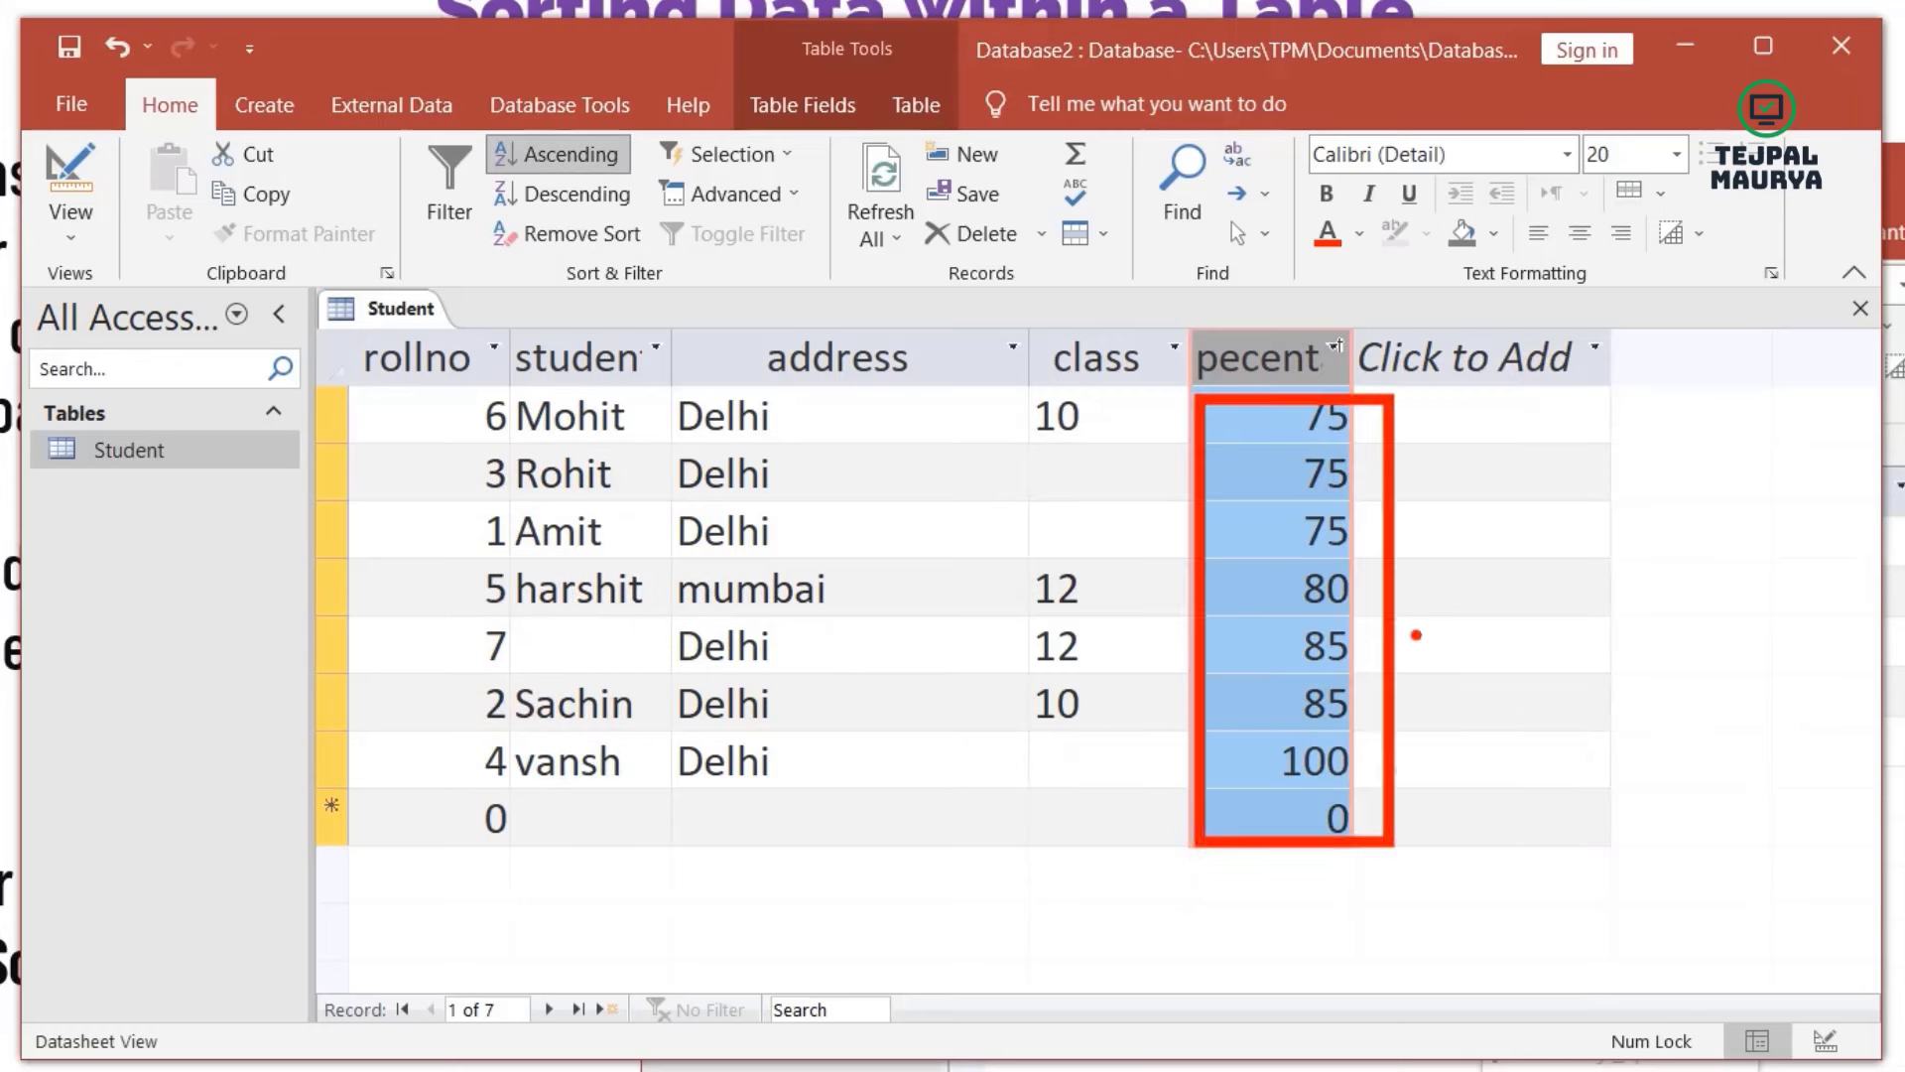
{"action": "key", "text": "Escape"}
- Sort the Student records by percentage from largest to smallest
{"action": "right_click", "coordinate": [1329, 363]}
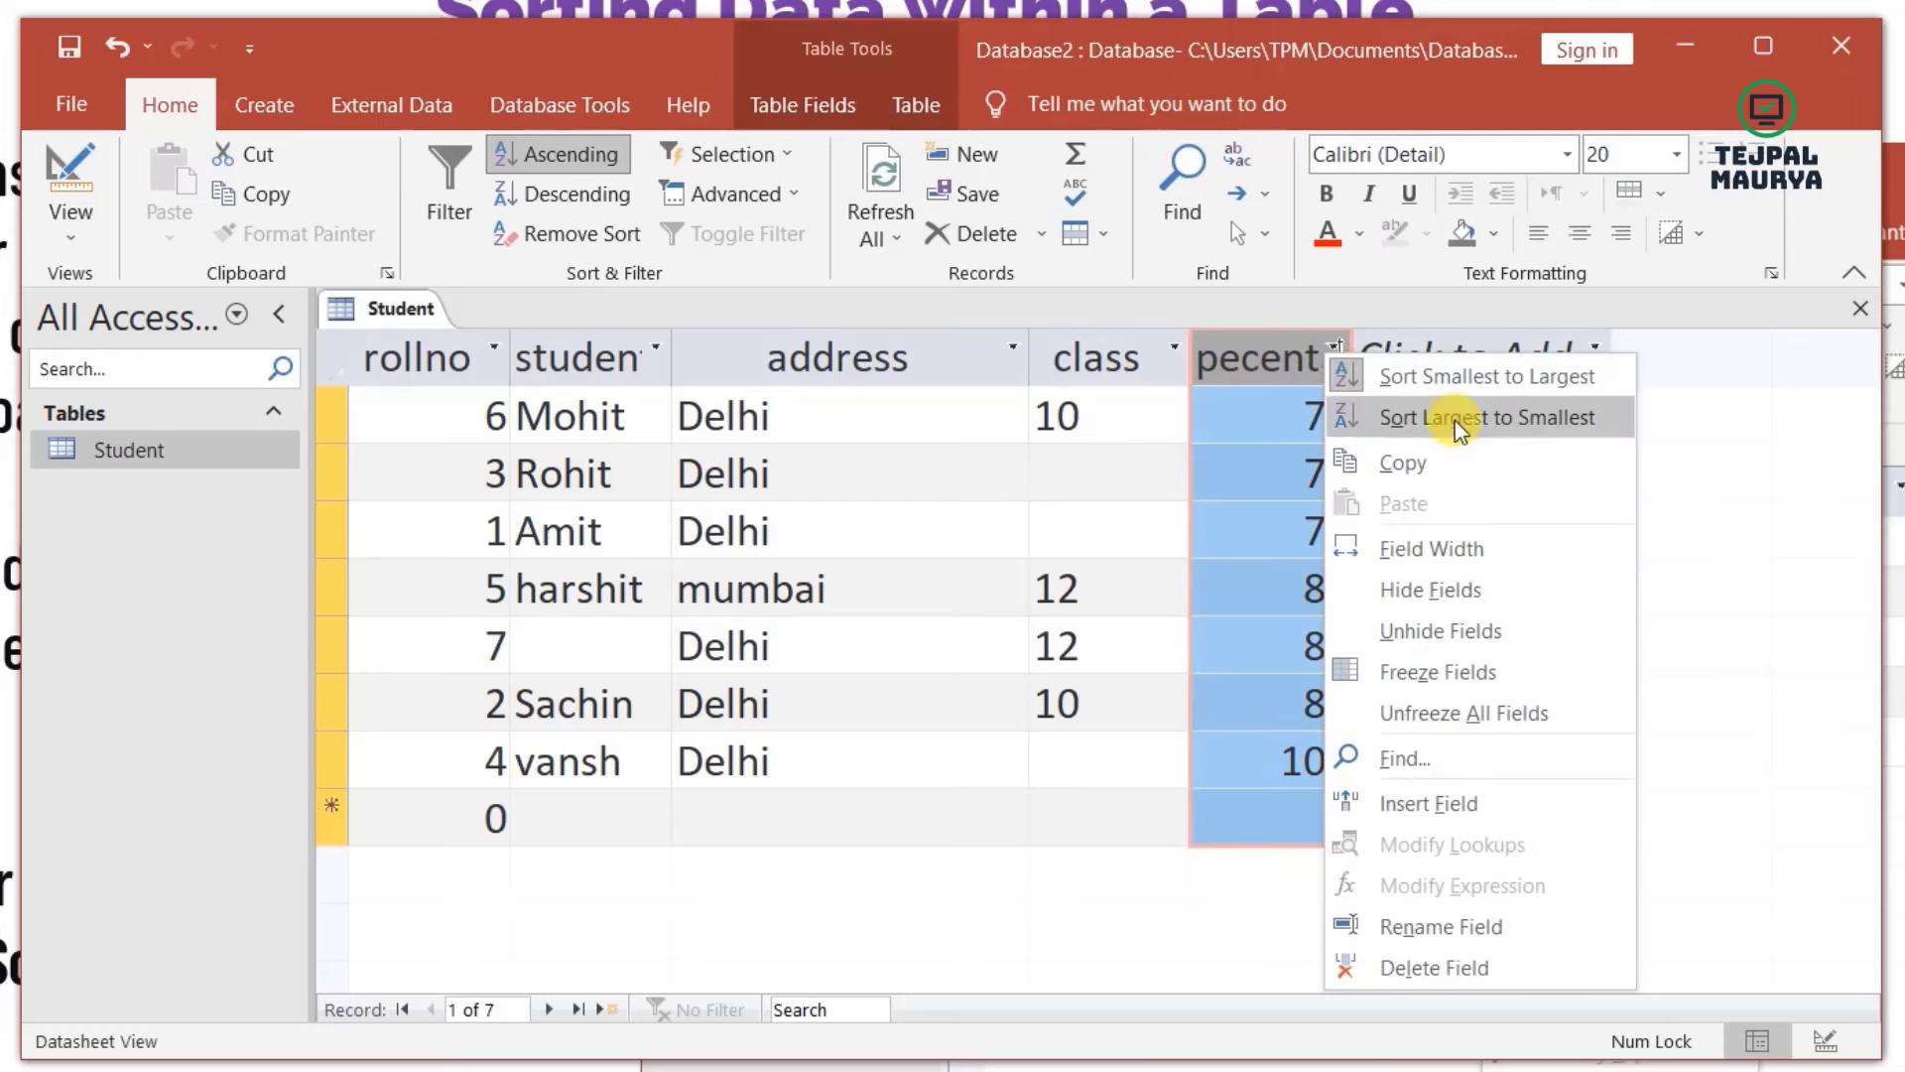
{"action": "left_click", "coordinate": [1484, 429]}
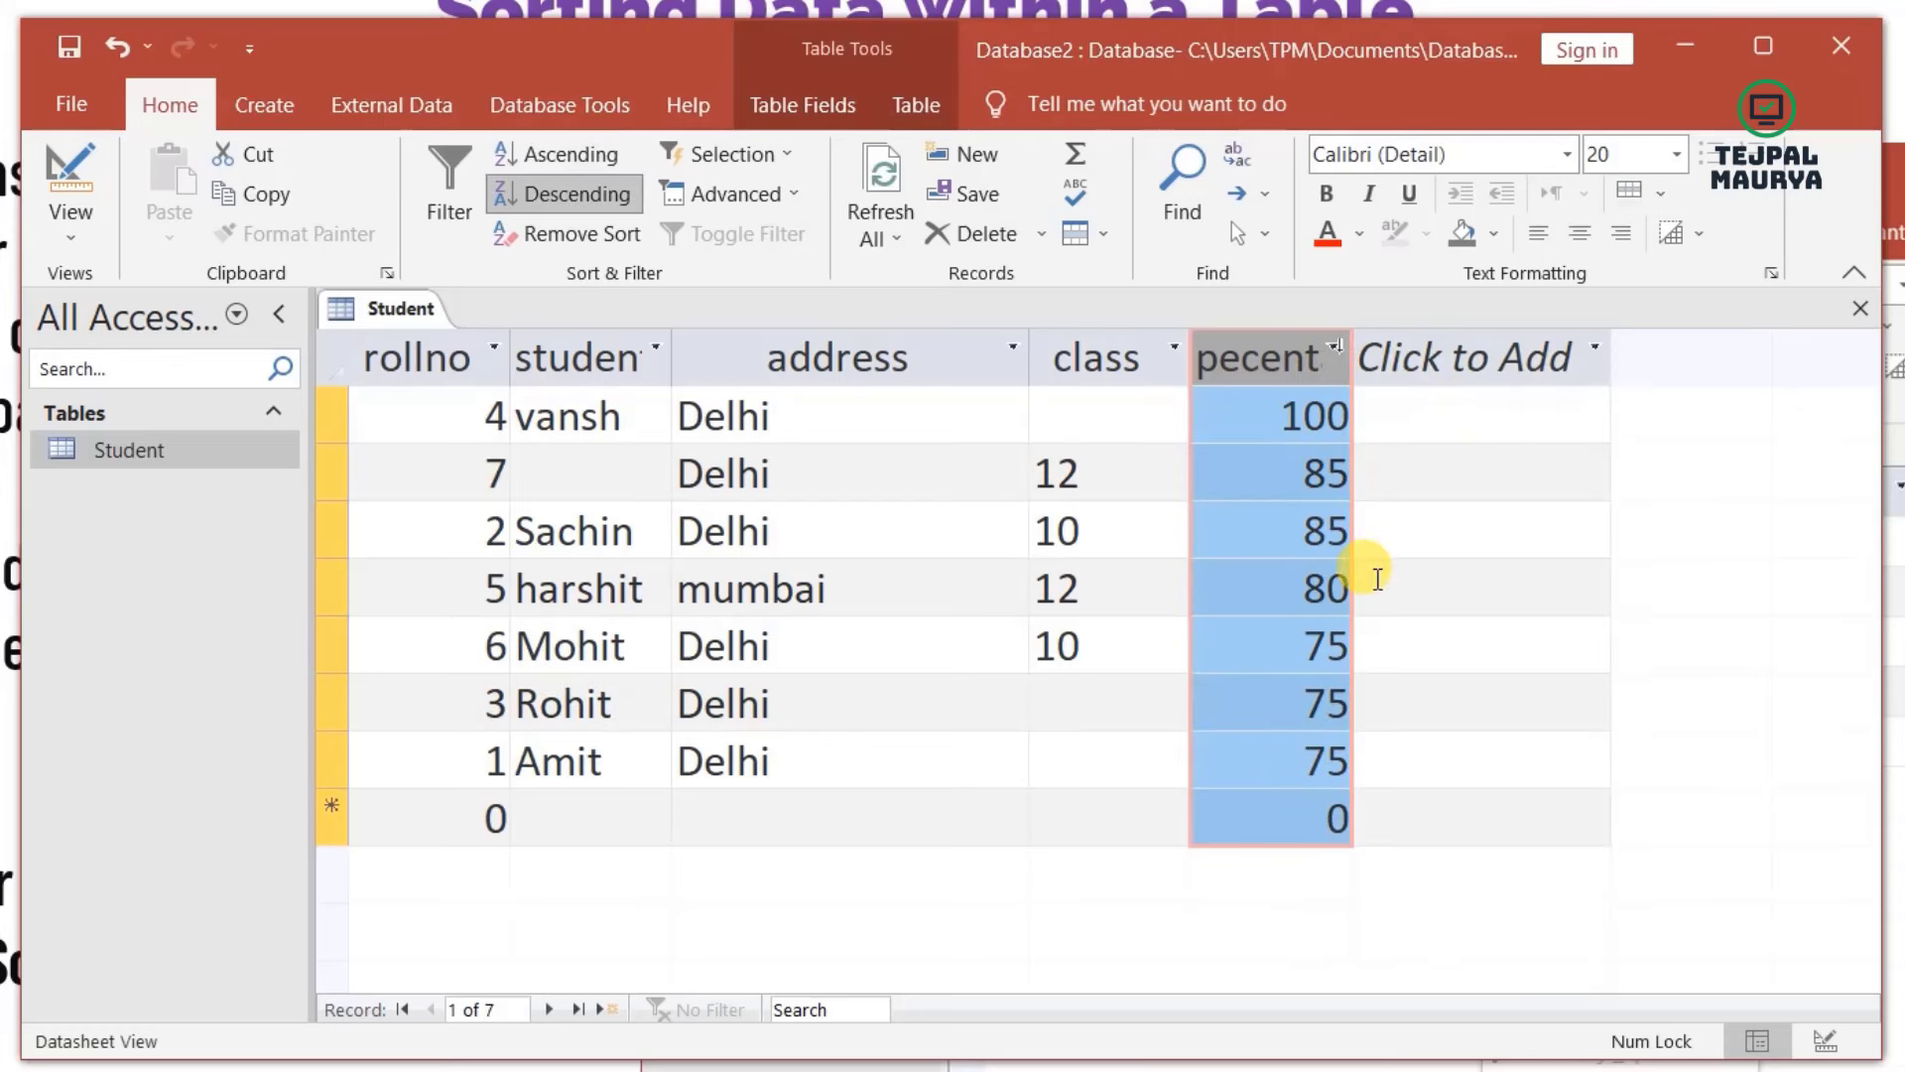
{"action": "left_click_drag", "start_coordinate": [1352, 452], "coordinate": [1436, 407]}
- Sort the Student records by student name from A to Z, and re-sort the same column from Z to A
{"action": "left_click", "coordinate": [593, 356]}
{"action": "right_click", "coordinate": [592, 355]}
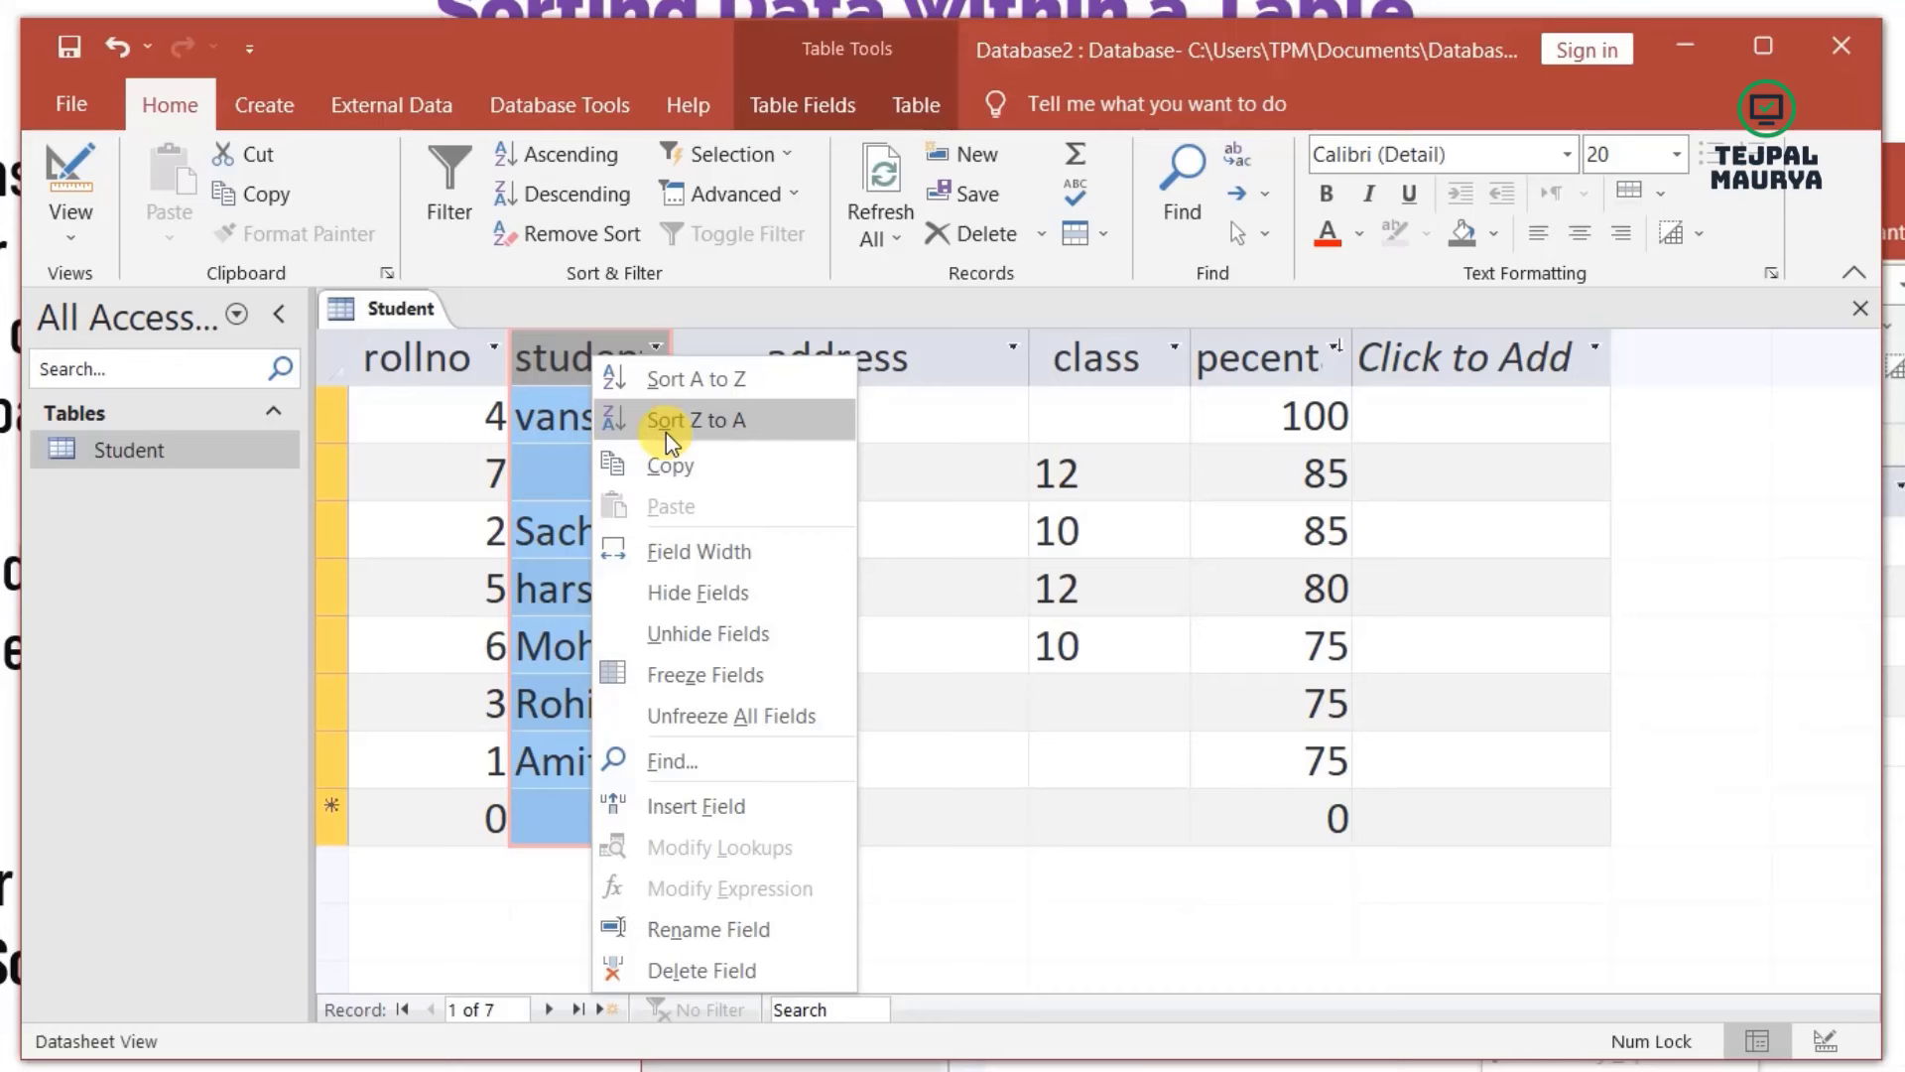
{"action": "left_click", "coordinate": [682, 378]}
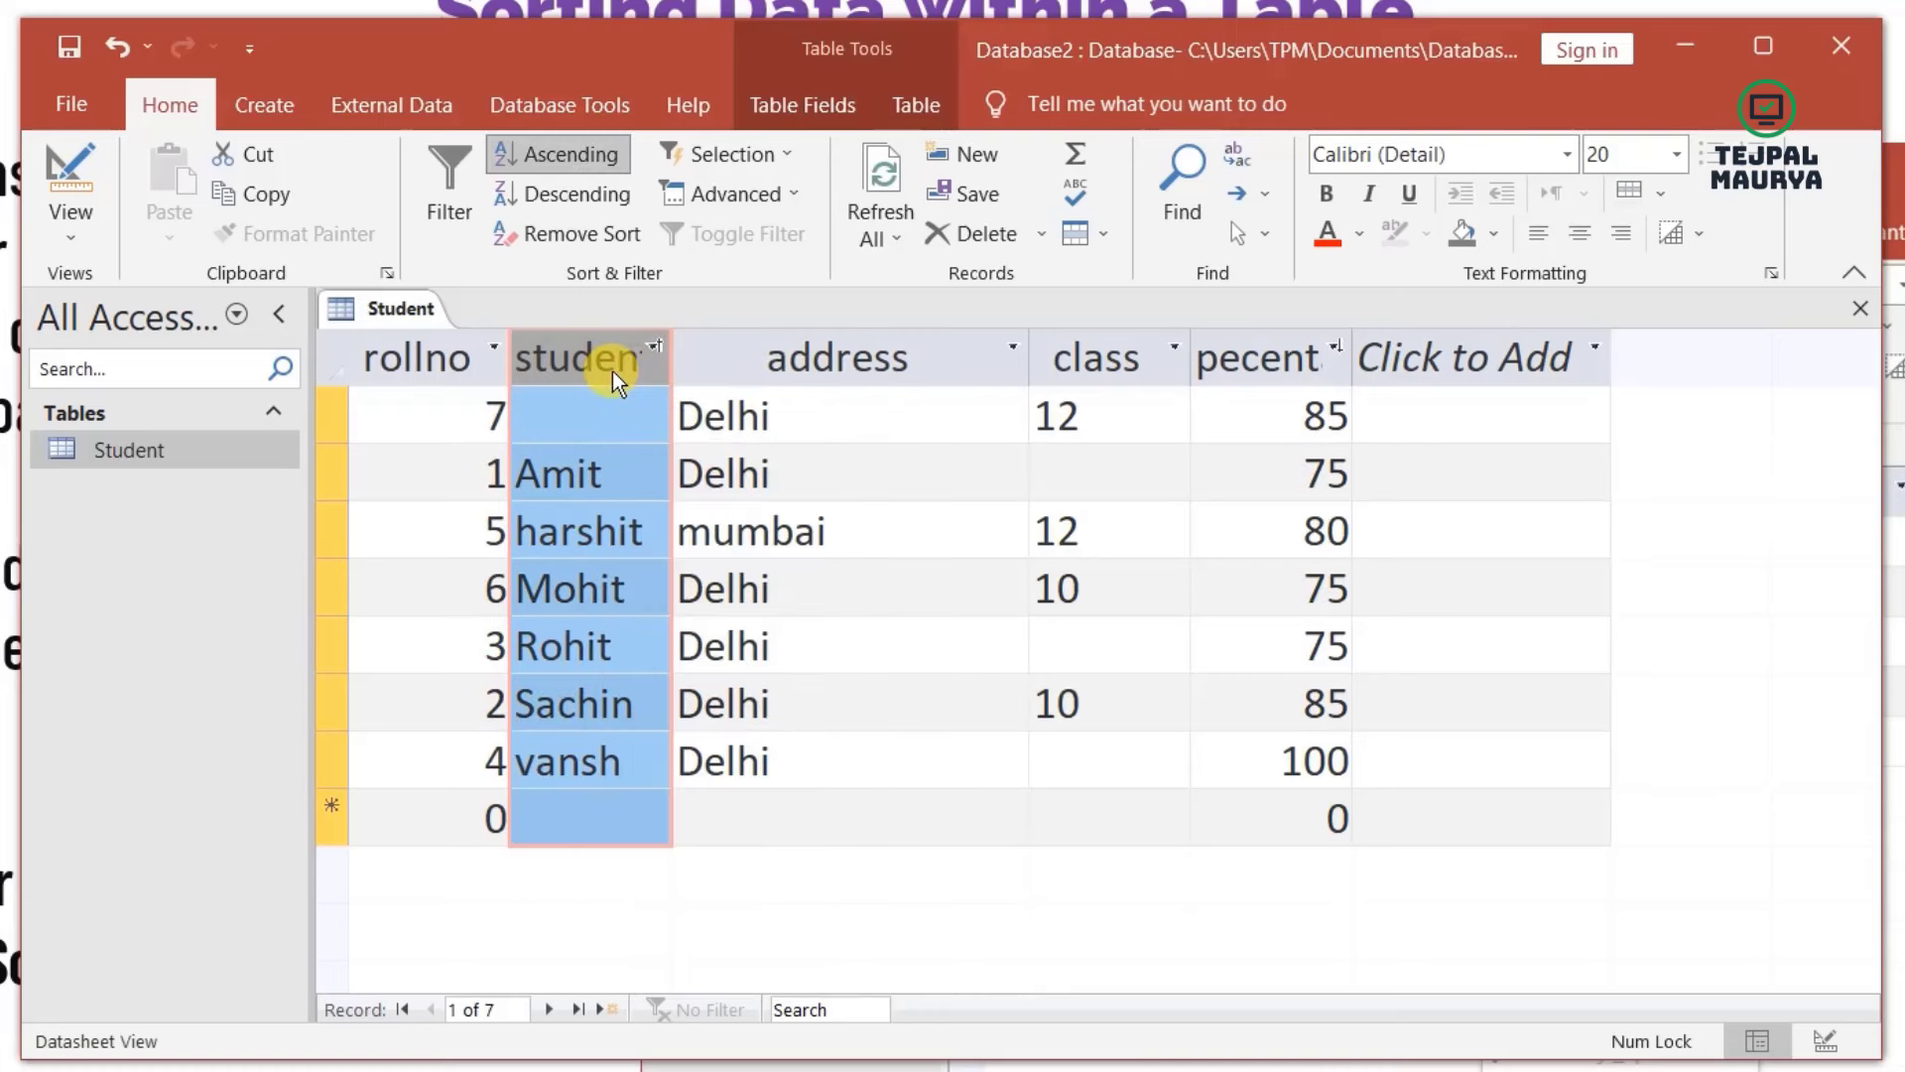
{"action": "right_click", "coordinate": [620, 349]}
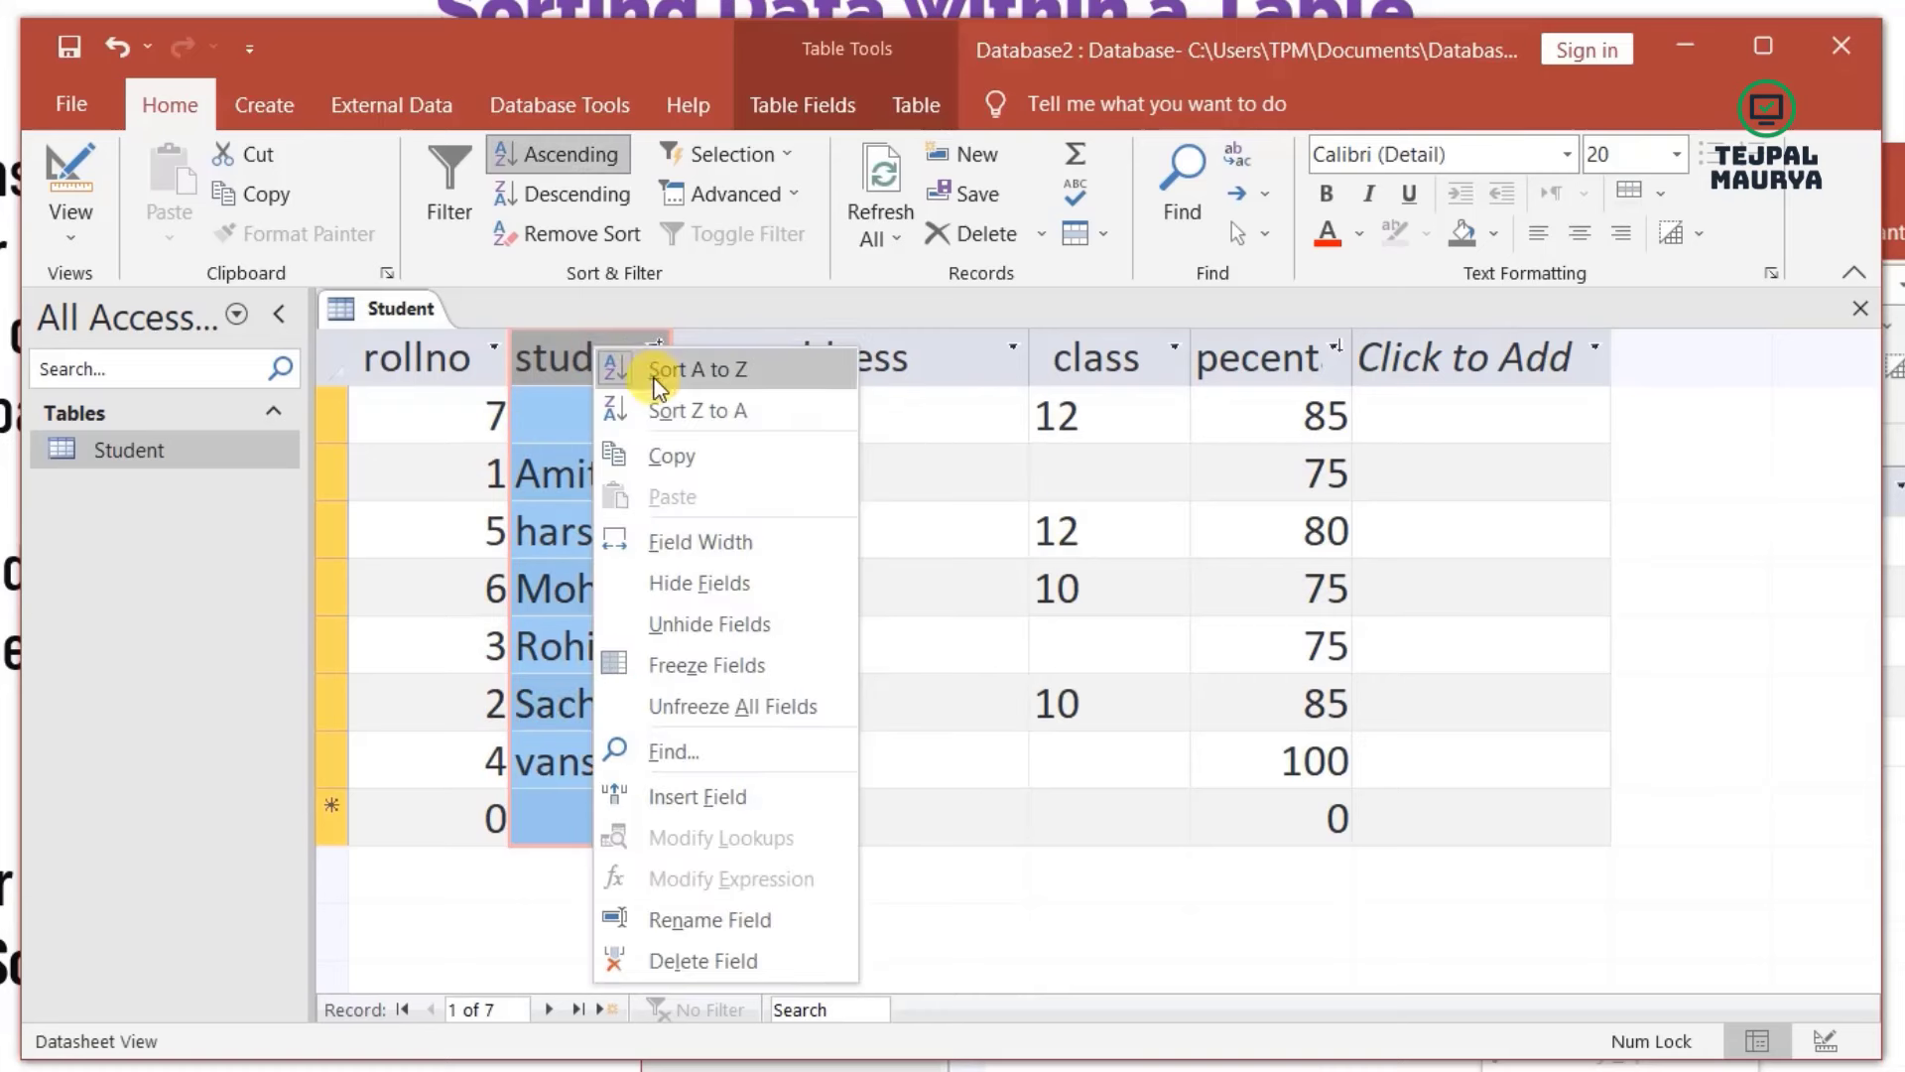
{"action": "left_click", "coordinate": [671, 400]}
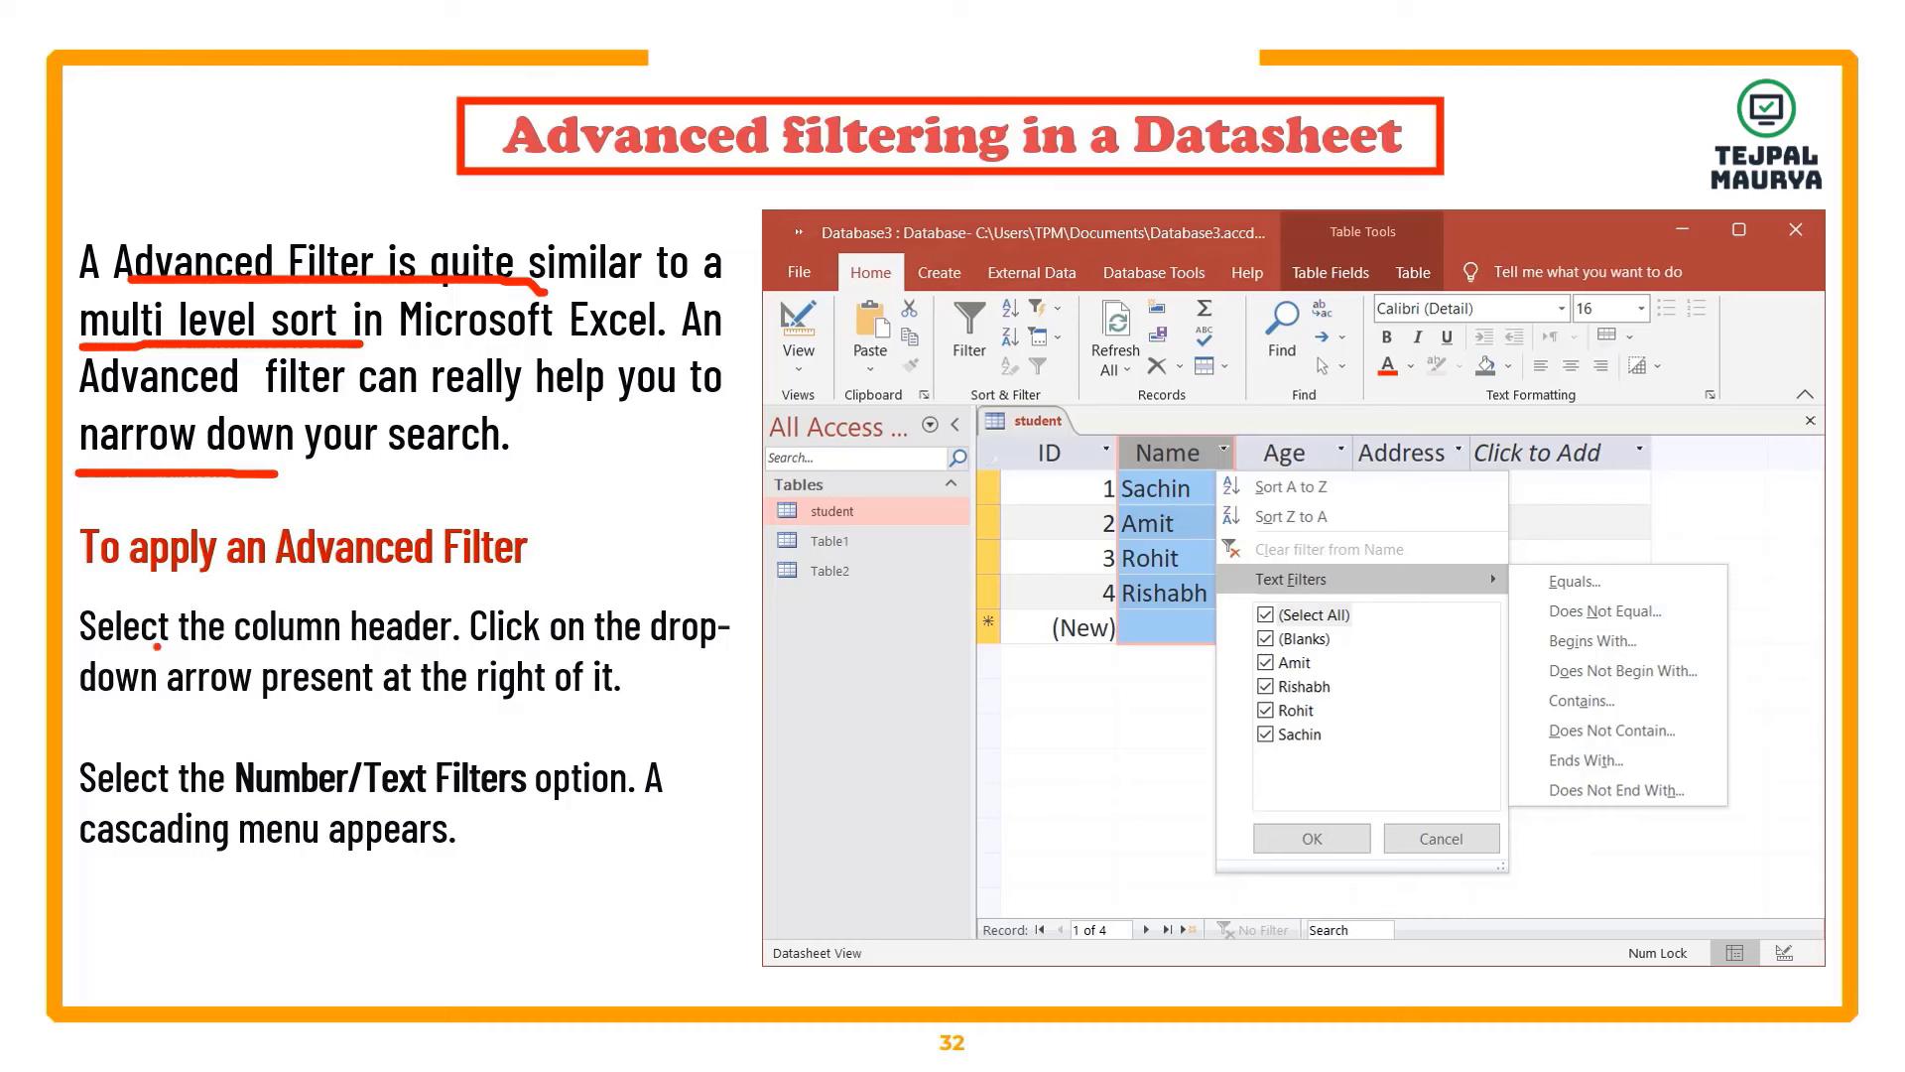
{"action": "left_click_drag", "start_coordinate": [155, 652], "coordinate": [325, 652]}
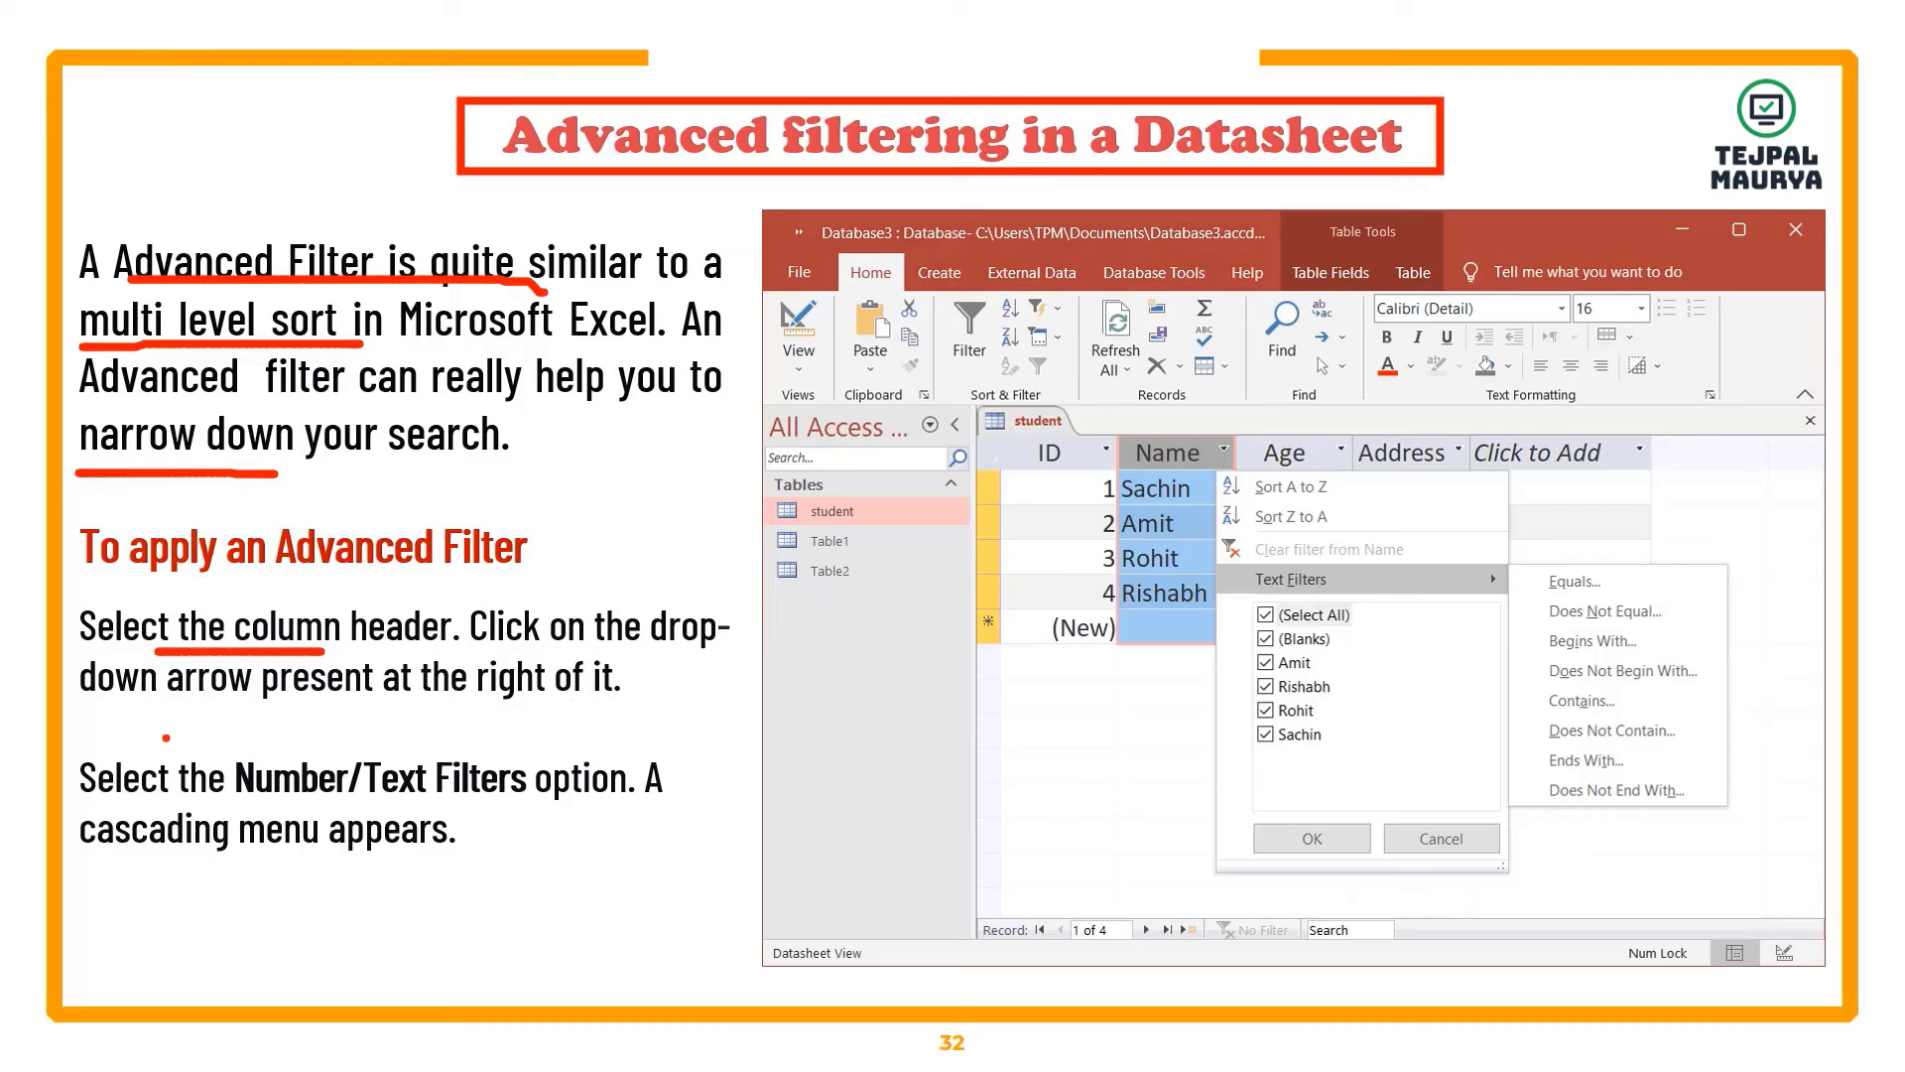
{"action": "left_click_drag", "start_coordinate": [145, 723], "coordinate": [588, 728]}
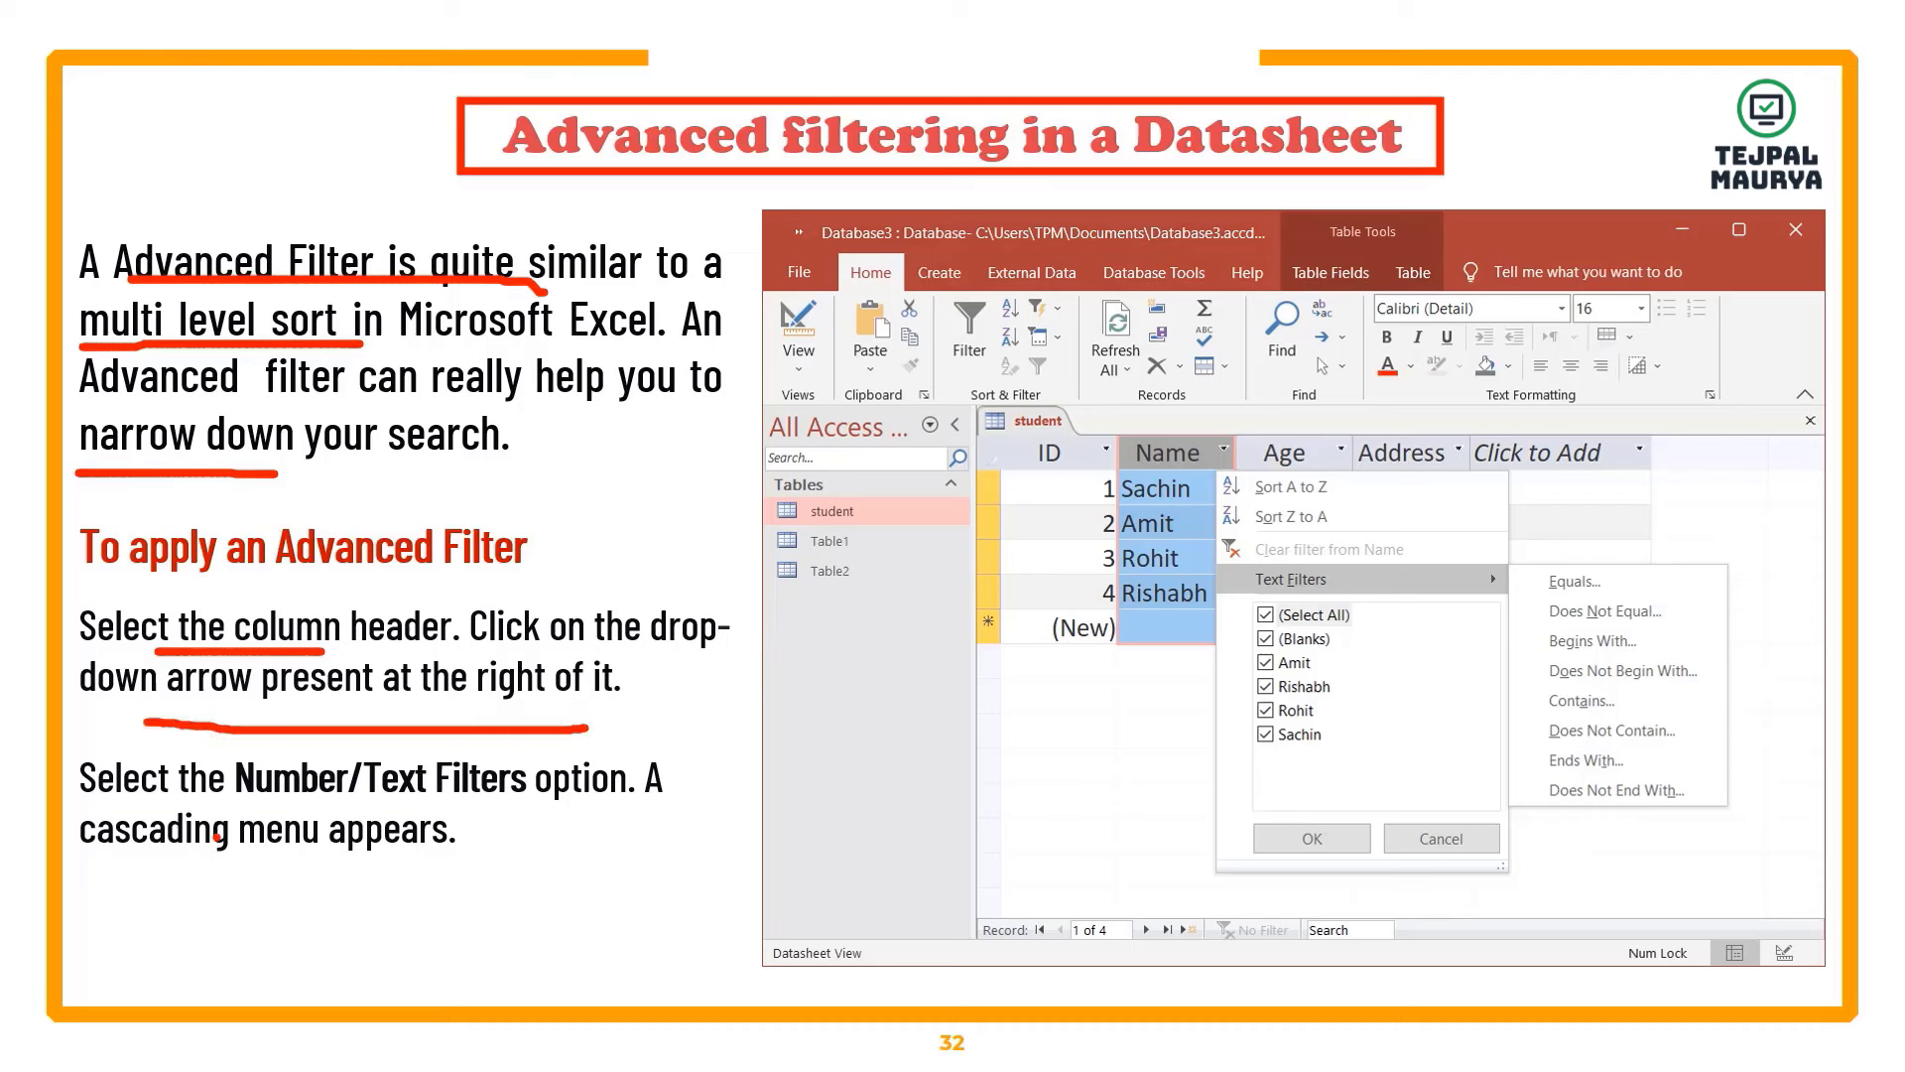
{"action": "left_click_drag", "start_coordinate": [239, 808], "coordinate": [423, 806]}
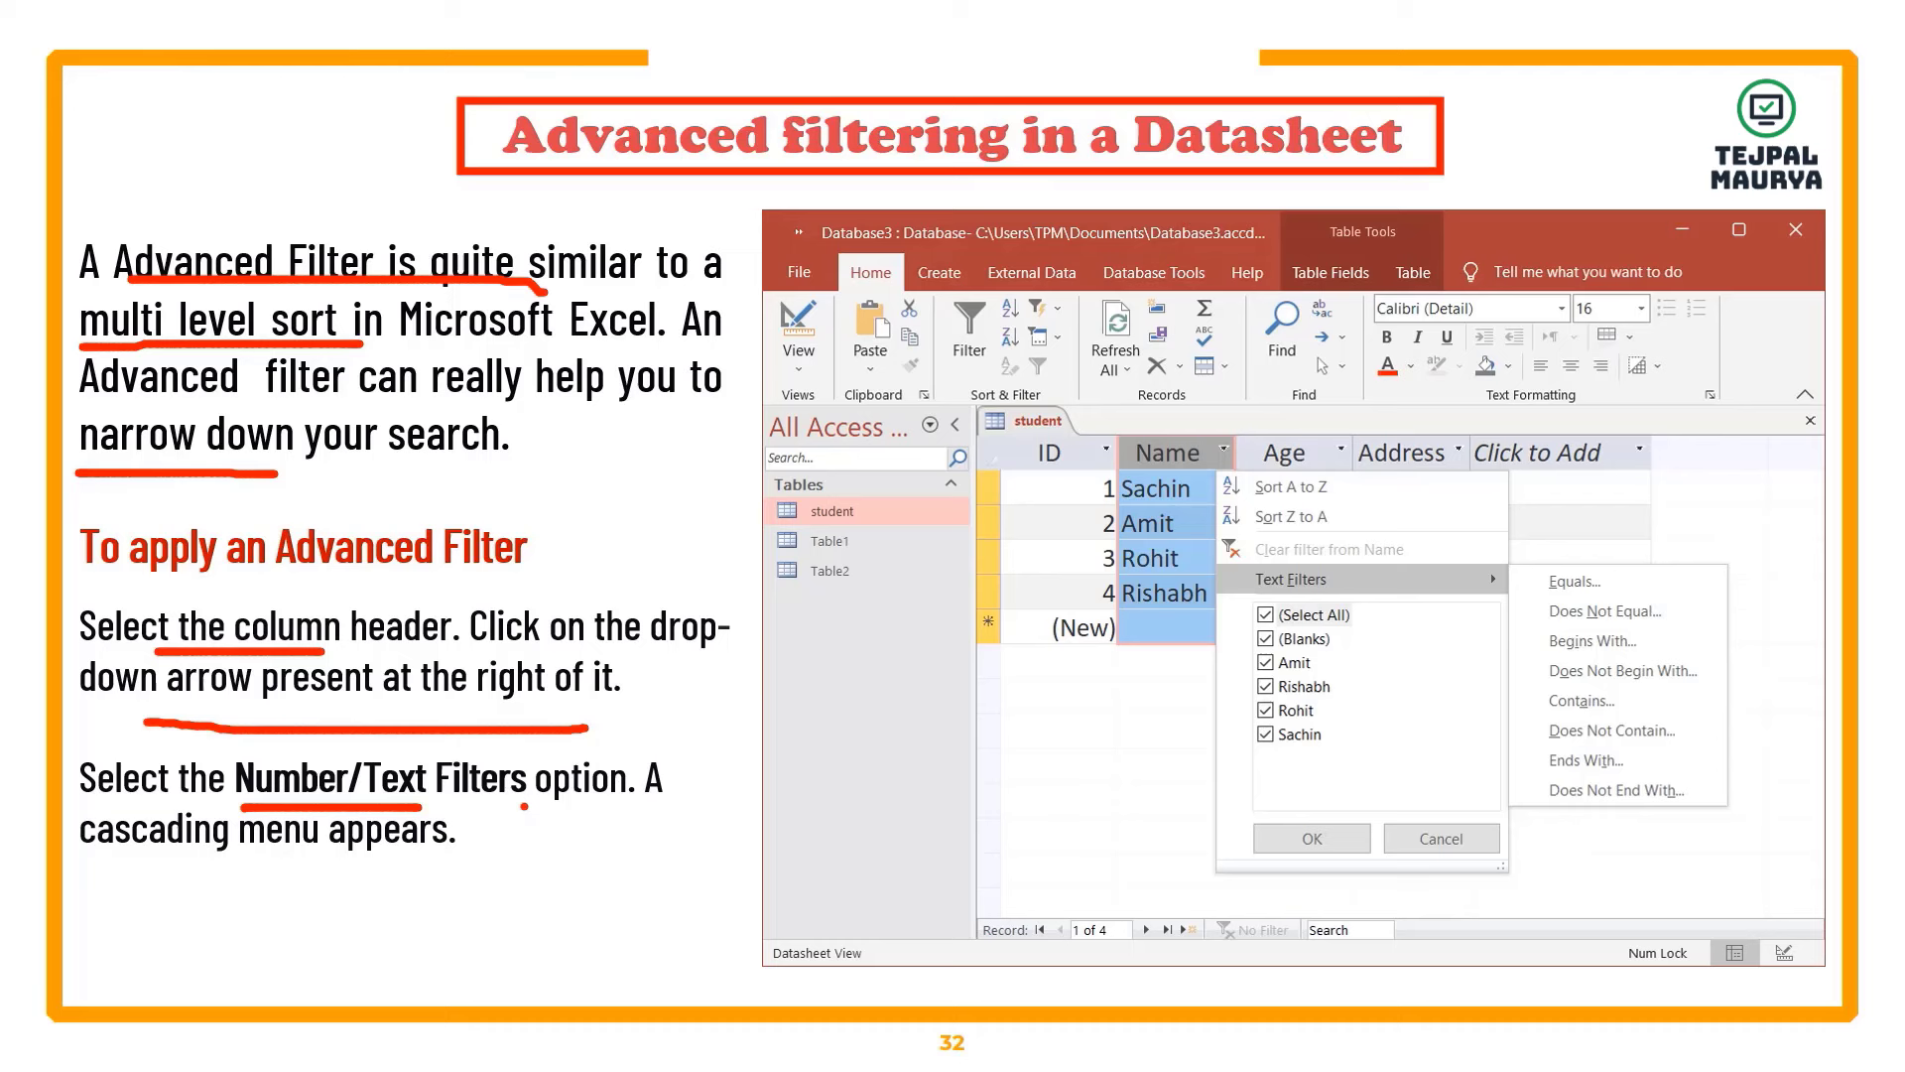
{"action": "mouse_move", "coordinate": [1109, 451]}
{"action": "left_mouse_down"}
{"action": "mouse_move", "coordinate": [1470, 574]}
{"action": "mouse_move", "coordinate": [1578, 871]}
{"action": "left_mouse_up"}
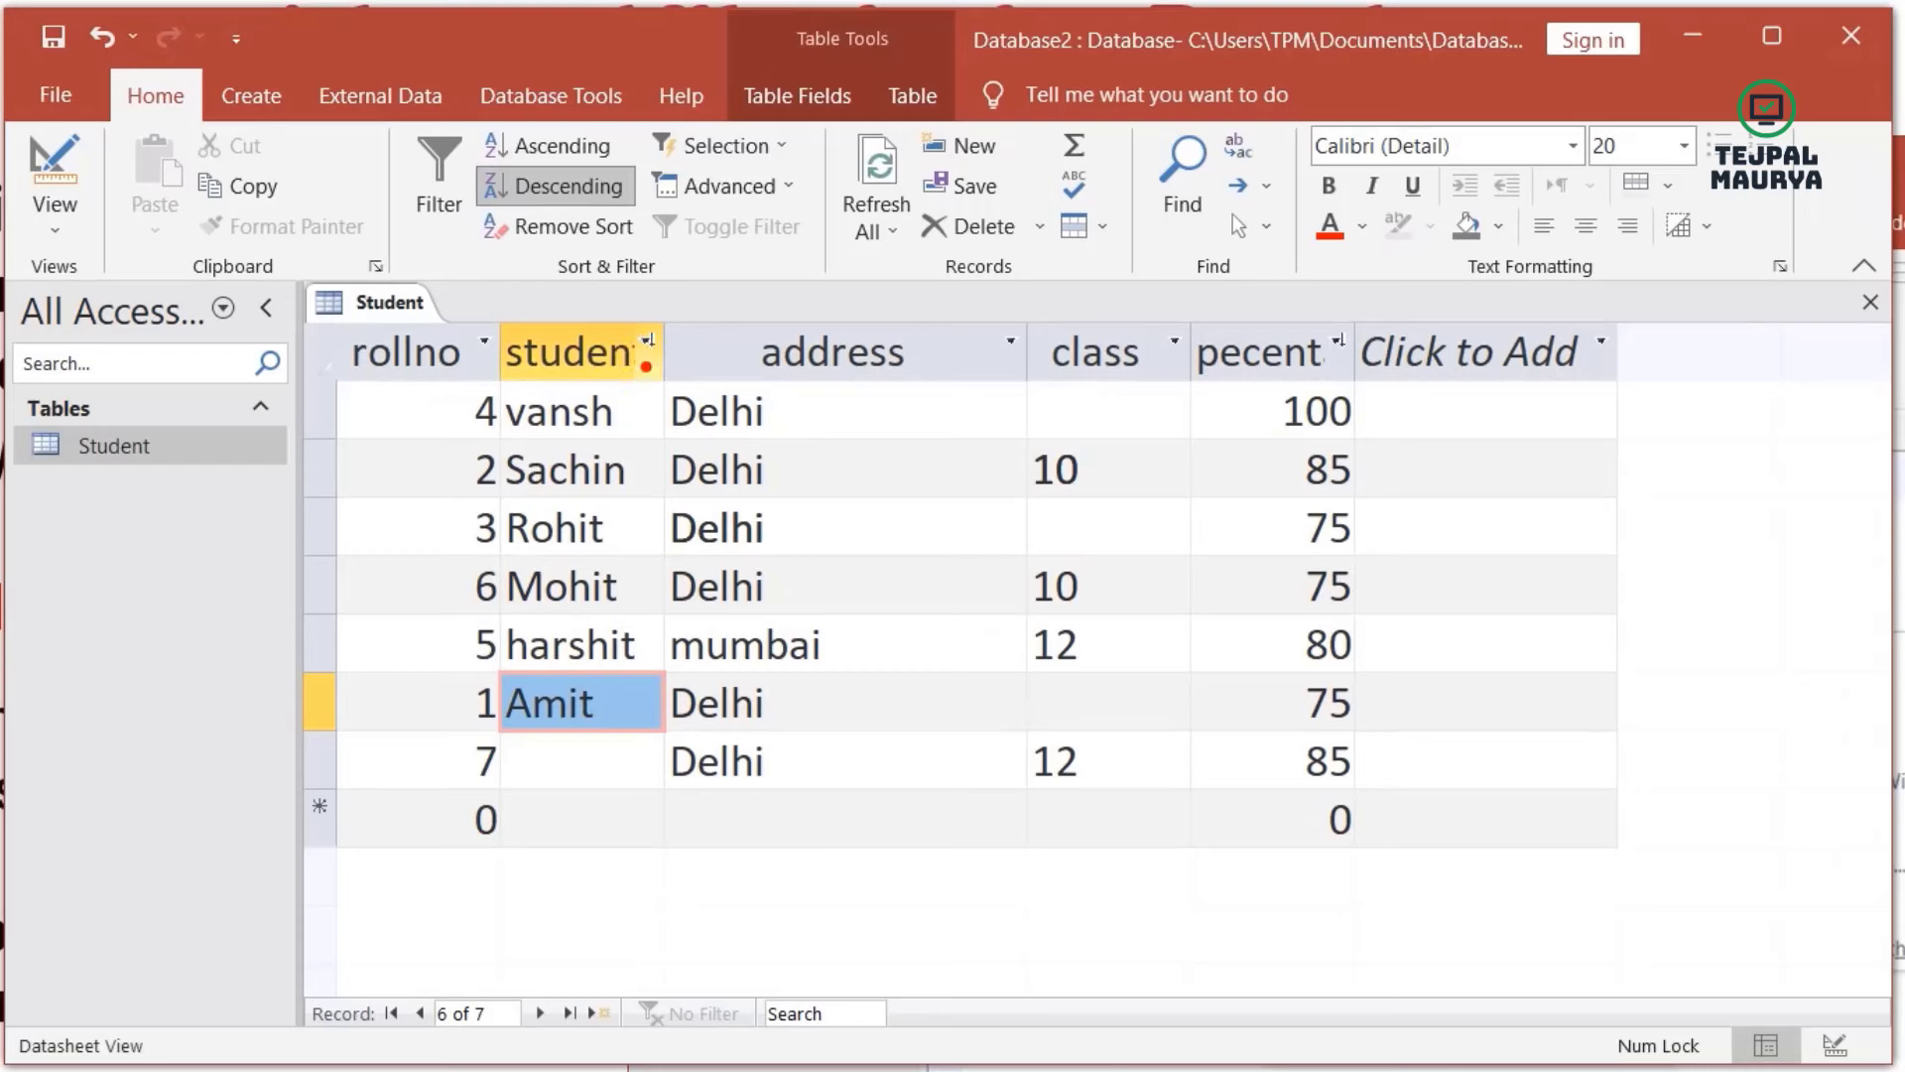
- Filter the student name column to show only the record with roll number 1
{"action": "left_click_drag", "start_coordinate": [521, 377], "coordinate": [695, 374]}
{"action": "left_click", "coordinate": [650, 343]}
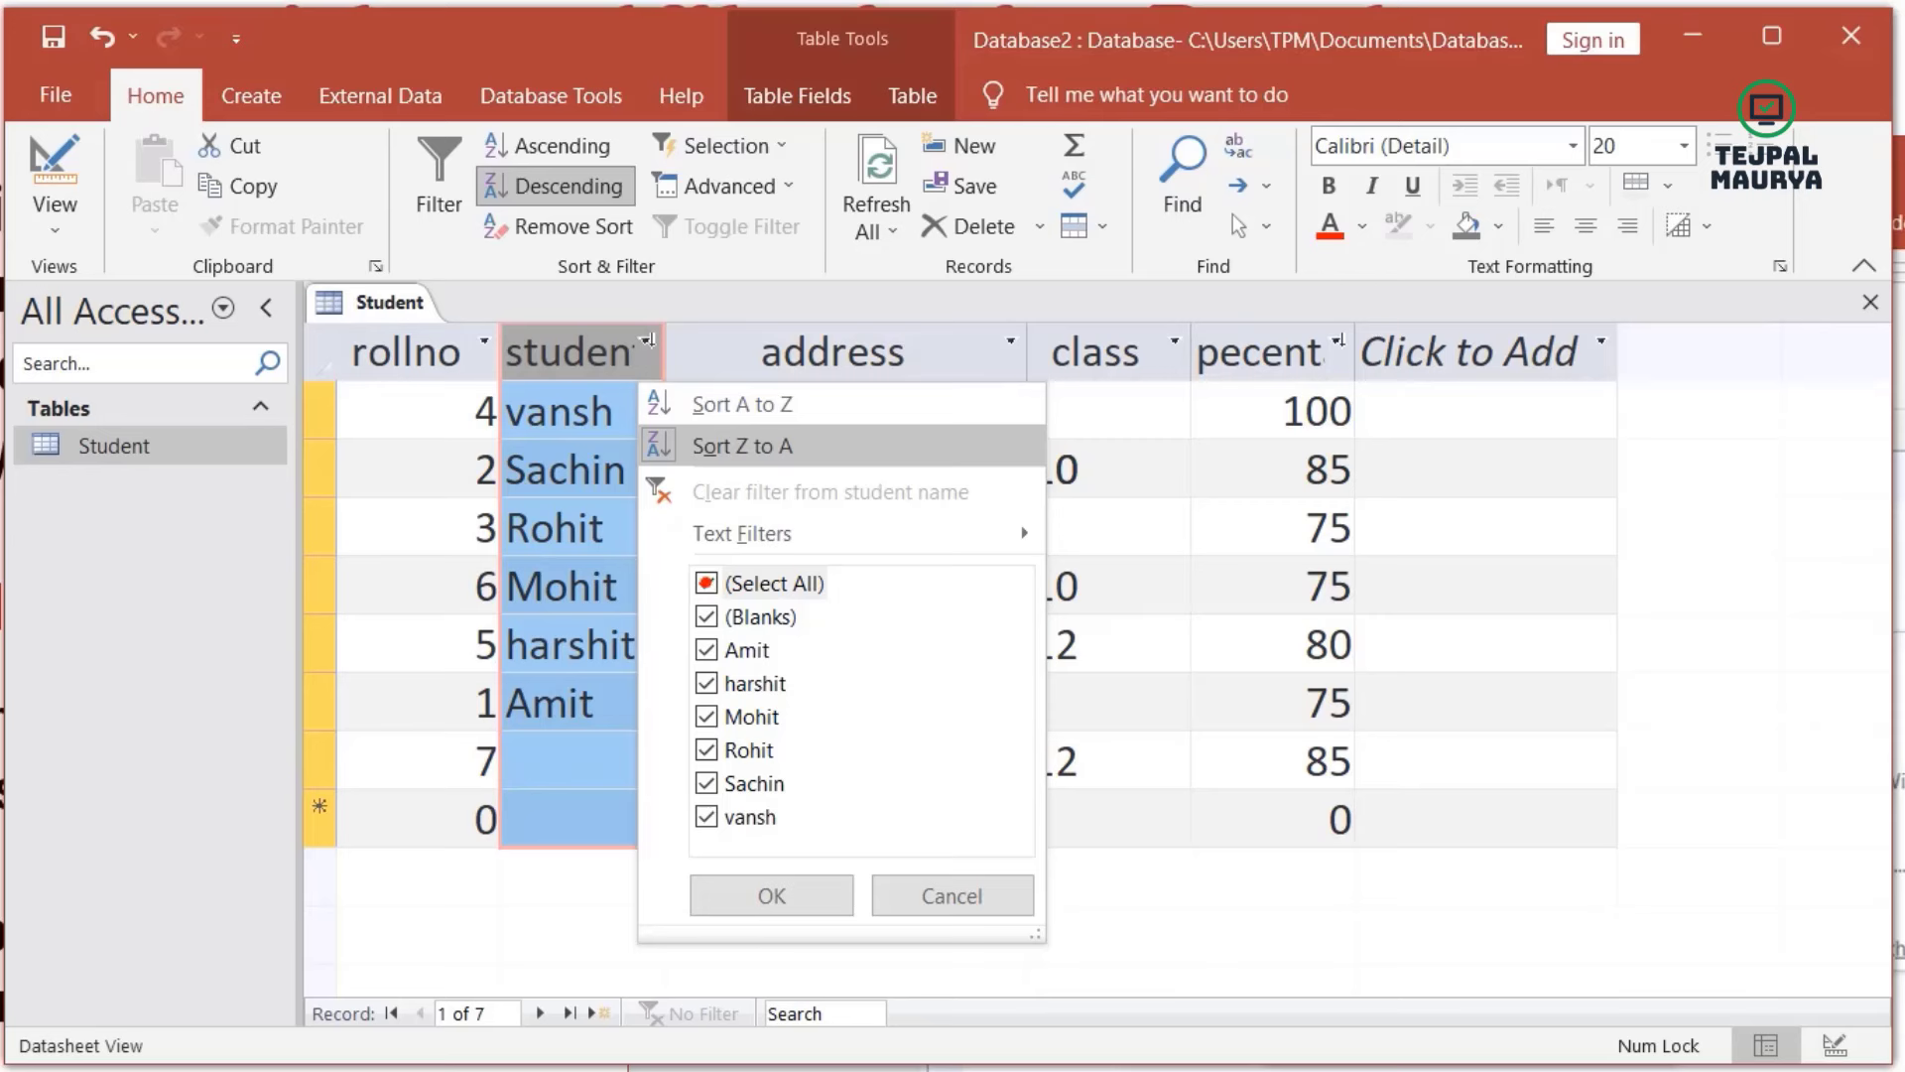
{"action": "left_click", "coordinate": [706, 582]}
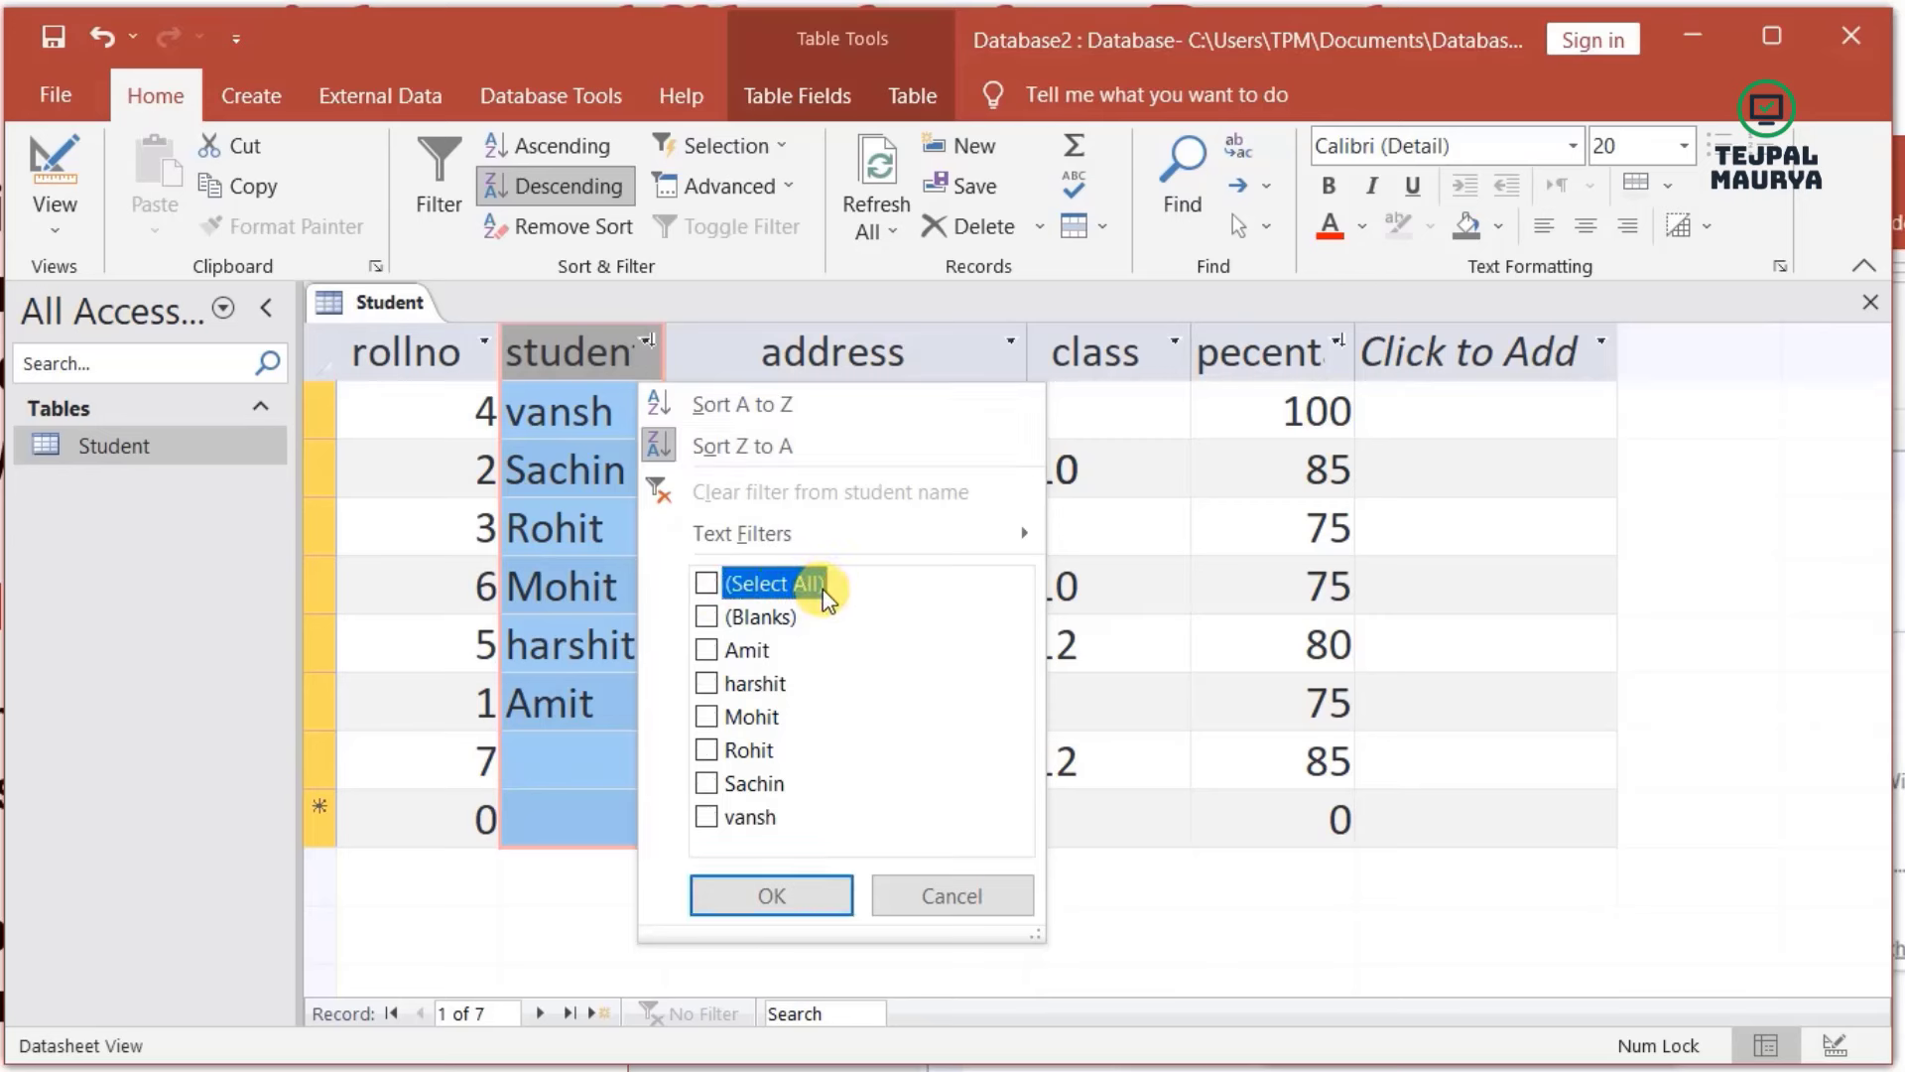
{"action": "left_click", "coordinate": [707, 649]}
{"action": "left_click", "coordinate": [799, 896]}
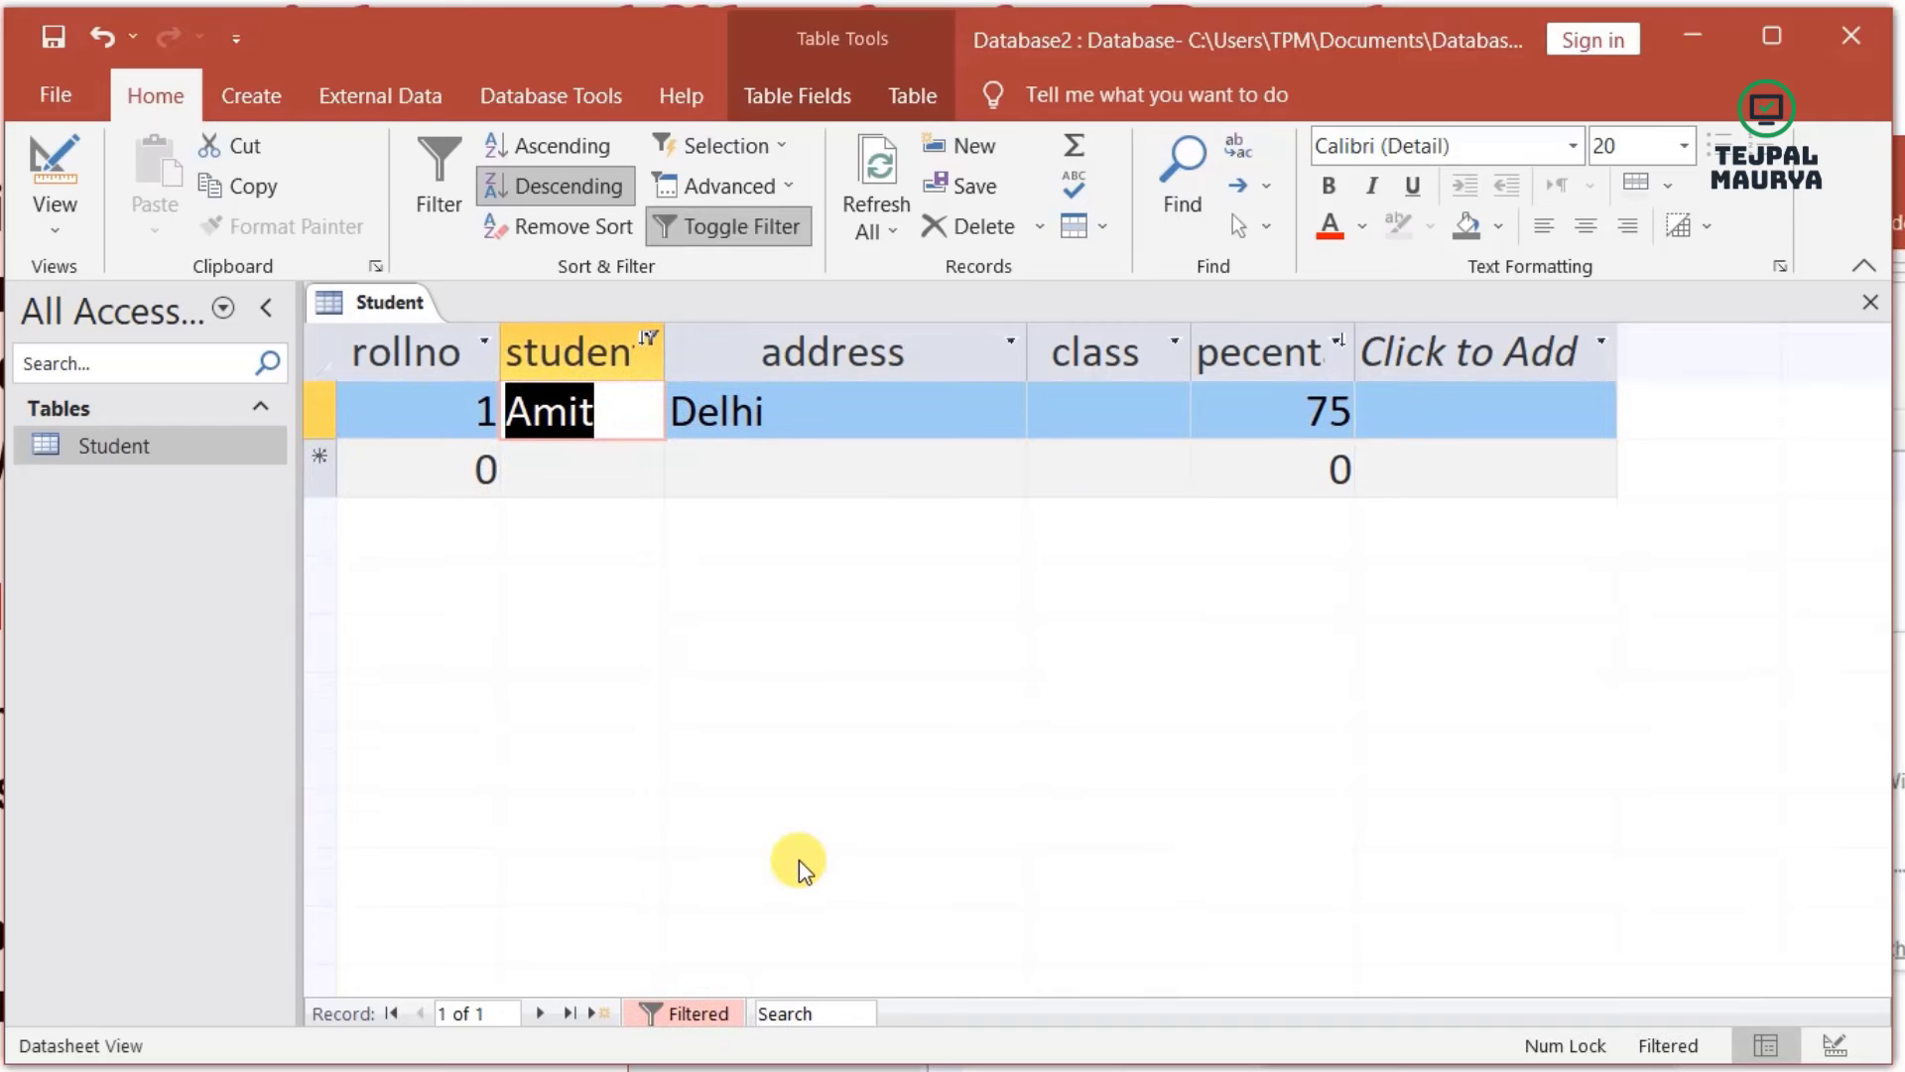
- Restore all records by selecting every value in the student name filter
{"action": "mouse_move", "coordinate": [663, 361]}
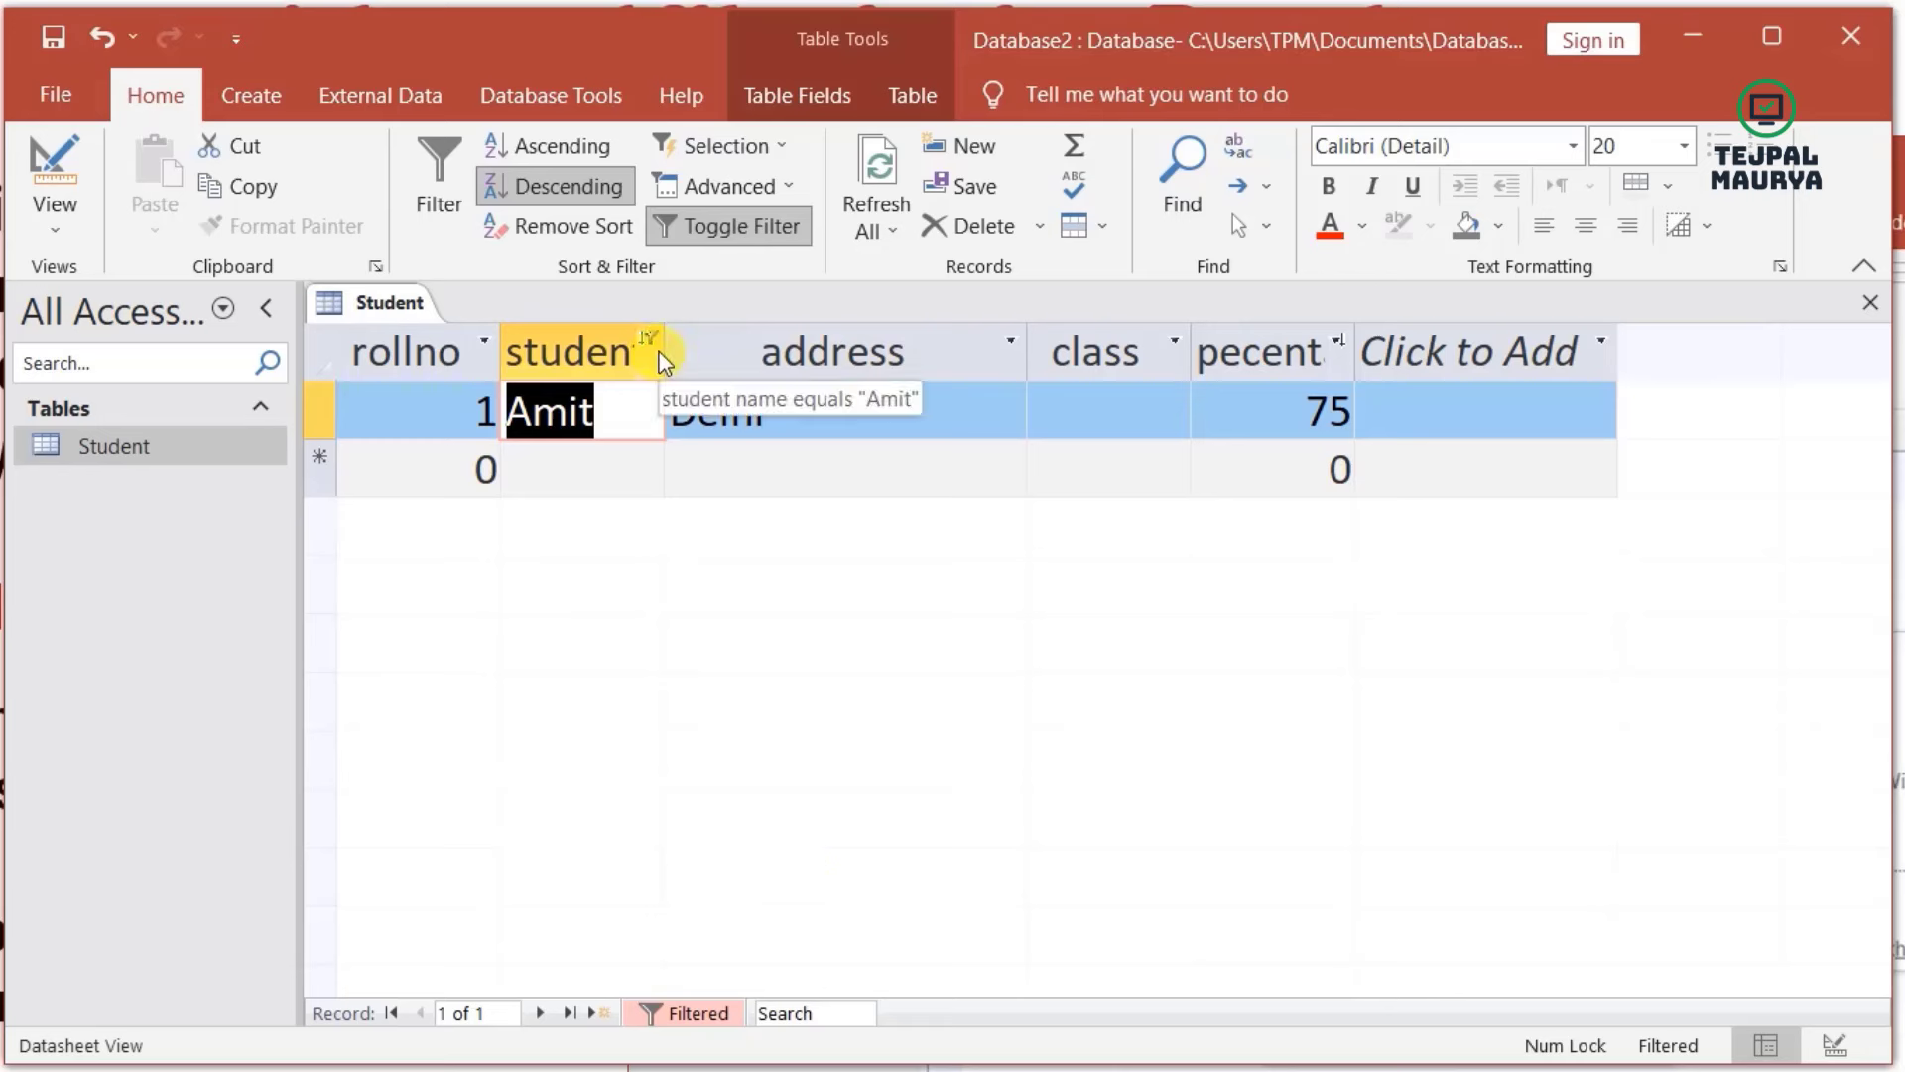
{"action": "left_click", "coordinate": [648, 339]}
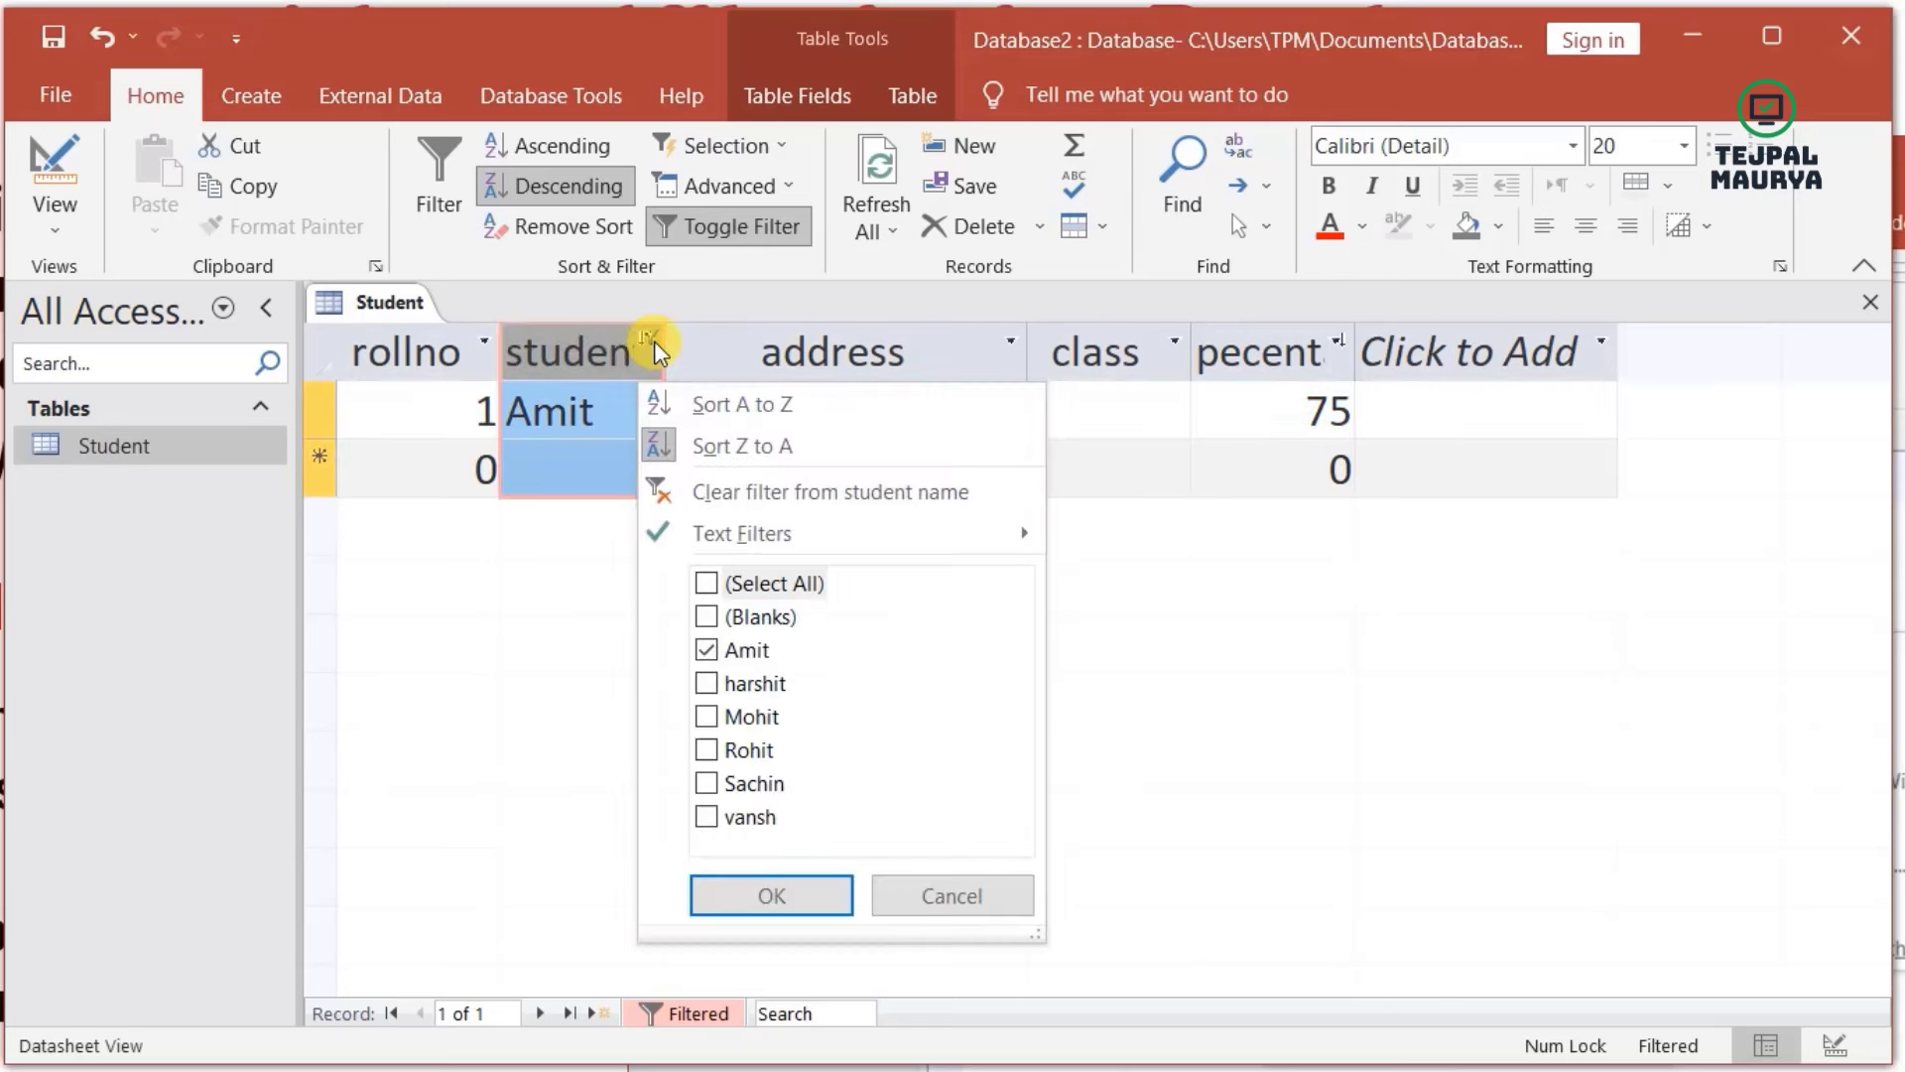
{"action": "left_click", "coordinate": [718, 585]}
{"action": "left_click", "coordinate": [793, 895]}
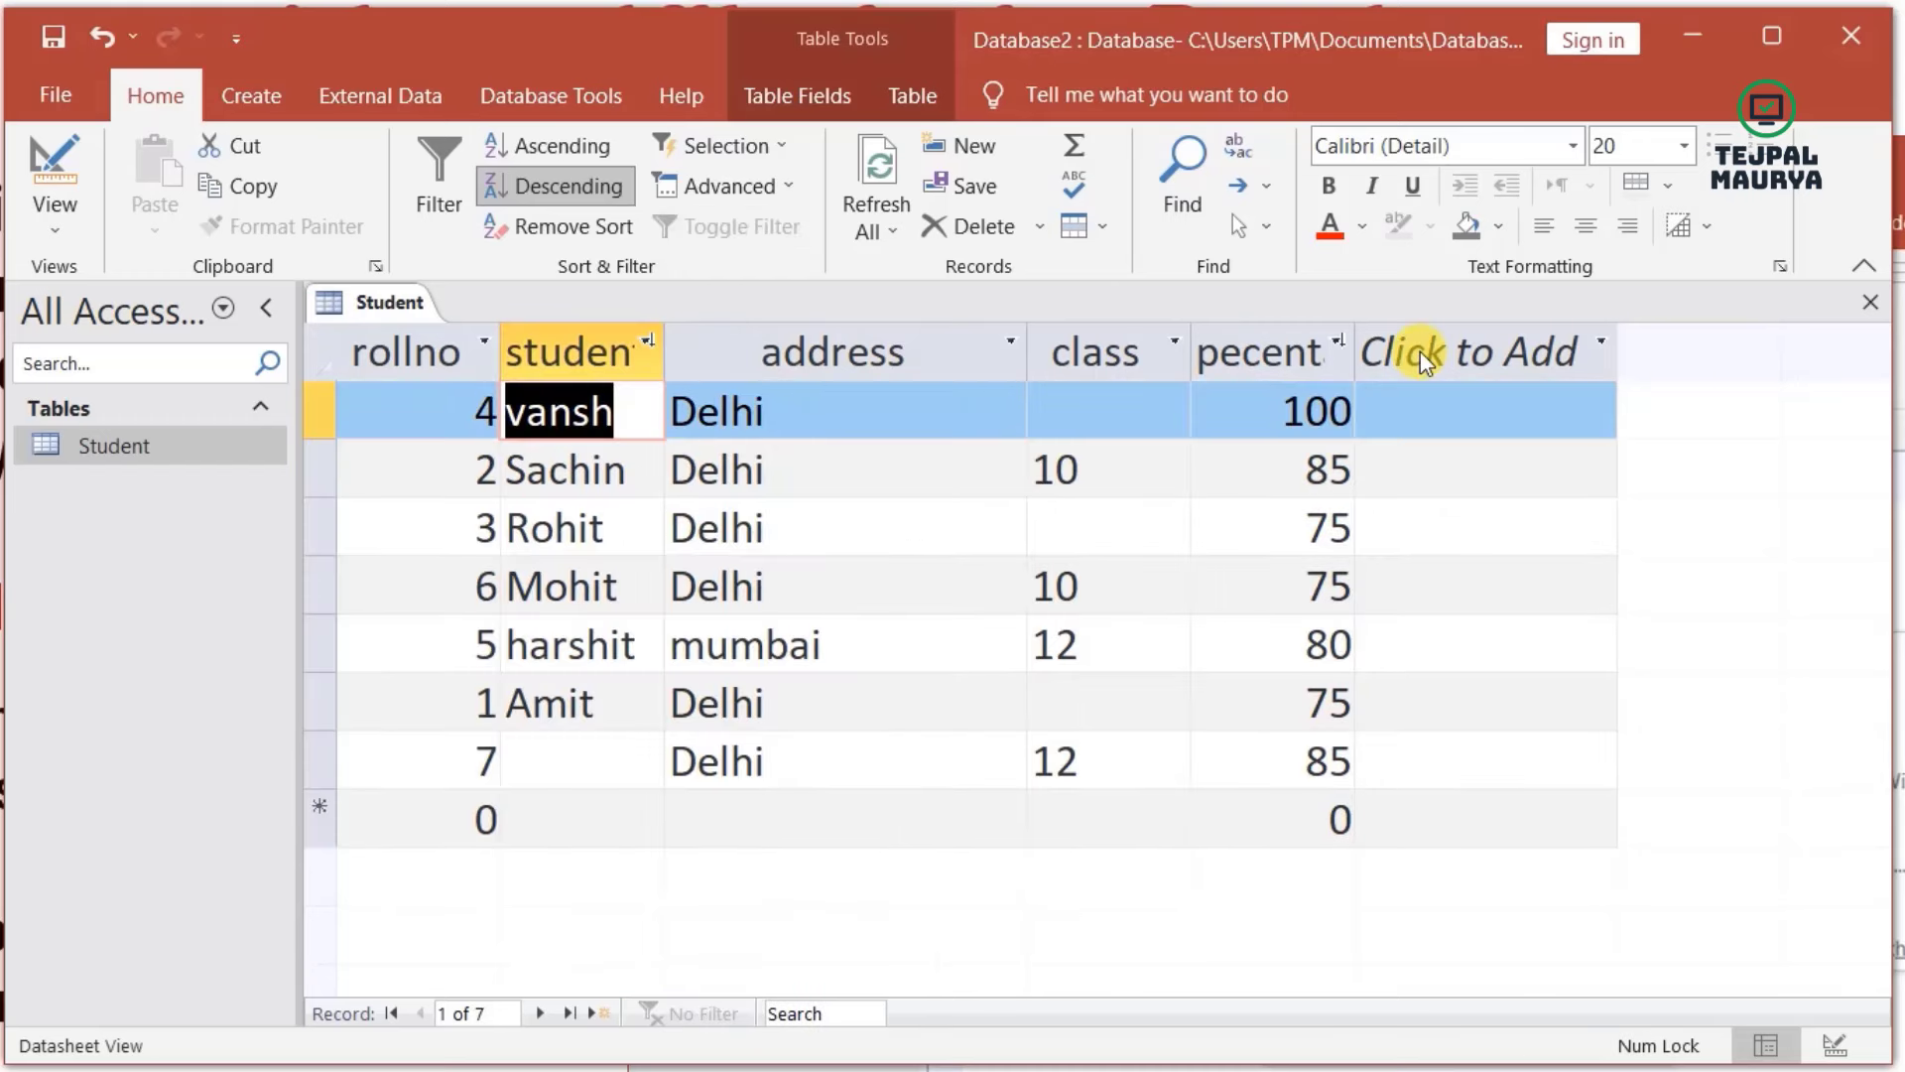
- Filter the Student records to percentages greater than or equal to 85 using a custom number filter
{"action": "left_click", "coordinate": [1336, 344]}
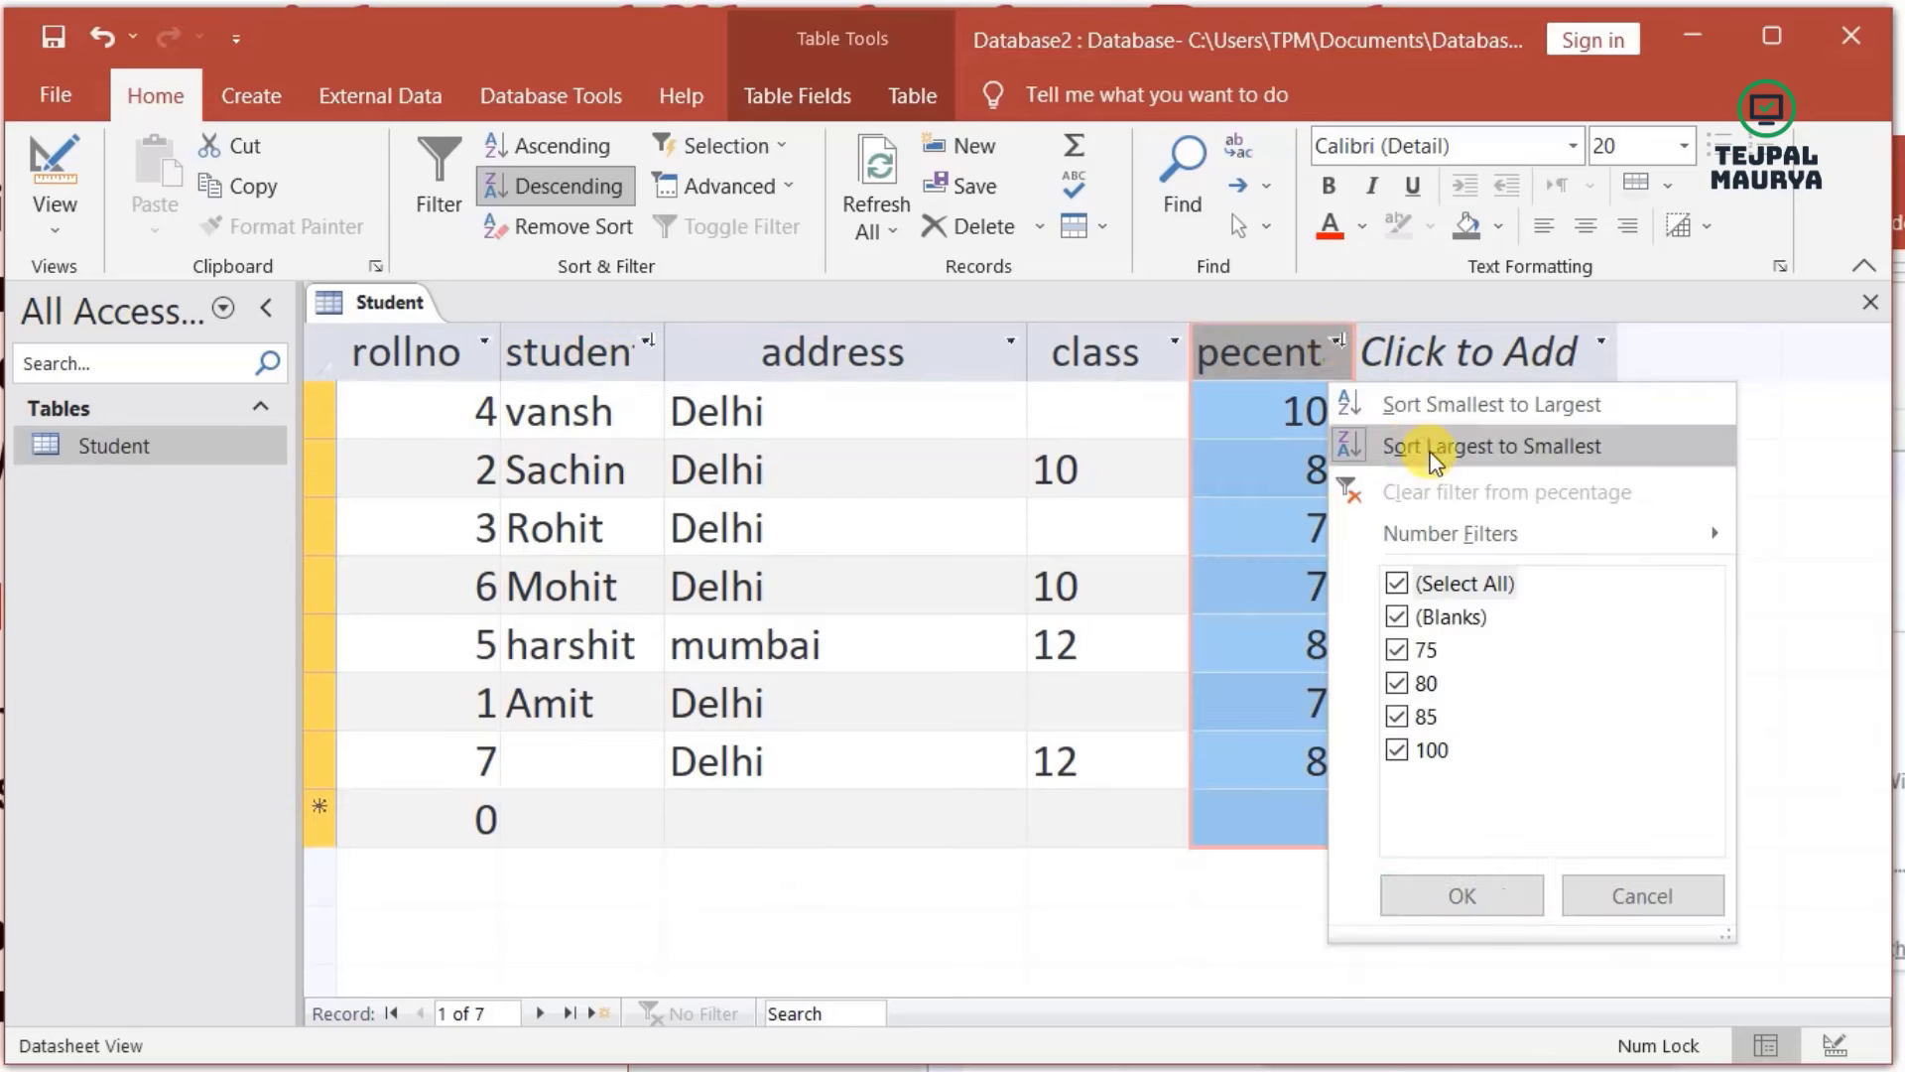
{"action": "mouse_move", "coordinate": [1393, 532]}
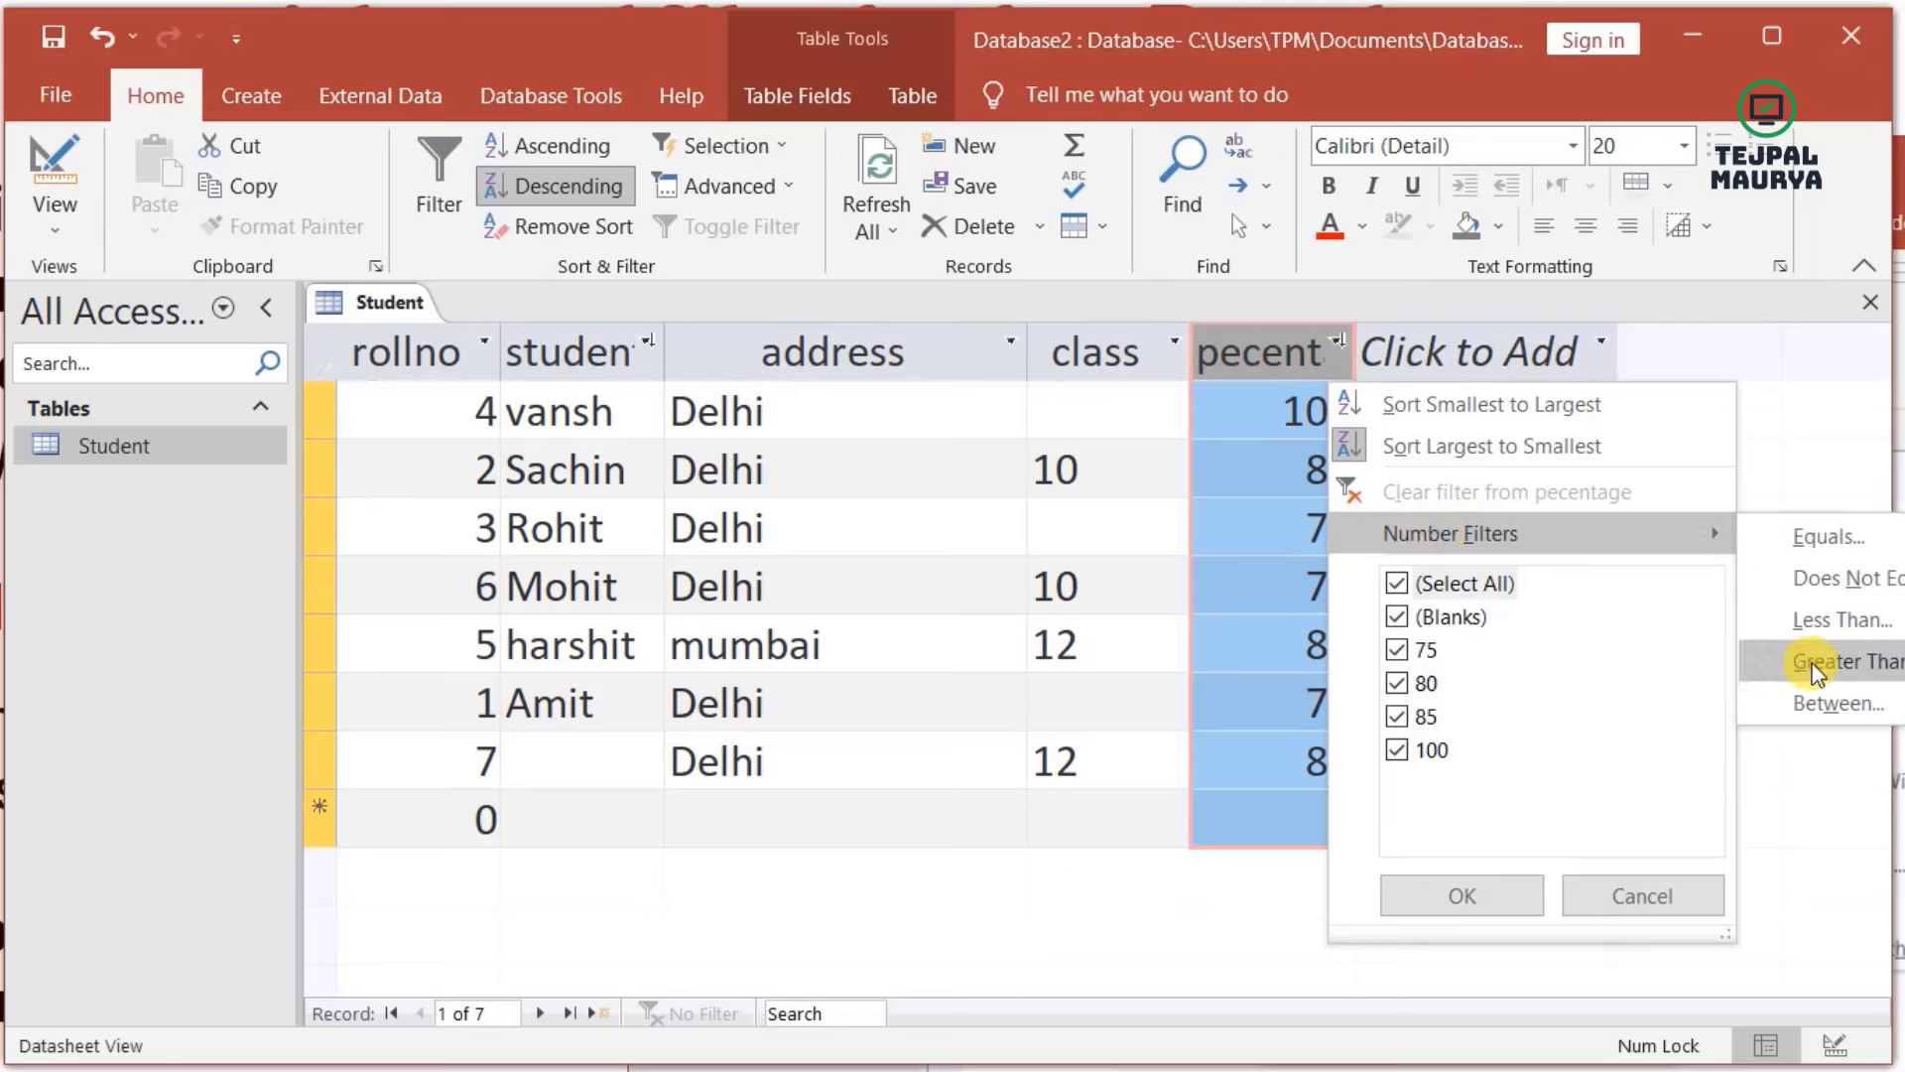
{"action": "left_click", "coordinate": [1873, 671]}
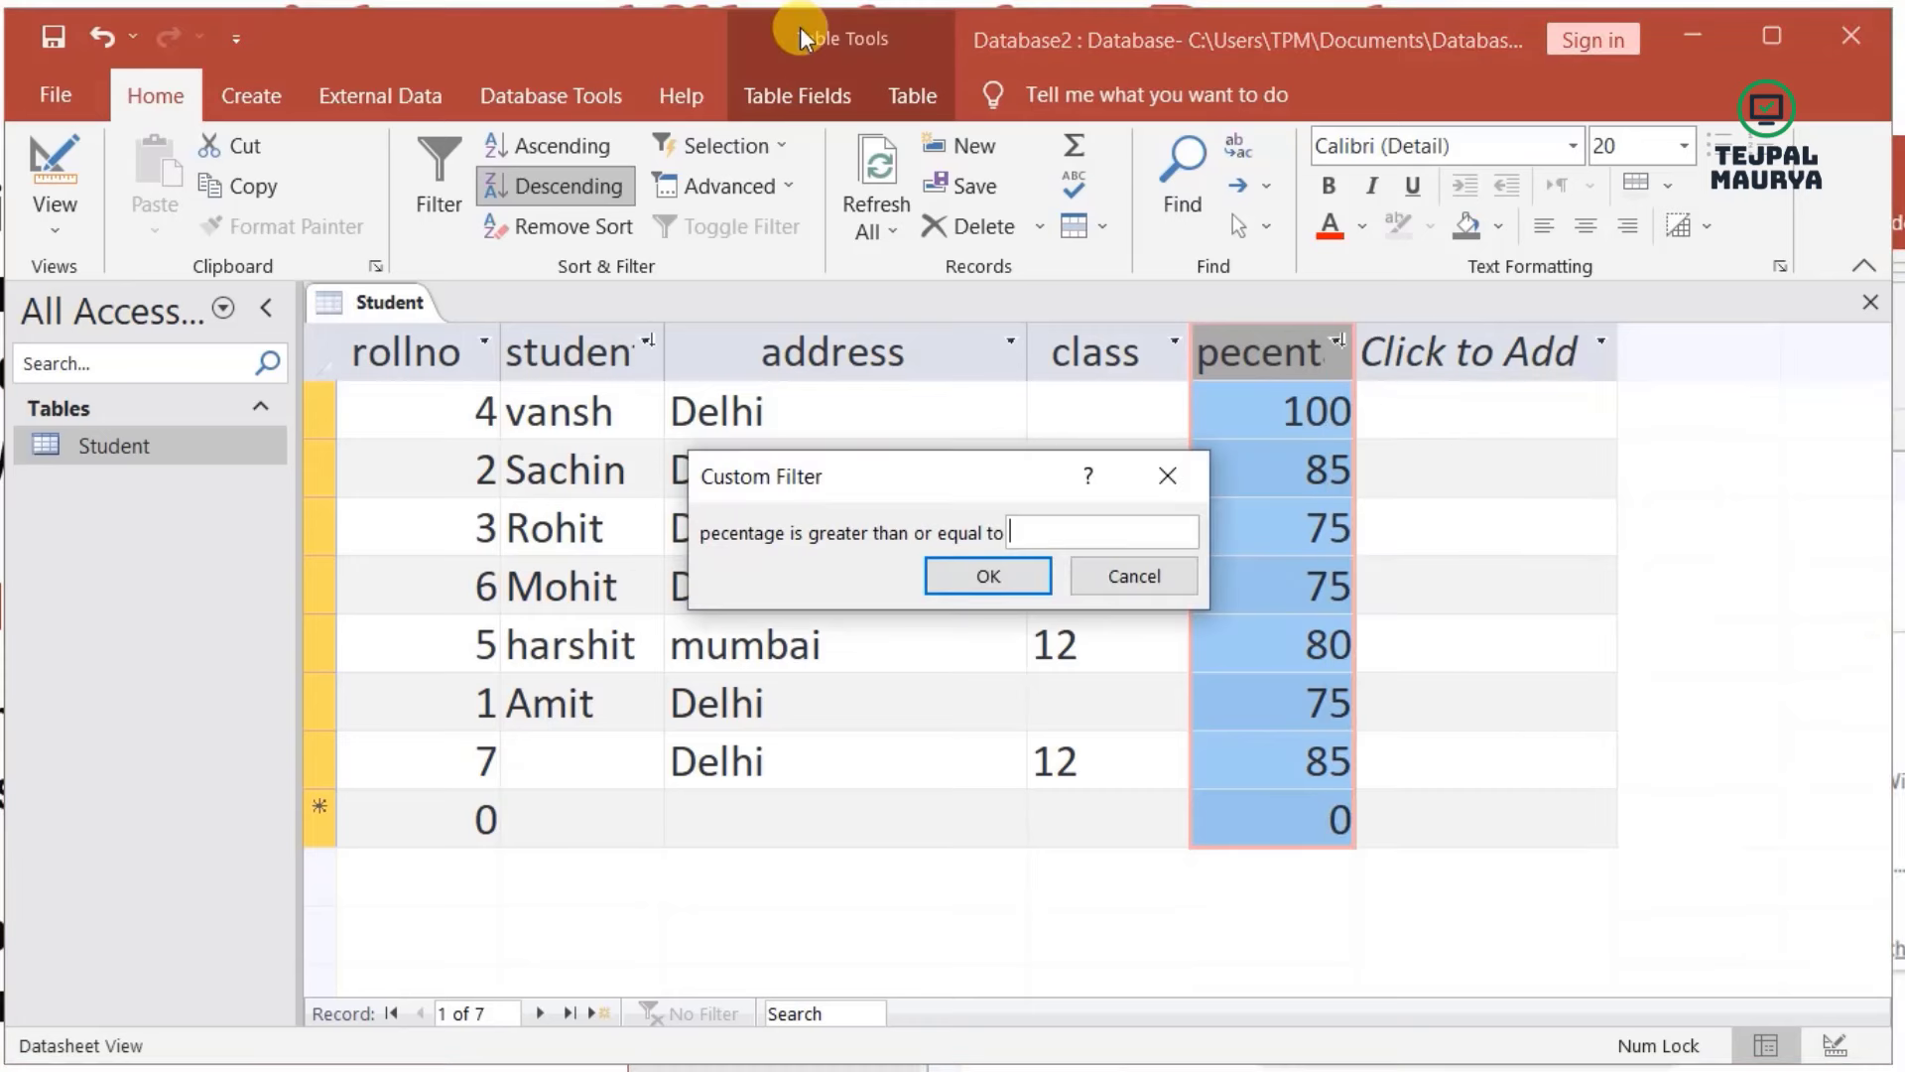
{"action": "type", "text": "85"}
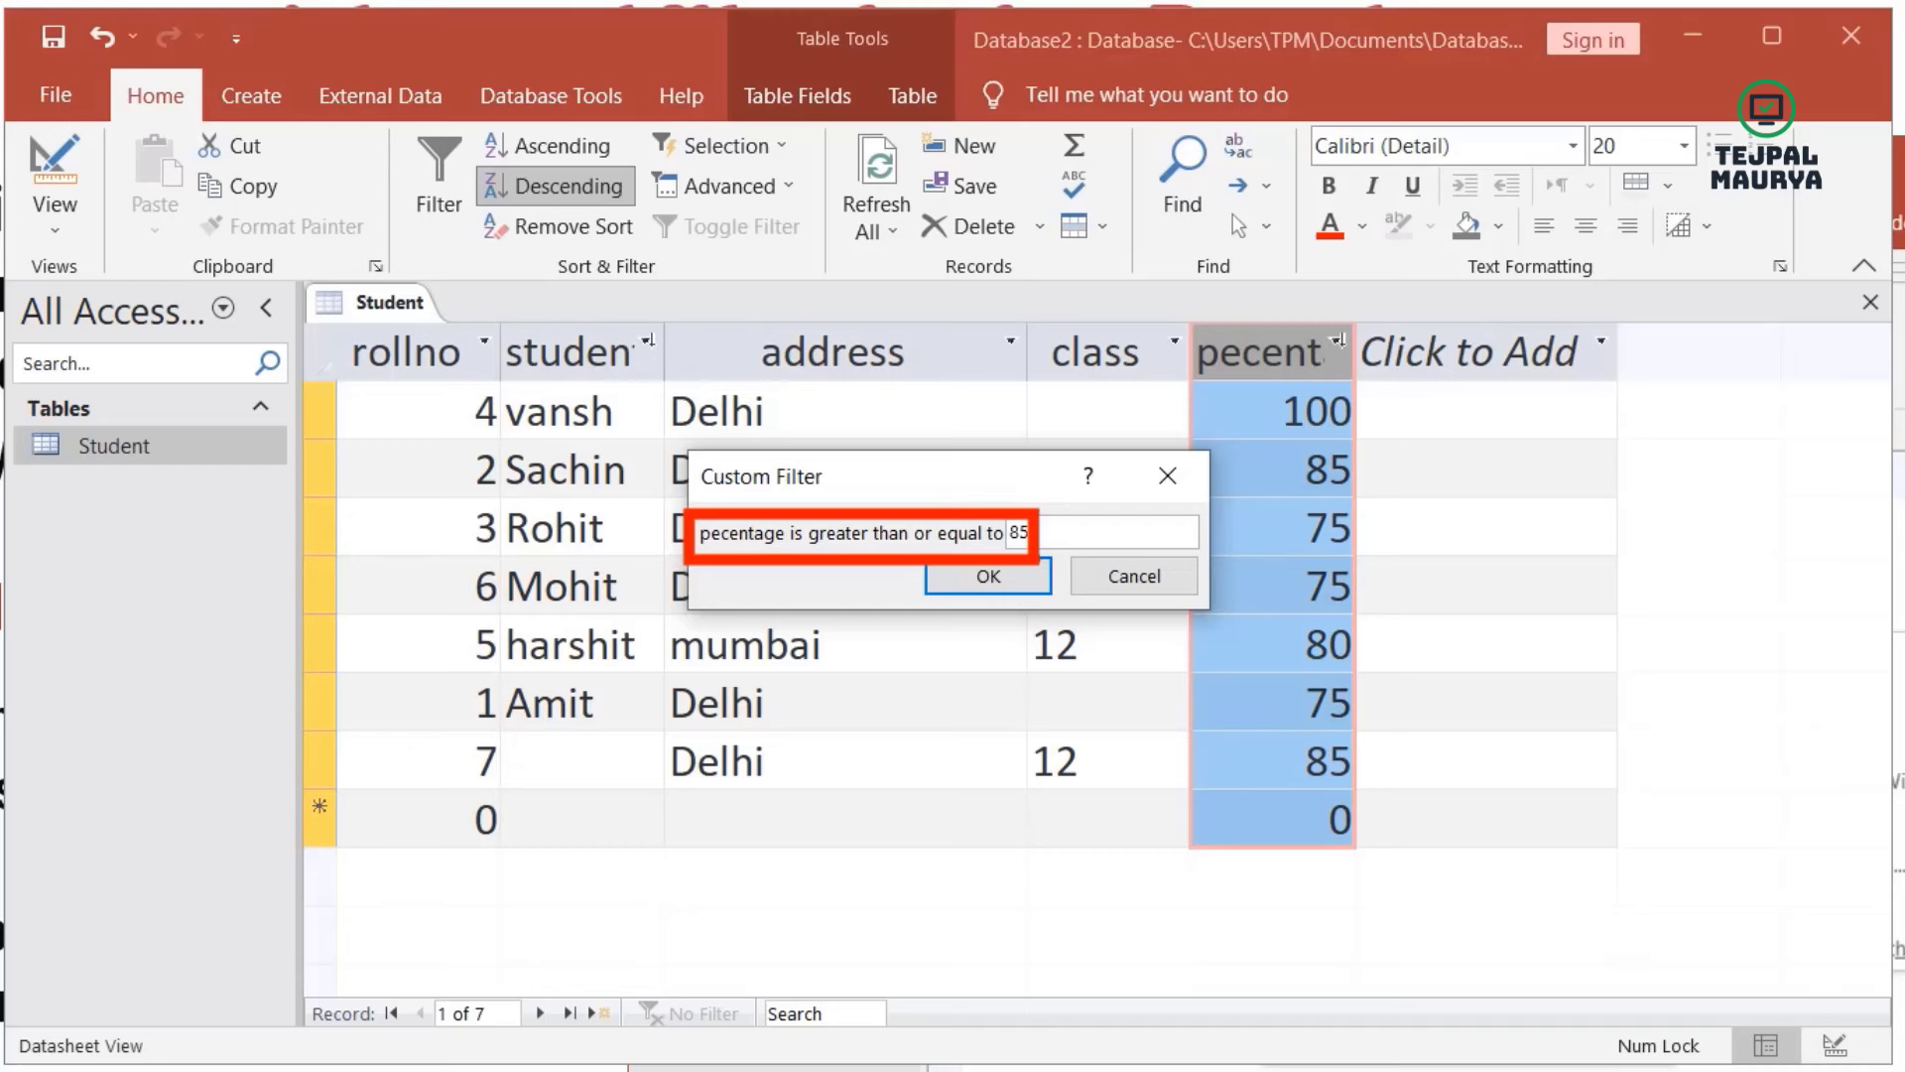
{"action": "left_click", "coordinate": [996, 567]}
{"action": "mouse_move", "coordinate": [1322, 478]}
{"action": "left_mouse_down"}
{"action": "mouse_move", "coordinate": [1377, 560]}
{"action": "mouse_move", "coordinate": [1387, 508]}
{"action": "mouse_move", "coordinate": [1525, 504]}
{"action": "left_mouse_up"}
{"action": "left_click_drag", "start_coordinate": [1361, 414], "coordinate": [1490, 359]}
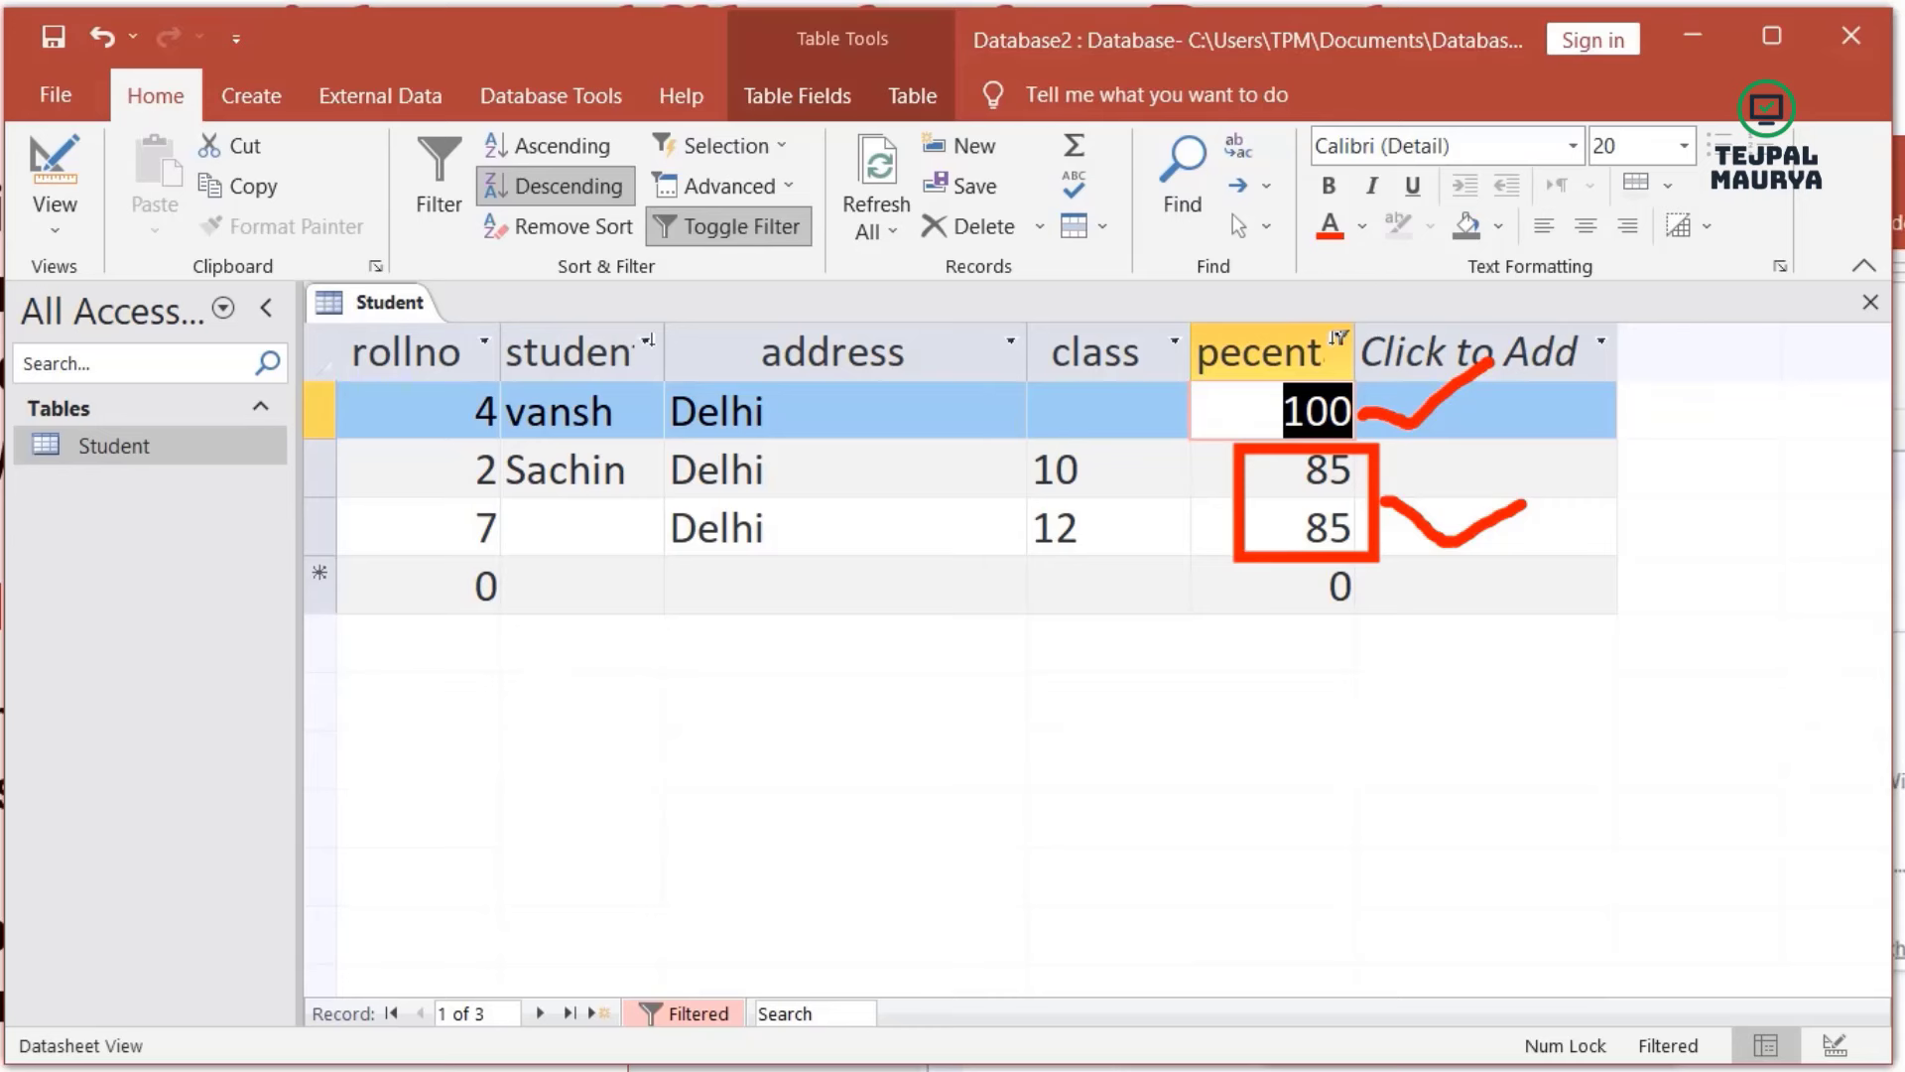
{"action": "key", "text": "Escape"}
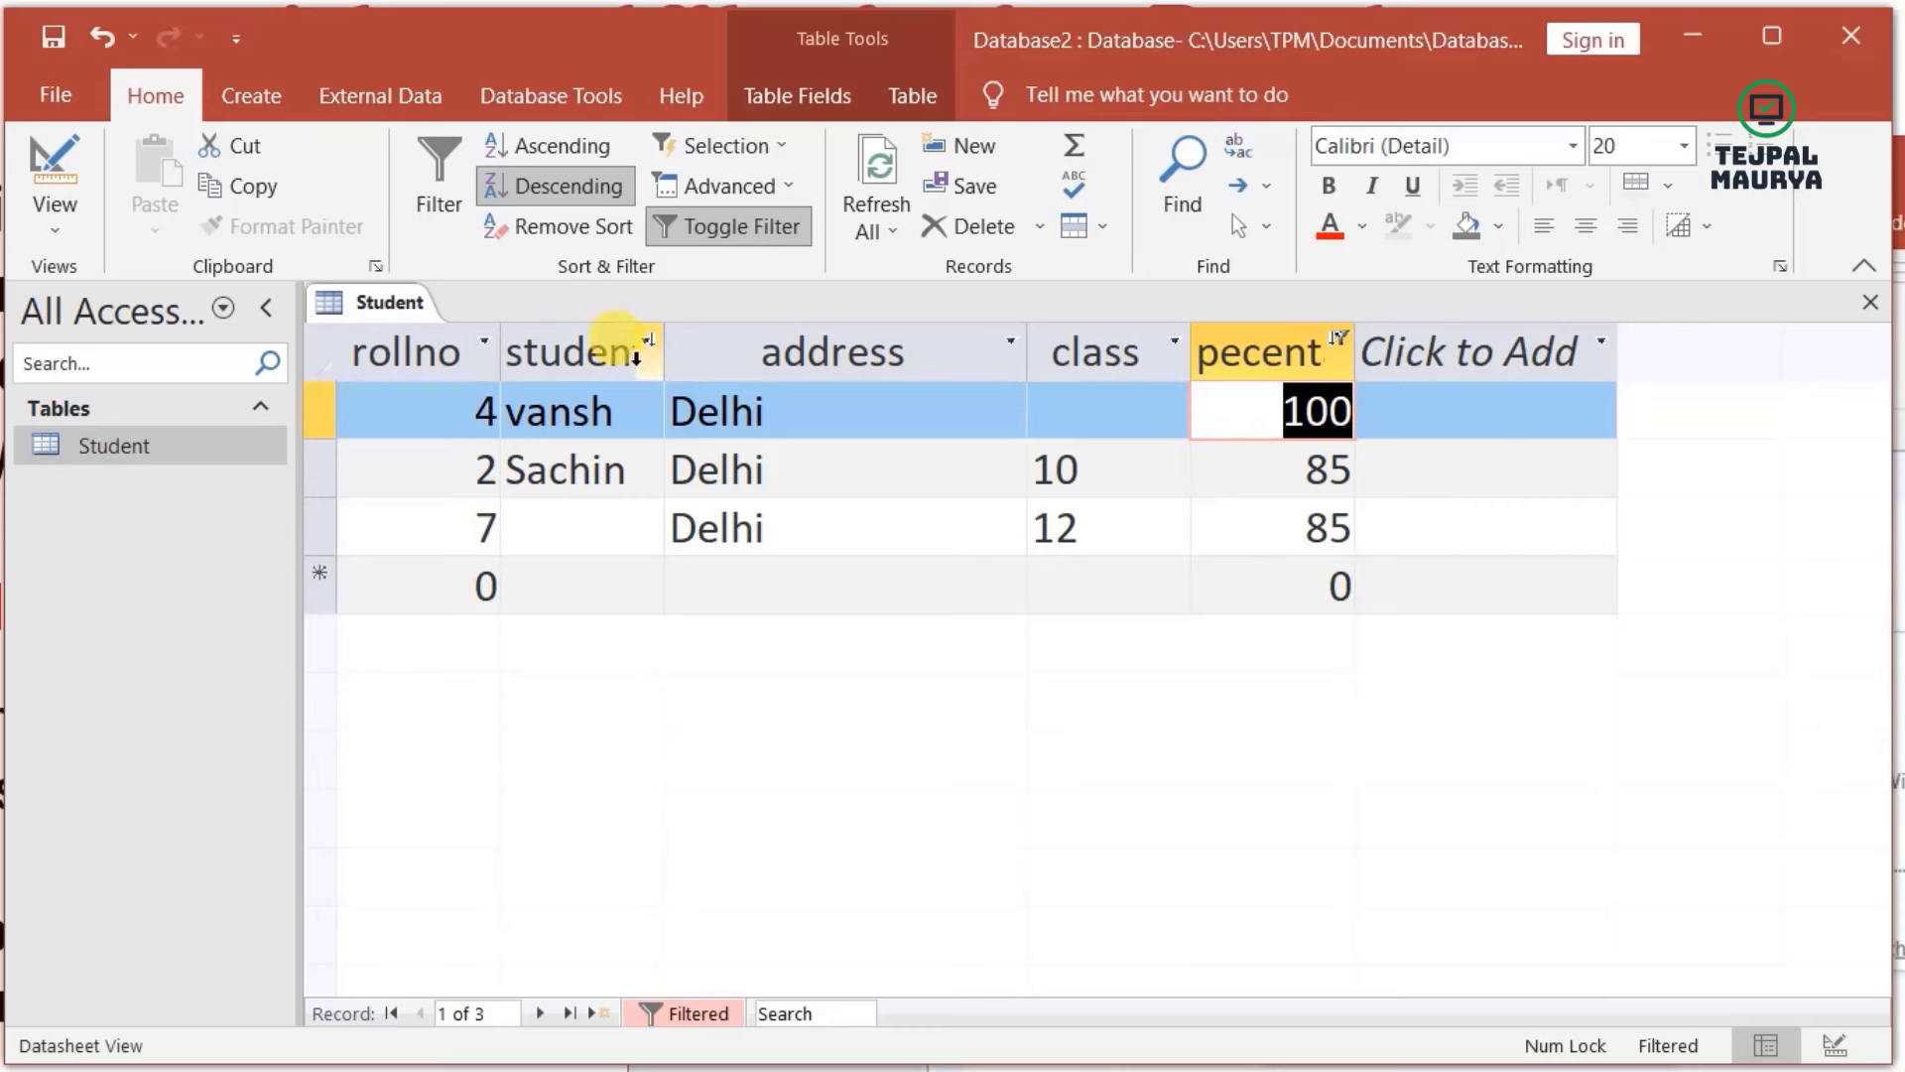
- Remove the percentage filter so that all Student records are listed again
{"action": "left_click", "coordinate": [1339, 337]}
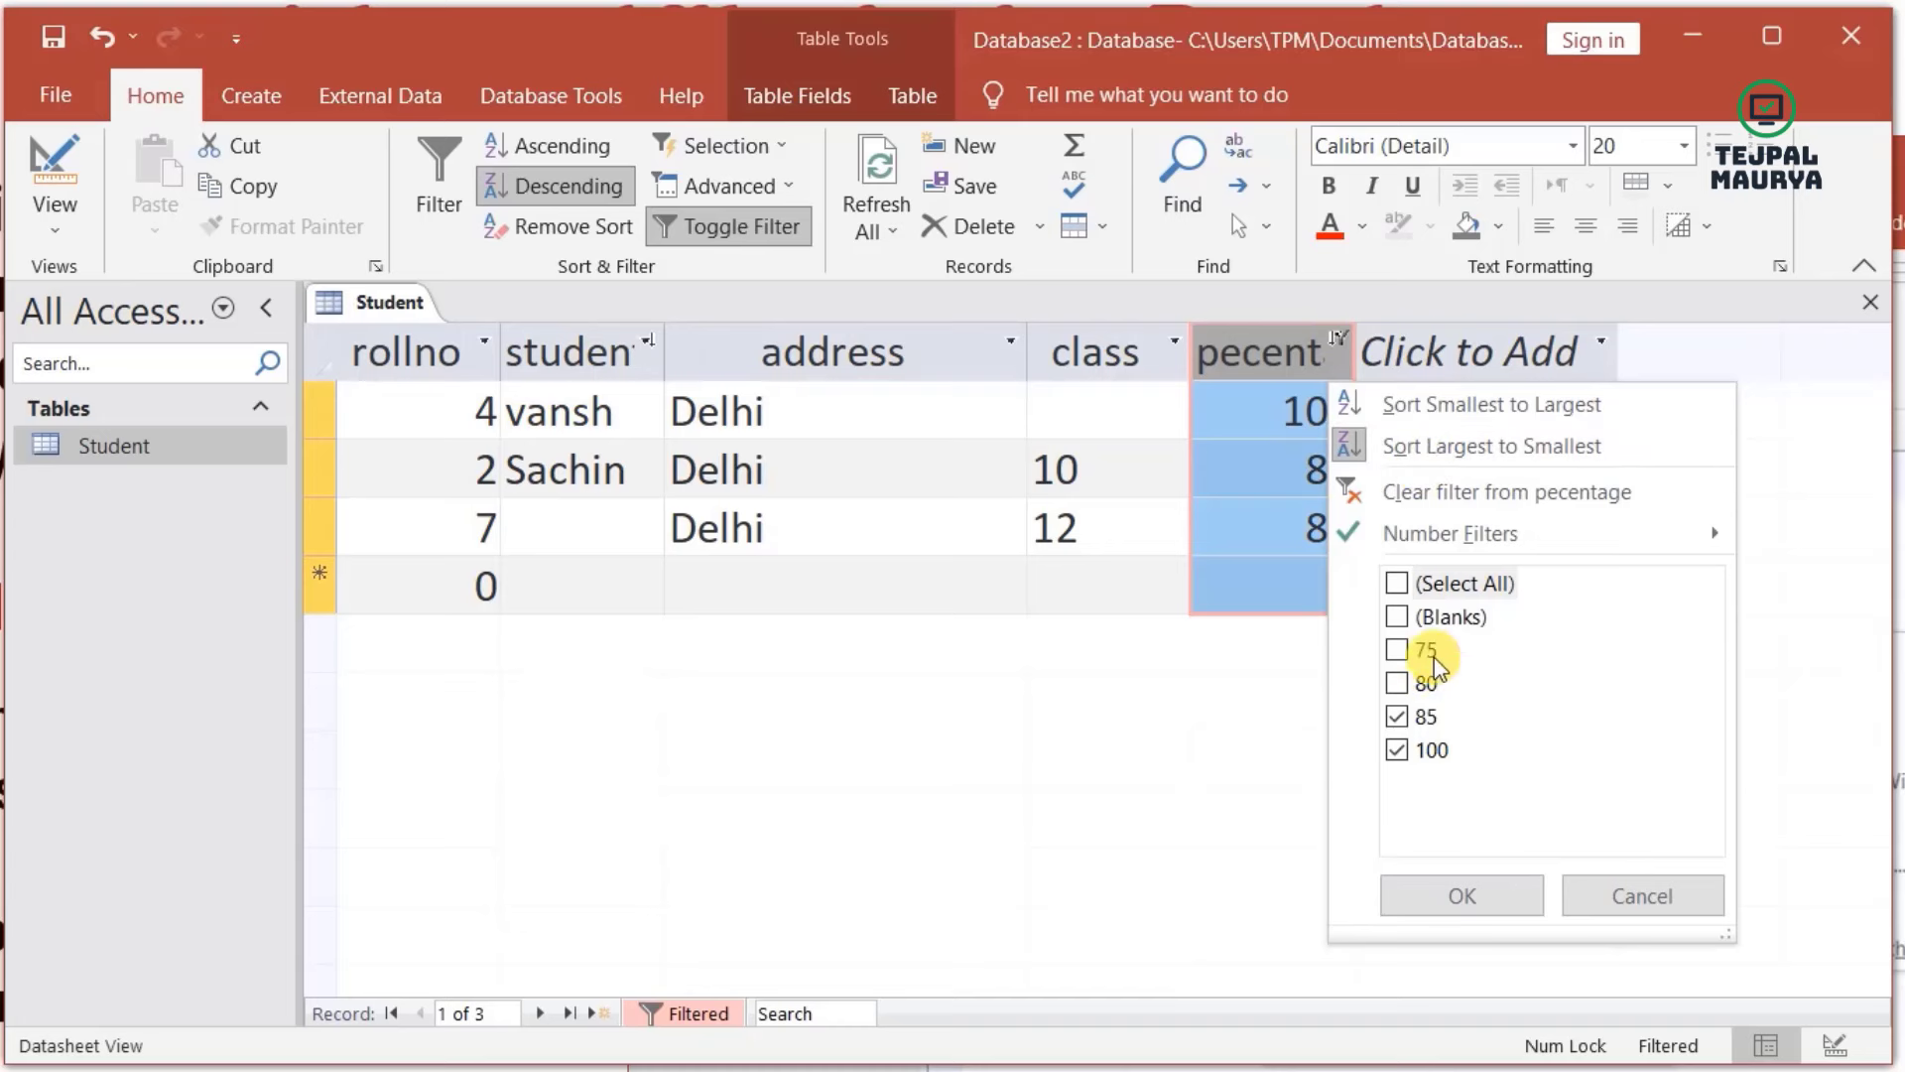
{"action": "left_click", "coordinate": [1399, 715]}
{"action": "left_click", "coordinate": [1399, 750]}
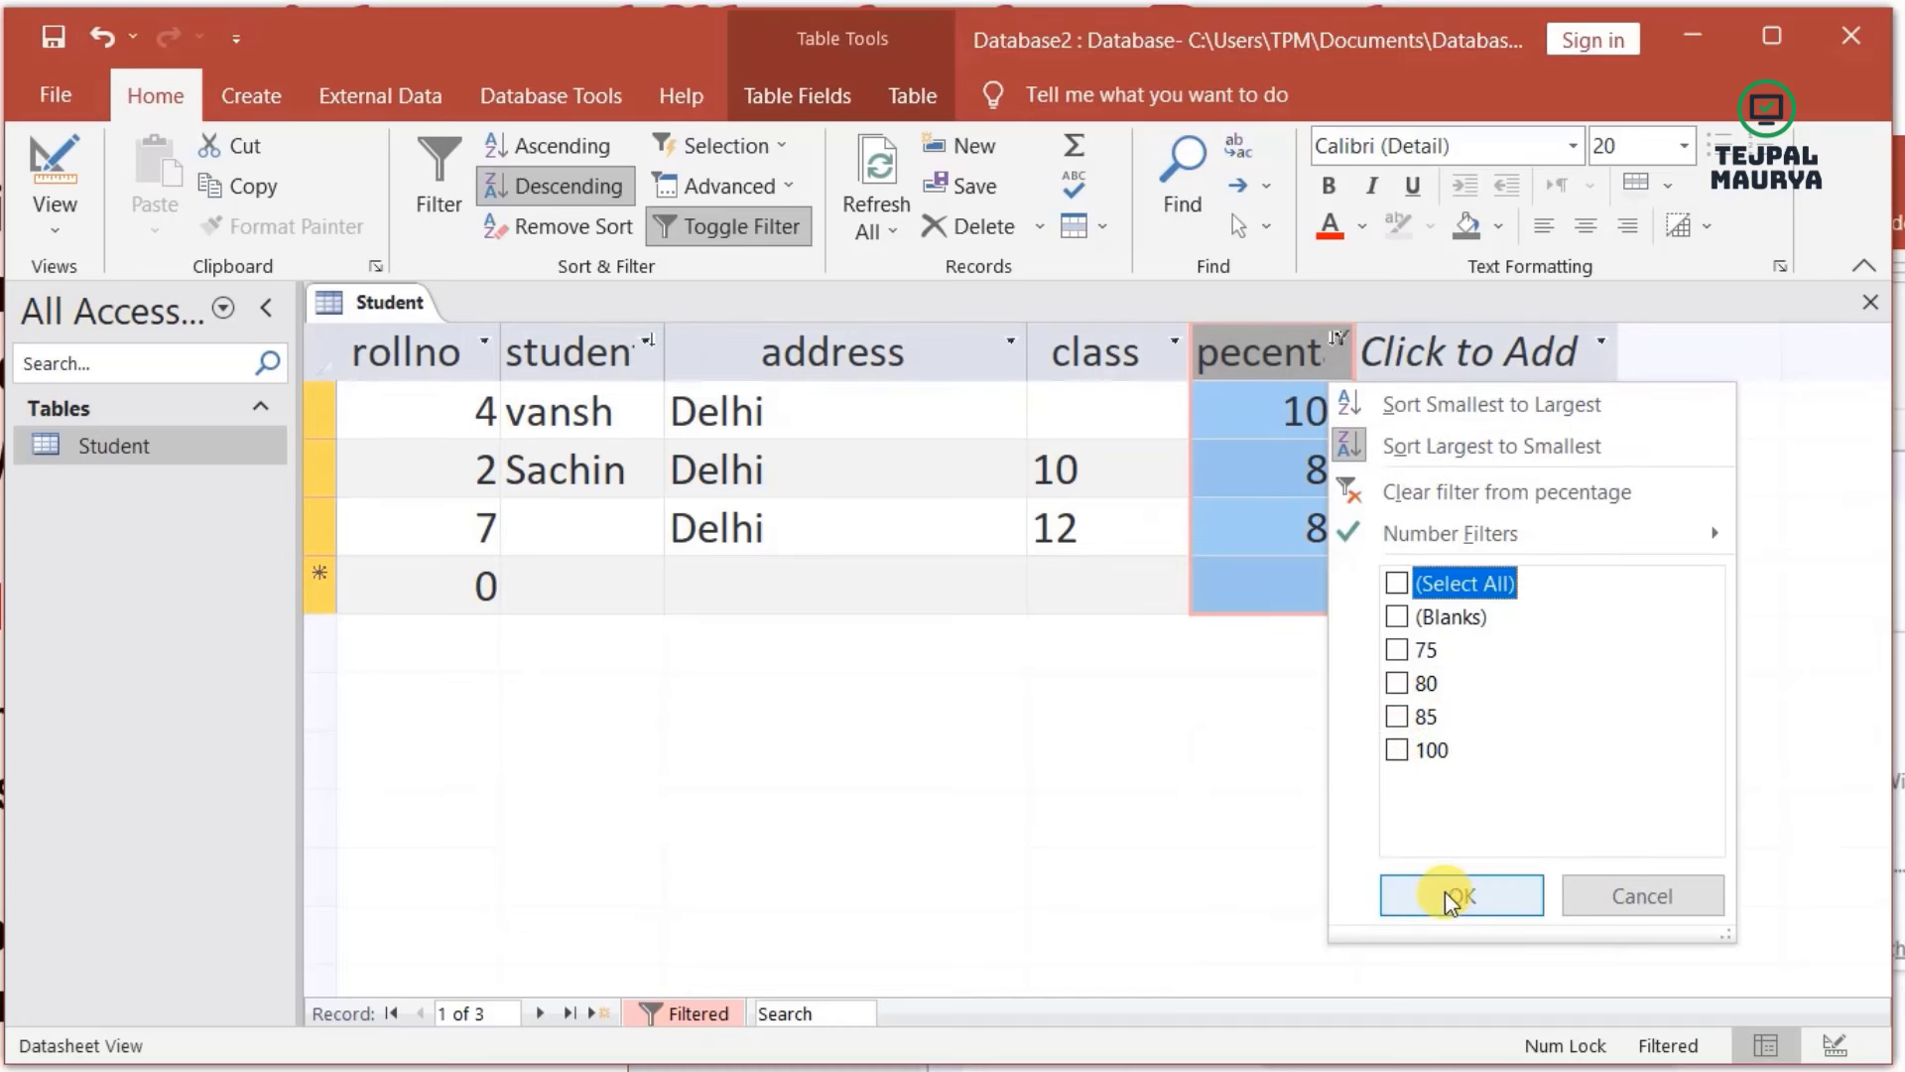
{"action": "left_click", "coordinate": [1450, 898]}
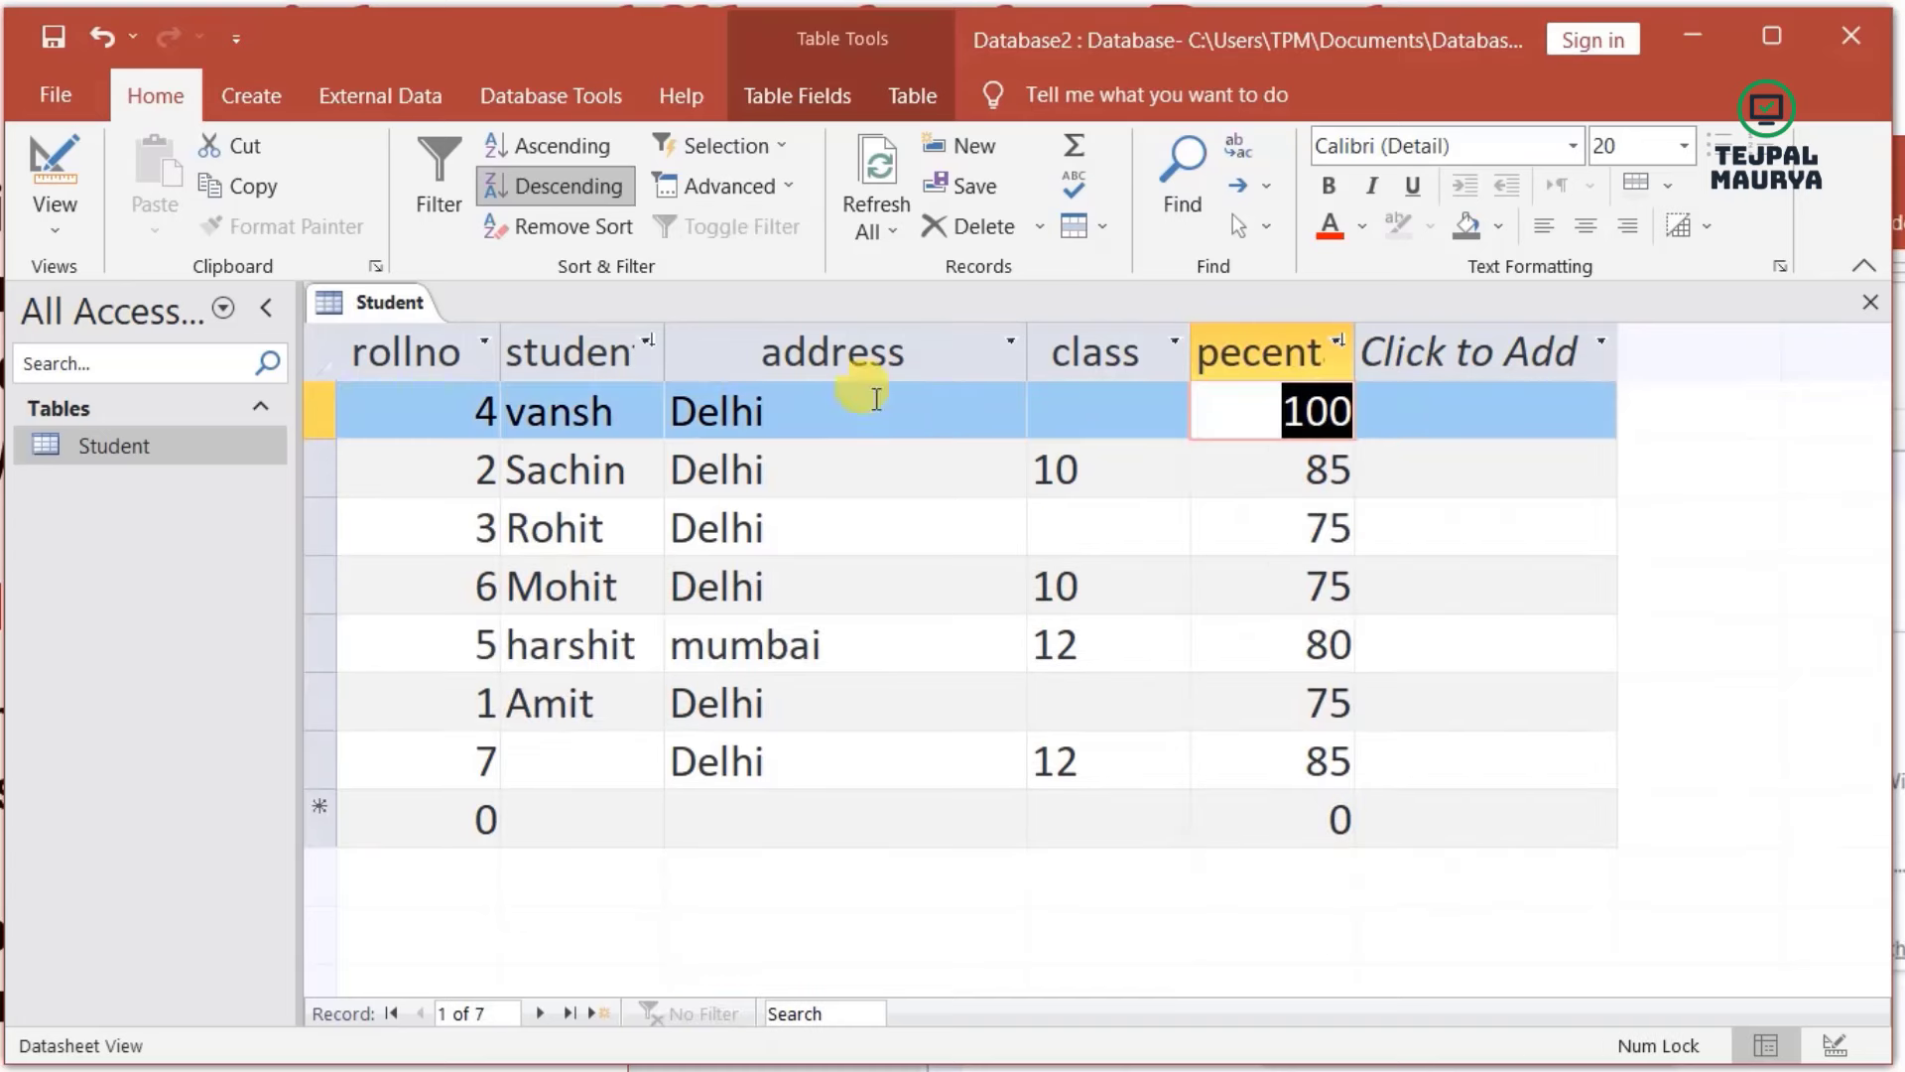
- Apply a text filter that keeps only student names containing "oh"
{"action": "left_click", "coordinate": [645, 342]}
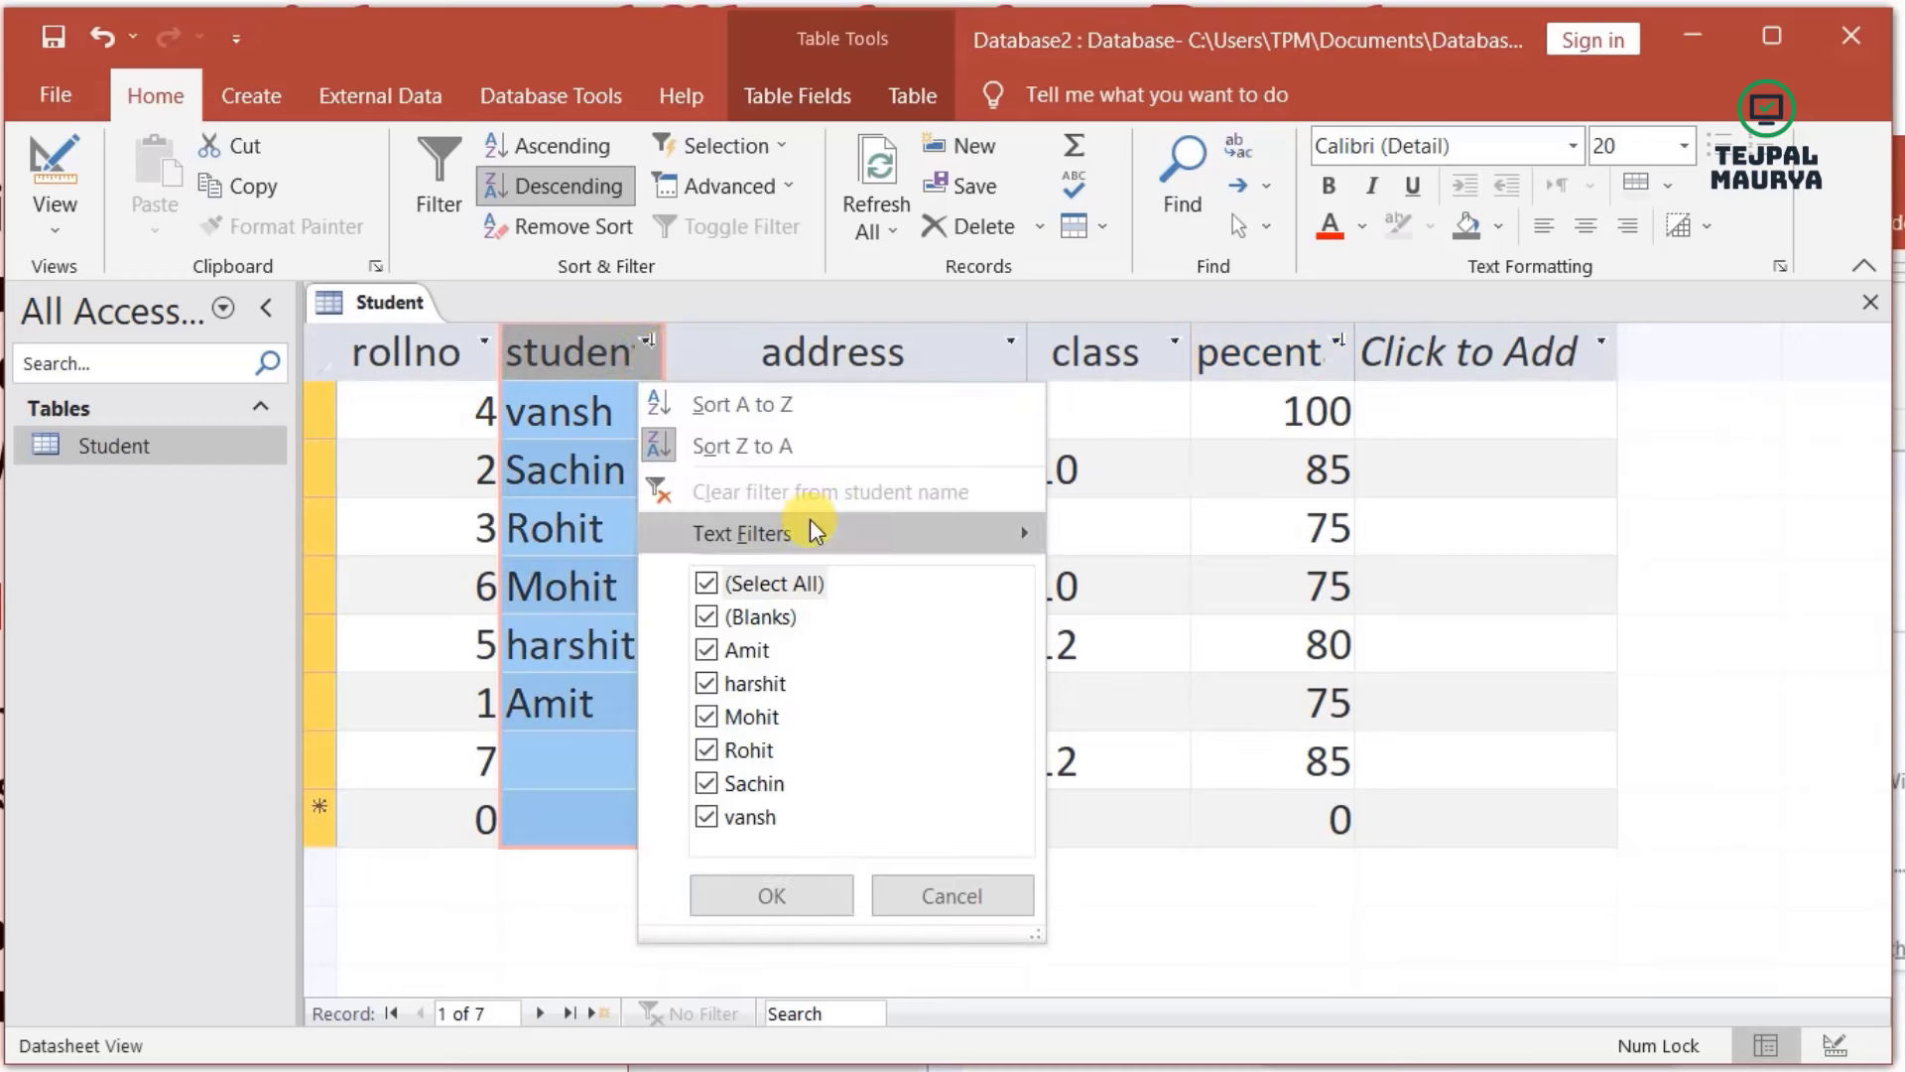
{"action": "mouse_move", "coordinate": [759, 528]}
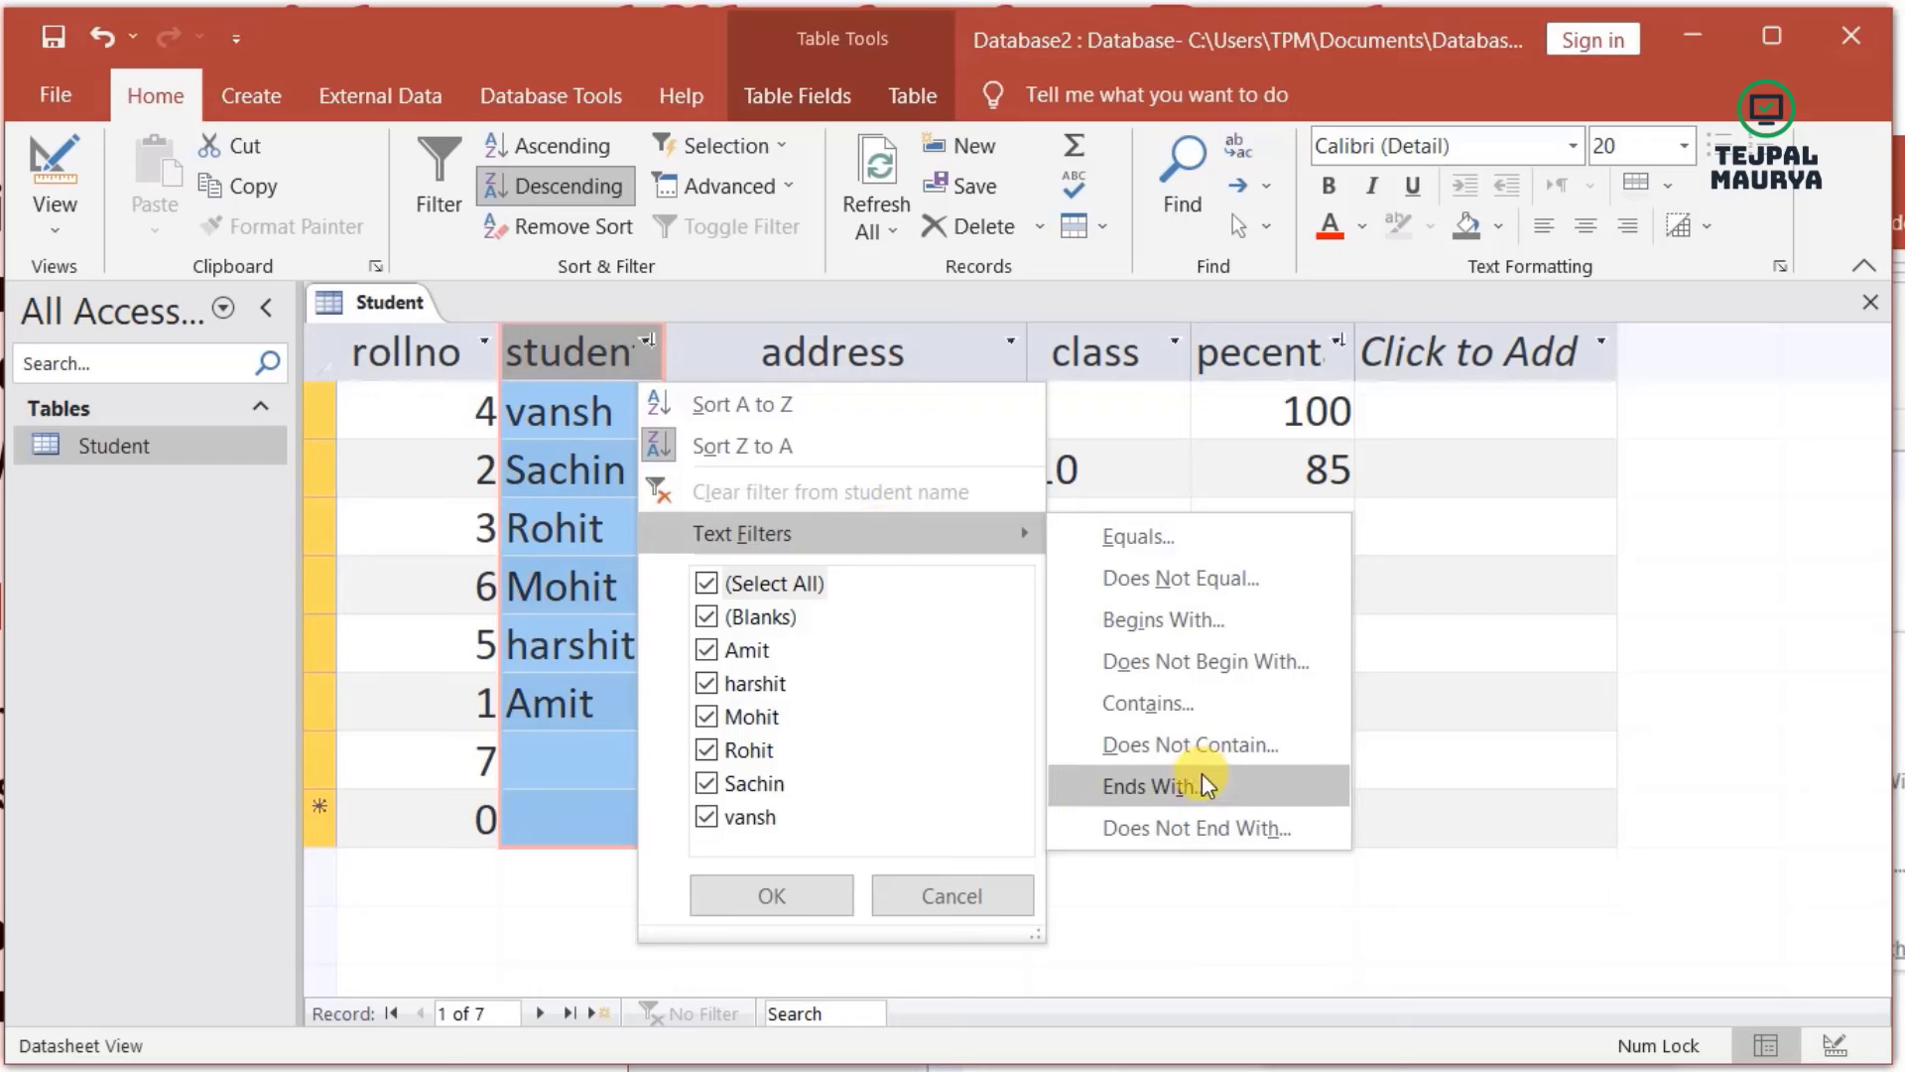
{"action": "left_click", "coordinate": [1164, 706]}
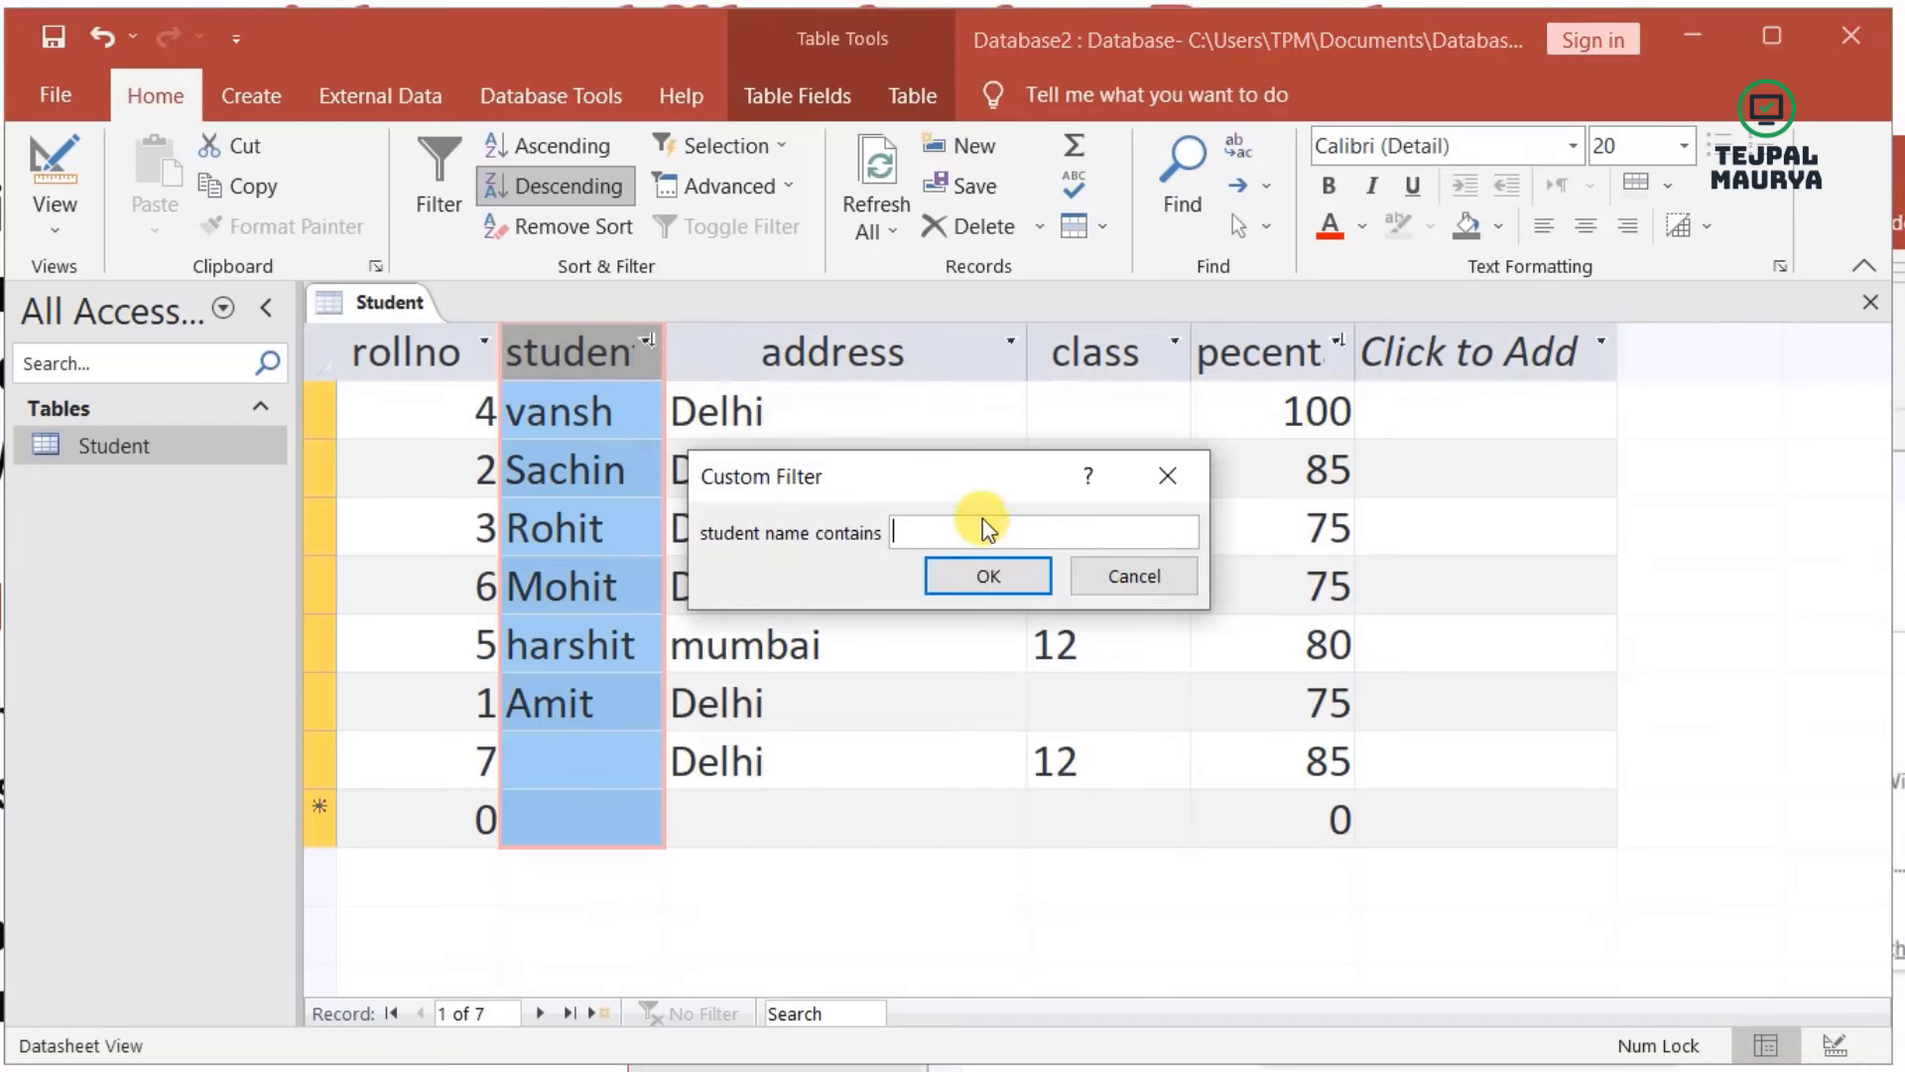
{"action": "type", "text": "oh"}
{"action": "left_click", "coordinate": [1007, 578]}
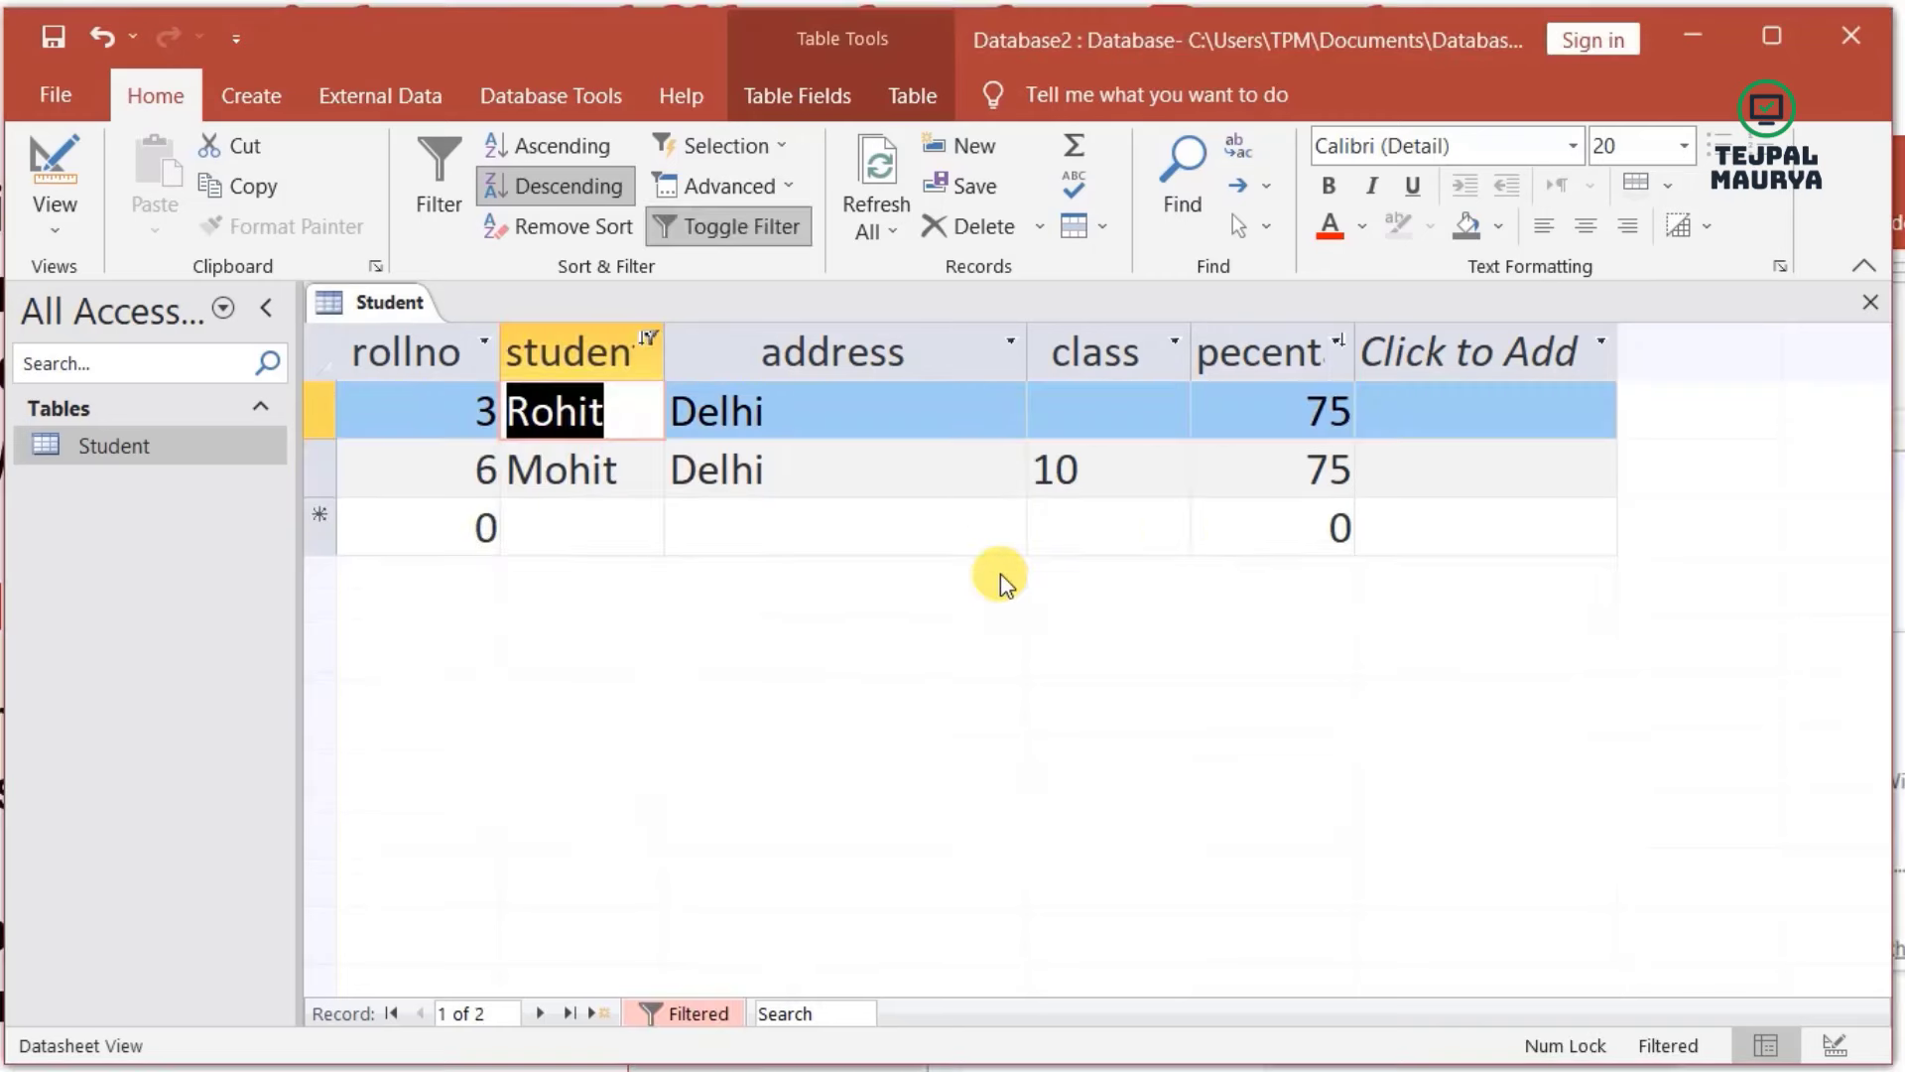
{"action": "left_click_drag", "start_coordinate": [518, 508], "coordinate": [613, 510]}
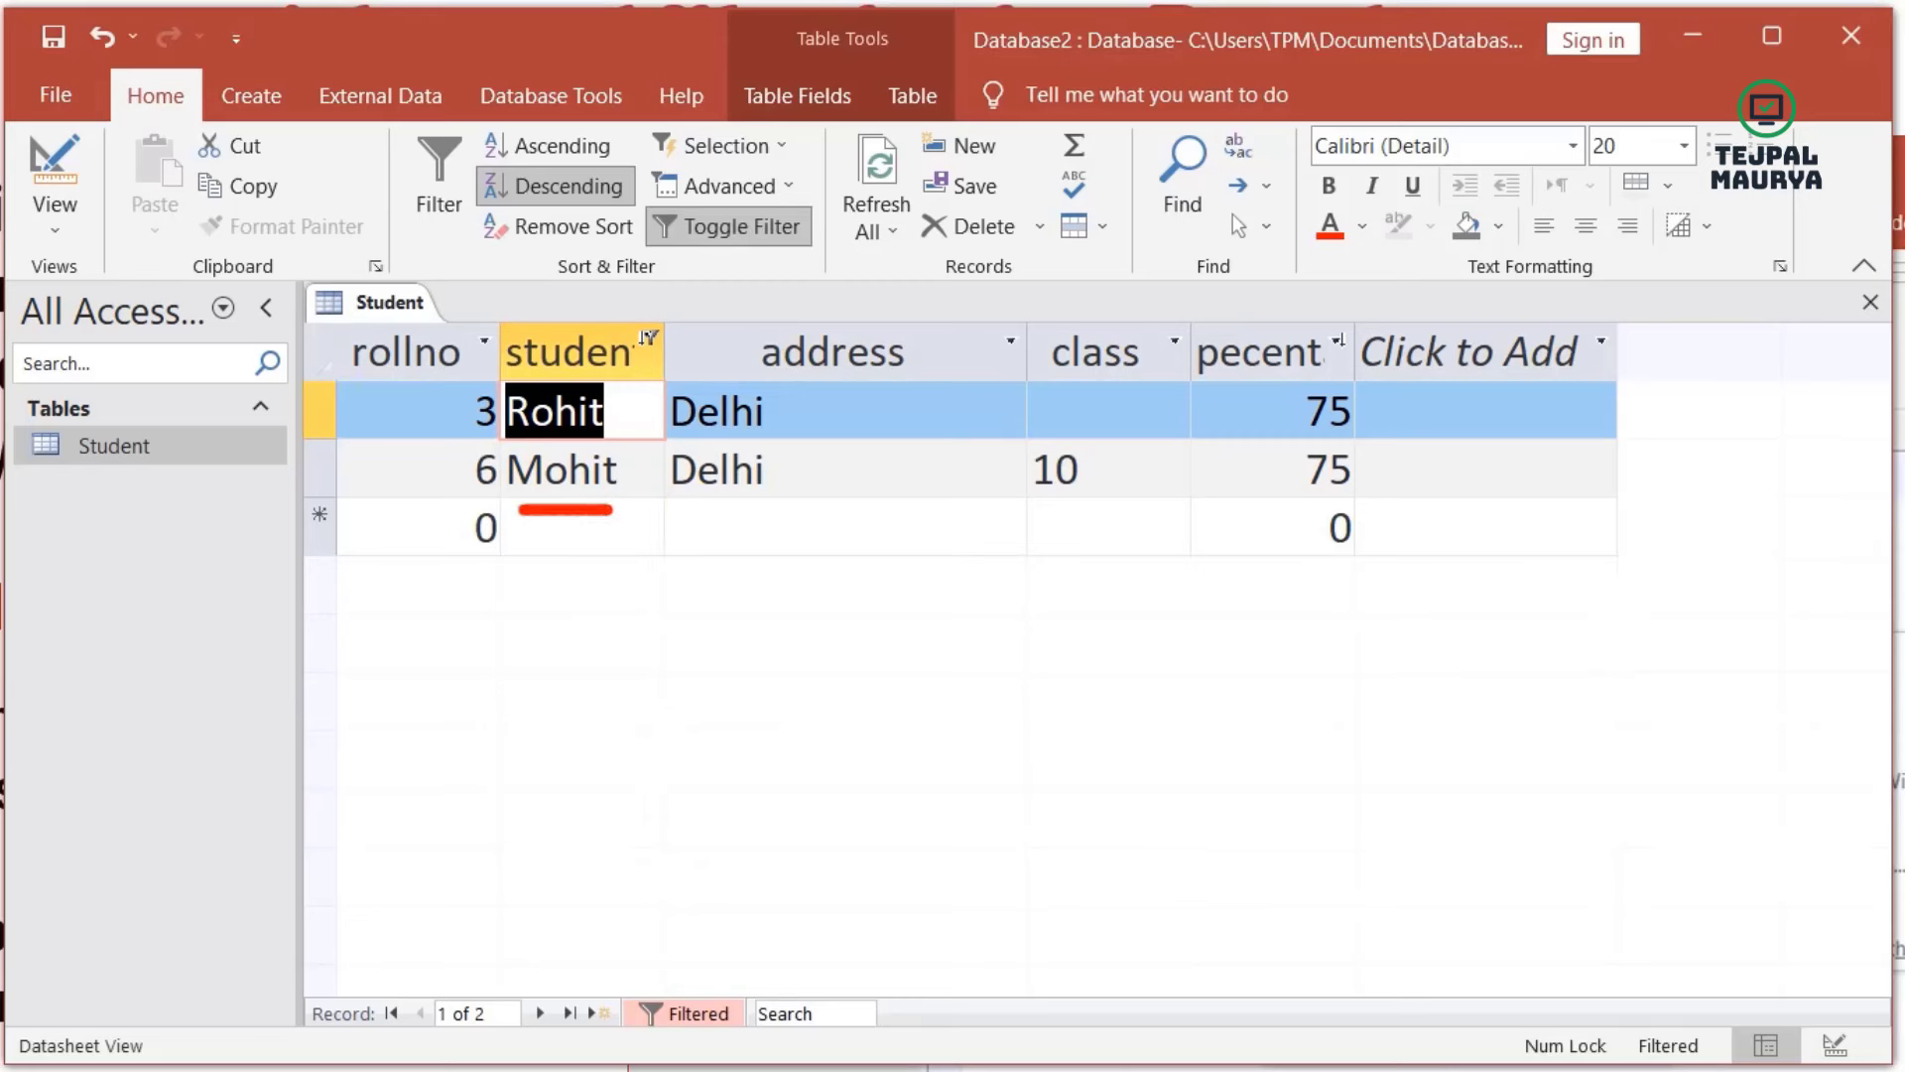
{"action": "left_click_drag", "start_coordinate": [518, 448], "coordinate": [574, 434]}
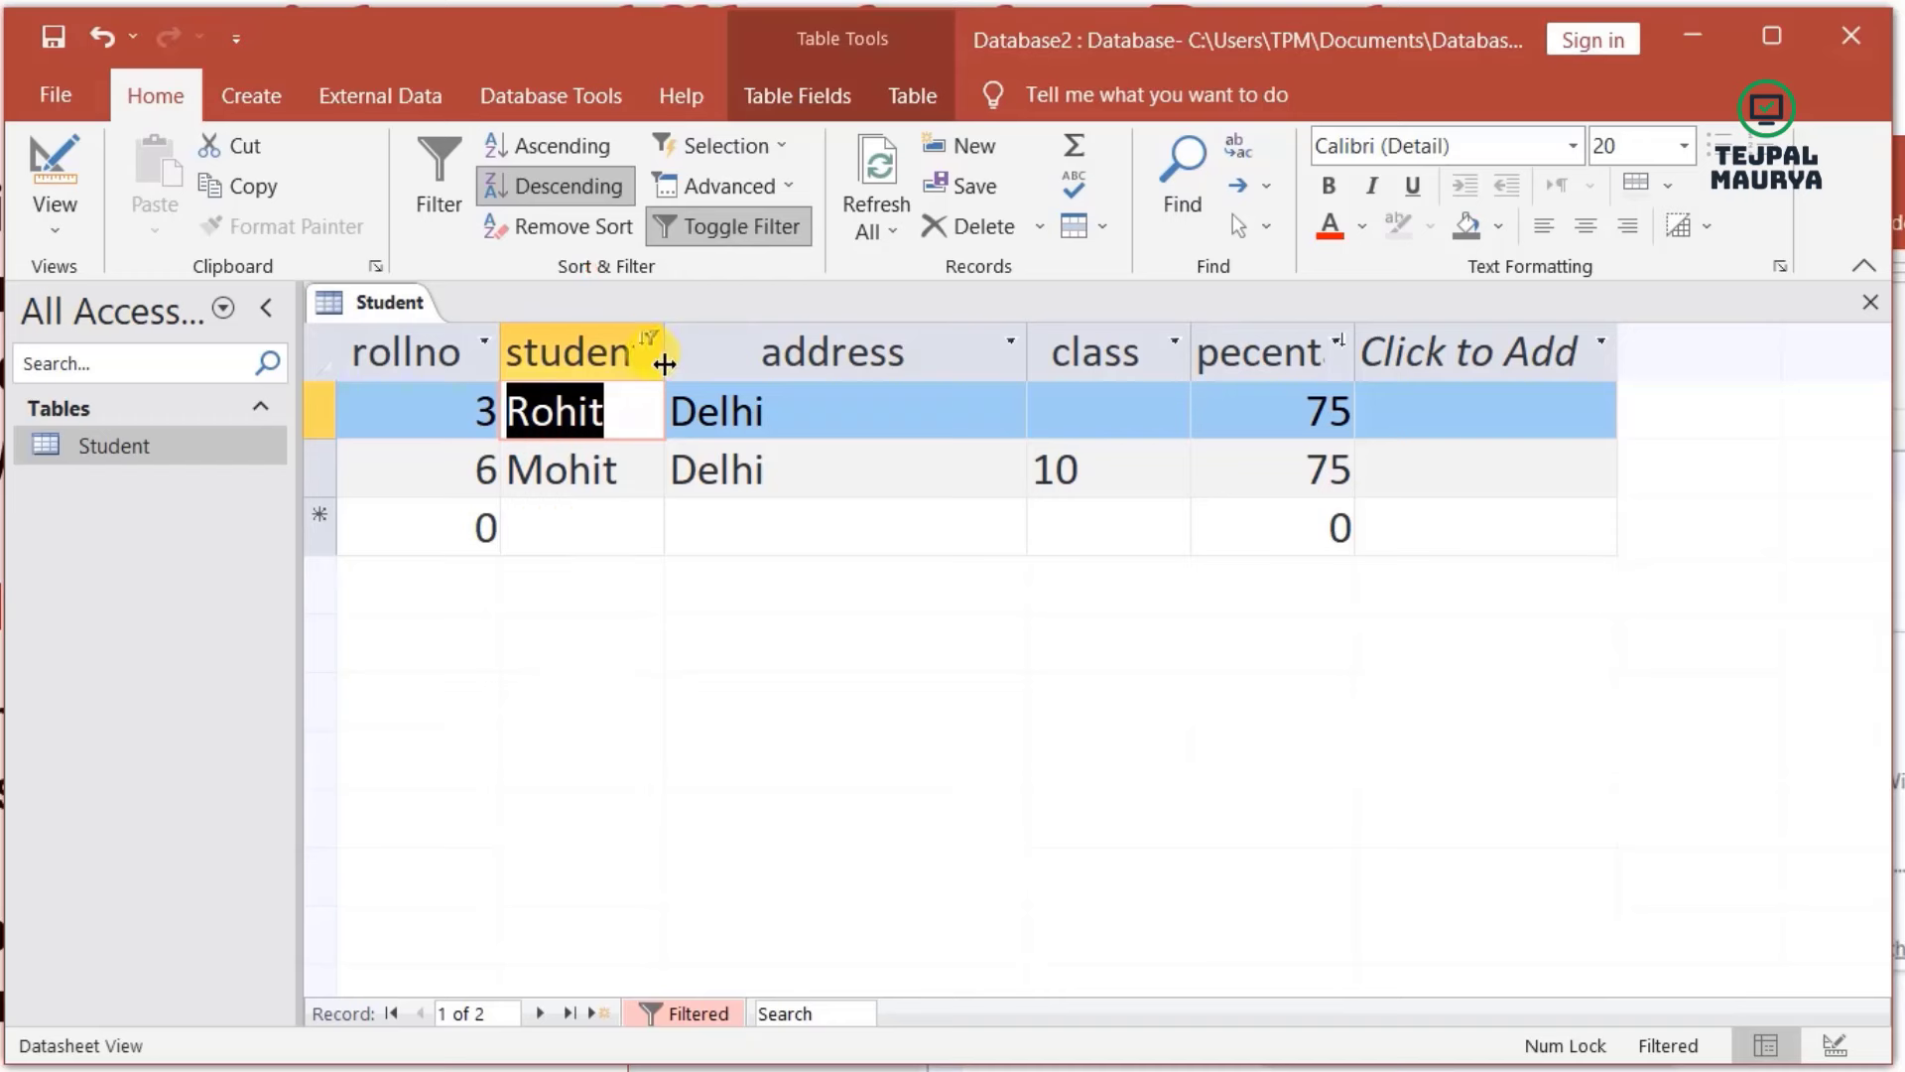
- Replace the student name filter with a text filter for names beginning with "R"
{"action": "left_click", "coordinate": [645, 337]}
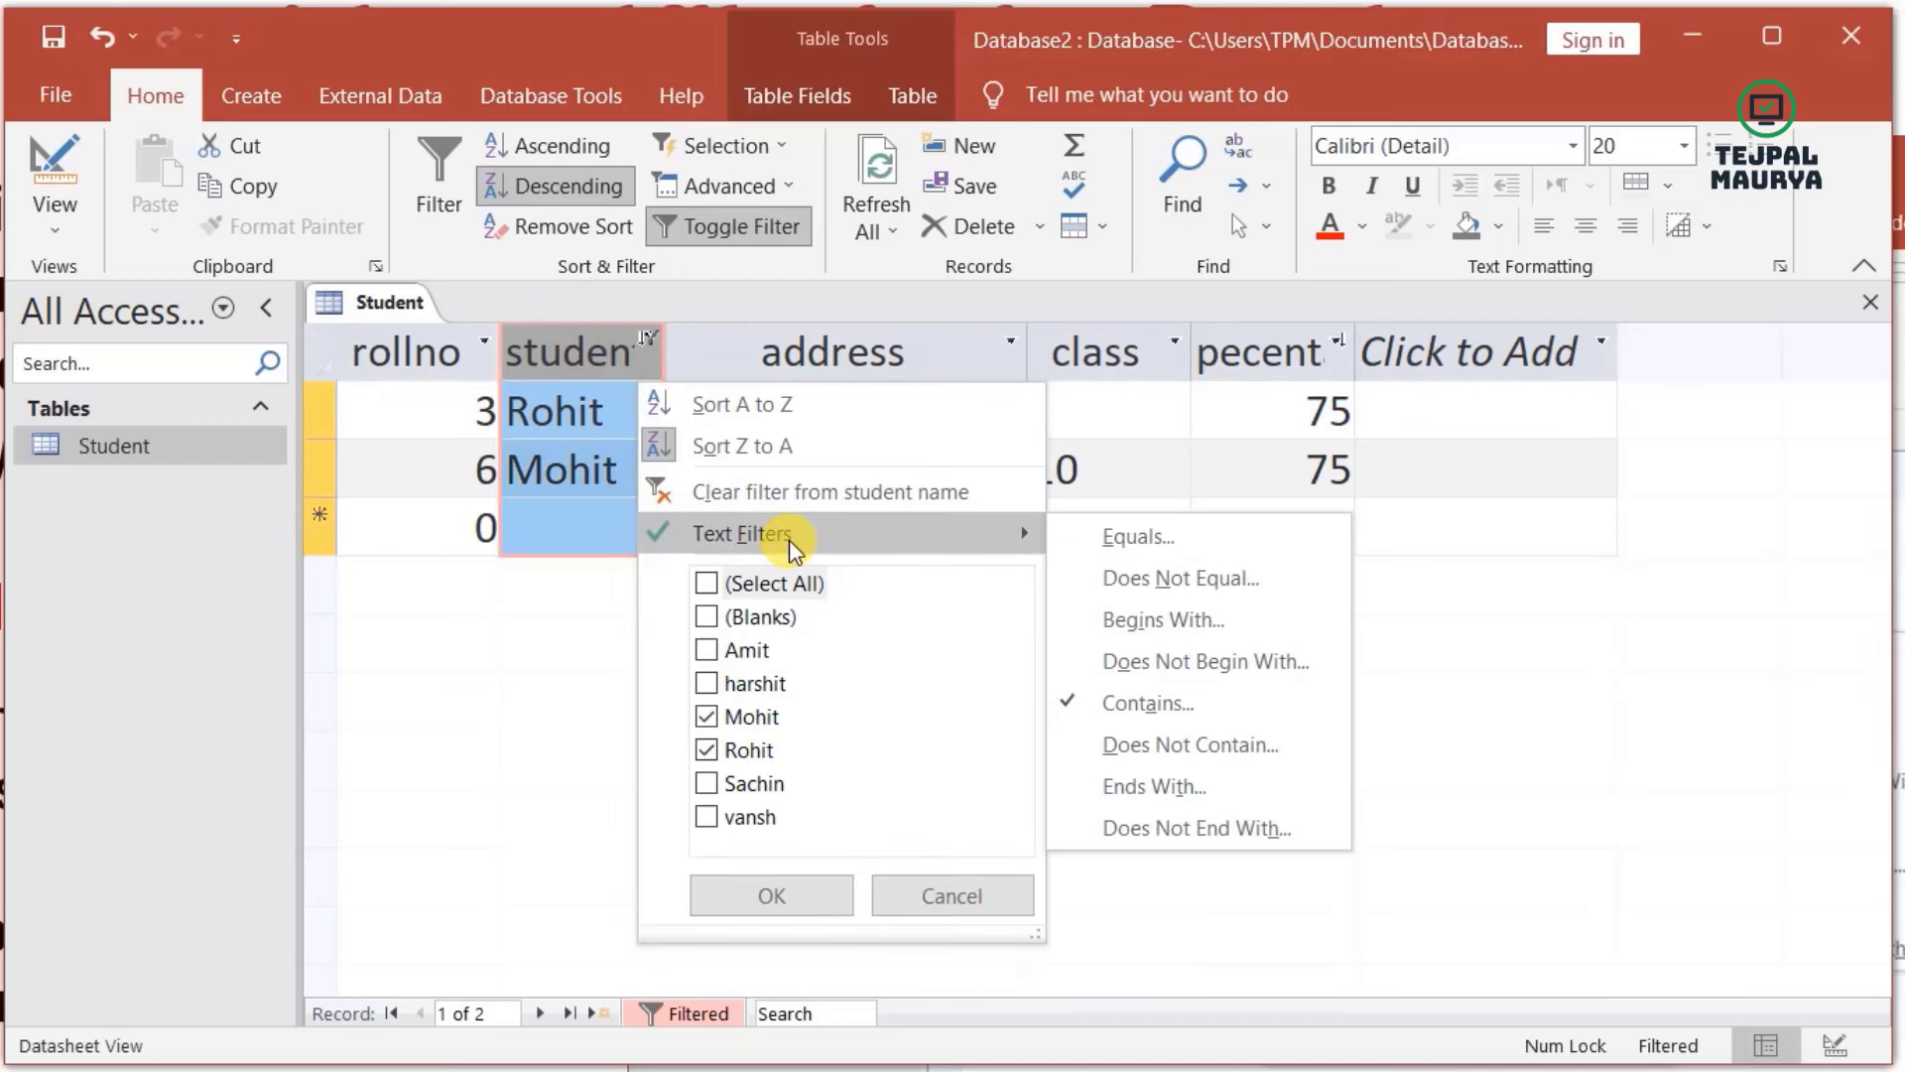
{"action": "mouse_move", "coordinate": [970, 541]}
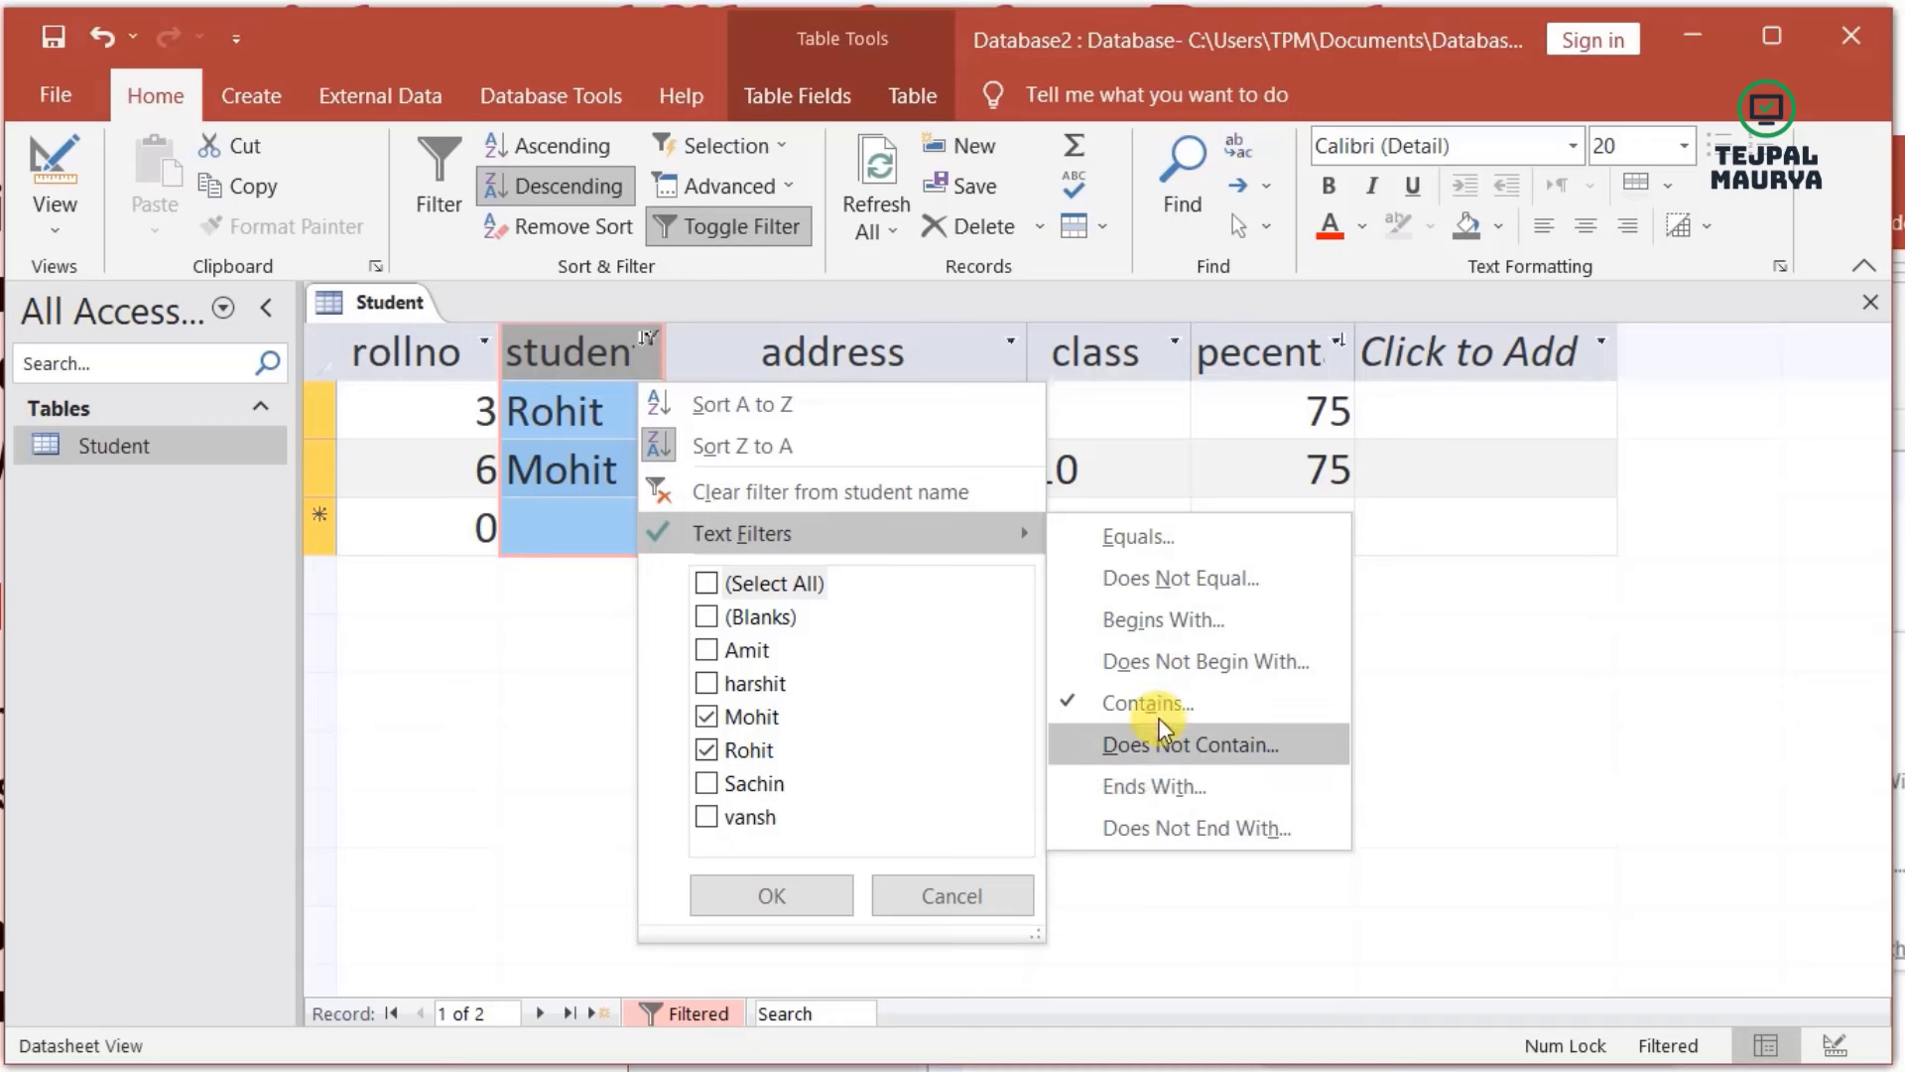
{"action": "left_click", "coordinate": [1154, 623]}
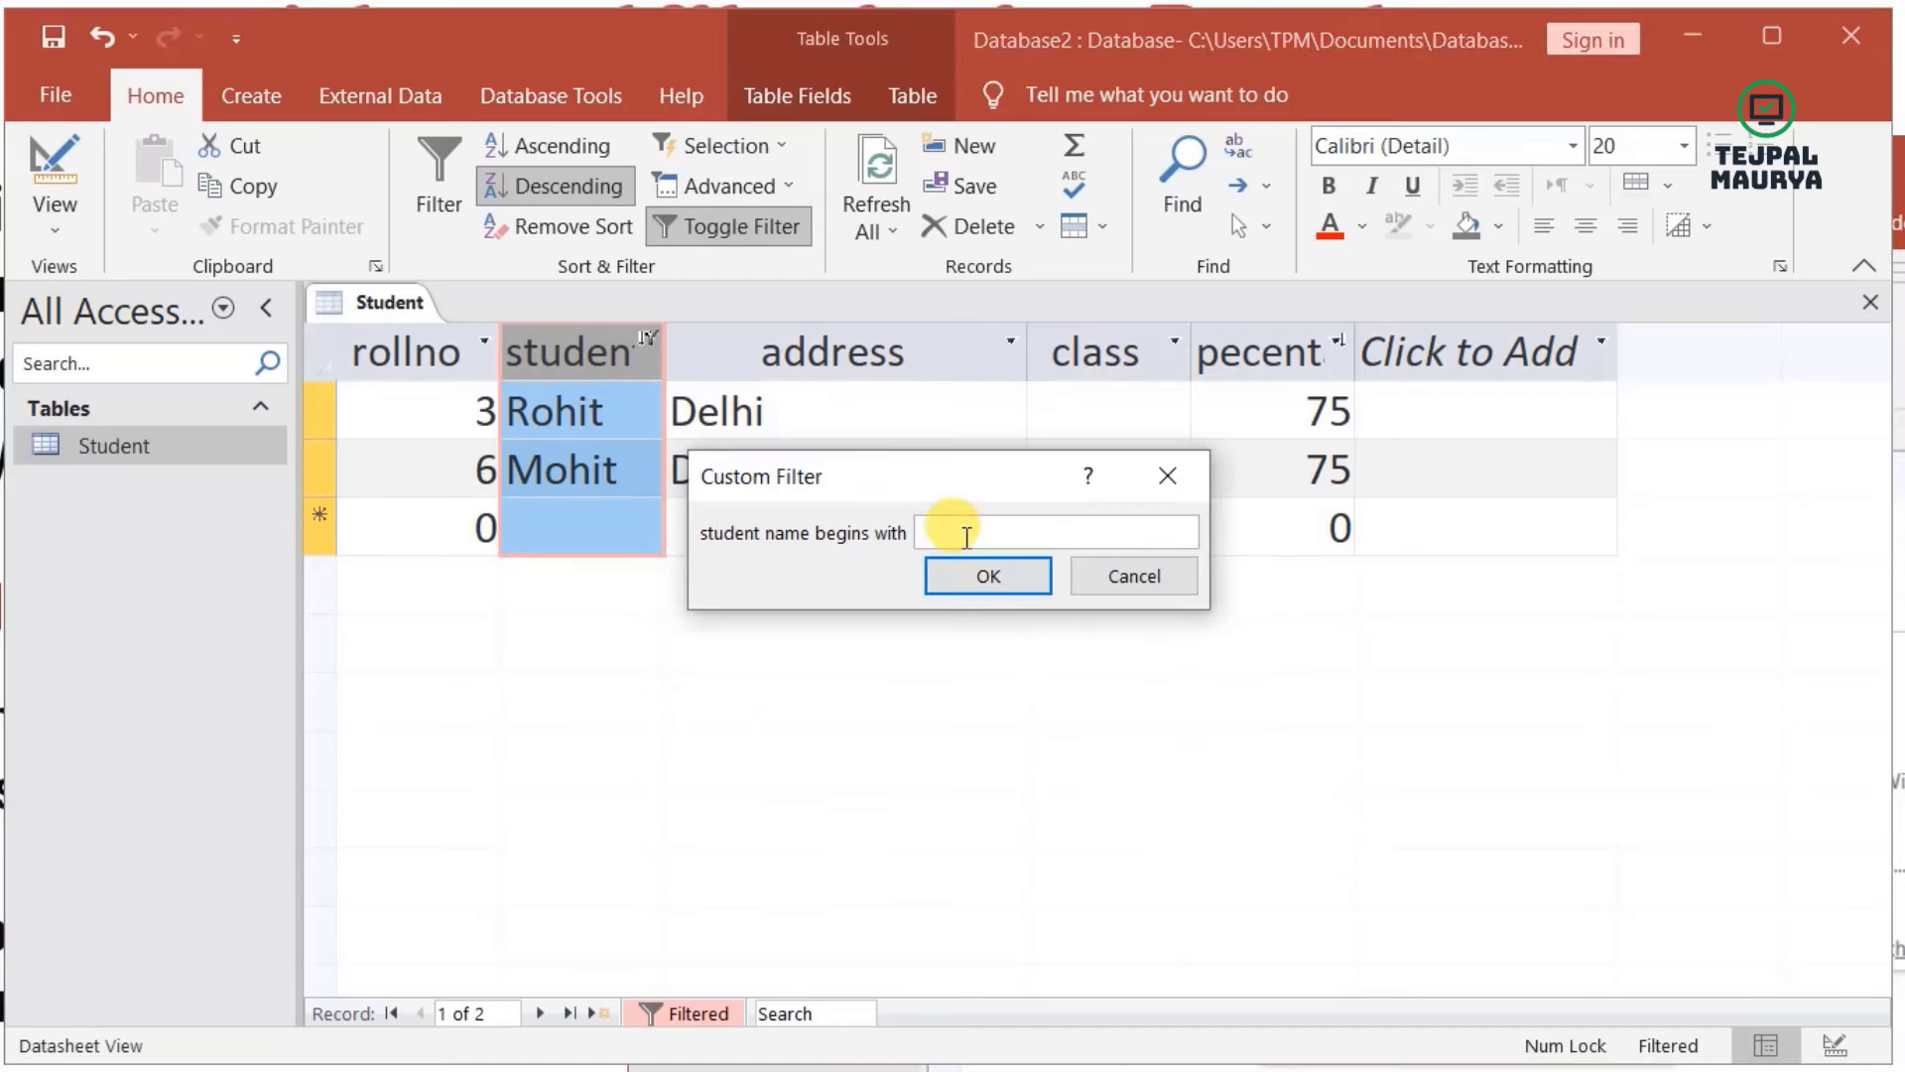
{"action": "type", "text": "R"}
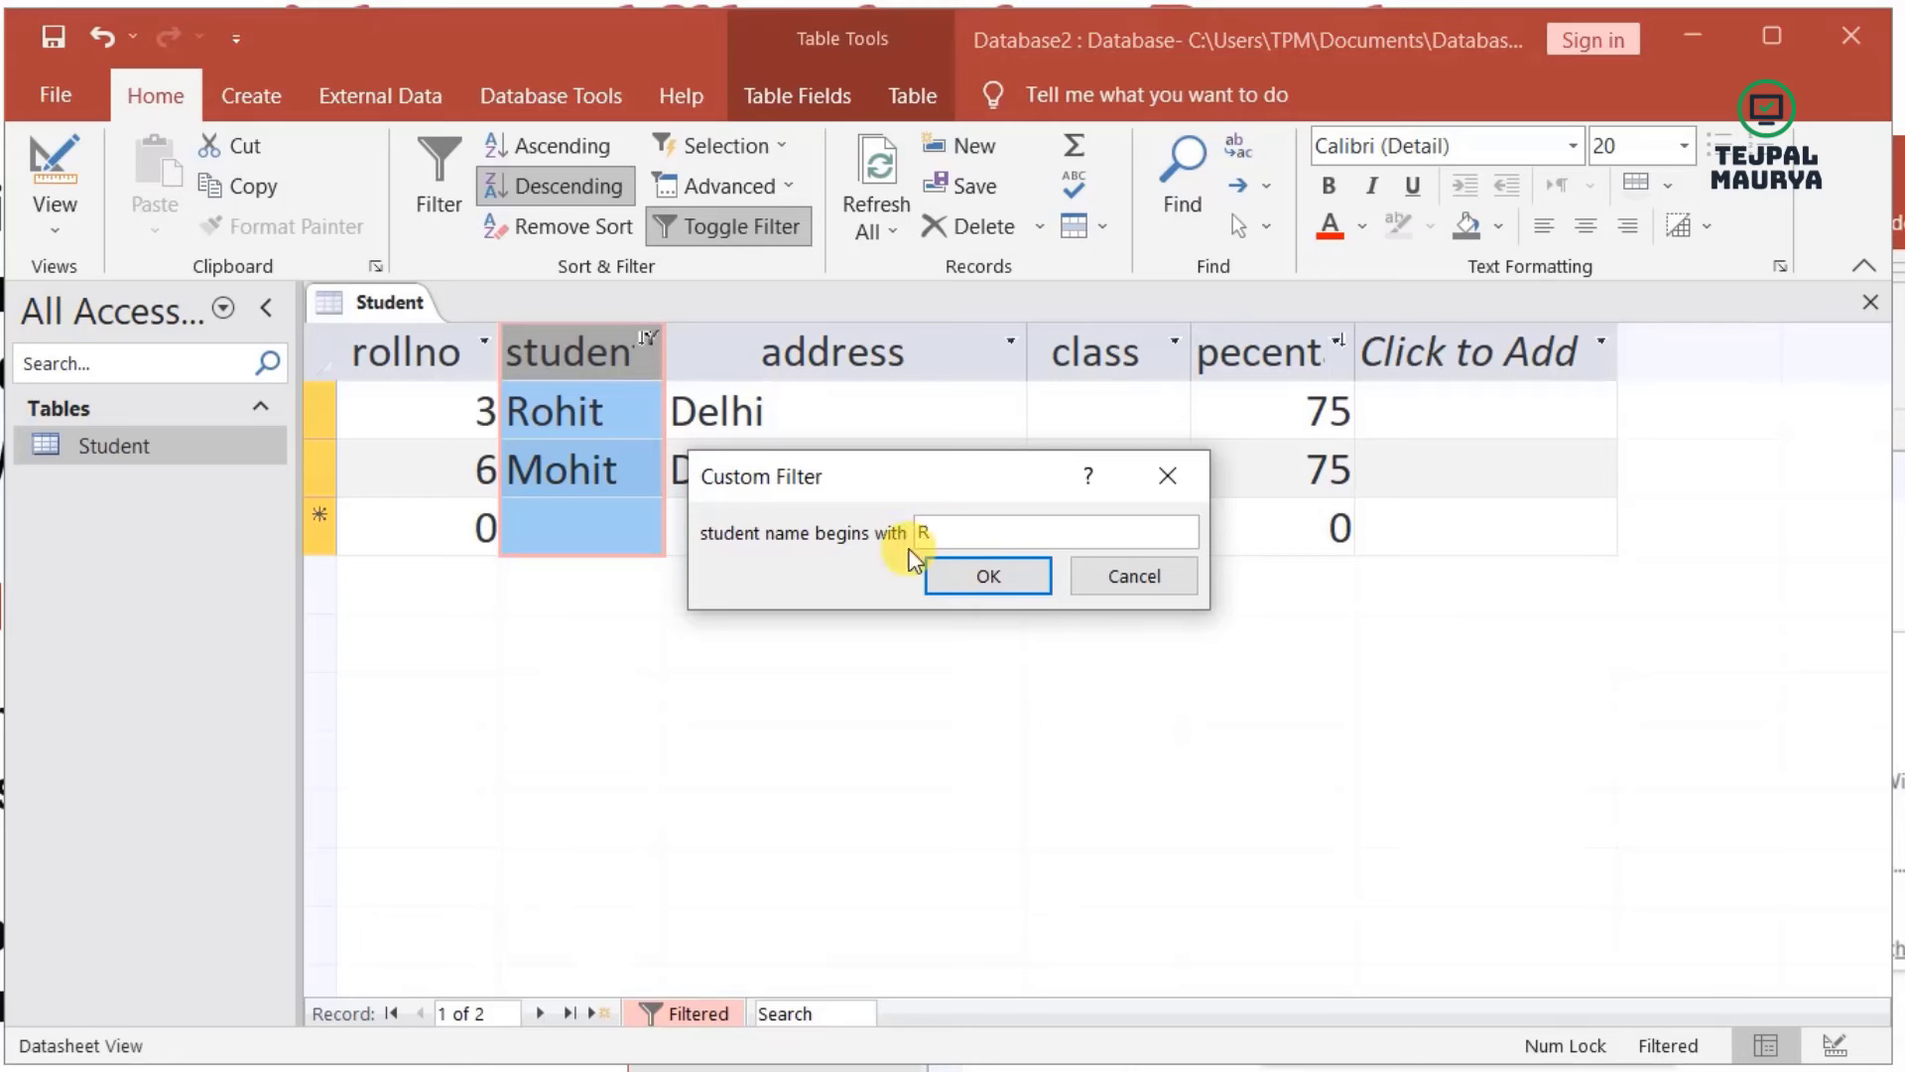
{"action": "left_click", "coordinate": [1026, 574]}
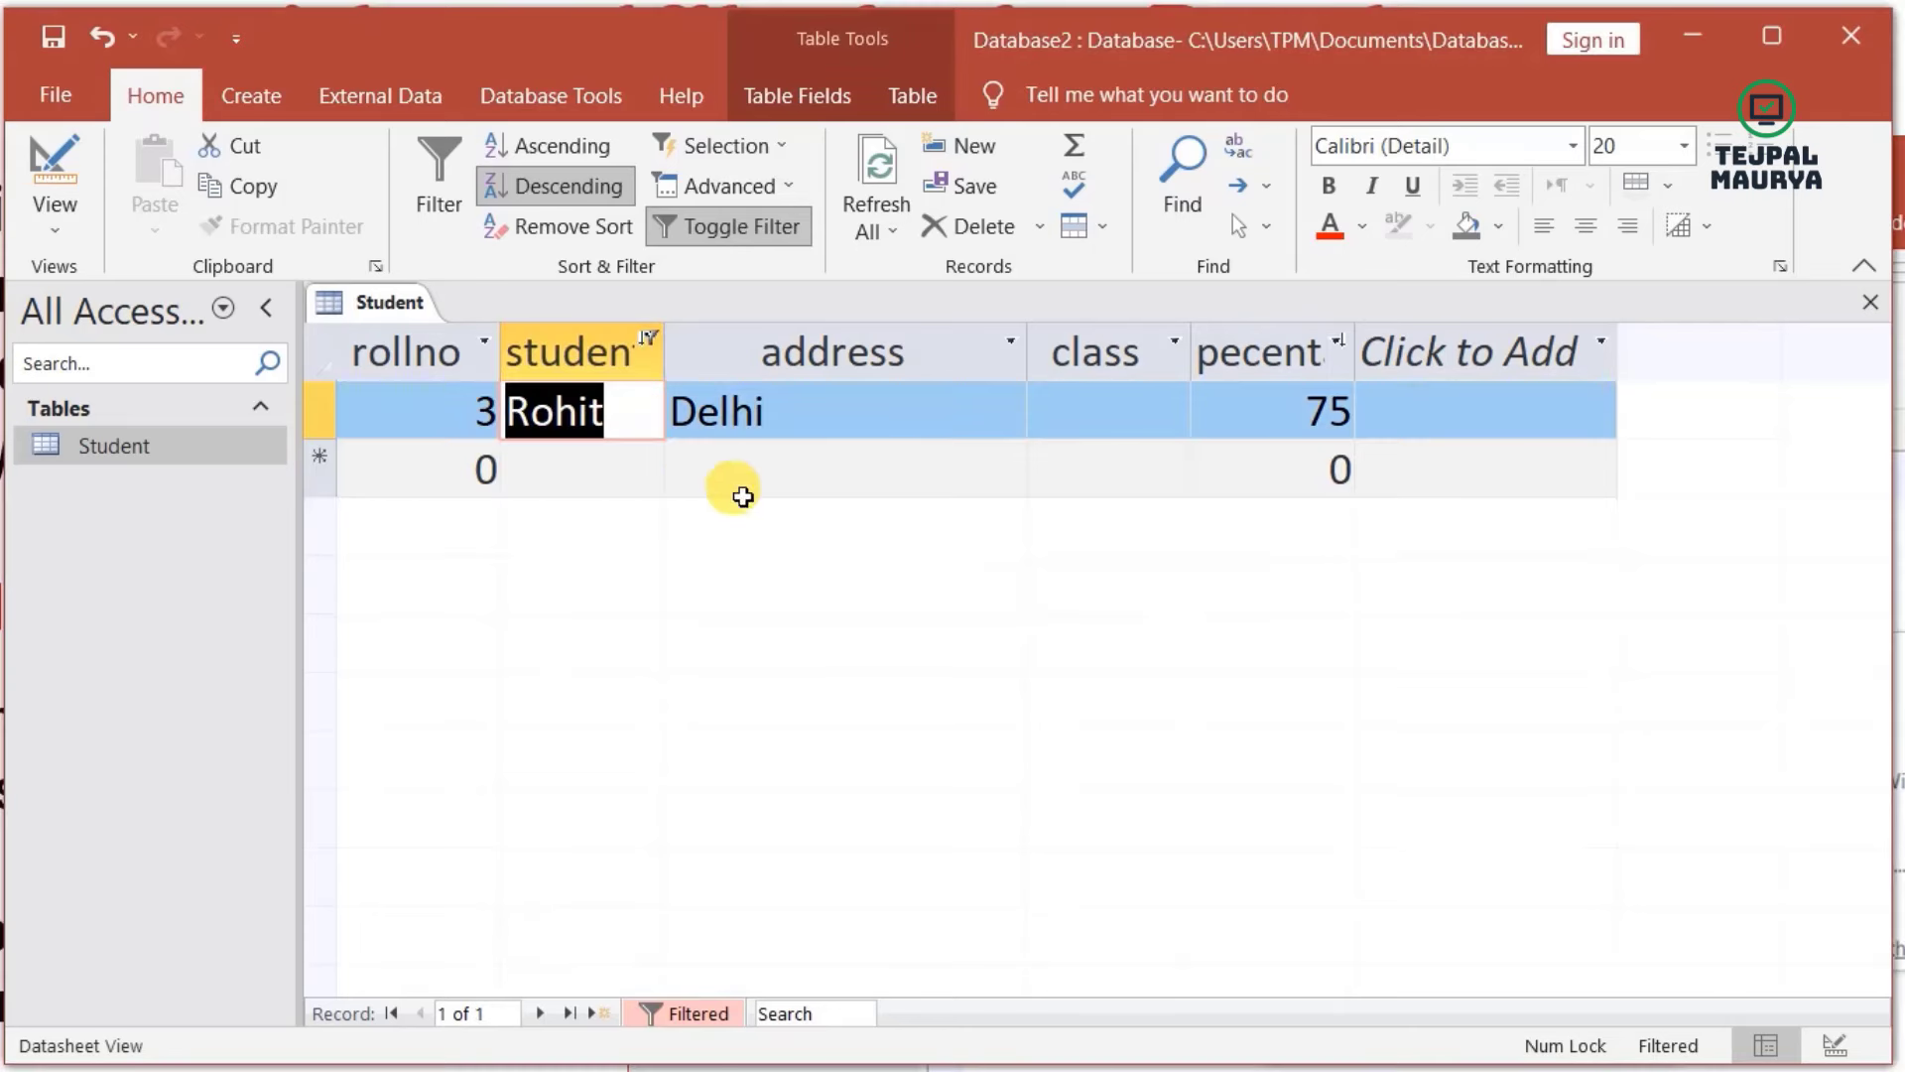
- Clear the filter from the student name column
{"action": "left_click", "coordinate": [649, 342]}
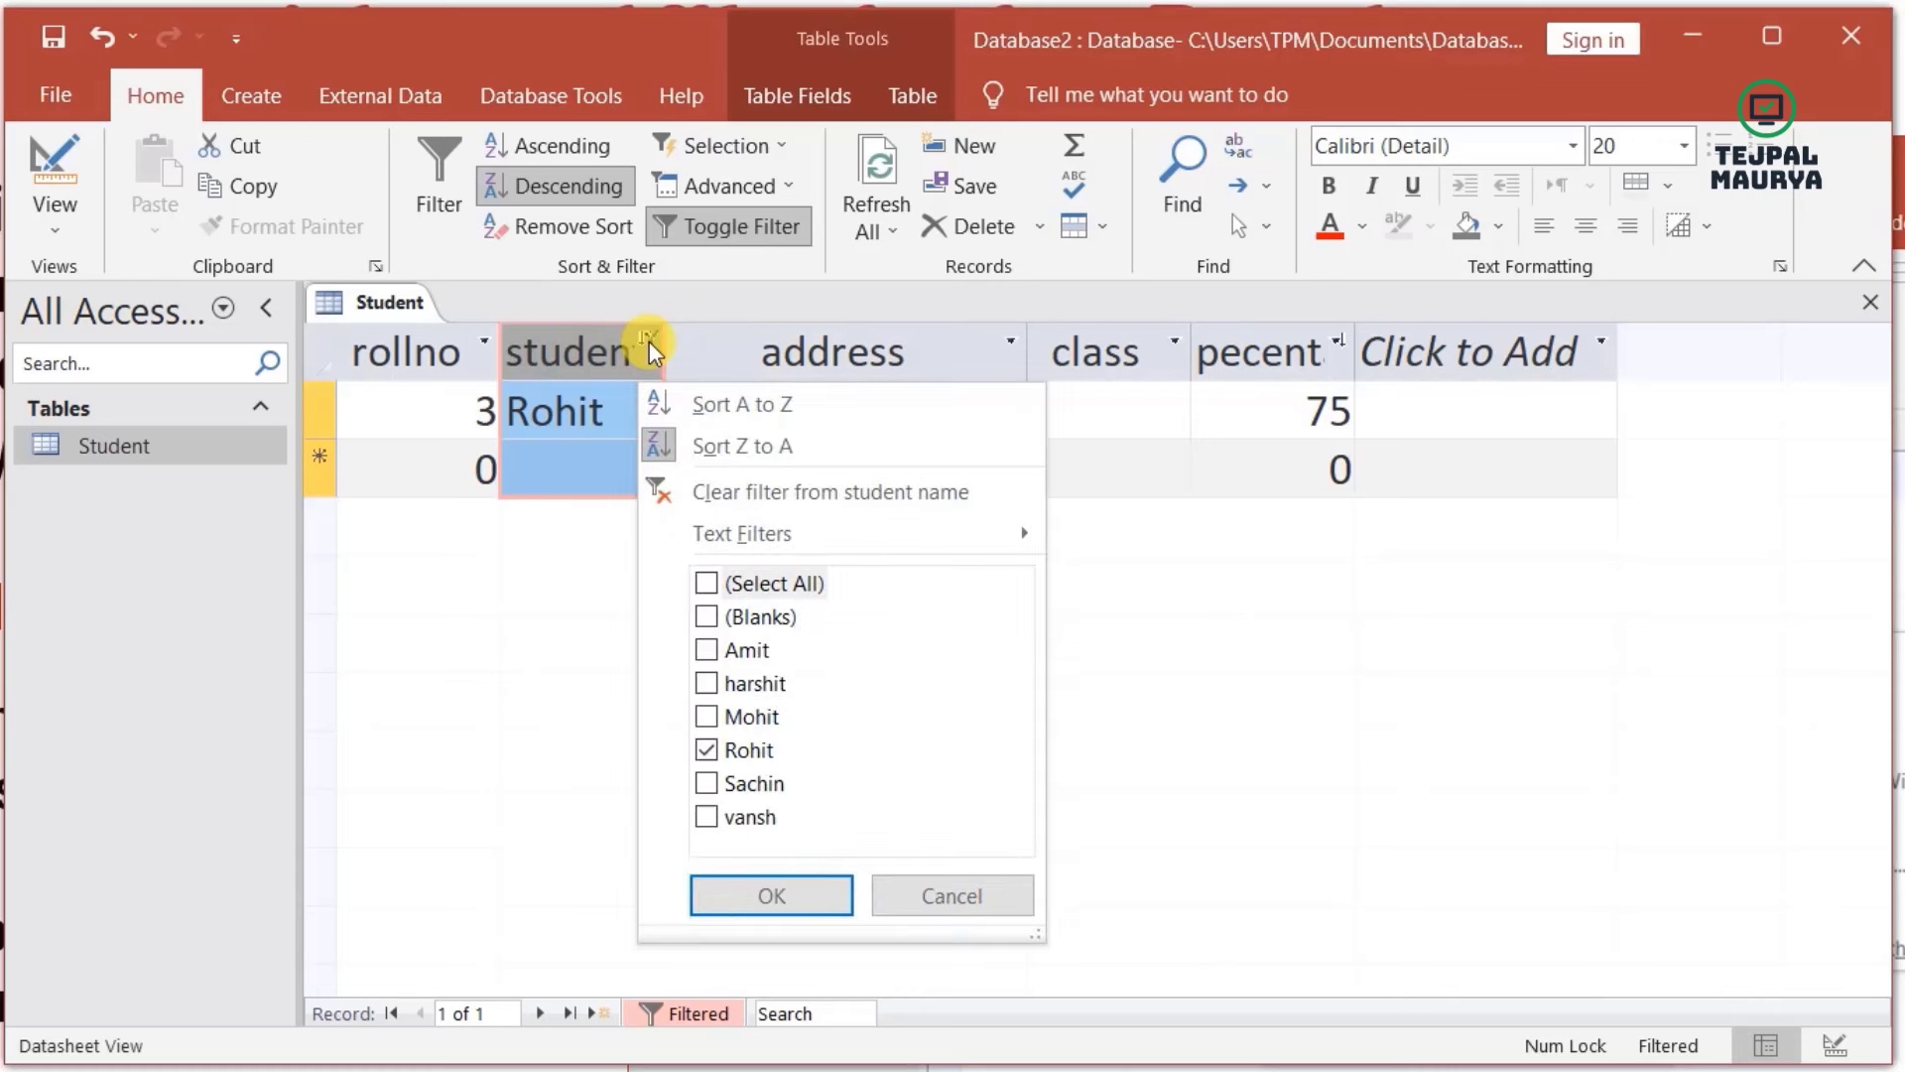
{"action": "left_click", "coordinate": [650, 342]}
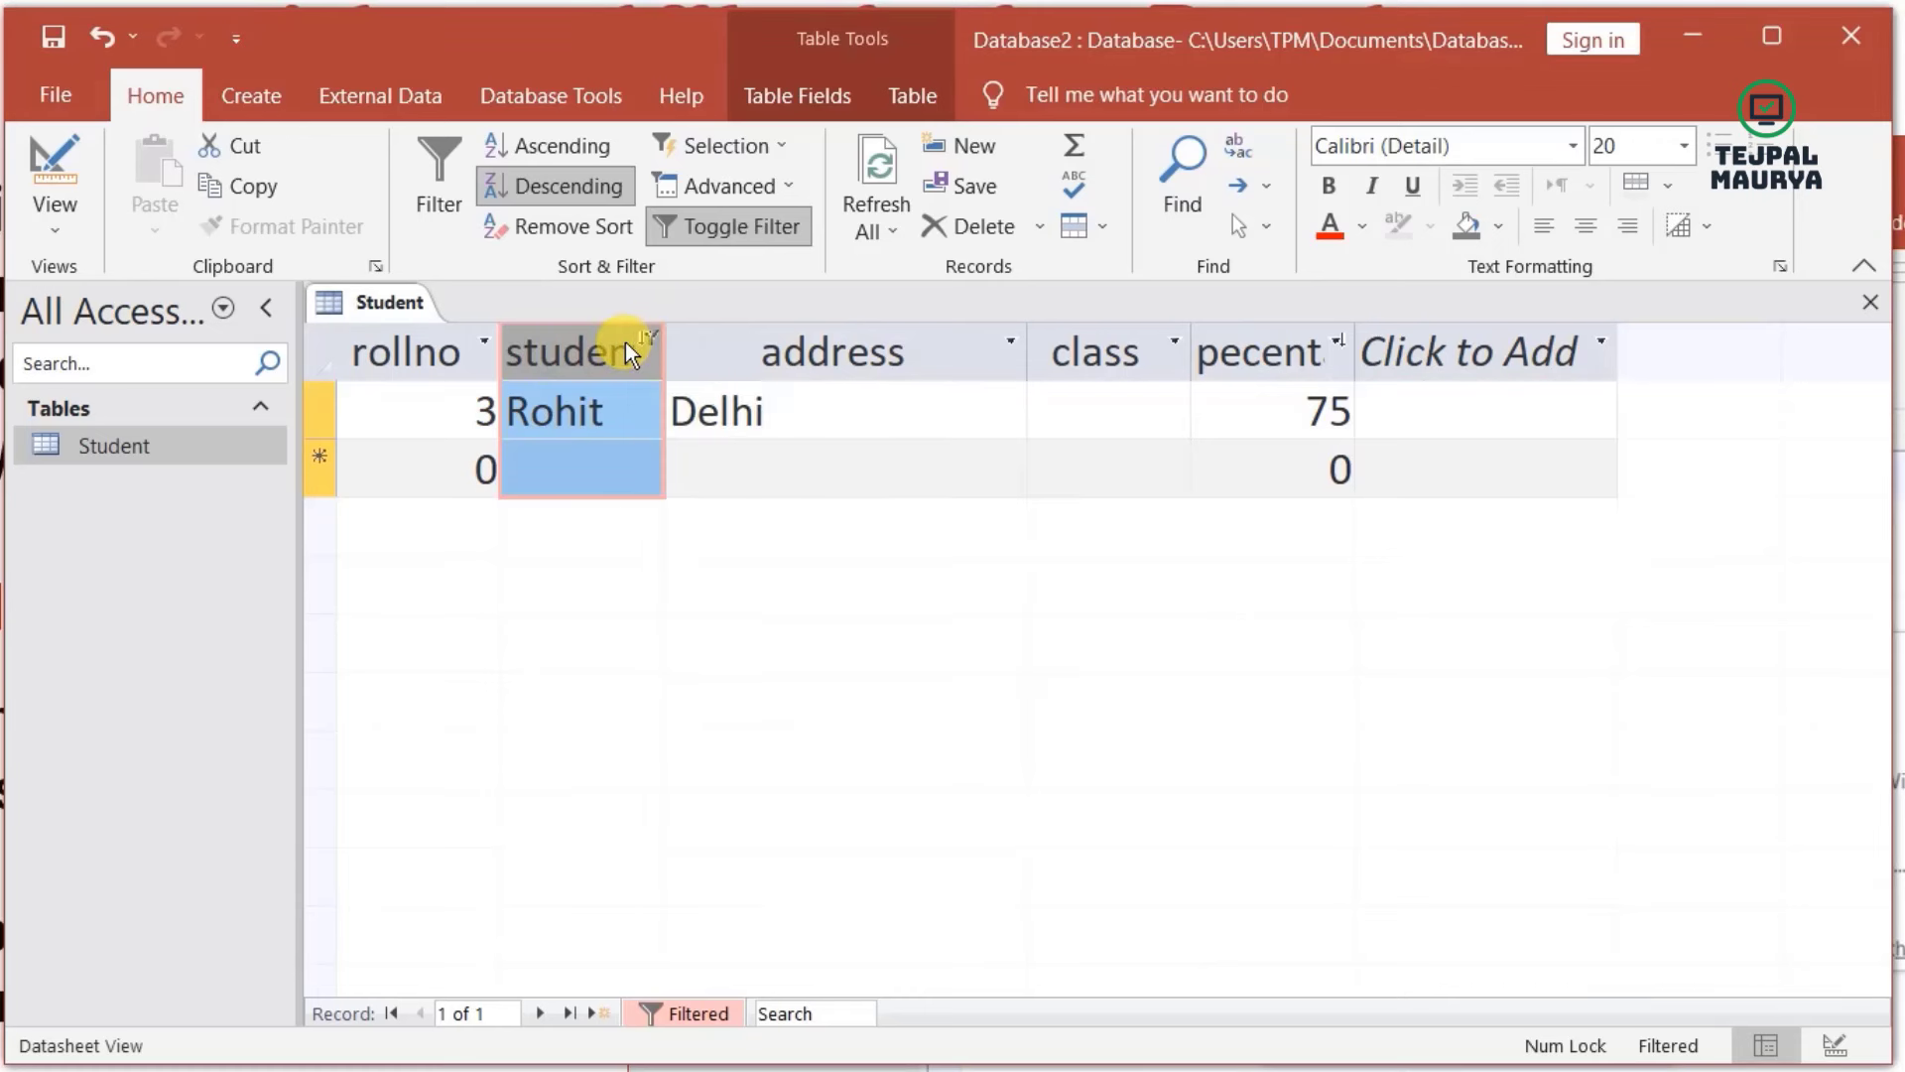
{"action": "left_click", "coordinate": [645, 341]}
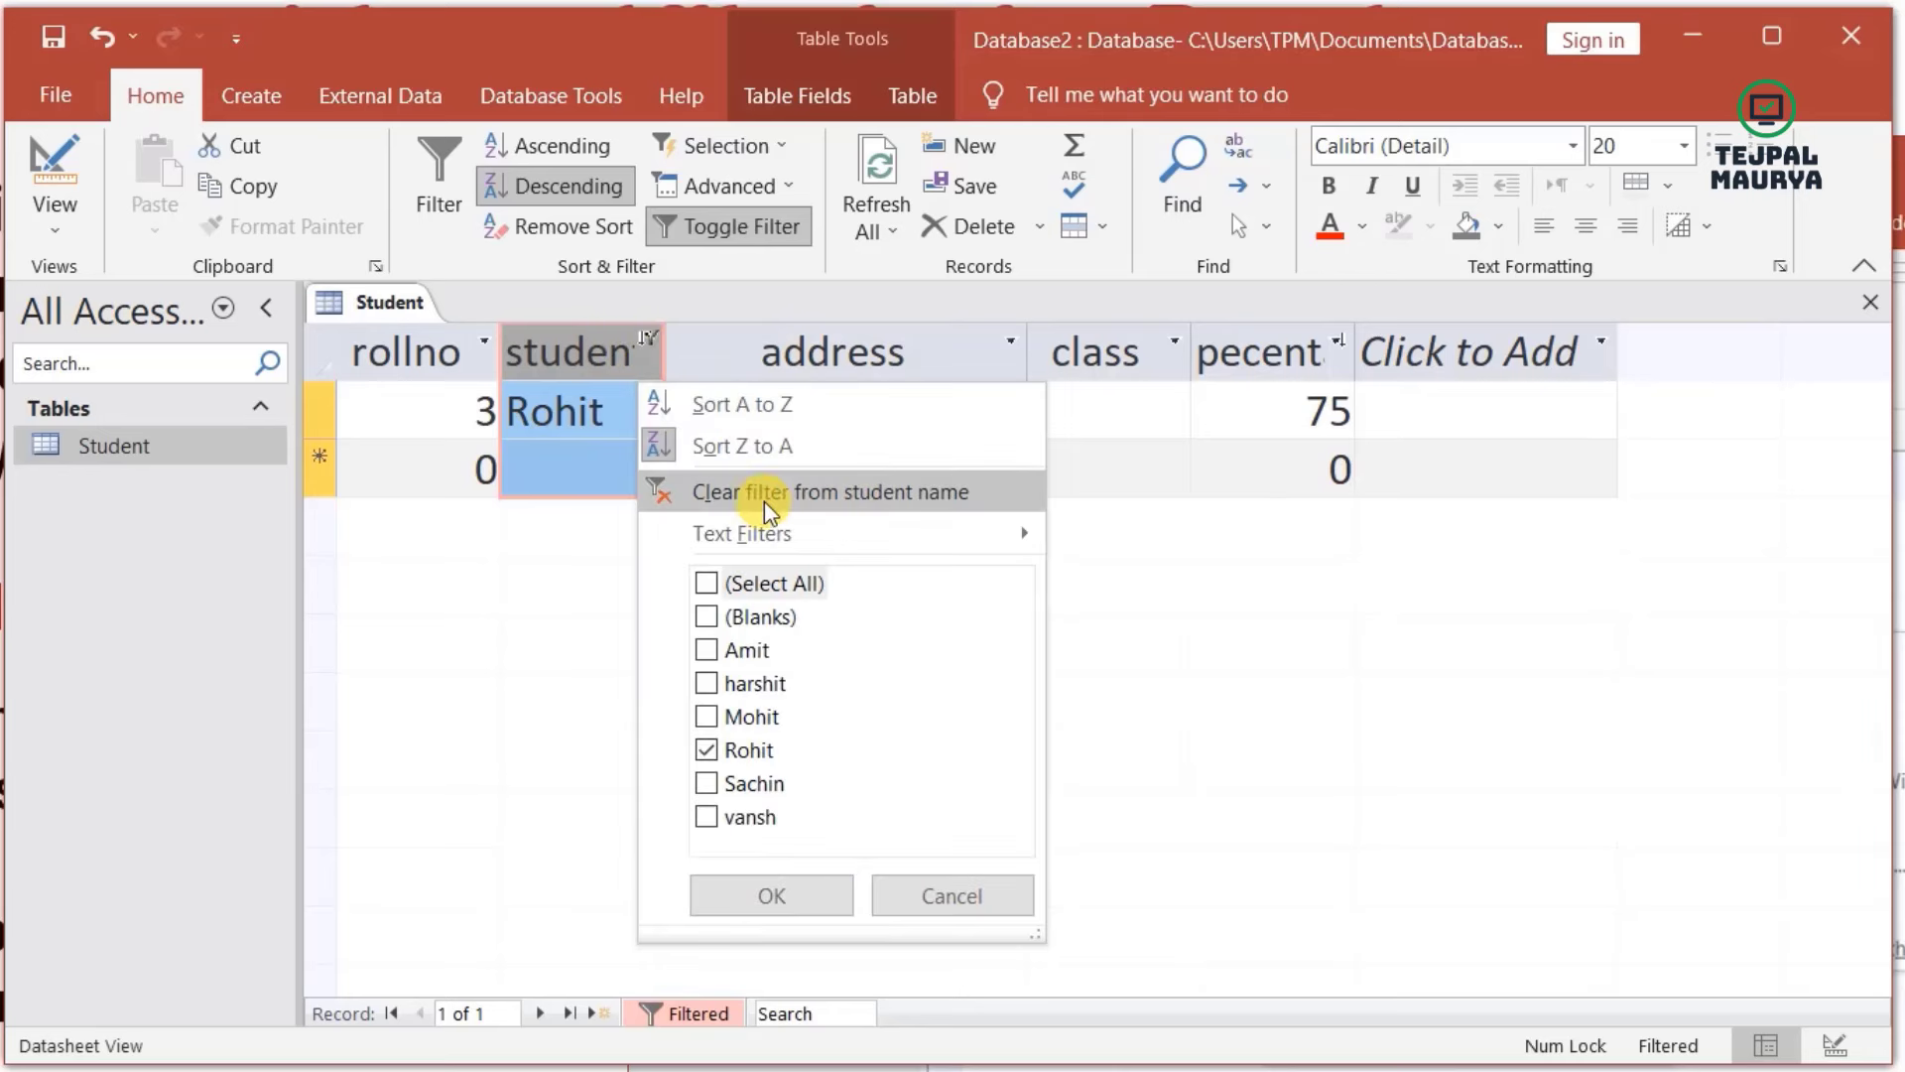
{"action": "left_click", "coordinate": [886, 501]}
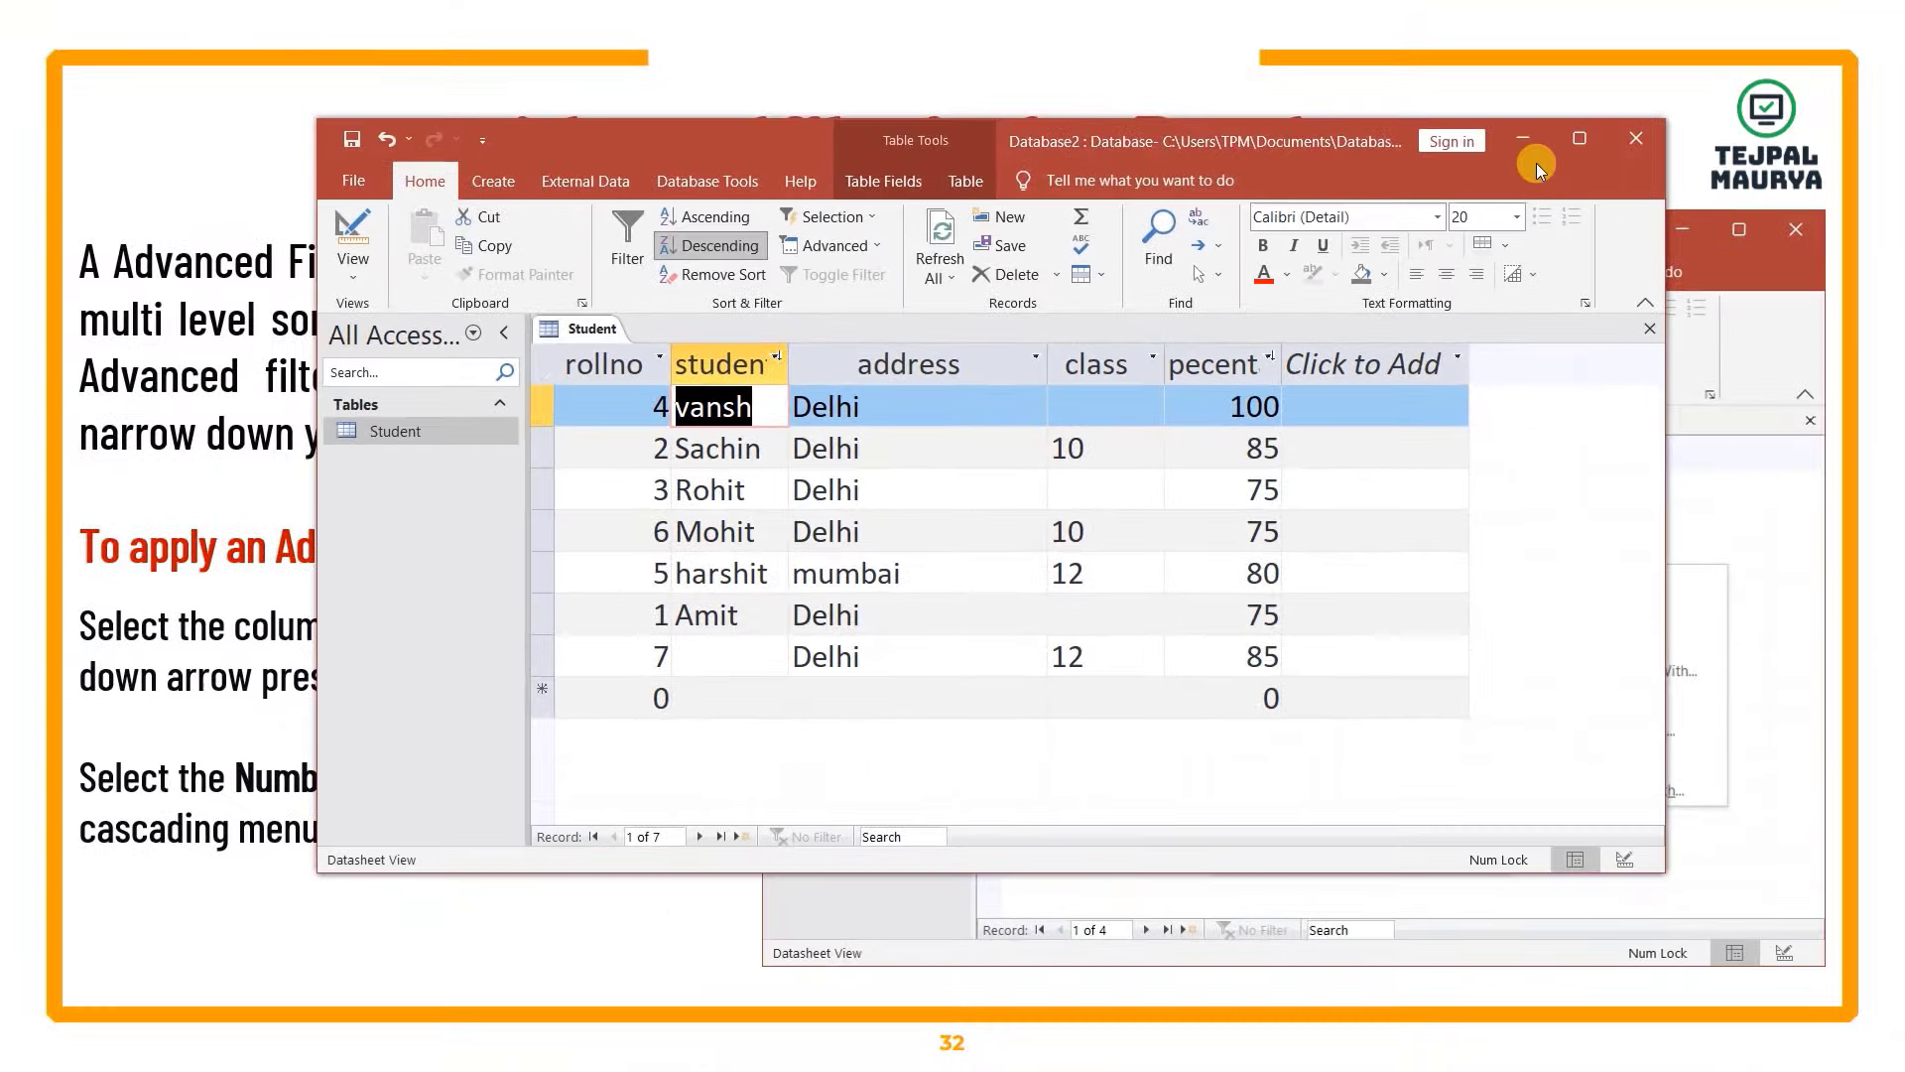
- Minimize the database window to return to the slideshow, and advance to the next slide
{"action": "left_click", "coordinate": [1525, 139]}
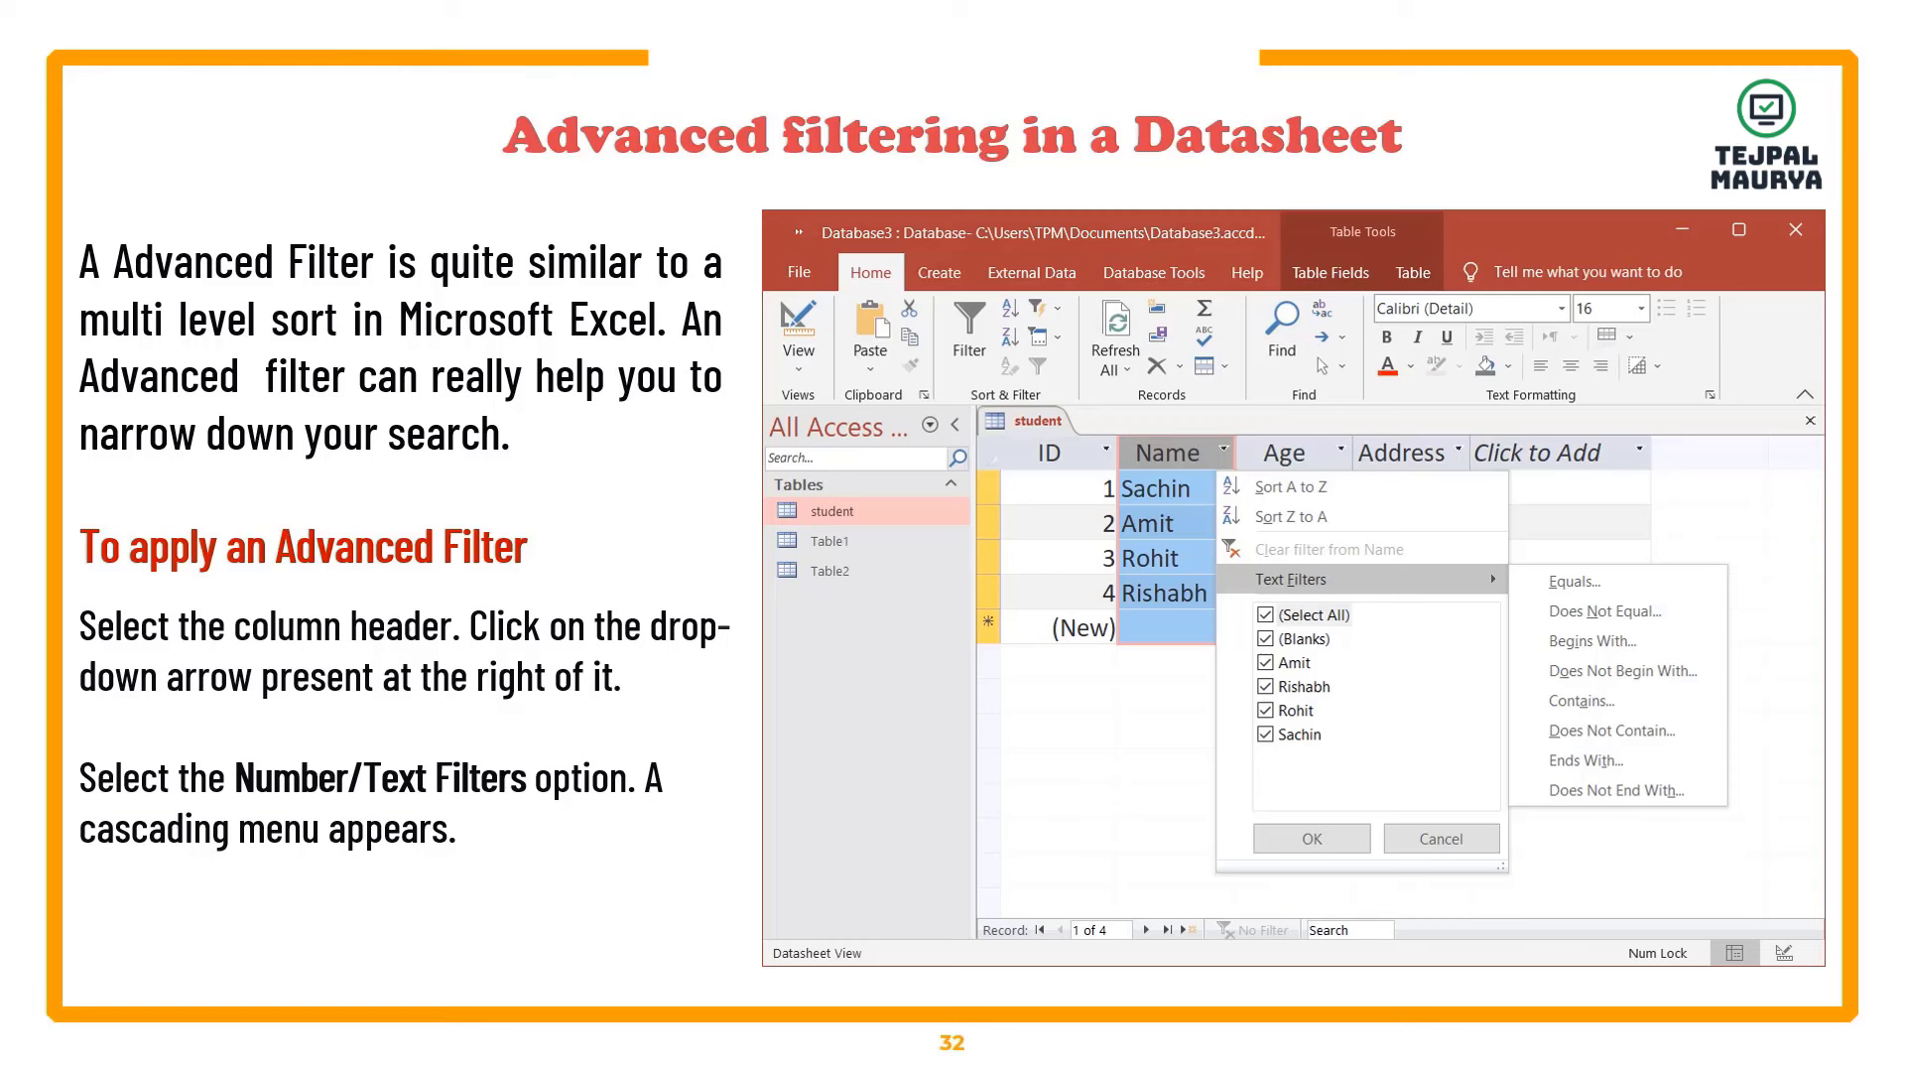
{"action": "key", "text": "Right"}
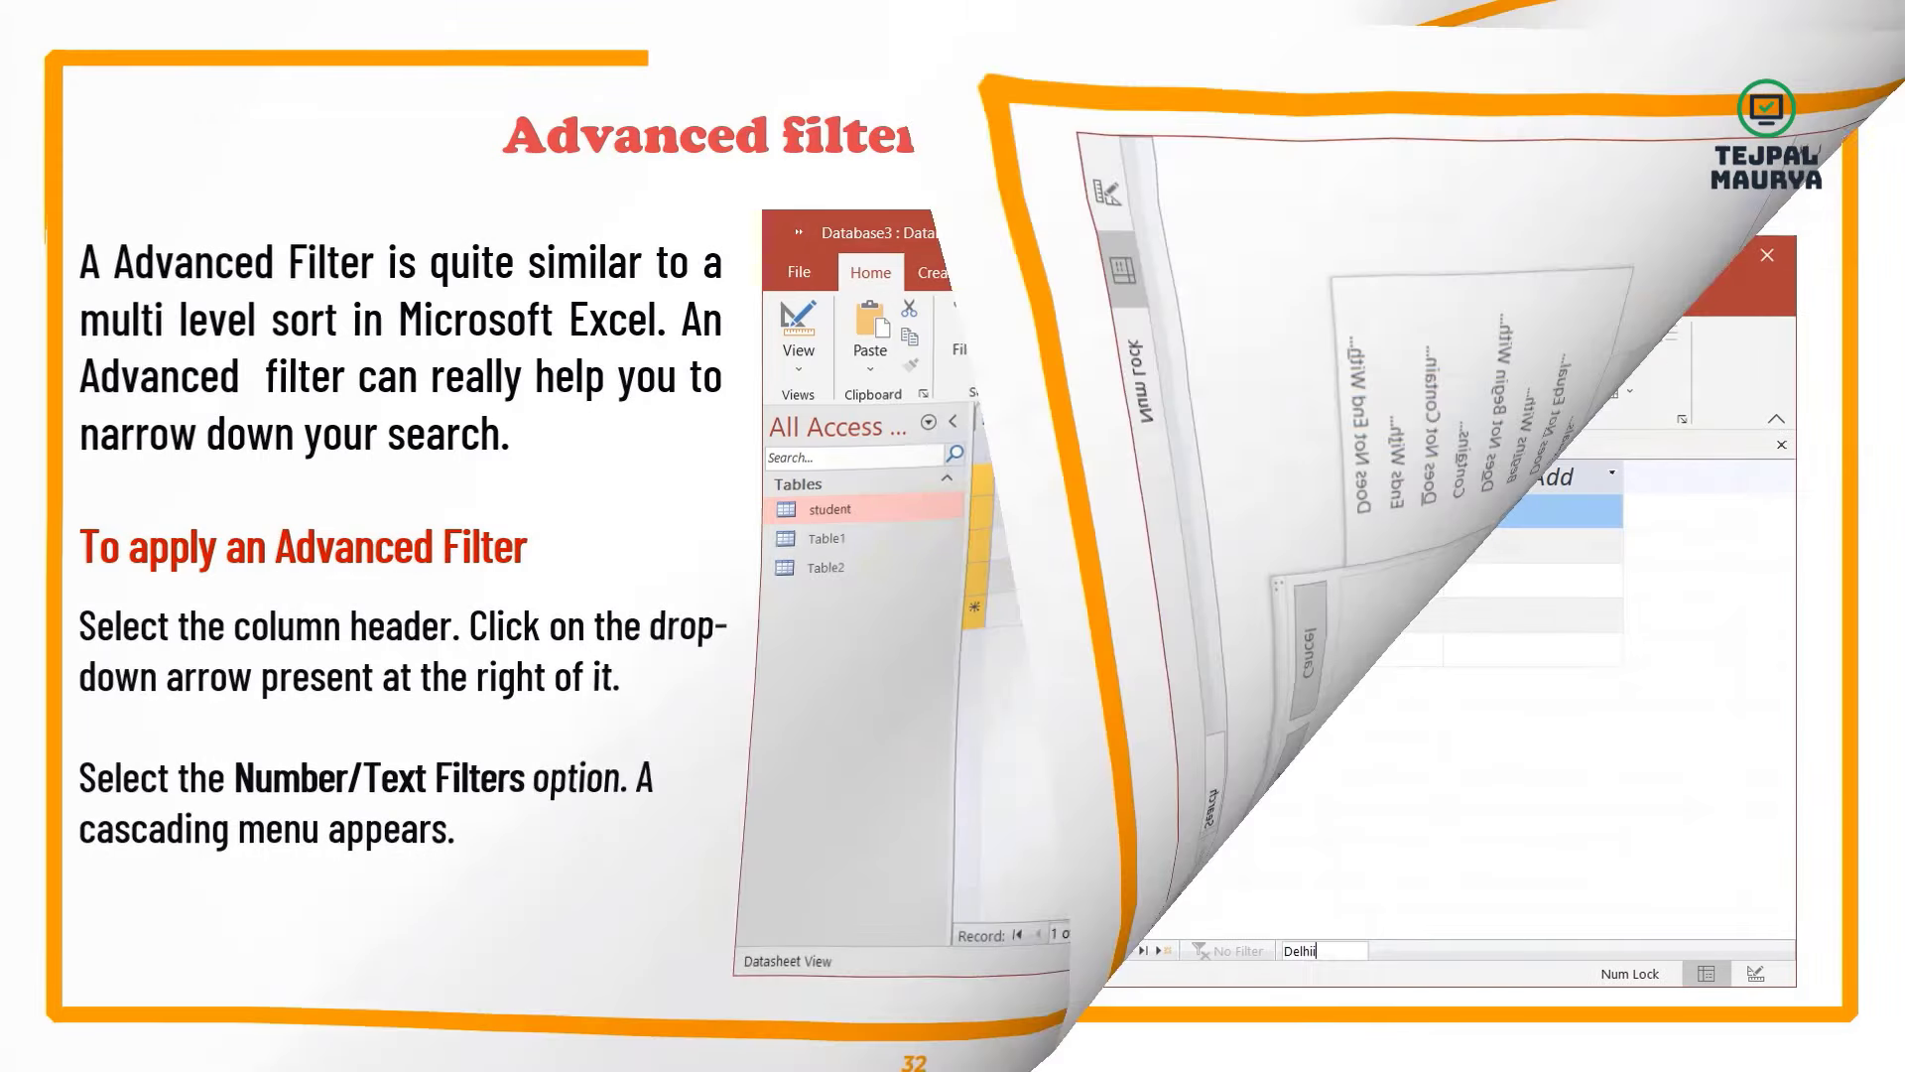